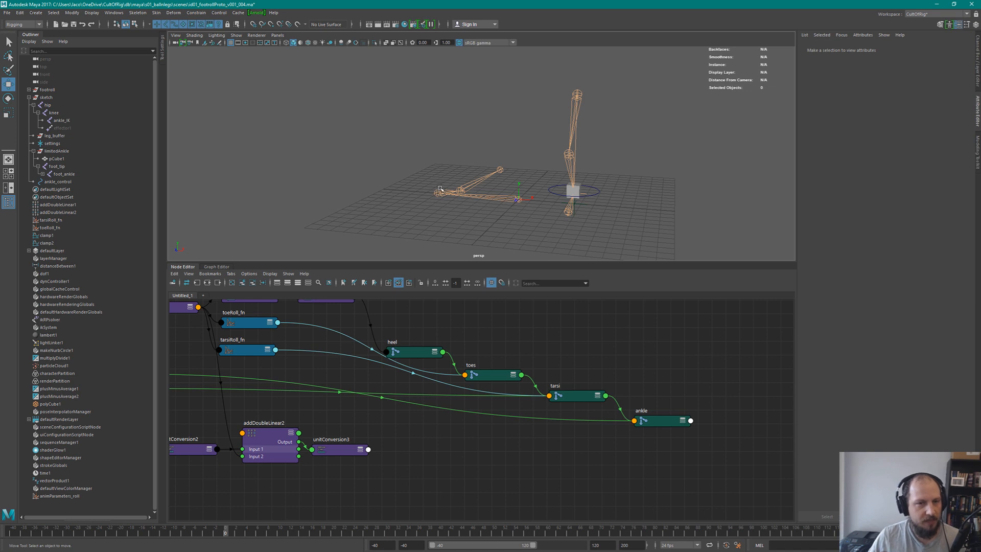
Scrub the timeline to preview the foot roll, return to frame 0, and examine the leg rig from the side
left_click_drag(21, 529, 405, 314)
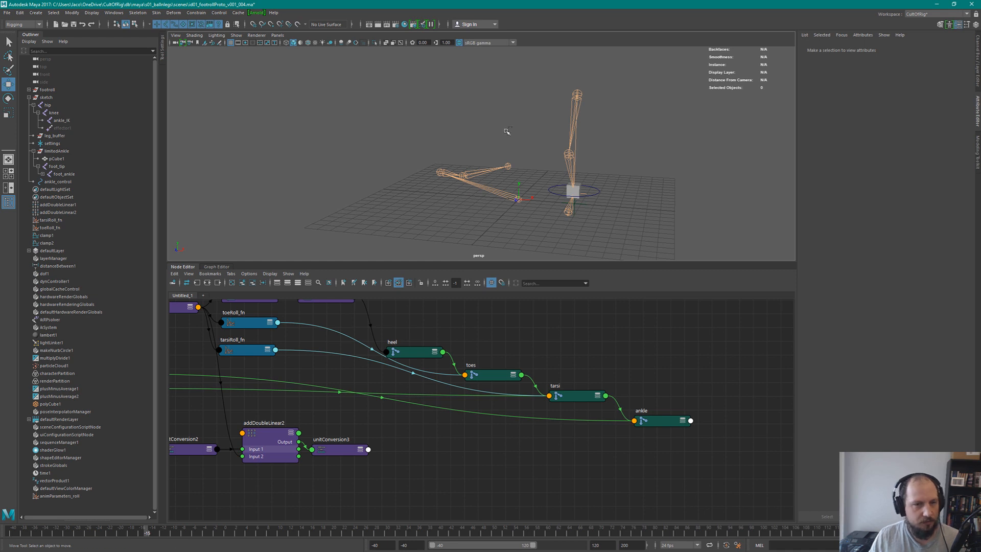
key("ctrl+z")
left_click_drag(502, 145, 657, 145, "alt")
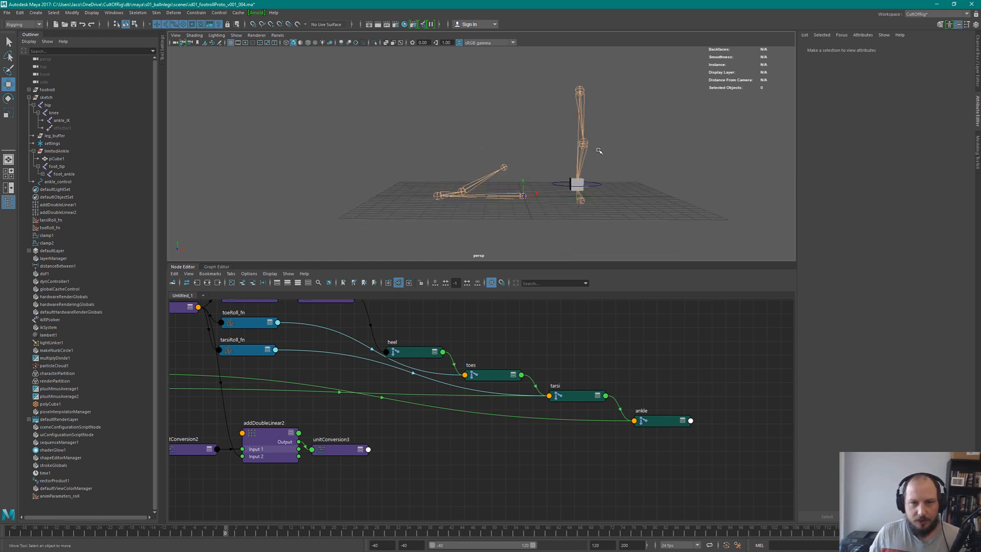
left_click_drag(605, 154, 526, 190, "alt")
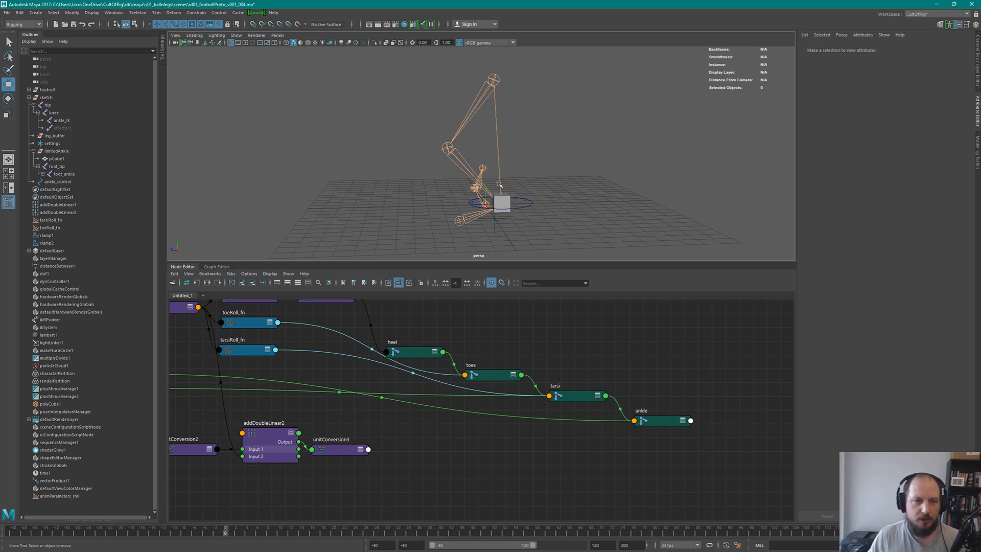
left_click_drag(478, 181, 540, 159, "alt")
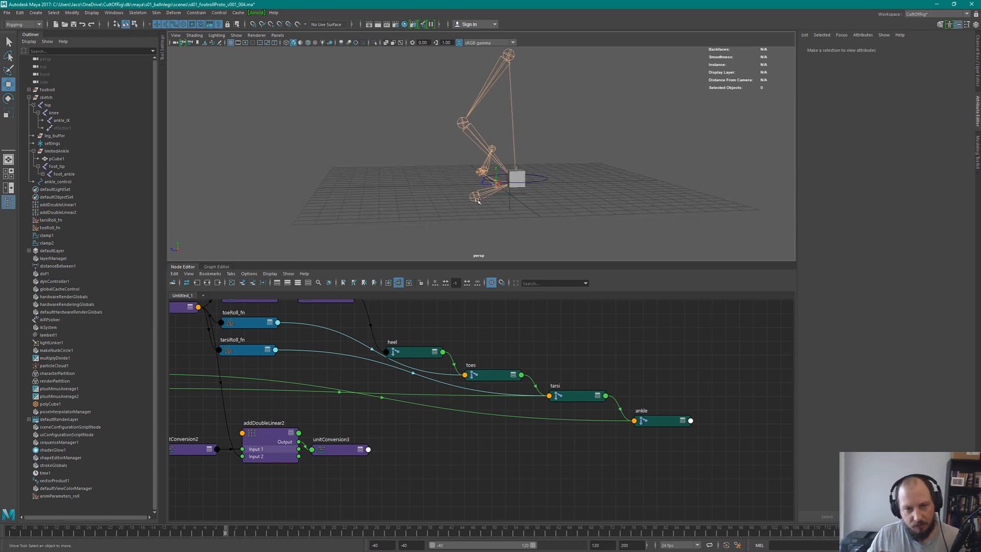
left_click_drag(550, 162, 534, 147, "alt")
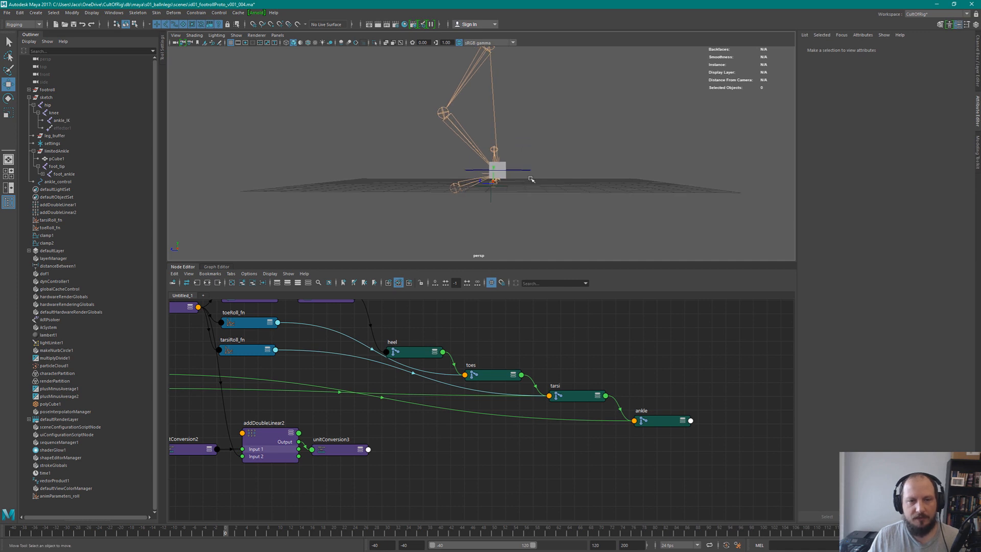
left_click_drag(486, 170, 514, 170, "alt")
Try rotating the foot_tip joint to about 30.5 degrees in Z, and undo the rotation
left_click(474, 221)
key("e")
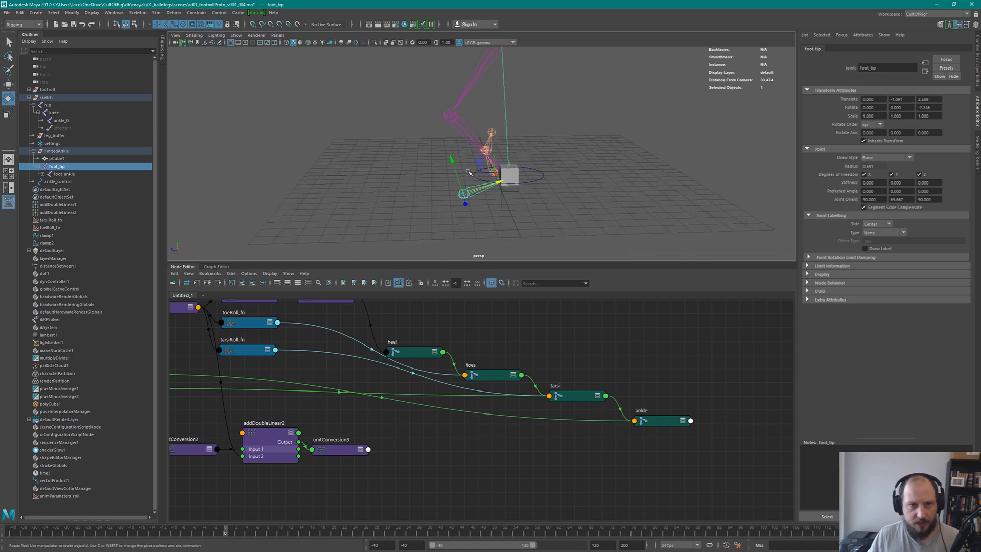
mouse_move(444, 167)
left_mouse_down()
mouse_move(456, 188)
mouse_move(450, 172)
left_mouse_up()
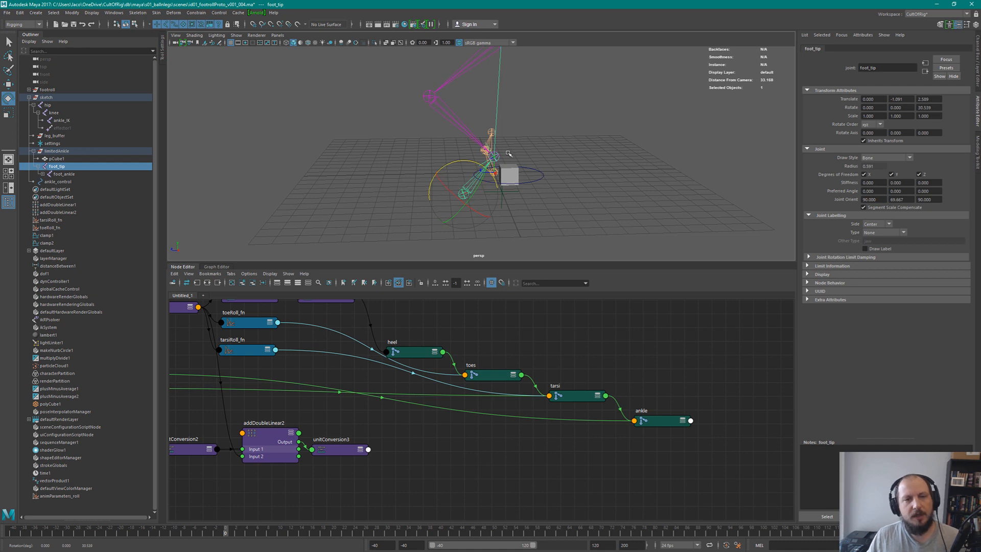
left_click_drag(528, 145, 514, 123, "alt")
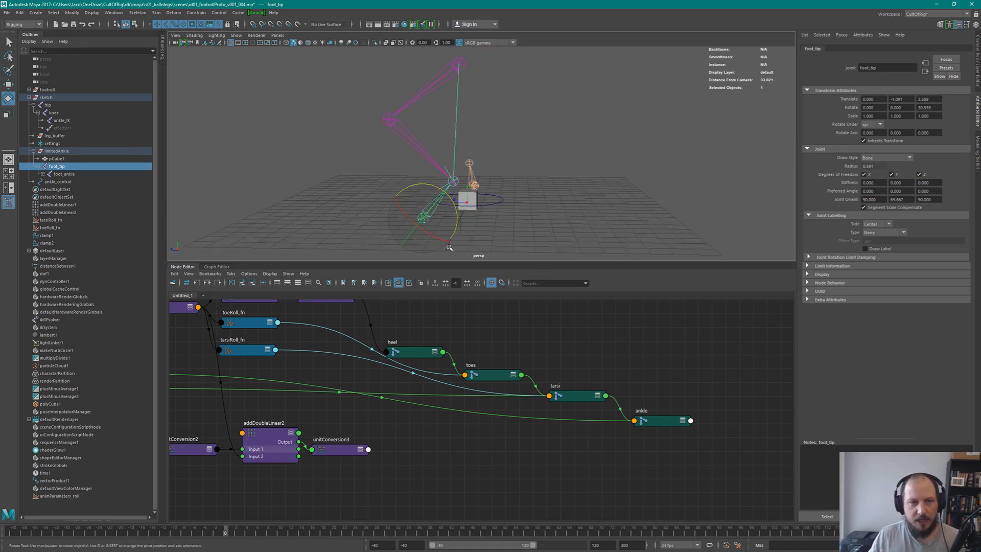
key("ctrl+z")
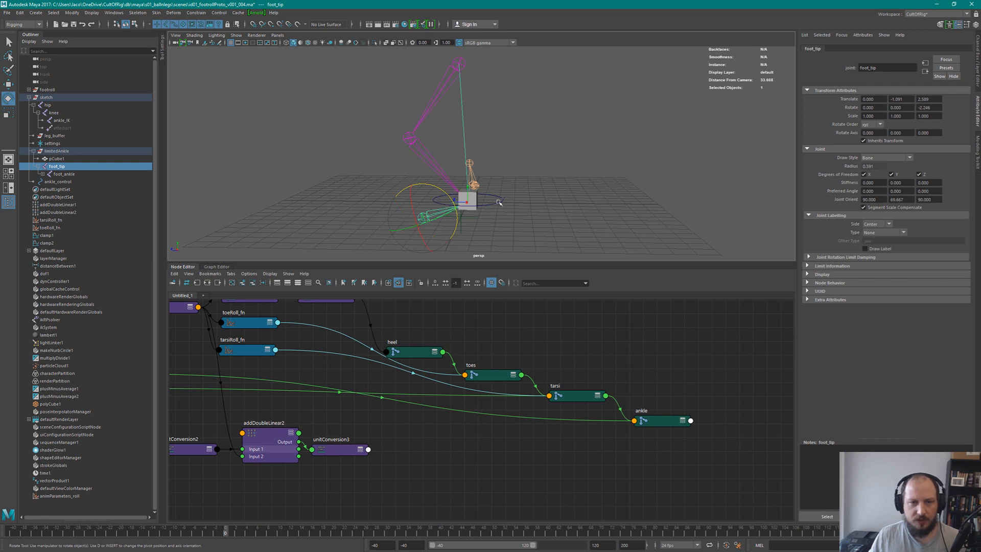
Move ankle_control down below the grid to Translate 0.576, -3.705, -2.125
left_click_drag(523, 185, 514, 164, "alt")
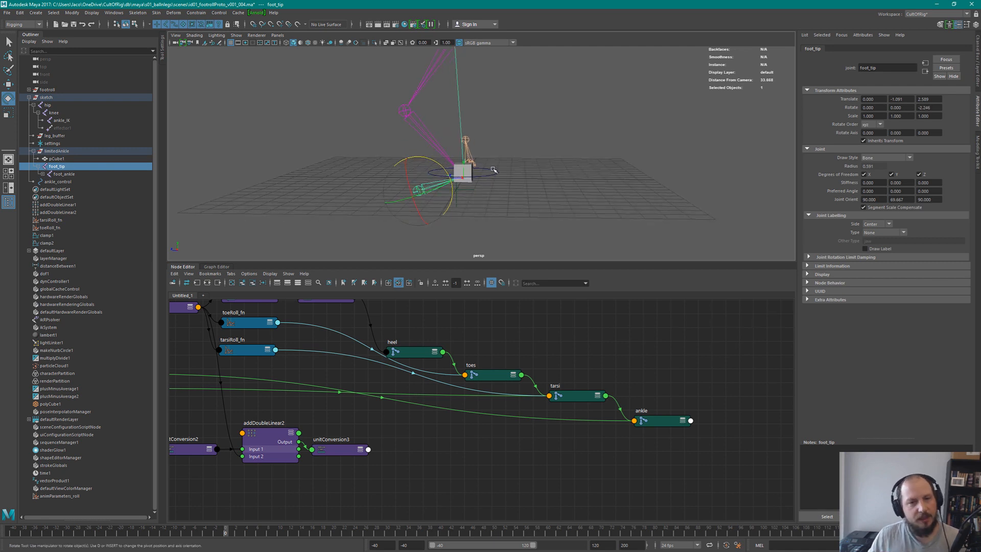
left_click(495, 170)
right_click_drag(546, 165, 497, 149, "alt")
left_click_drag(497, 149, 502, 237, "alt")
key("w")
middle_click_drag(528, 223, 530, 149, "alt")
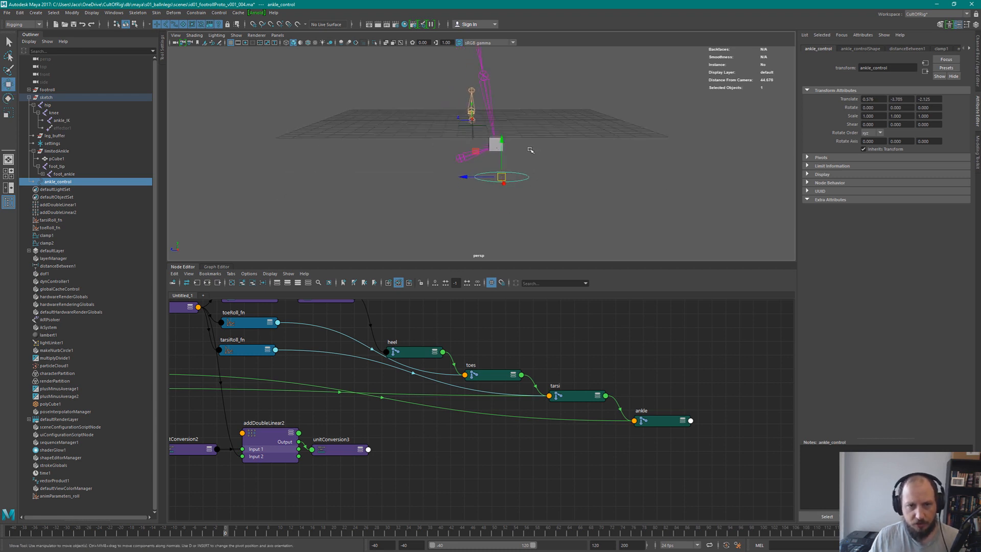
right_click_drag(530, 149, 539, 159, "alt")
left_click_drag(530, 133, 529, 137, "alt")
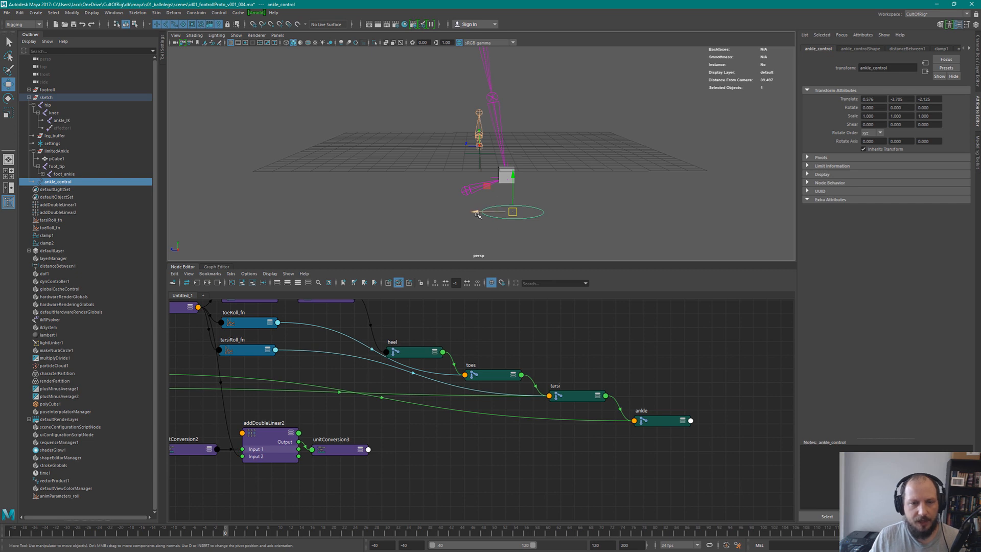
left_click_drag(527, 149, 530, 203, "alt")
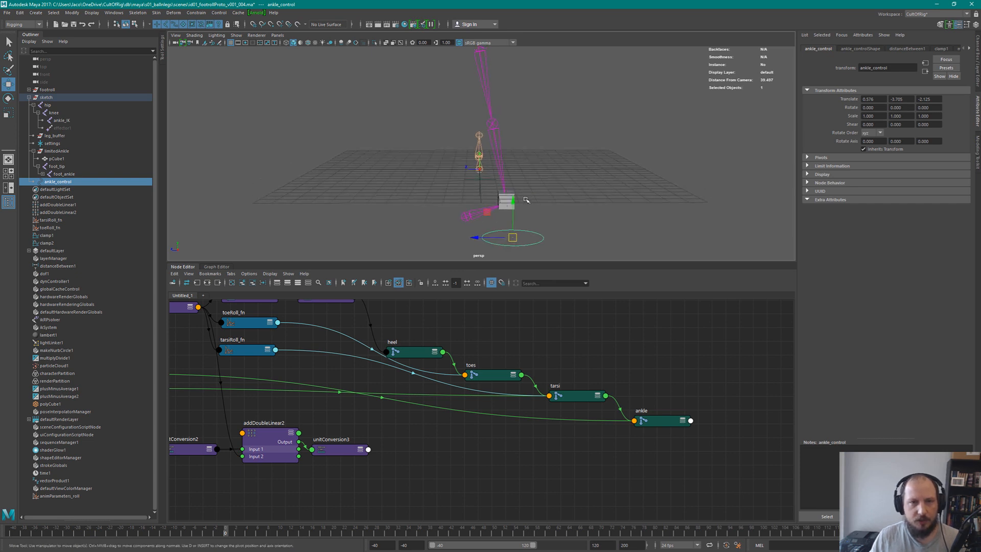
left_click_drag(526, 148, 550, 165, "alt")
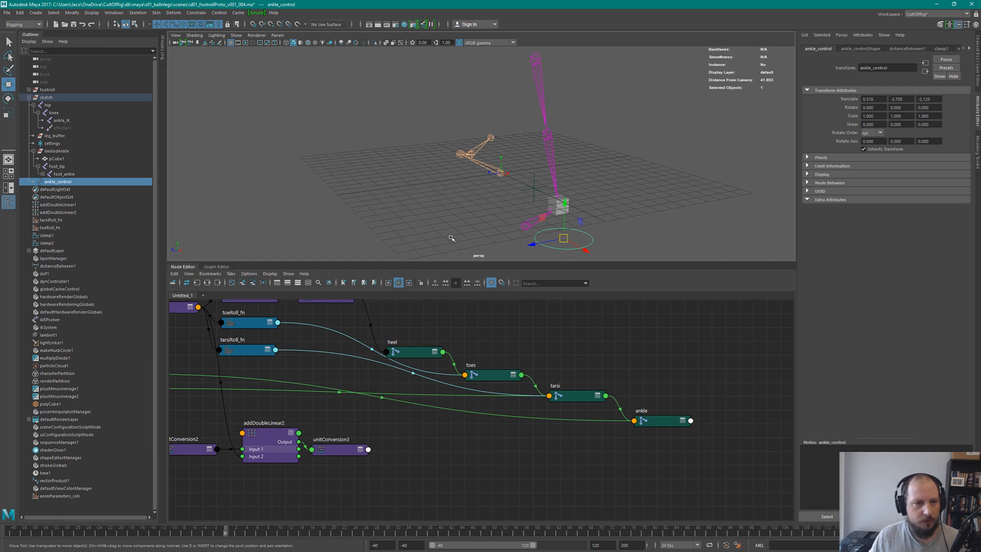
Collapse the Node Editor to enlarge the viewport, and deselect ankle_control
left_click(185, 266)
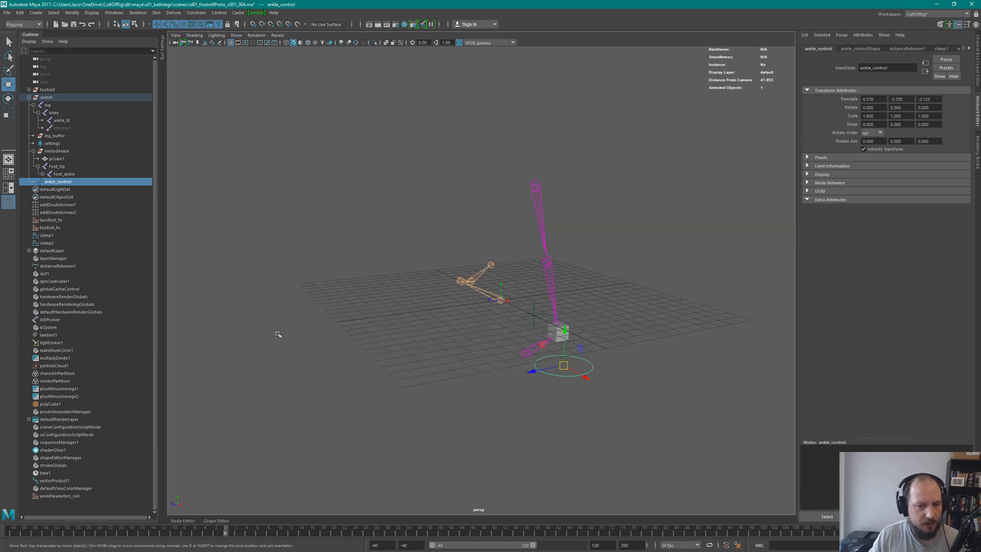
left_click_drag(522, 261, 519, 252, "alt")
right_click_drag(518, 252, 528, 276, "alt")
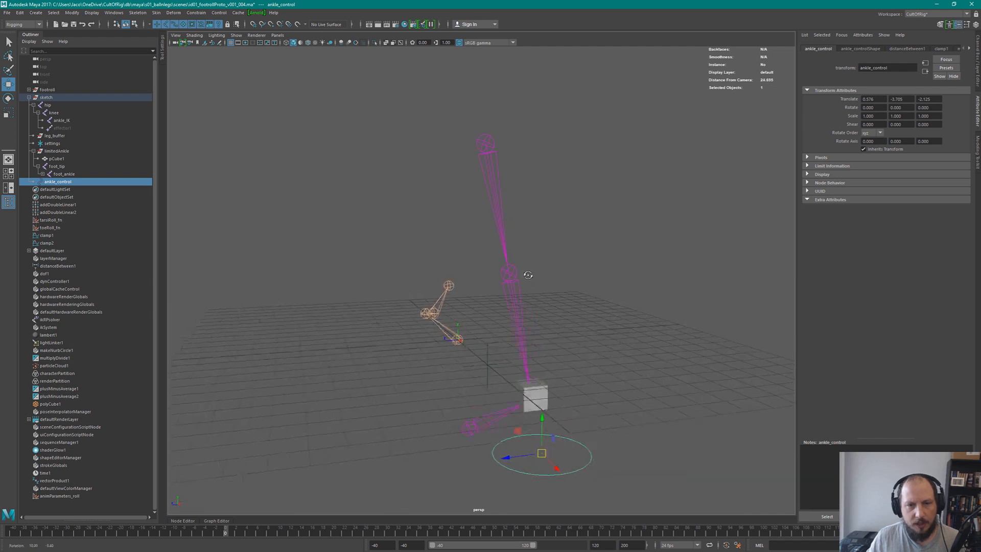
left_click_drag(528, 276, 505, 286, "alt")
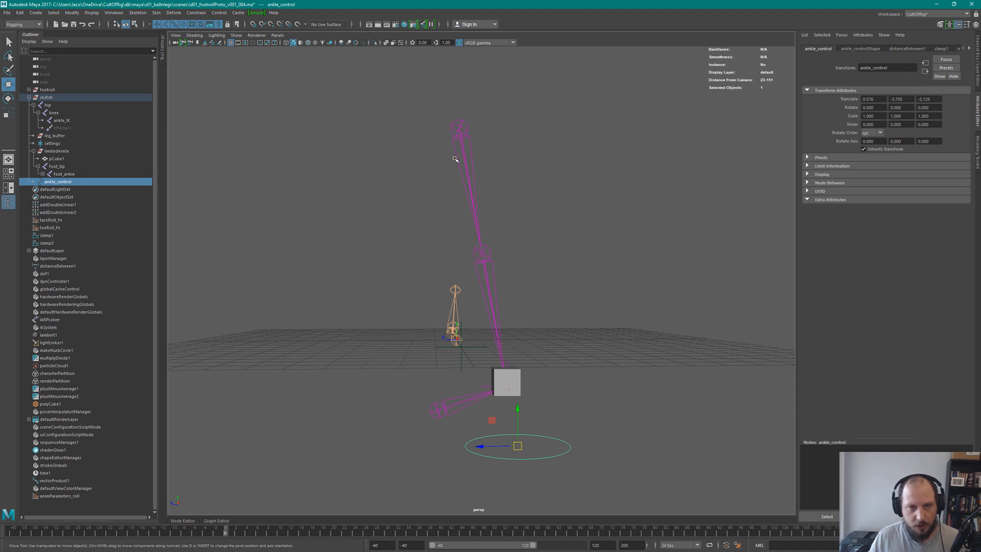
left_click(555, 356)
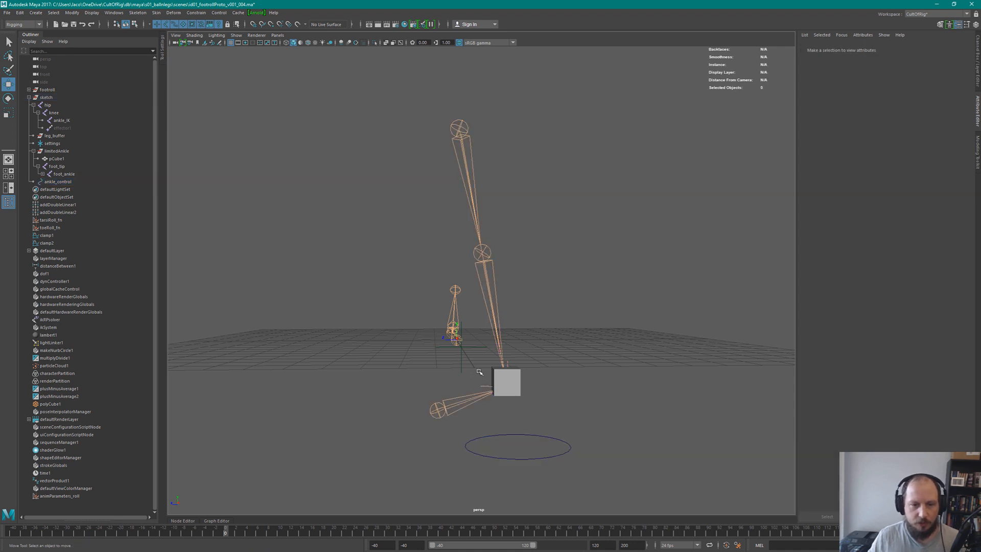
Rotate the foot_tip joint to about 30.7 degrees in Z and move it down toward the ankle_control circle
left_click(465, 443)
left_click(437, 410)
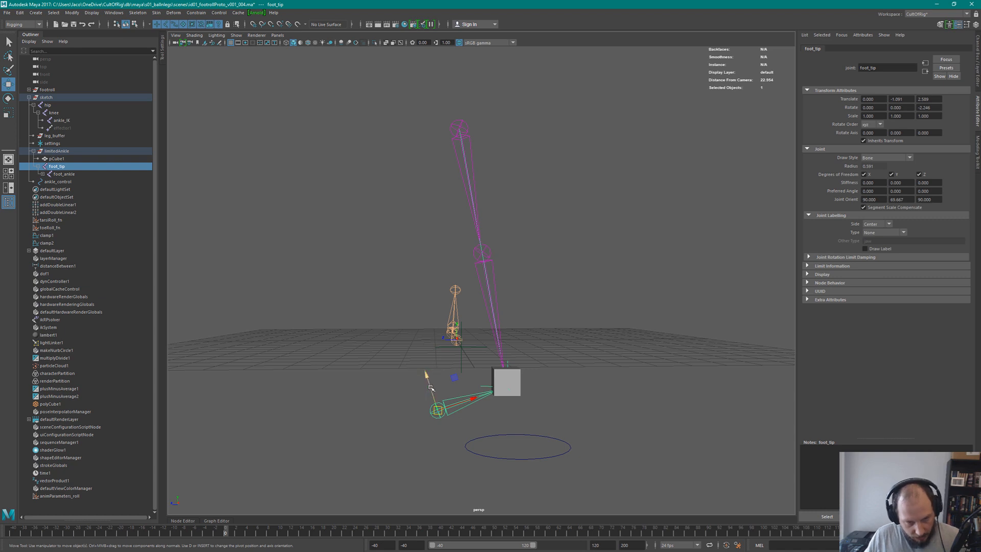
key("e")
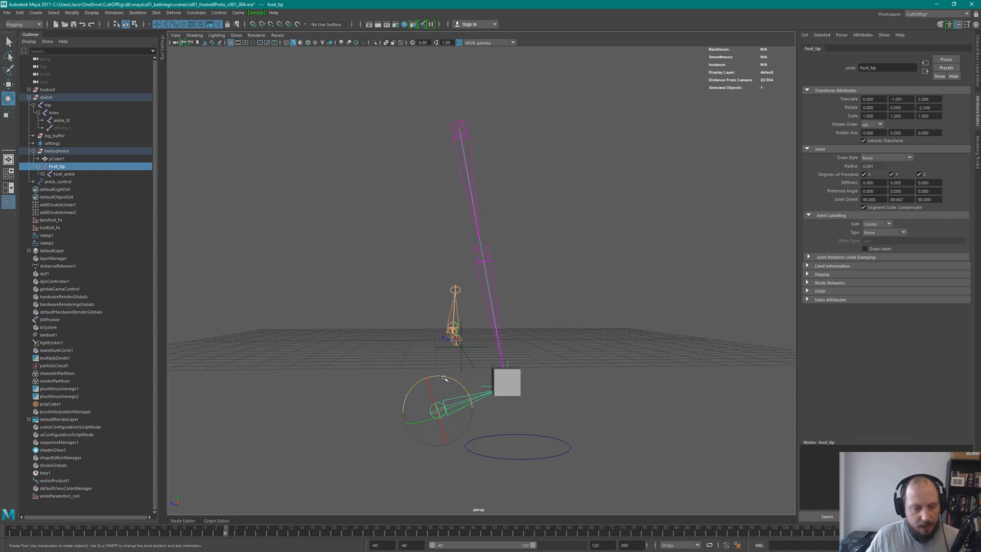
left_click_drag(450, 381, 454, 345)
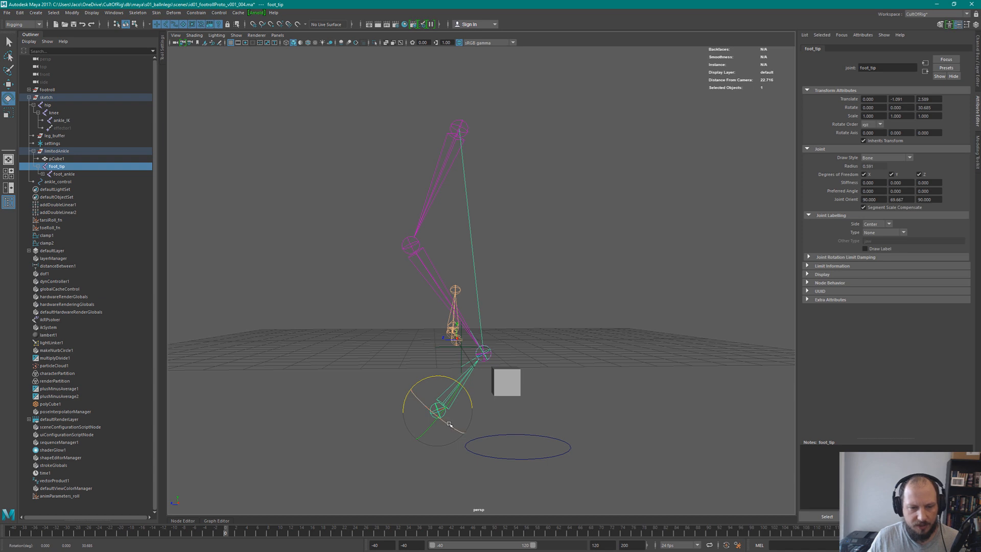
key("w")
left_click_drag(442, 412, 461, 442)
left_click_drag(529, 400, 525, 391, "alt")
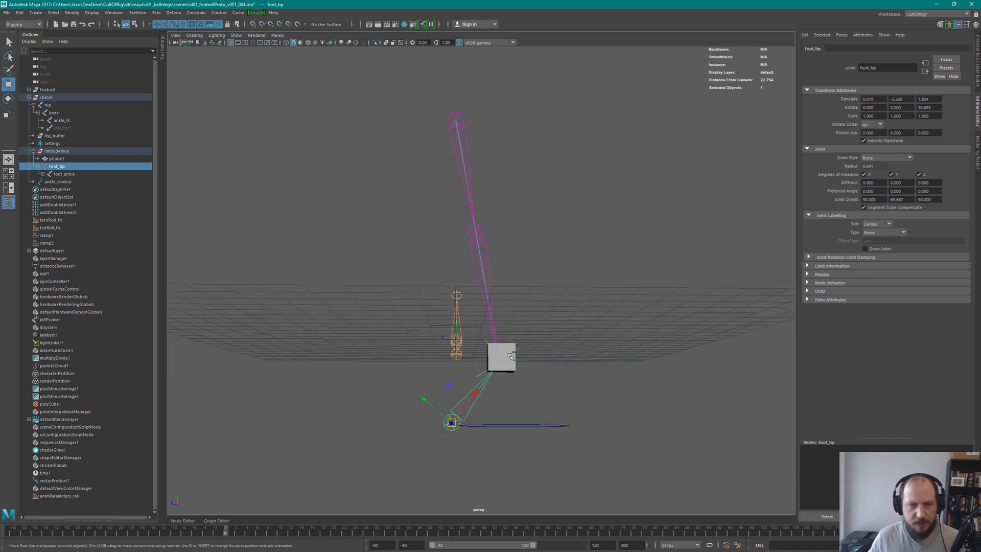
Undo the foot_tip move and rotation as well as the downward move of ankle_control
key("ctrl+z")
key("ctrl+z")
key("ctrl+z")
key("ctrl+z")
key("ctrl+z")
key("ctrl+z")
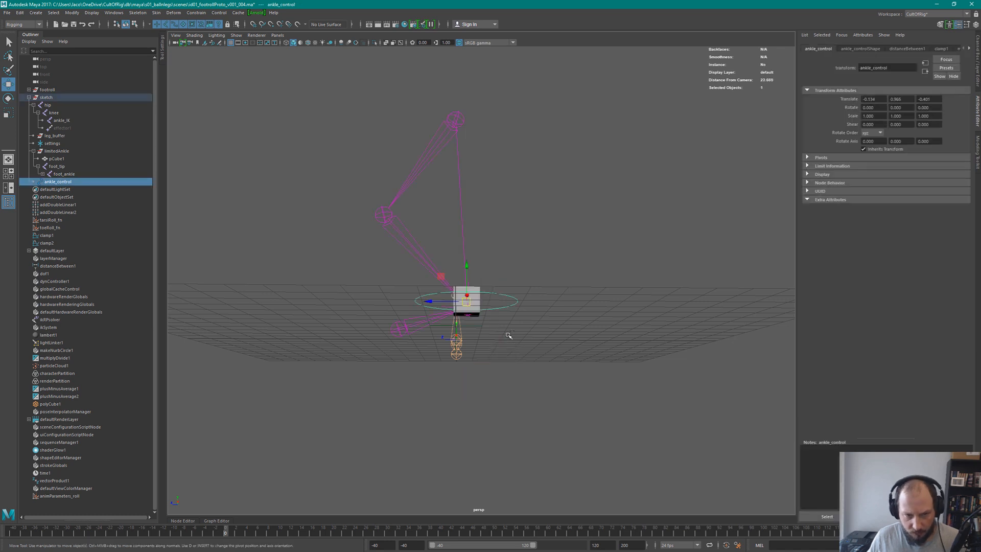
Examine the foot roll joint chain beside the leg rig from several angles, and clear the selection
left_click_drag(454, 246, 478, 319, "alt")
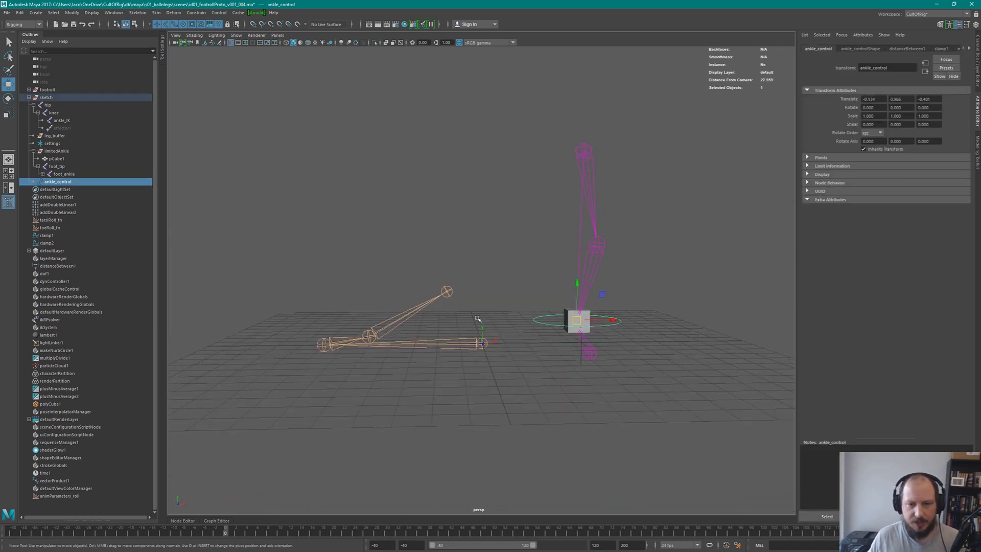
left_click_drag(612, 315, 593, 292, "alt")
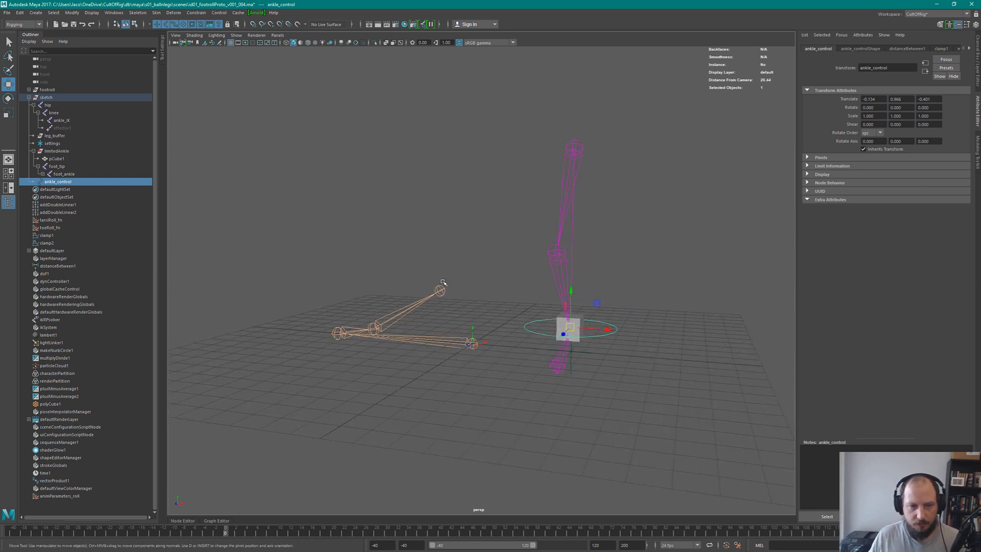
left_click_drag(438, 272, 498, 245, "alt")
left_click_drag(579, 265, 576, 335, "alt")
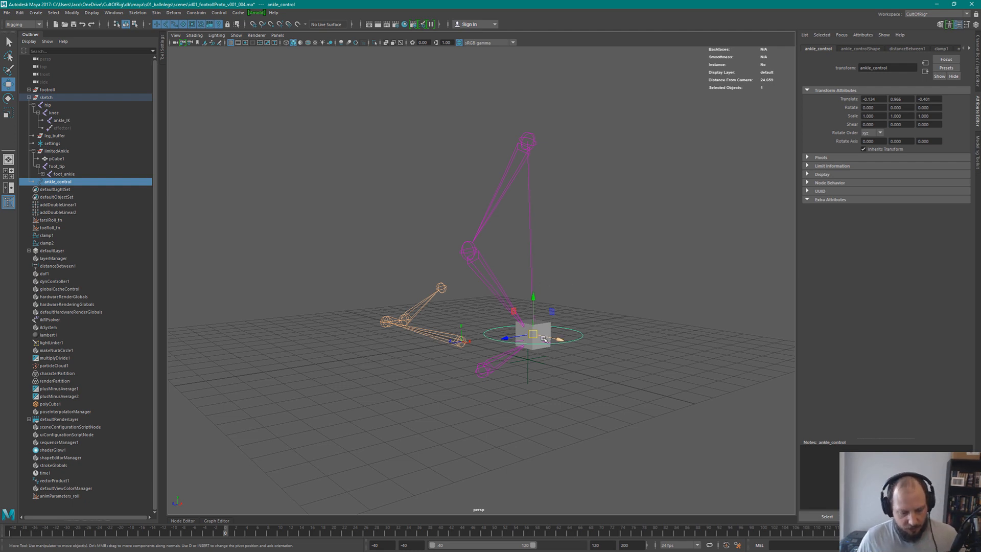
key("e")
left_click_drag(548, 310, 583, 295)
left_click(542, 255)
left_click_drag(541, 255, 571, 282, "alt")
left_click_drag(500, 273, 518, 278, "alt")
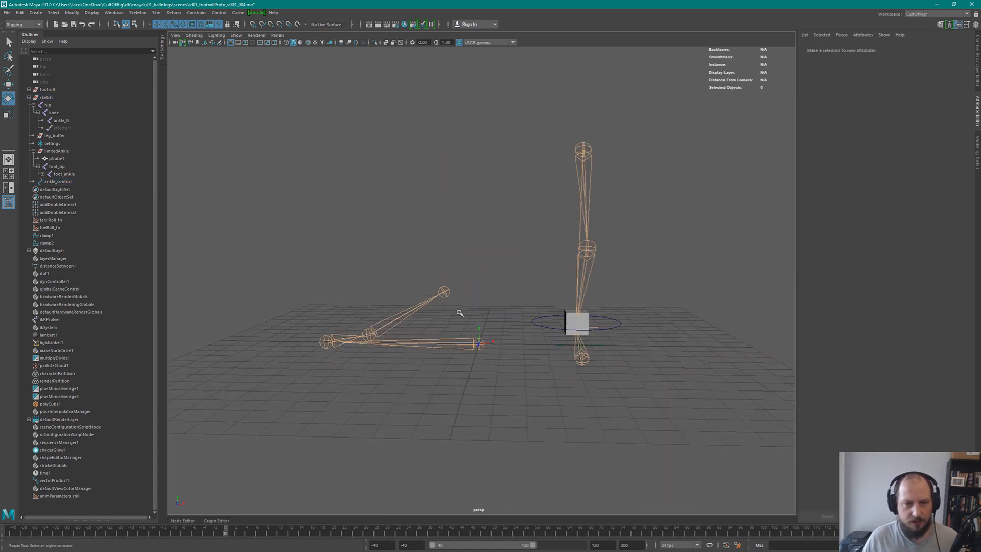
Preview the foot roll chain's motion over the negative frames, and return to frame 0
left_click_drag(453, 276, 490, 280, "alt")
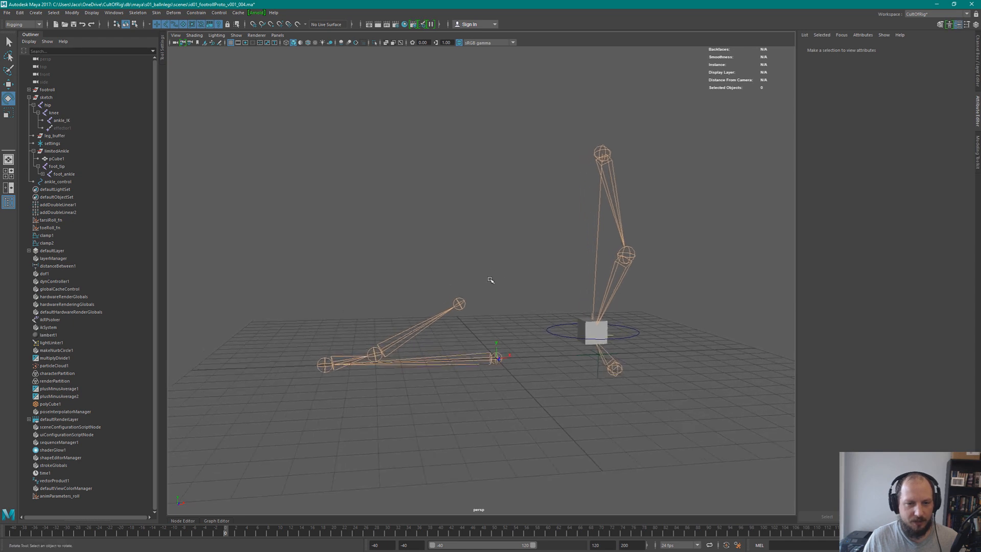
left_click_drag(94, 532, 156, 531)
key("ctrl+z")
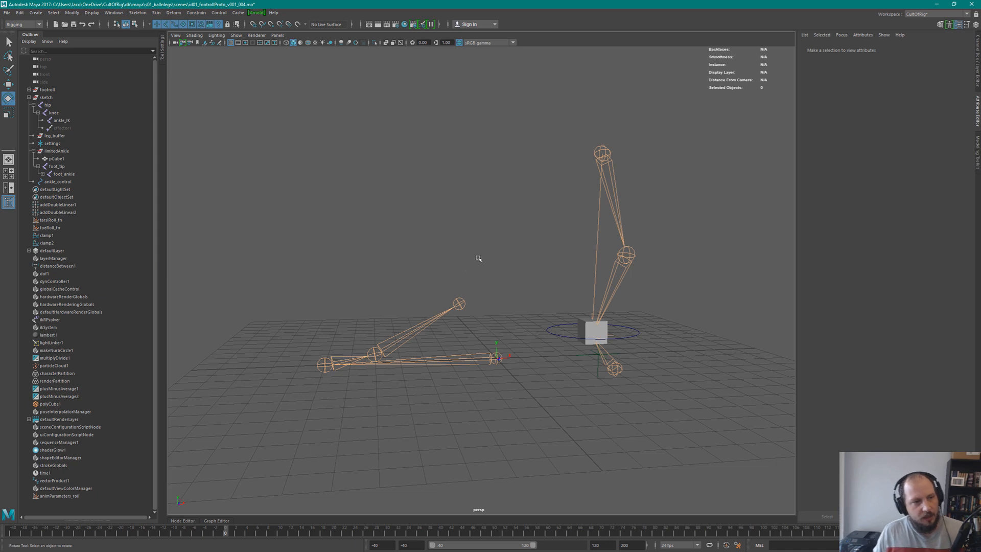
Limit the Outliner to DAG objects, collapse the sketch group, and expand footroll and its control group
left_click(29, 41)
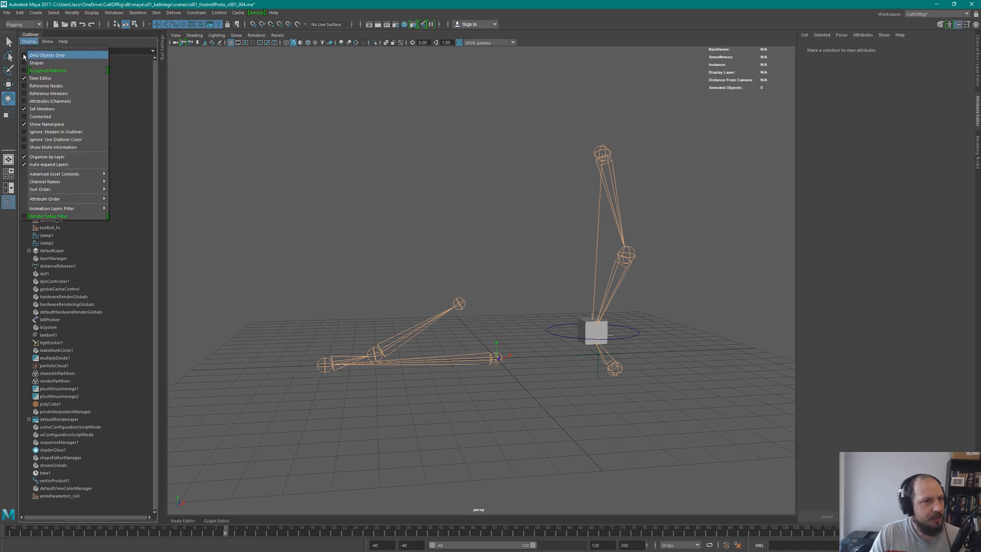
left_click(24, 55)
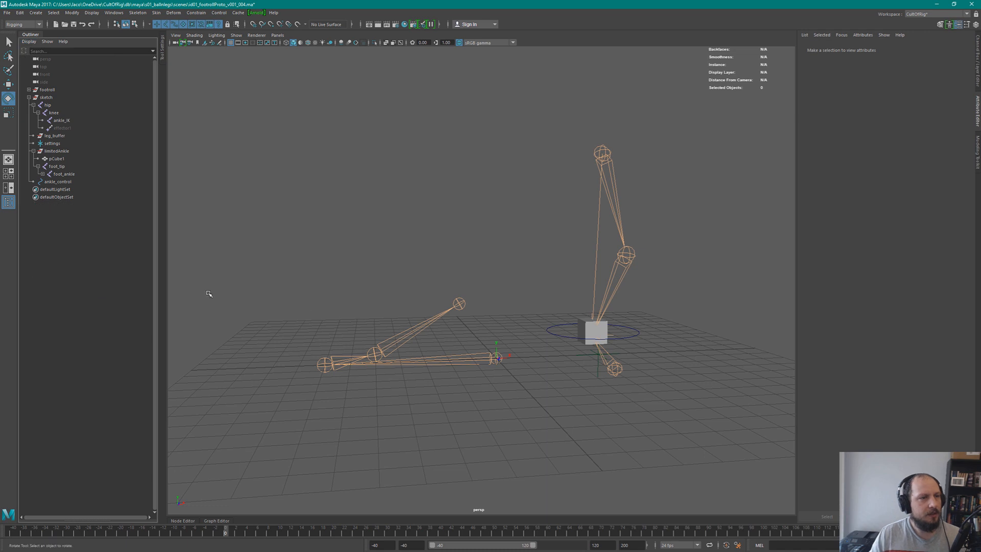
left_click(29, 97)
left_click(29, 90)
left_click(33, 105)
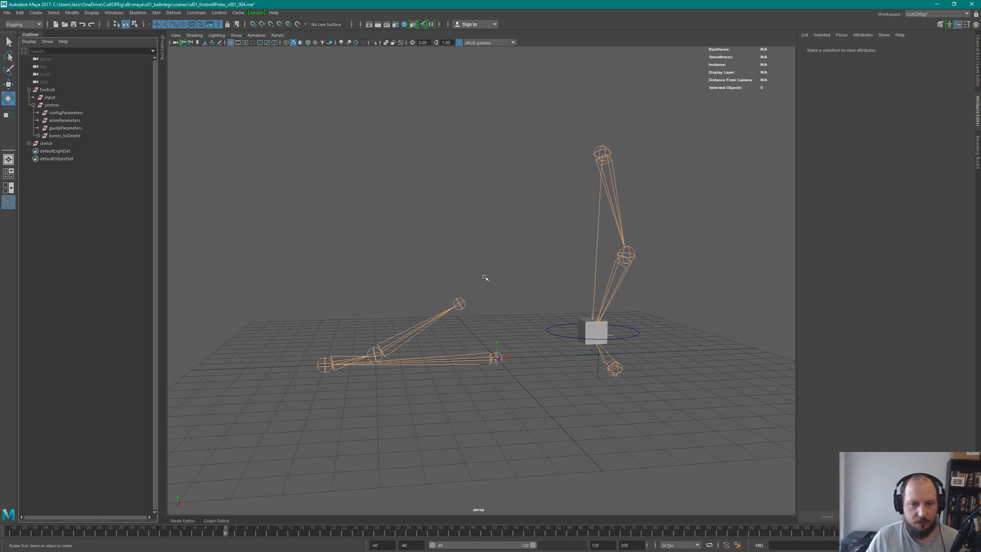
Select the ankle joint at the end of the foot roll chain and bring the Node Editor back into view
left_click_drag(483, 286, 481, 270, "alt")
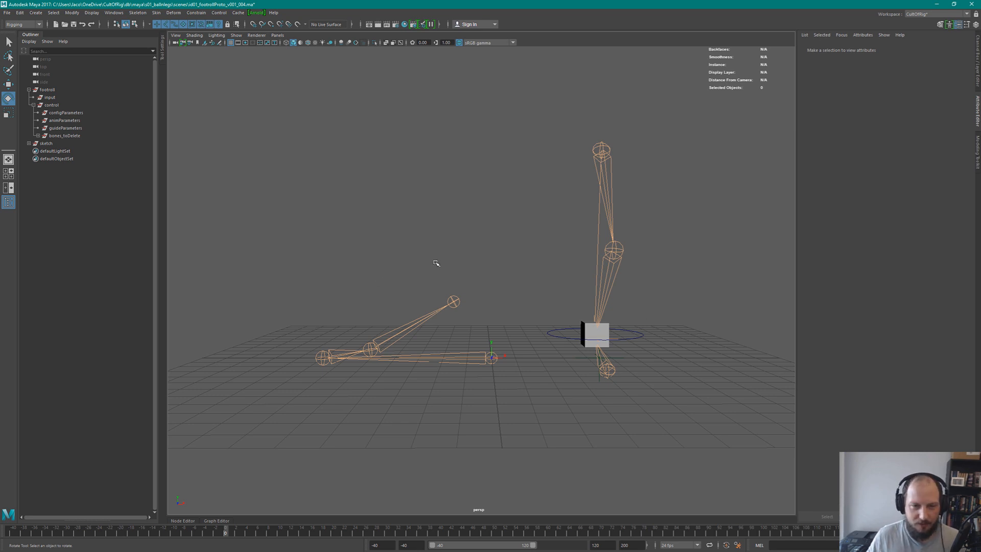
left_click(454, 301)
middle_click_drag(423, 248, 433, 235, "alt")
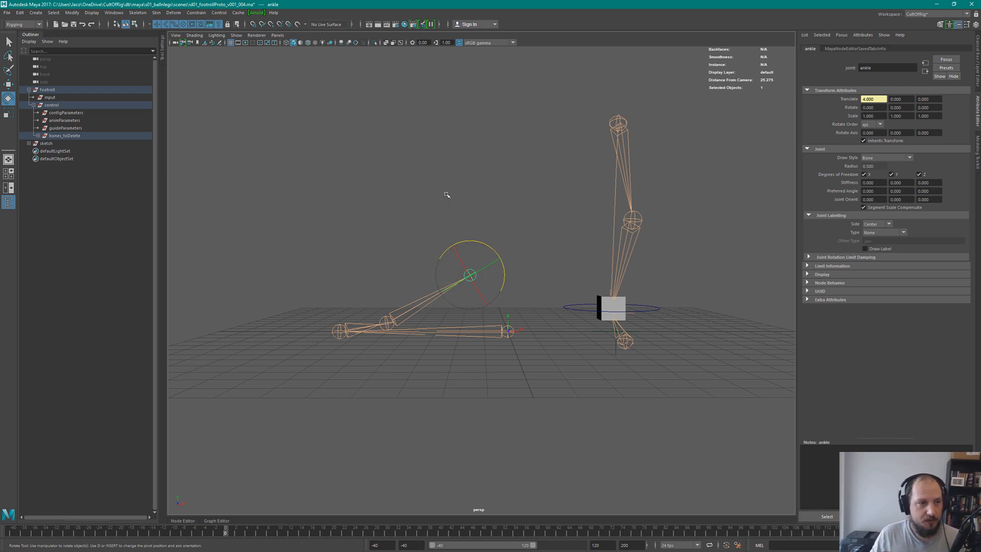
left_click(183, 520)
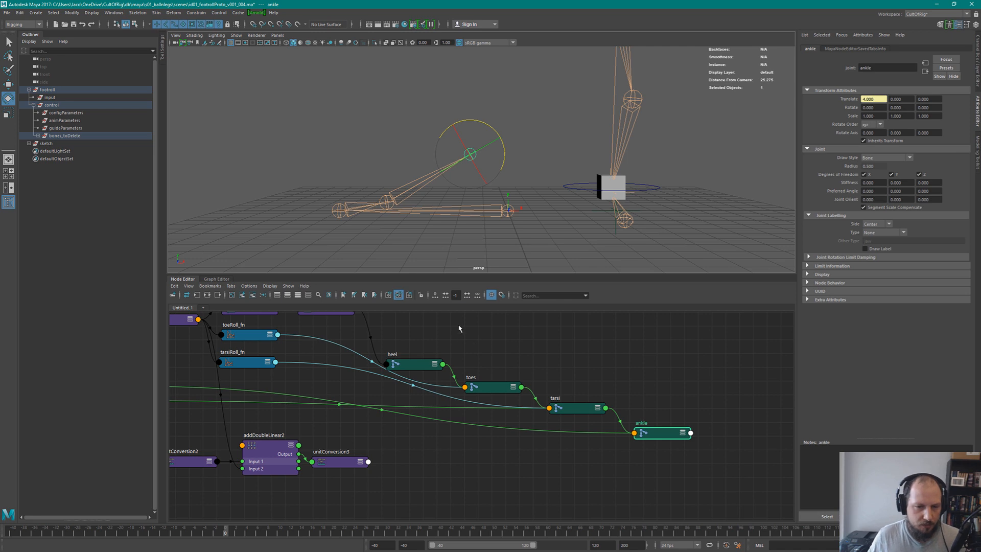
Clear the selection, preview the foot roll chain's pose at a negative frame, and return to frame 0
middle_click_drag(411, 414, 471, 464, "alt")
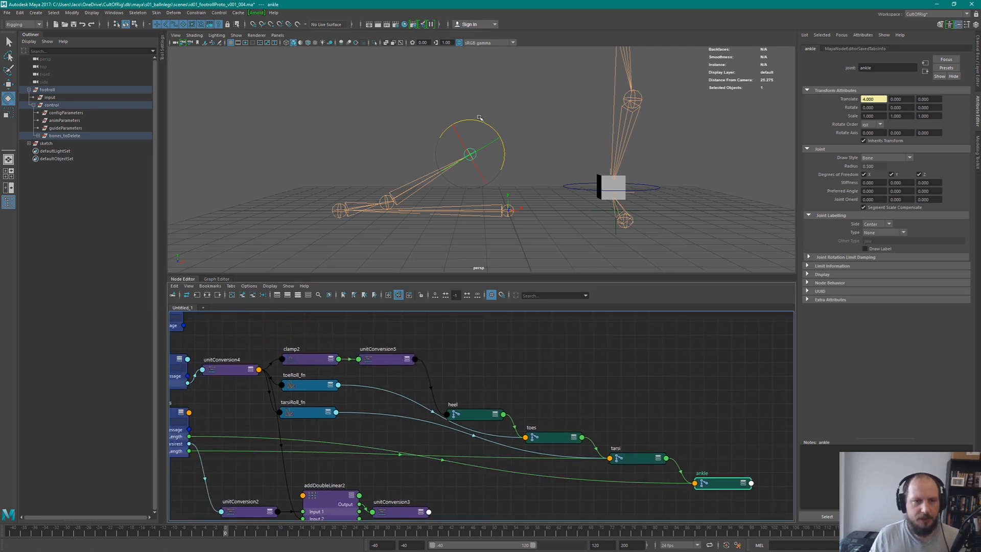
left_click(468, 274)
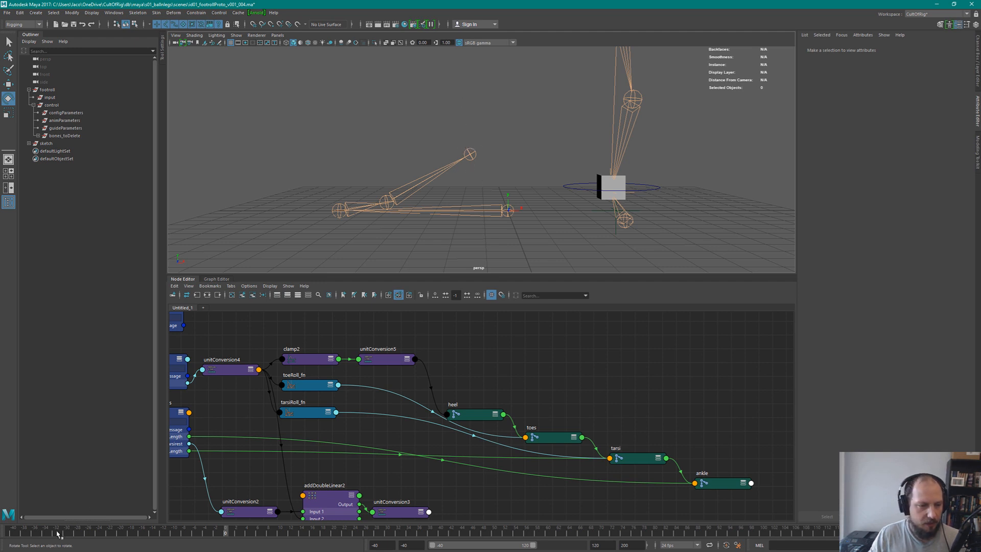
key("alt+v")
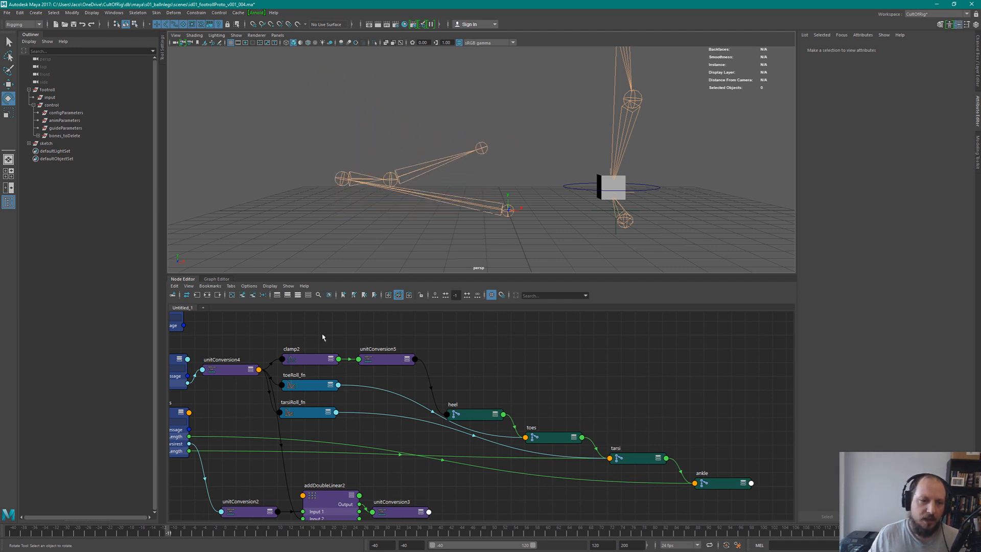
key("ctrl+z")
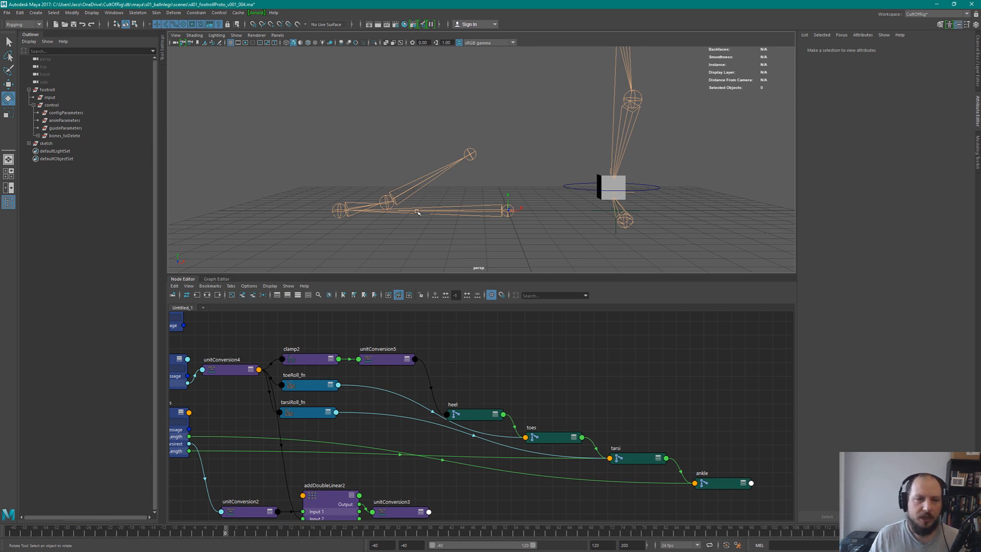
Expand bones_toDelete in the Outliner down through the heel, toes and tarsi joints to the ankle joint, and clear the selection
left_click_drag(456, 143, 491, 204)
left_click(472, 152)
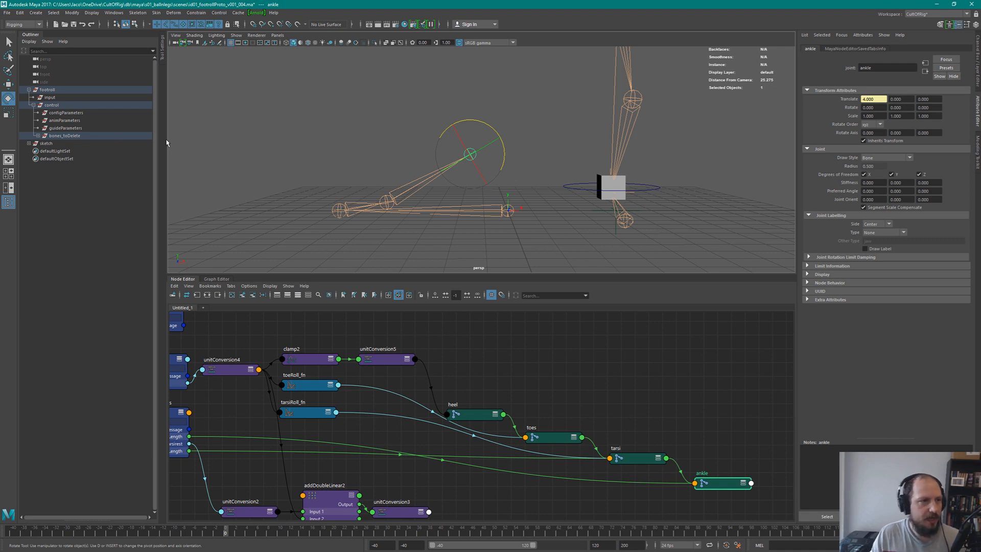
left_click(38, 136)
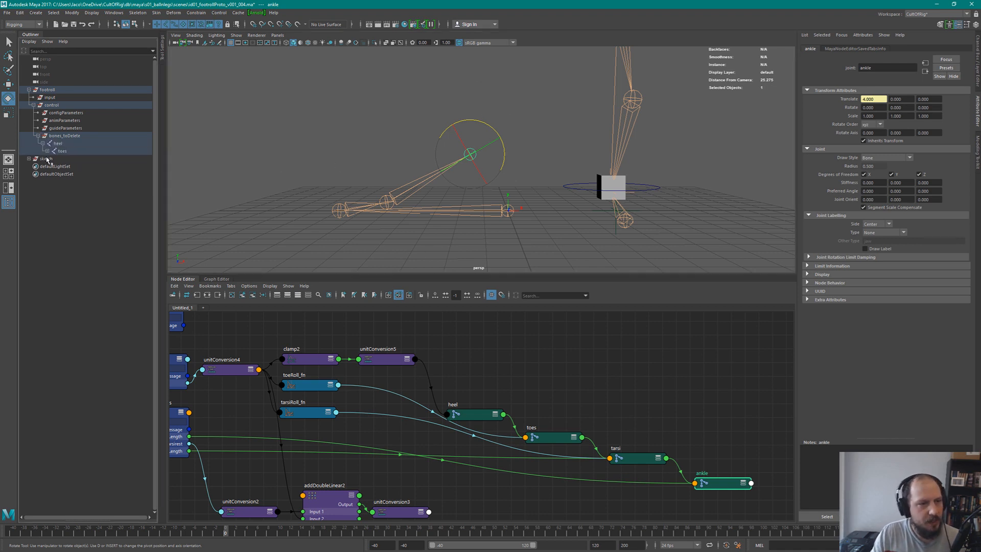
left_click(47, 151)
left_click(51, 158)
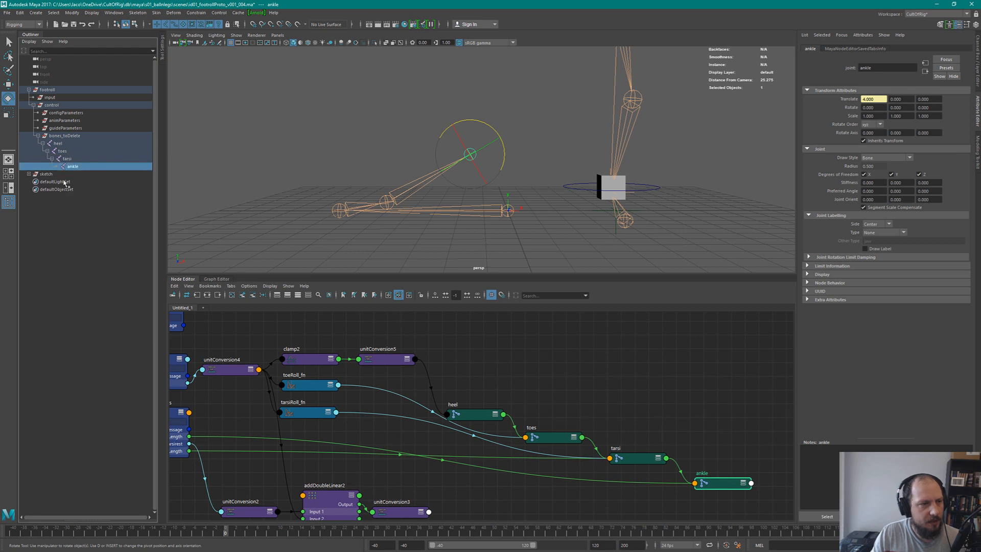
left_click(535, 129)
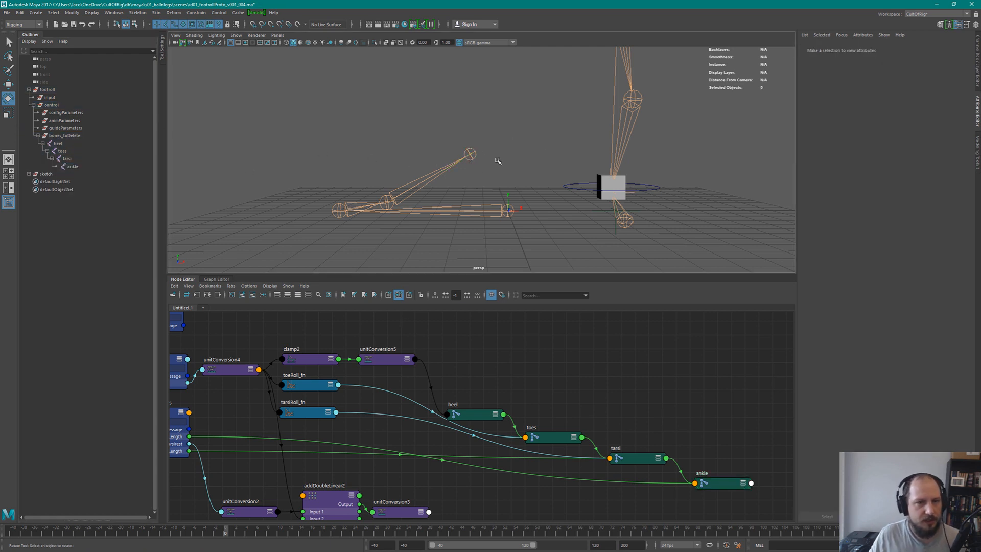
left_click(470, 154)
left_click(506, 164)
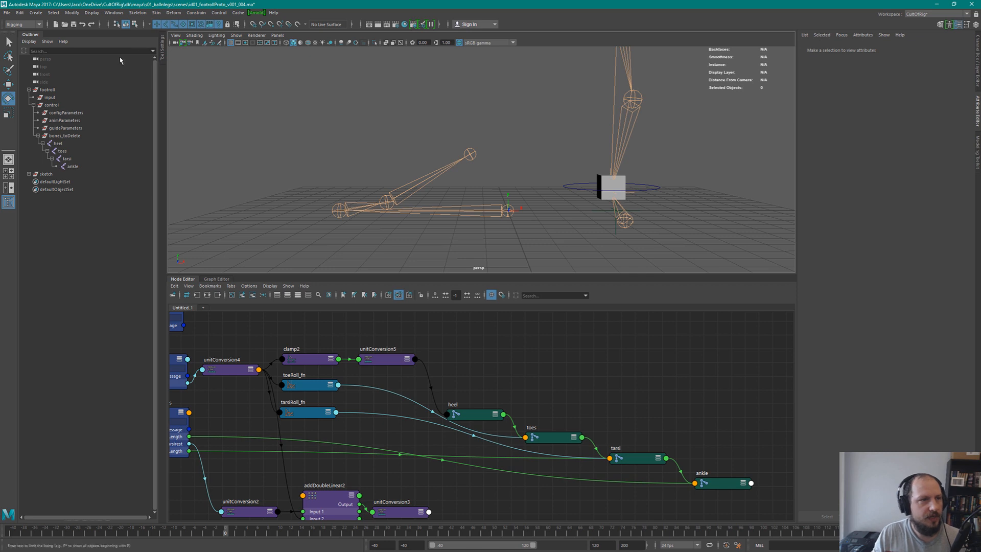
Create an empty group, parent it under bones_toDelete, and rename it ankle_rest
key("ctrl+g")
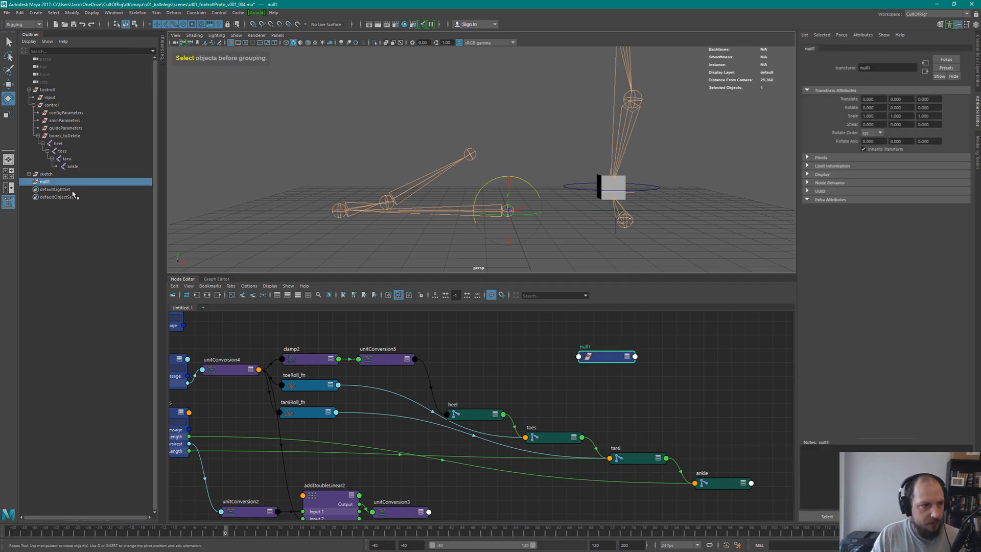
left_click(74, 137, "ctrl")
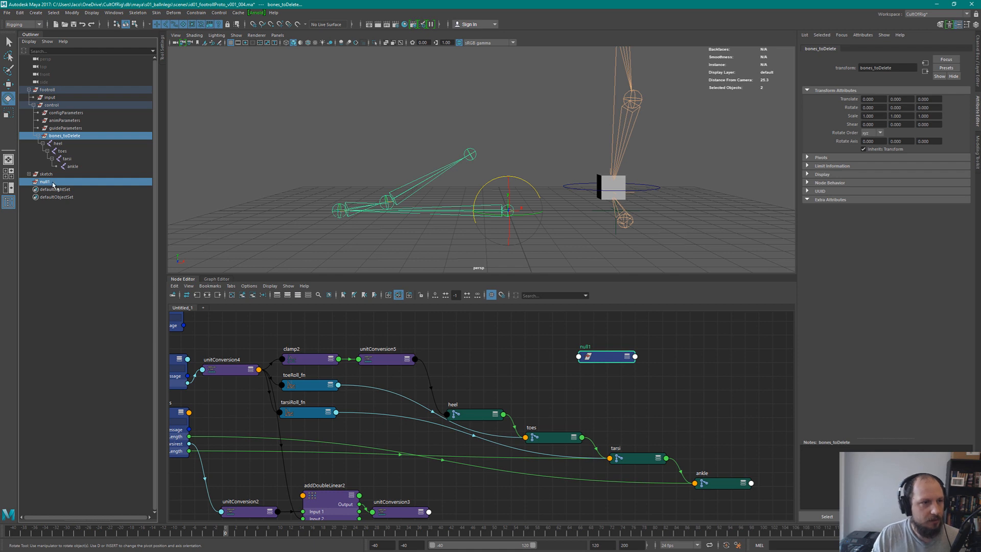
key("p")
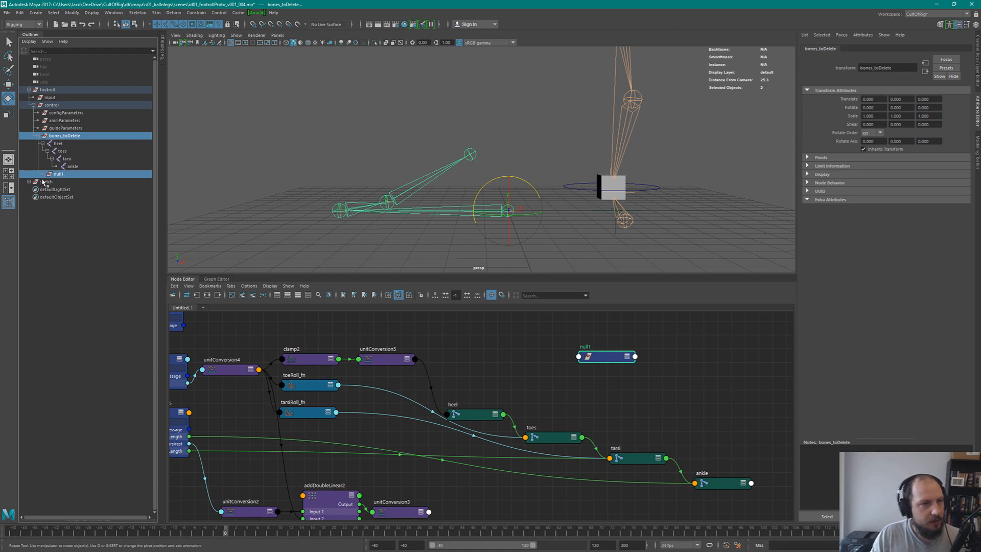
key("Return")
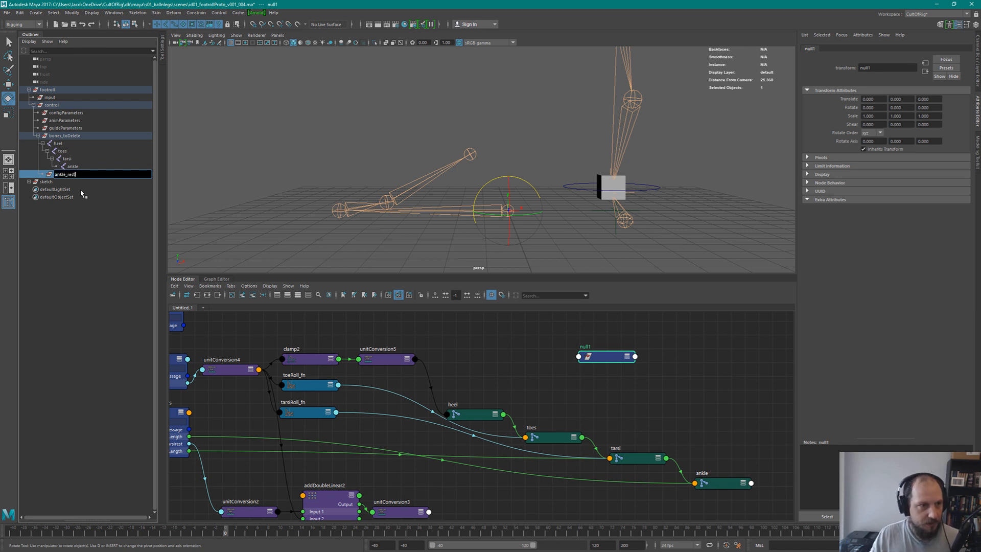
key("Return")
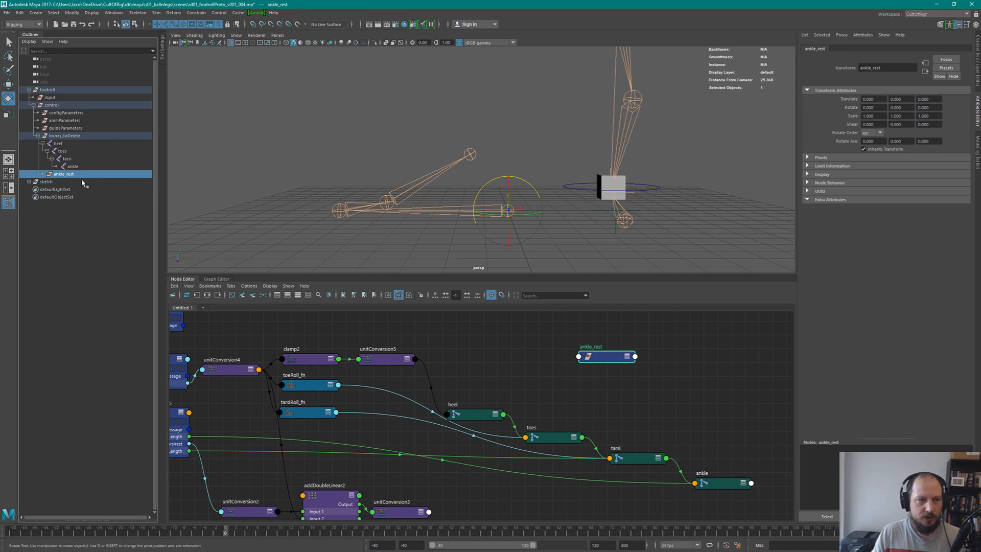
Parent ankle_rest under the ankle joint and set its X, Y and Z translation to 0
middle_click_drag(67, 174, 92, 176)
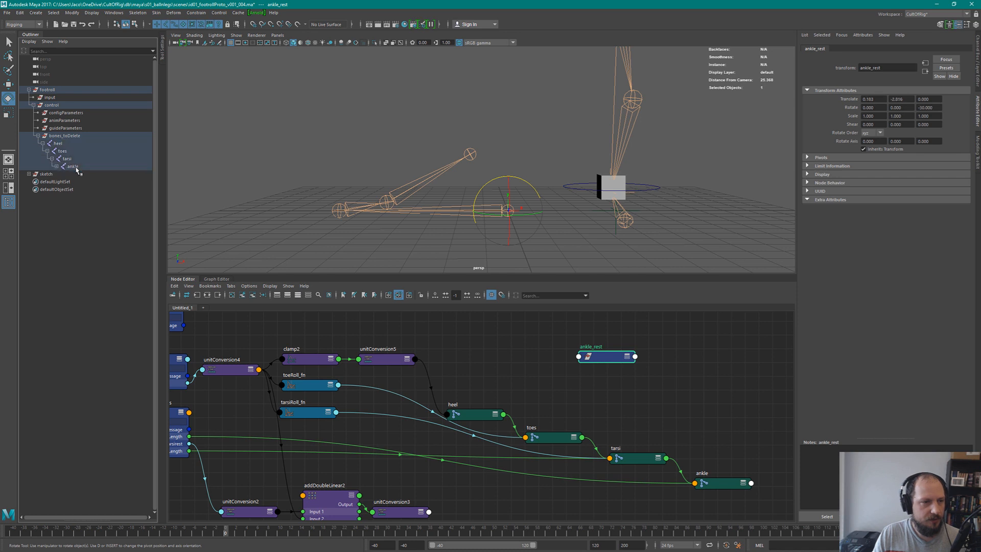
left_click(56, 167)
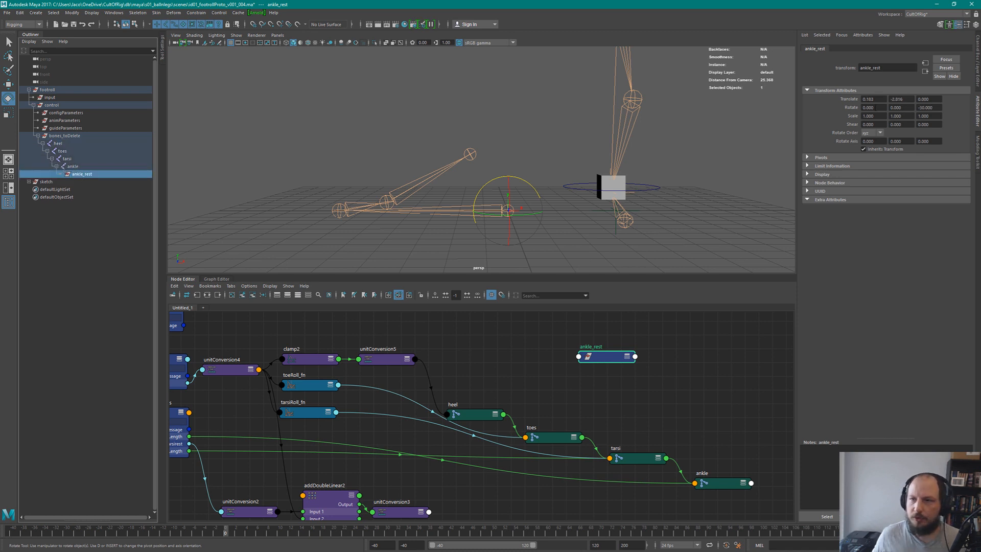
left_click(874, 99)
type("0")
key("Tab")
type("0")
key("Tab")
type("0")
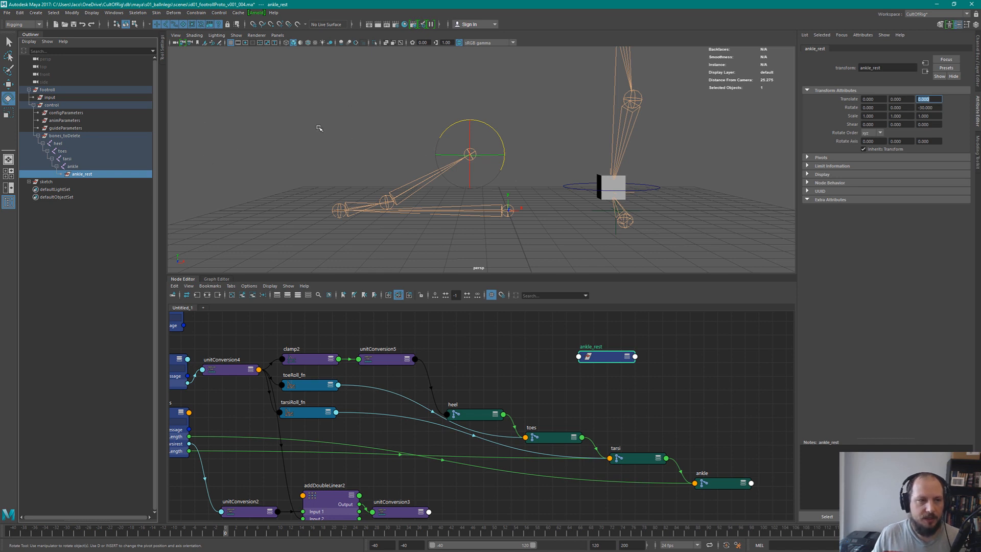
Preview the foot roll motion with ankle_rest parented to the ankle, and return to frame 0
left_click_drag(59, 532, 456, 531)
left_click(168, 531)
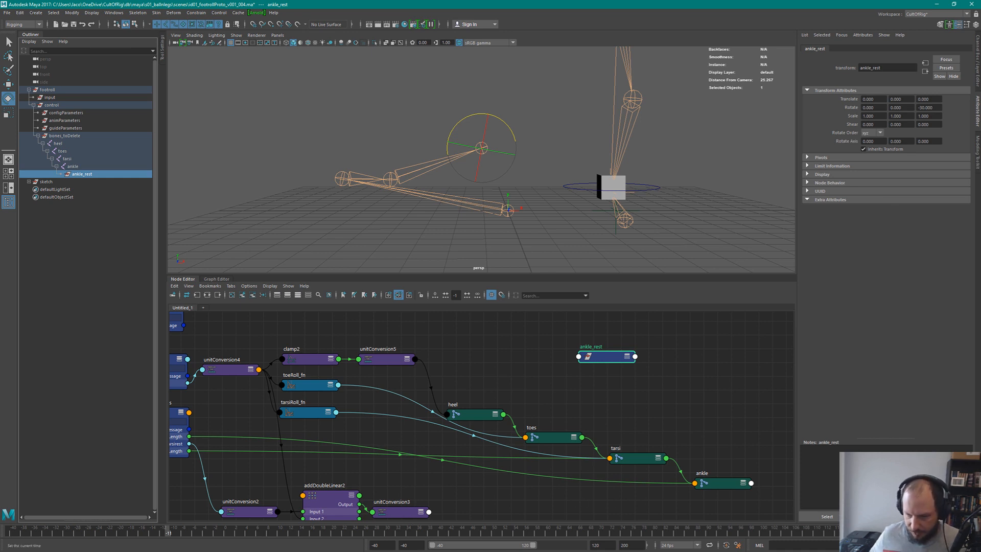
left_click_drag(168, 532, 225, 532)
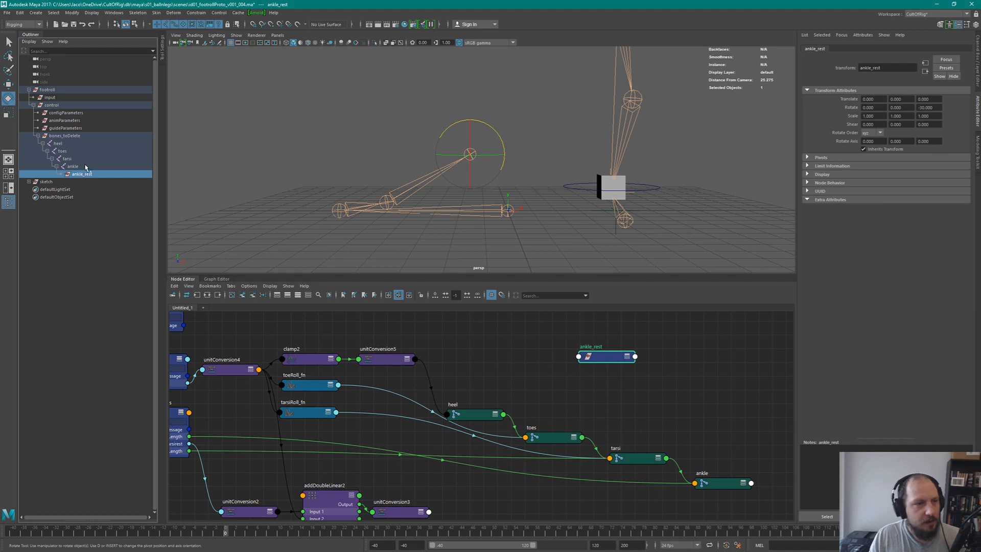
Parent ankle_rest back under bones_toDelete and place its node just above the ankle node in the Node Editor
left_click_drag(81, 174, 74, 134)
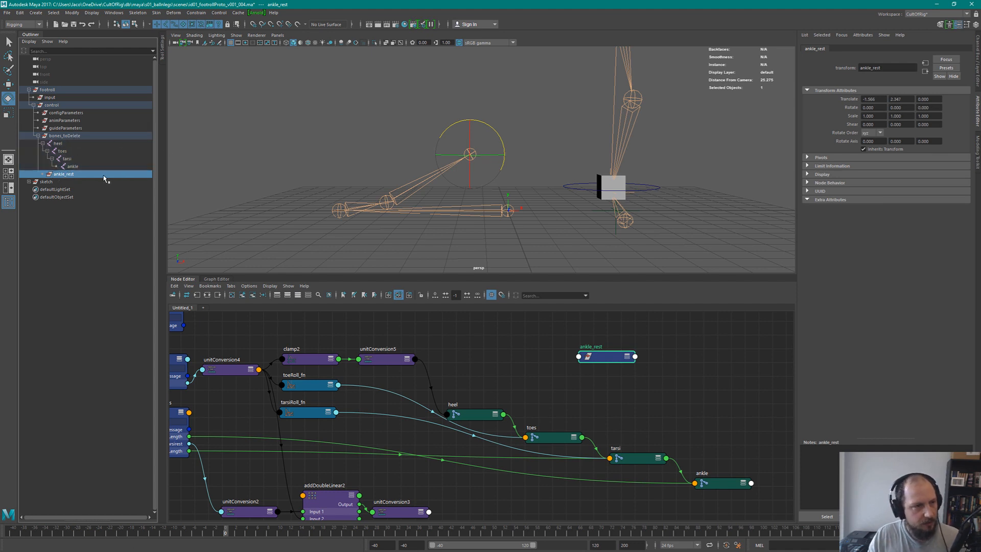
left_click_drag(484, 212, 501, 204, "alt")
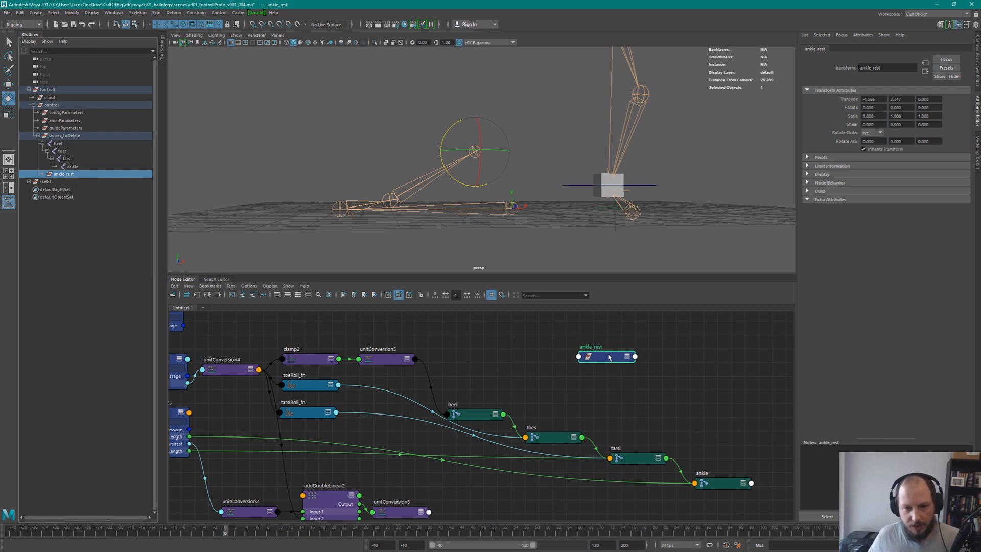
left_click_drag(609, 357, 718, 425)
middle_click_drag(703, 444, 550, 389, "alt")
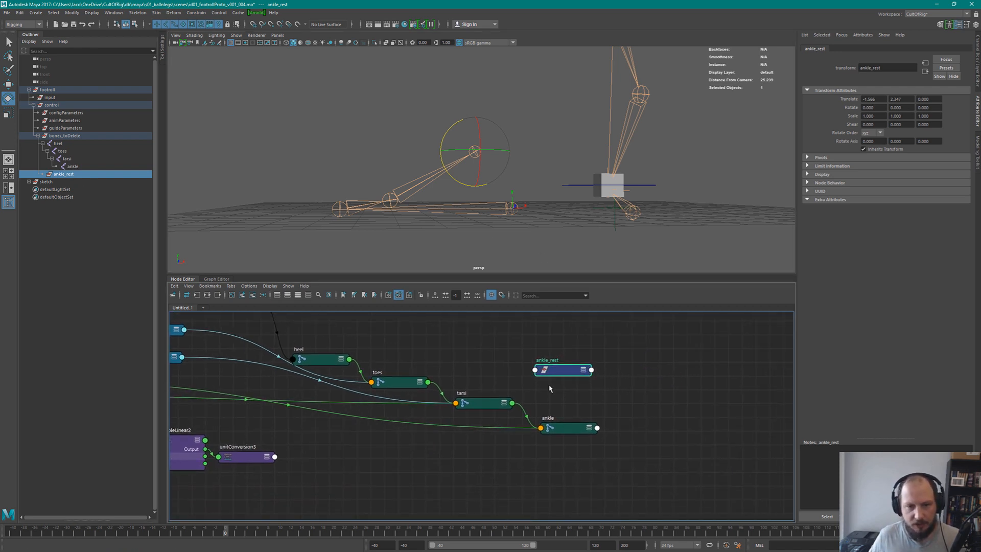
left_click_drag(562, 370, 570, 378)
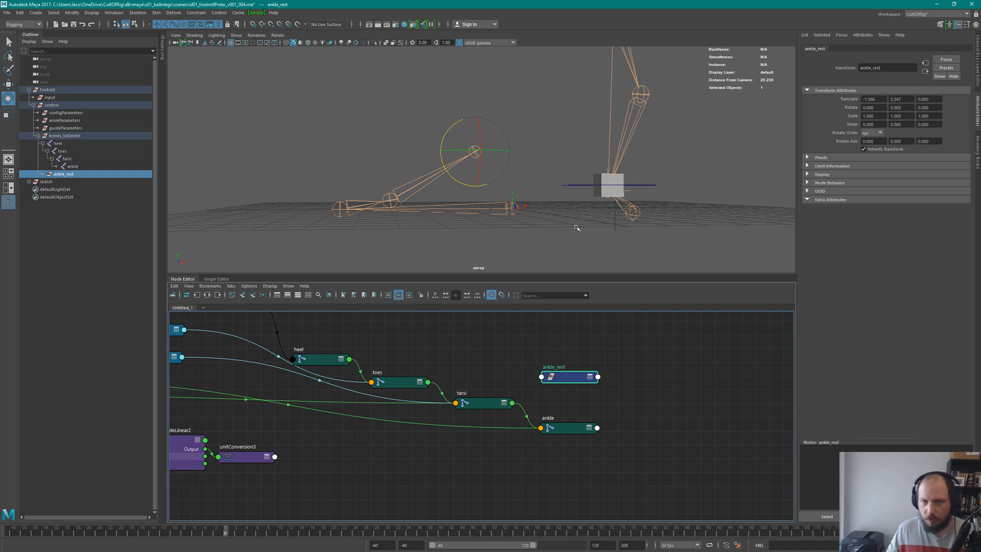
Clear the selection and create a polygon cube at the origin
mouse_move(522, 161)
left_mouse_down("alt")
mouse_move(515, 175)
mouse_move(526, 179)
left_mouse_up("alt")
left_click(273, 124)
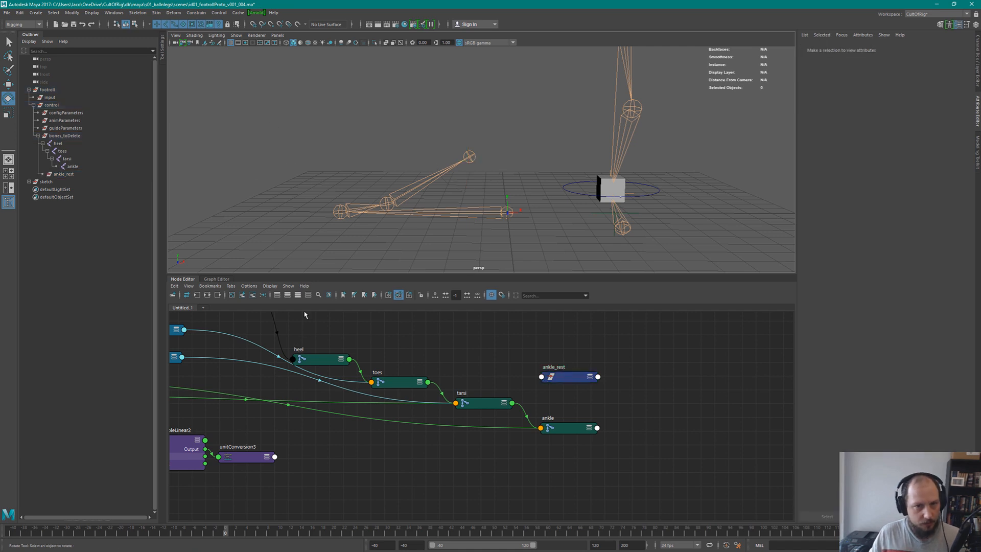
left_click(71, 13)
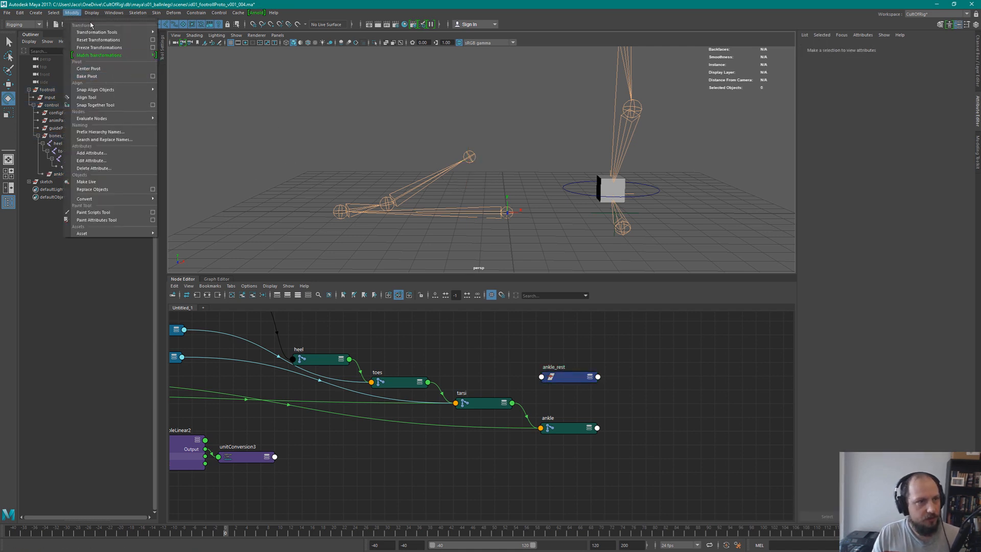
left_click(35, 12)
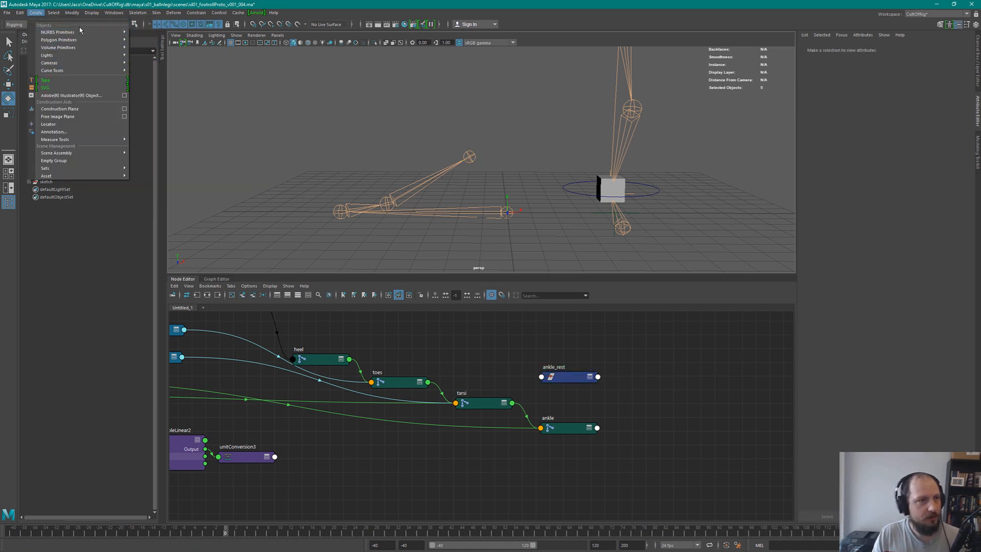
mouse_move(87, 40)
left_click(148, 56)
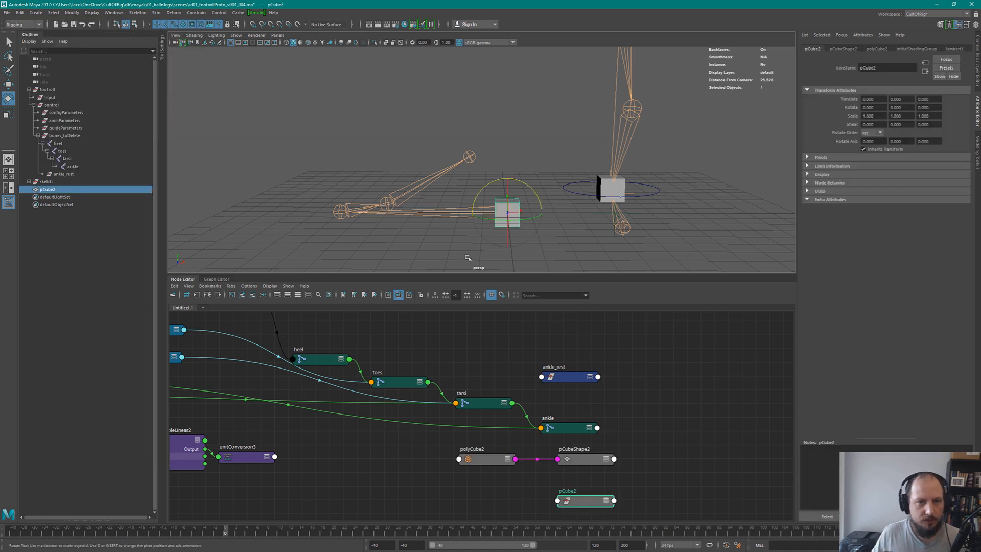
Try moving the new cube about 1.4 units along X, and undo the move
key("w")
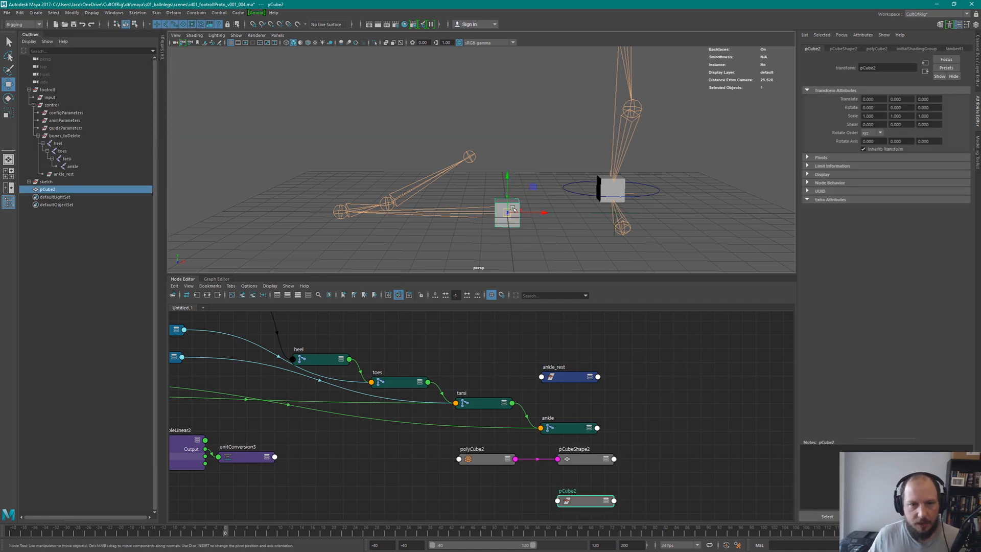
left_click_drag(543, 212, 578, 212)
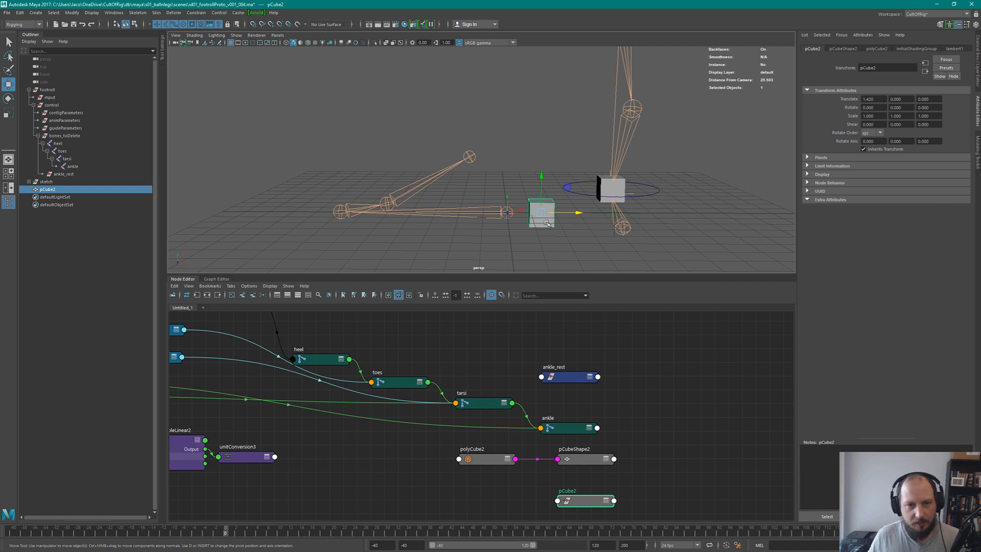
key("ctrl+z")
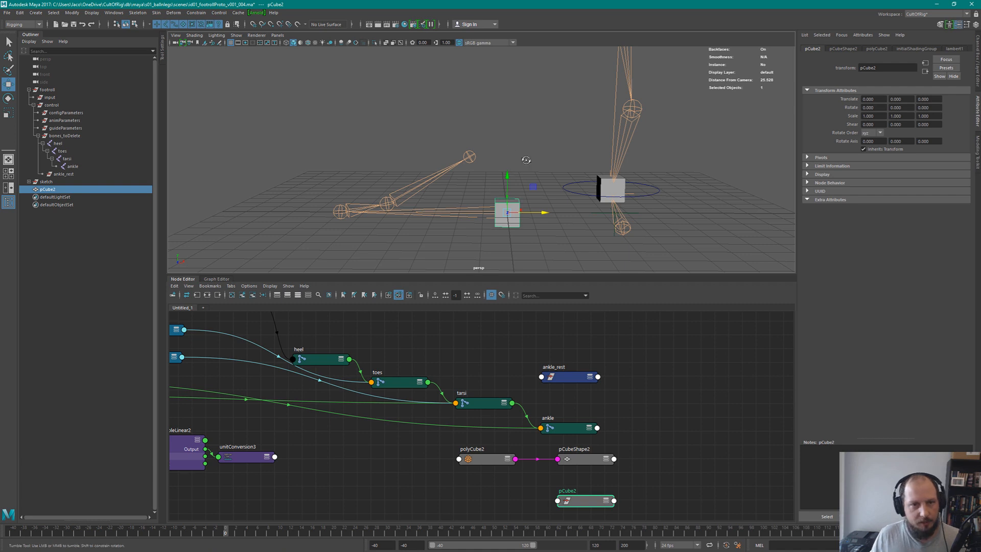
Place the pCube2 node beyond ankle_rest in the graph and add a plusMinusAverage node beside the ankle node
left_click_drag(530, 145, 526, 132, "alt")
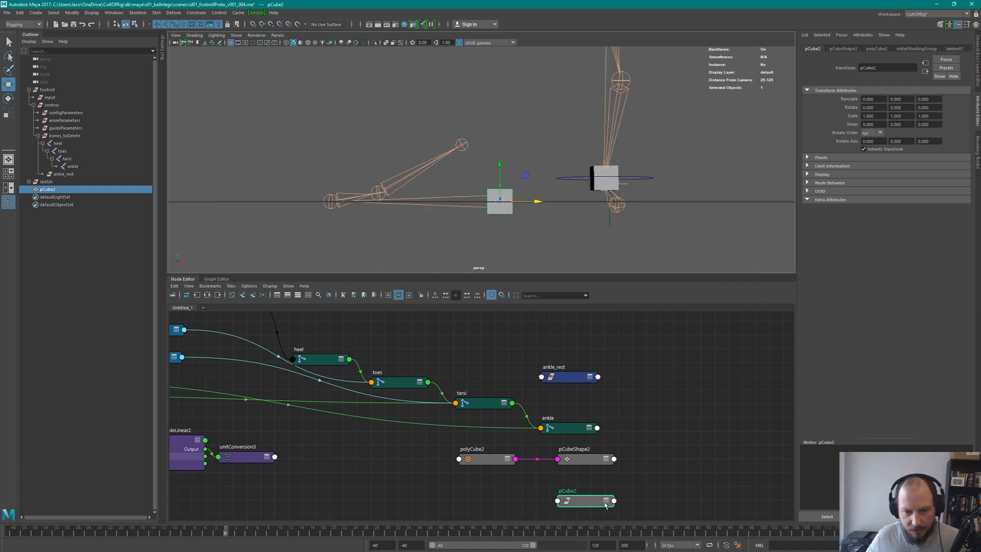
left_click_drag(588, 507, 698, 352)
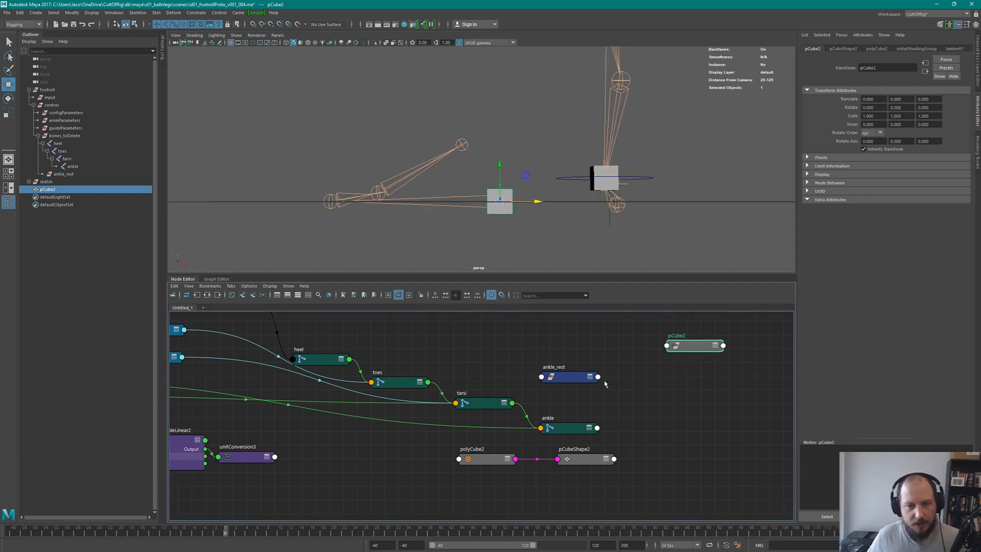
left_click_drag(702, 430, 638, 423)
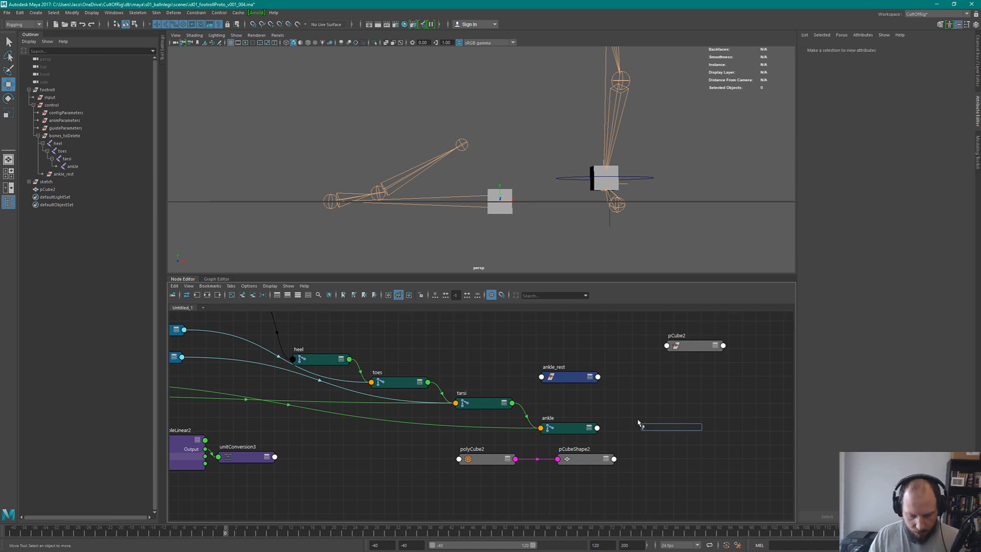
type("minu")
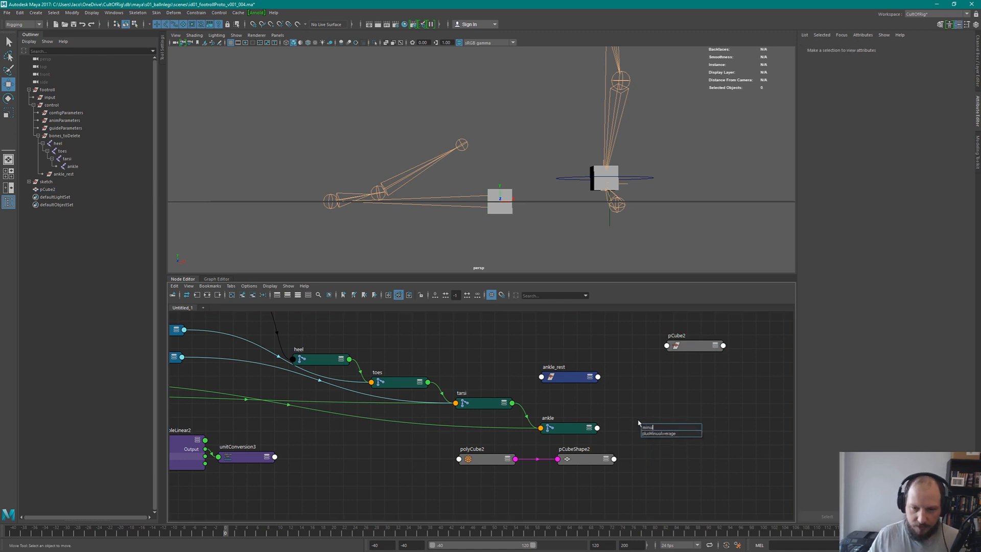
key("Return")
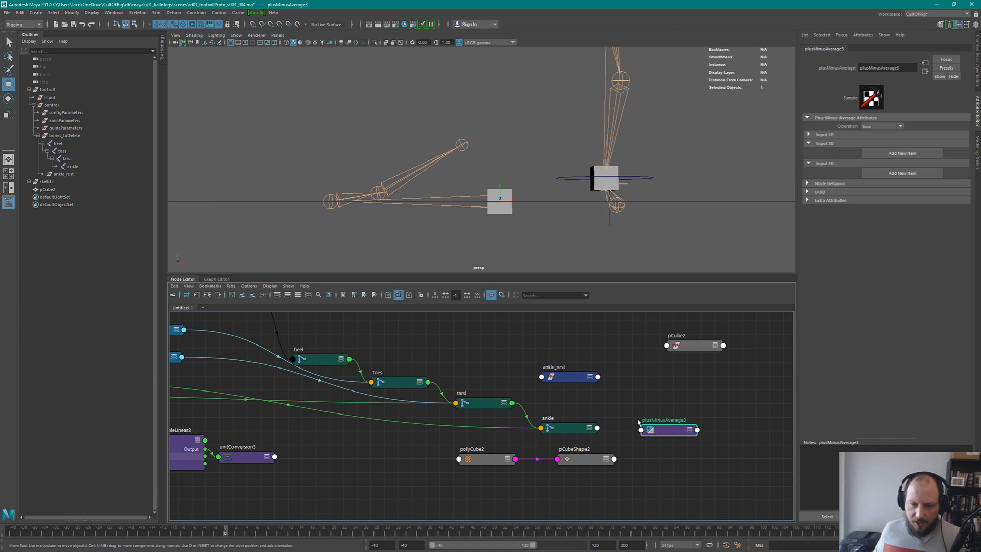
Arrange the plusMinusAverage3 node between the ankle nodes and pCube2, with pCube2 up and beyond it
left_click_drag(672, 425, 660, 401)
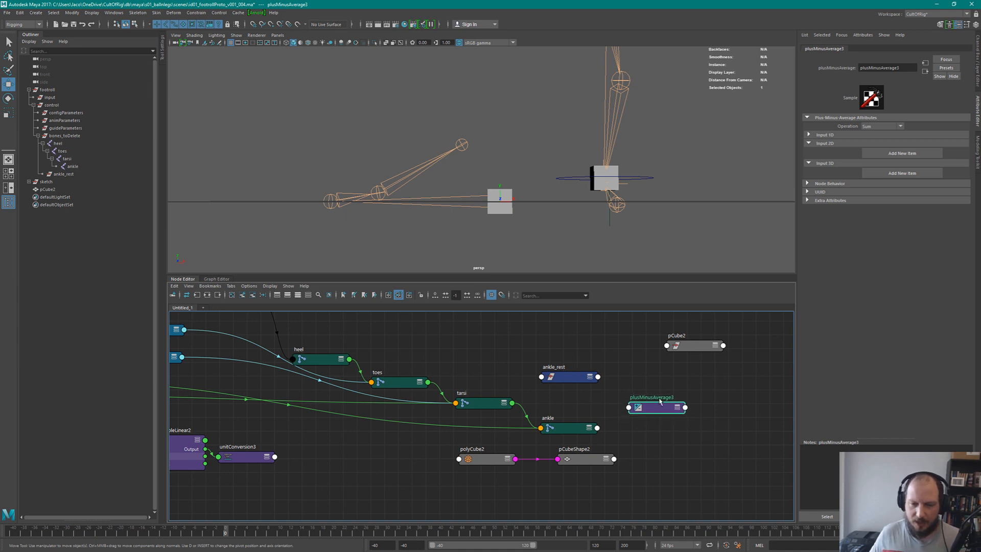
middle_click_drag(671, 390, 517, 432)
left_click_drag(616, 352, 654, 344)
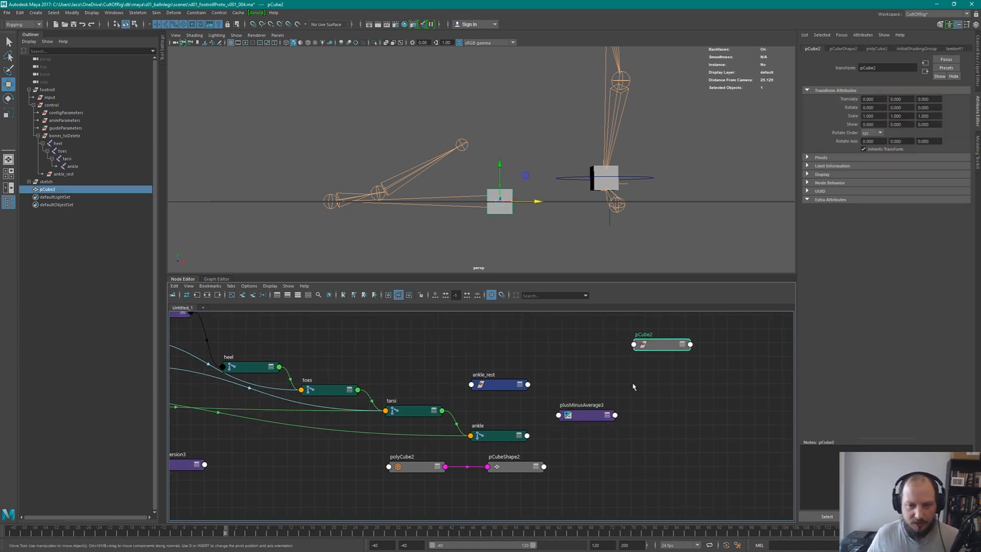
middle_click_drag(635, 388, 531, 428)
mouse_move(507, 445)
left_mouse_down()
mouse_move(510, 436)
mouse_move(498, 449)
left_mouse_up()
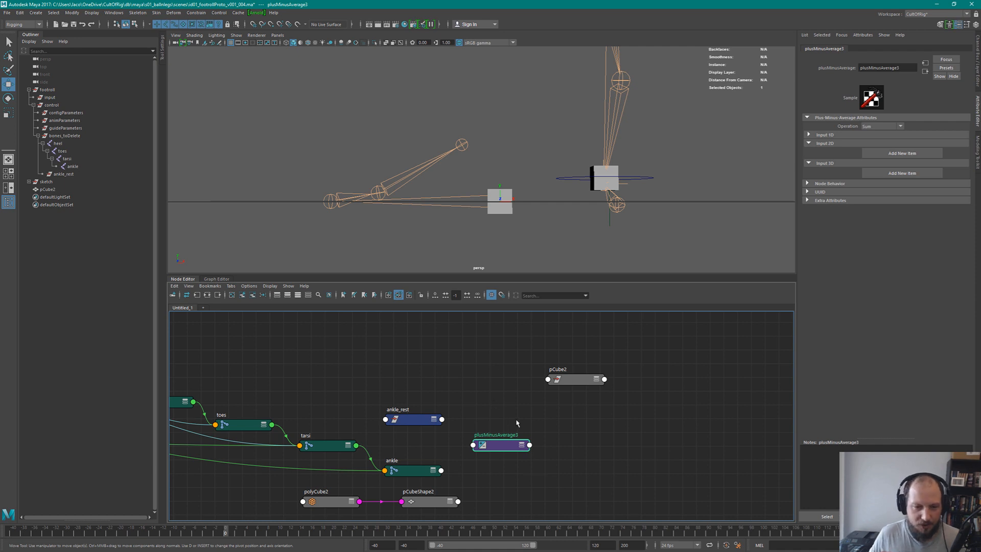
left_click_drag(502, 446, 502, 442)
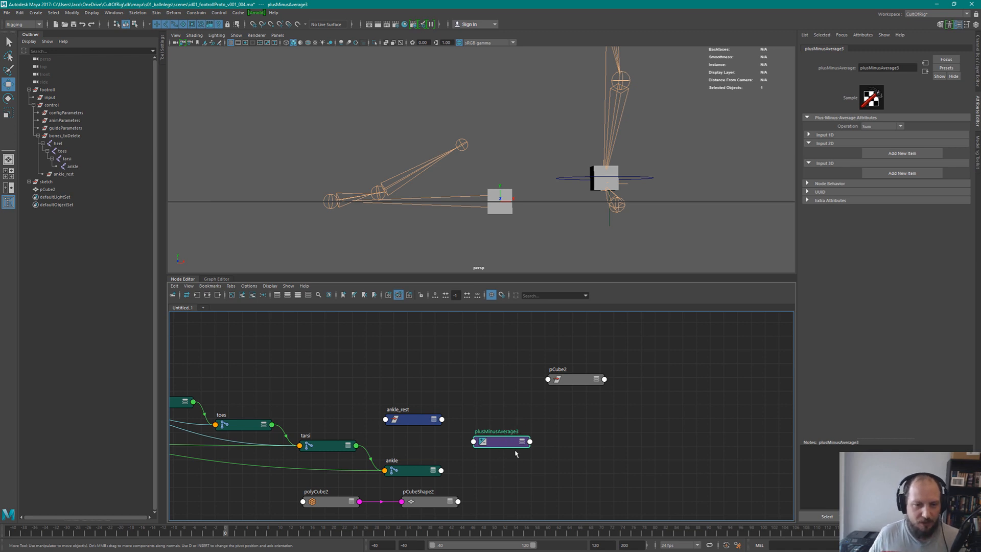
Show all attributes of plusMinusAverage3, expand its Input 3D and space it between the ankle nodes and pCube2
key("2")
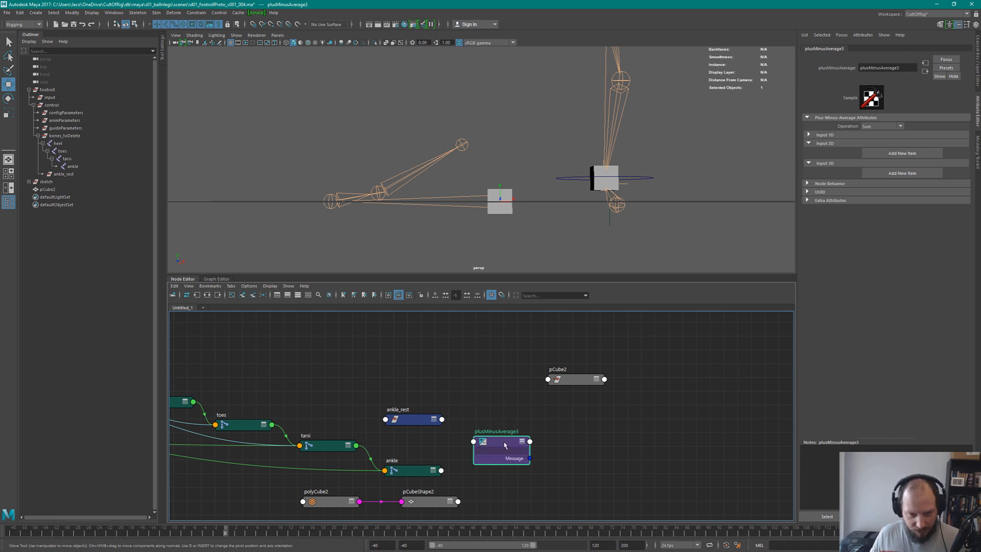
key("3")
left_click_drag(497, 440, 498, 396)
left_click_drag(549, 379, 520, 400, "shift")
left_click(563, 399)
left_click(502, 460)
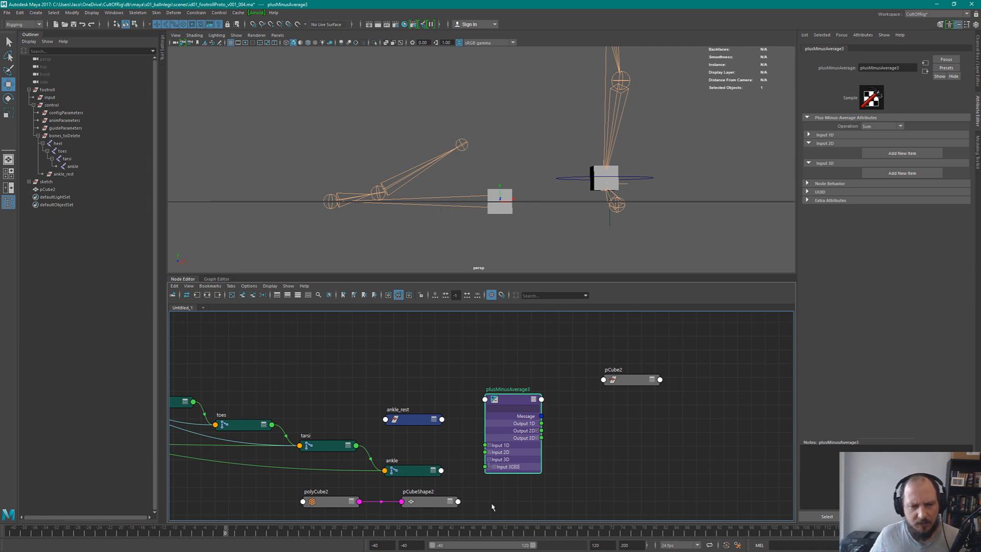
left_click_drag(511, 398, 512, 389)
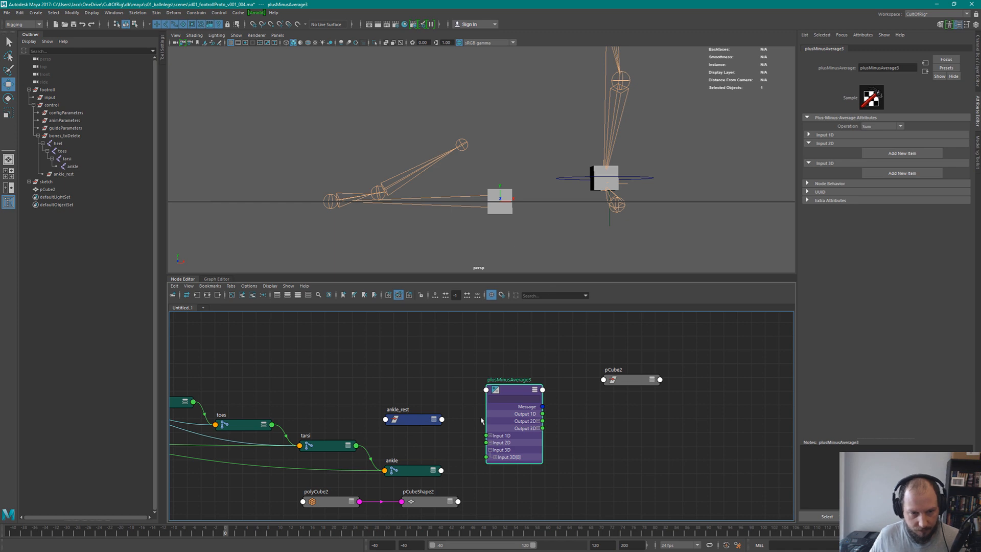
middle_click_drag(468, 459, 446, 410, "alt")
left_click_drag(498, 361, 511, 362)
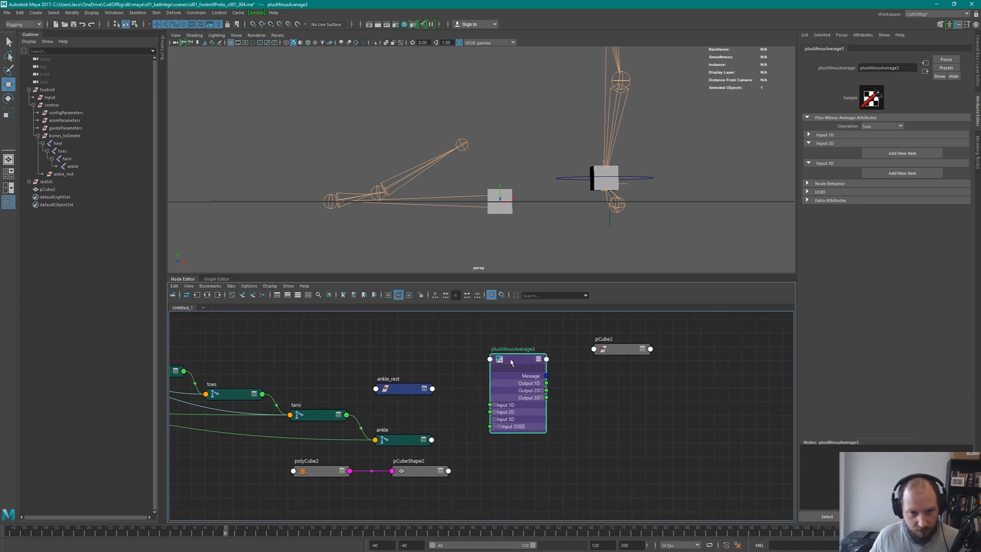
Show the ankle node's attributes and connect its Translate to Input 3D[0] of plusMinusAverage3
left_click(402, 442)
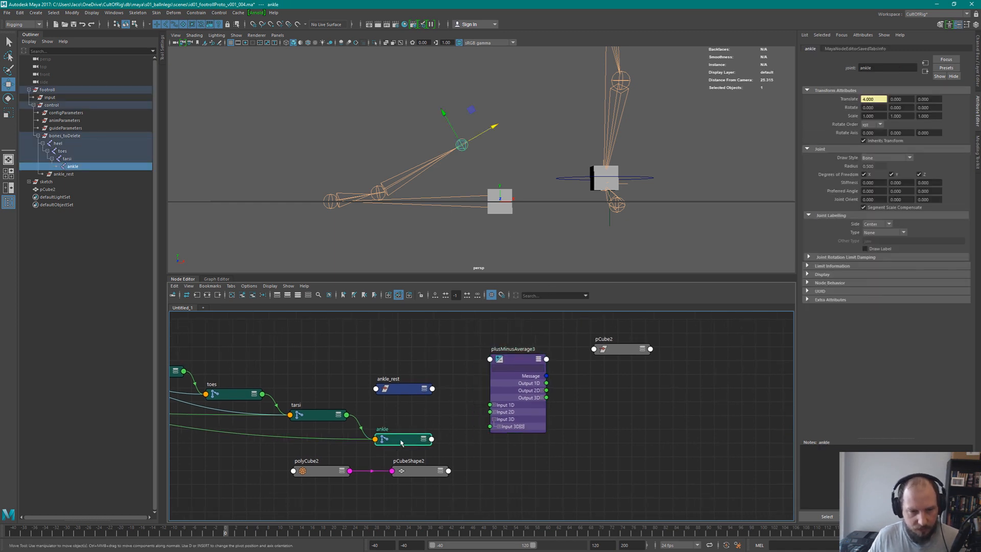
key("3")
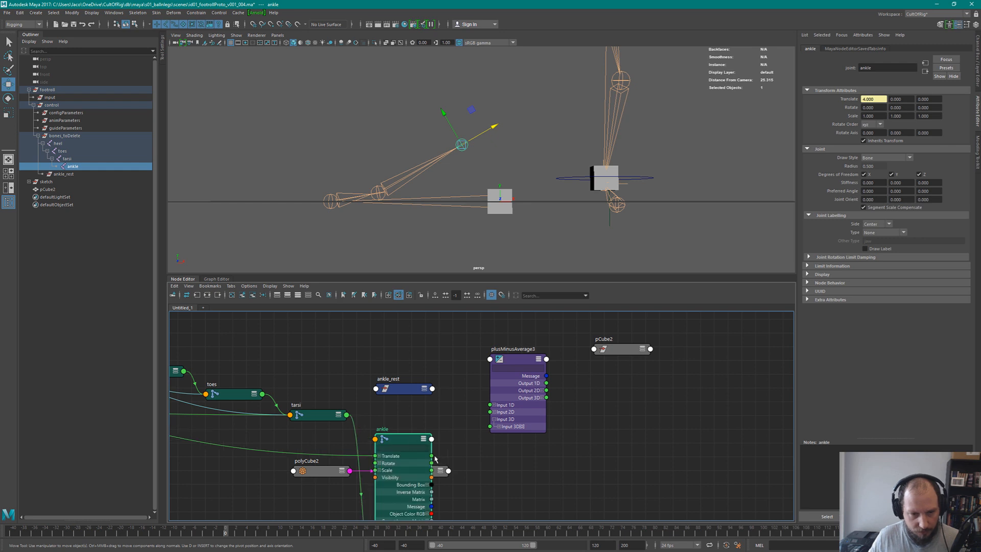
left_click_drag(432, 455, 494, 425)
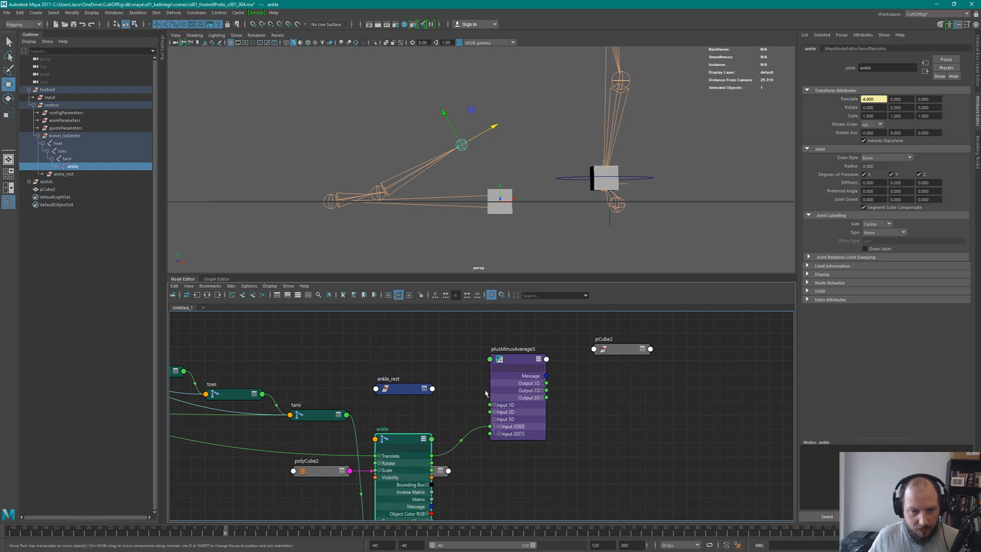
Connect ankle_rest's Translate to Input 3D[1] of plusMinusAverage3 and collapse the ankle_rest and ankle nodes
left_click(412, 391)
key("3")
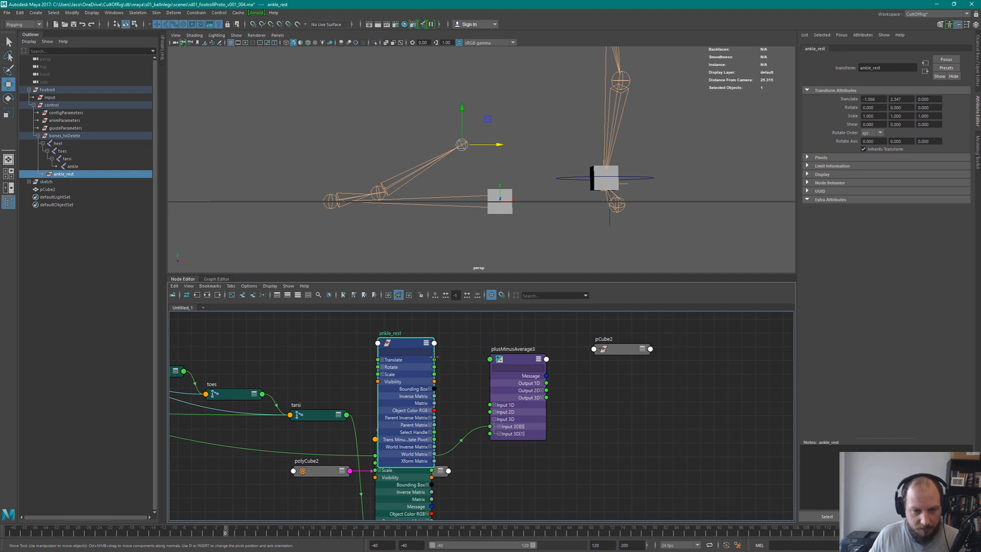
left_click_drag(435, 360, 490, 433)
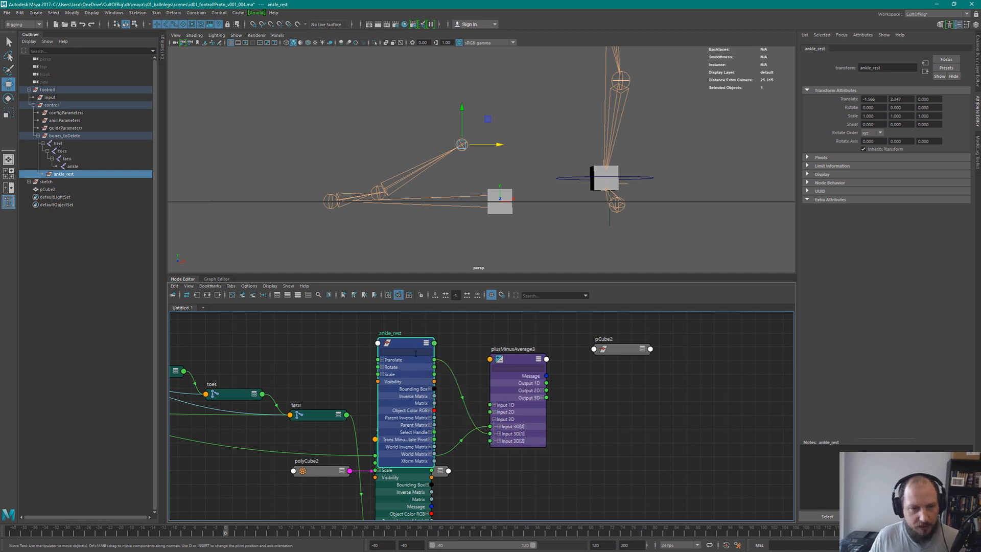
key("1")
left_click_drag(408, 347, 407, 389)
left_click(407, 444)
key("1")
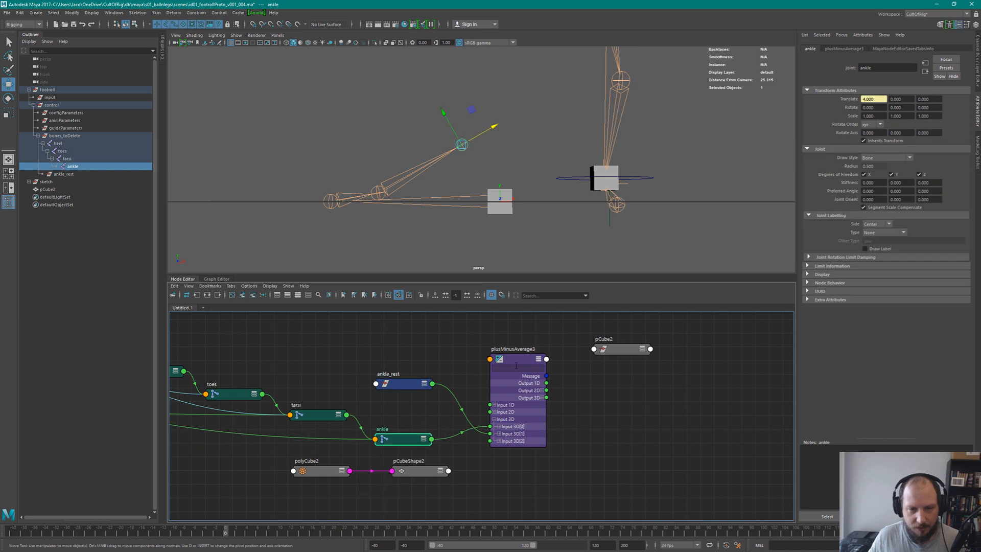
Connect Output 3D of plusMinusAverage3 to the Translate of pCube2
left_click(517, 361)
left_click(614, 350)
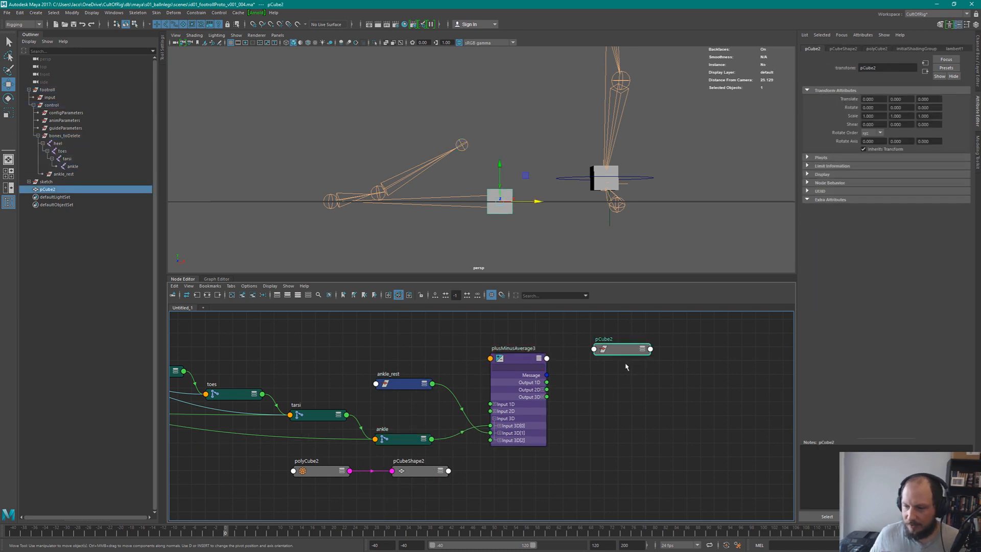
key("3")
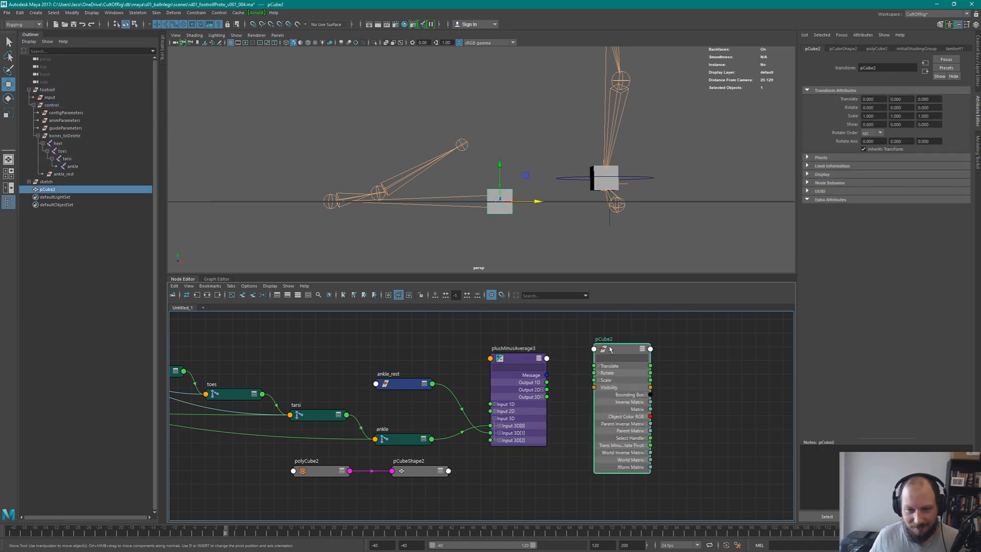
left_click_drag(610, 350, 604, 350)
left_click_drag(546, 396, 583, 369)
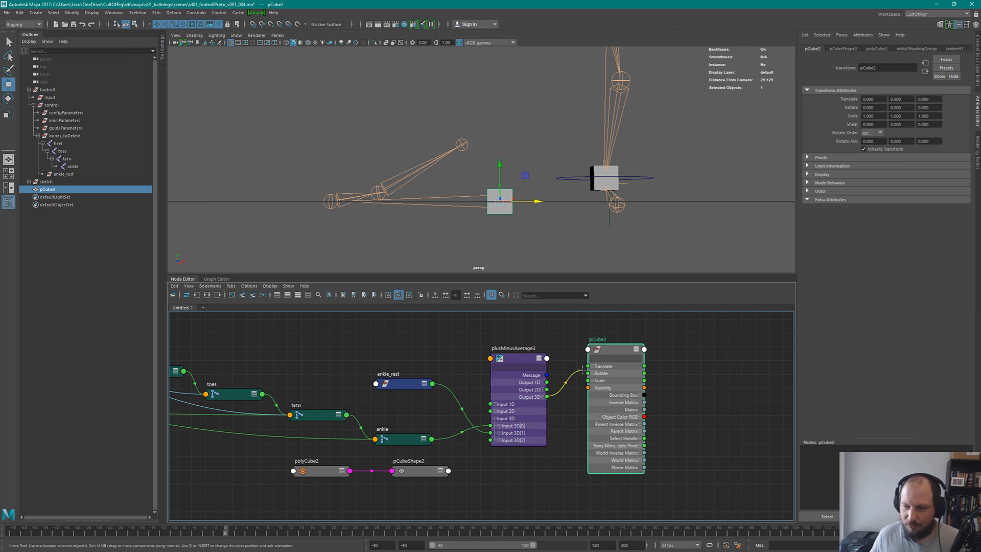
left_click_drag(583, 369, 588, 366)
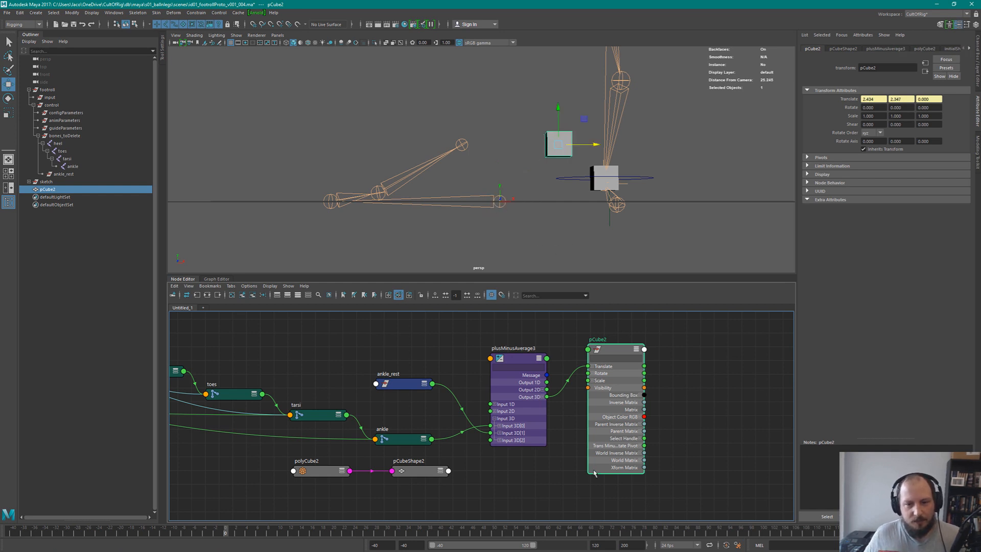
Set the plusMinusAverage3 operation to Subtract and scrub the timeline to check how the cube responds
left_click_drag(222, 536, 213, 508)
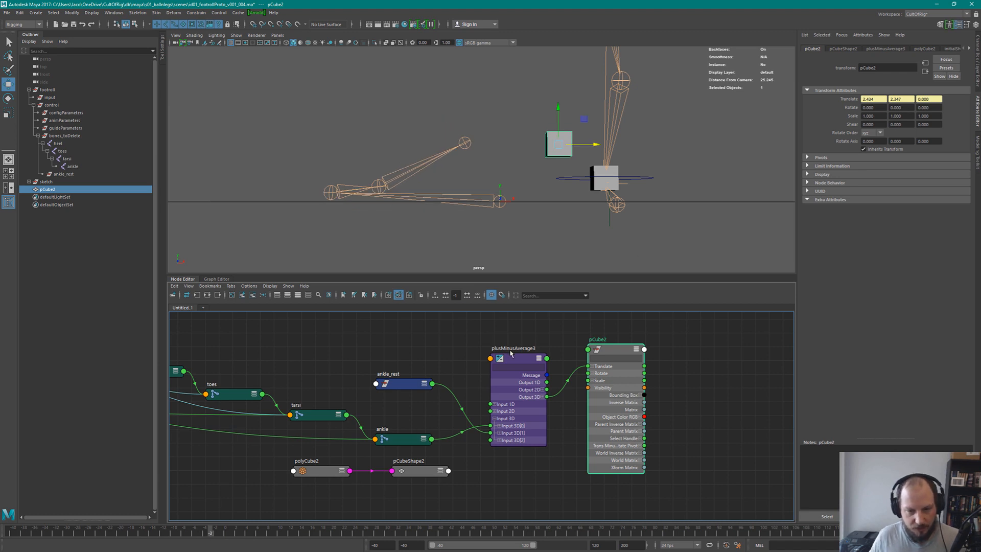
left_click_drag(521, 348, 512, 336)
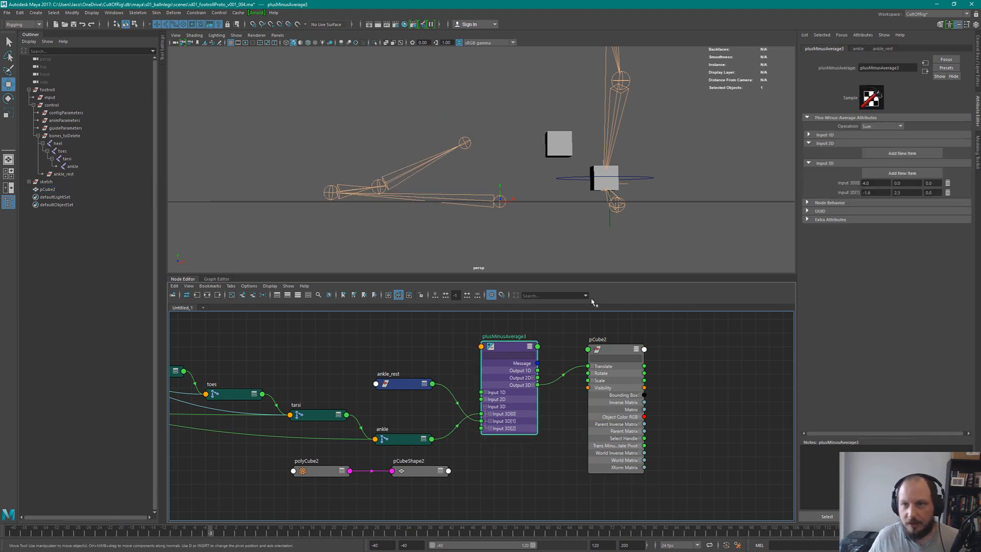
left_click(878, 127)
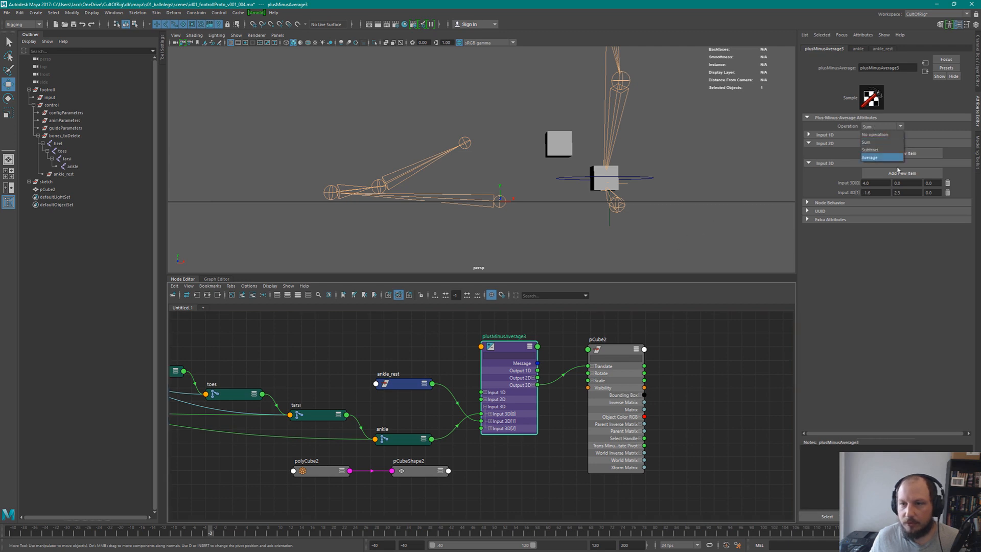
left_click(875, 150)
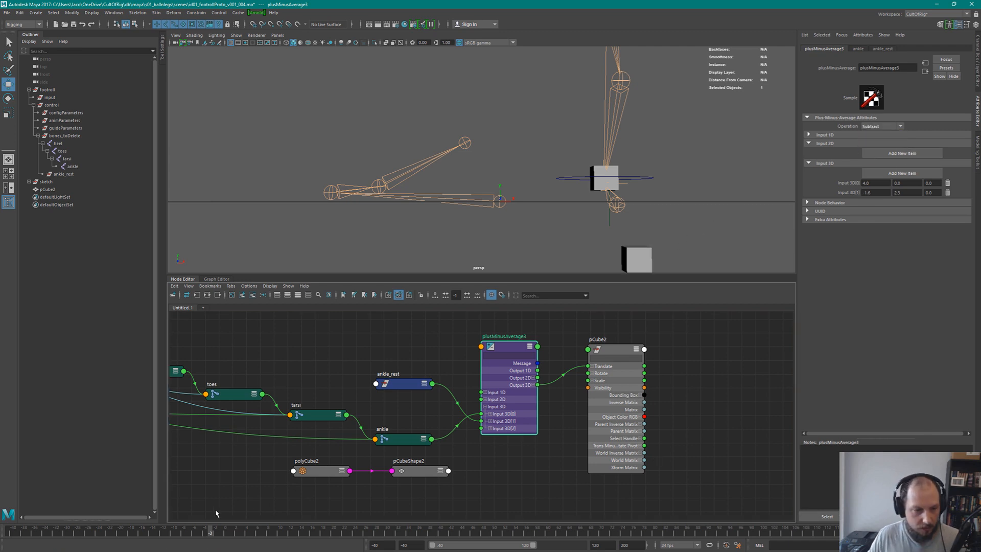
left_click_drag(198, 532, 434, 493)
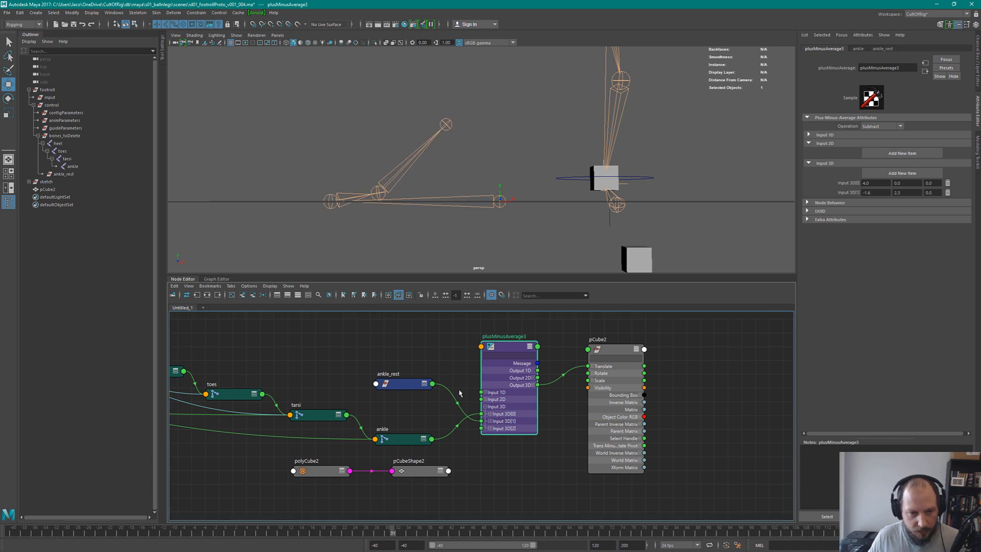
Swap the subtraction inputs, connecting ankle_rest's Translate to Input 3D[0] and ankle's Translate to Input 3D[1]
left_click_drag(482, 420, 435, 422)
left_click(431, 440)
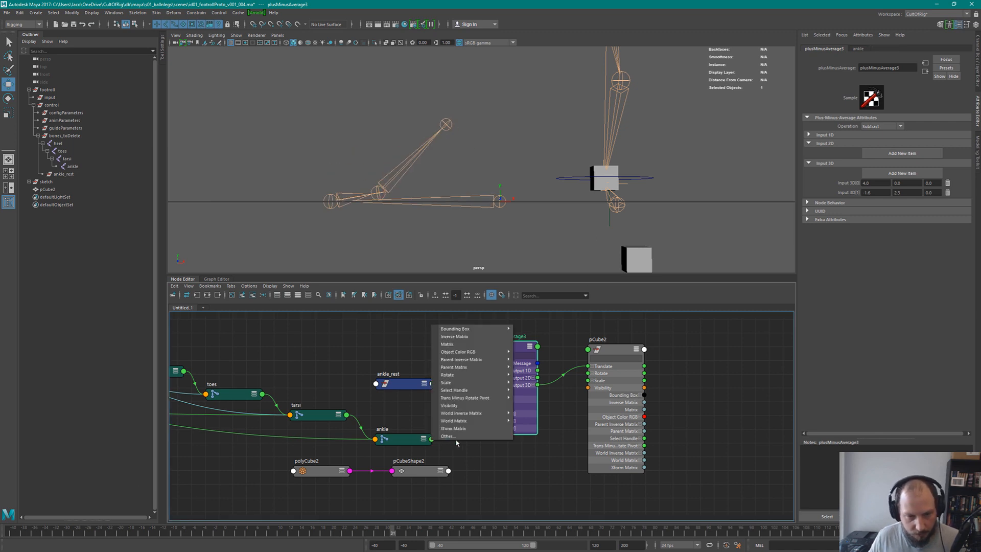
left_click(415, 440)
key("2")
key("3")
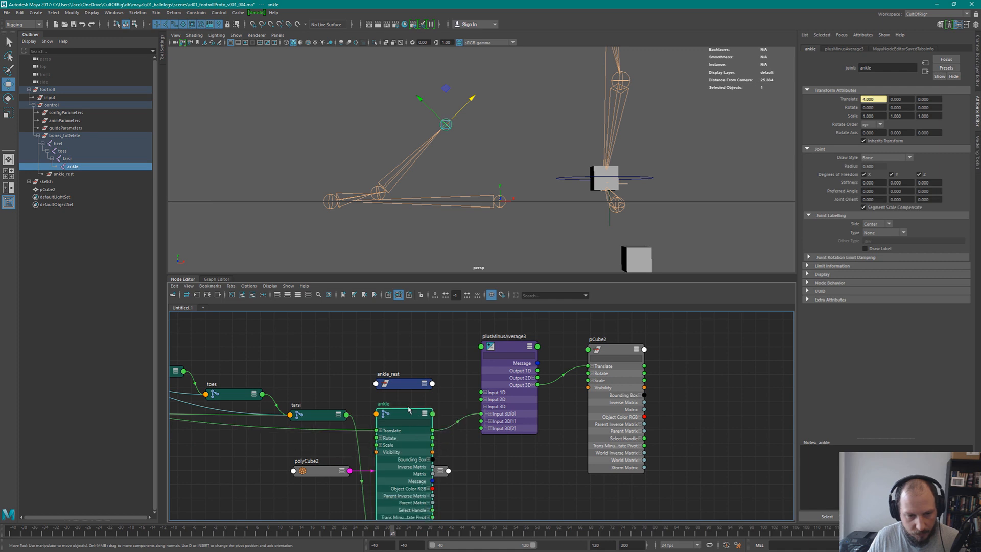
left_click_drag(432, 438, 482, 420)
left_click(414, 385)
key("3")
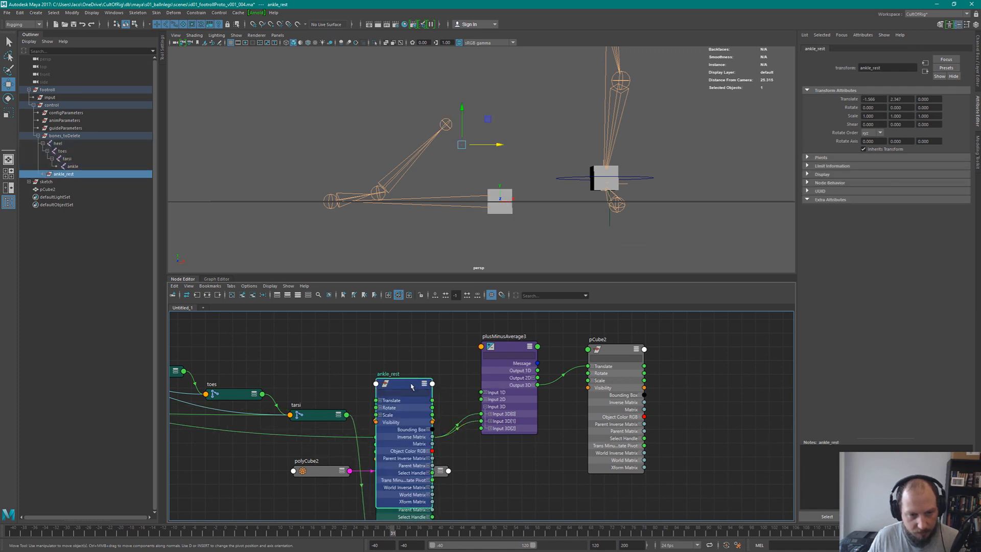
left_click_drag(412, 385, 482, 414)
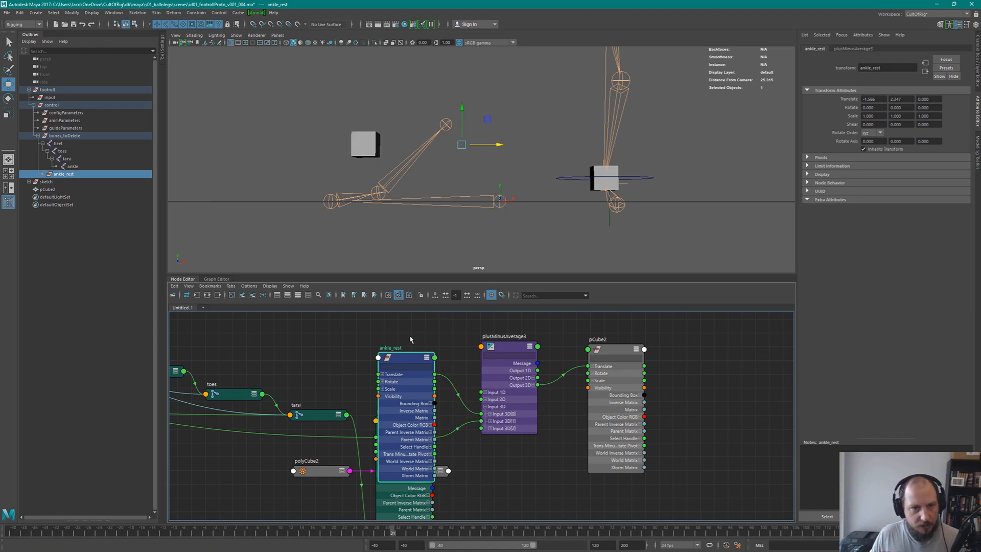
Inspect the cube's offset from the ankle in perspective and reduce the ankle_rest node to its connected attributes
left_click_drag(480, 178, 462, 229, "alt")
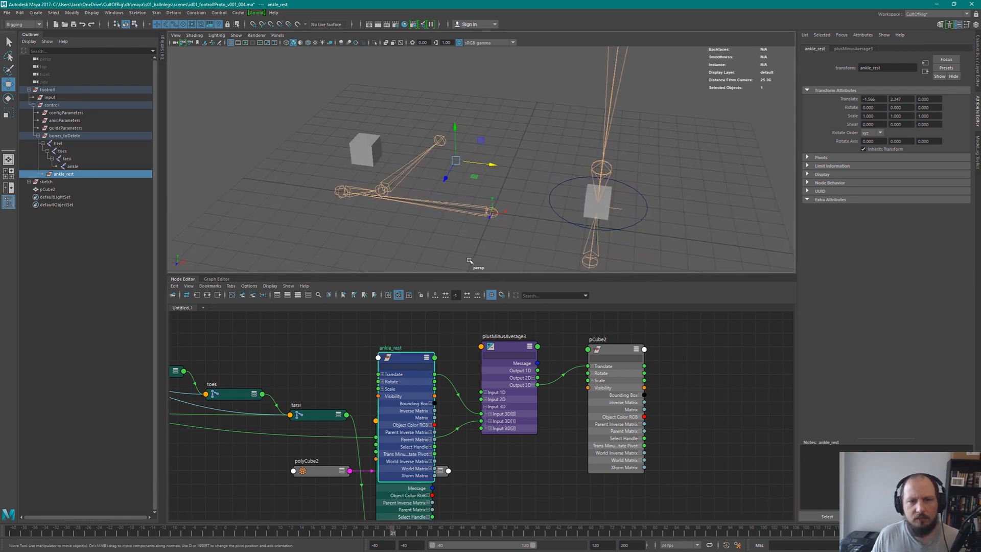
left_click(406, 388)
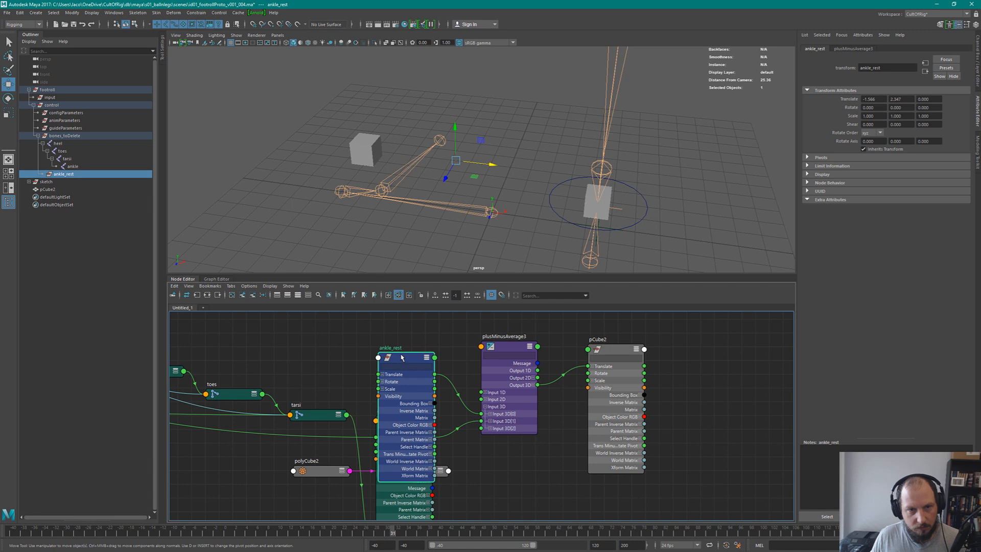
left_click_drag(475, 193, 488, 165, "alt")
key("1")
key("2")
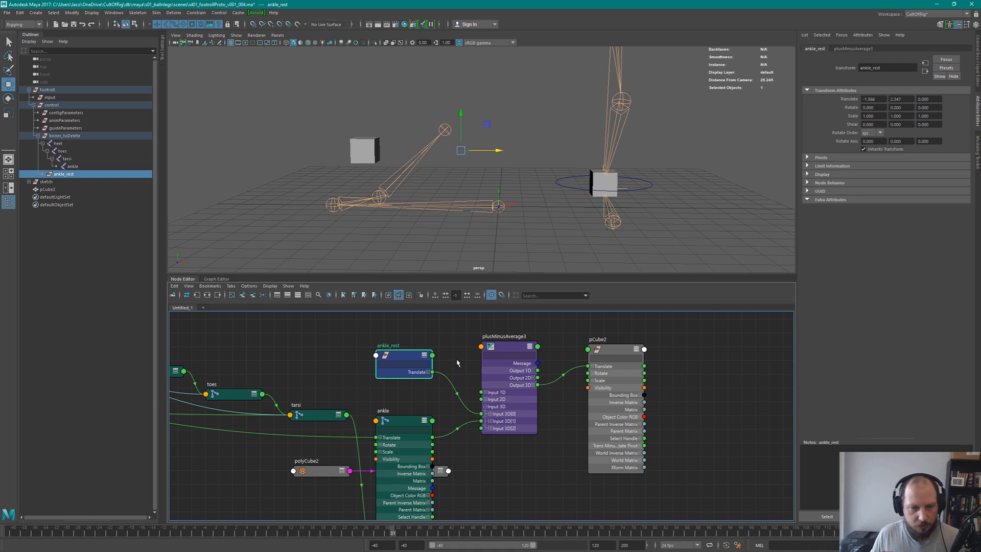
Undo the input swap, the Subtract setting and the connection from plusMinusAverage3 to pCube2
key("ctrl+z")
key("ctrl+z")
key("ctrl+z")
key("ctrl+z")
key("ctrl+z")
key("ctrl+z")
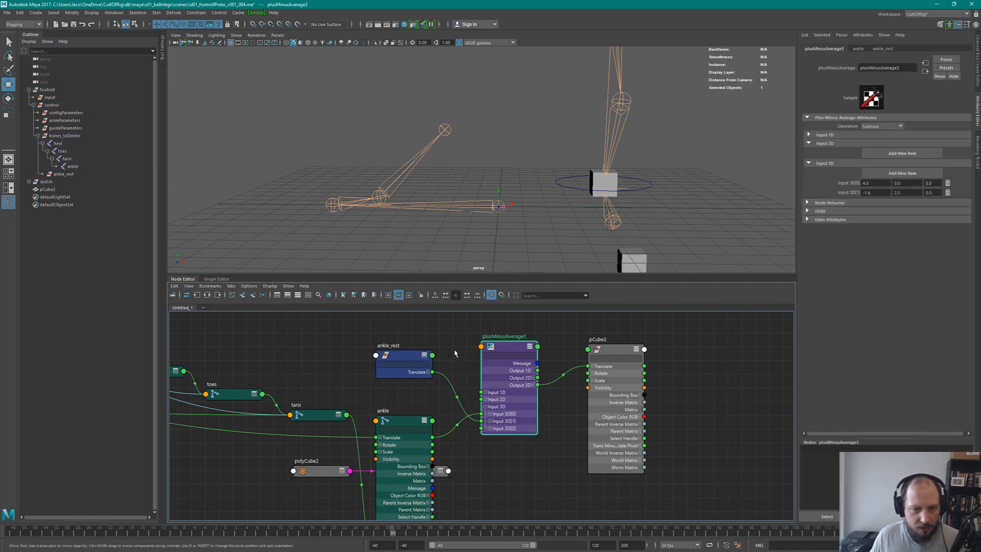
key("ctrl+z")
key("ctrl+z")
key("ctrl+z")
key("ctrl+z")
key("ctrl+z")
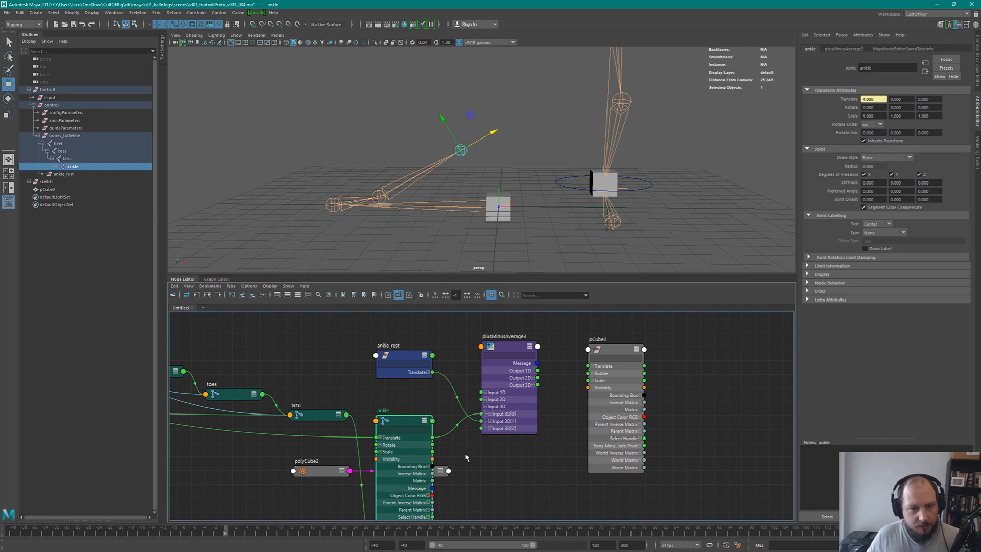
Scrub the timeline to check the ankle joint's motion and compare it with the ankle_rest transform
left_click_drag(207, 532, 237, 531)
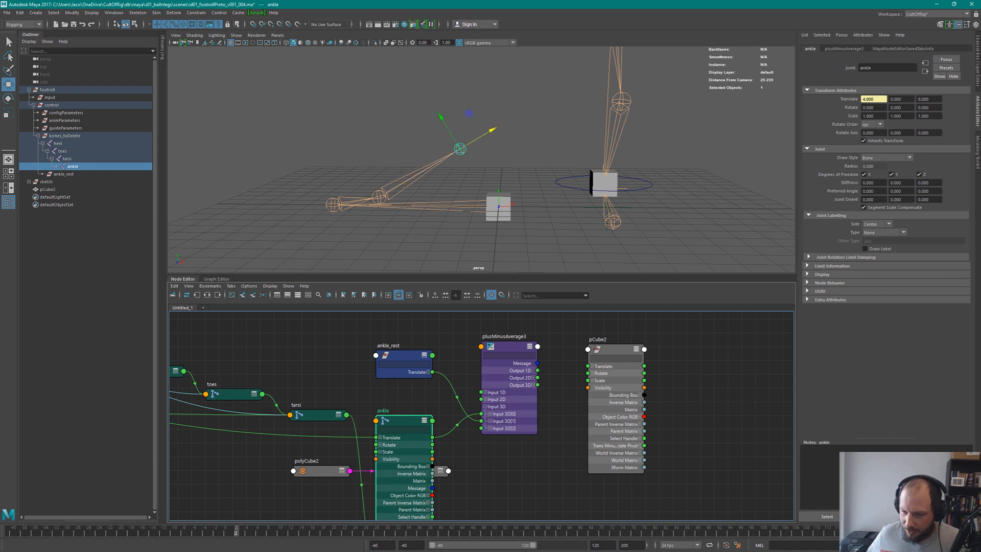
left_click(225, 531)
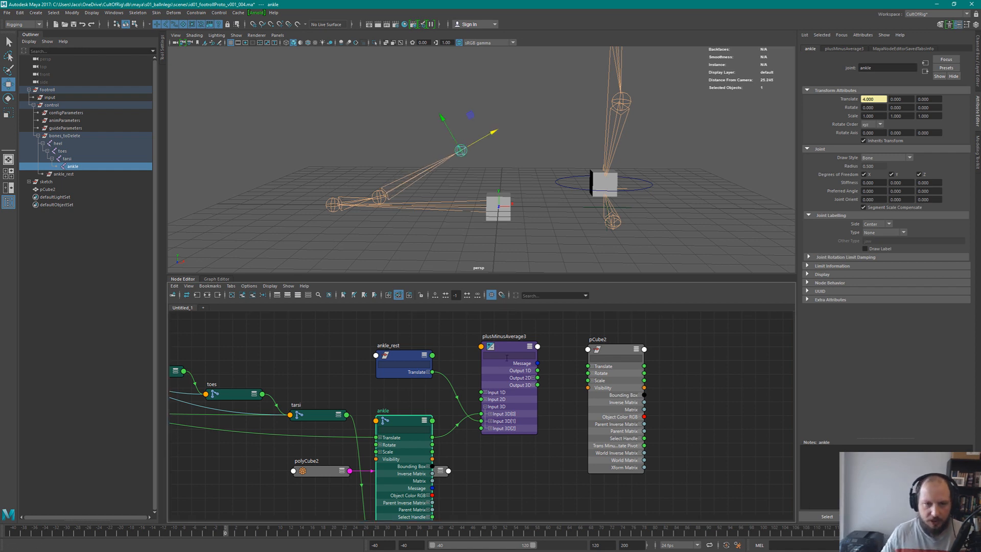
left_click(63, 174)
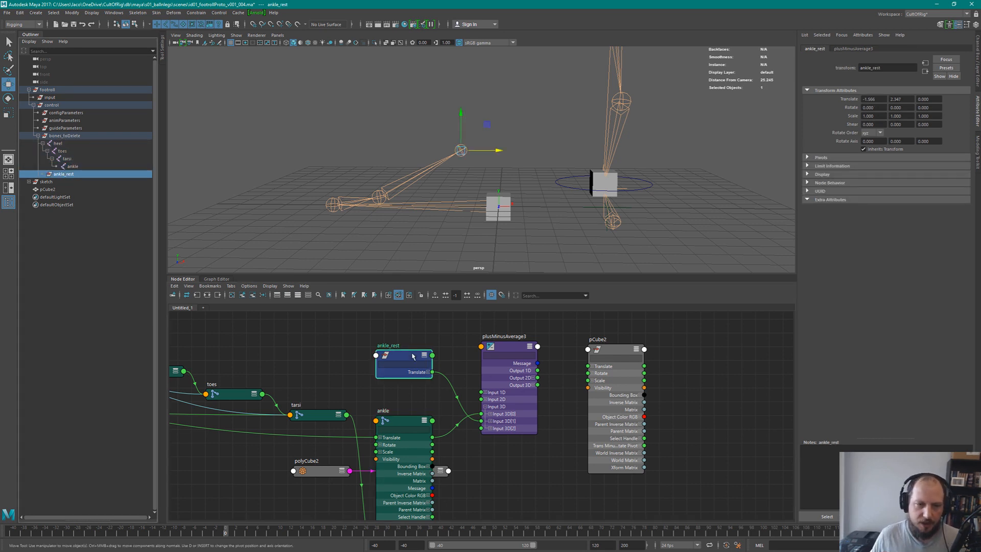
Reduce the ankle node to its connected attributes and shift plusMinusAverage3 away from the ankle nodes
mouse_move(407, 420)
left_mouse_down()
mouse_move(400, 396)
mouse_move(399, 404)
left_mouse_up()
key("2")
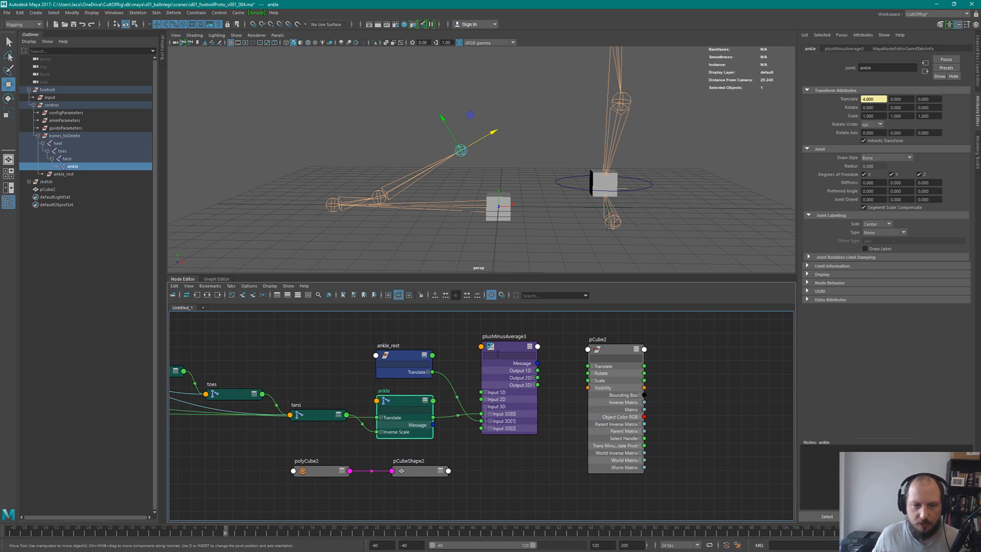
left_click_drag(498, 353, 510, 351)
Inspect ankle_rest and its parents bones_toDelete and control in the hierarchy, and clear the selection
left_click(71, 174)
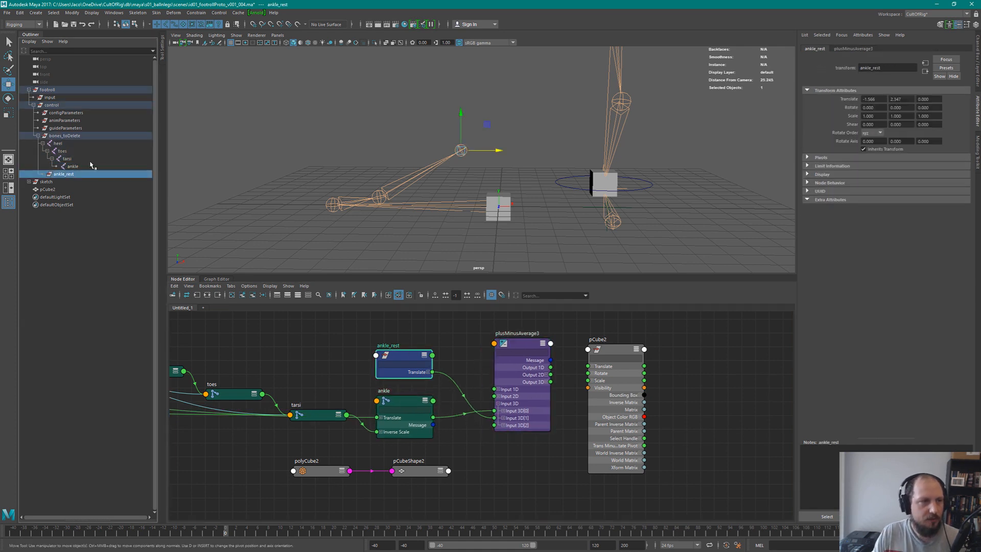
left_click(63, 136)
left_click(57, 105, "ctrl")
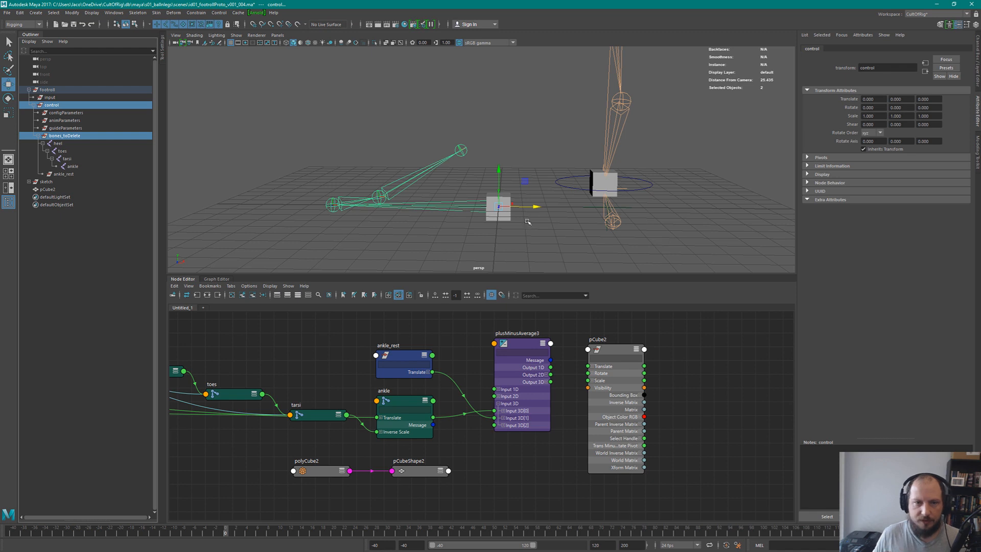
left_click(534, 101)
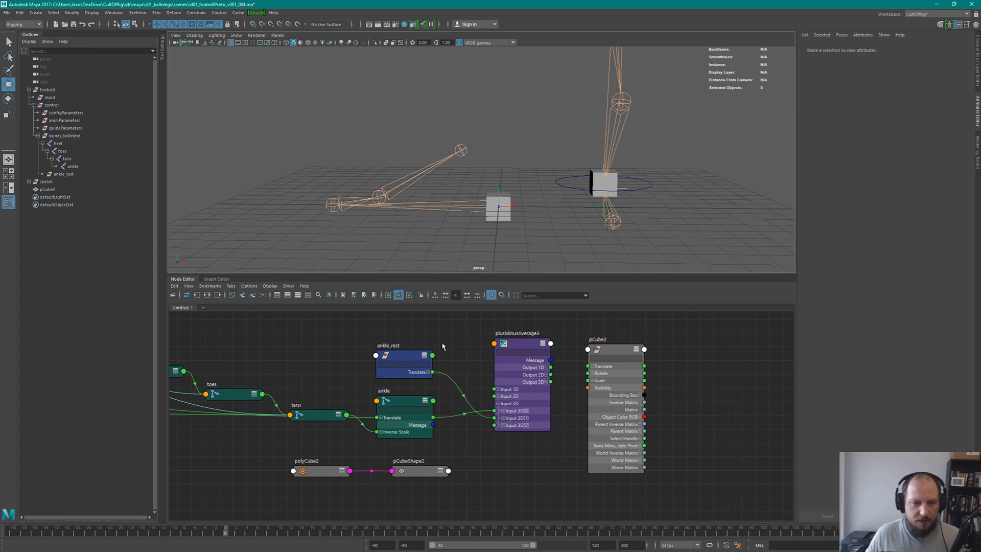
key("Tab")
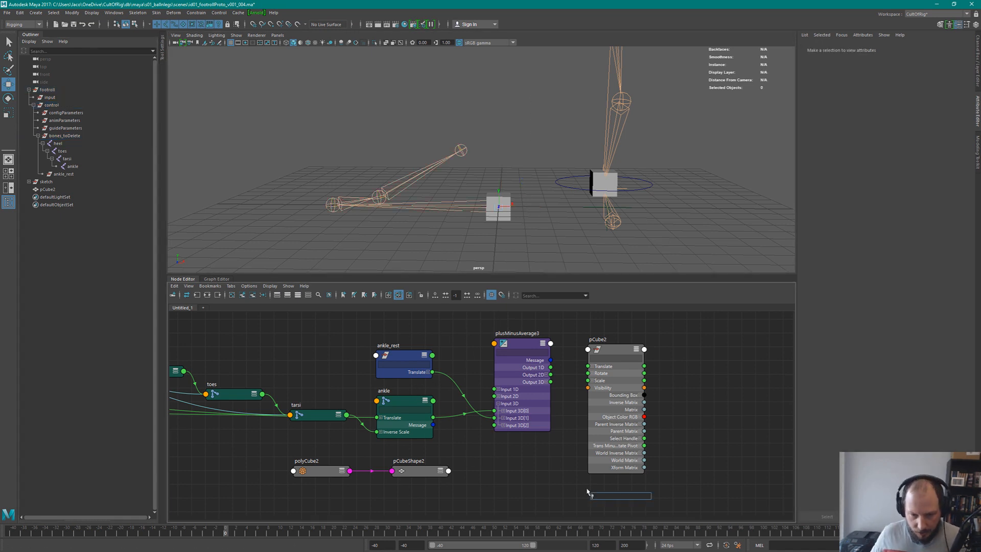
type("decom")
key("Escape")
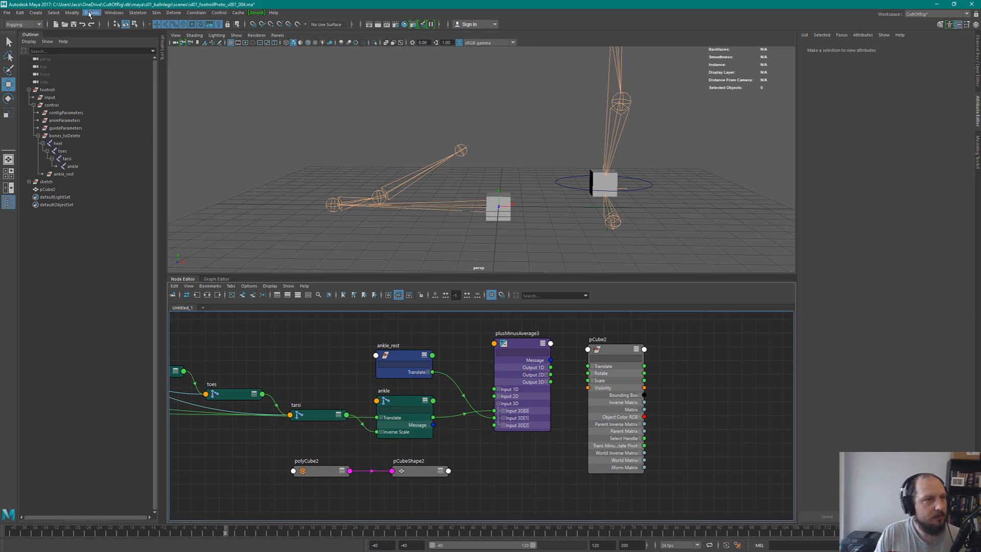
Open the Plug-in Manager and look through the plug-ins in the Maya2017/bin/plug-ins folder for the matrix nodes
left_click(114, 12)
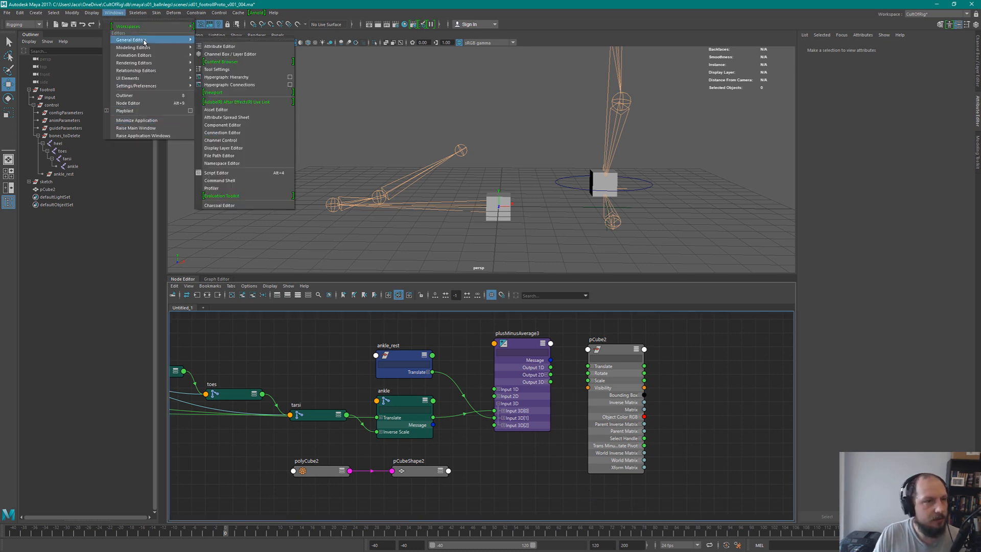
mouse_move(151, 86)
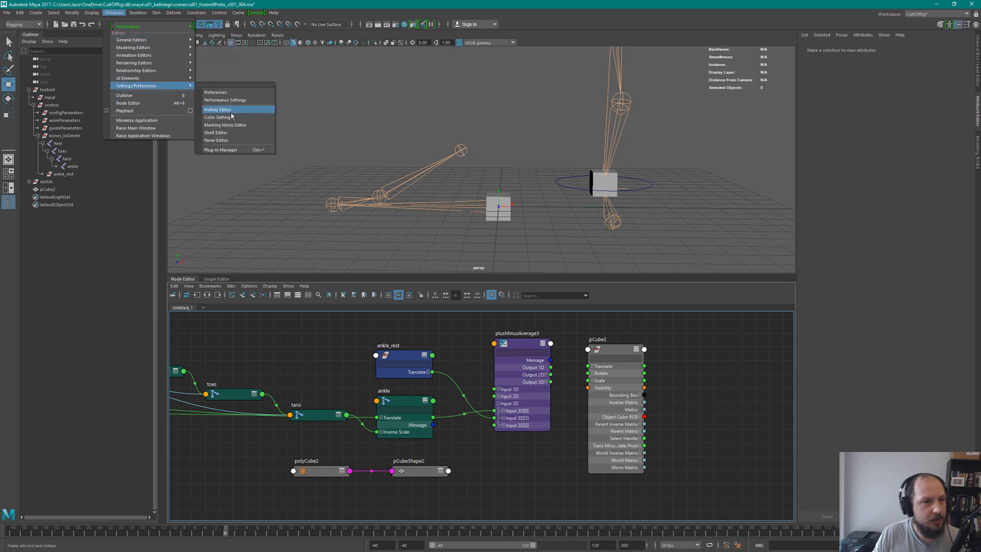
left_click(238, 151)
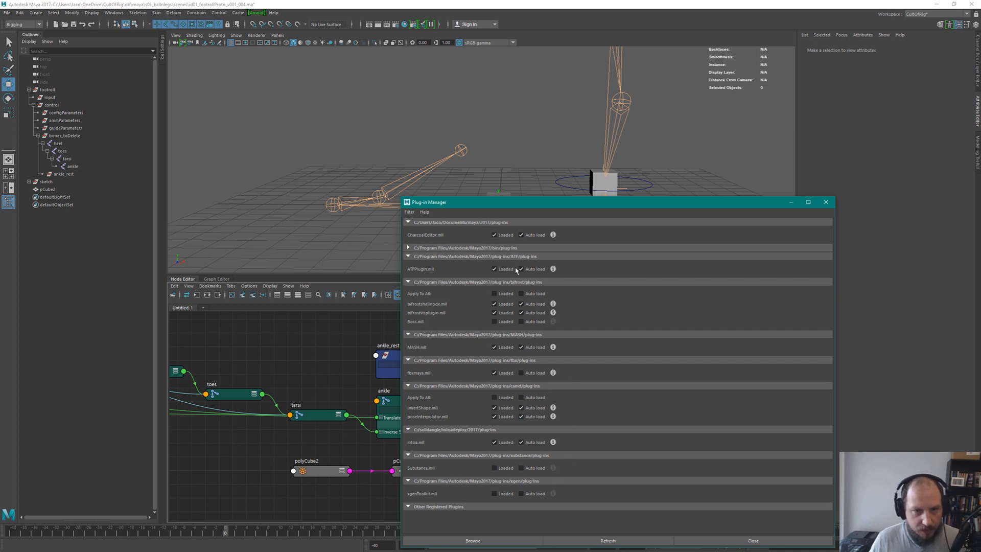
left_click(516, 248)
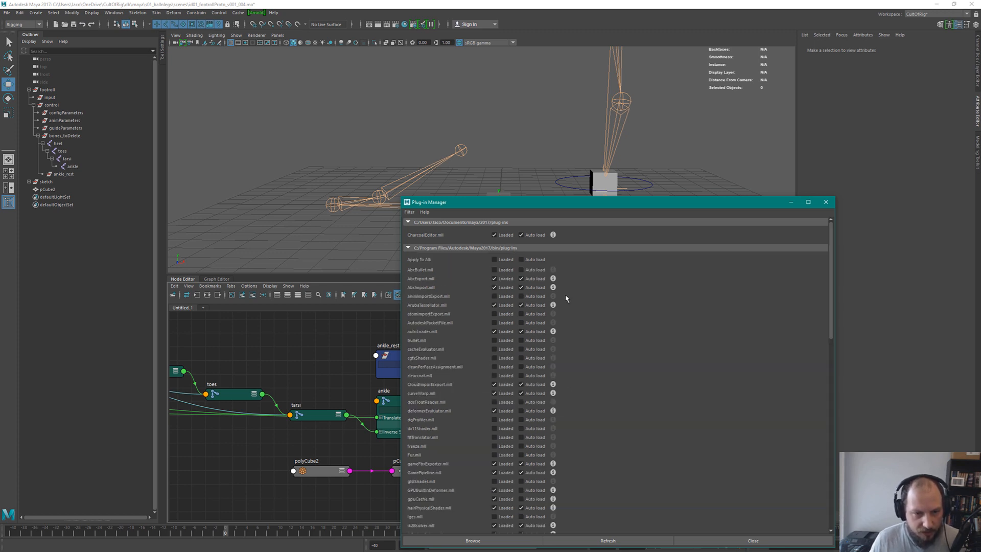
scroll(566, 301, "down", 5)
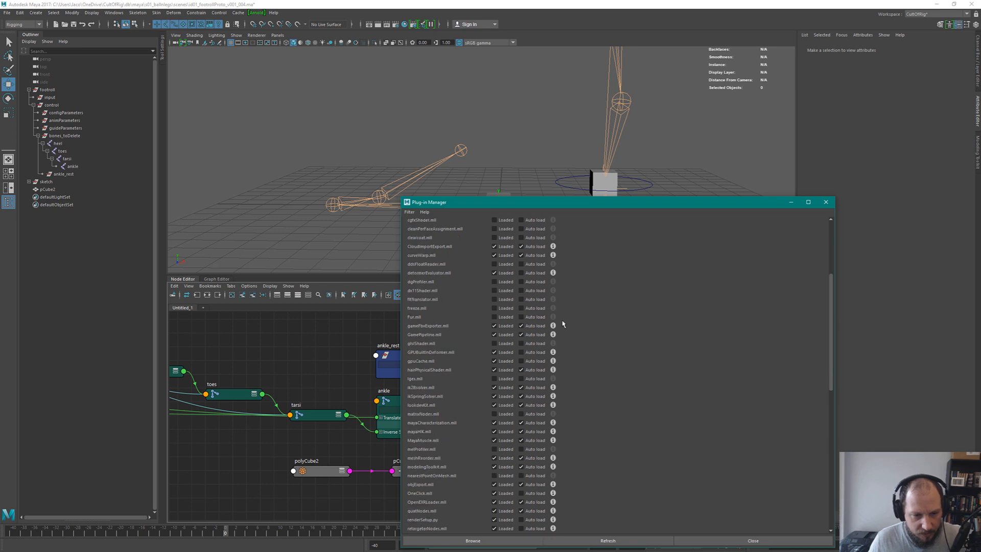
scroll(562, 325, "down", 4)
scroll(568, 423, "up", 9)
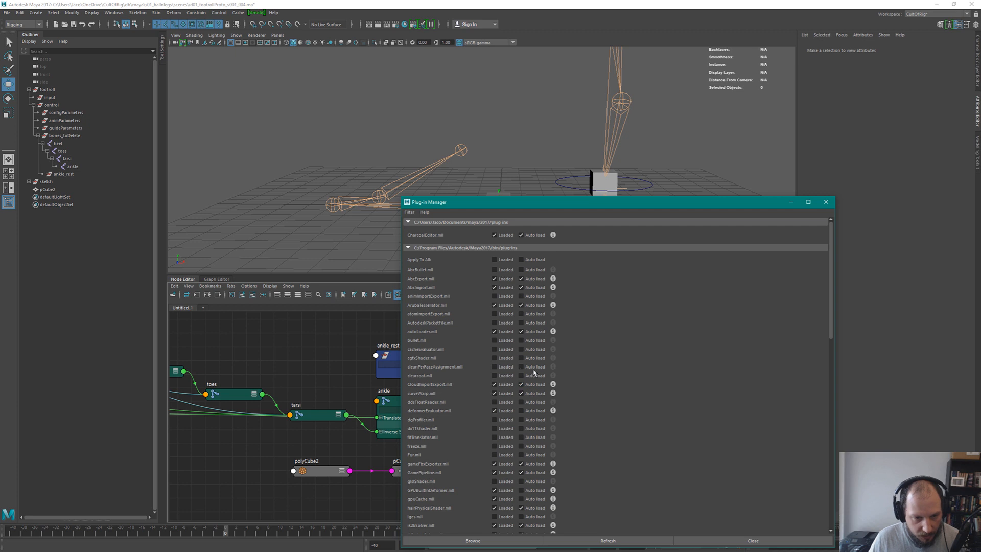
scroll(536, 385, "down", 5)
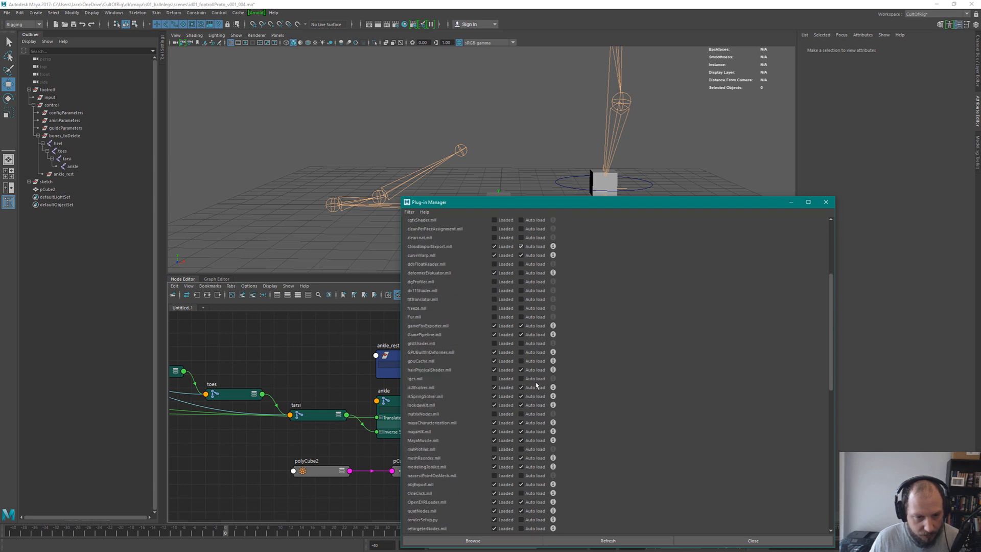
scroll(519, 431, "down", 8)
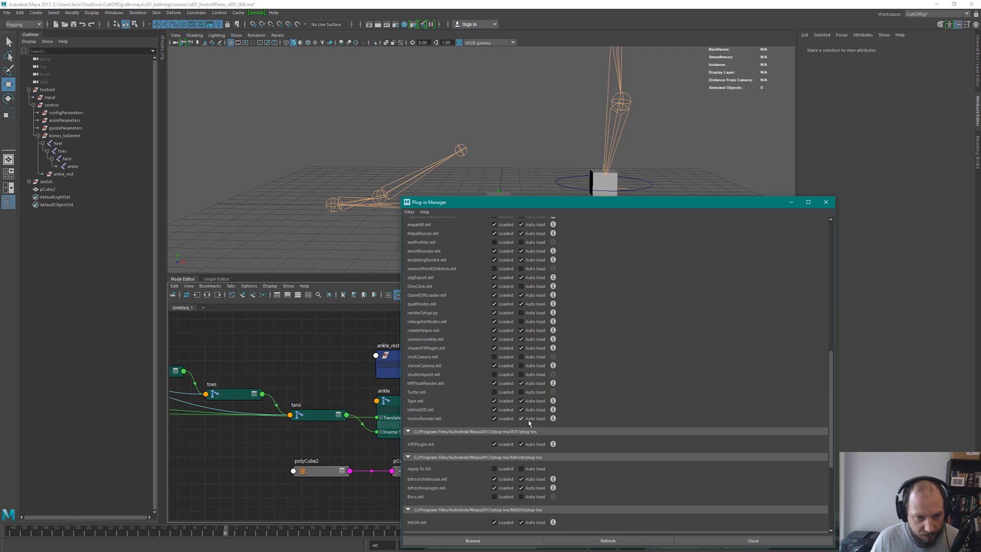
Collapse the ATF, bifrost, MASH, fbx, camd, Arnold, substance and xgen plug-in groups
left_click(468, 458)
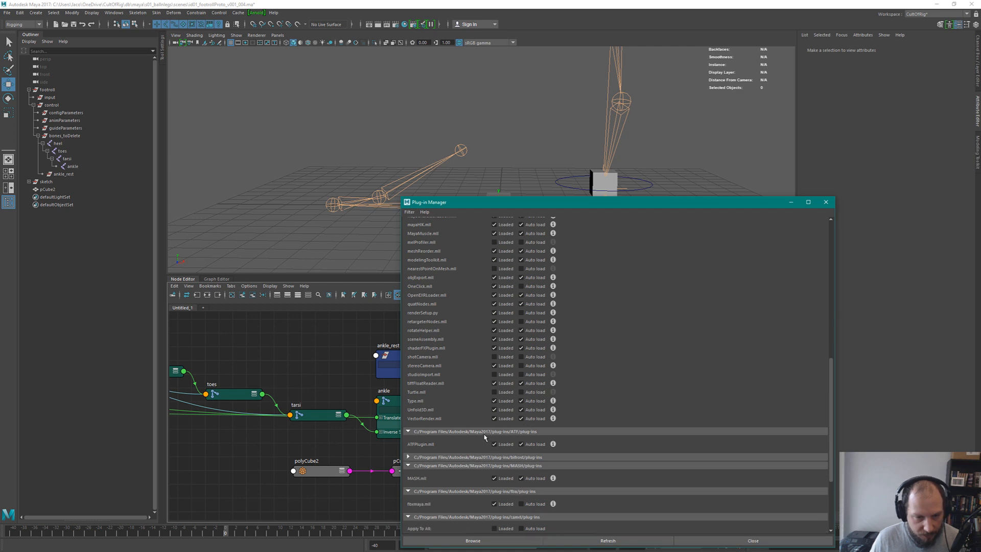
left_click(485, 433)
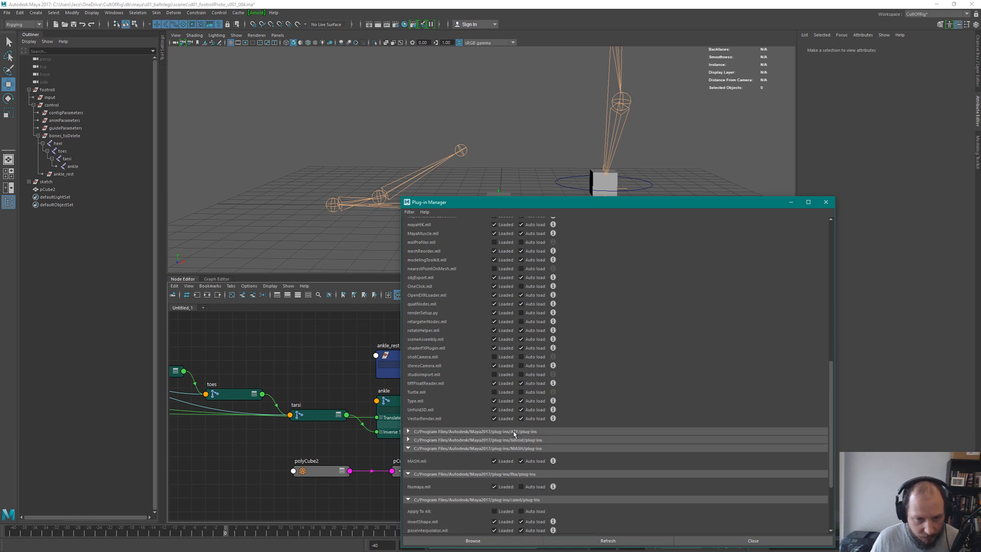
left_click(459, 449)
left_click(450, 458)
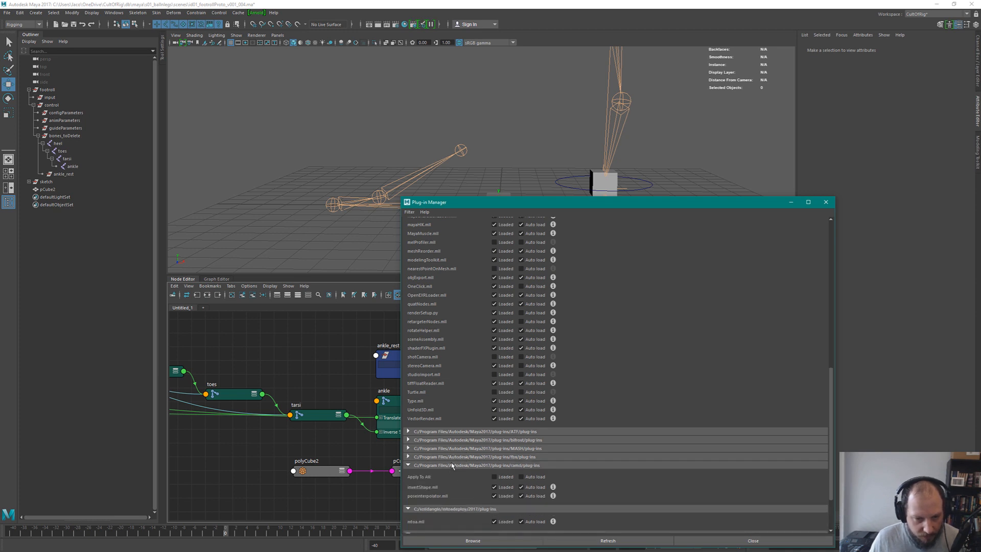
left_click(452, 465)
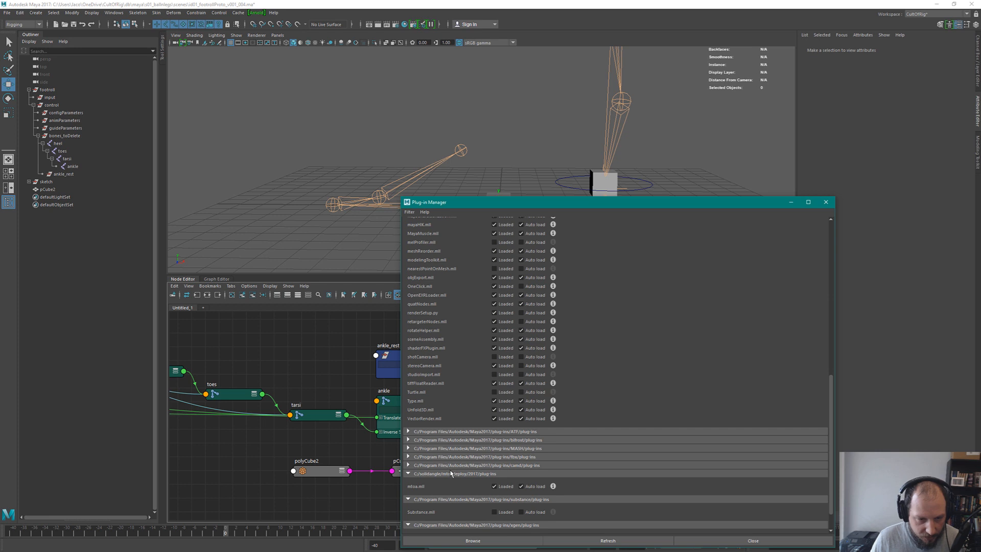
left_click(450, 473)
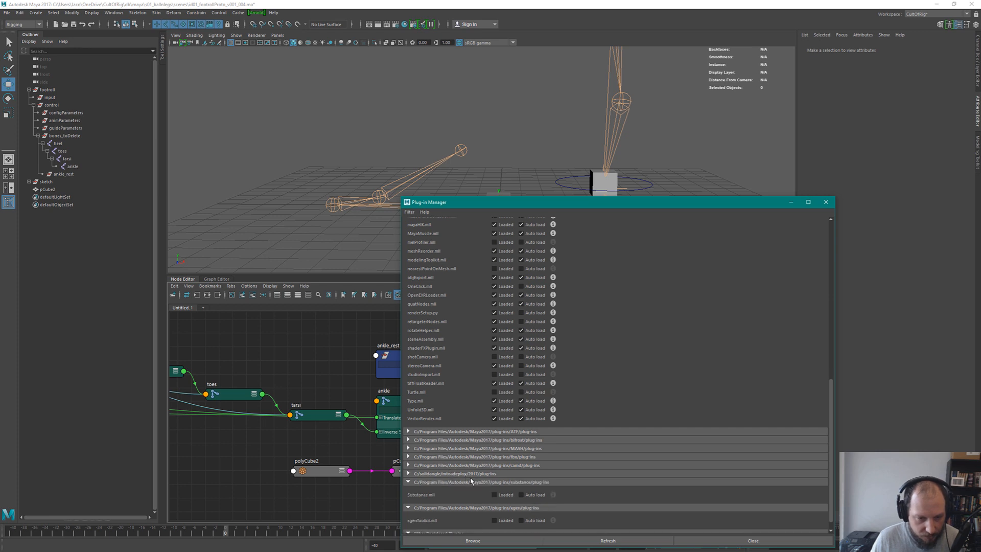
left_click(470, 483)
left_click(459, 492)
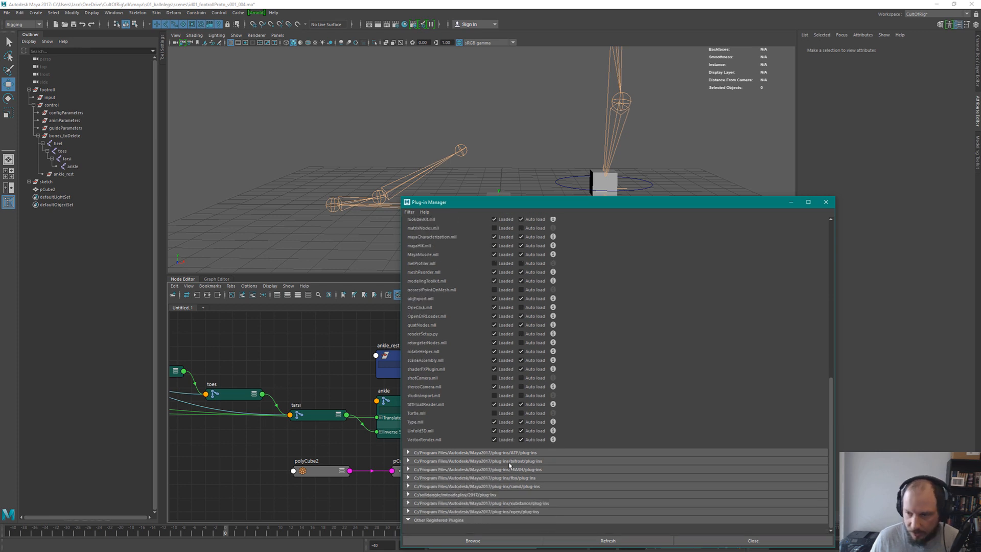
Load the matrixNodes.mll plug-in, set it to auto load, and close the Plug-in Manager
scroll(554, 371, "up", 5)
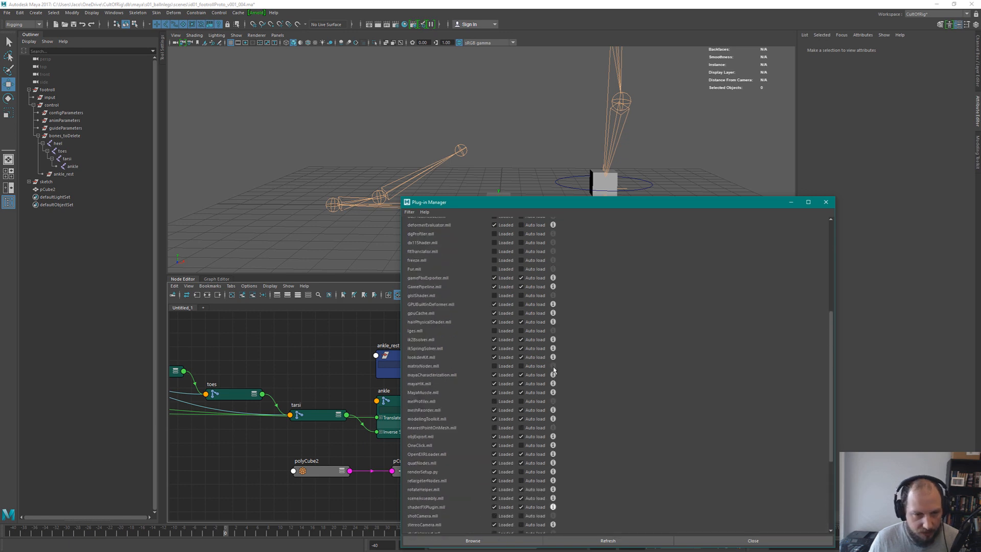
left_click(502, 365)
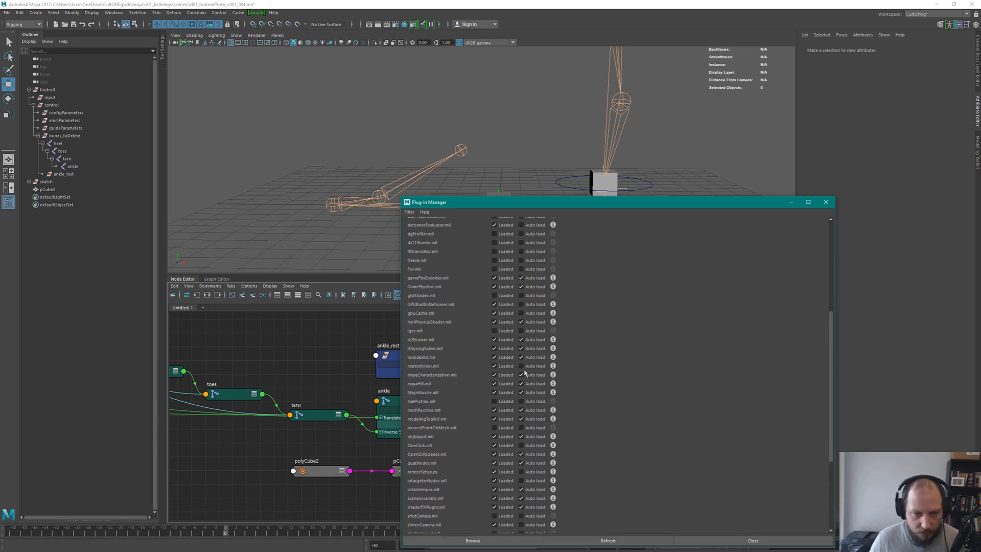
left_click(522, 366)
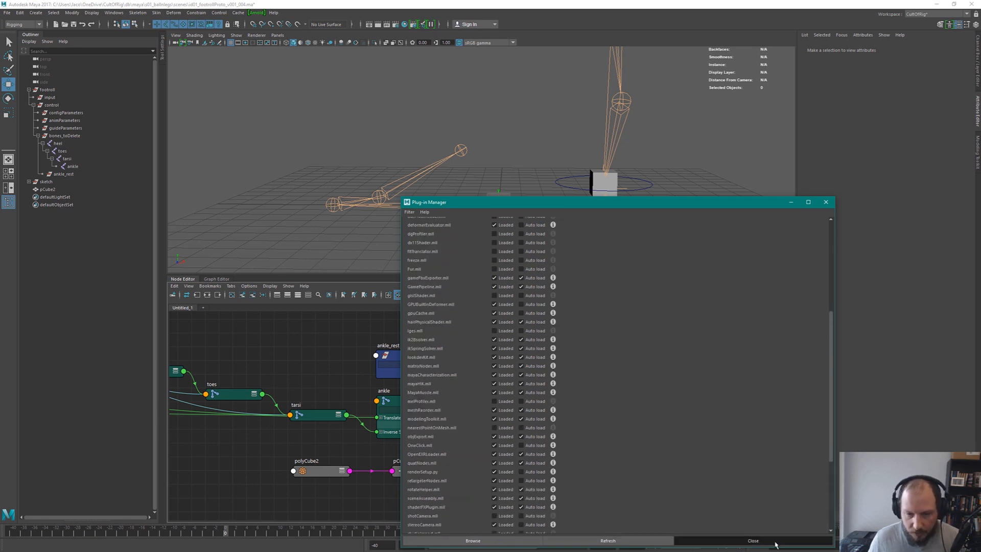
left_click(729, 540)
Create a decomposeMatrix node in the node graph and place it below plusMinusAverage3
key("Tab")
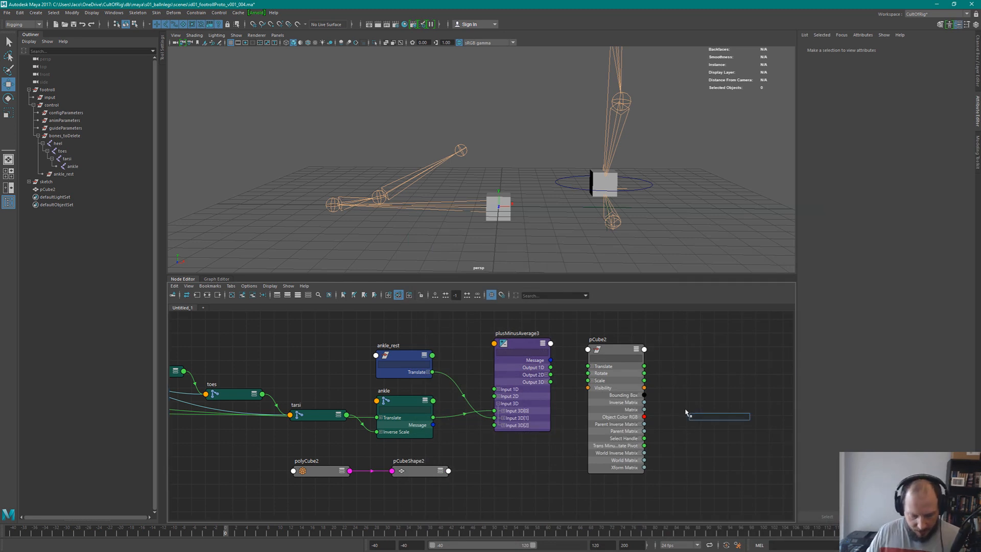
type("decomposeMatrix")
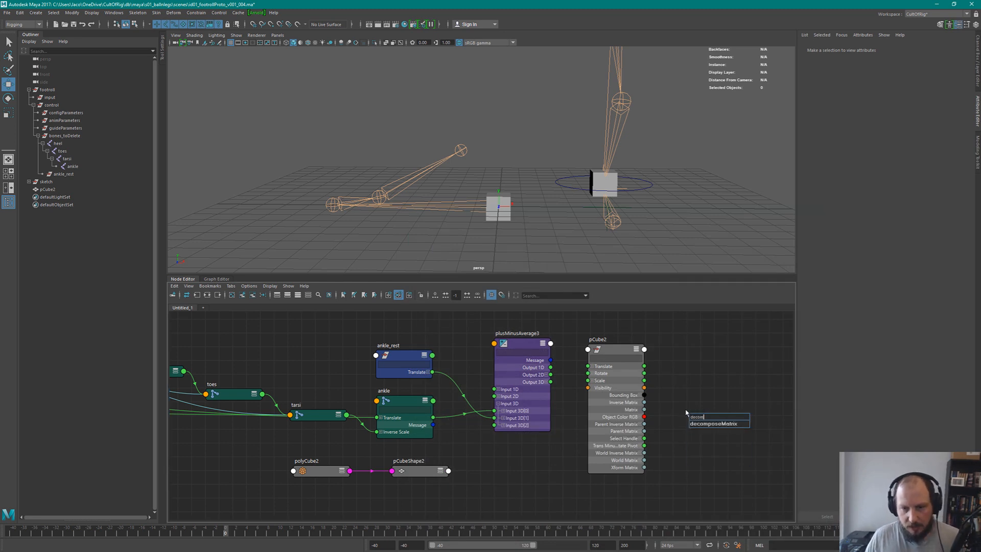
key("Down")
key("Return")
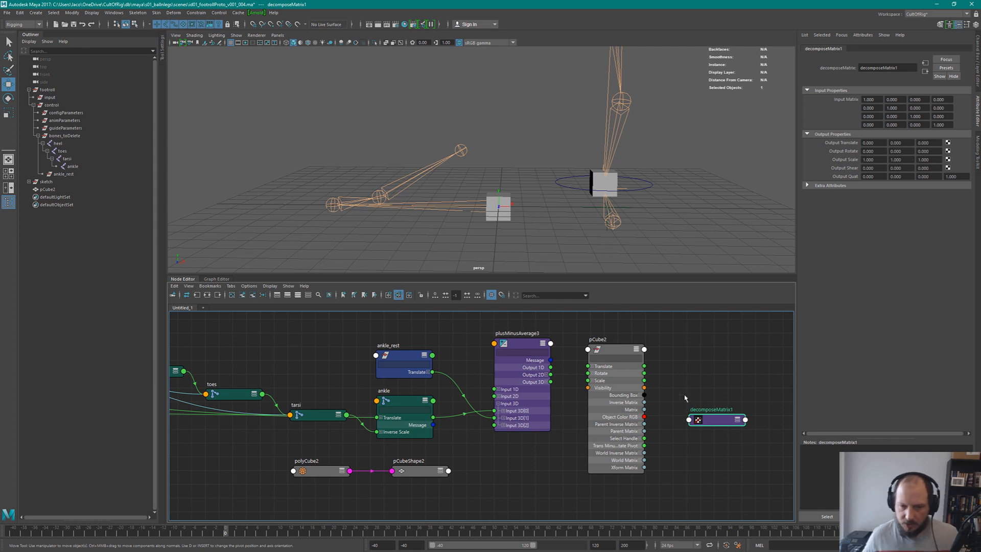
left_click_drag(715, 420, 519, 477)
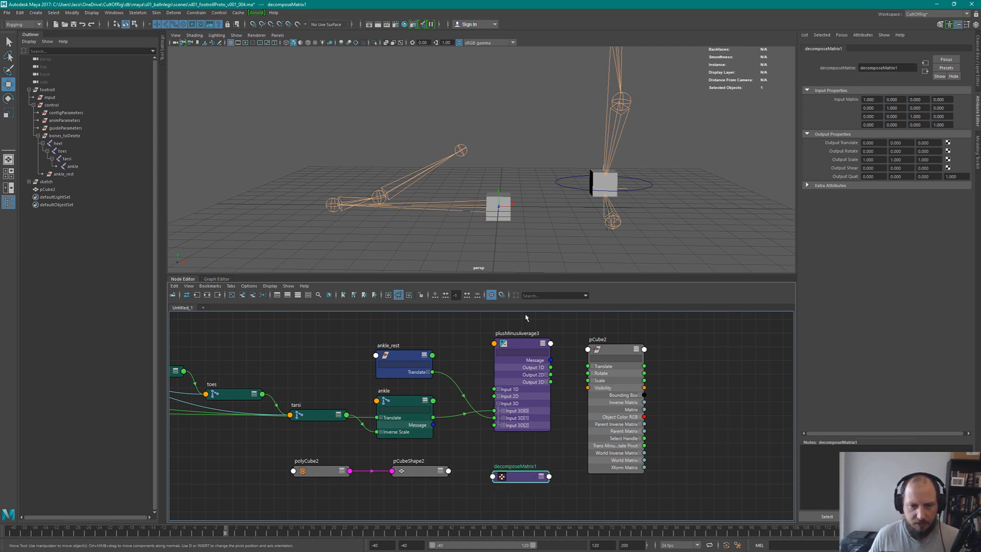
Move plusMinusAverage3 and pCube2 farther from the ankle nodes, and remove polyCube2 and pCubeShape2 from the graph
left_click_drag(526, 318, 701, 353)
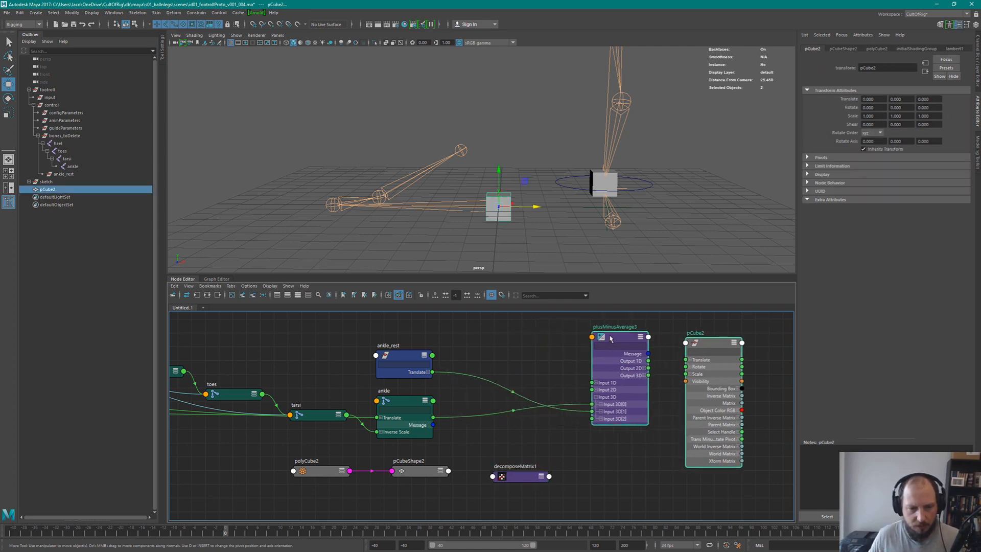
left_click(418, 478)
left_click_drag(269, 475, 399, 469)
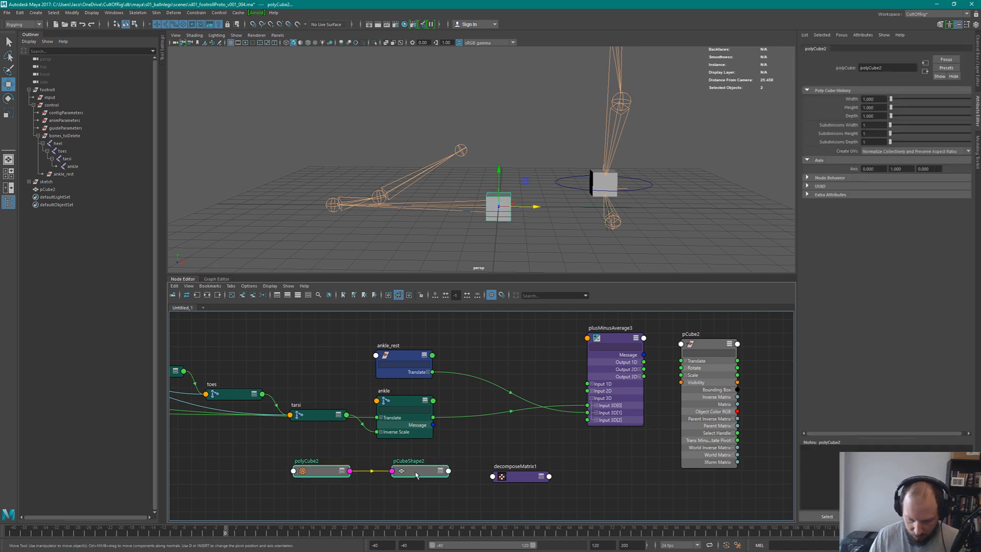
key("minus")
Move decomposeMatrix1 above the row of nodes and expand both it and ankle_rest to show all attributes
left_click_drag(529, 446, 502, 310)
key("3")
middle_click_drag(416, 358, 424, 393, "alt")
left_click(424, 393)
key("3")
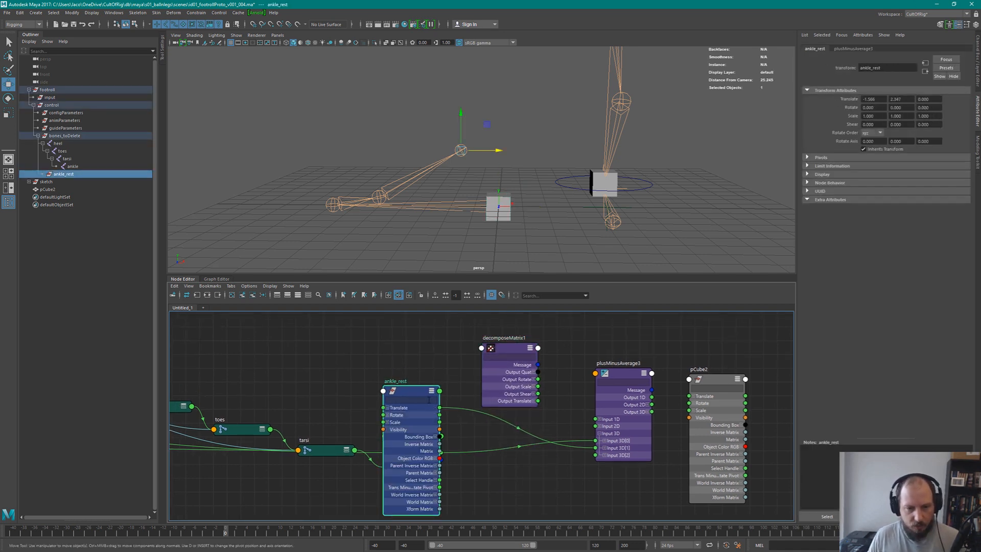
Arrange ankle_rest above the ankle node and decomposeMatrix1 between ankle_rest and plusMinusAverage3
left_click_drag(424, 392, 426, 380)
left_click_drag(501, 348, 484, 316)
middle_click_drag(450, 353, 454, 384, "alt")
left_click_drag(496, 348, 497, 354)
left_click_drag(426, 409, 425, 399)
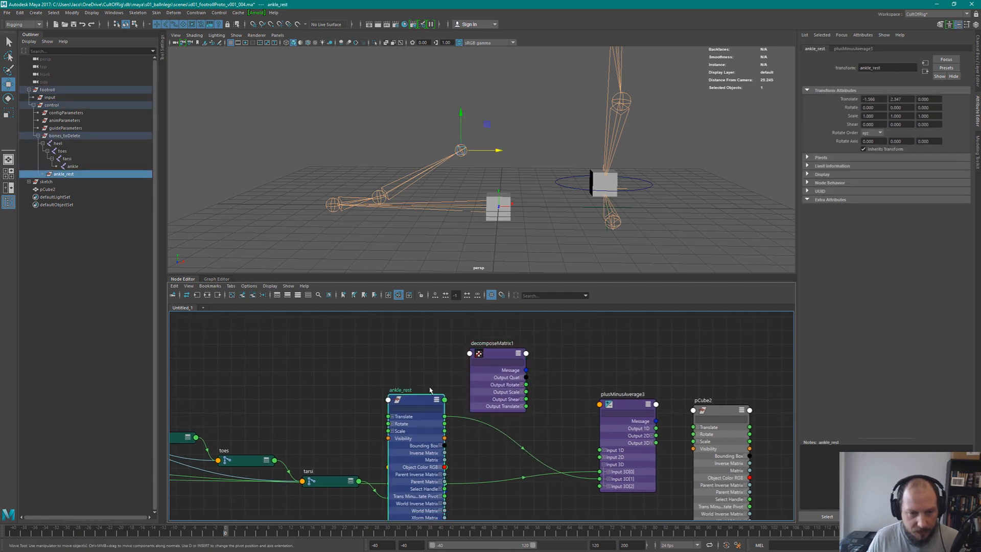
left_click_drag(495, 357, 501, 356)
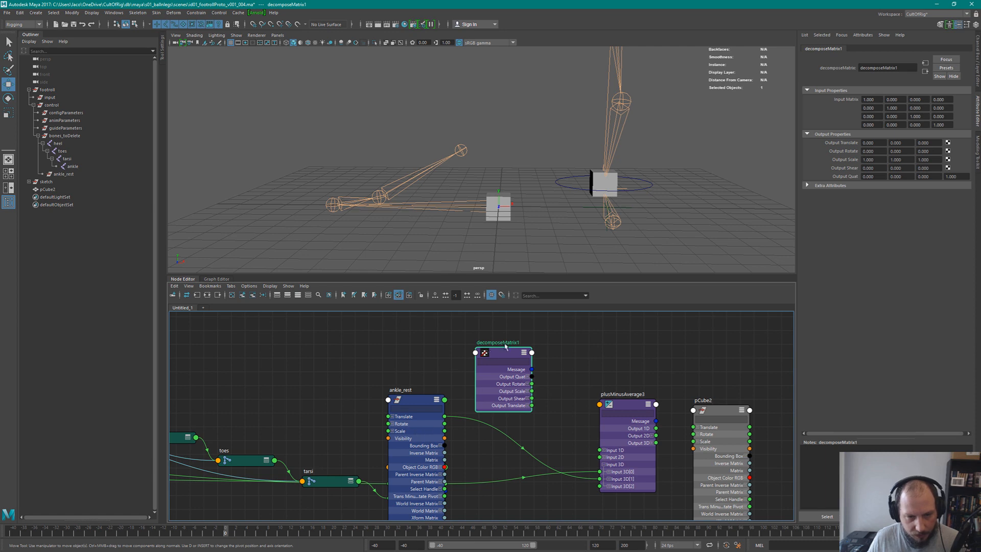
Move ankle_rest down above the ankle node and collapse it to hide its attributes
left_click_drag(417, 401, 421, 444)
key("1")
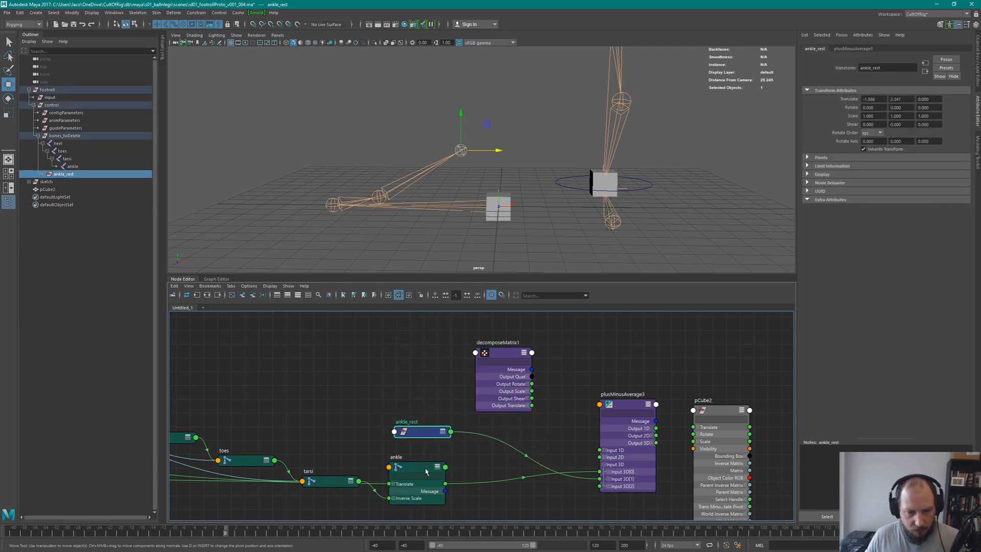
key("1")
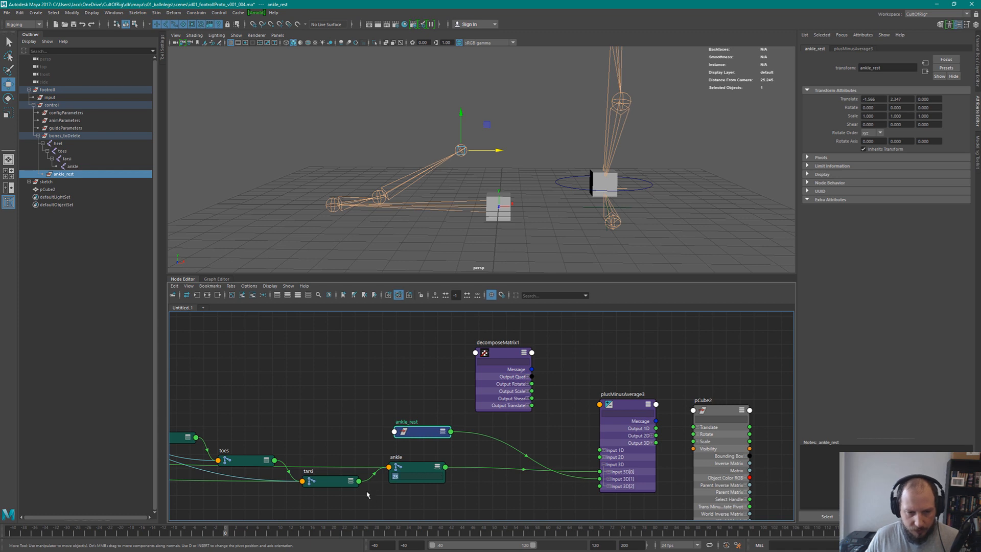
key("BackSpace")
left_click(483, 493)
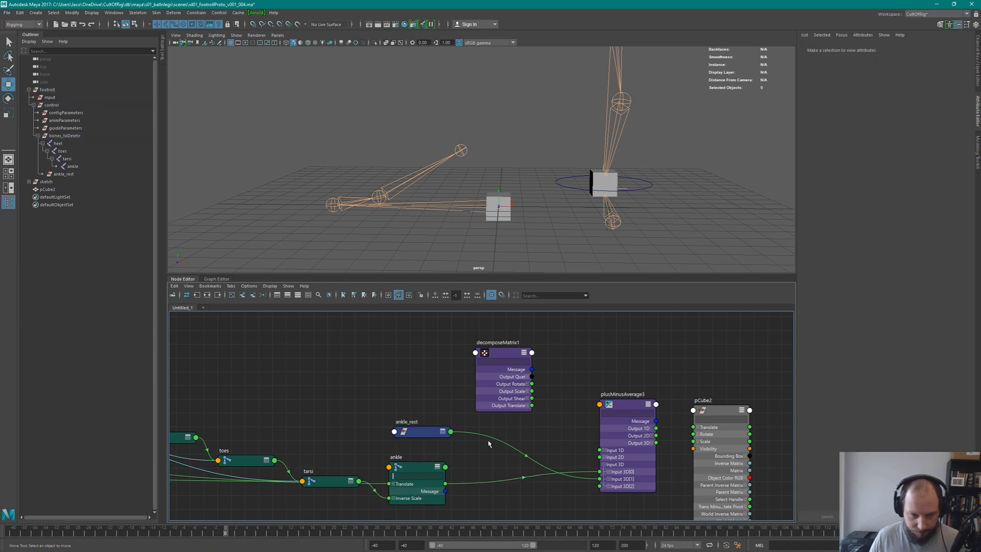
Expand the ankle node to show all its attributes and move it above ankle_rest in the graph
left_click(628, 405)
left_click(440, 472)
left_click(437, 467)
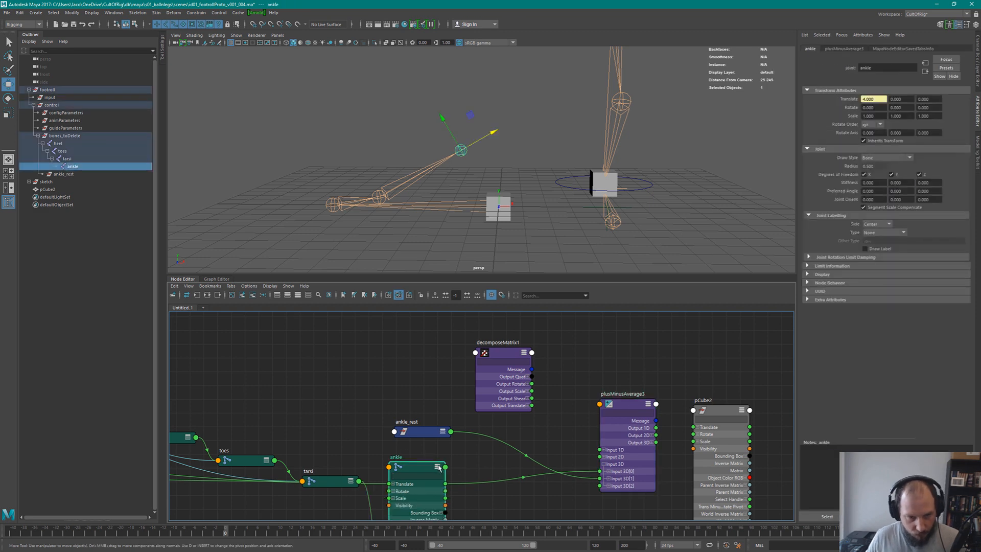
left_click_drag(436, 468, 407, 301)
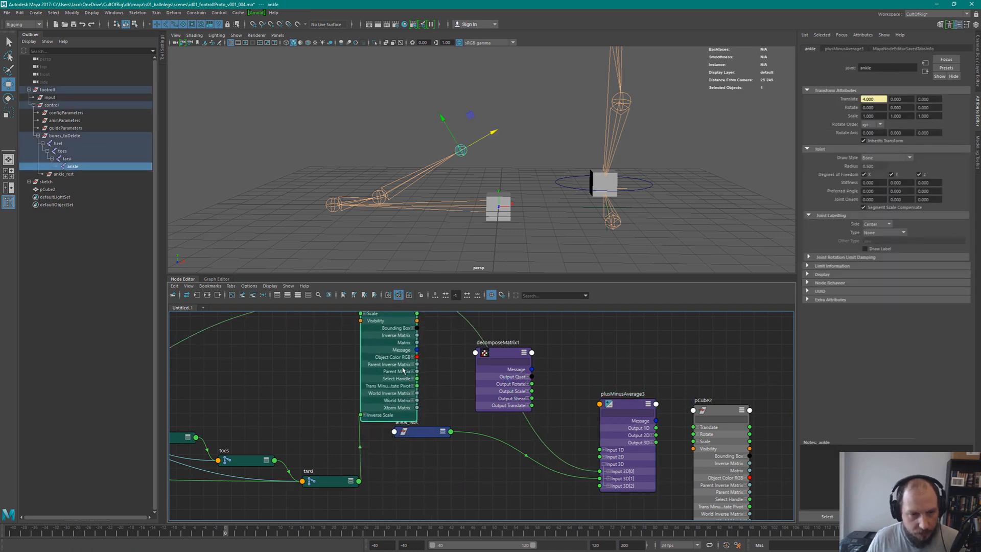
Connect the ankle node's World Matrix[0] to the Input Matrix of decomposeMatrix1
left_click(413, 400)
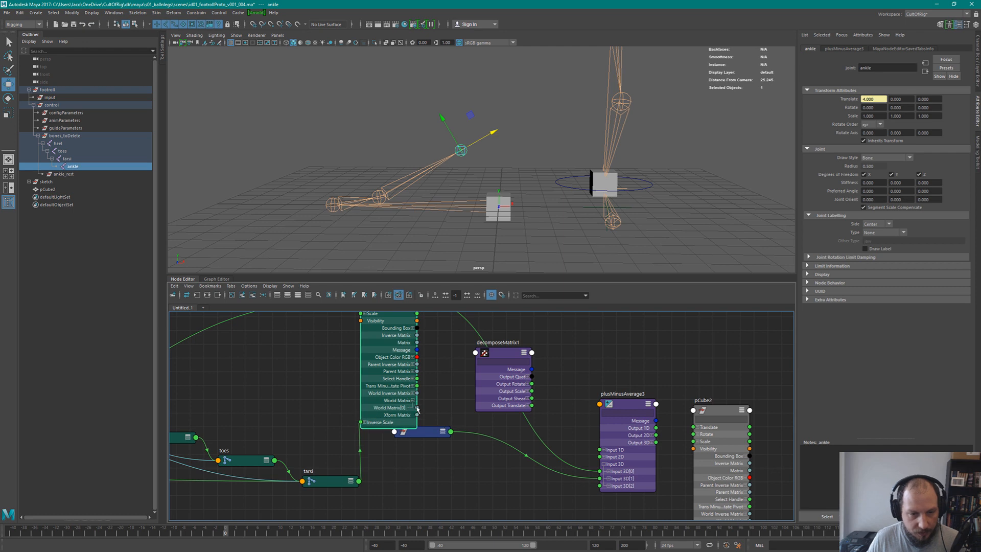
left_click_drag(416, 407, 495, 362)
left_click(367, 245)
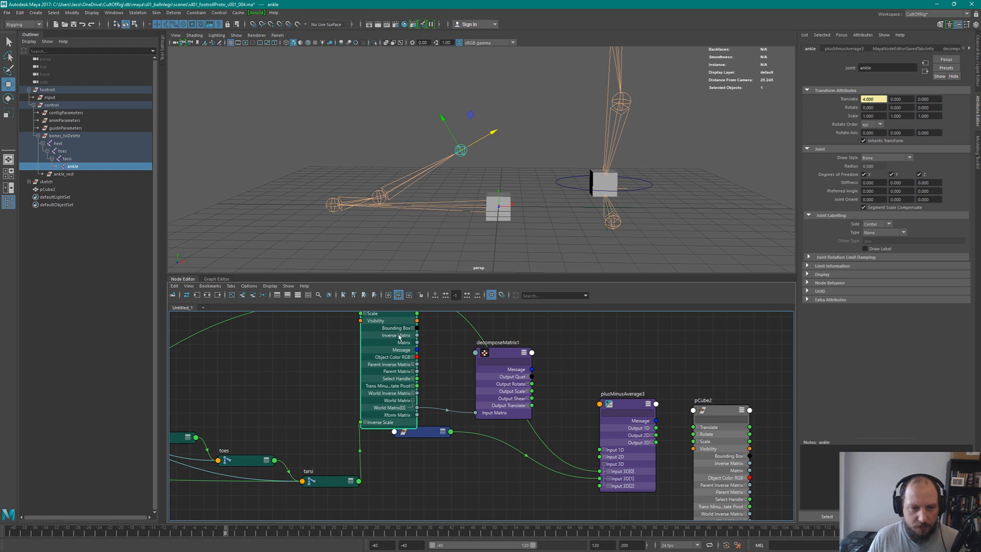
Place ankle_rest below the ankle node and connect decomposeMatrix1's Output Translate to Input 3D[0] of plusMinusAverage3, replacing the direct ankle connection
left_click_drag(429, 449, 429, 506)
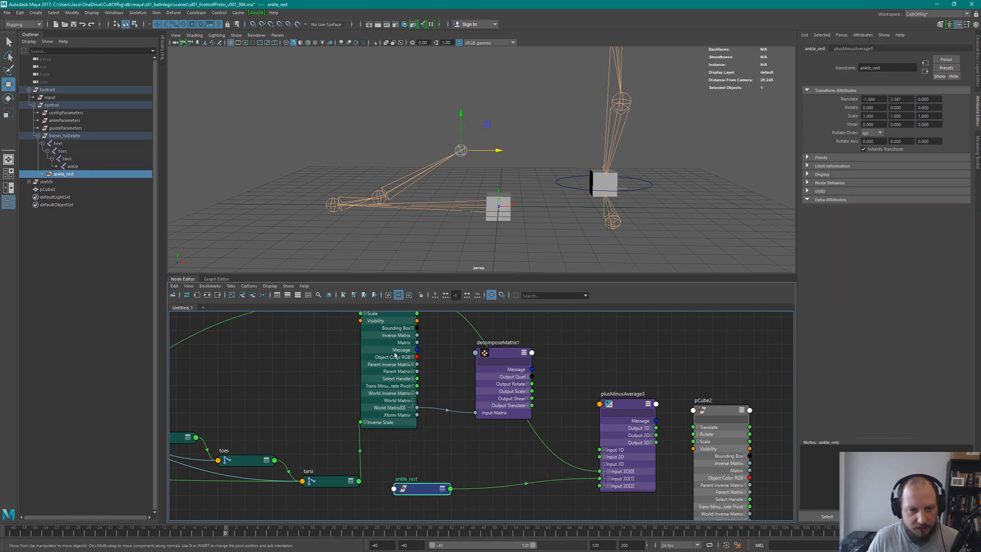
left_click_drag(375, 347, 399, 351)
mouse_move(499, 353)
left_mouse_down()
mouse_move(503, 360)
mouse_move(494, 356)
left_mouse_up()
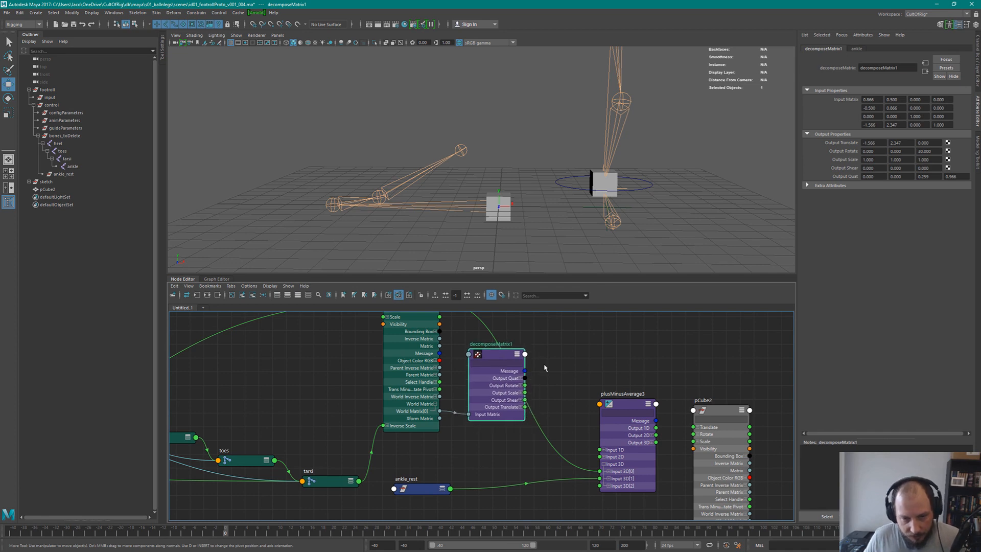
left_click_drag(526, 408, 600, 472)
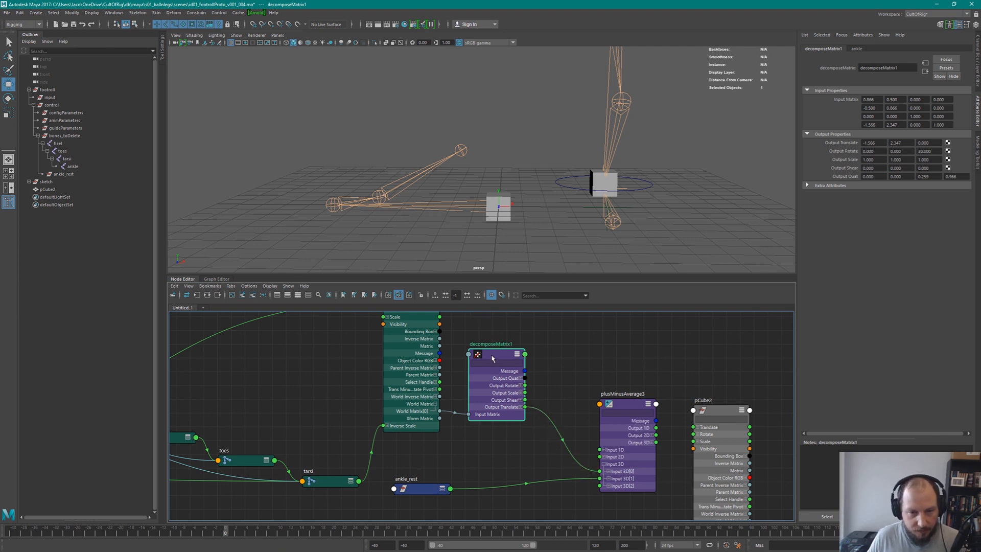
left_click_drag(492, 358, 497, 353)
Scrub the timeline forward from frame 0 with the ankle joint selected to check its motion
middle_click_drag(469, 316, 532, 335, "alt")
left_click(440, 369)
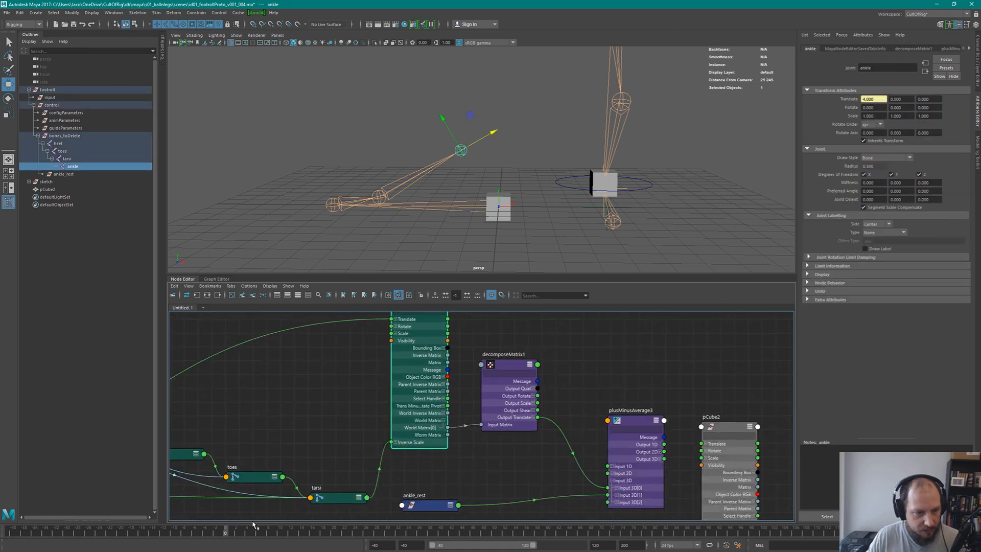
left_click_drag(226, 528, 581, 495)
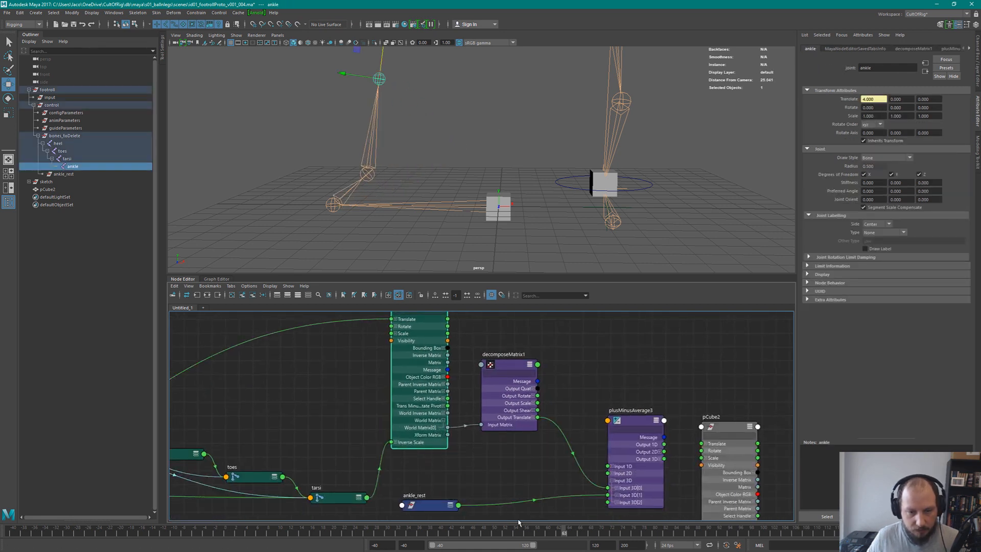
Move plusMinusAverage3 slightly away from pCube2 and connect its Output 3D to pCube2's Translate
middle_click_drag(649, 424, 552, 410, "alt")
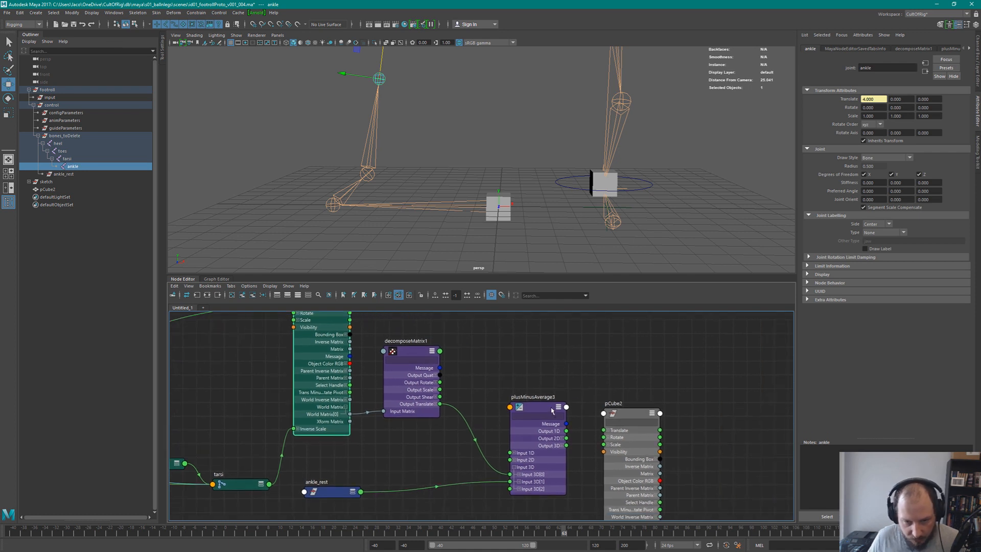
left_click_drag(552, 410, 532, 415)
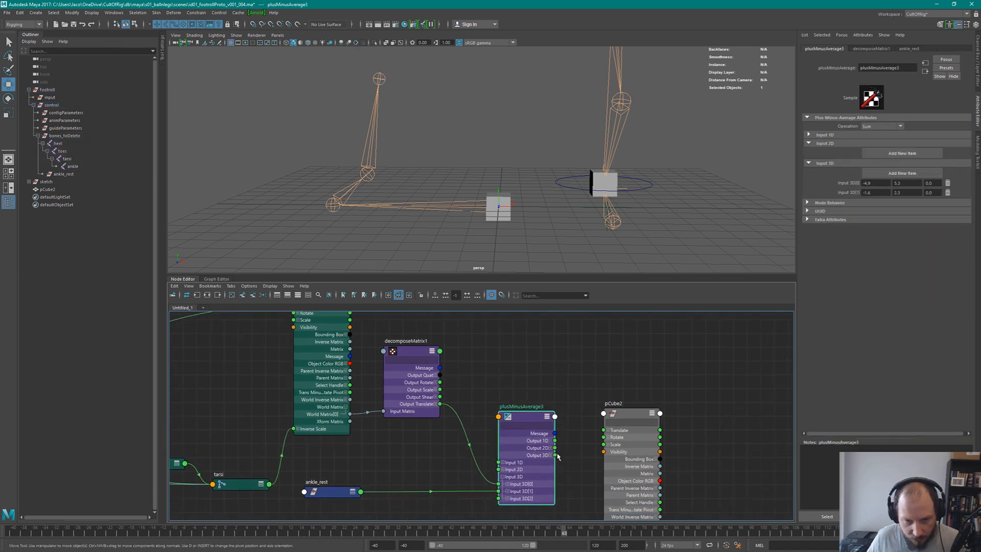
left_click_drag(575, 446, 605, 430)
left_click(551, 455)
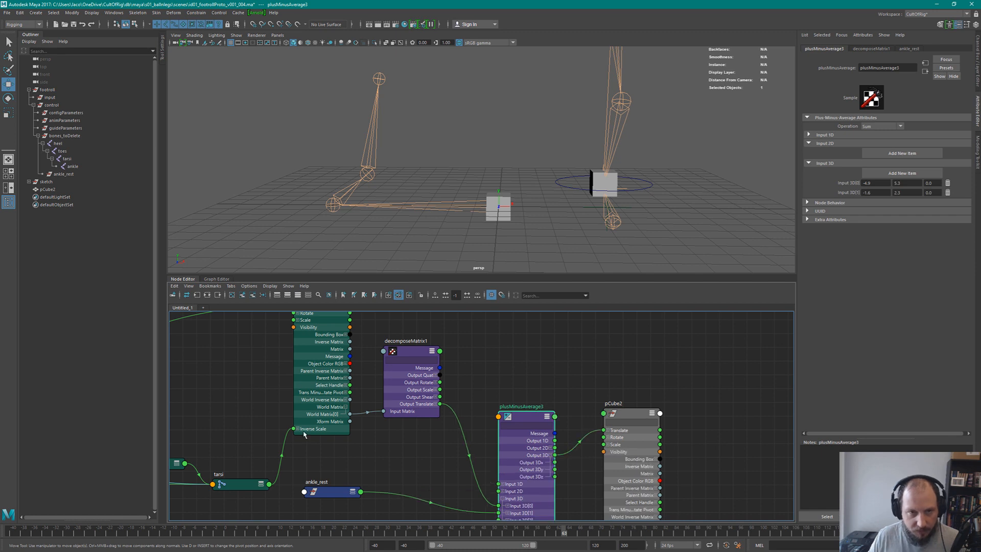
Widen the view of the rig and scrub the timeline back to check how the cube moves relative to the ankle
middle_click_drag(509, 178, 508, 215, "alt")
right_click_drag(508, 215, 450, 178, "alt")
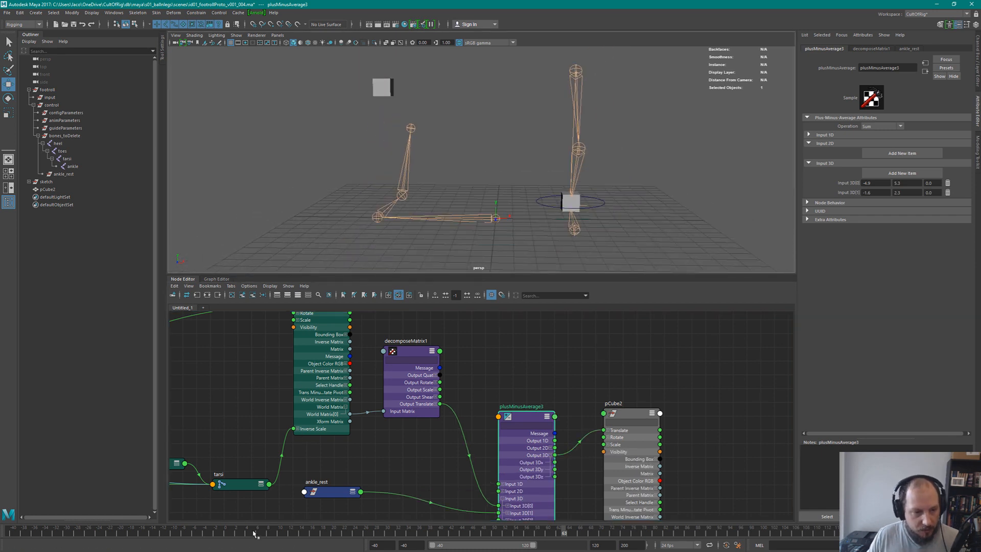
left_click_drag(556, 533, 353, 525)
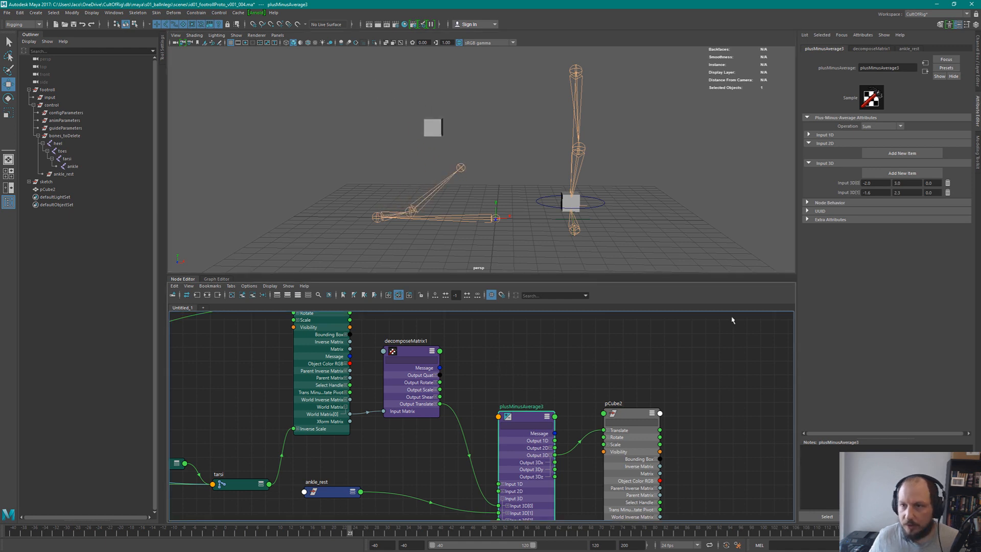
Set plusMinusAverage3's operation to Subtract and scrub the timeline forward to test the cube's motion
left_click(869, 127)
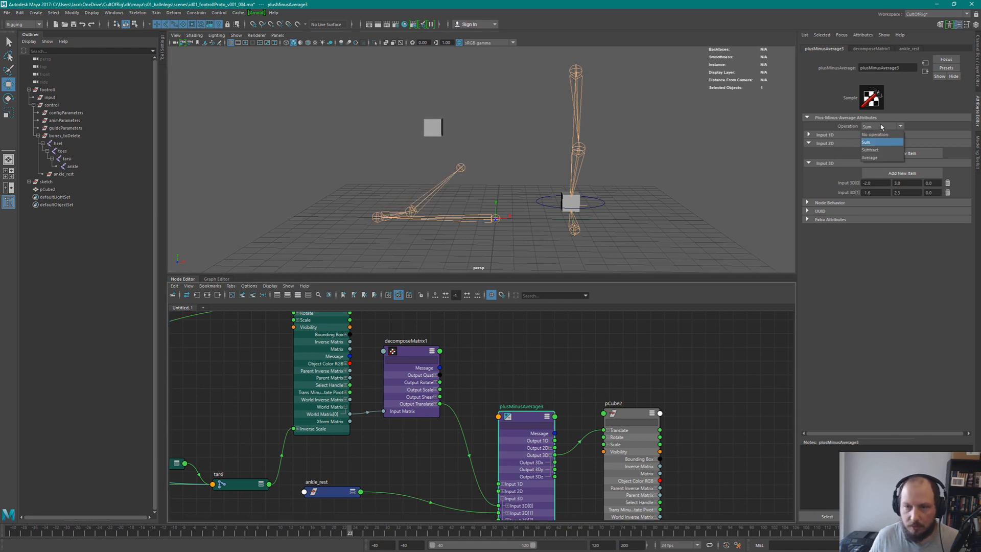
left_click(879, 149)
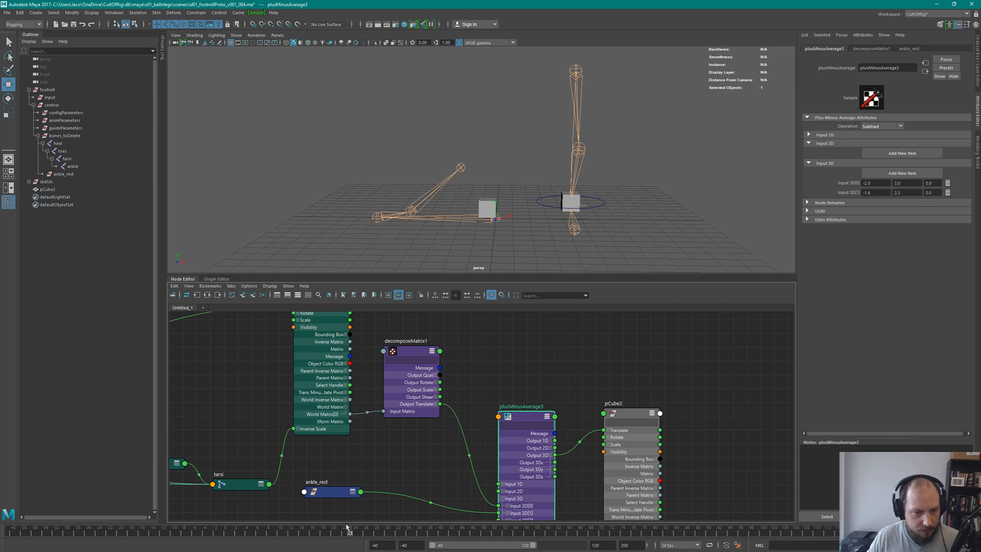
left_click_drag(347, 527, 458, 486)
Nudge decomposeMatrix1 and move ankle_rest up directly below the ankle node
middle_click_drag(534, 348, 543, 311, "alt")
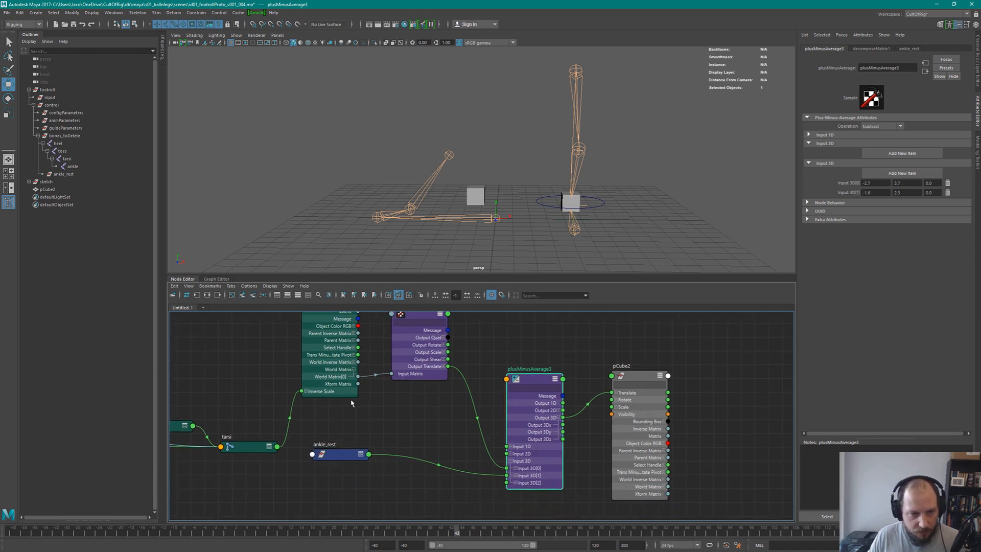
middle_click_drag(404, 434, 424, 466, "alt")
left_click_drag(429, 349, 421, 351)
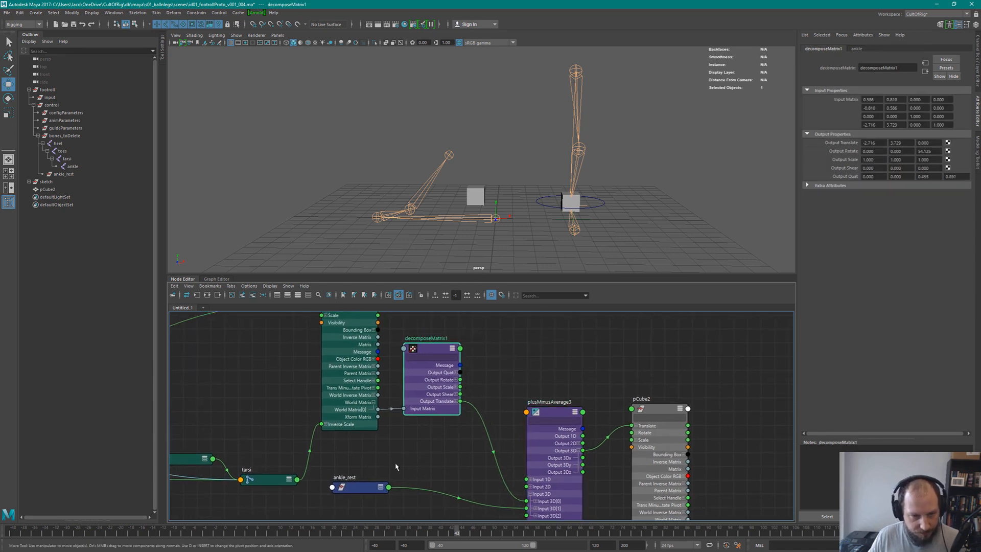
left_click_drag(368, 488, 358, 455)
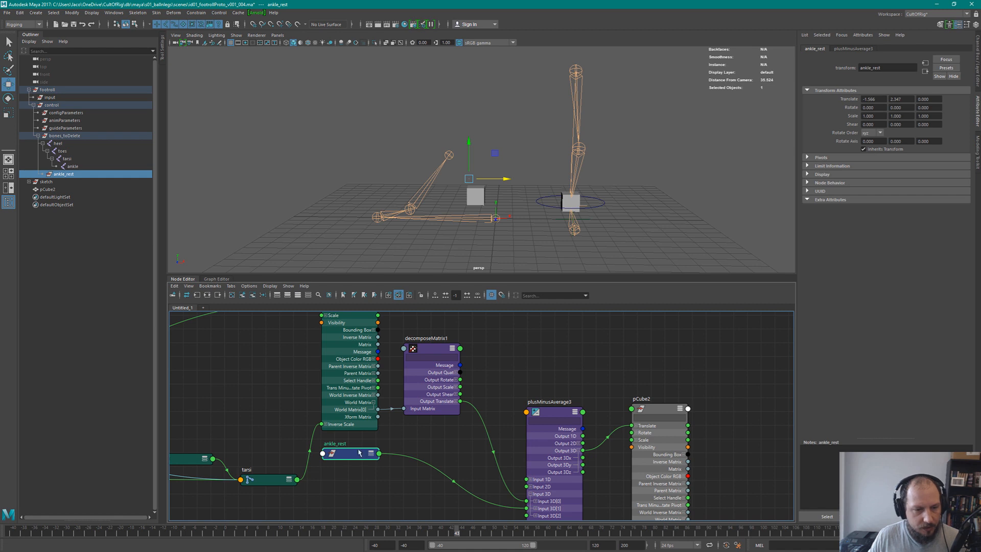
left_click_drag(359, 453, 362, 449)
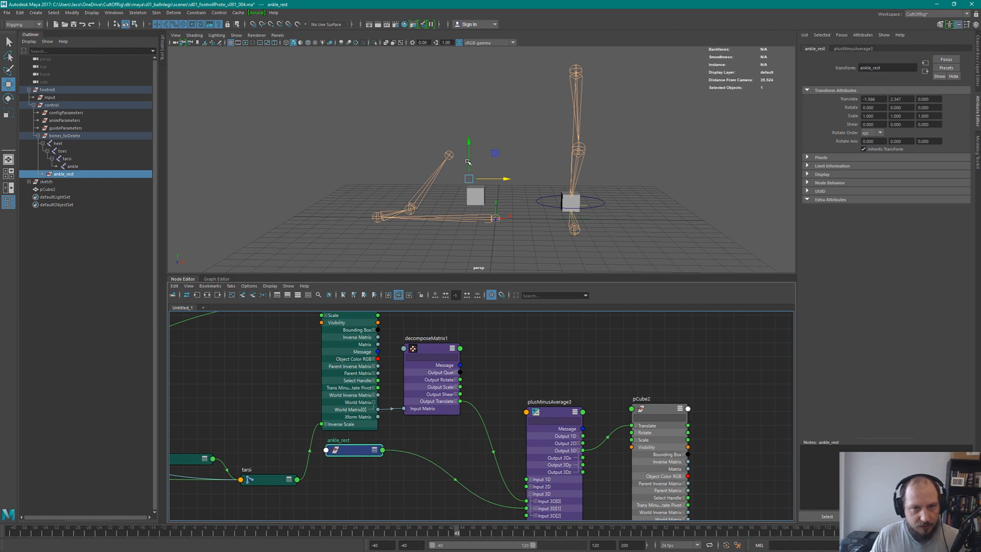
Select the ankle joint and ankle_rest in turn to compare their positions, tracing the connections toward pCube2
left_click(71, 166)
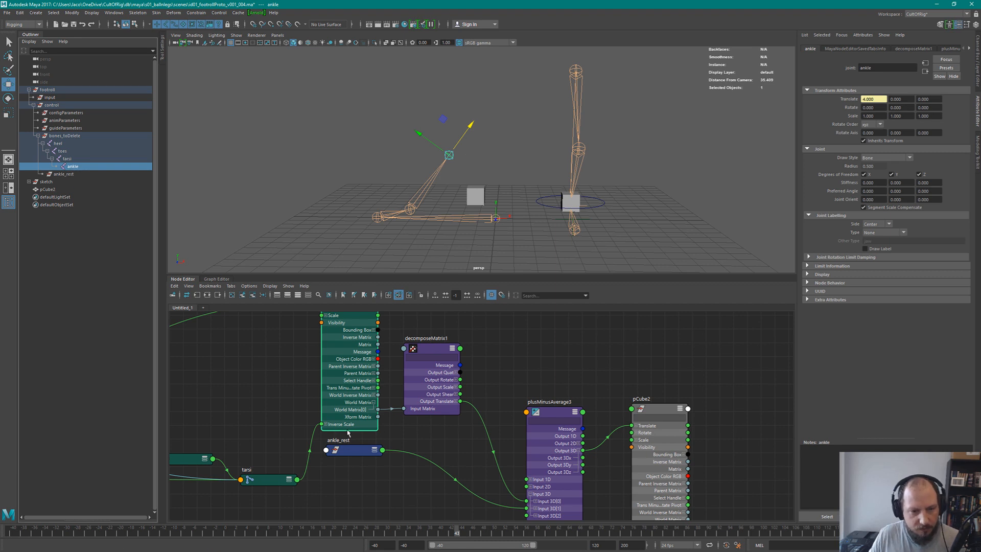
left_click(347, 453)
middle_click_drag(523, 383, 462, 391)
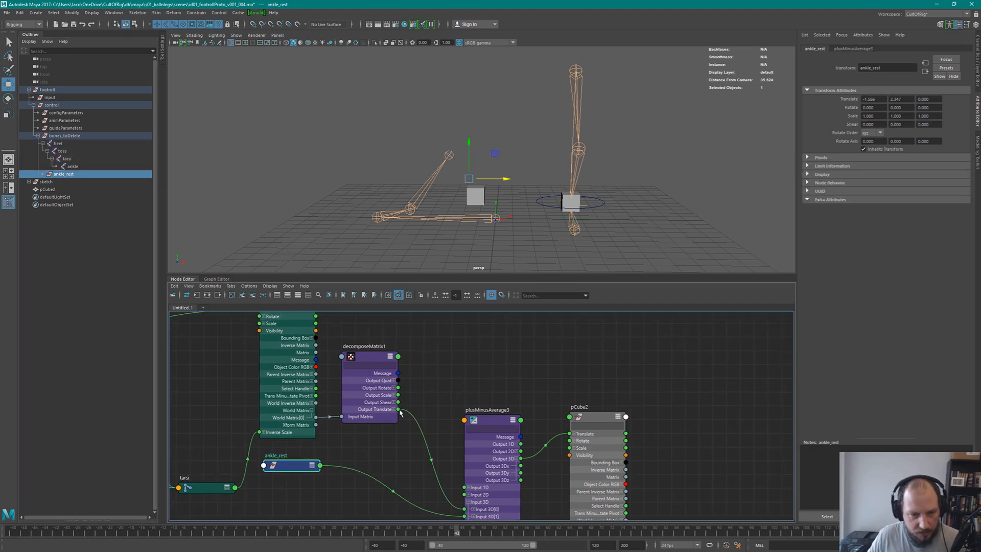
left_click_drag(398, 409, 570, 433)
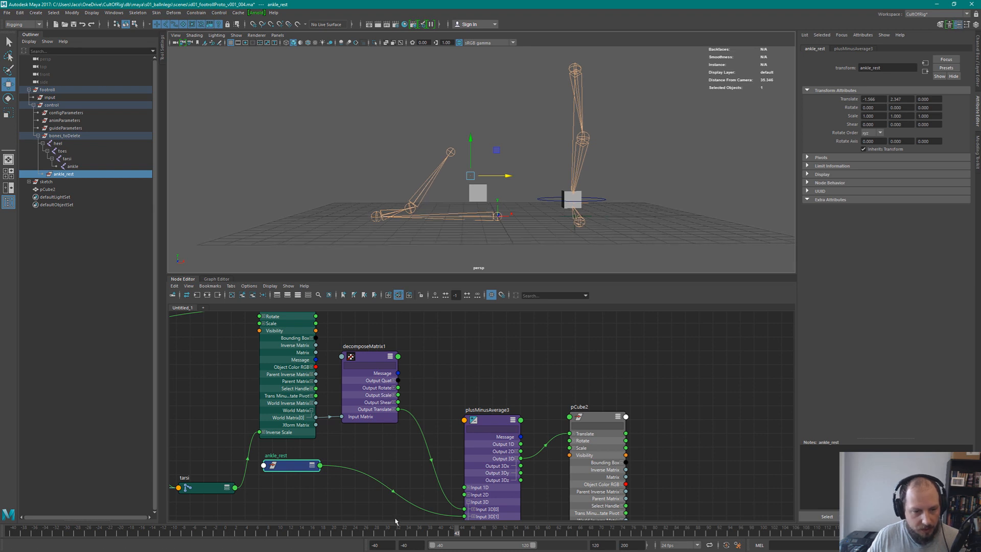
Scrub to frame 70, select pCube2, and scrub back to frame -40 to examine its translation relative to the ankle
left_click_drag(456, 533, 603, 529)
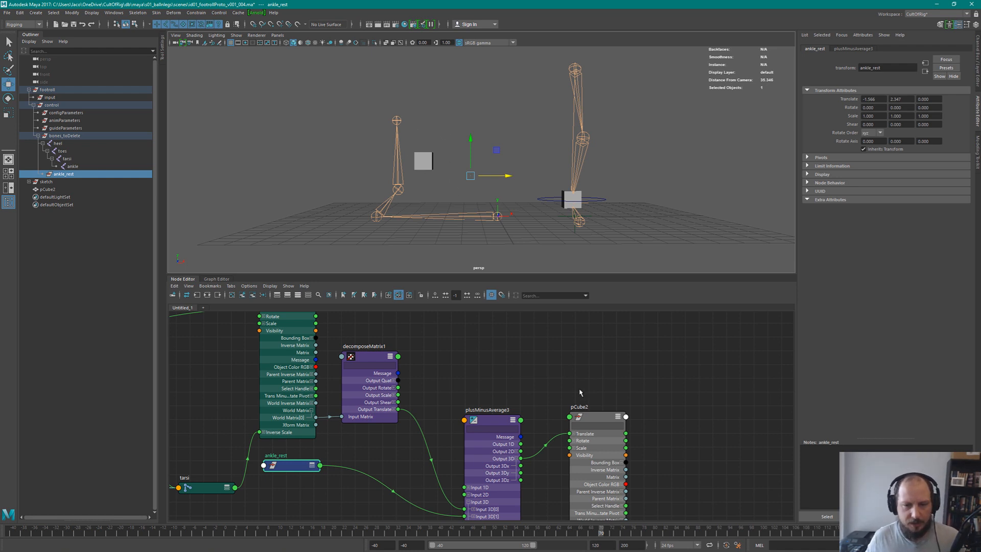
left_click(595, 420)
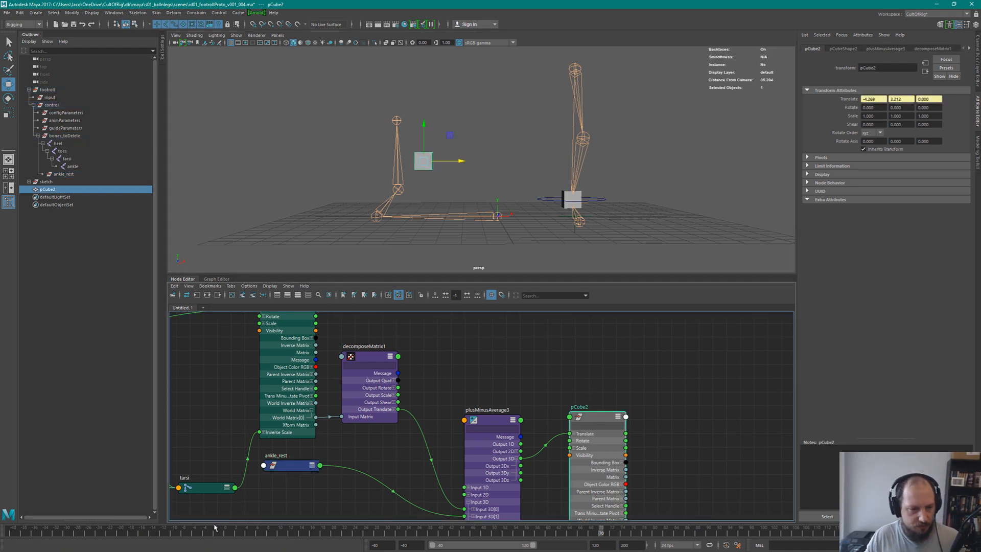
left_click_drag(595, 521, 11, 532)
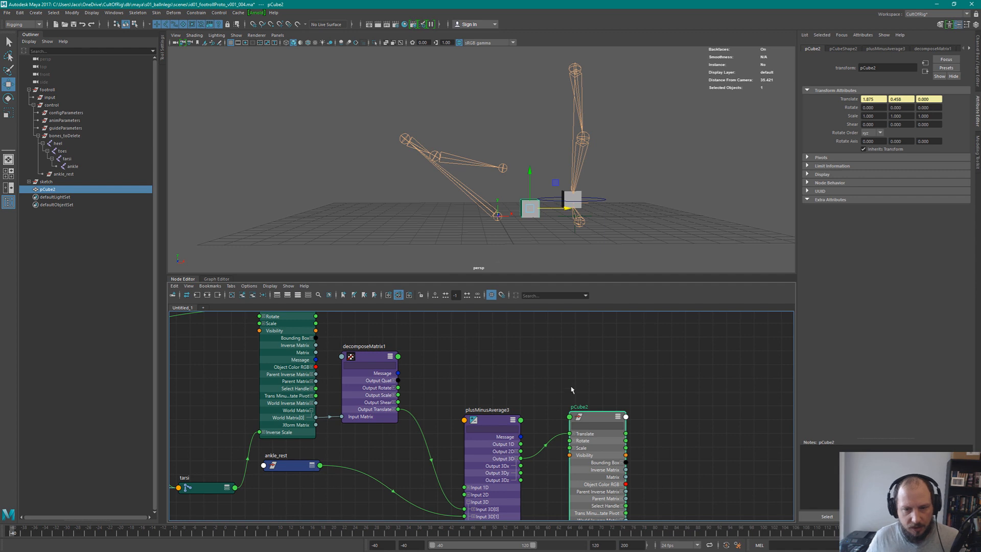
Move plusMinusAverage3 up beside decomposeMatrix1 and return the current time to frame 0
left_click(501, 452)
left_click_drag(493, 419, 482, 347)
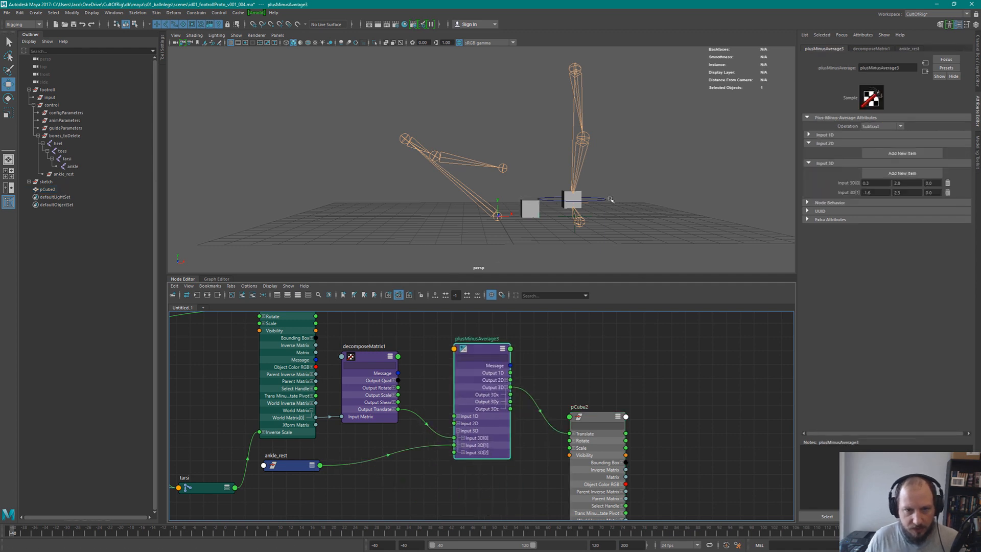
left_click_drag(532, 174, 501, 182, "alt")
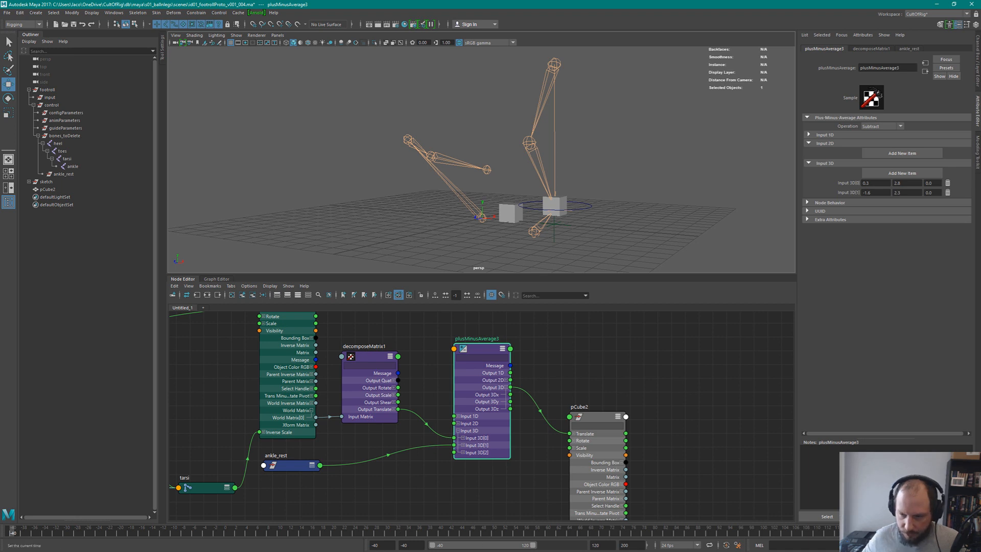
left_click(225, 532)
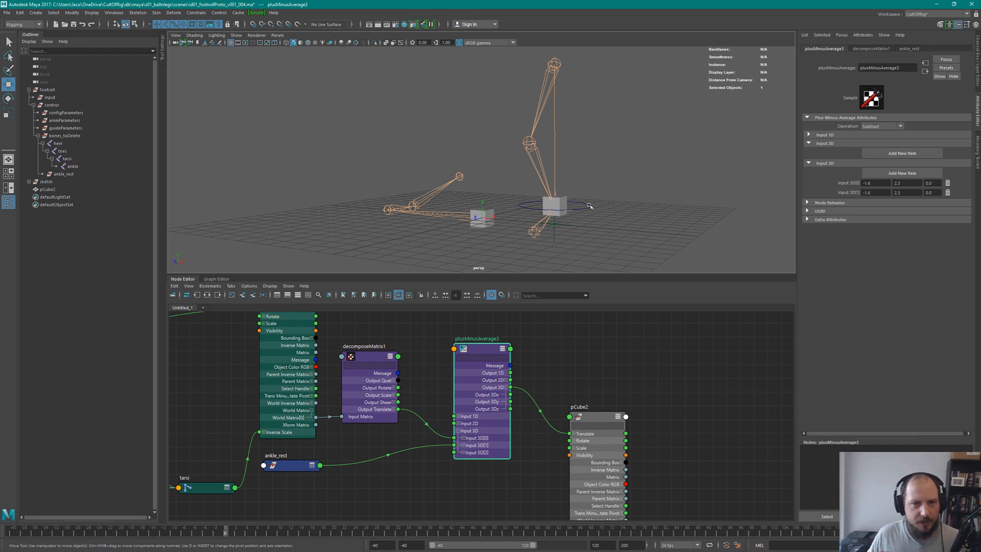
Select ankle_control, expand the sketch hierarchy, and select and expand foot_ankle to show its child IK handle
left_click(590, 205)
left_click_drag(583, 217, 526, 205, "alt")
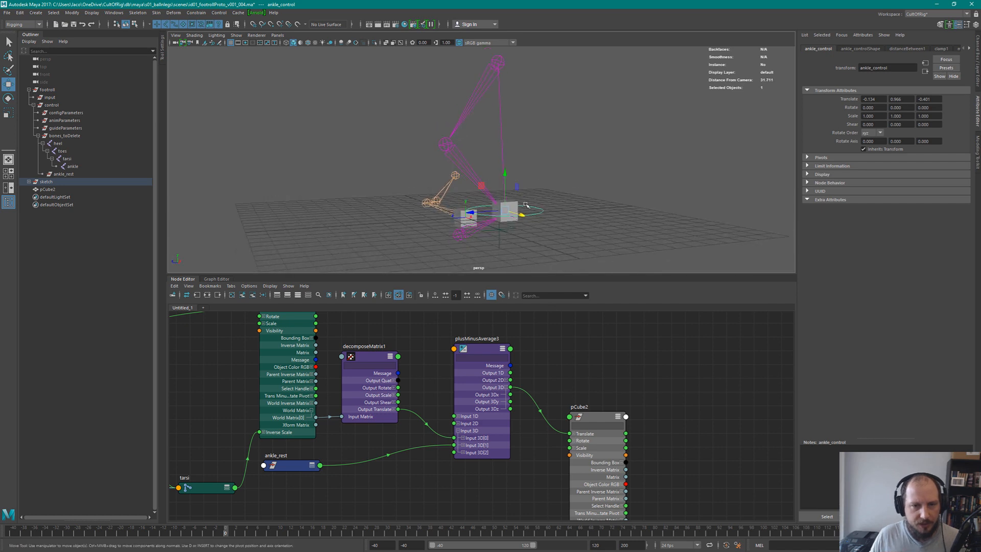
left_click(28, 182)
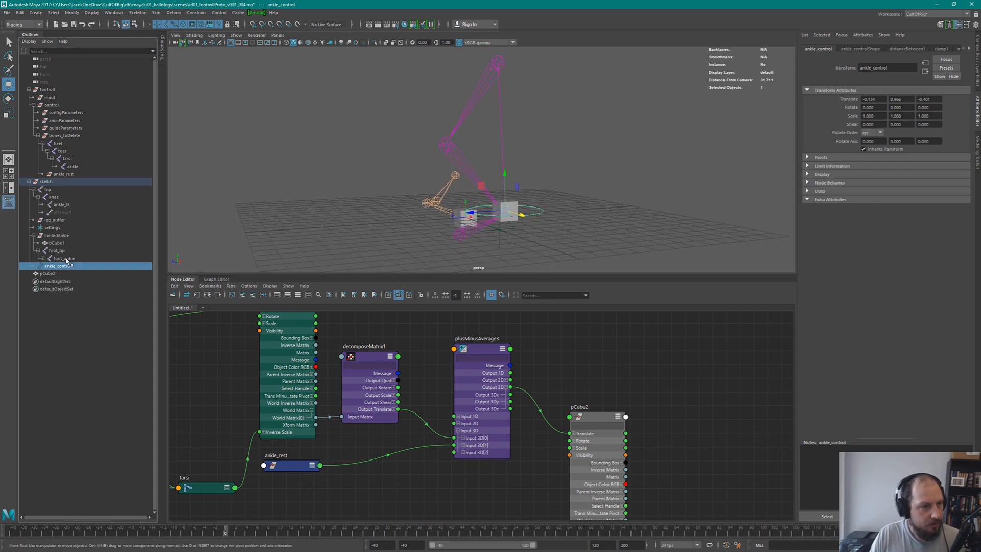
key("Up")
left_click(43, 258)
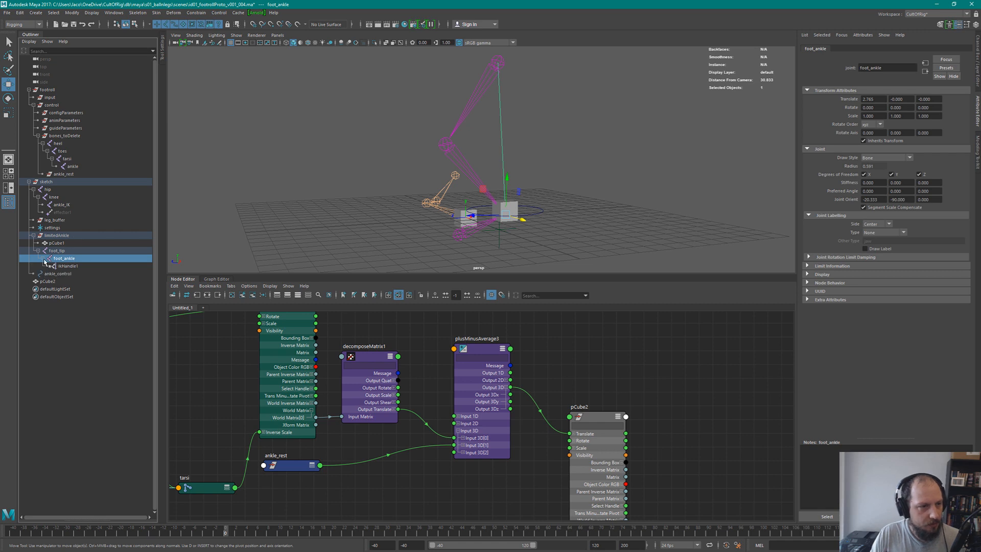
Select ikHandle1, test moving it in the viewport, and undo the move
left_click(65, 267)
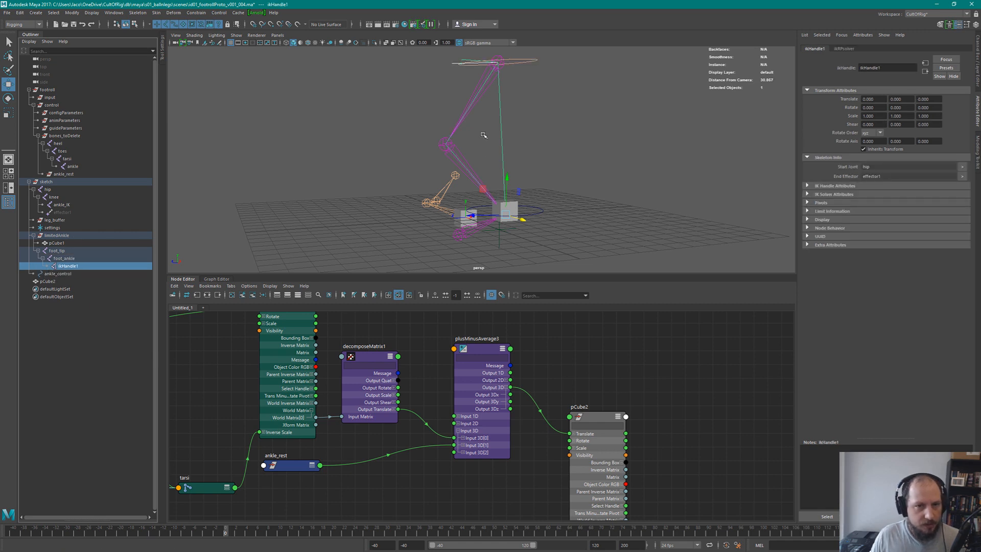
left_click_drag(506, 214, 532, 191)
key("ctrl+z")
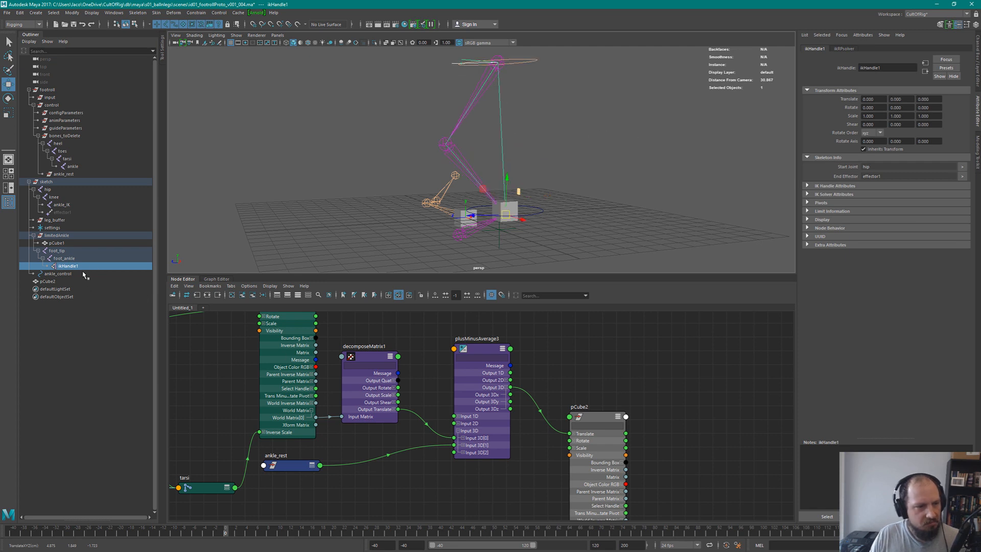
Move ankle_control away from the hip, to a translation of about 0.318, 1.026, -3.719, to pose the leg
left_click(538, 208)
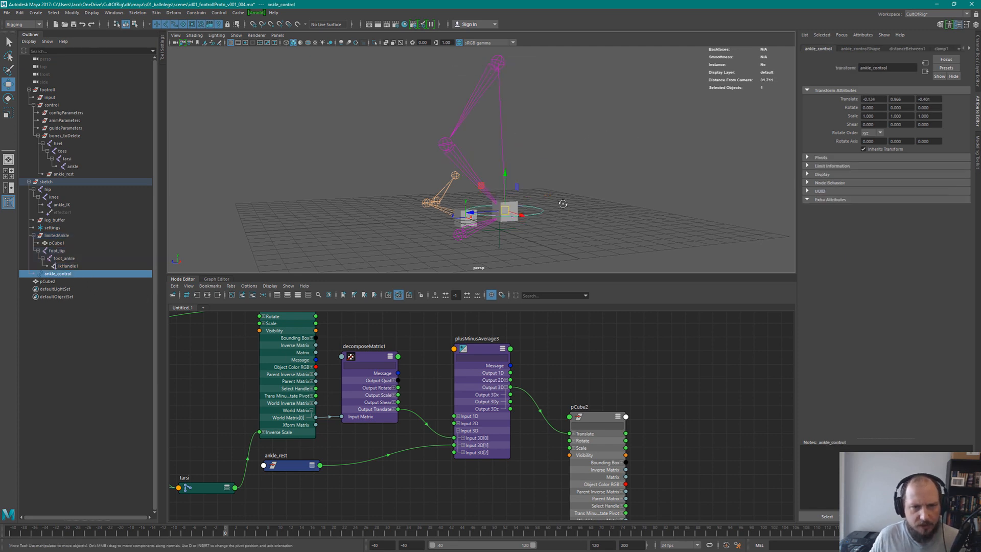
left_click_drag(561, 204, 543, 205, "alt")
left_click_drag(476, 209, 589, 276)
key("ctrl+z")
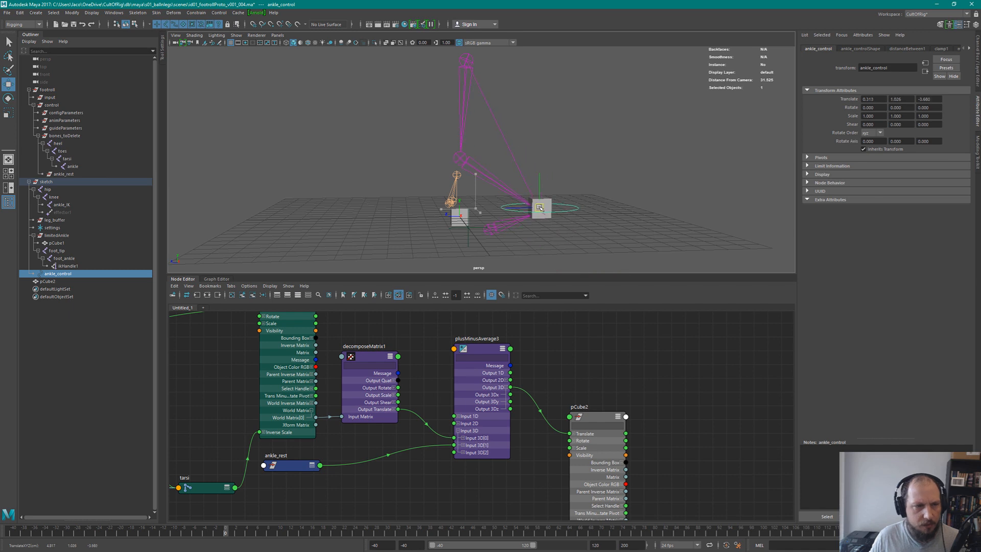
Graph ikHandle1 in a new Node Editor tab, check its attributes, and collapse the node again
left_click(68, 265)
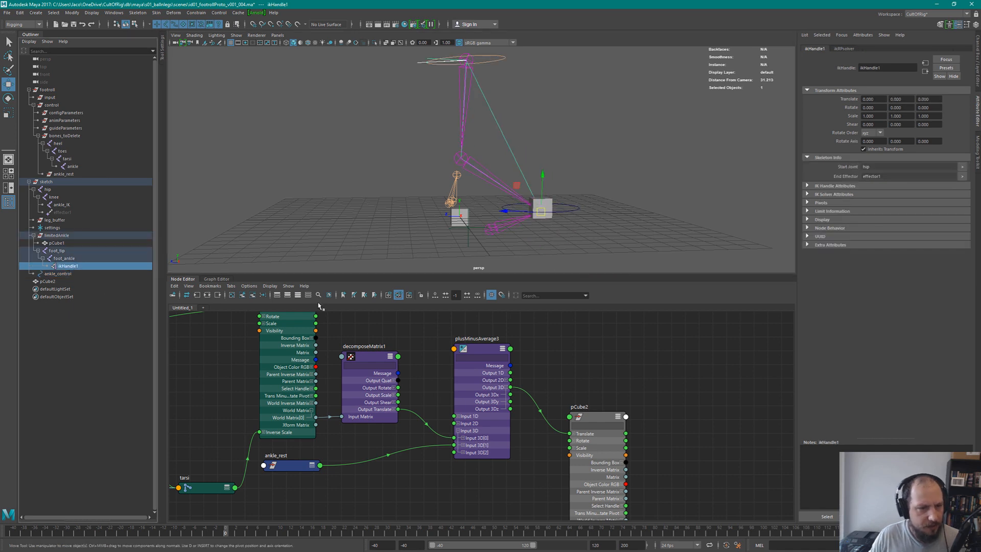
left_click(204, 308)
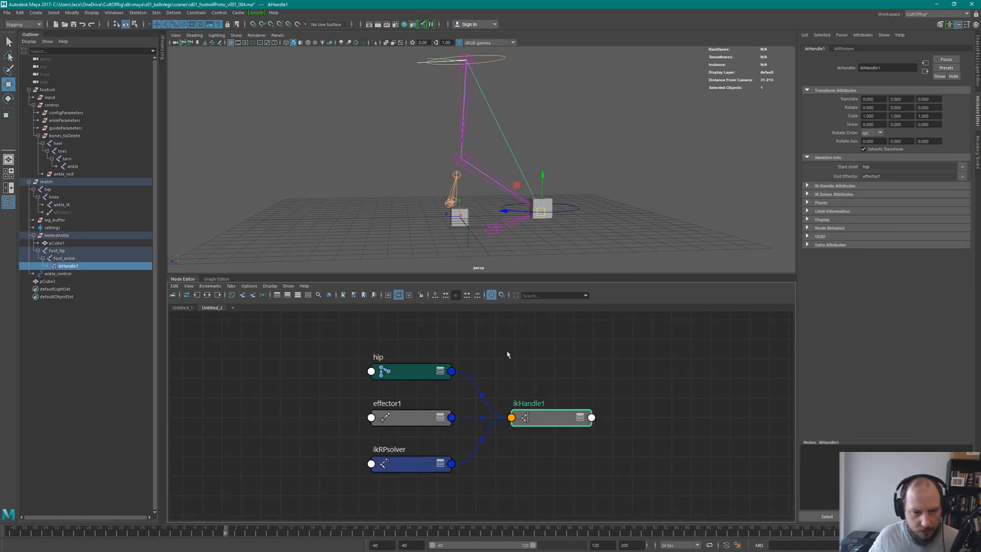
left_click(411, 419)
left_click(556, 418)
key("3")
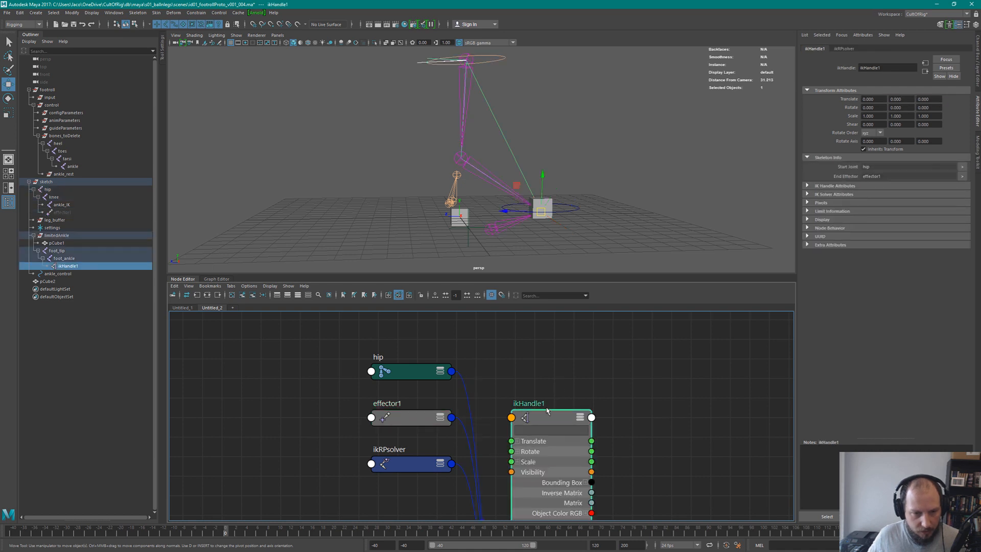
mouse_move(555, 414)
left_mouse_down()
mouse_move(552, 384)
mouse_move(541, 414)
left_mouse_up()
key("1")
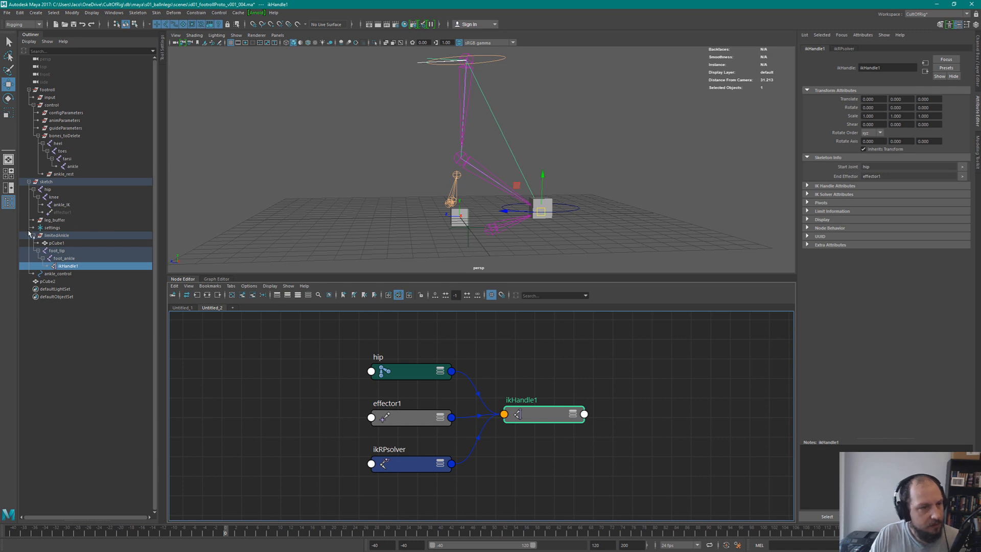
Examine how ikHandle1 relates to ankle_control, foot_tip, foot_ankle, ankle_IK and limitedAnkle by selecting each in the hierarchy
left_click(56, 274)
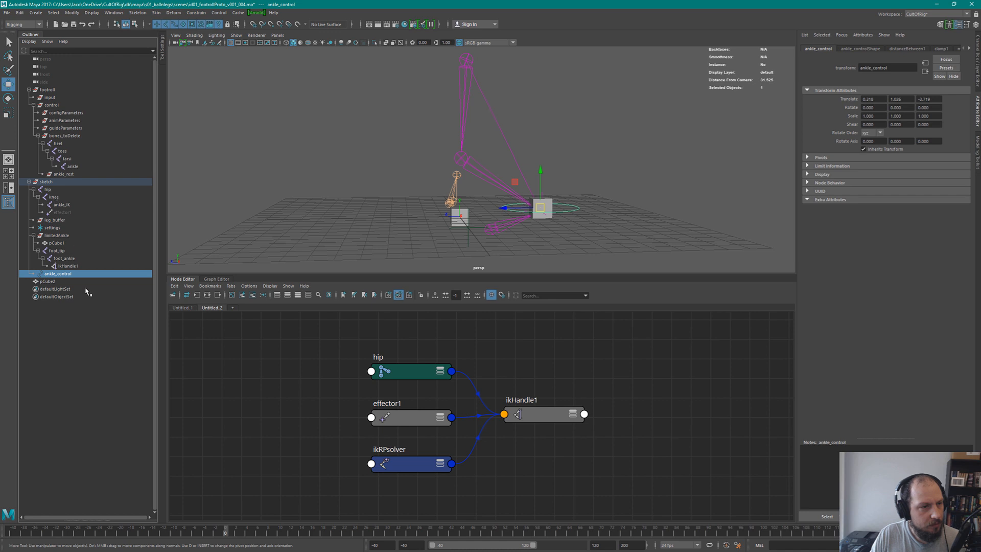
left_click(68, 266)
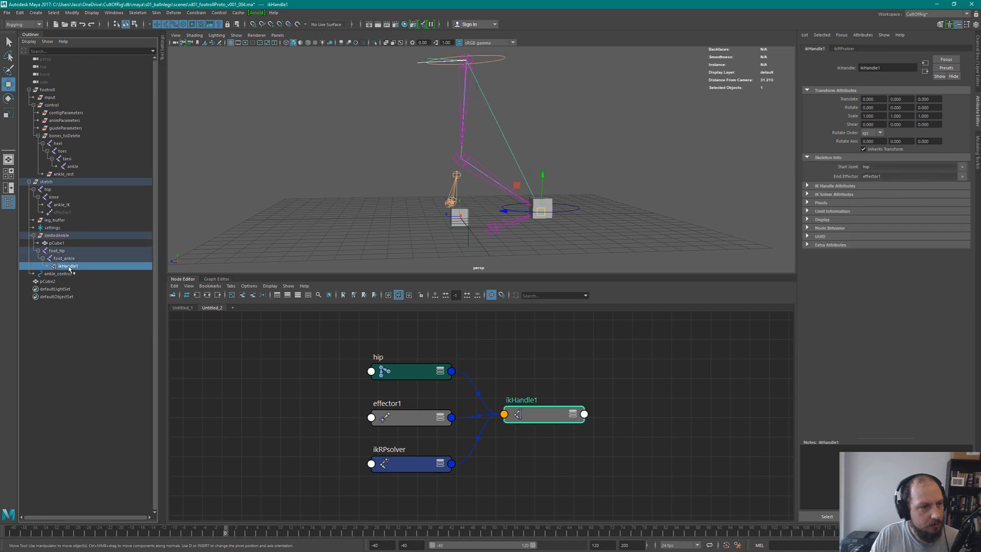
left_click(65, 251)
left_click(66, 258)
left_click(69, 266)
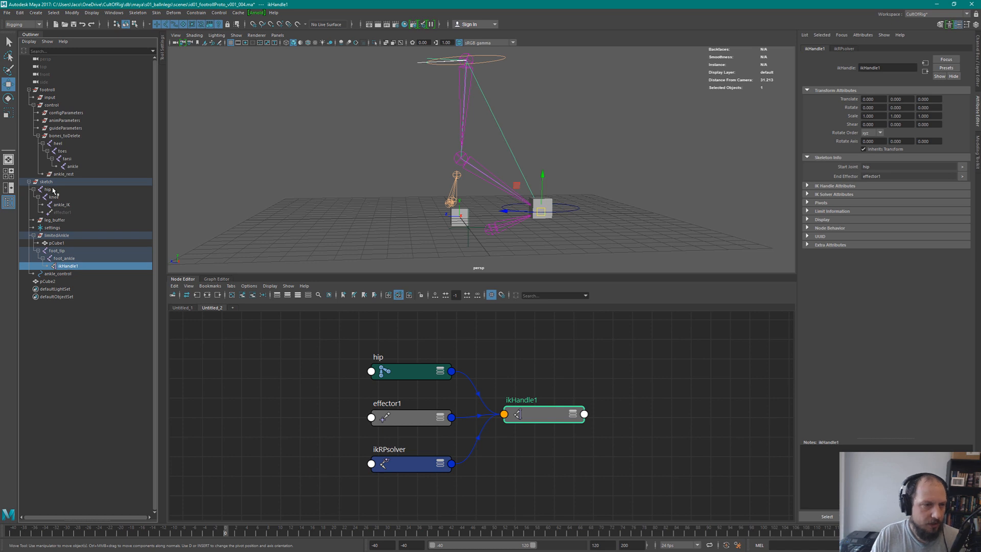
left_click(62, 205)
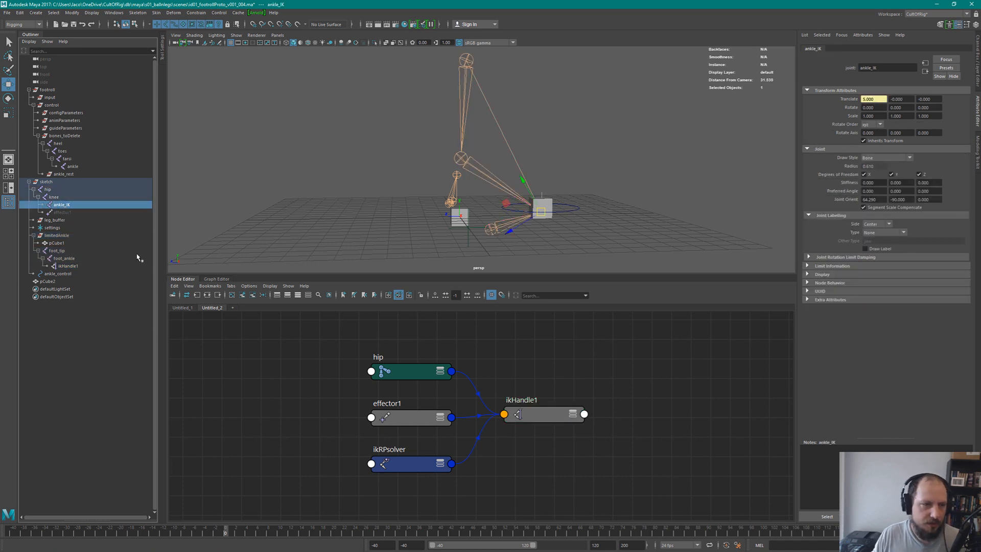
left_click(70, 266)
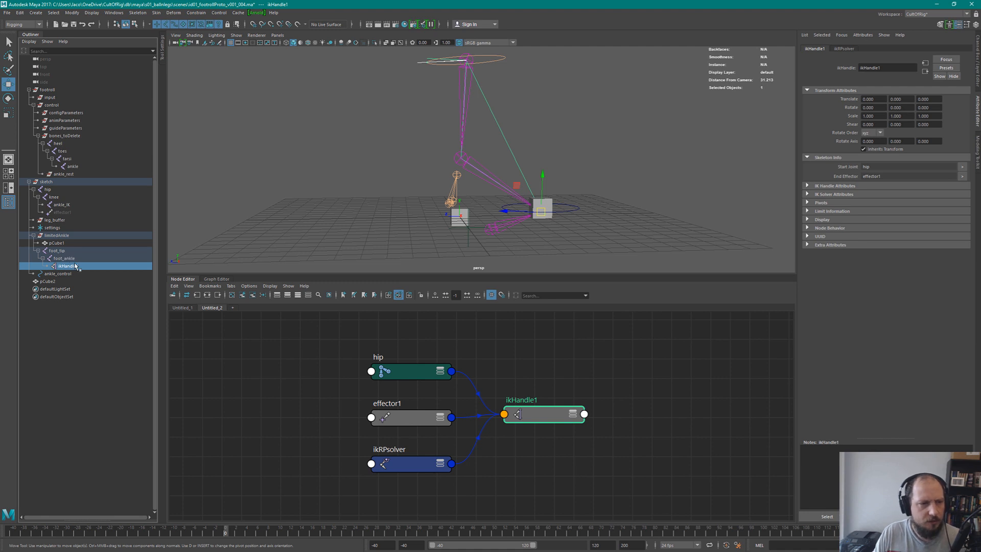
left_click(508, 232)
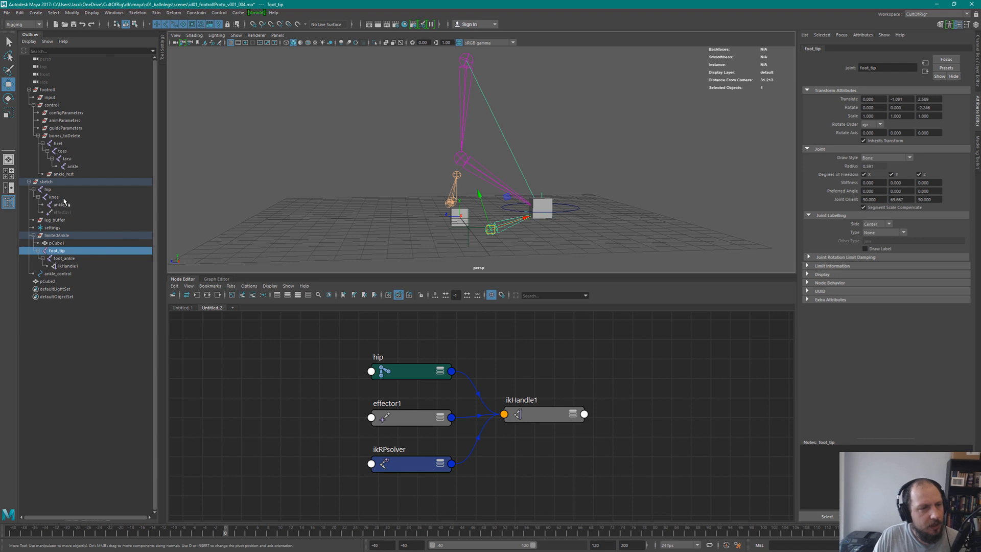
left_click(74, 266)
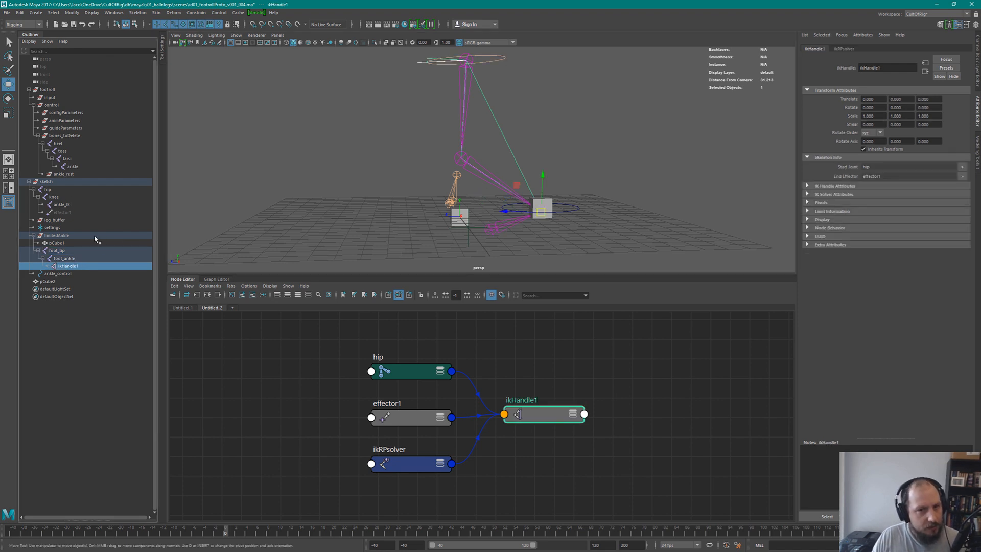
left_click(64, 274)
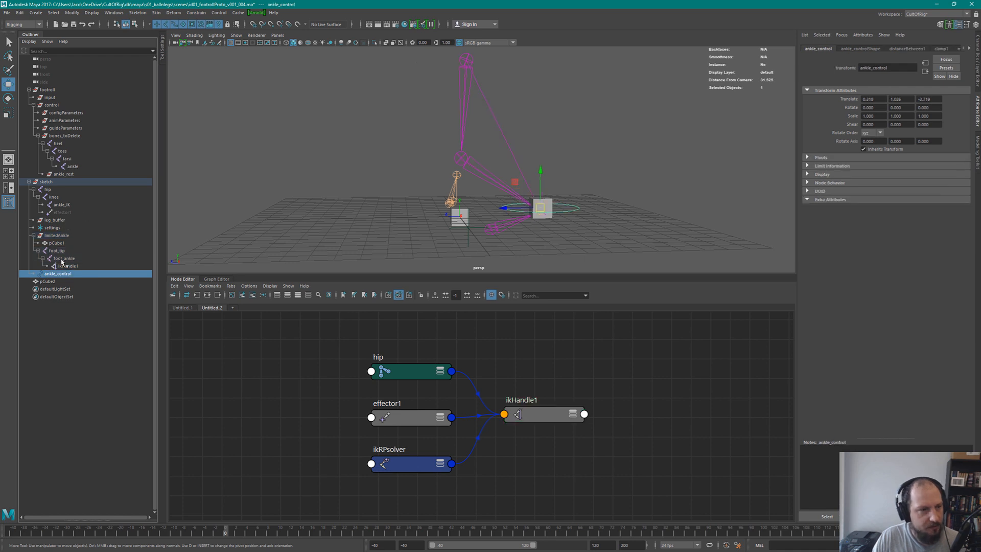
left_click(56, 235)
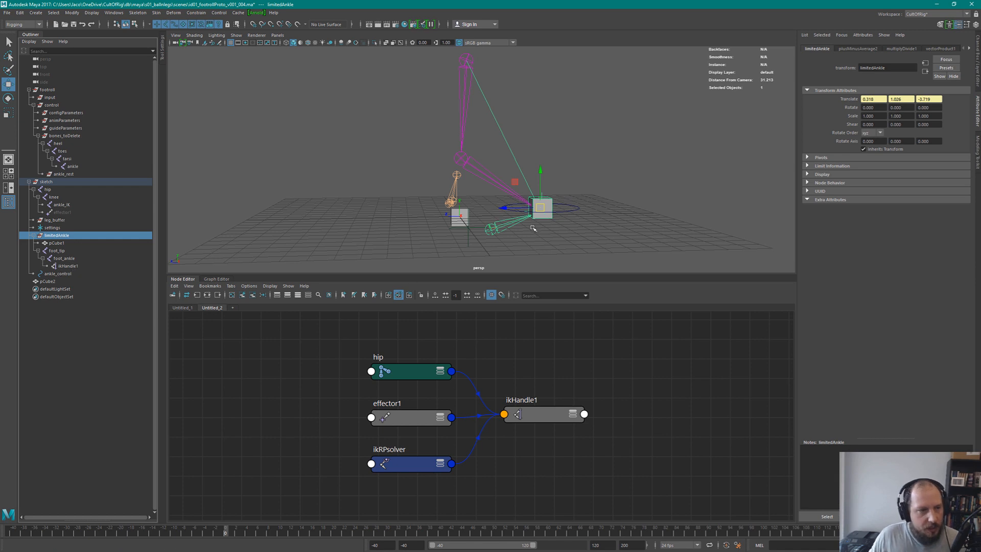
Parent ikHandle1 directly under limitedAnkle
left_click(68, 266)
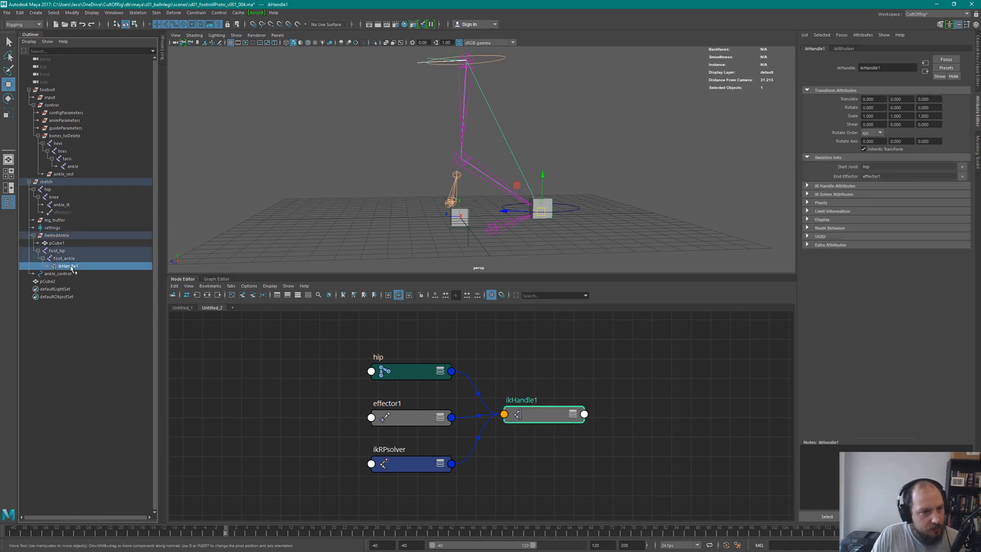
left_click(58, 236, "ctrl")
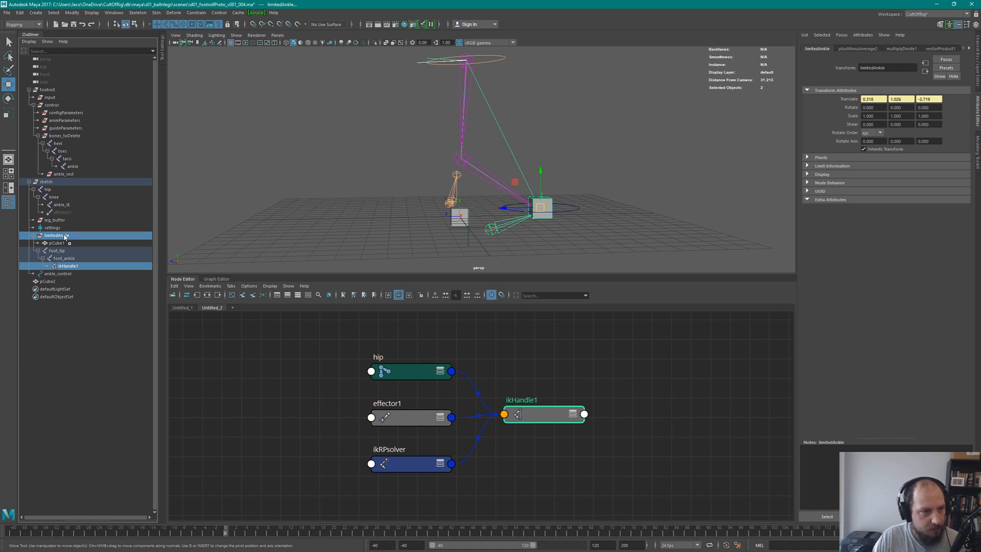
key("p")
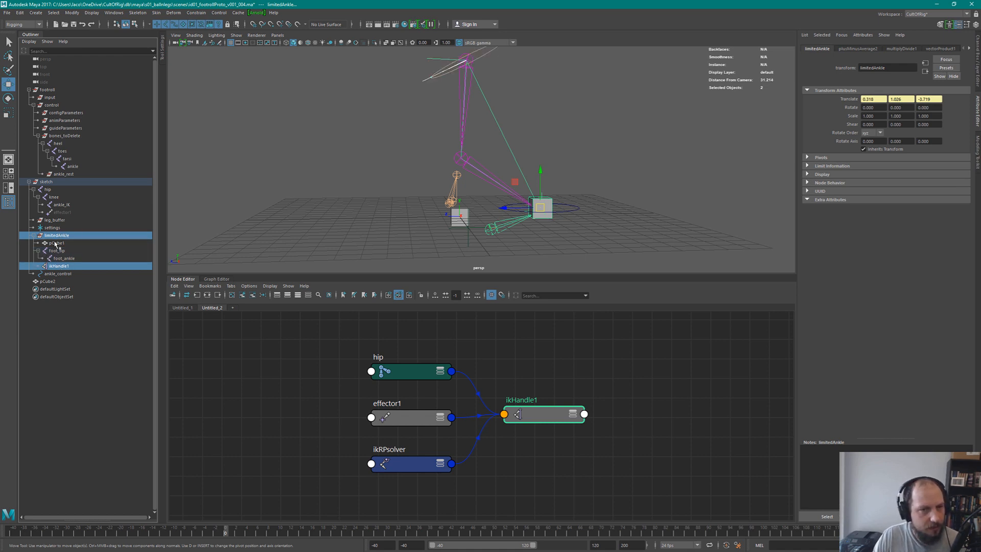
Delete pCube1, foot_tip and foot_ankle from under limitedAnkle
left_click(55, 243)
left_click(64, 258, "shift")
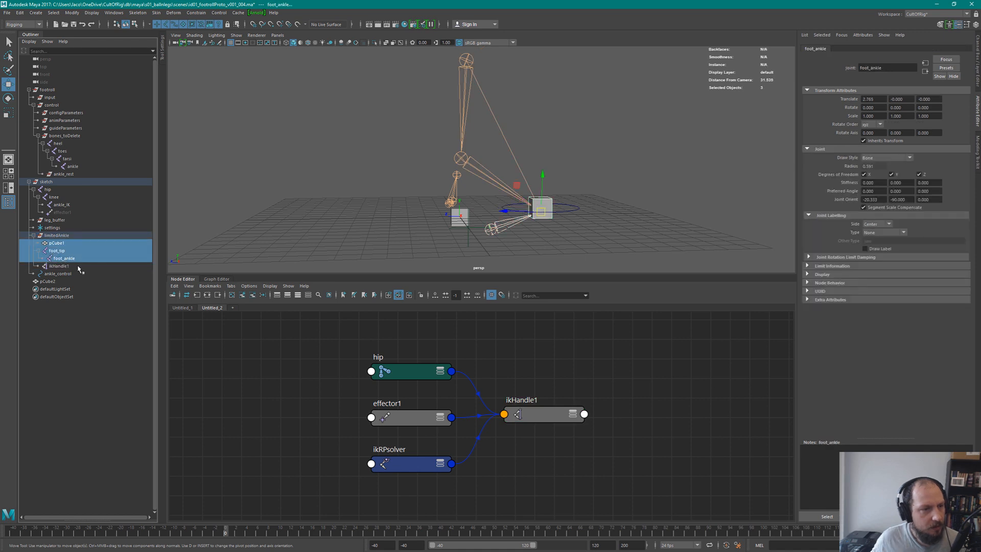
key("Delete")
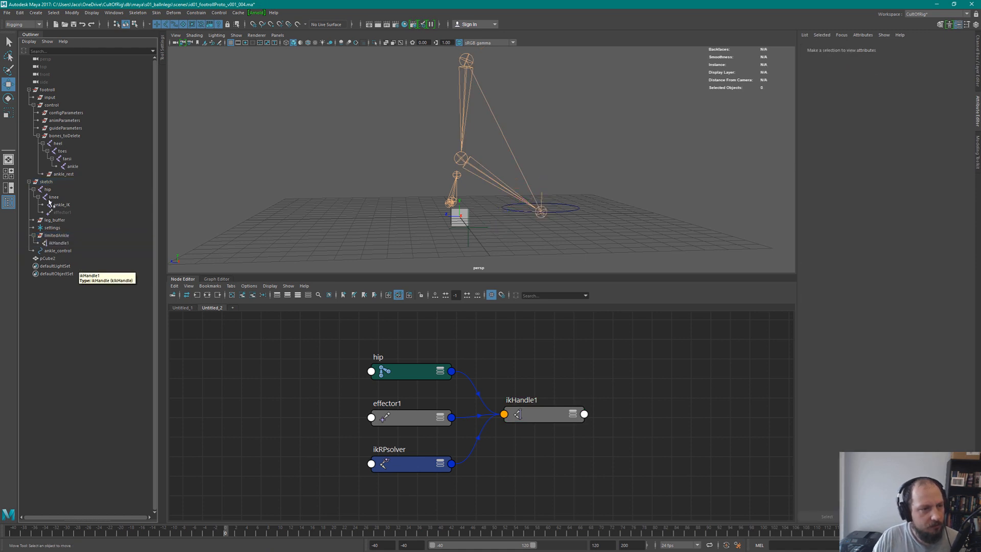
Reparent ankle_rest from bones_to_delete to limitedAnkle
left_click(63, 174)
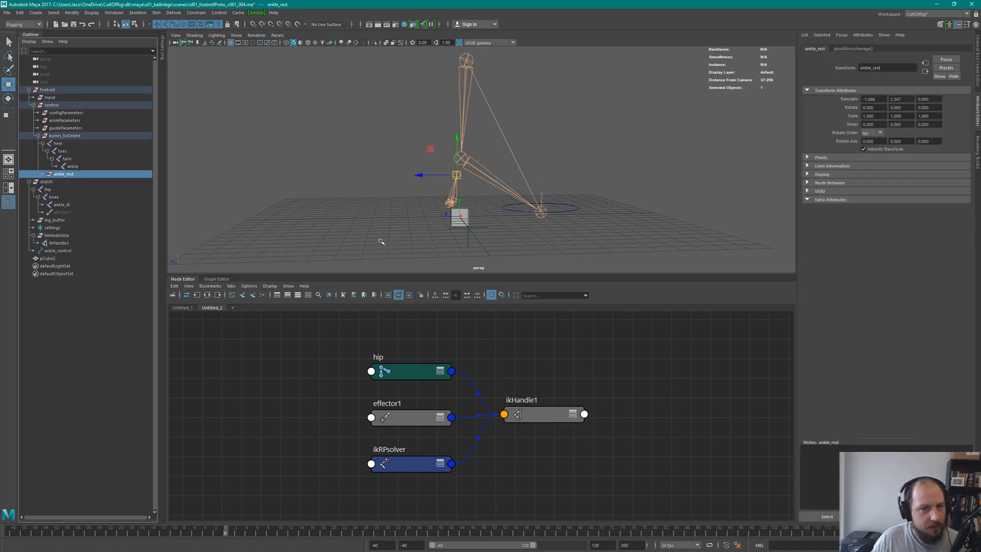
middle_click_drag(66, 179, 61, 235)
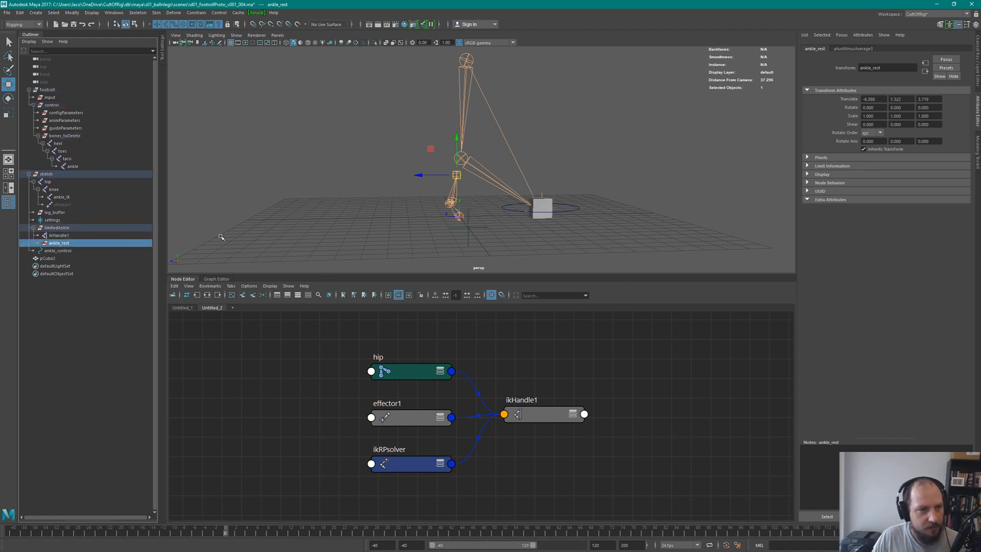
Graph limitedAnkle's upstream network in the Node Editor and nudge plusMinusAverage2 slightly
left_click(64, 228)
left_click(65, 252)
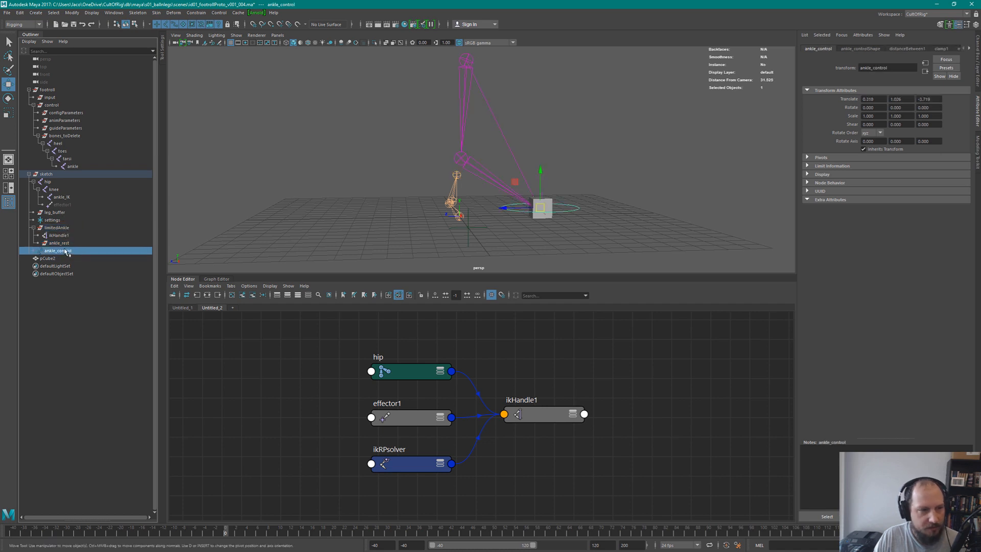
left_click(64, 229)
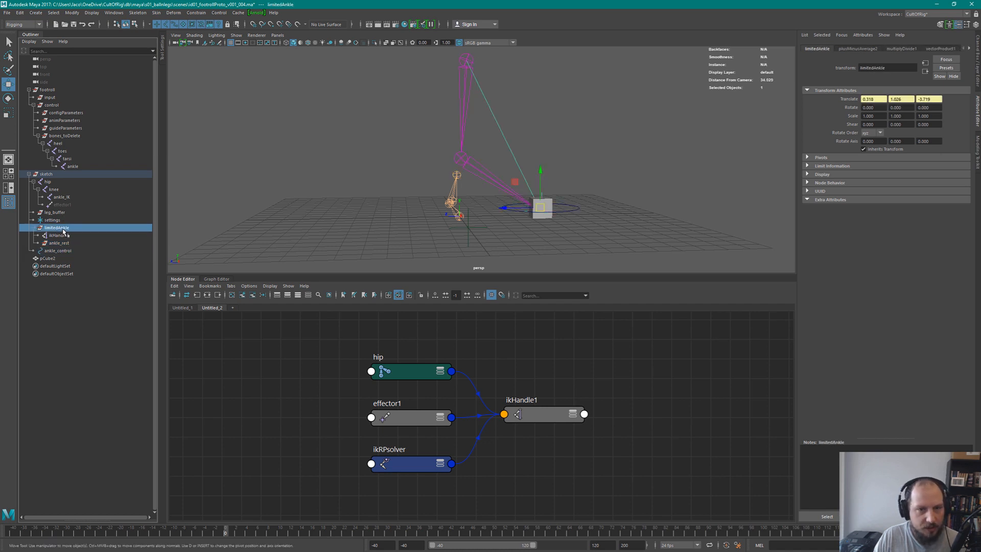
left_click(208, 296)
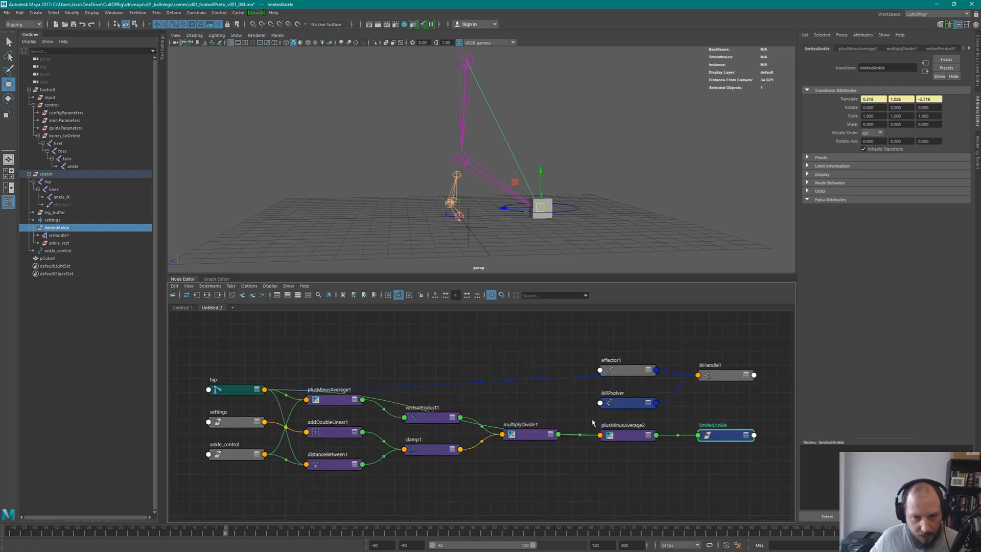
left_click_drag(630, 437, 628, 435)
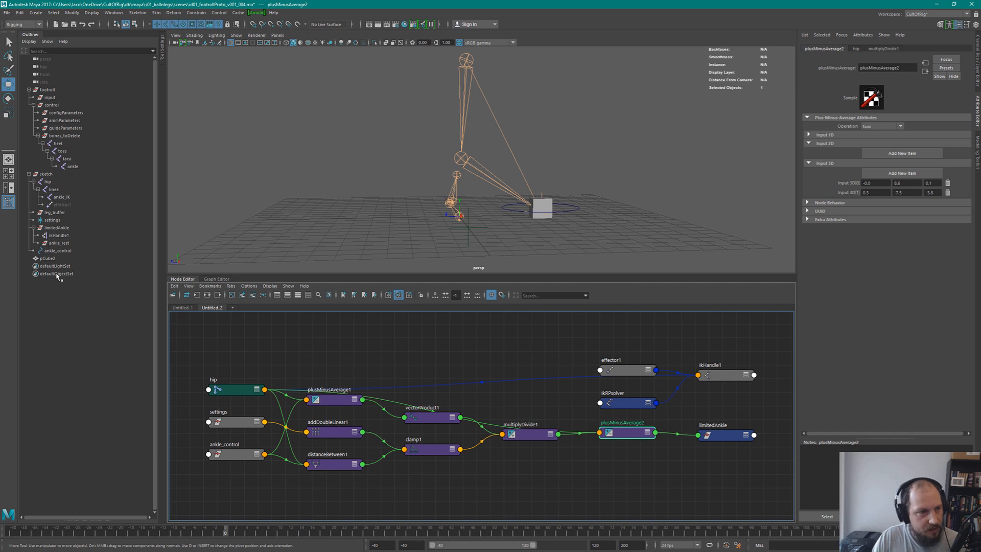
Select ikHandle1, ankle_rest and ankle_control in turn to compare their transforms
left_click(60, 236)
left_click(59, 244)
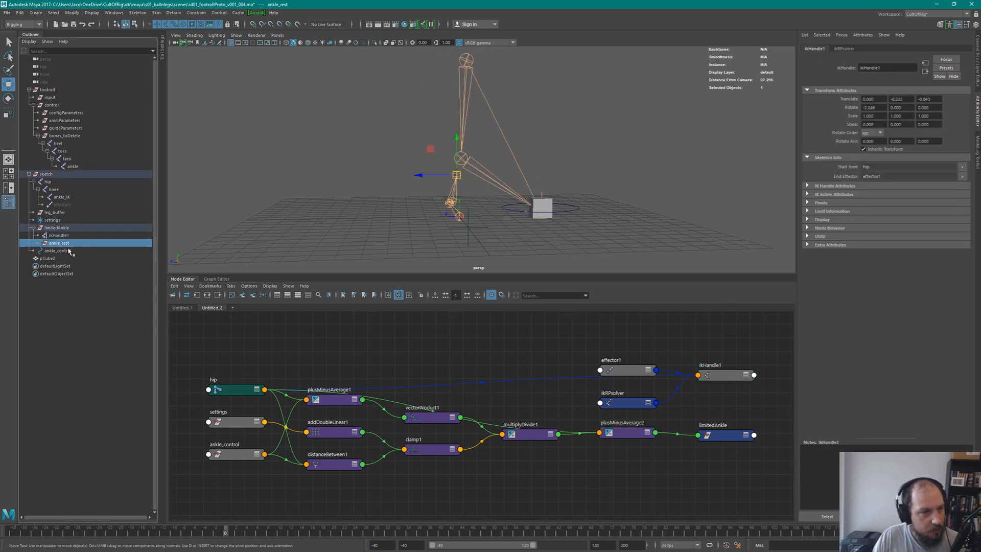
left_click(58, 251, "shift")
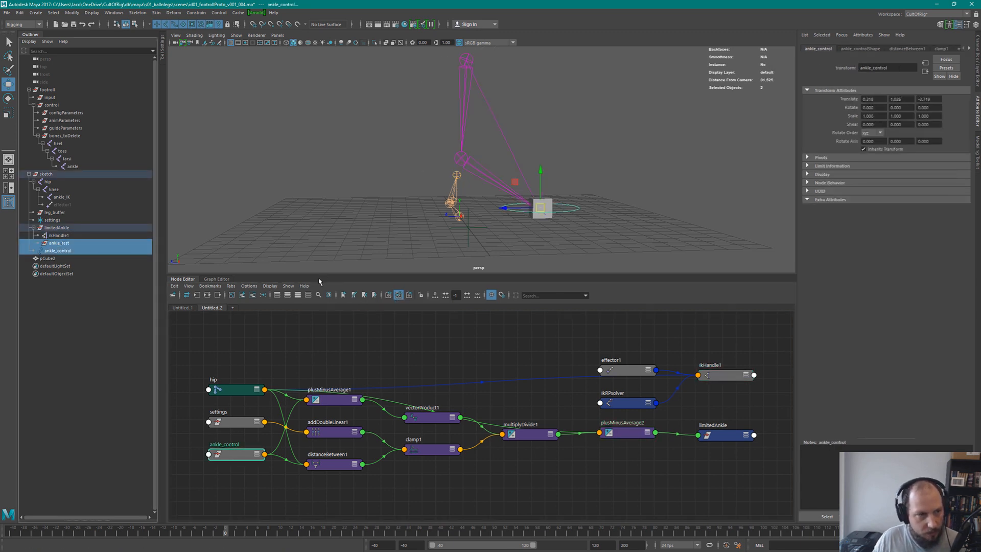
left_click(66, 243)
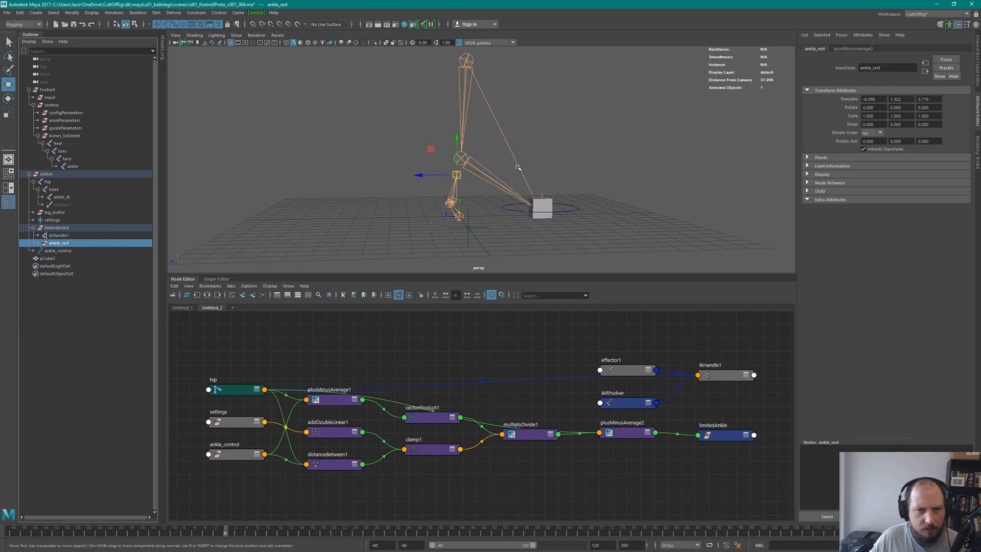
Undo the reparenting of ankle_rest under limitedAnkle
left_click_drag(464, 203, 514, 205, "alt")
left_click(499, 176)
key("ctrl+z")
key("ctrl+z")
key("ctrl+z")
key("ctrl+z")
key("ctrl+z")
key("ctrl+z")
key("ctrl+z")
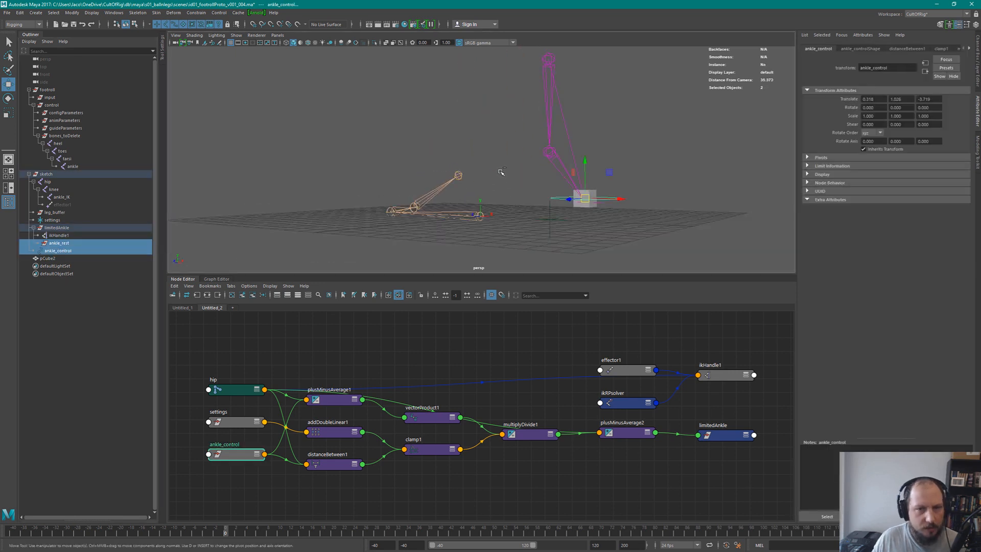
key("ctrl+z")
key("ctrl+z")
key("ctrl+z")
key("ctrl+z")
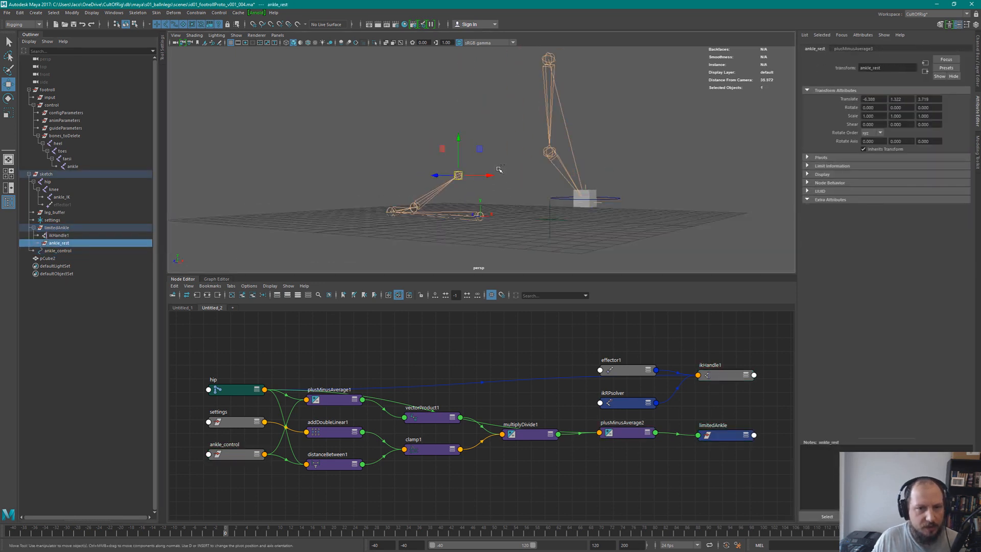
Select ankle_rest under bones_to_delete and scrub forward in time to examine the ankle's offset from it
left_click(65, 174)
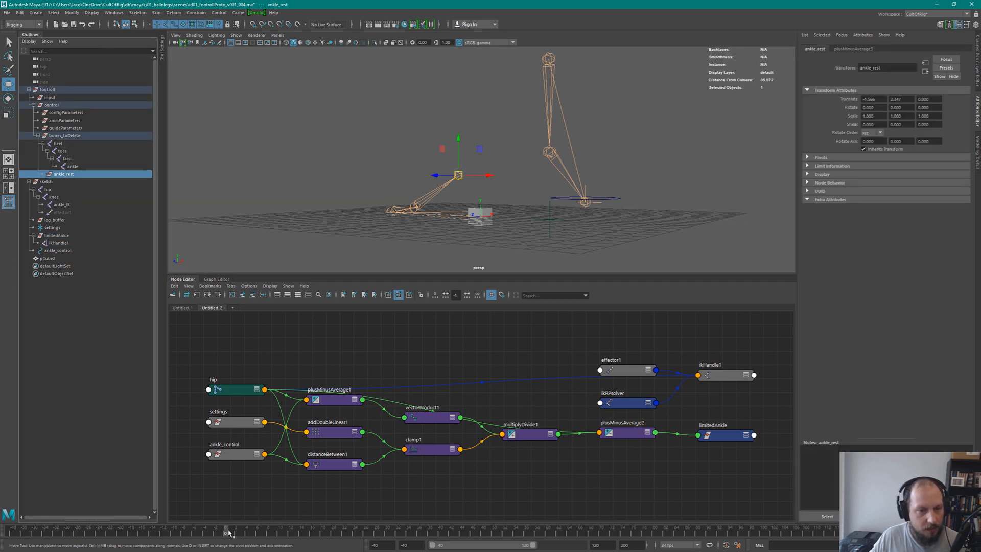
left_click_drag(228, 531, 345, 519)
left_click_drag(209, 189, 287, 189, "alt")
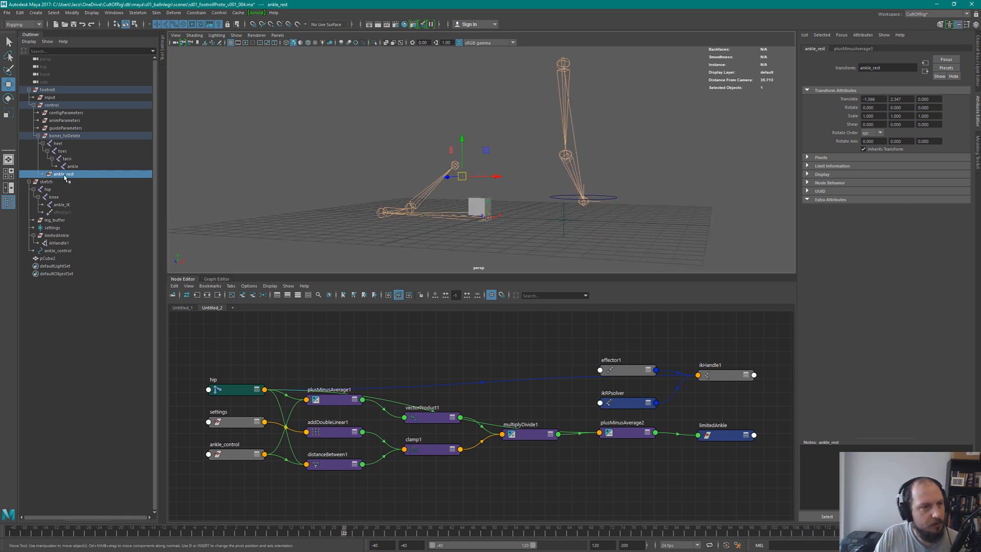
Select the grey offset cube pCube2, scrub forward in time, and rename the cube rolledAnkleOffset
left_click(470, 207)
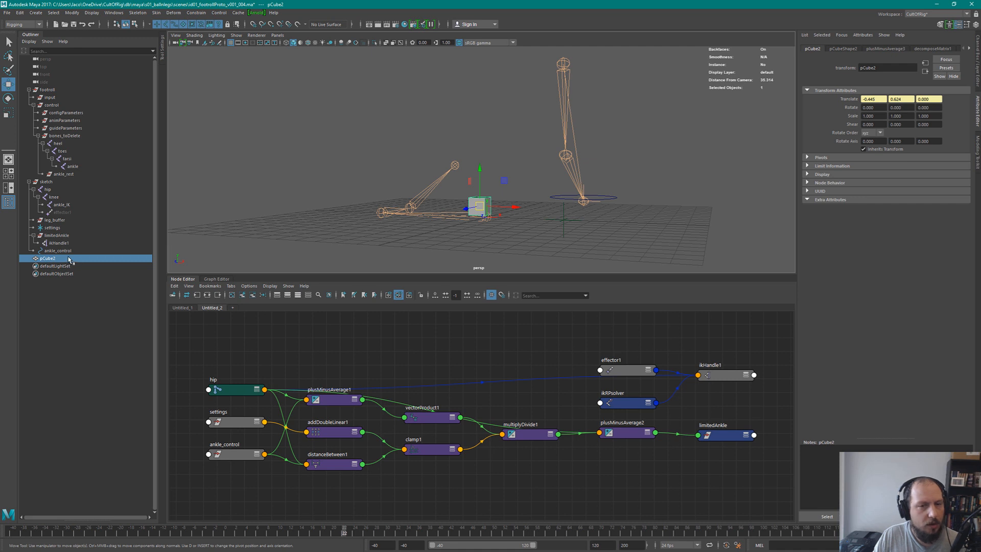
left_click_drag(355, 538, 446, 534)
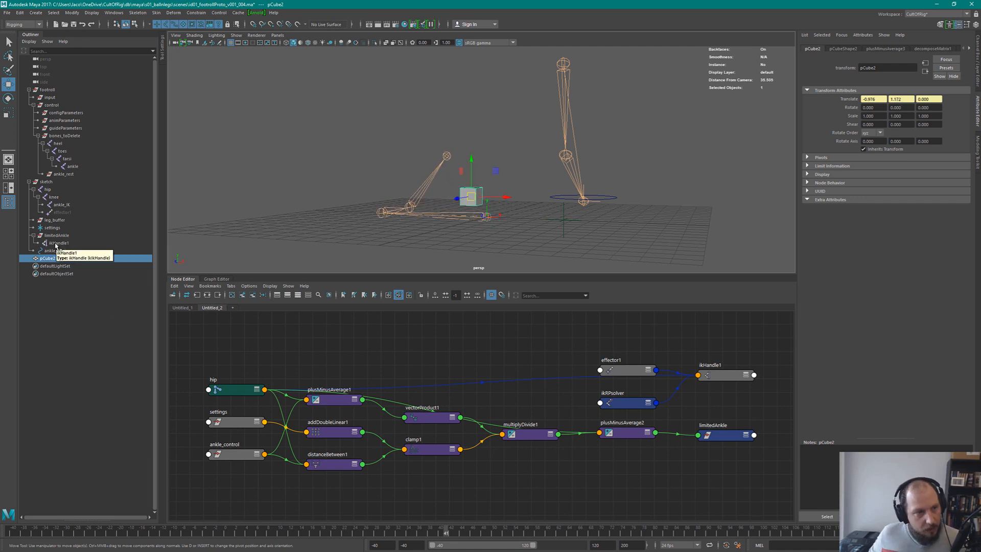
key("Return")
type("ank")
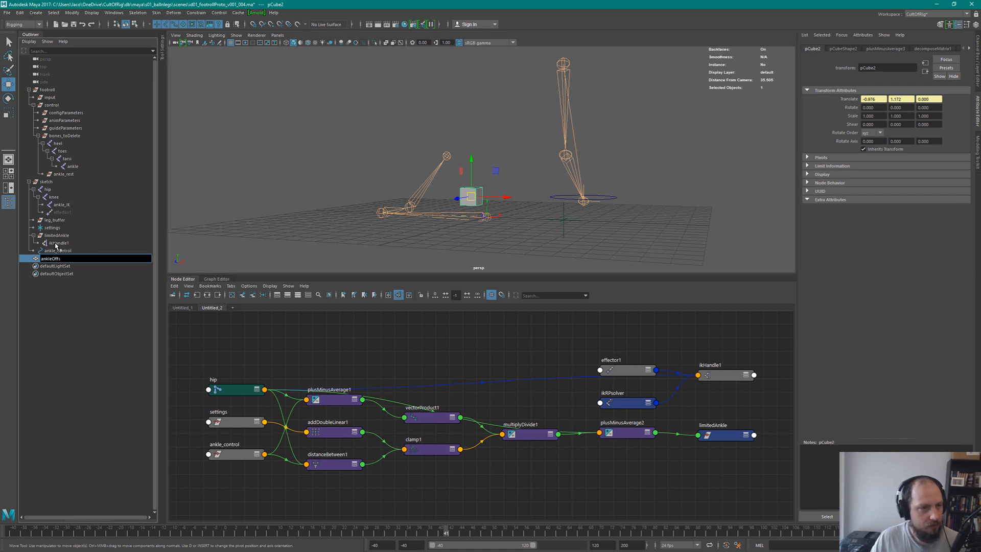
type("le")
key("ctrl+a")
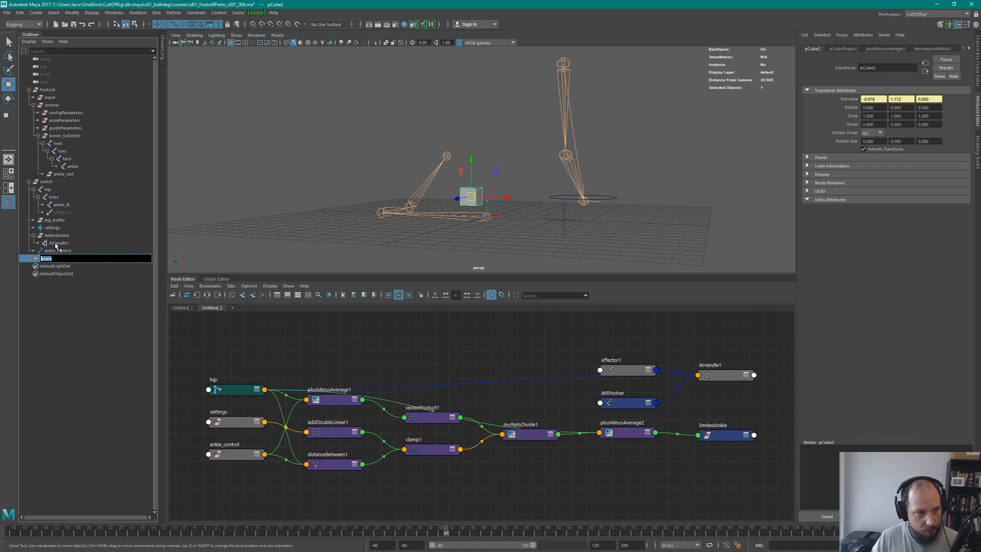
type("ri")
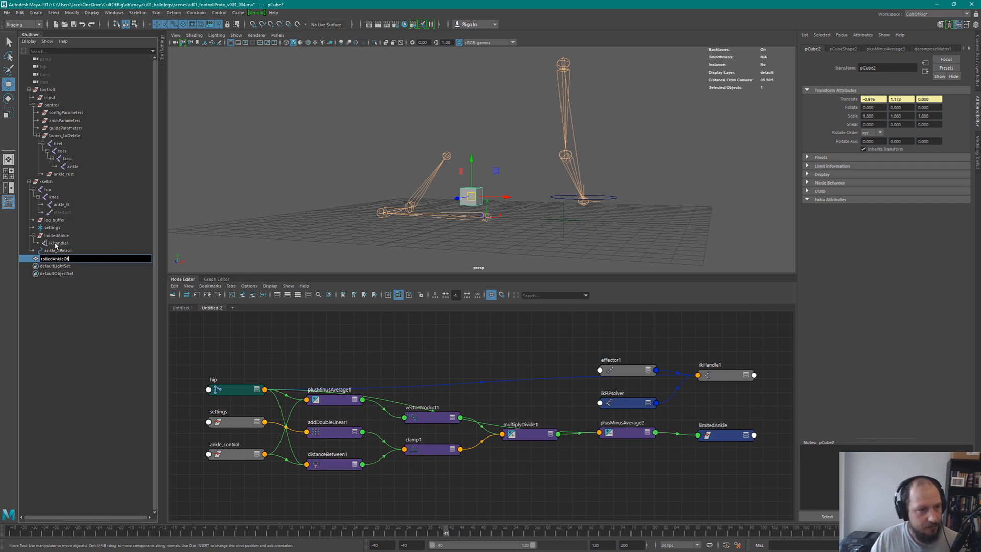
type("lledAnkleOffset")
key("Return")
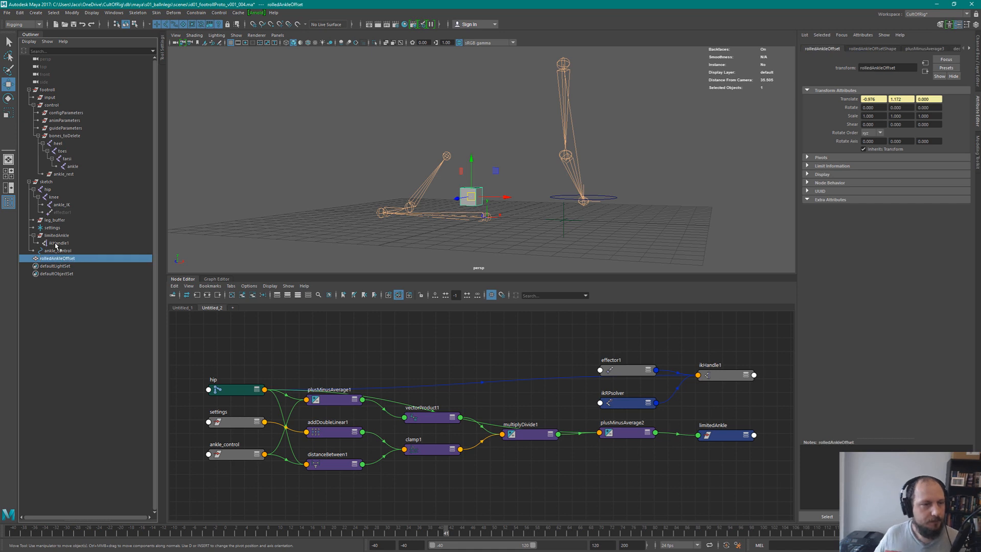
Parent rolledAnkleOffset under ankle_control
left_click(63, 250)
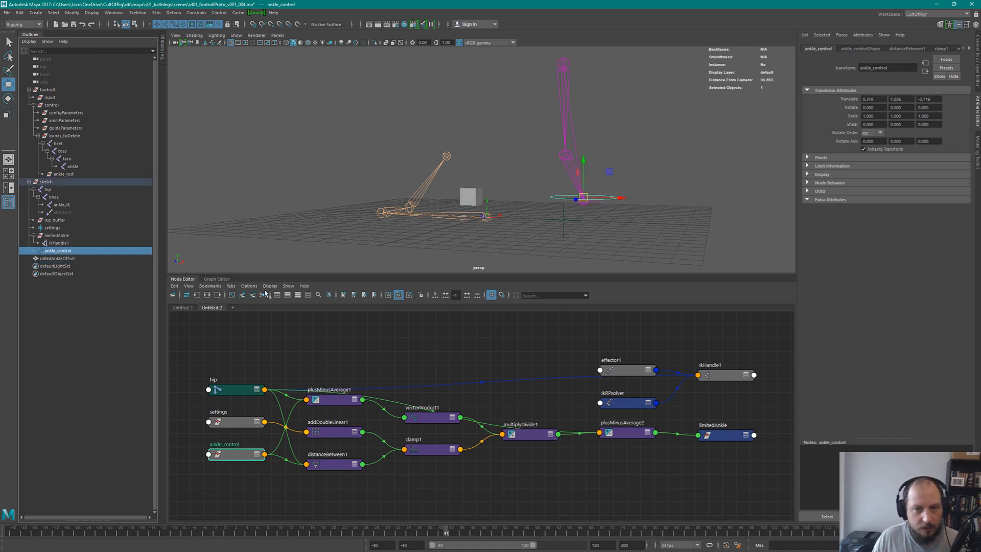
double_click(60, 259)
left_click(104, 308)
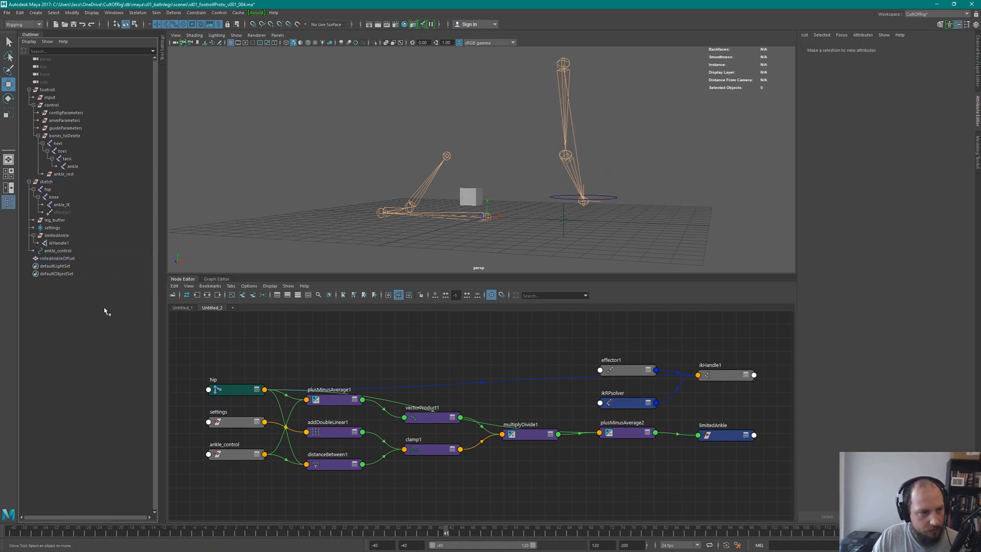
left_click_drag(68, 258, 82, 252)
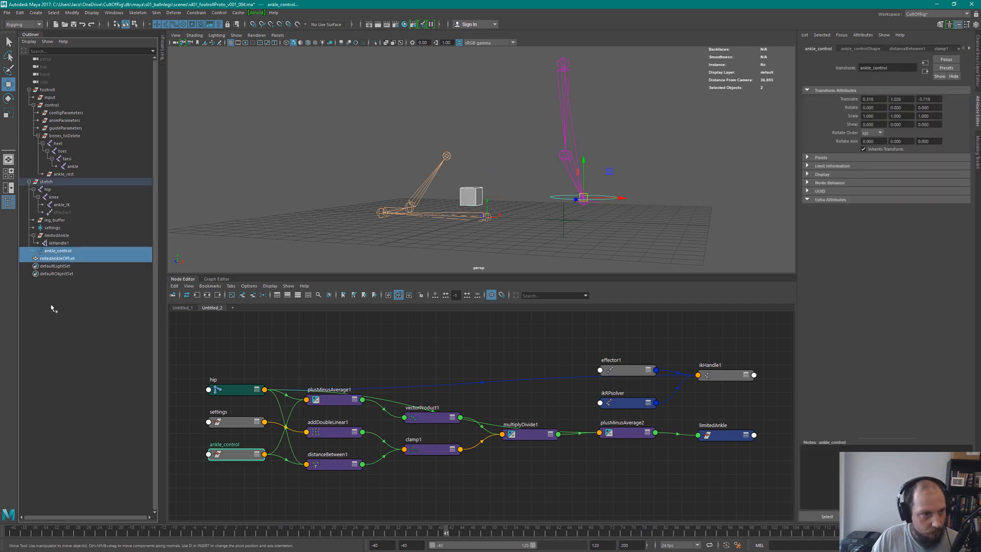
left_click(68, 259)
middle_click_drag(68, 259, 64, 251)
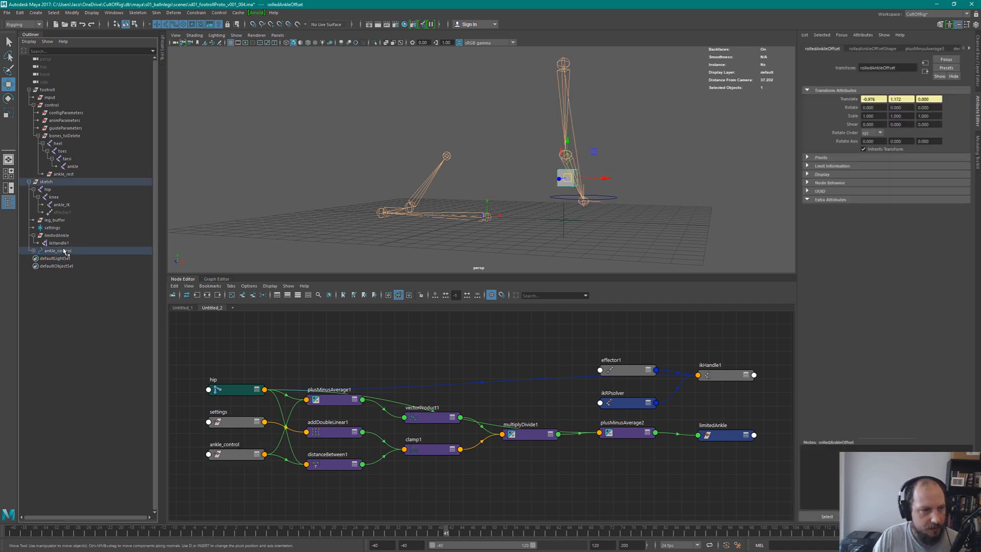
left_click(58, 250)
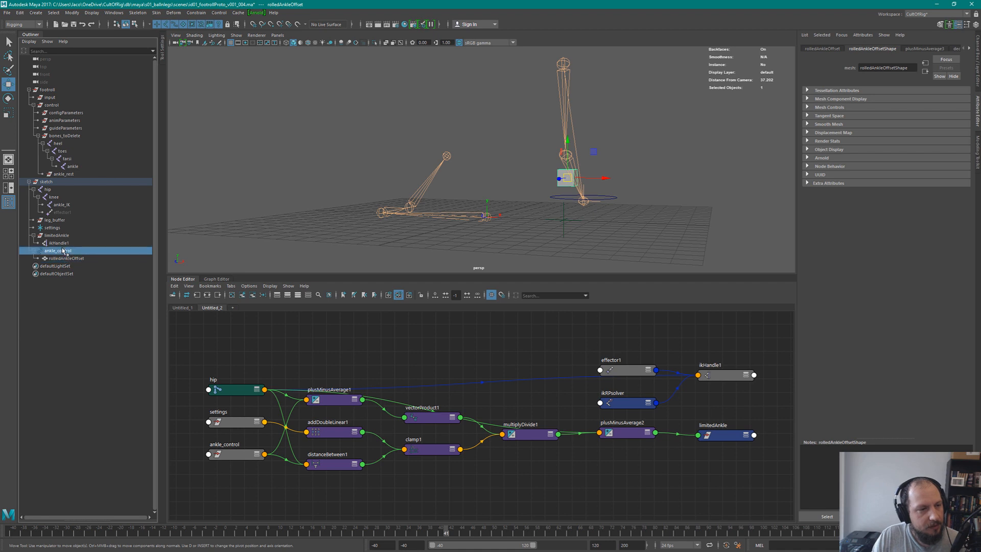
Scrub forward and view the rig from several angles to examine the offset cube's direction relative to ankle_control and the leg
left_click_drag(613, 187, 554, 215, "alt")
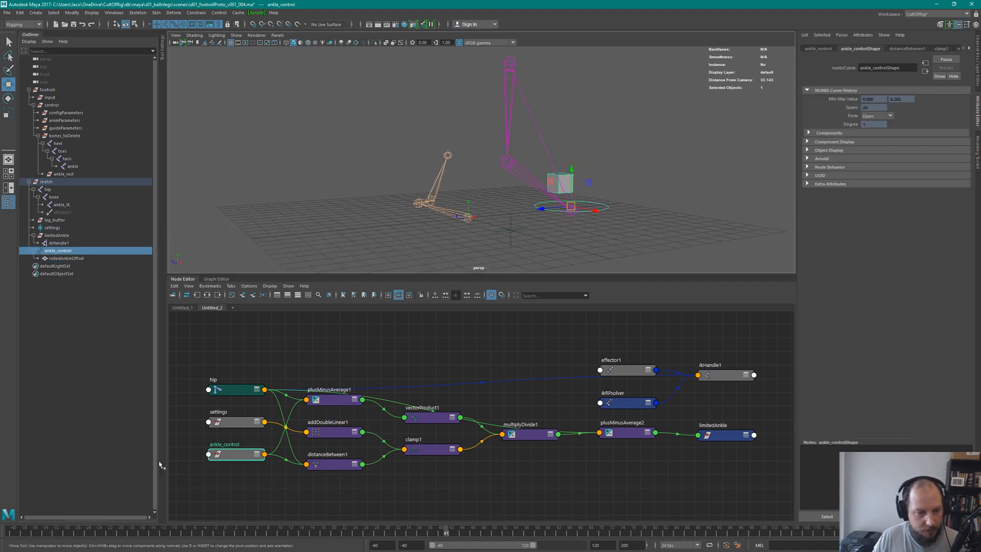
left_click(214, 483)
left_click_drag(441, 529, 521, 529)
left_click_drag(532, 243, 482, 206, "alt")
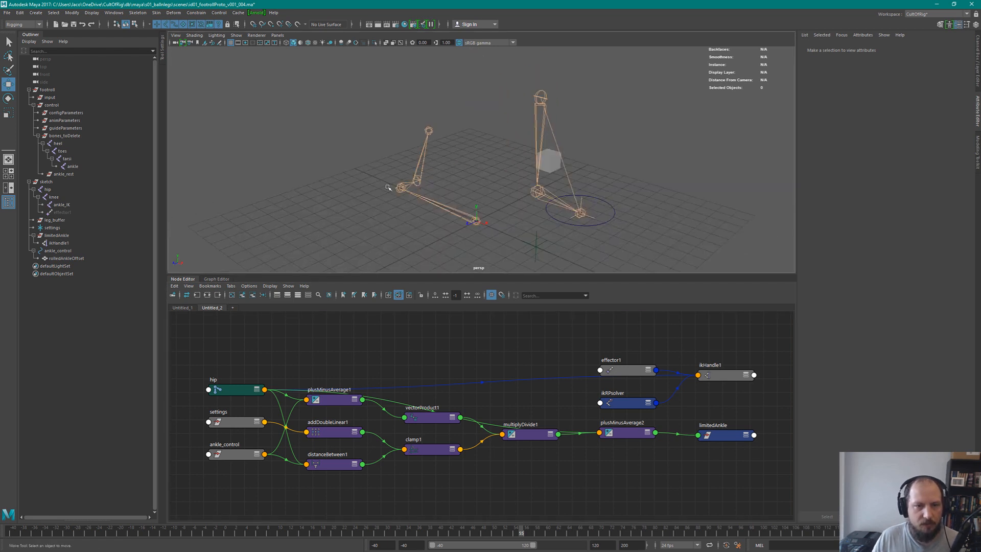
left_click_drag(447, 184, 462, 162, "alt")
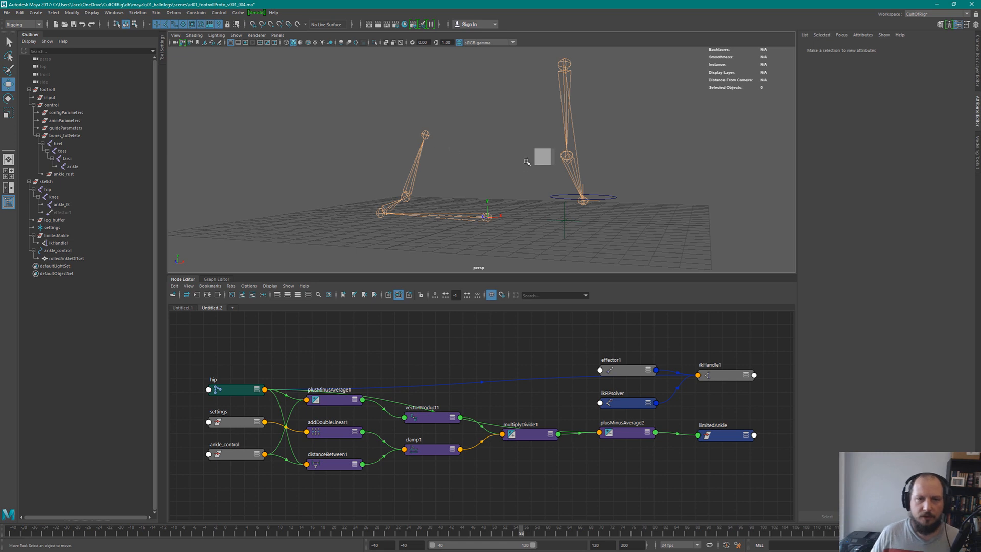
left_click_drag(528, 161, 478, 191, "alt")
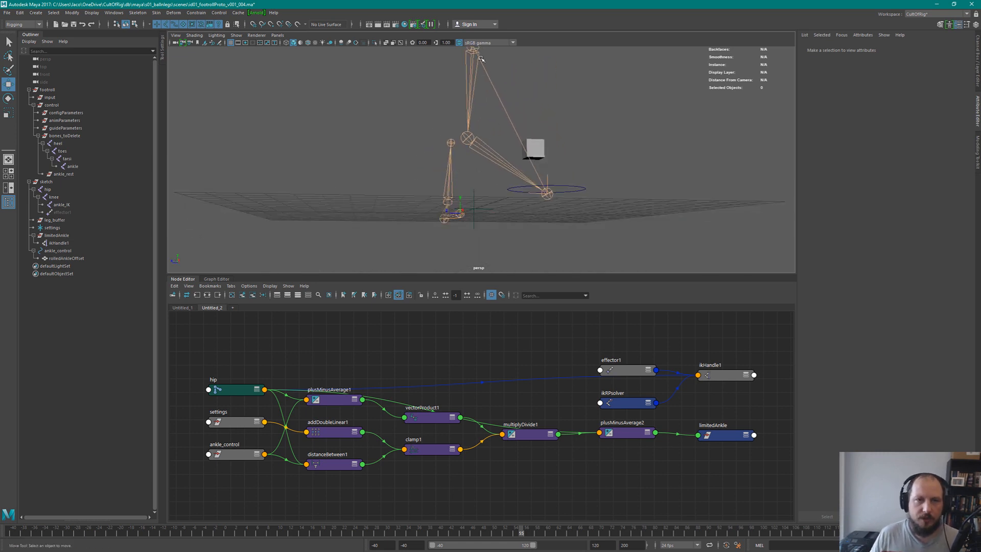
left_click_drag(441, 169, 516, 166, "alt")
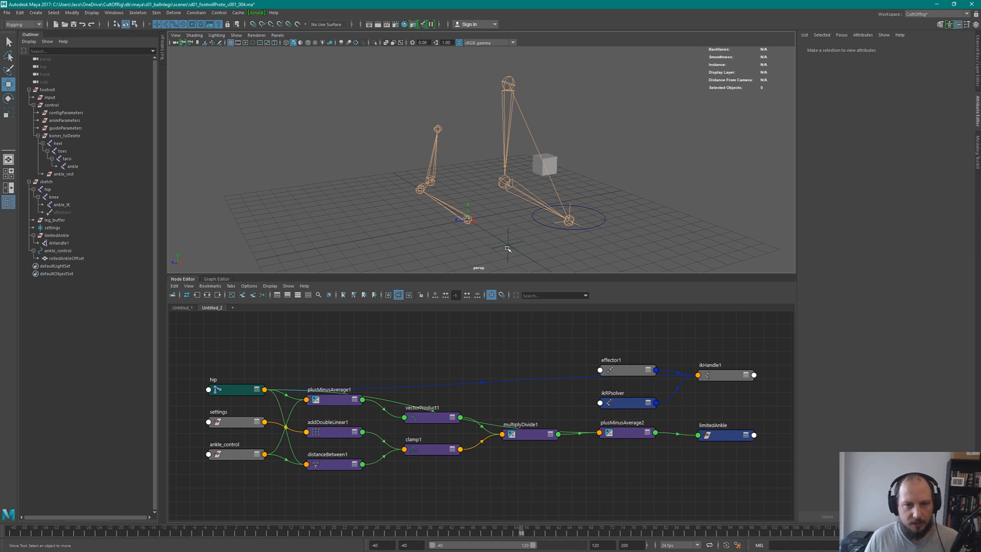
middle_click_drag(548, 195, 553, 171, "alt")
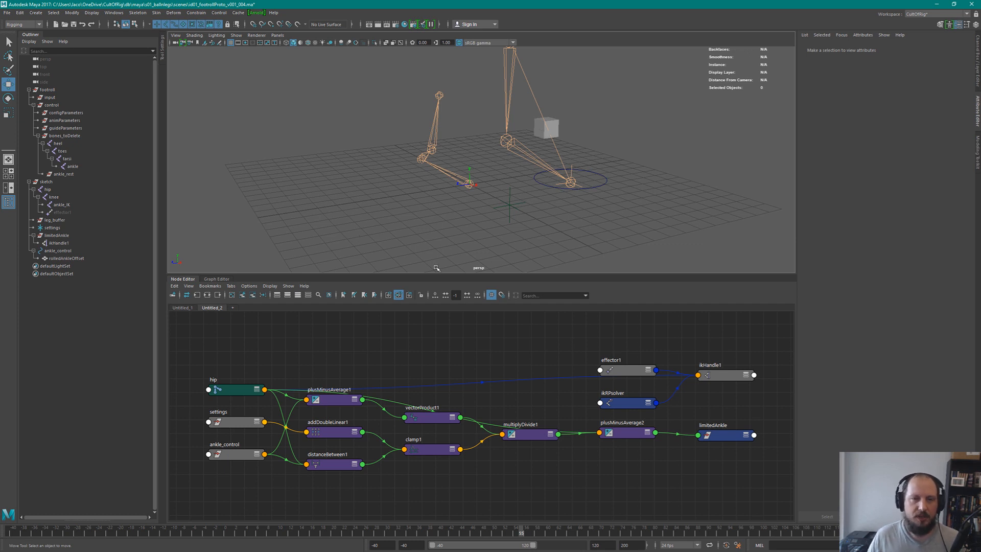
left_click_drag(532, 225, 507, 217, "alt")
left_click(526, 131)
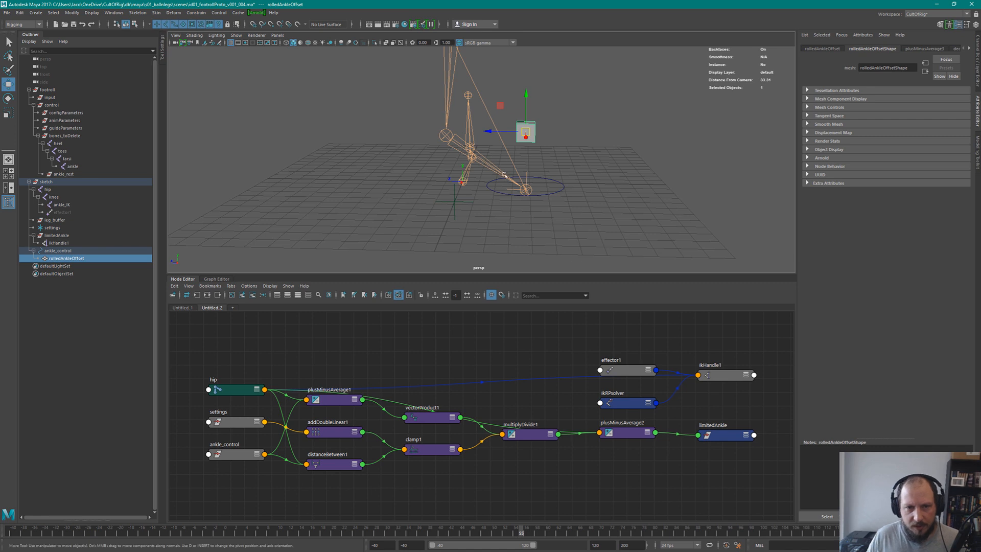
left_click_drag(488, 198, 511, 143, "alt")
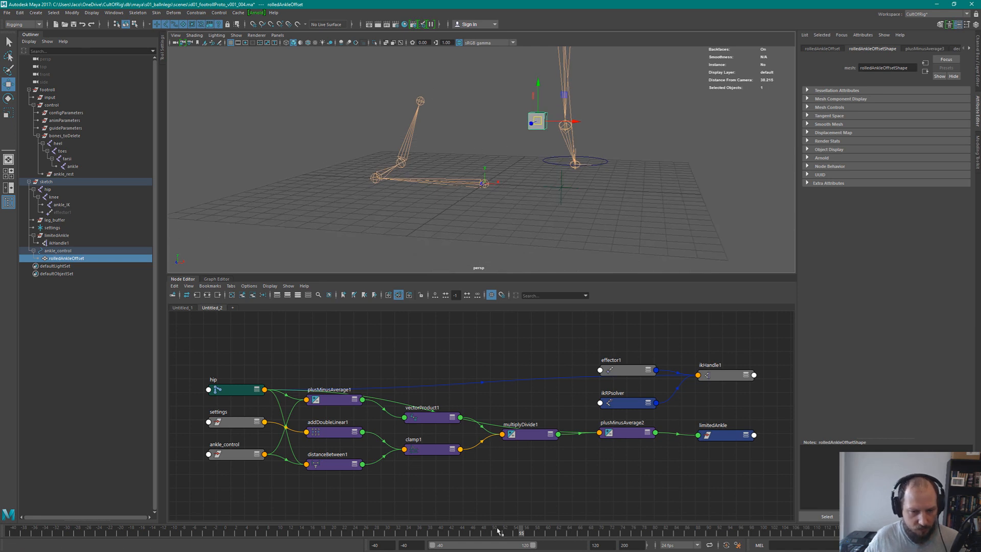
mouse_move(518, 535)
left_mouse_down()
mouse_move(479, 534)
mouse_move(531, 531)
left_mouse_up()
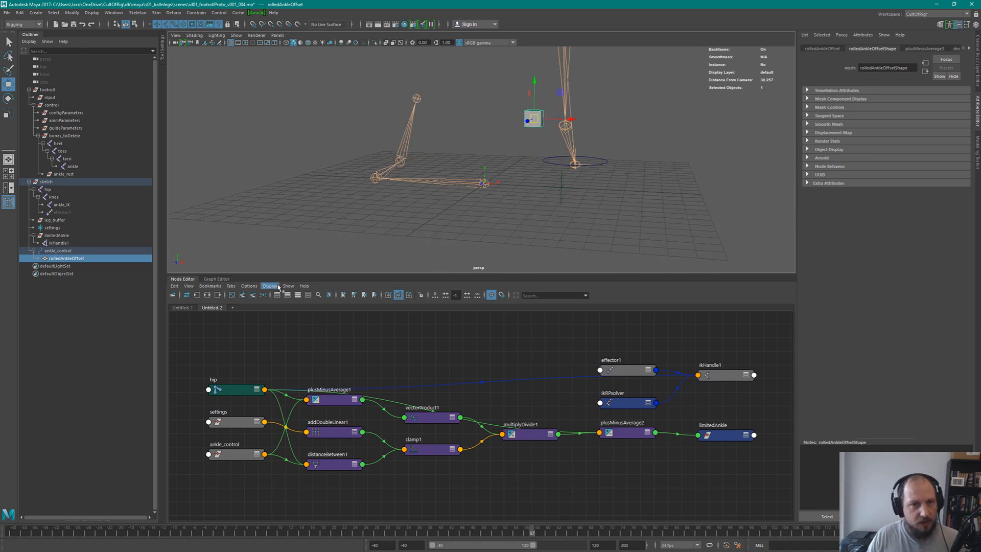
Bring up the Untitled_1 node graph and move the rolledAnkleOffset node farther from plusMinusAverage3
left_click(182, 307)
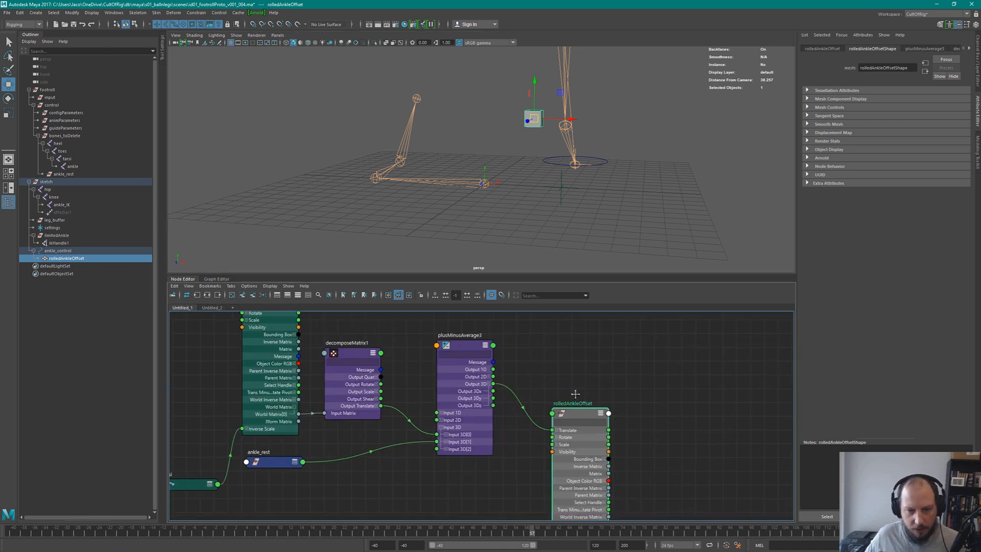
left_click_drag(525, 401, 557, 366)
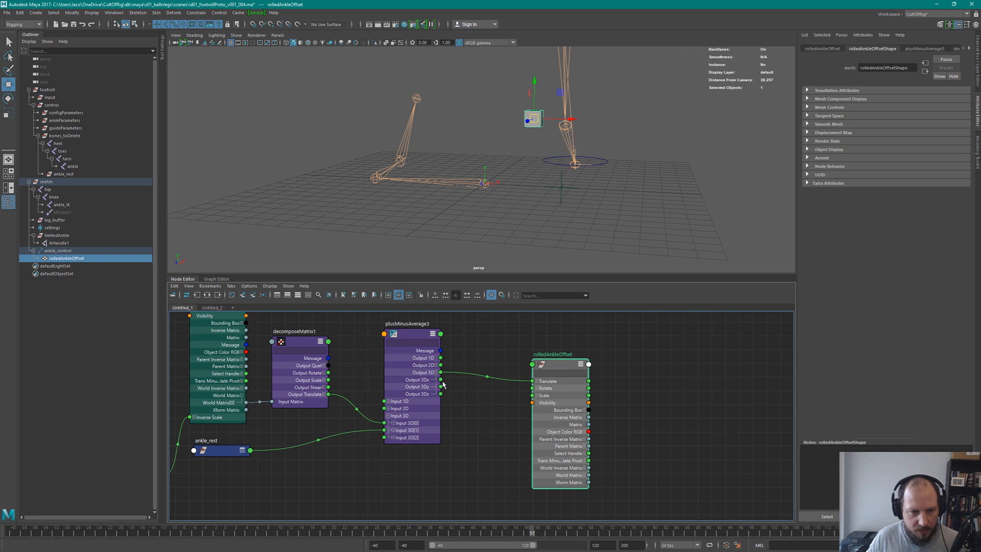
left_click_drag(580, 356, 589, 351)
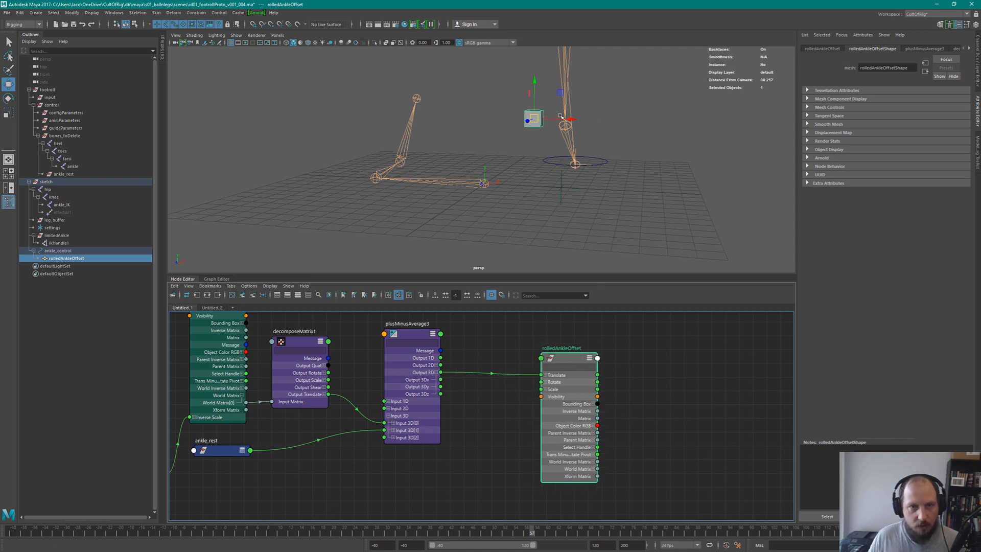
left_click_drag(569, 359, 597, 357)
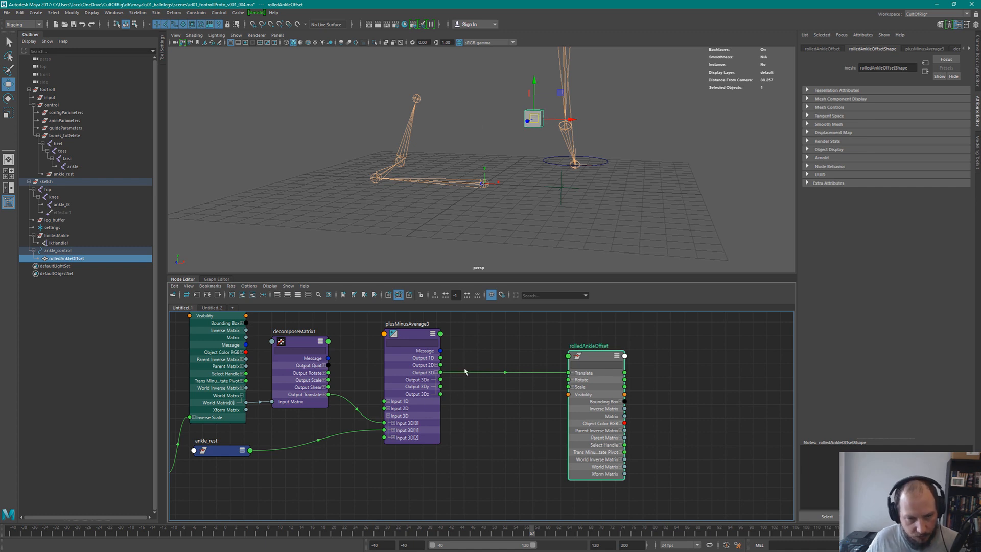
Rewire plusMinusAverage3 to rolledAnkleOffset per axis: Output 3Dx to Translate Z, 3Dy to Translate Y, and 3Dz to Translate X
left_click(572, 372)
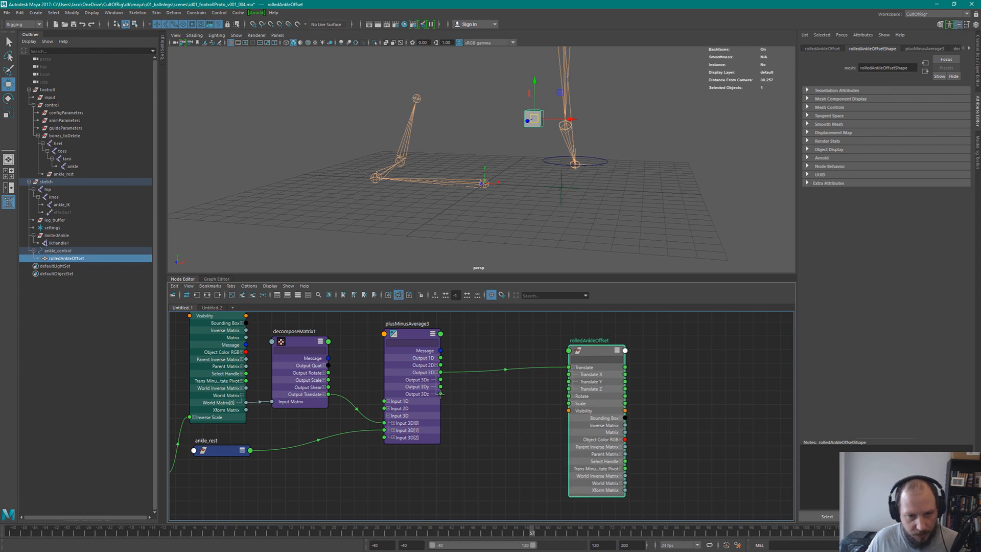
left_click_drag(441, 393, 572, 374)
left_click_drag(511, 169, 540, 160, "alt")
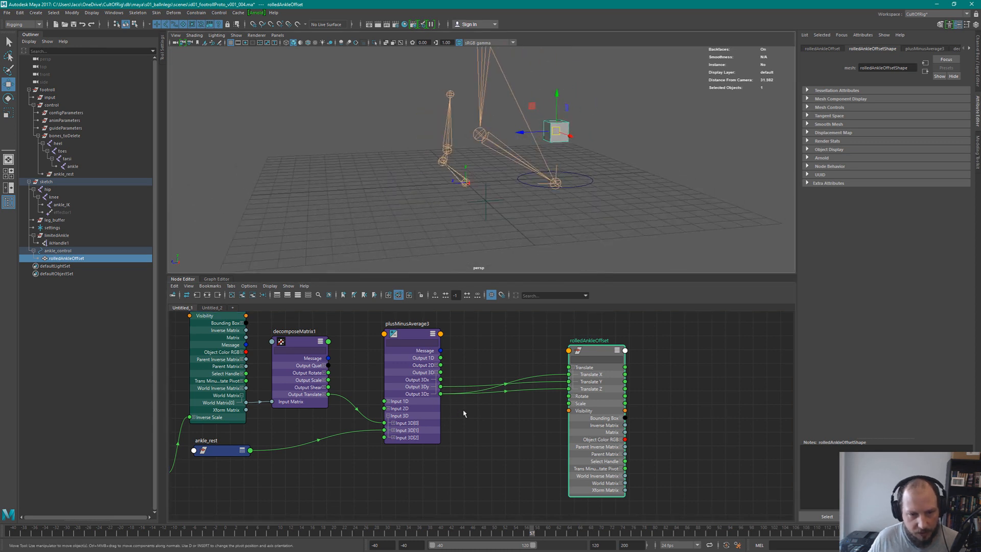
left_click_drag(440, 387, 553, 371)
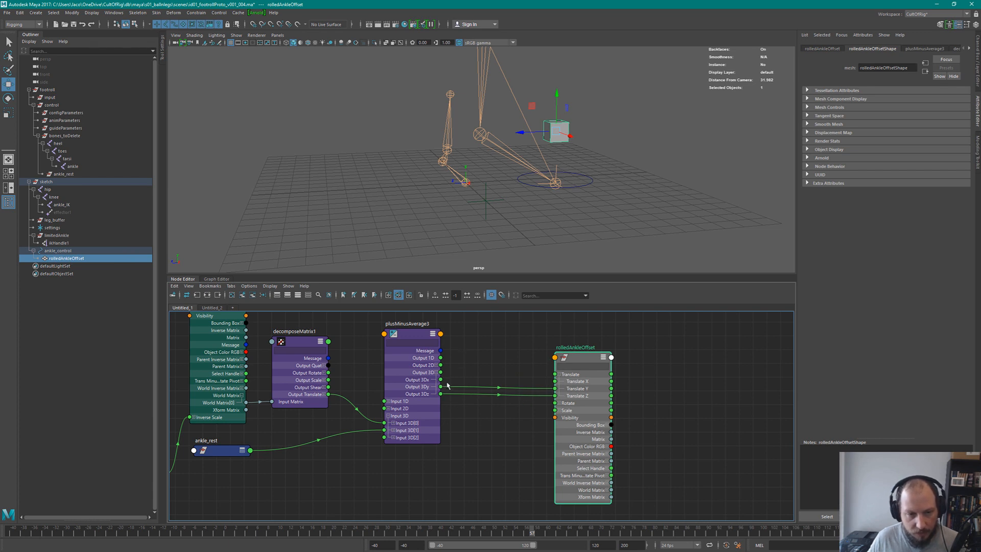
left_click_drag(440, 379, 555, 396)
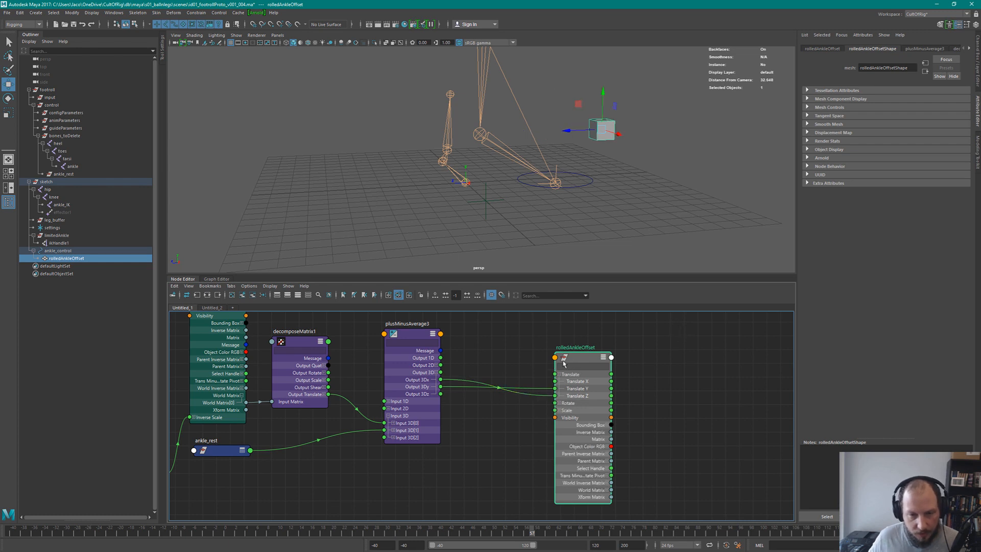
left_click_drag(457, 390, 556, 380)
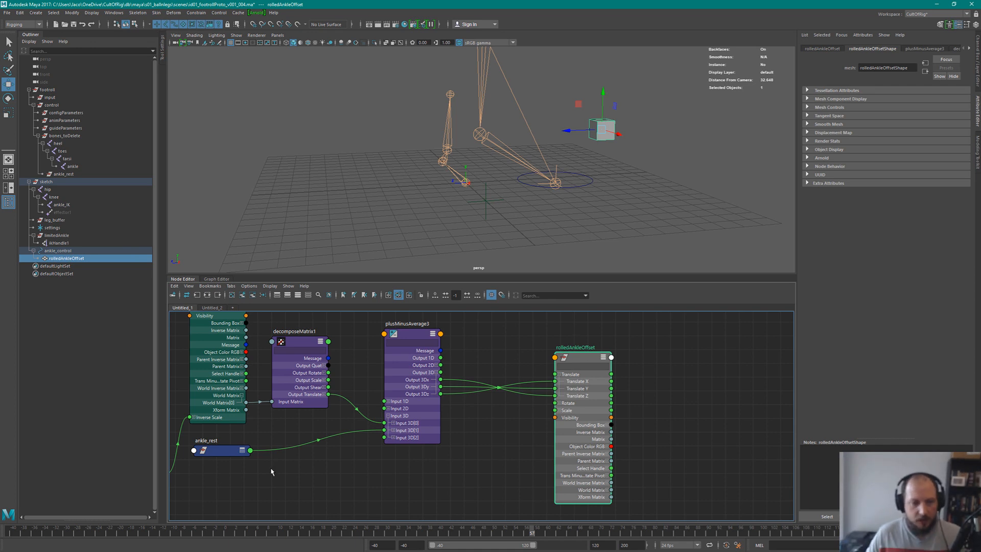
Scrub through the foot roll animation and examine how rolledAnkleOffset moves with the swapped axes
left_click_drag(31, 532, 403, 485)
mouse_move(577, 180)
left_mouse_down("alt")
mouse_move(664, 163)
mouse_move(557, 135)
mouse_move(560, 173)
left_mouse_up("alt")
left_click_drag(185, 534, 252, 526)
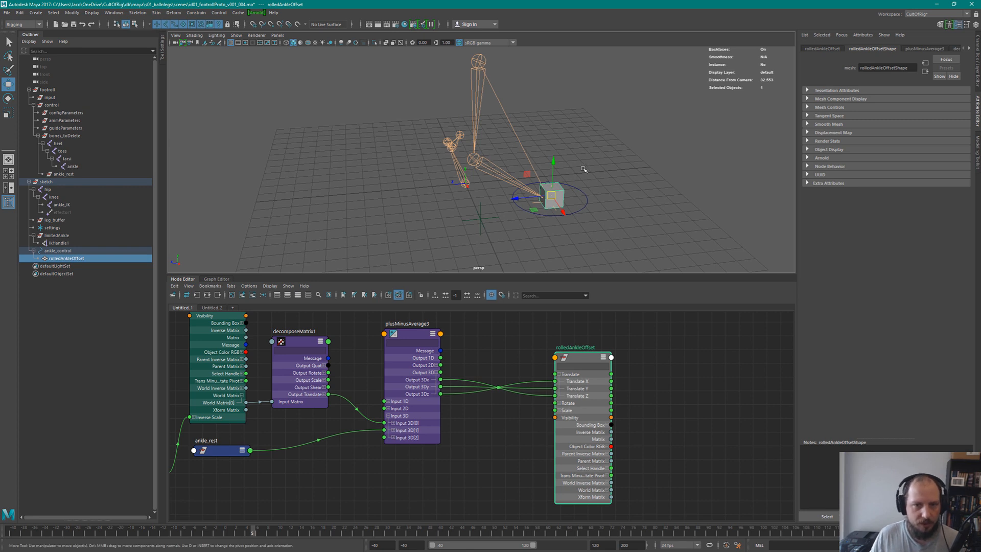
left_click_drag(591, 193, 634, 179, "alt")
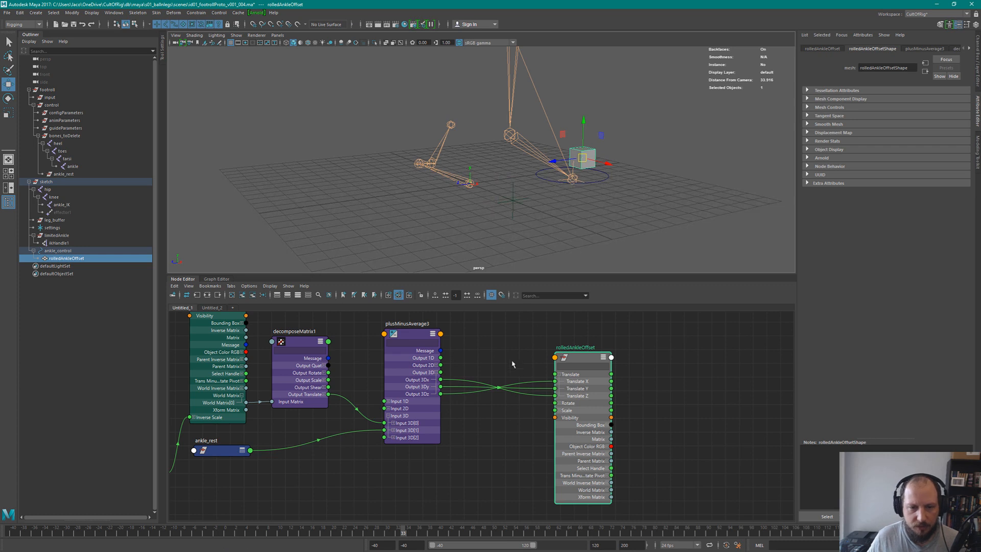
Create a multDoubleLinear node, place it between plusMinusAverage3 and rolledAnkleOffset, and show its input and output attributes
left_click_drag(584, 354, 506, 347)
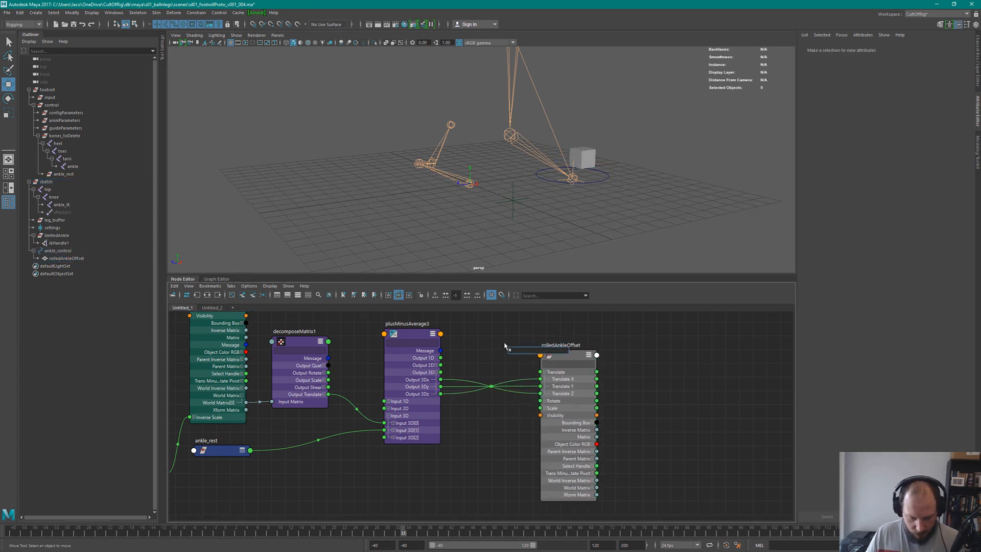
type("mult")
key("Down")
key("Down")
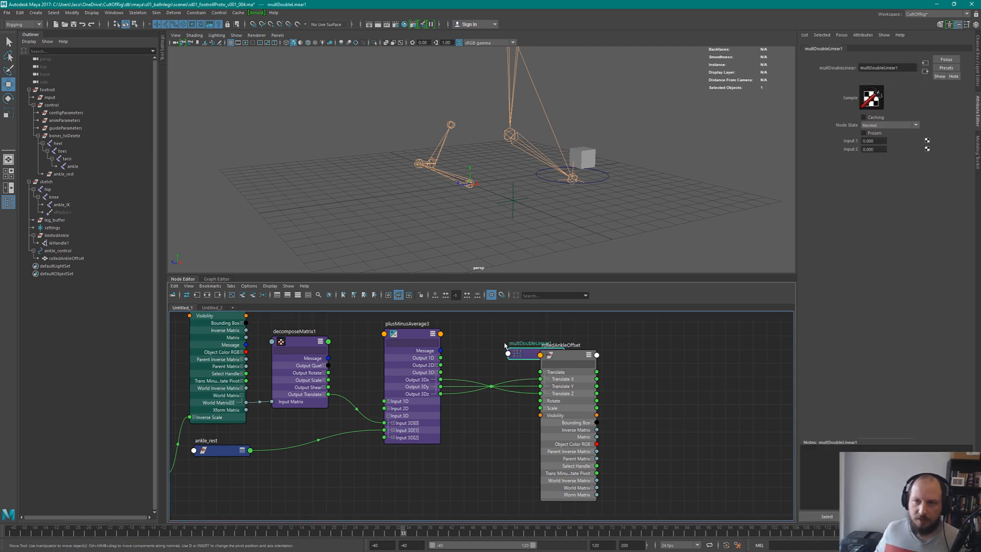
left_click_drag(577, 356, 618, 353)
left_click_drag(539, 357, 507, 356)
key("3")
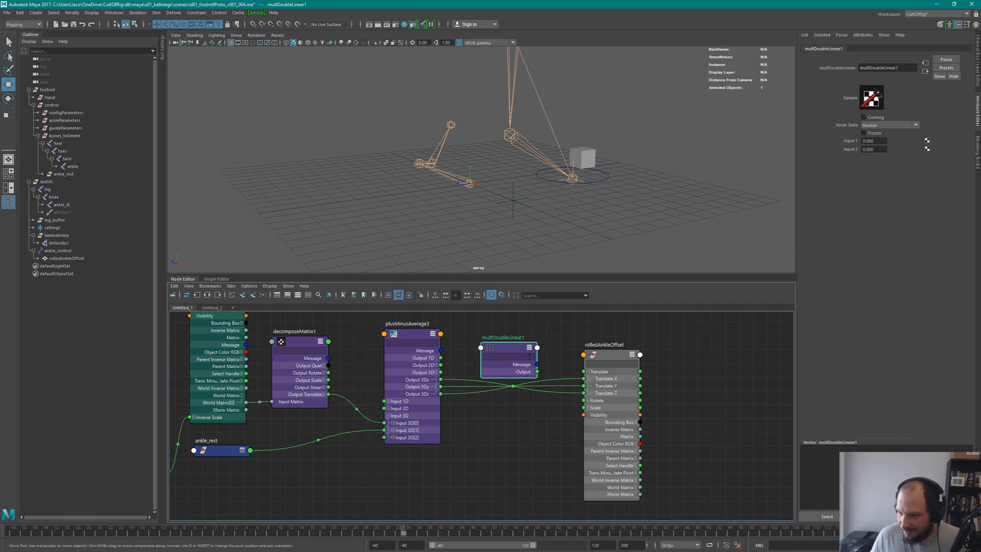
key("4")
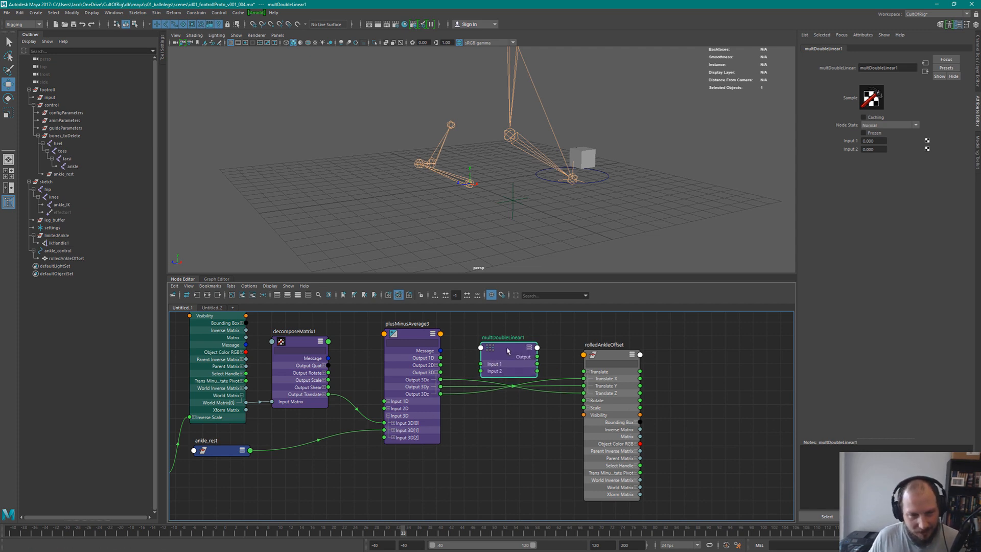
Position multDoubleLinear1 above the existing connections and connect plusMinusAverage3's Output 3Dx to its Input 1
left_click_drag(508, 351, 492, 416)
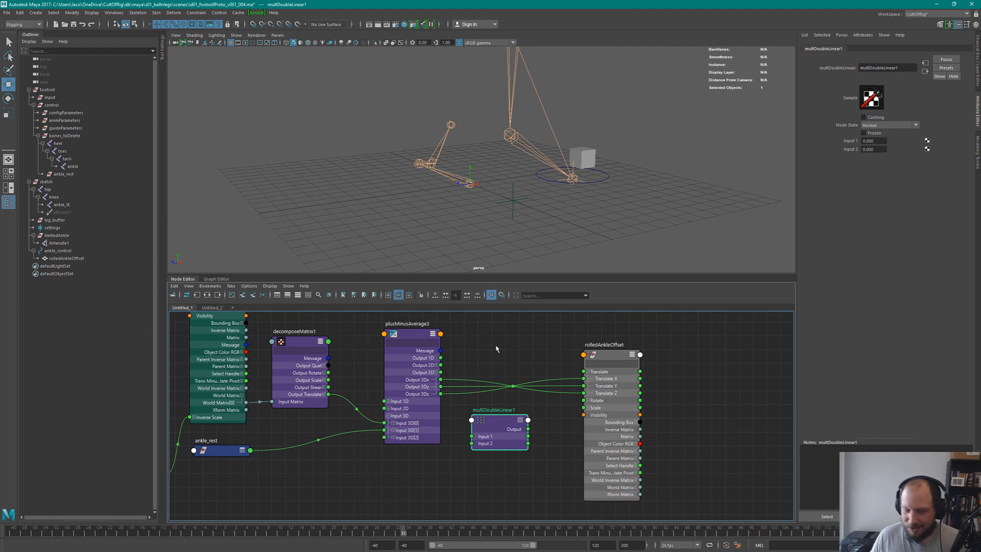
left_click_drag(498, 426, 501, 347)
scroll(532, 436, "up", 4)
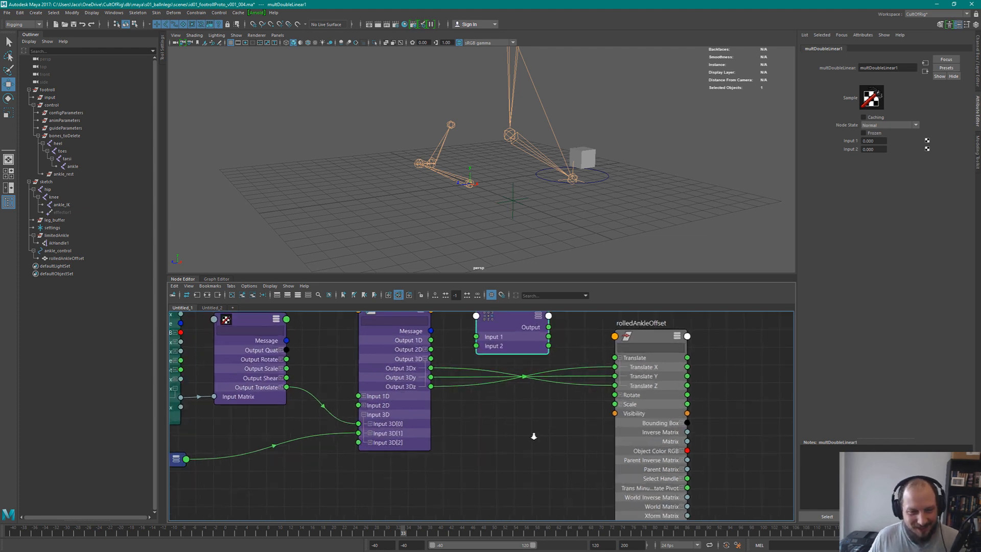
middle_click_drag(505, 315, 498, 392, "alt")
left_click_drag(498, 385, 502, 369)
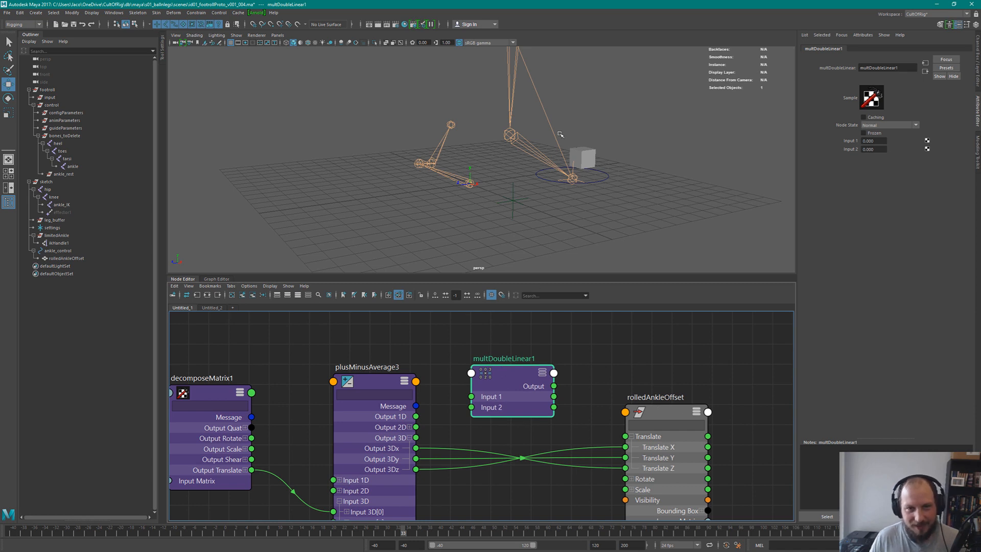
left_click(456, 430)
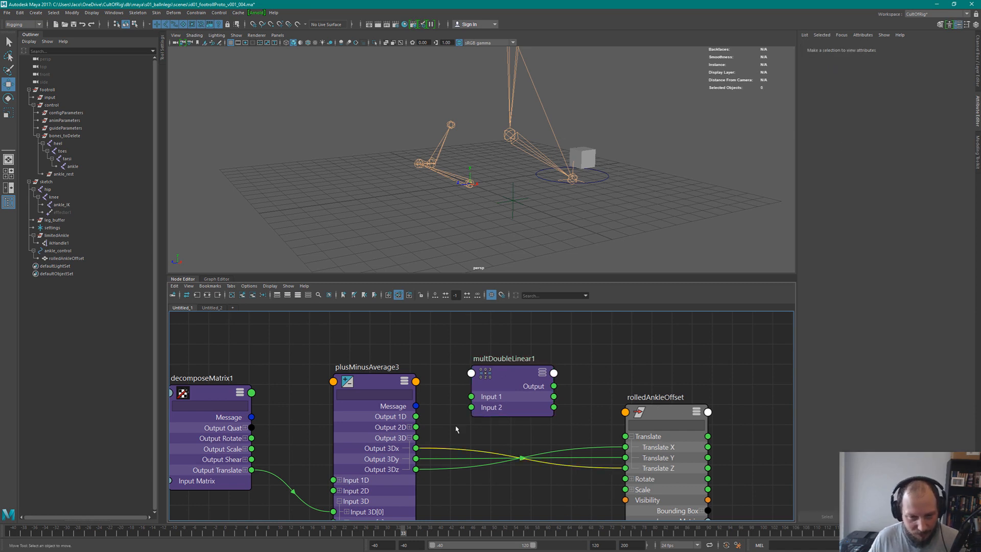
left_click_drag(418, 448, 493, 400)
middle_click_drag(536, 382, 530, 334, "alt")
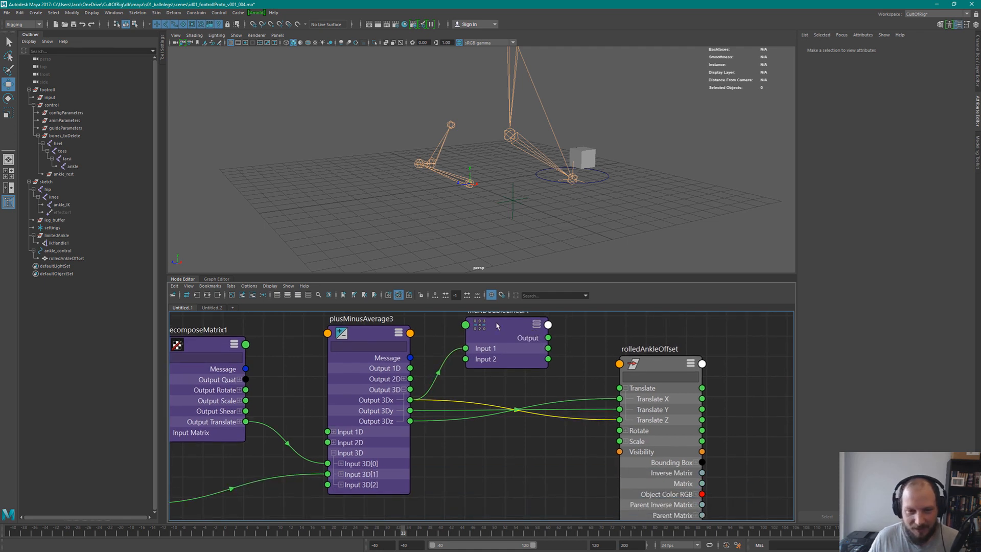
Place multDoubleLinear1 below the connection lines and connect its Output to rolledAnkleOffset's Translate Z
left_click_drag(497, 326, 498, 453)
middle_click_drag(520, 425, 501, 384, "alt")
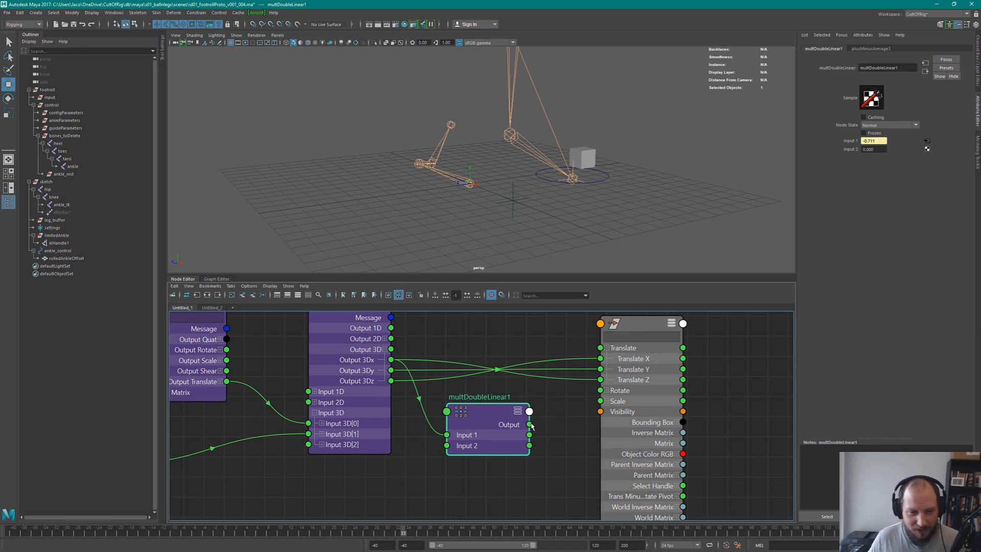
left_click_drag(530, 425, 601, 379)
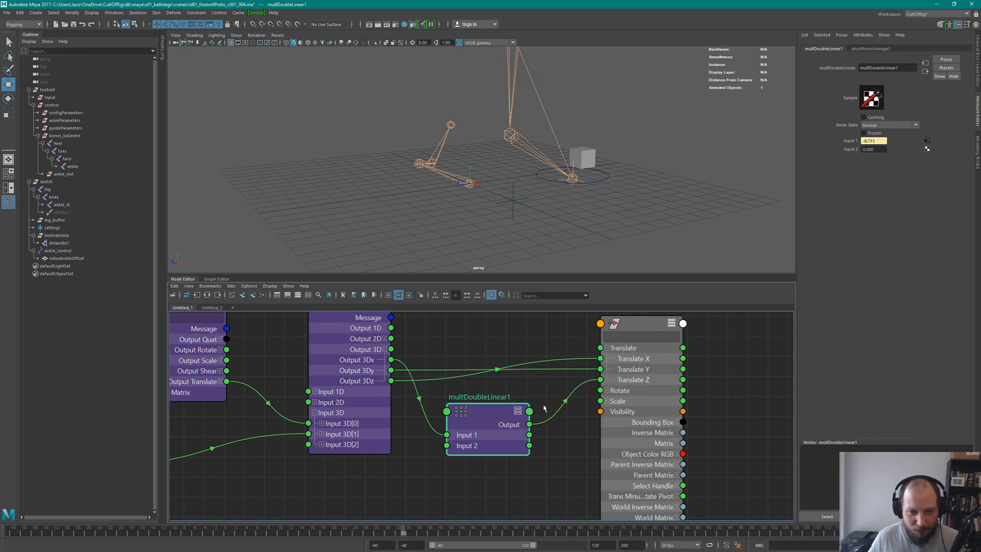
left_click_drag(489, 394, 493, 387)
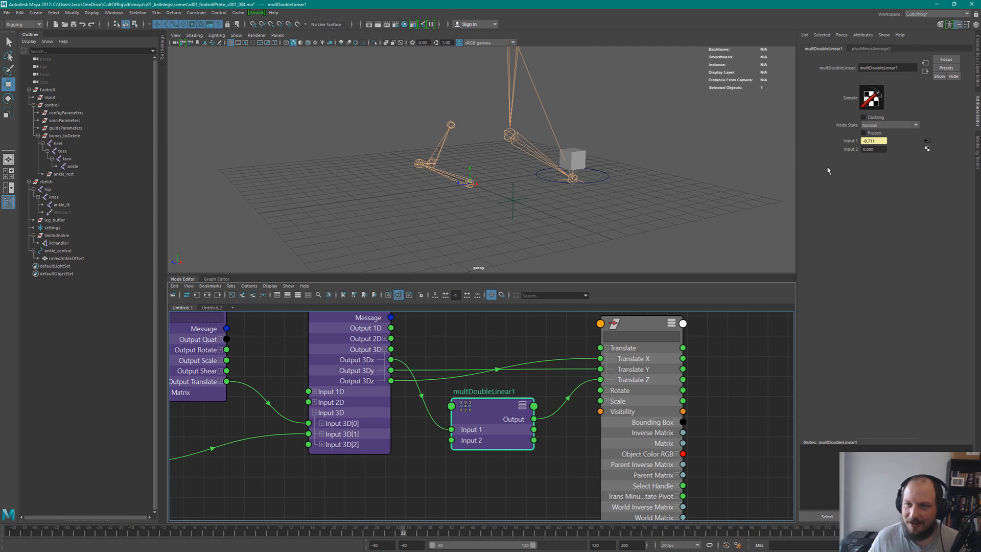
Set Input 2 of multDoubleLinear1 to -1 to invert the Z offset
left_click_drag(877, 149, 861, 149)
type("-1")
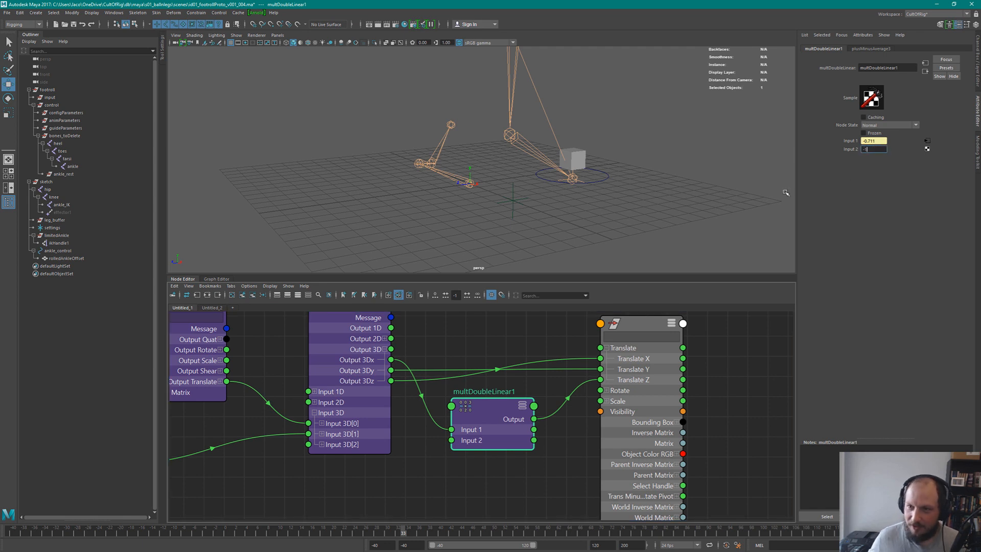
key("Return")
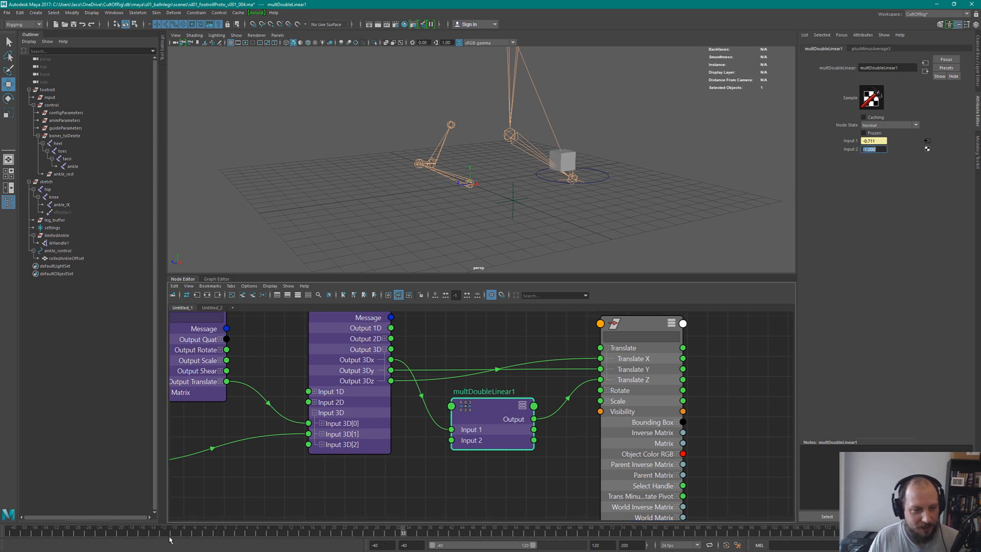
Scrub through the foot roll animation and examine from the side how rolledAnkleOffset moves with the inverted axis
left_click_drag(110, 537, 527, 527)
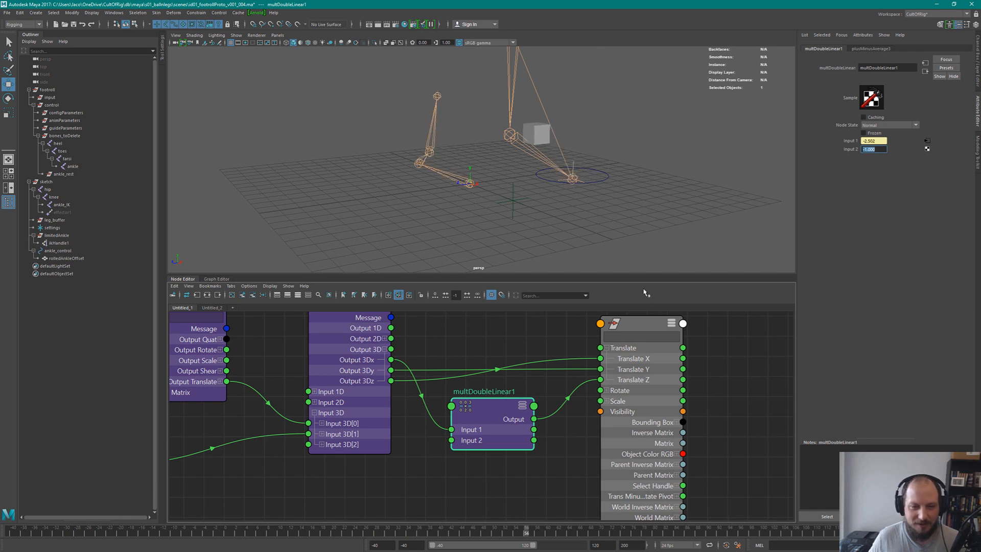
left_click_drag(583, 174, 577, 156, "alt")
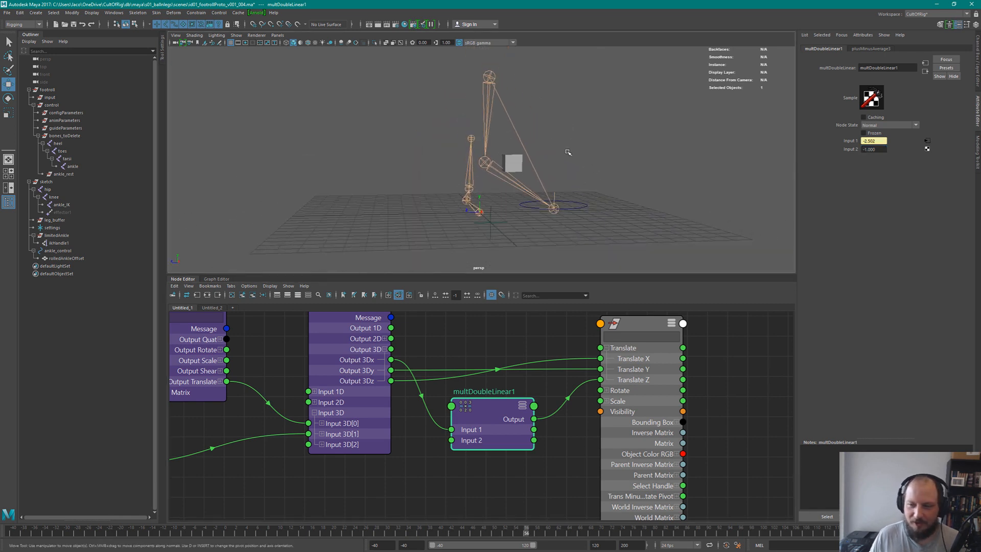
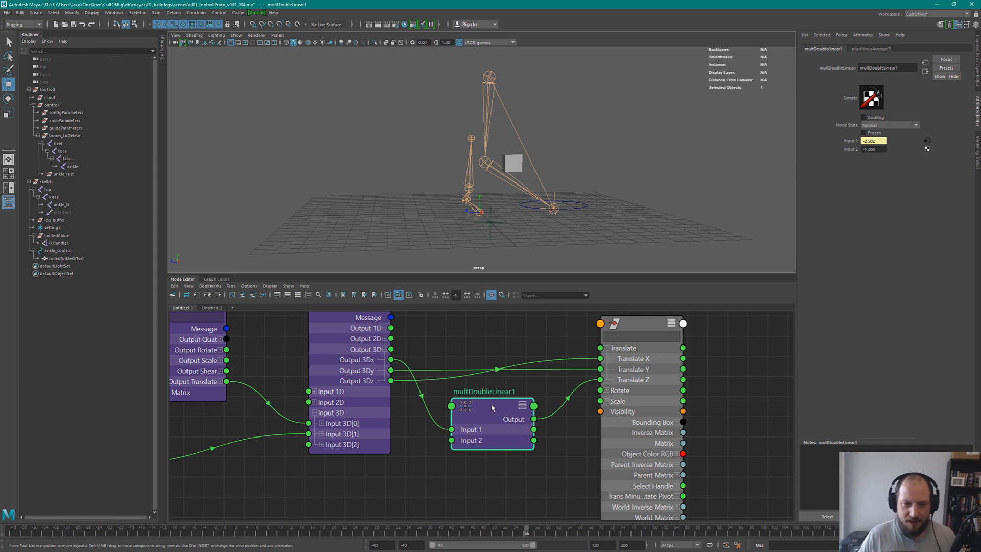
left_click_drag(493, 408, 491, 397)
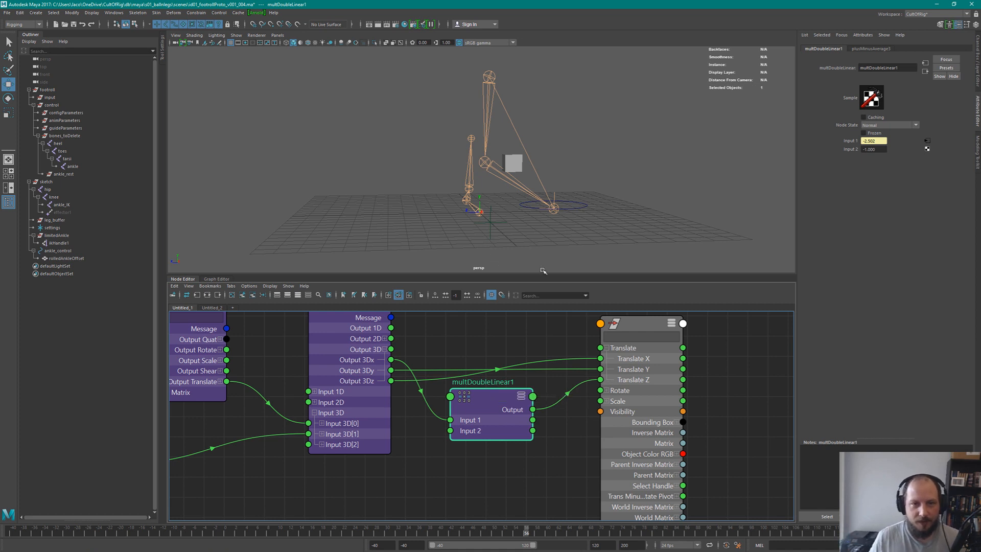
middle_click_drag(485, 357, 511, 424, "alt")
scroll(492, 377, "down", 2)
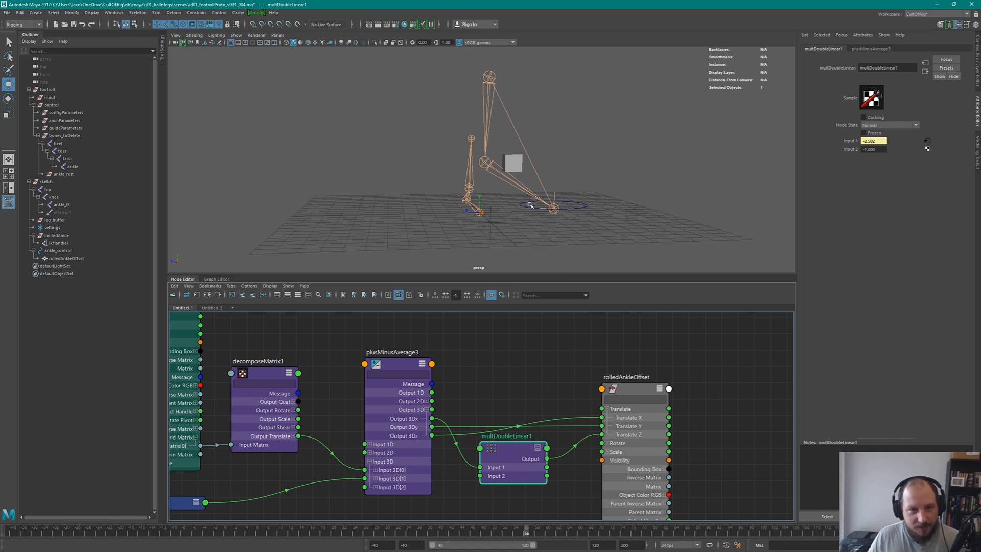
Move ankle_control down, scrub the foot roll to test how rolledAnkleOffset follows, and undo a second trial move of the control
left_click(557, 207)
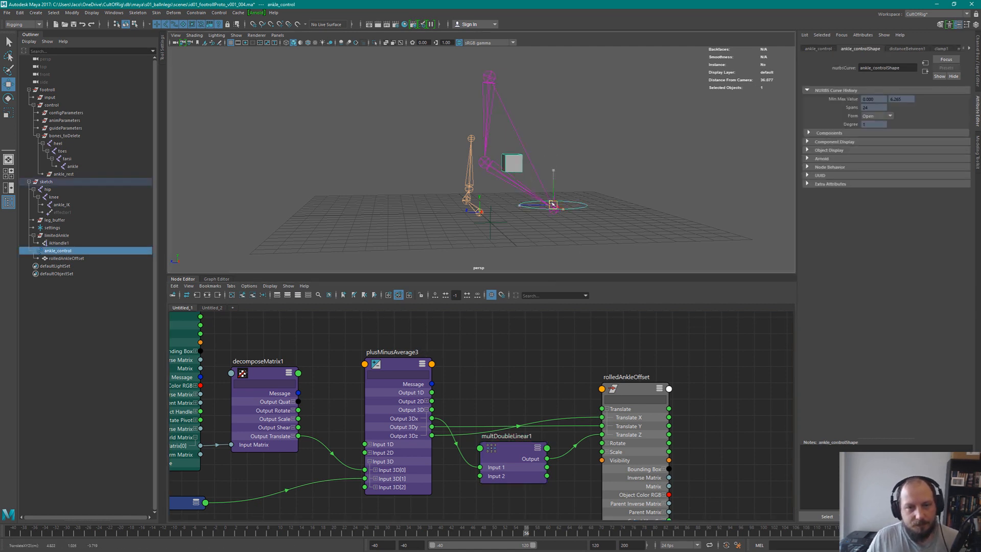
mouse_move(551, 203)
left_mouse_down()
mouse_move(513, 158)
mouse_move(542, 219)
left_mouse_up()
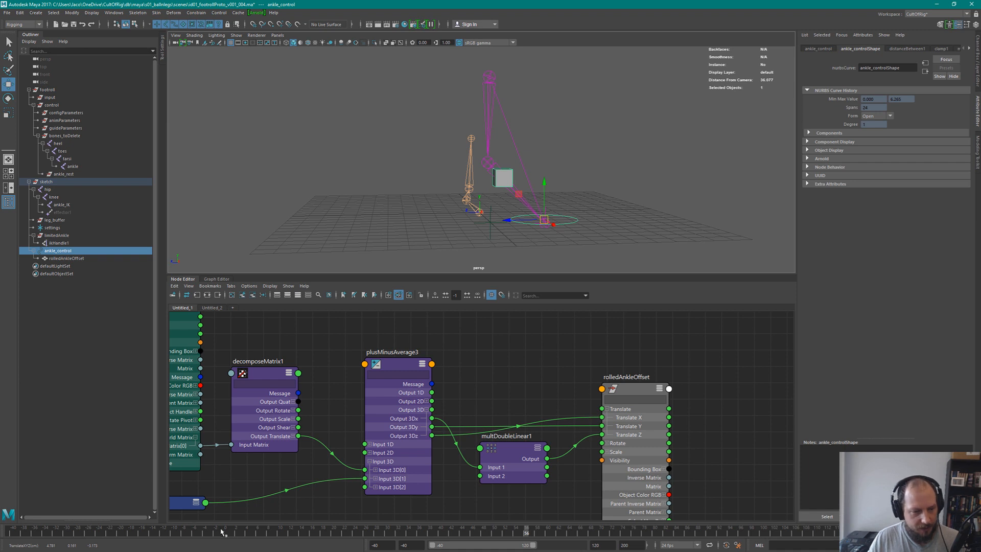
left_click_drag(221, 529, 500, 529)
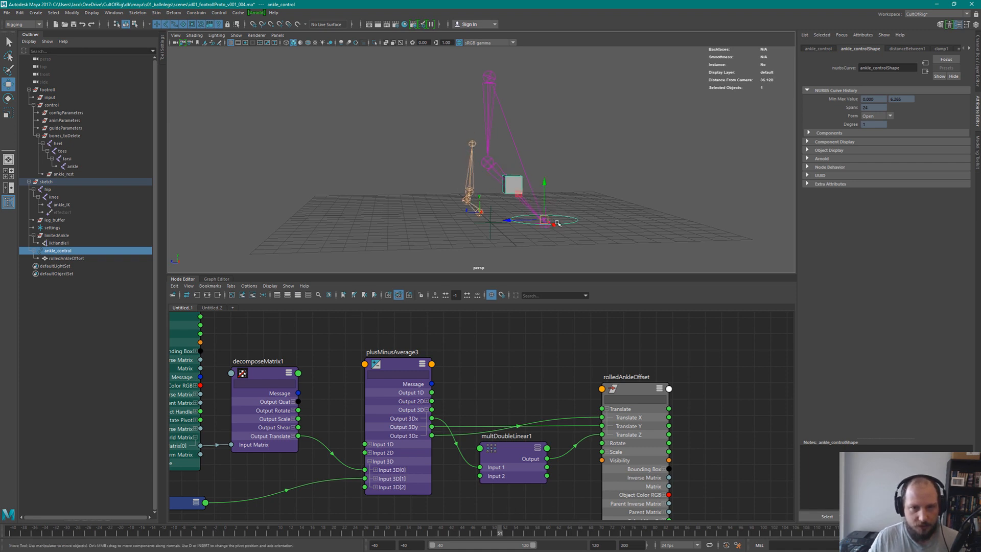
mouse_move(545, 219)
left_mouse_down()
mouse_move(528, 279)
mouse_move(542, 211)
left_mouse_up()
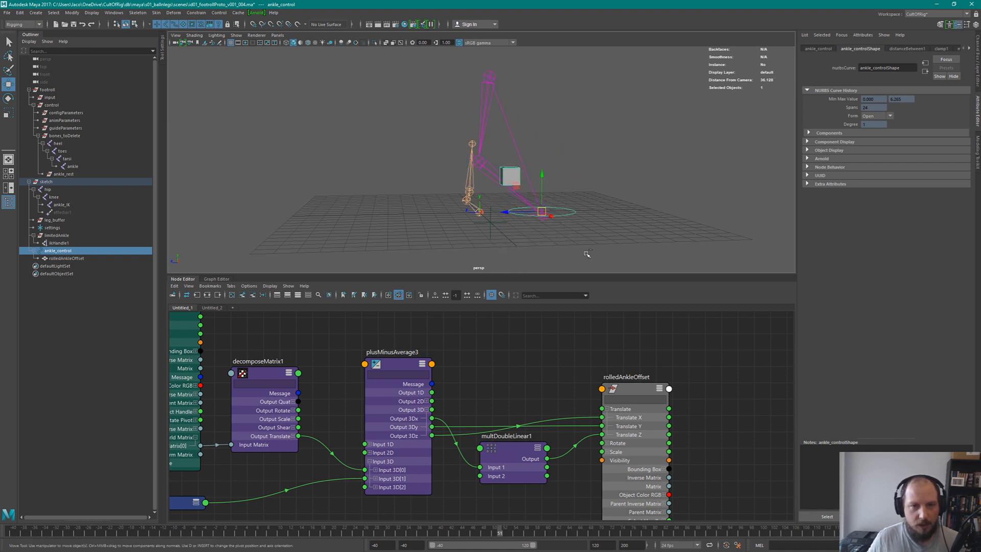
key("ctrl+z")
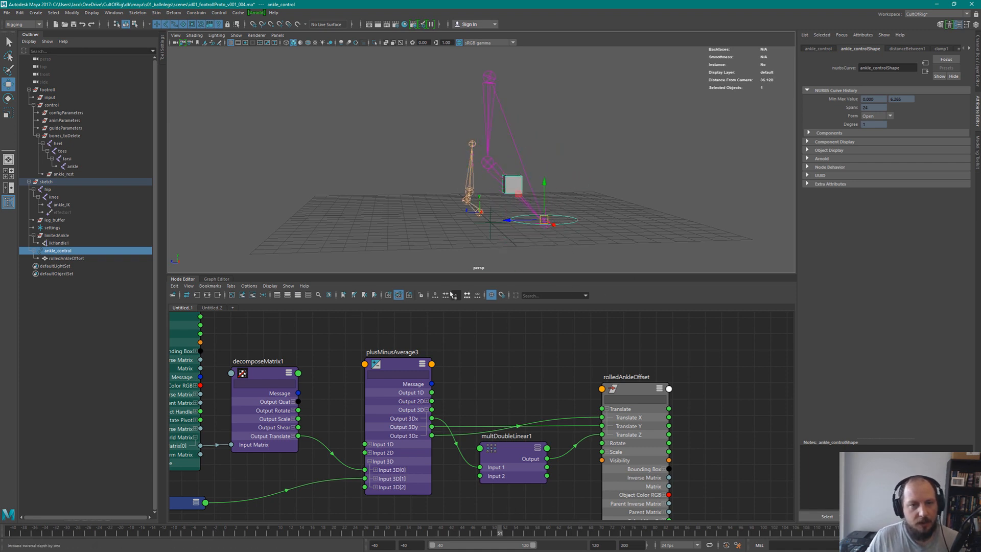
left_click(73, 259)
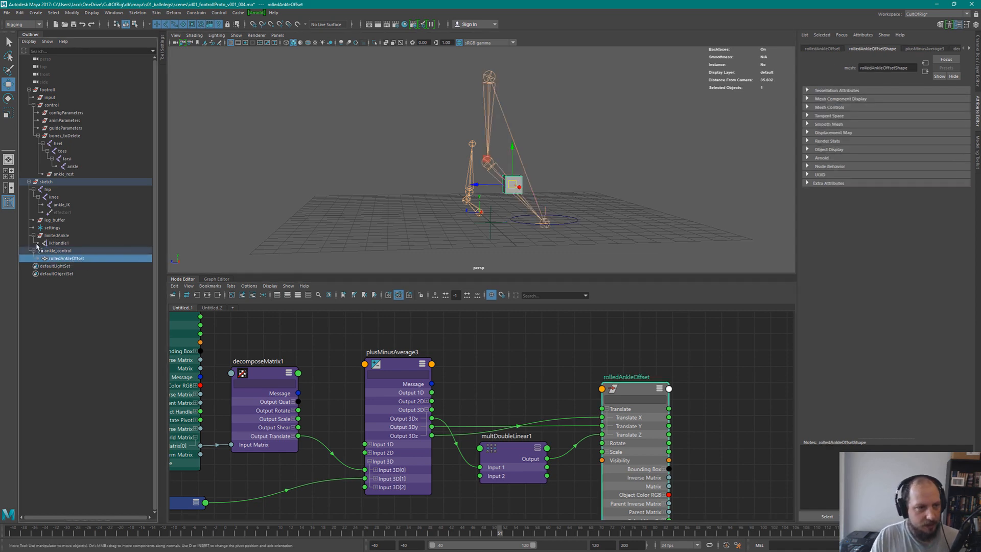
double_click(83, 260)
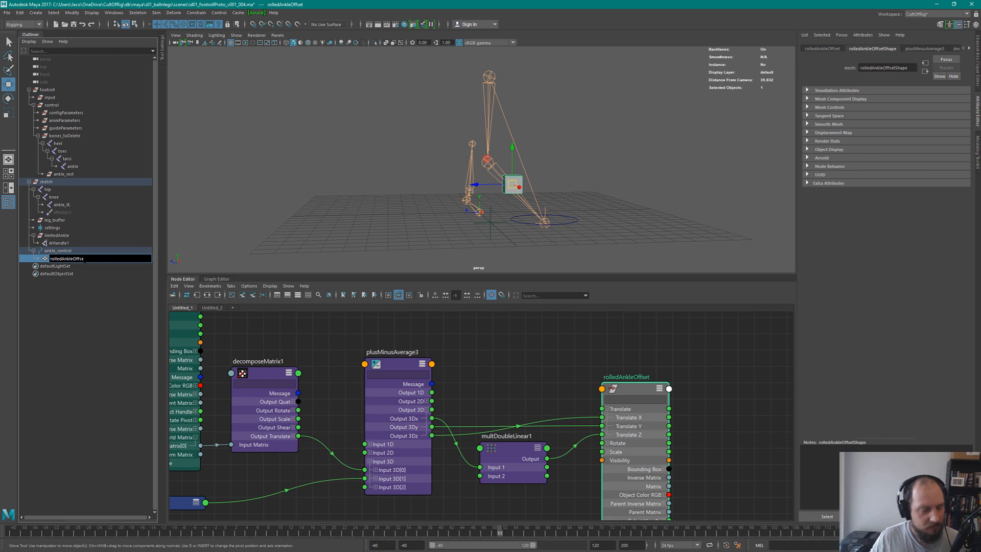
key("Return")
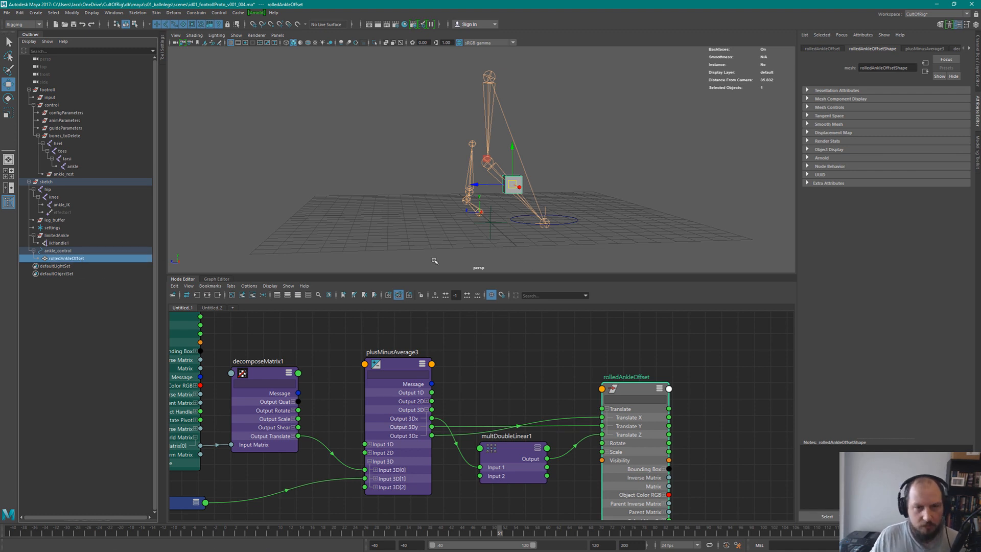
left_click(602, 227)
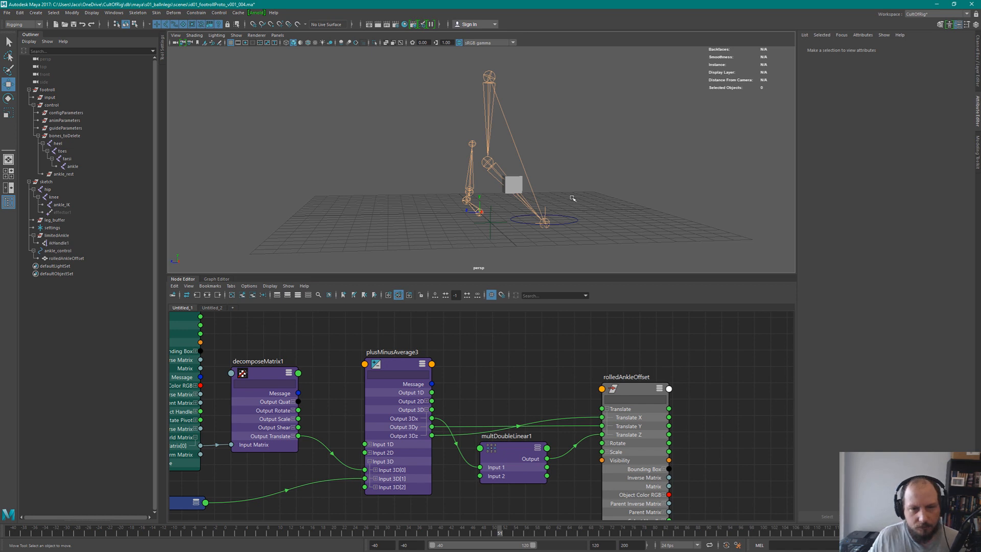
Select limitedAnkle, the parent of ikHandle1, and bring up the Untitled_2 node graph containing its network
left_click(56, 244)
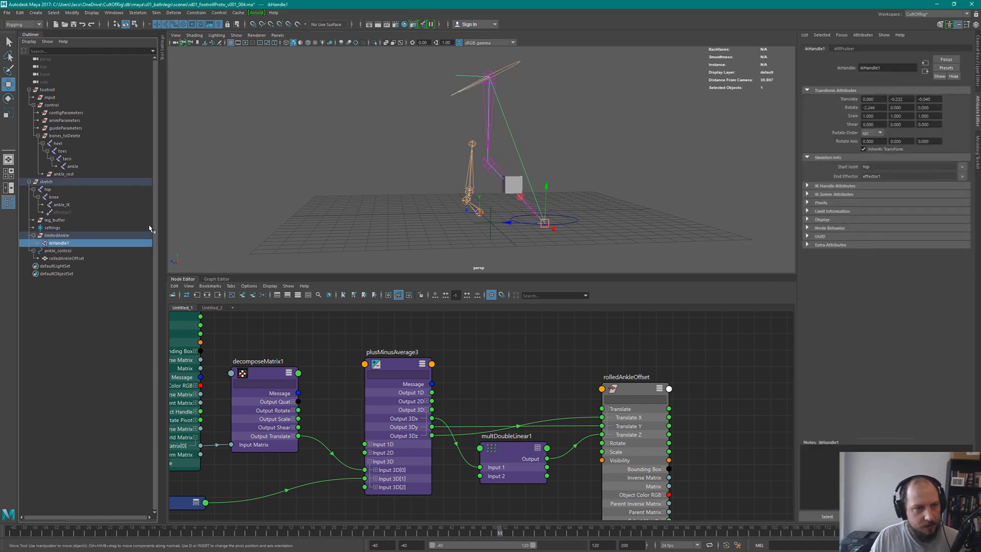
left_click(60, 236)
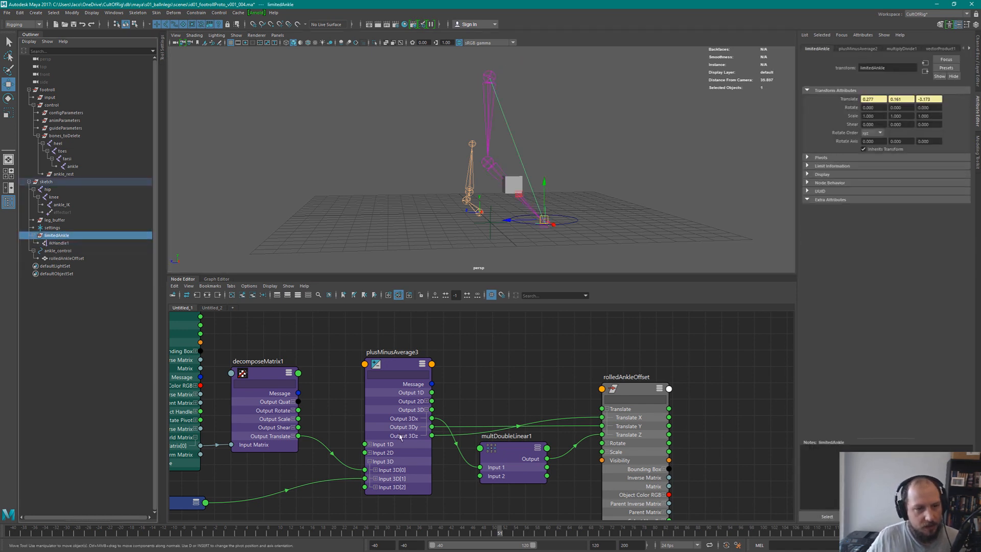
scroll(551, 352, "down", 5)
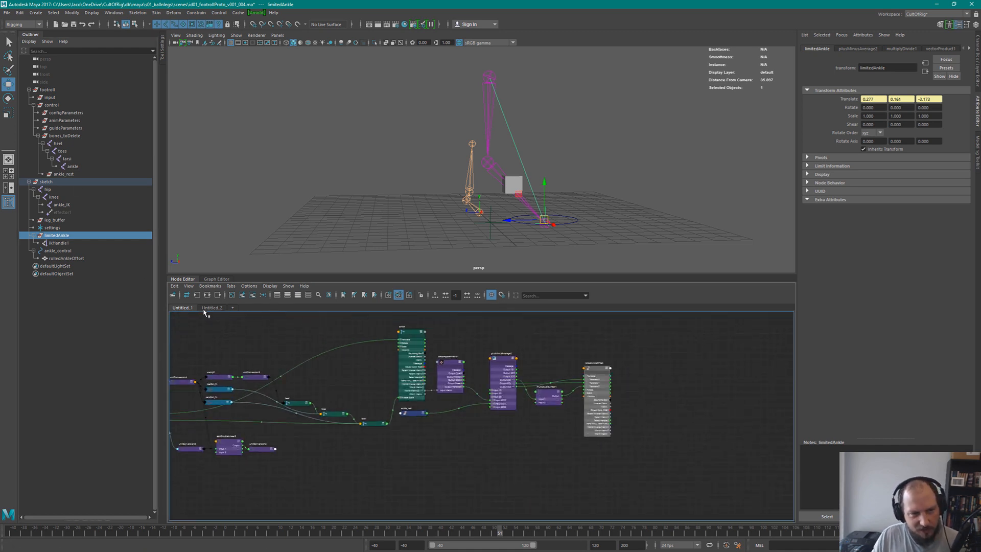
left_click(212, 307)
left_click_drag(725, 432, 722, 433)
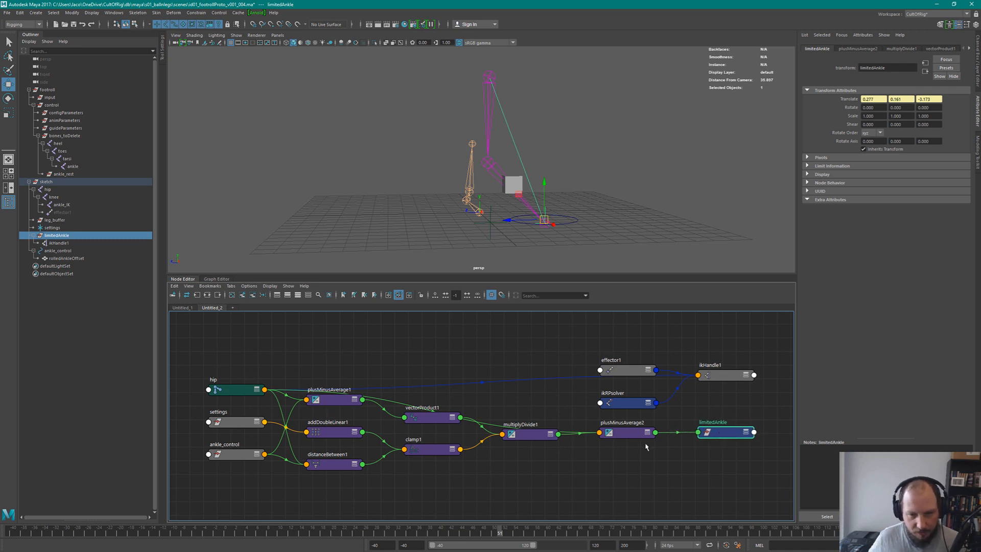
Spread out the limitedAnkle network by moving multiplyDivide1 down, hip up, and the settings and ankle_control nodes down
middle_click_drag(646, 447, 599, 435, "alt")
left_click(475, 425)
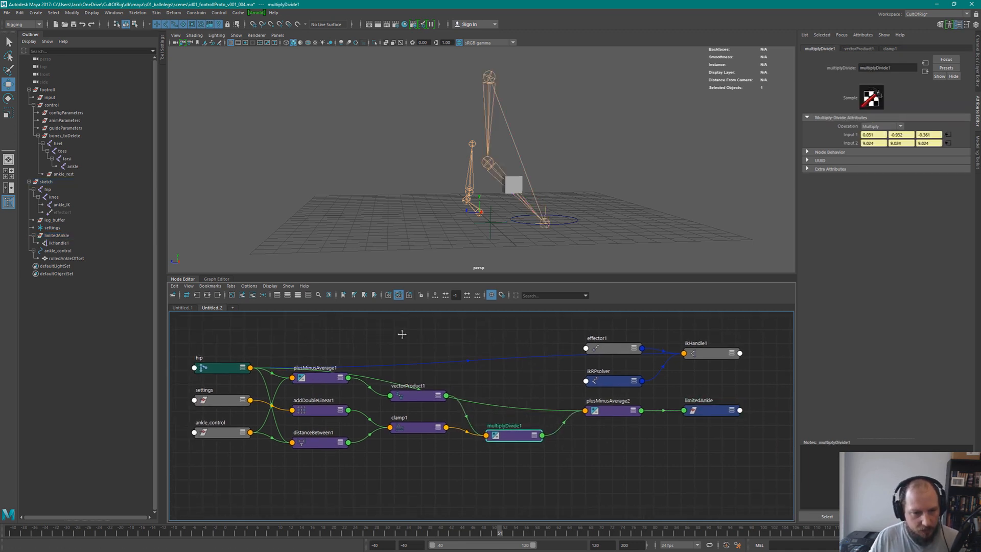
middle_click_drag(341, 406, 399, 419, "alt")
left_click_drag(632, 415, 630, 411)
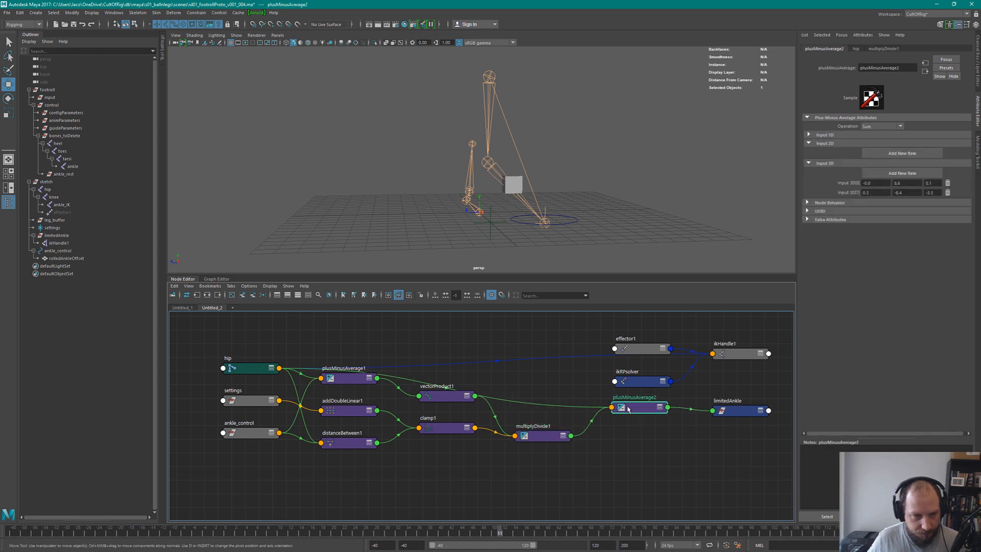
left_click_drag(250, 368, 249, 340)
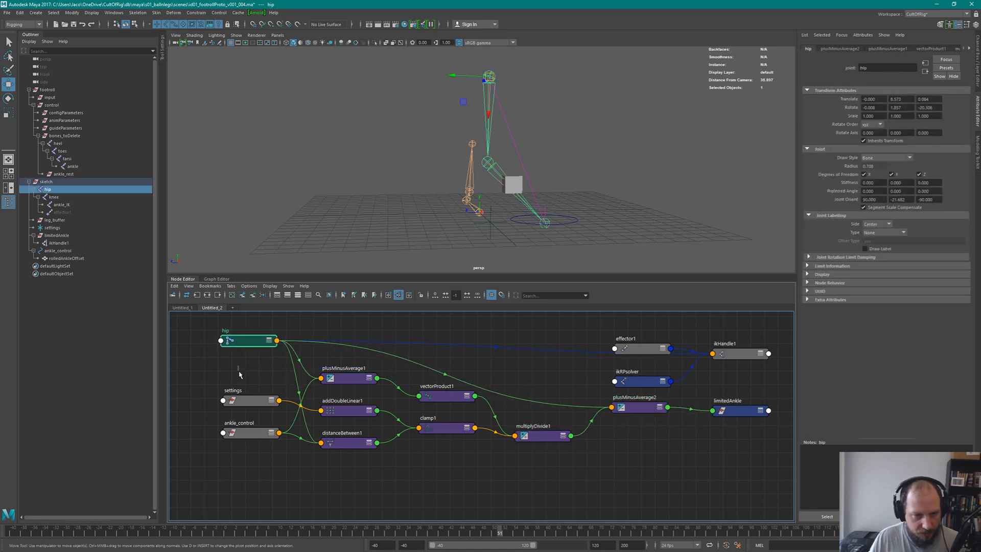
left_click_drag(239, 374, 245, 455)
left_click_drag(244, 400, 241, 431)
left_click(240, 406)
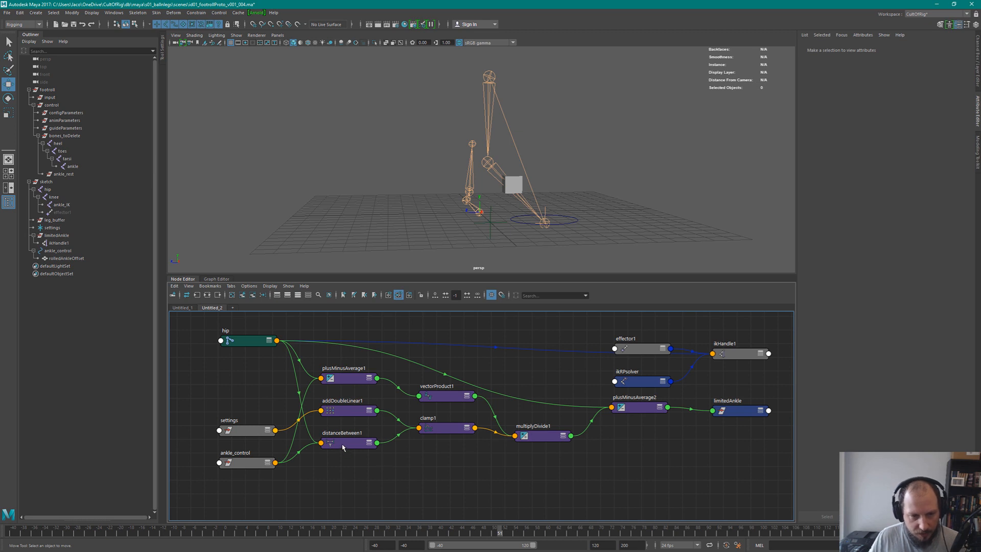
Line up distanceBetween1 with ankle_control in the node graph and check the transforms of limitedAnkle and ankle_control
left_click_drag(345, 447, 351, 465)
left_click_drag(219, 468, 294, 460)
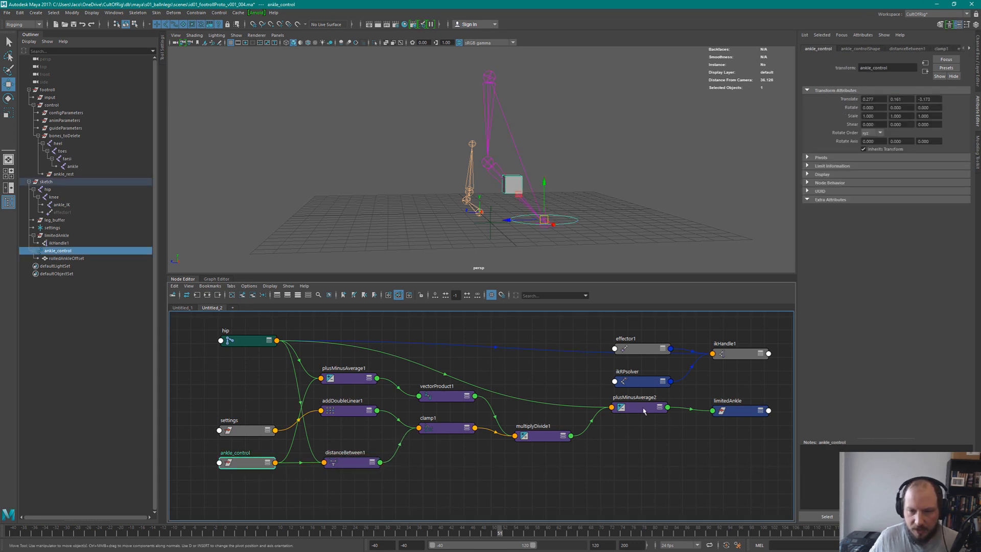
left_click_drag(743, 409, 739, 407)
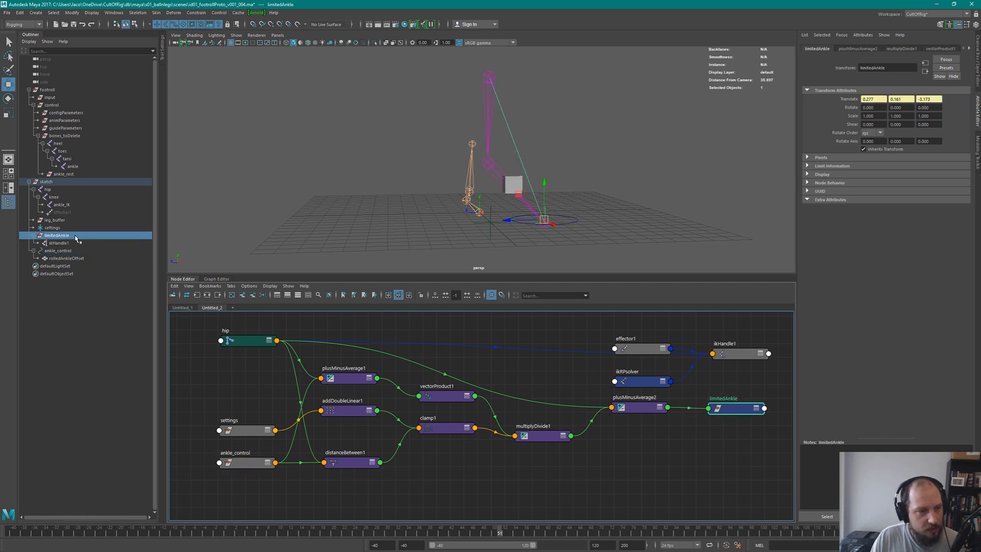
left_click(242, 463)
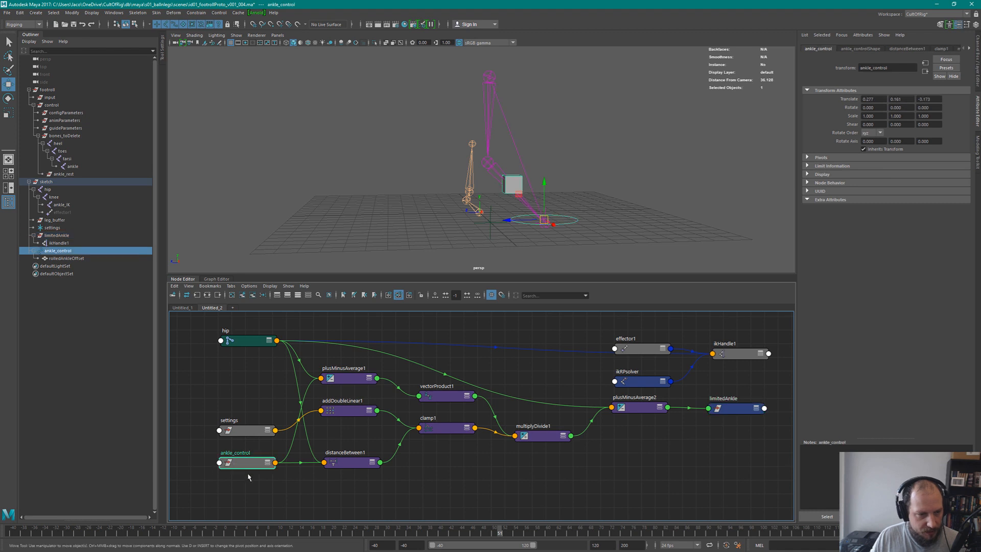
Add rolledAnkleOffset to the leg node graph below ankle_control and remove its shape node from the graph
left_click(72, 259)
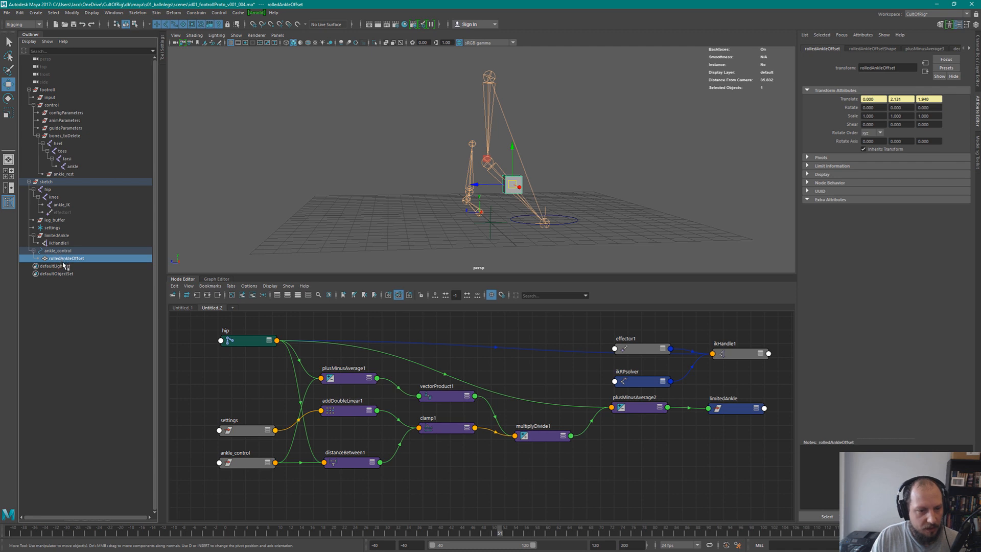
middle_click_drag(267, 390, 391, 373, "alt")
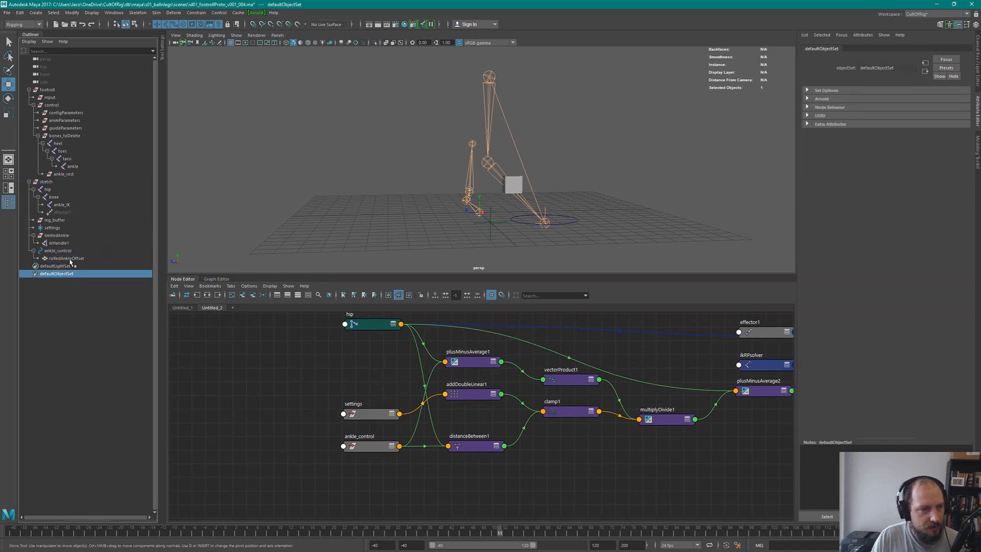
middle_click_drag(204, 352, 277, 448)
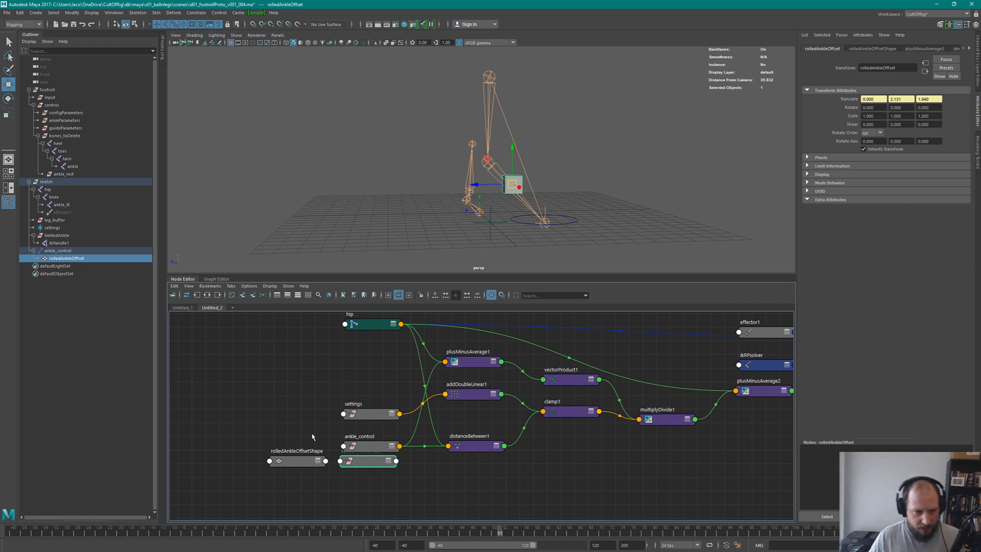
left_click_drag(326, 477, 310, 495)
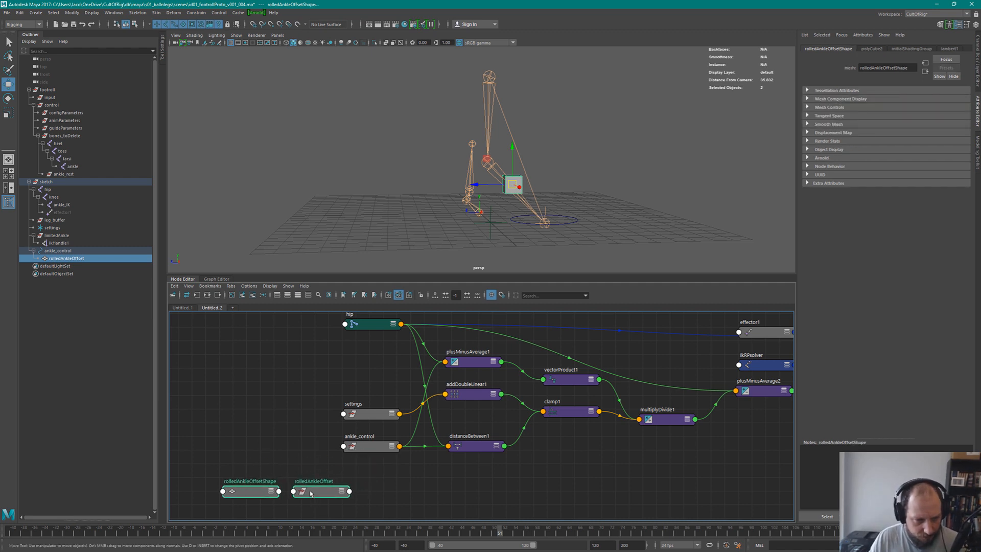
left_click(254, 508)
left_click(264, 492)
key("minus")
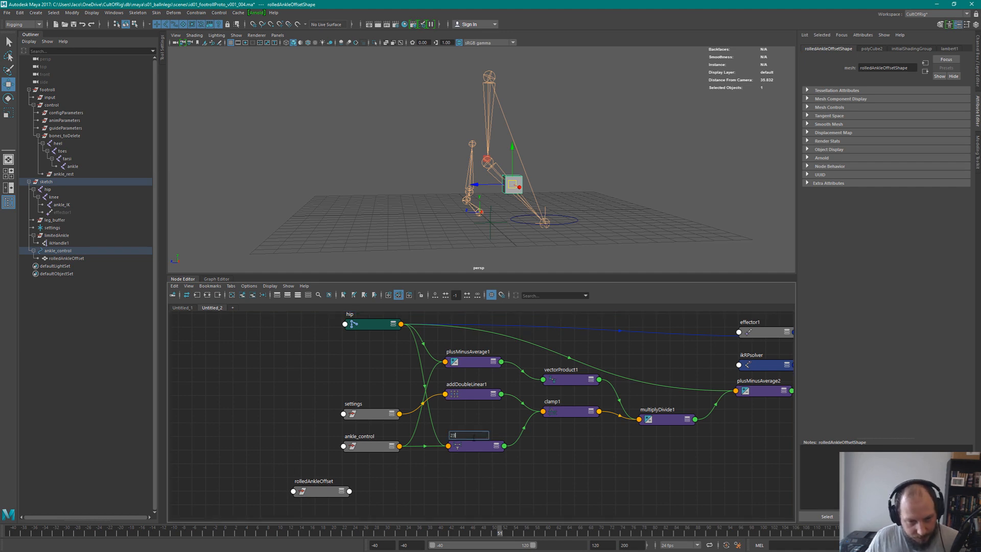
Show the attributes of distanceBetween1 and align the hip, ankle_control and rolledAnkleOffset nodes in a column before it
left_click(477, 442)
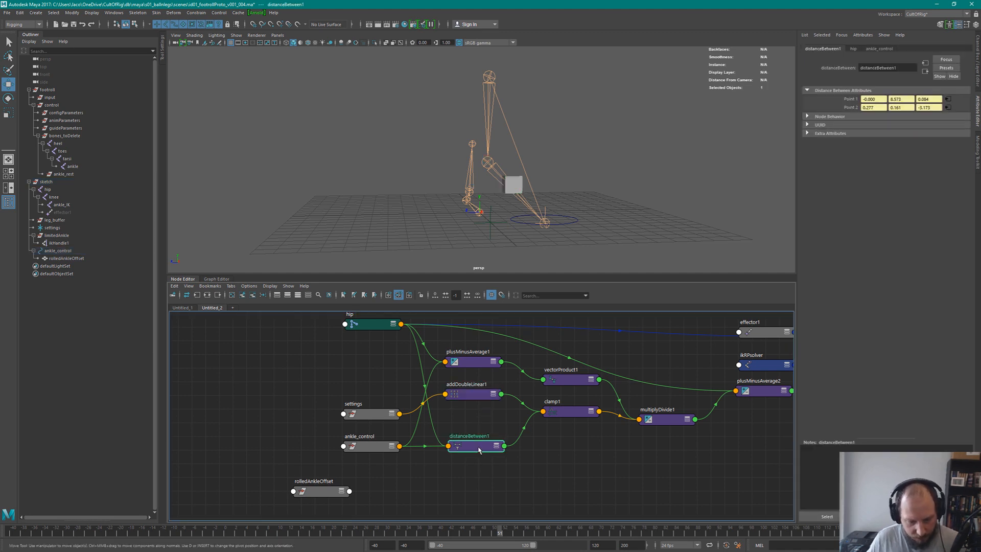
key("3")
left_click_drag(366, 448, 359, 448)
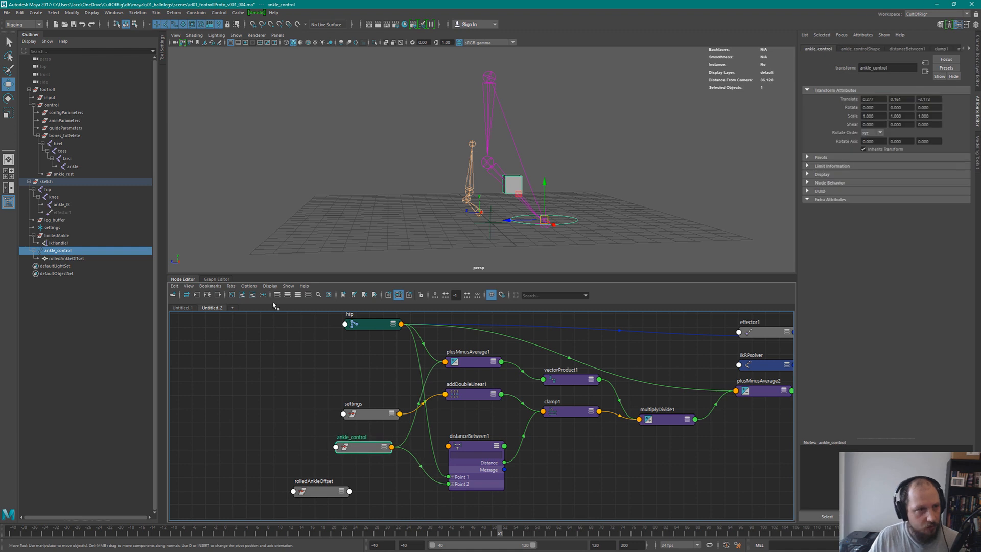
left_click(51, 189)
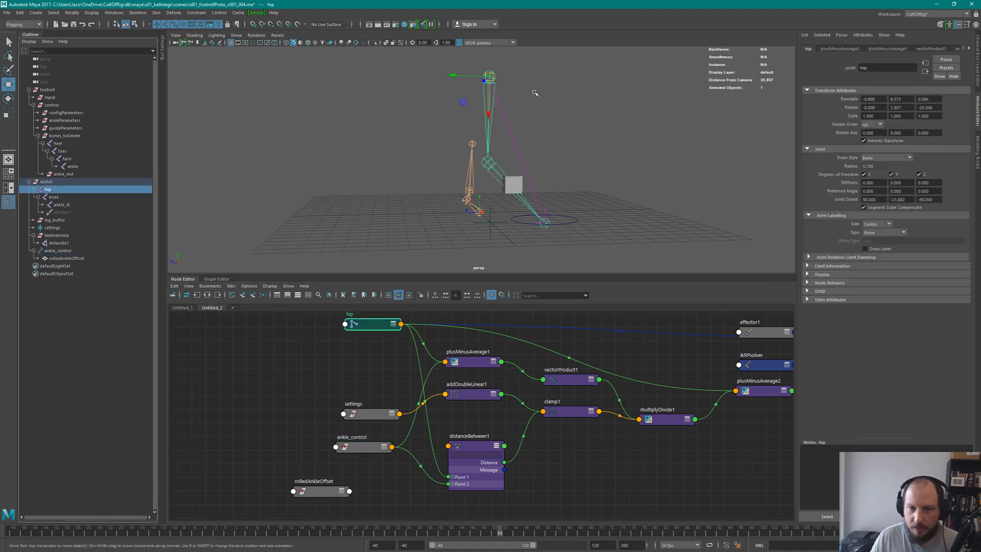
mouse_move(363, 328)
left_mouse_down()
mouse_move(344, 328)
mouse_move(361, 327)
left_mouse_up()
left_click_drag(320, 494, 365, 497)
left_click_drag(355, 450, 361, 450)
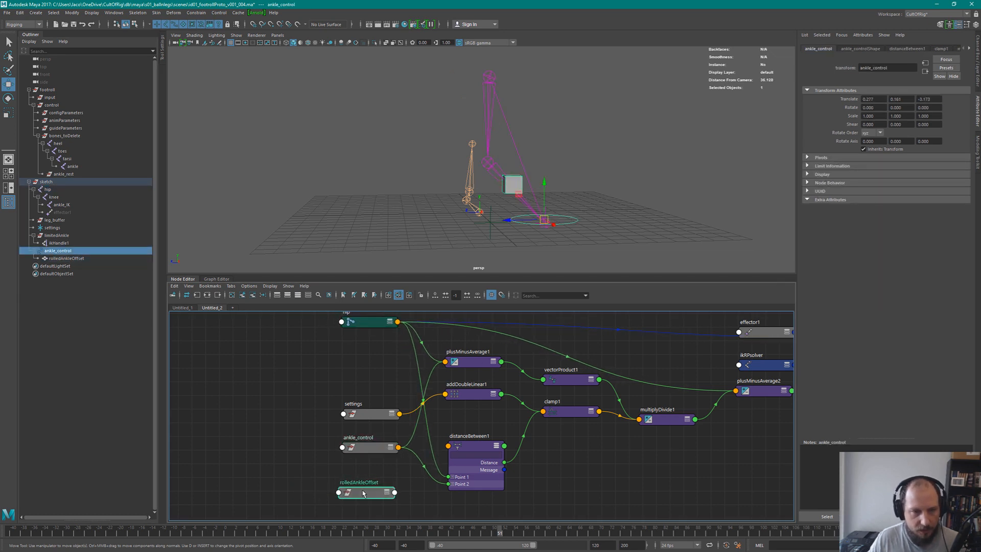
left_click_drag(363, 493, 369, 493)
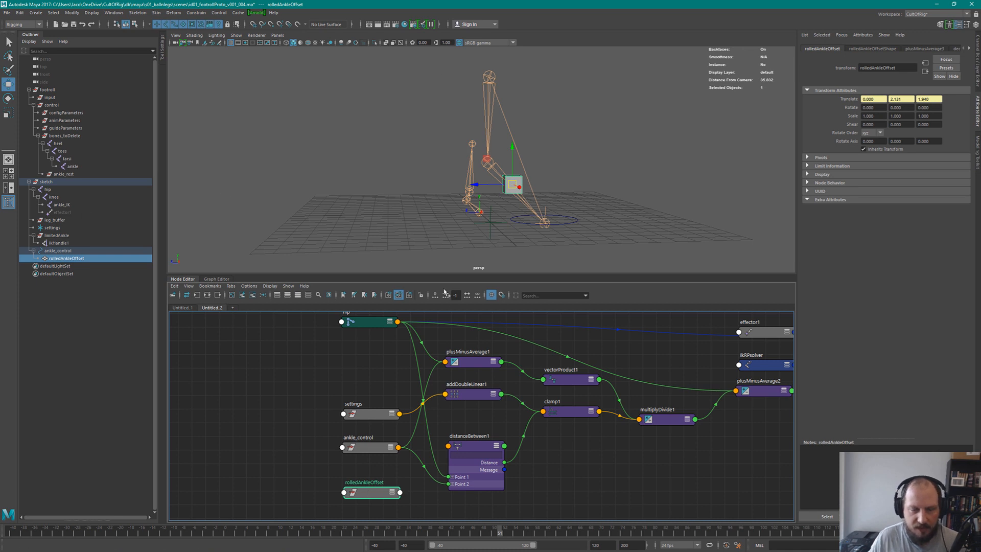
Create a decomposeMatrix node and place it beside rolledAnkleOffset, leaving room between them
middle_click_drag(377, 489, 366, 421, "alt")
scroll(346, 492, "up", 2)
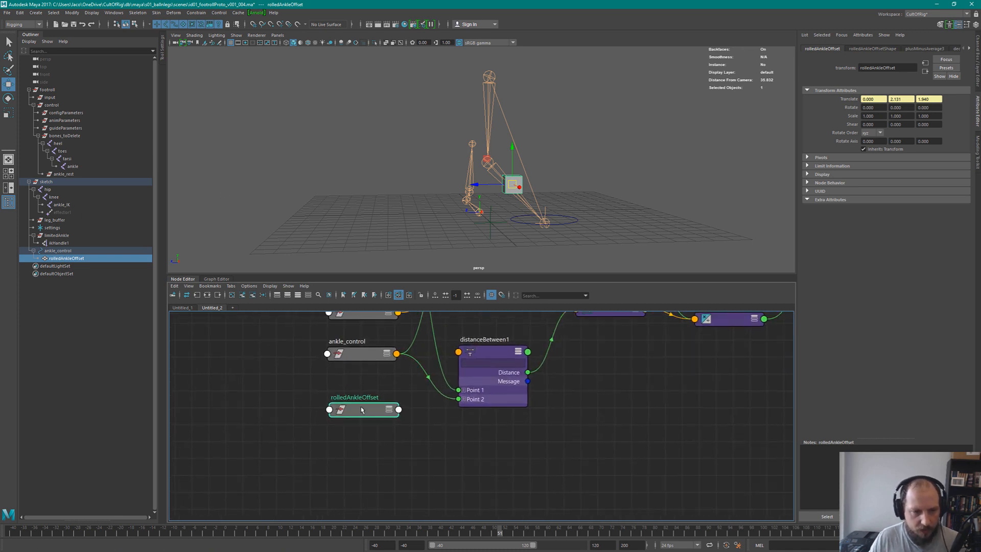
left_click_drag(354, 407, 248, 432)
key("Tab")
type("decompo")
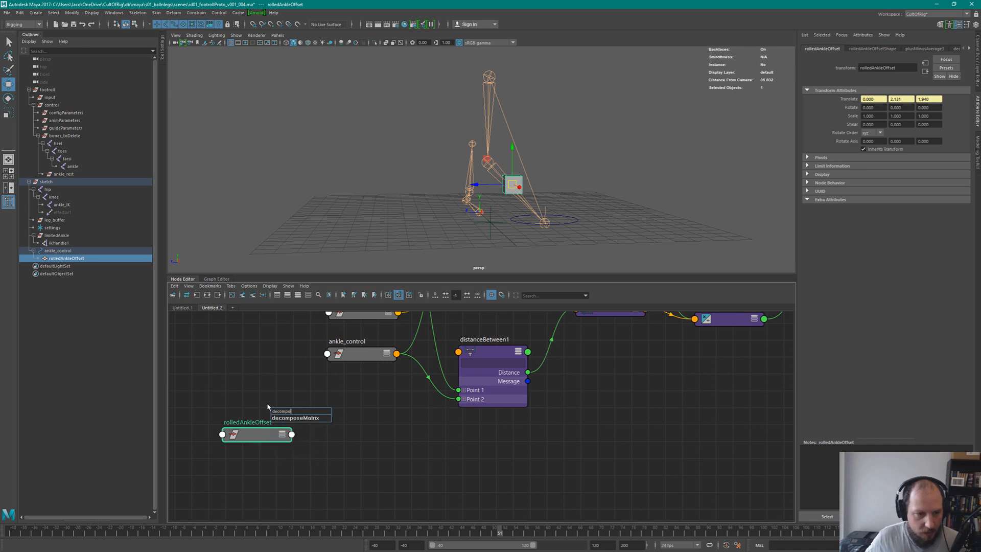
key("Return")
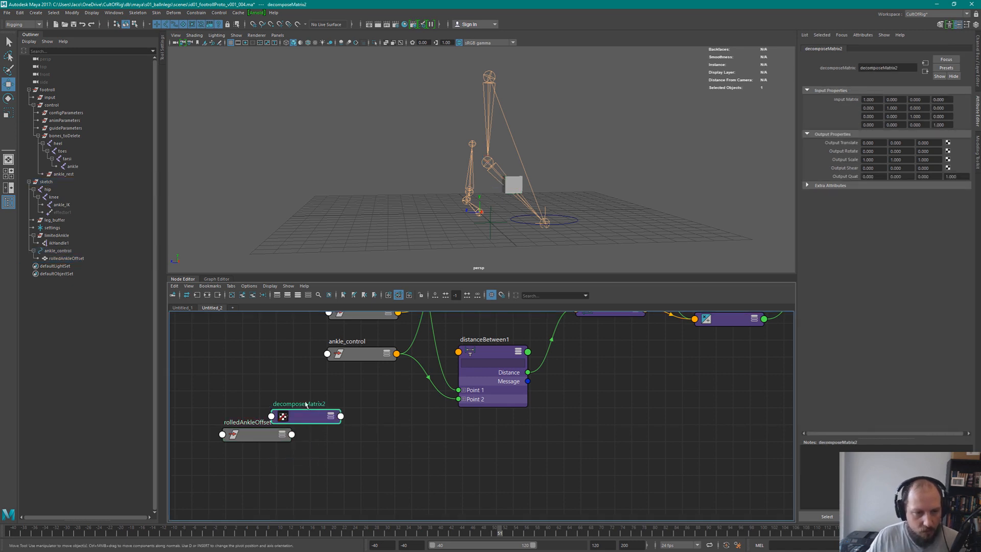
left_click_drag(306, 404, 357, 422)
Expand both nodes and connect World Matrix[0] of rolledAnkleOffset to the Input Matrix of decomposeMatrix2
left_click(246, 434)
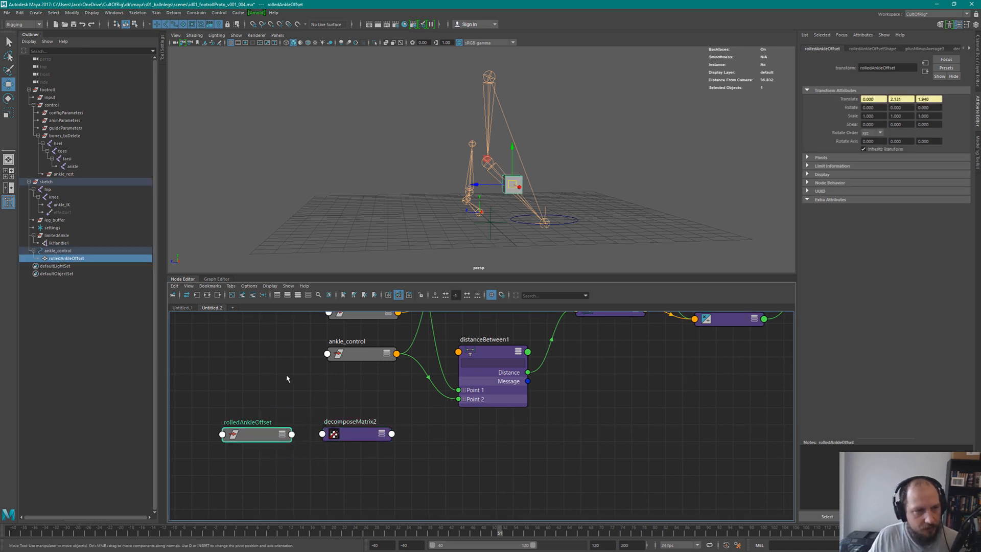
left_click_drag(246, 437, 259, 406)
left_click(281, 434)
left_click(355, 434)
scroll(430, 429, "down", 2)
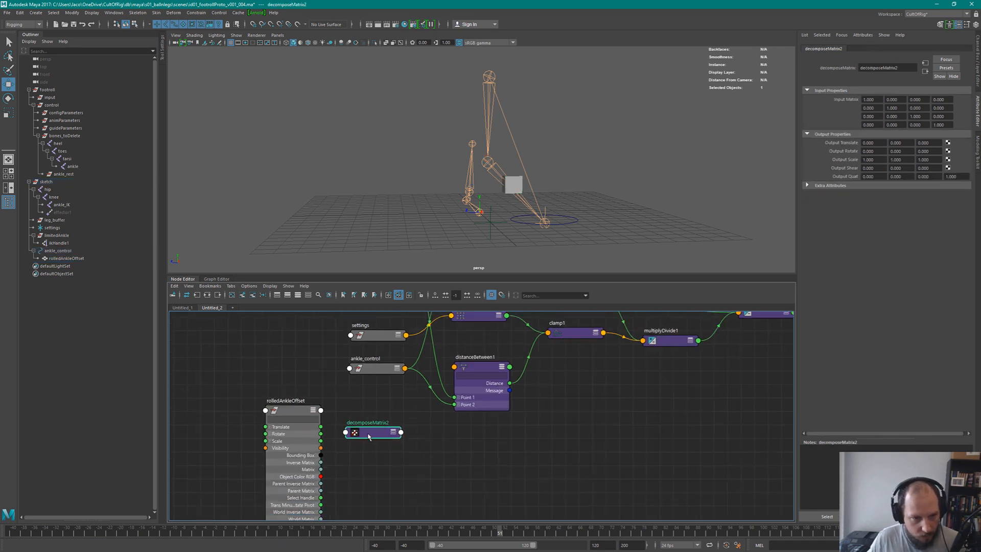
left_click_drag(369, 434, 367, 416)
key("3")
key("4")
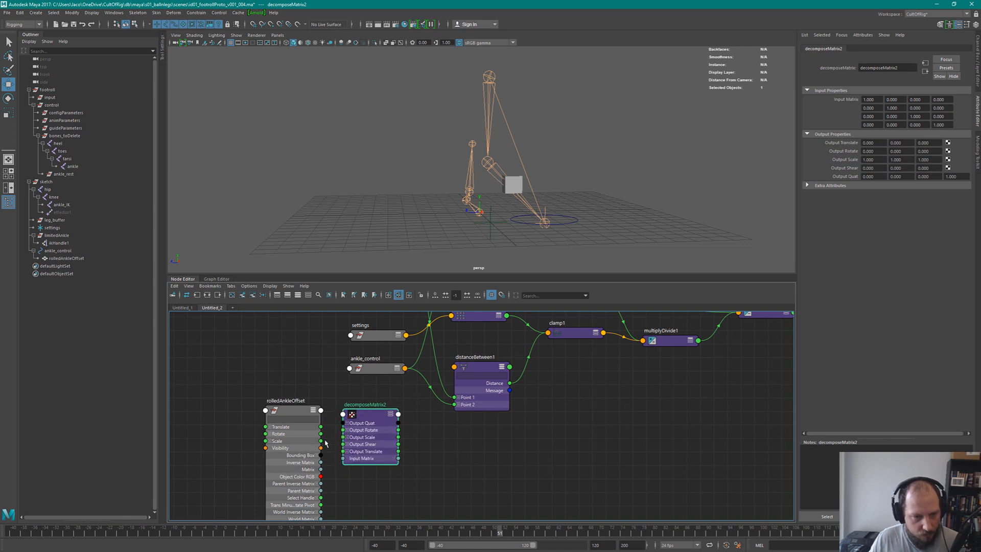
middle_click_drag(345, 452, 323, 381, "alt")
scroll(371, 440, "up", 2)
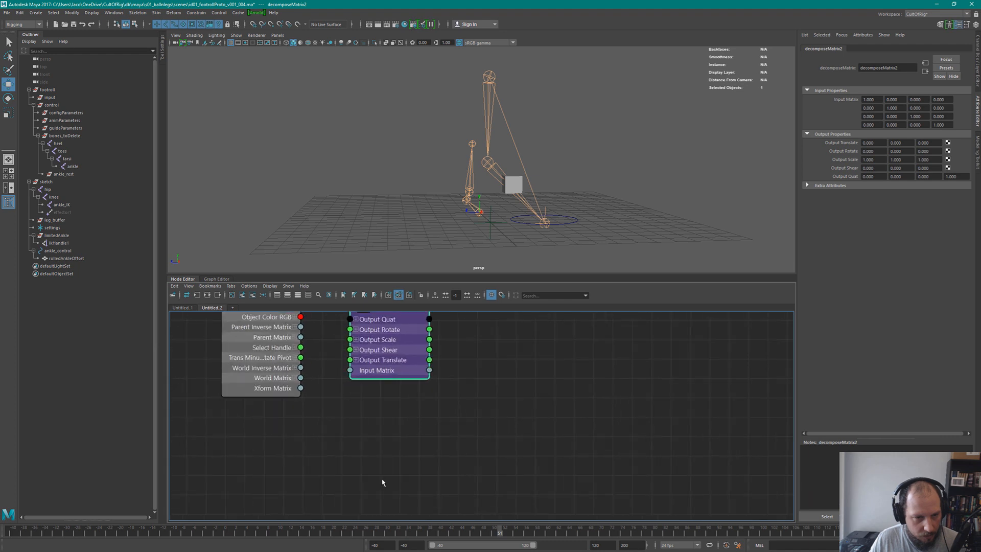
left_click_drag(300, 378, 351, 370)
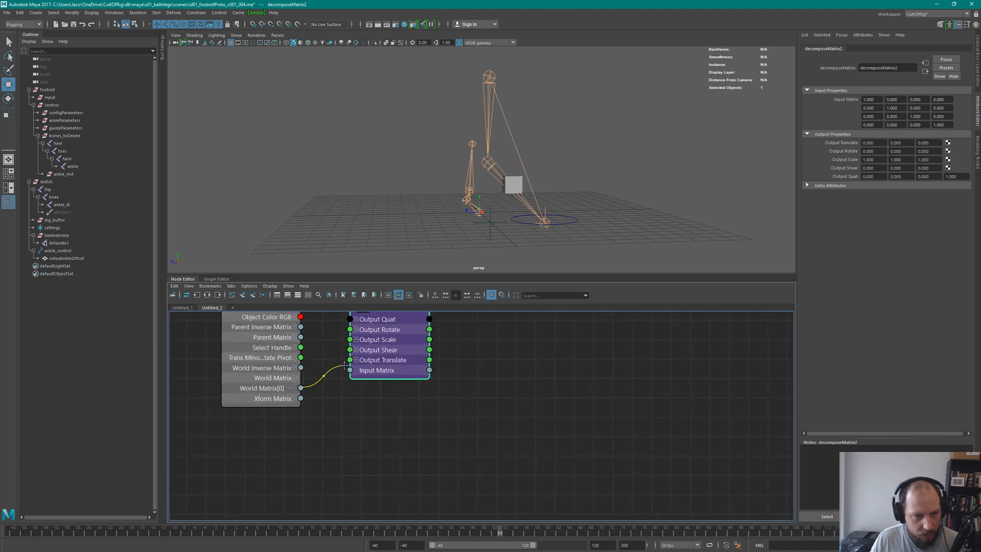
Collapse the rolledAnkleOffset node and arrange it compactly with decomposeMatrix2 below ankle_control
left_click(269, 376)
key("1")
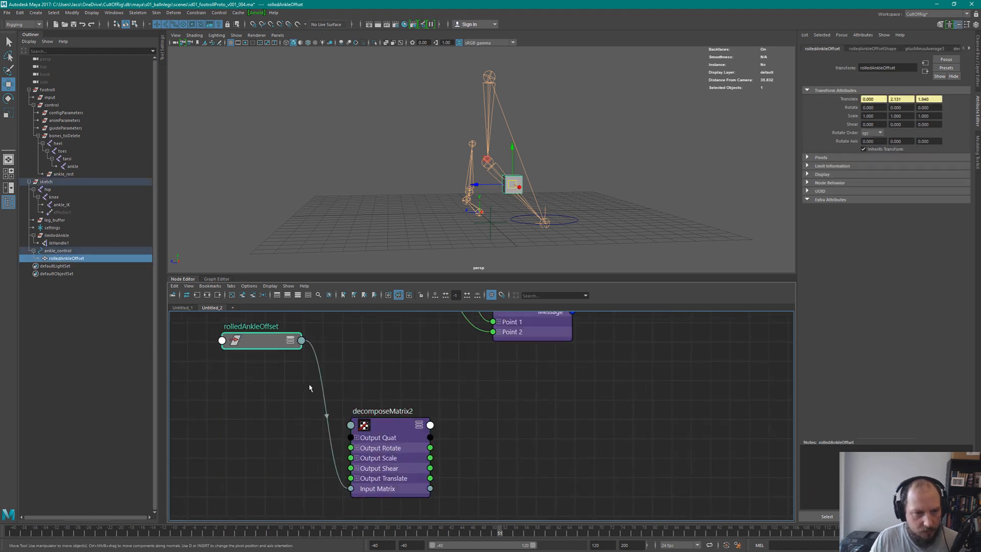
left_click_drag(261, 340, 259, 366)
left_click_drag(402, 423, 391, 372)
middle_click_drag(429, 360, 416, 403, "alt")
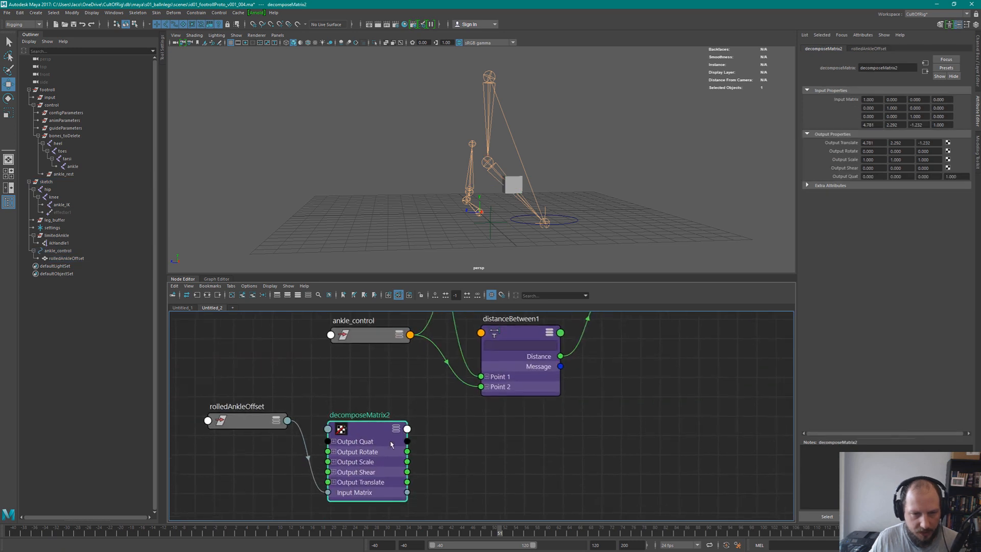
Examine in the Untitled_1 graph how the ankle's decomposeMatrix1 and plusMinusAverage3 drive rolledAnkleOffset
left_click(188, 308)
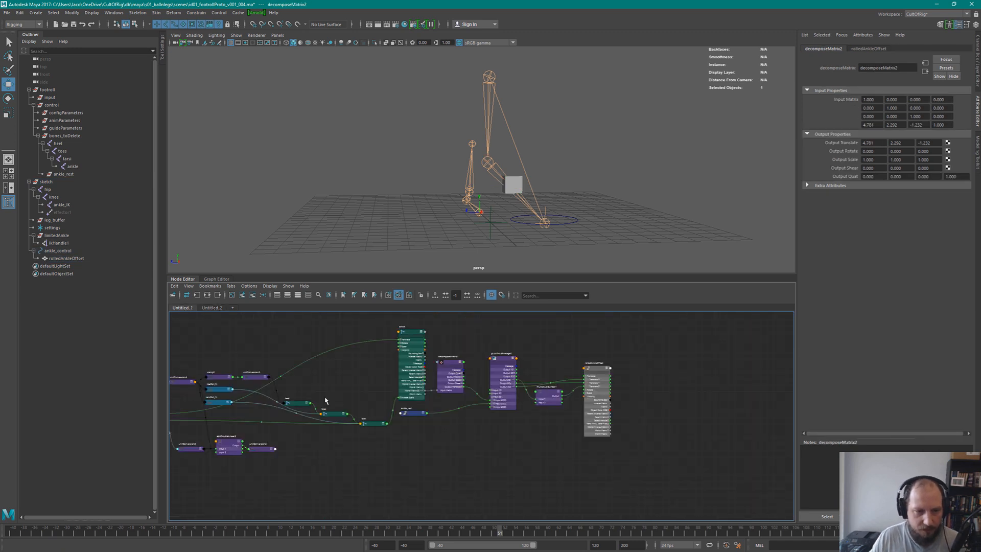
middle_click_drag(486, 447, 430, 478, "alt")
right_click_drag(538, 348, 552, 374, "alt")
middle_click_drag(471, 494, 461, 426, "alt")
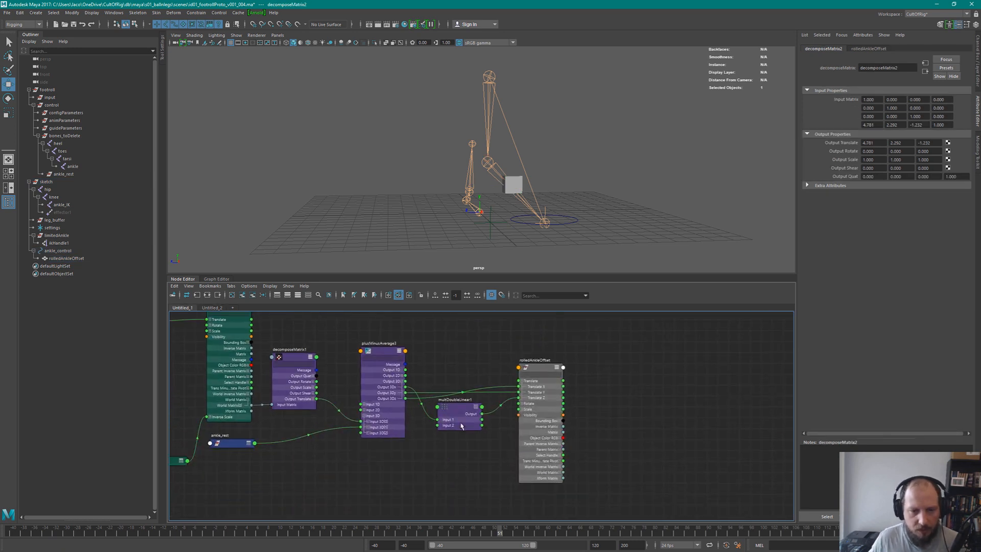
left_click(551, 367)
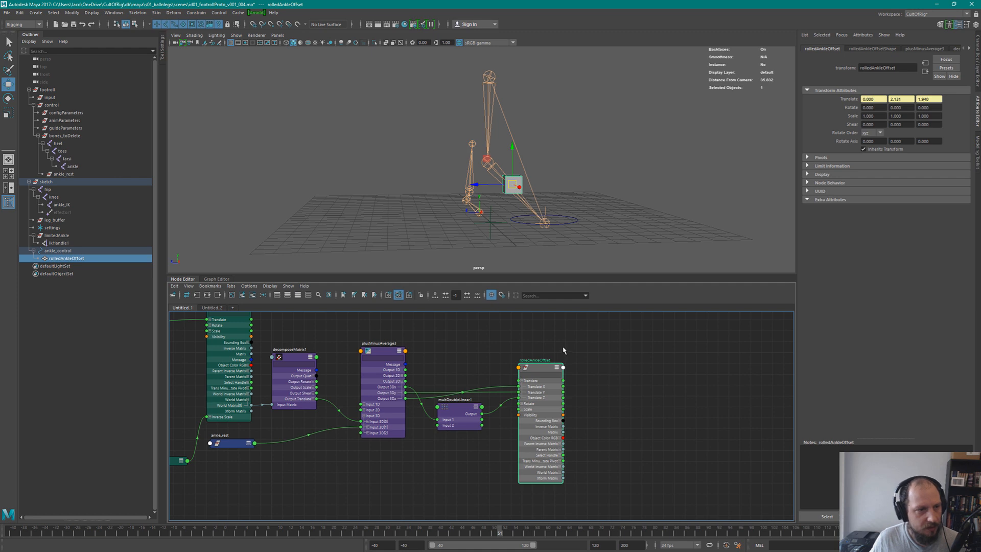
middle_click_drag(259, 349, 324, 390, "alt")
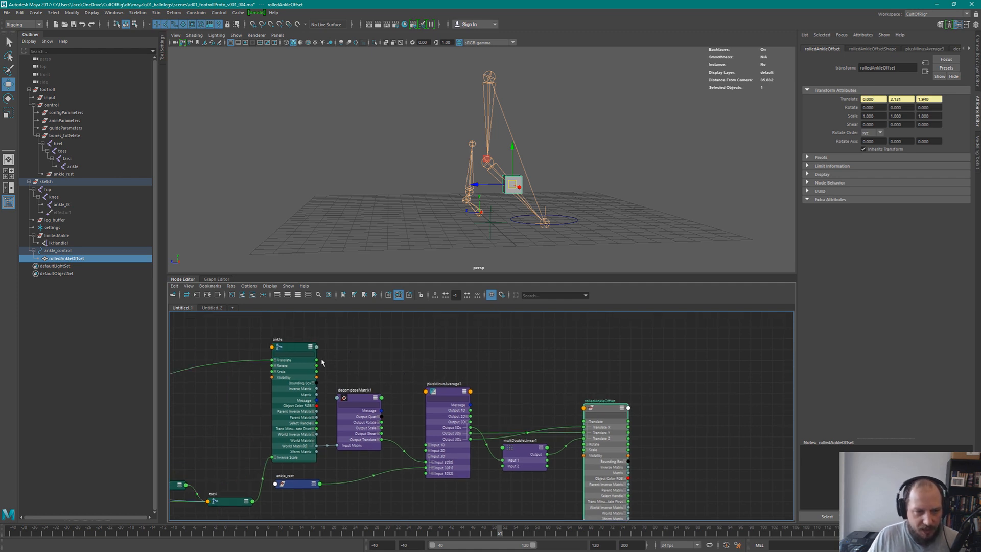
left_click_drag(362, 398, 359, 404)
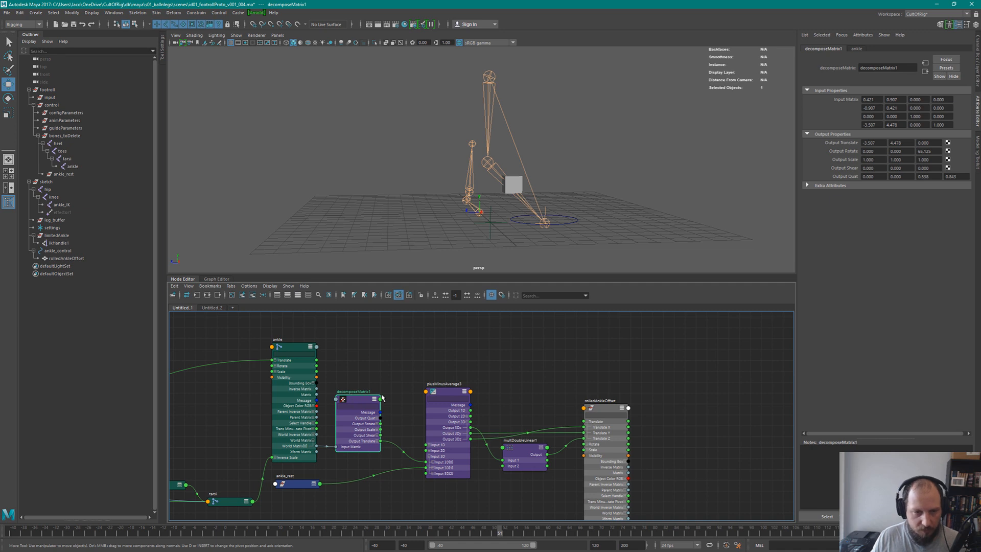
left_click_drag(450, 394, 428, 395)
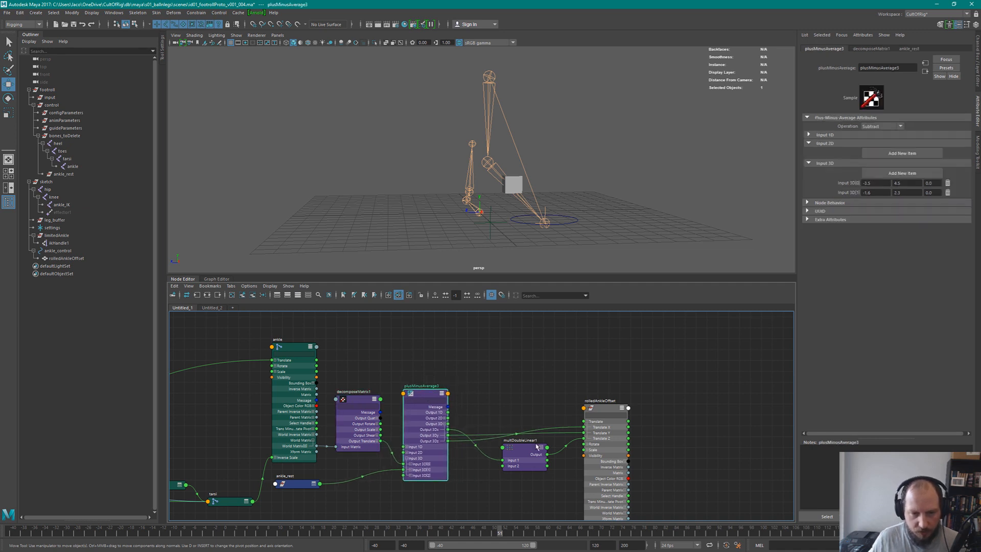
Back in the Untitled_2 graph, connect Output Translate of decomposeMatrix2 to Point 2 of distanceBetween1, replacing the ankle_control connection
left_click(212, 307)
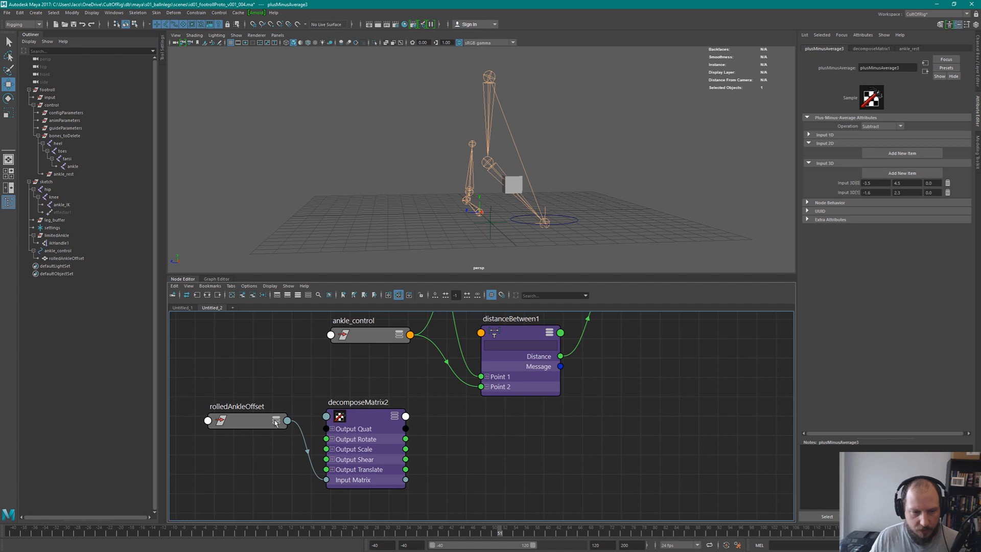
left_click_drag(252, 429, 258, 465)
middle_click_drag(432, 430, 400, 450, "alt")
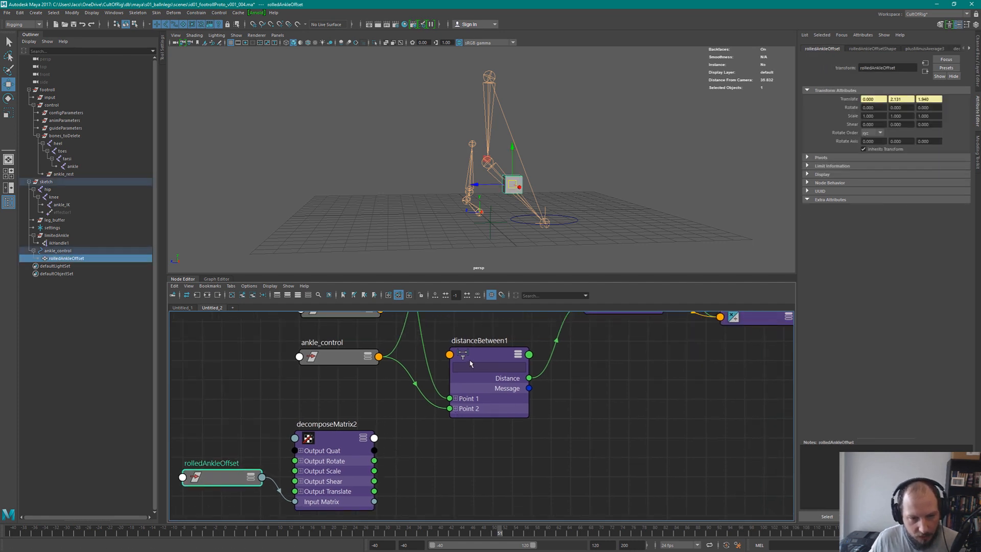
left_click(454, 409)
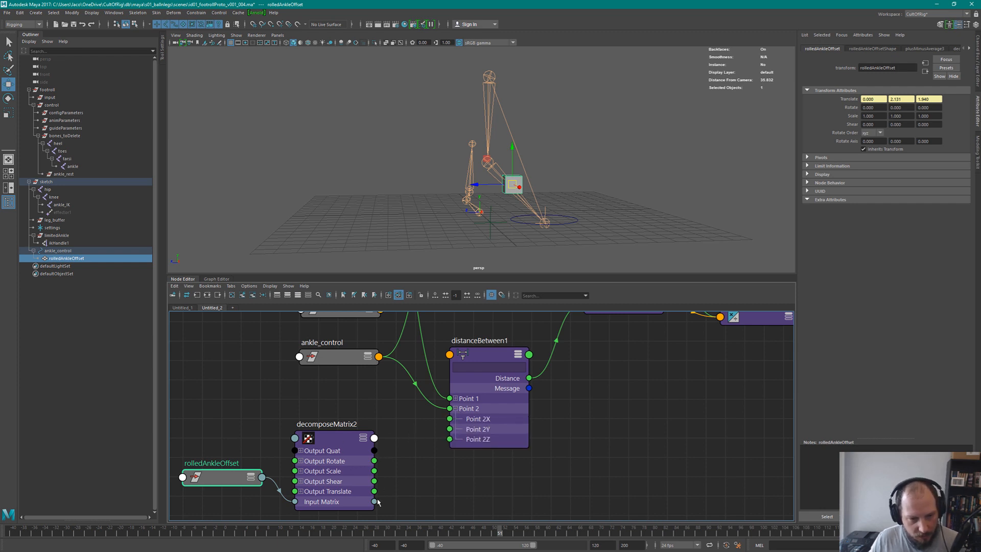
left_click_drag(378, 496, 450, 408)
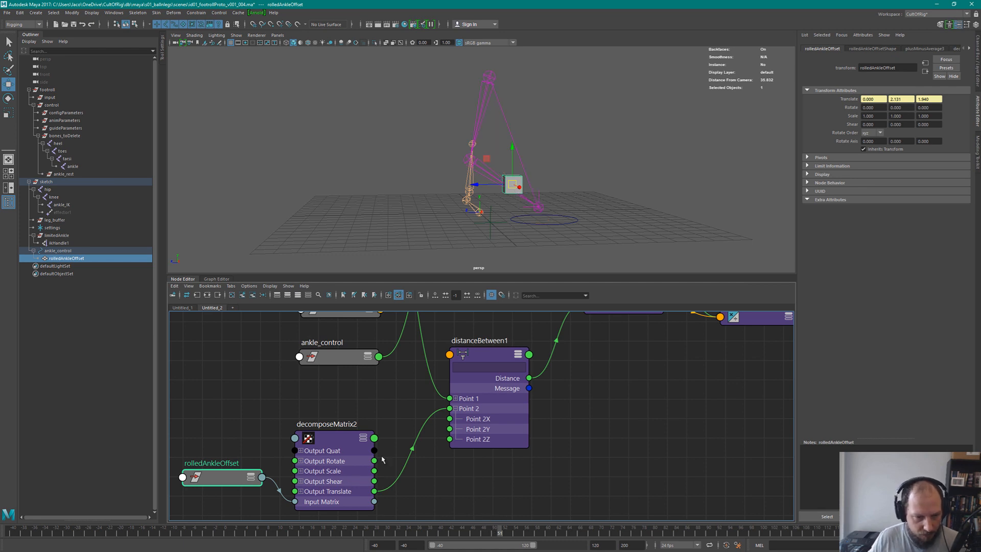
Scrub the timeline back to its start frame and set the sketch group's Translate X to 0
left_click_drag(480, 532, 12, 531)
left_click_drag(248, 485, 220, 485)
scroll(515, 439, "down", 3)
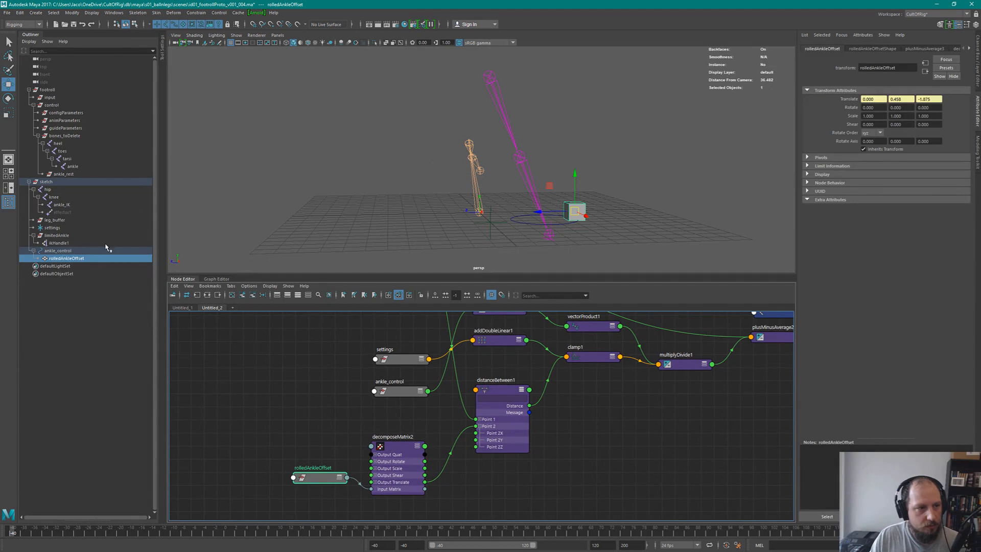
left_click(55, 183)
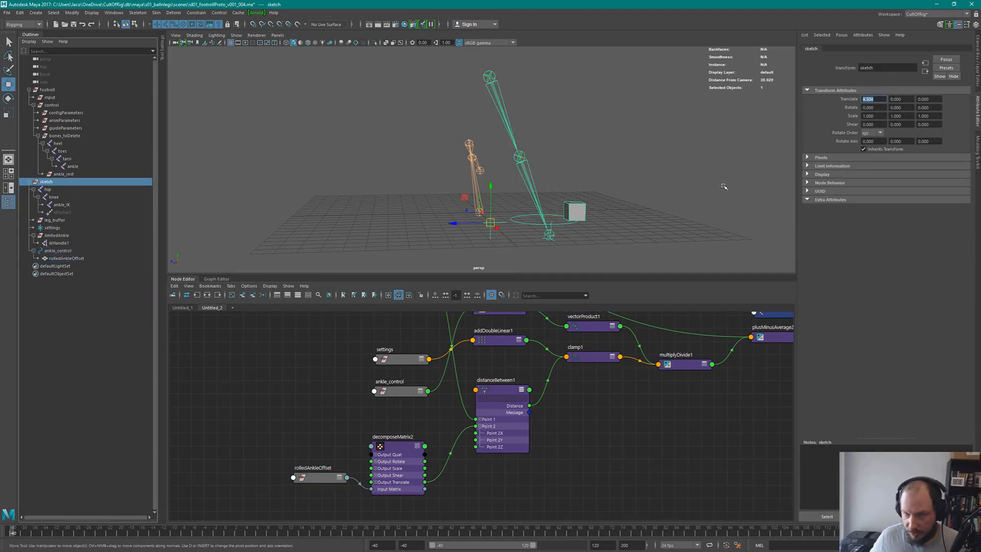
type("0")
key("Return")
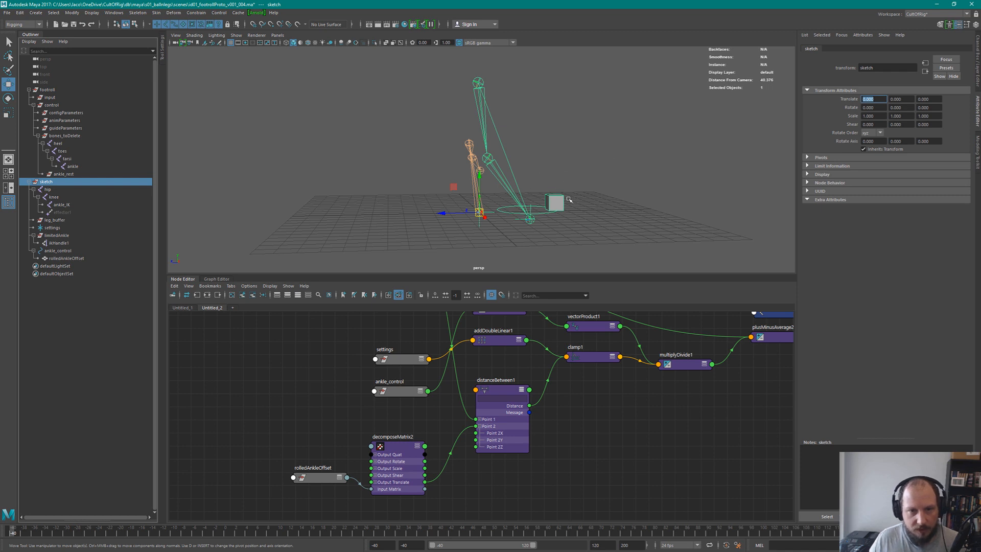
Scrub the roll animation forward and move ankle_control below the grid, to about 1.3, -2.3, -2.6
left_click_drag(34, 532, 609, 379)
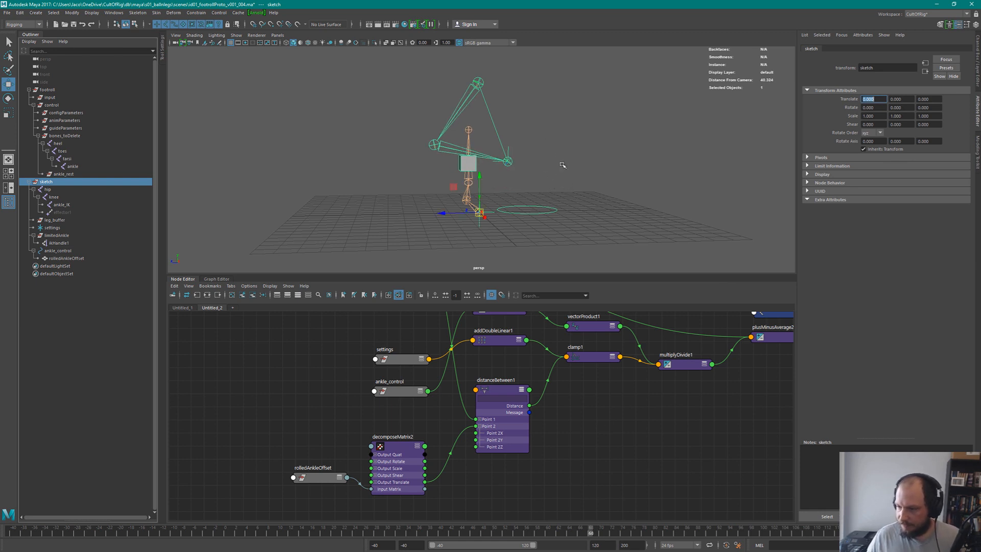
left_click(538, 211)
left_click_drag(529, 209, 589, 256)
middle_click_drag(588, 256, 524, 203, "alt")
left_click_drag(560, 189, 448, 189, "alt")
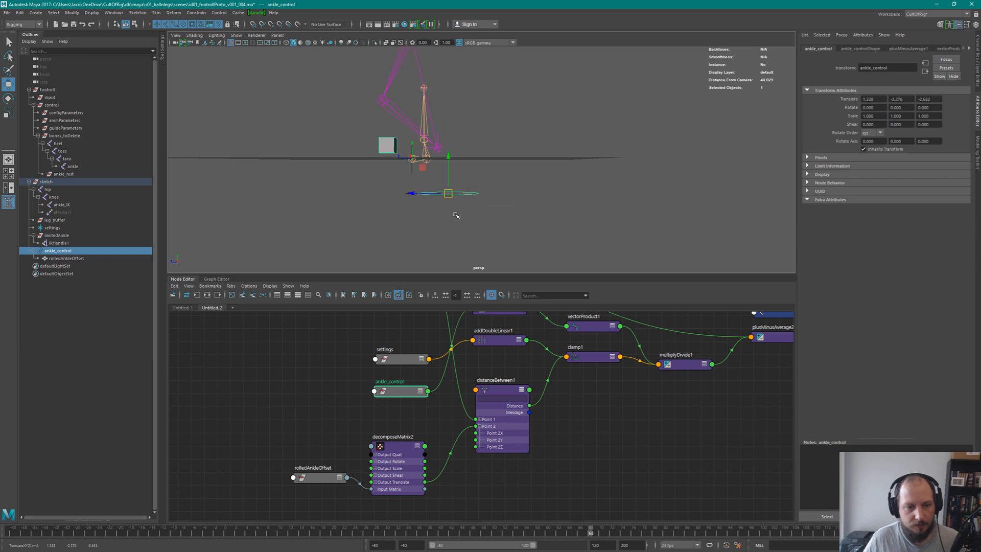
Examine how rolledAnkleOffset, hip, distanceBetween1 and clamp1 feed the leg network, checking their attribute values and the sketch hierarchy
left_click(317, 477)
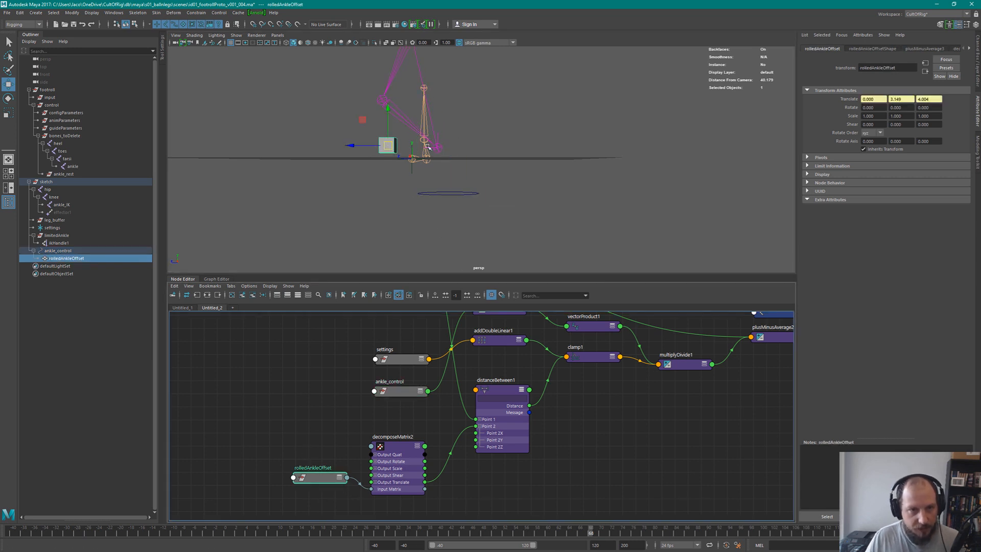
middle_click_drag(525, 411, 491, 460, "alt")
left_click(367, 319)
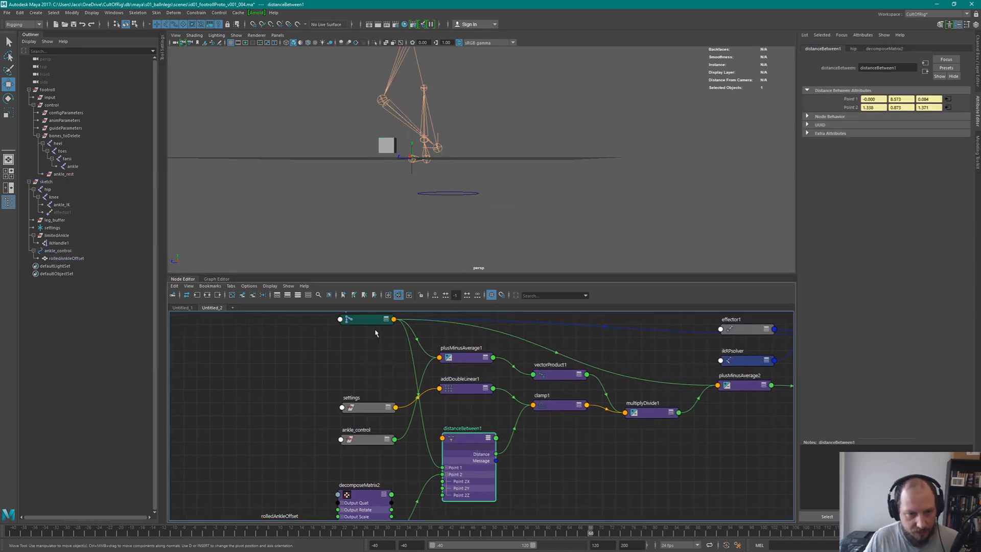
middle_click_drag(463, 110, 469, 173, "alt")
scroll(468, 173, "down", 1)
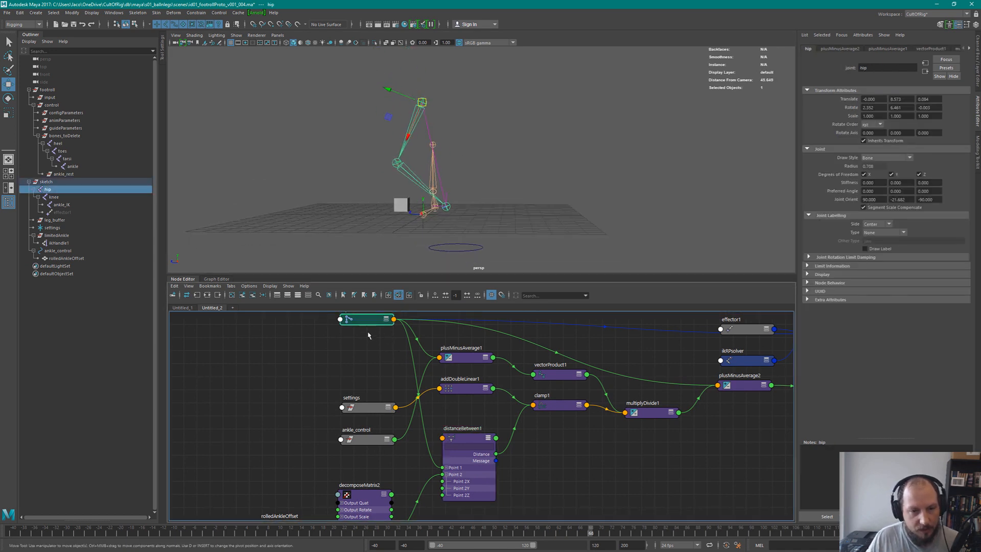
left_click_drag(467, 153, 554, 153, "alt")
left_click(89, 183)
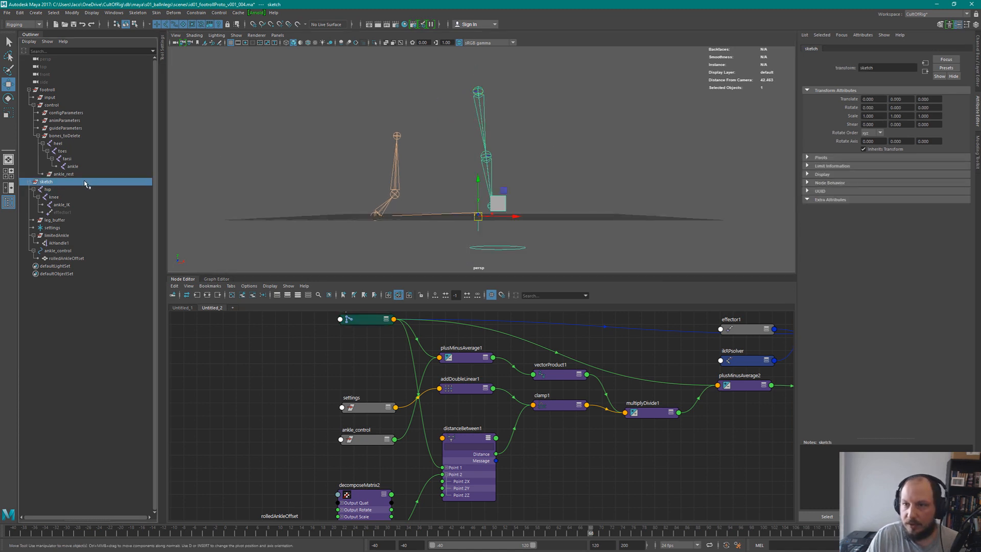
left_click(72, 191)
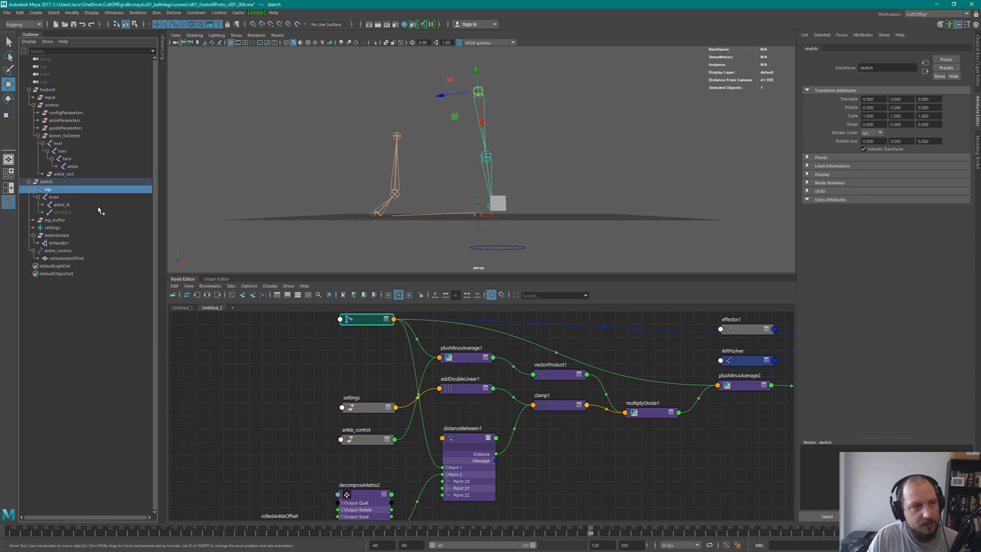
middle_click_drag(456, 424, 447, 390, "alt")
left_click(458, 402)
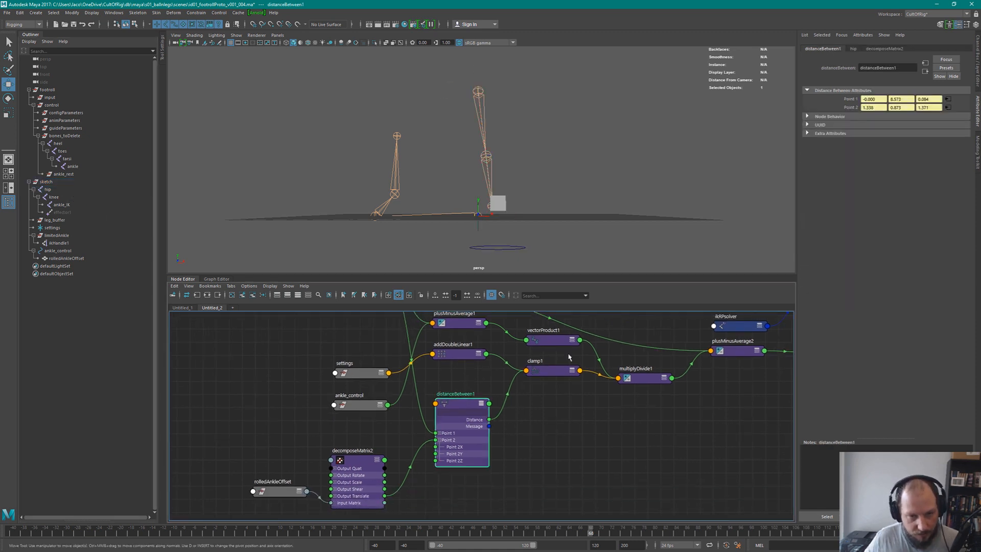
middle_click_drag(559, 430, 513, 480, "alt")
left_click(508, 415)
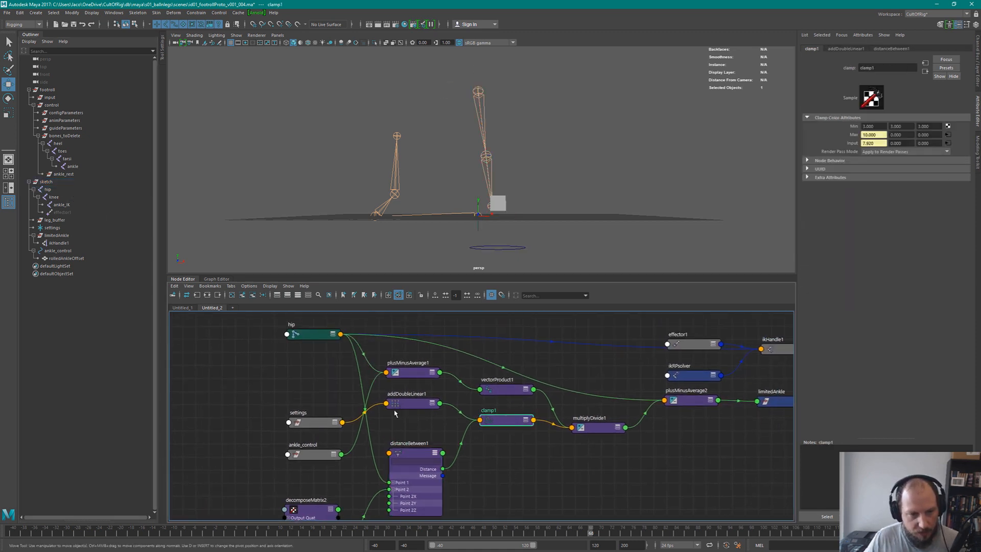
Align the settings node with addDoubleLinear1 and check its connected Femur Length and Tibia Length outputs before collapsing it
left_click(313, 427)
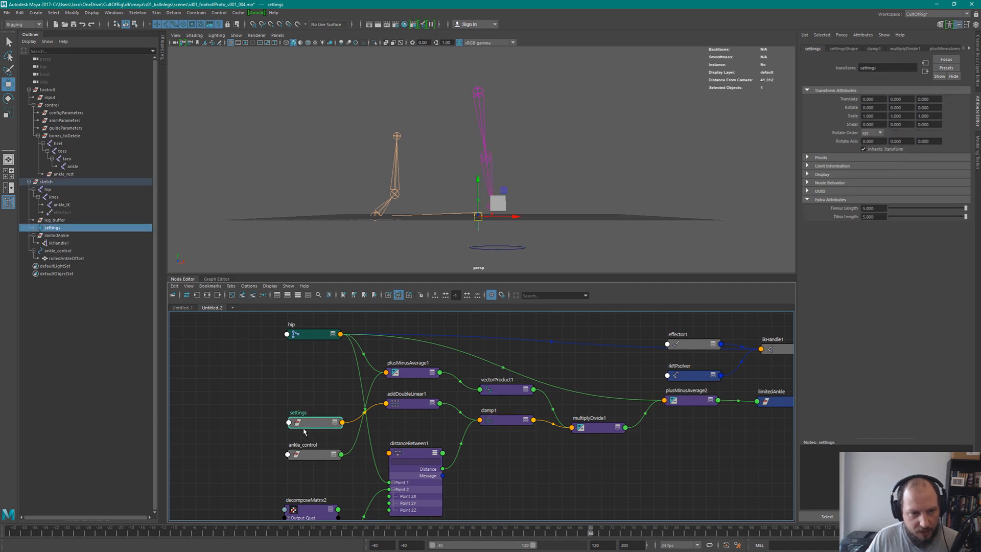
left_click_drag(309, 424, 306, 405)
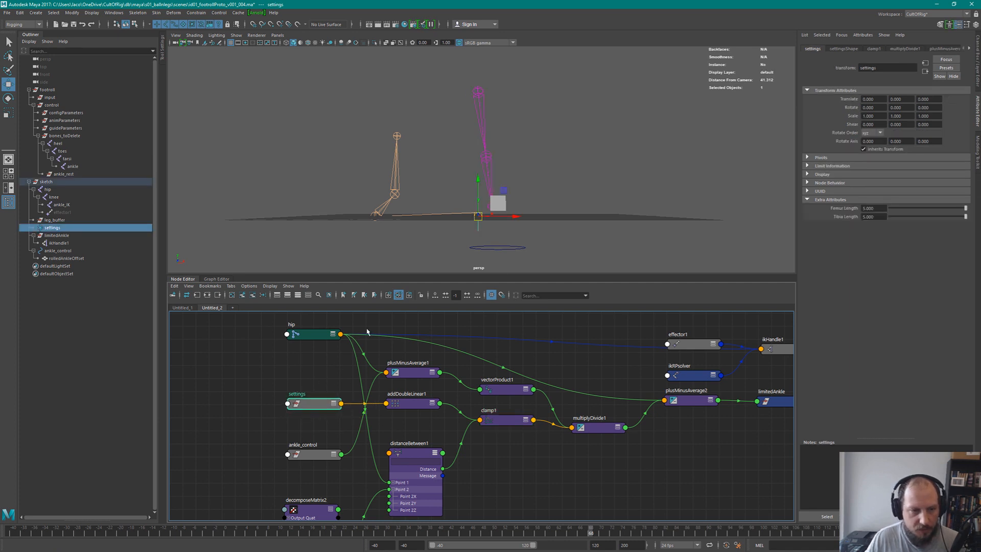
key("2")
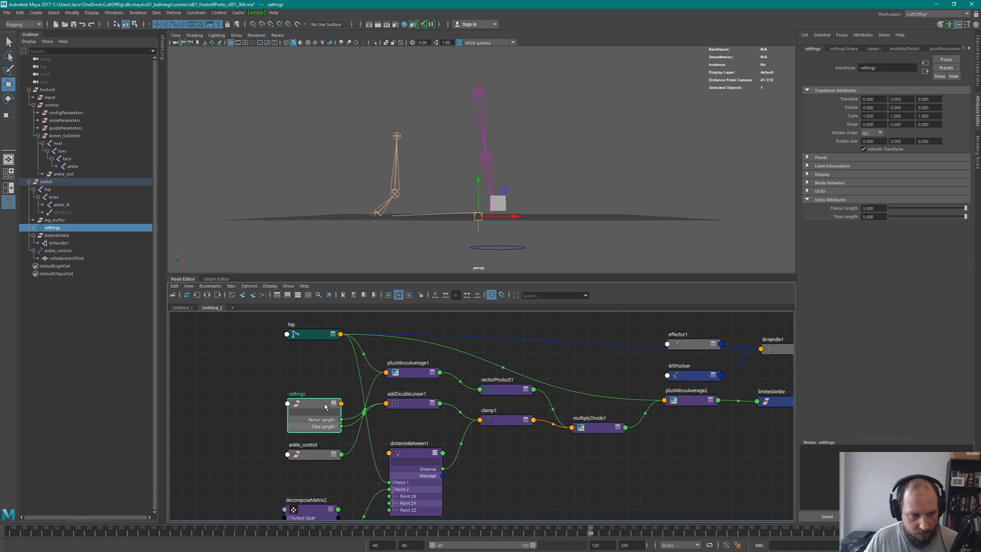
key("1")
left_click_drag(517, 186, 470, 177, "alt")
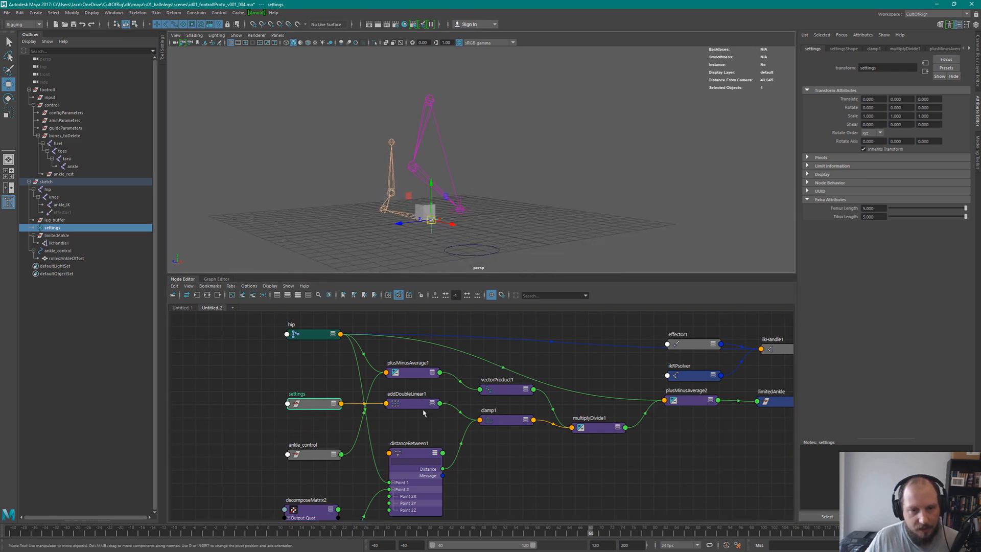
Expand plusMinusAverage1 to show its Input 3D entries, making room by raising it and moving the ankle_control node outward
left_click(495, 421)
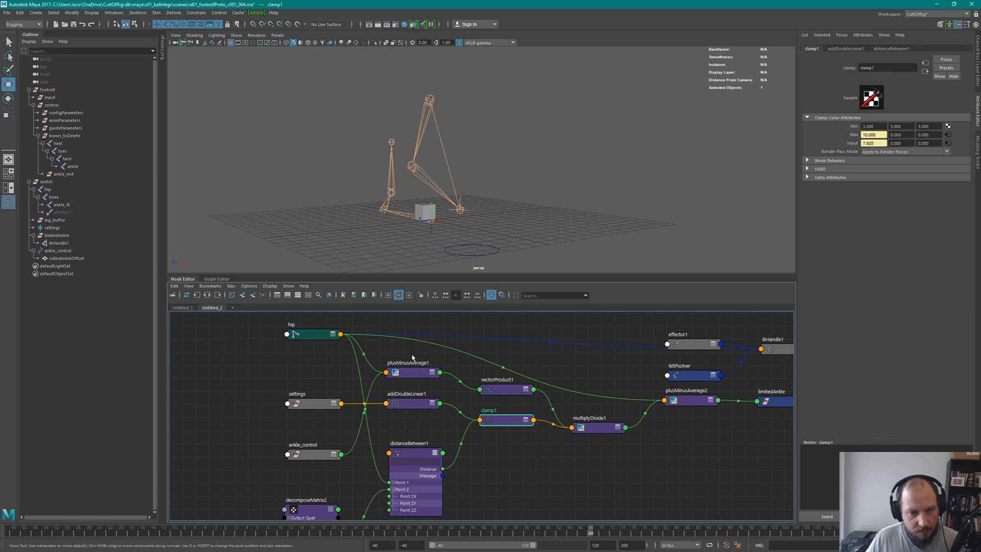
left_click(416, 373)
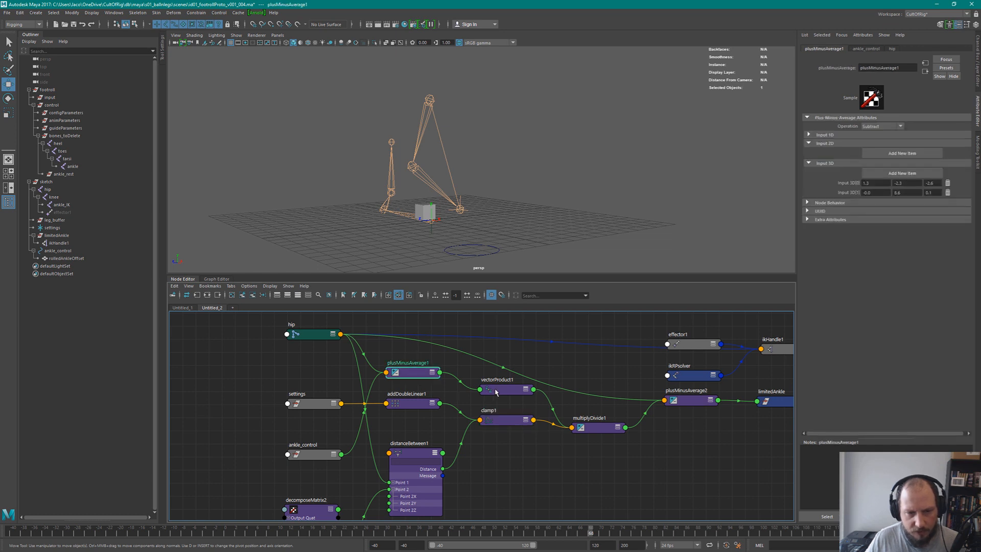
key("2")
left_click_drag(413, 375, 414, 355)
middle_click_drag(372, 441, 418, 453, "alt")
left_click_drag(613, 456, 618, 456)
middle_click_drag(491, 442, 480, 414, "alt")
left_click(355, 443)
left_click_drag(367, 447, 348, 449)
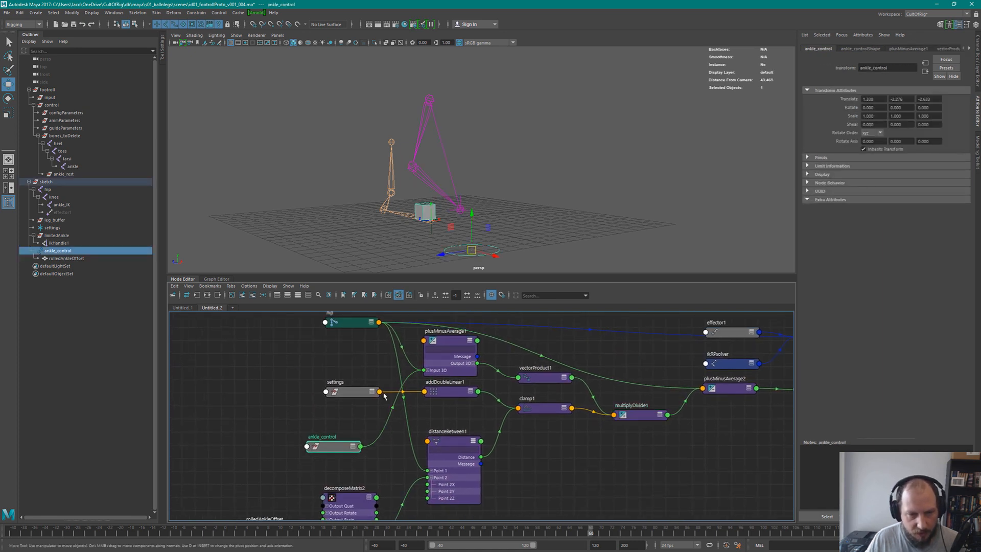
left_click(429, 371)
left_click_drag(445, 336, 446, 312)
Inspect vectorProduct1 and reposition it slightly with multiplyDivide1 and plusMinusAverage1 to space out the graph
left_click(554, 377)
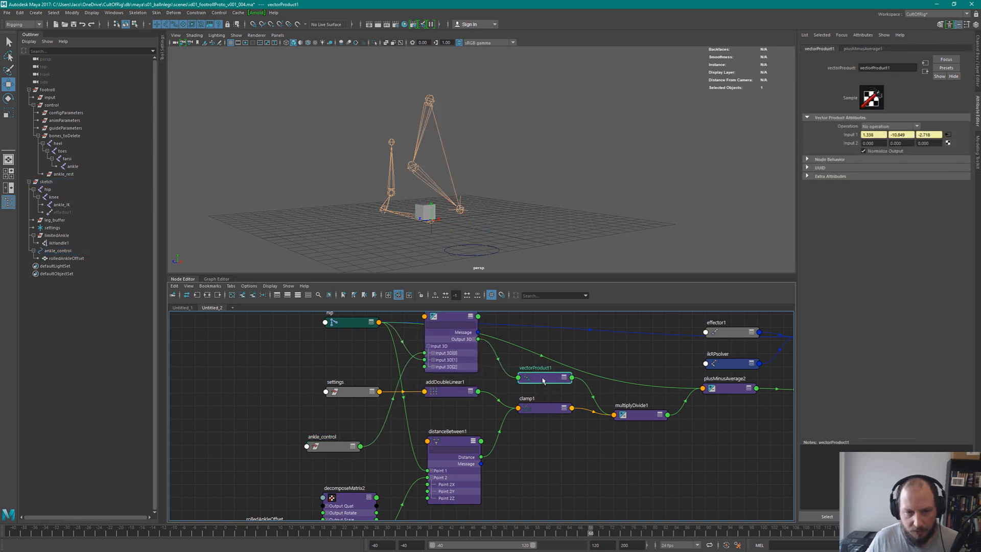
left_click_drag(542, 379, 556, 375)
left_click_drag(648, 415, 643, 407)
middle_click_drag(476, 401, 518, 409, "alt")
left_click_drag(484, 330, 489, 332)
Raise decomposeMatrix2 and connect its Output Translate to Input 3D[0] of plusMinusAverage1, replacing the ankle_control connection
middle_click_drag(415, 479, 414, 445, "alt")
left_click_drag(392, 473, 378, 448)
middle_click_drag(423, 420, 414, 440, "alt")
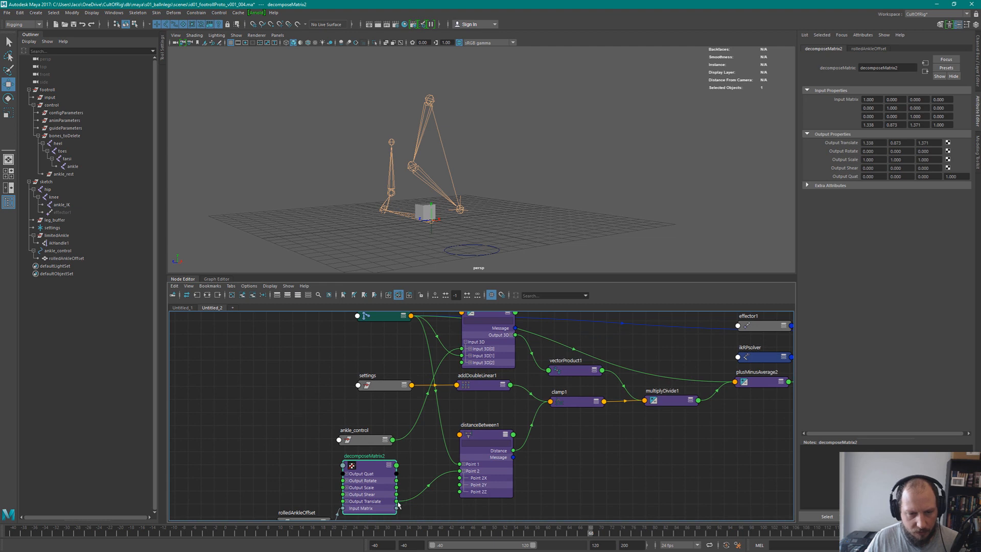
left_click_drag(397, 502, 461, 349)
middle_click_drag(534, 416, 496, 425, "alt")
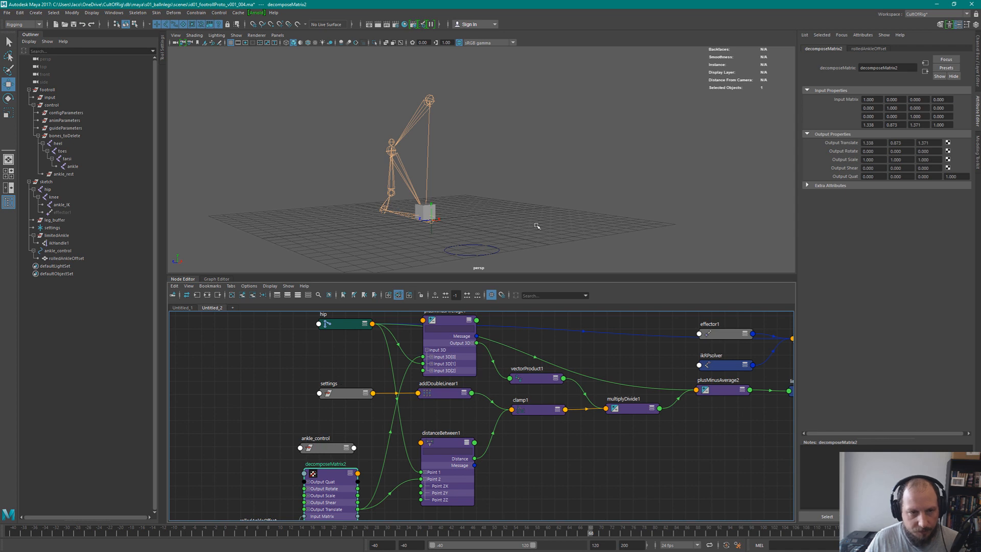
Place the disconnected ankle_control node below settings and inspect the leg's aim at rolledAnkleOffset in the viewport
left_click(481, 245)
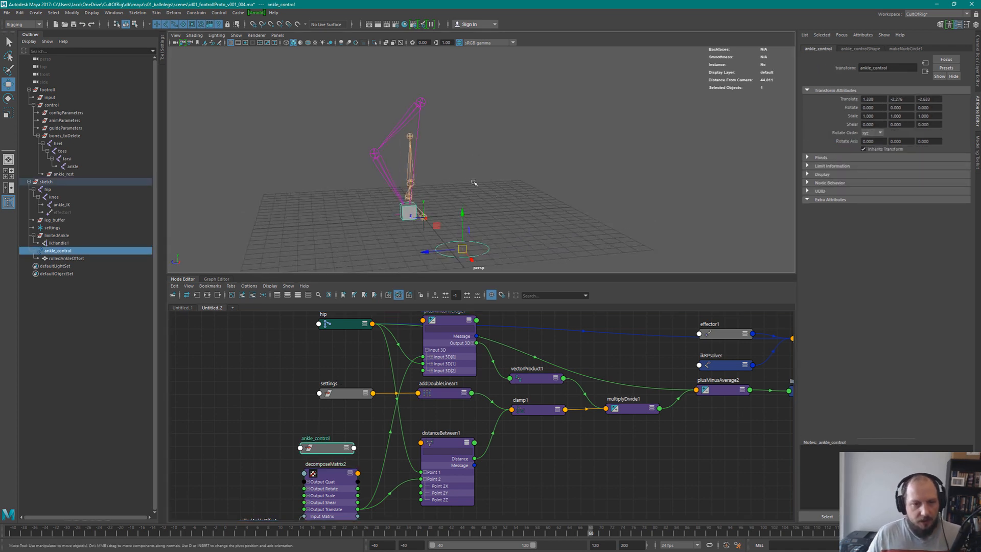
left_click_drag(336, 449, 352, 422)
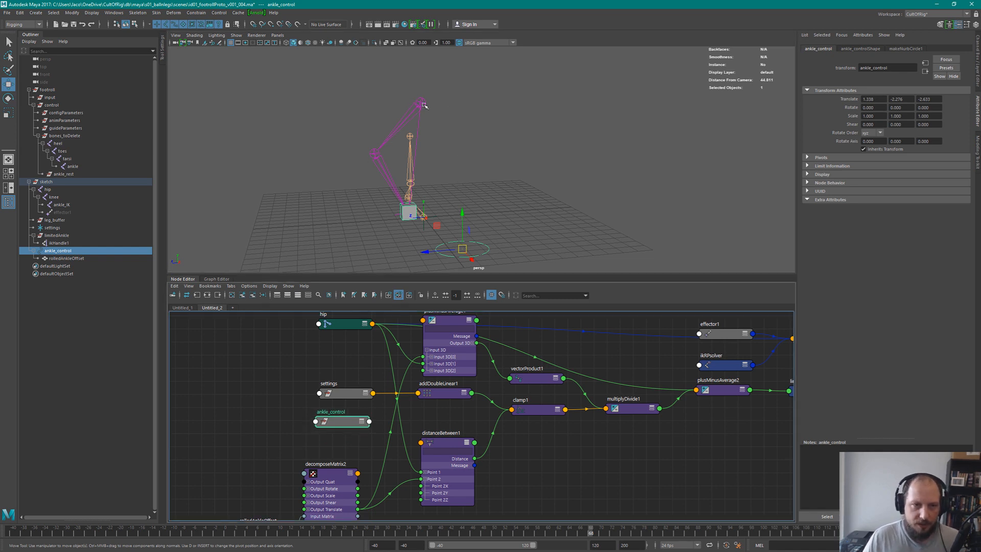
left_click_drag(439, 99, 496, 115, "alt")
left_click(495, 115)
left_click_drag(401, 134, 493, 138, "alt")
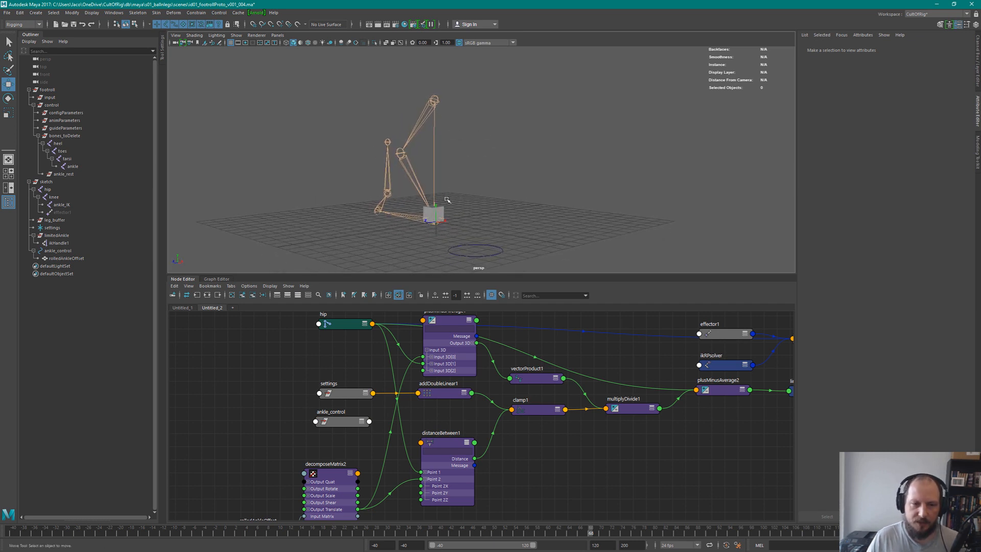
Collapse plusMinusAverage1 and move it back down just above addDoubleLinear1
middle_click_drag(458, 351, 449, 390, "alt")
left_click(434, 361)
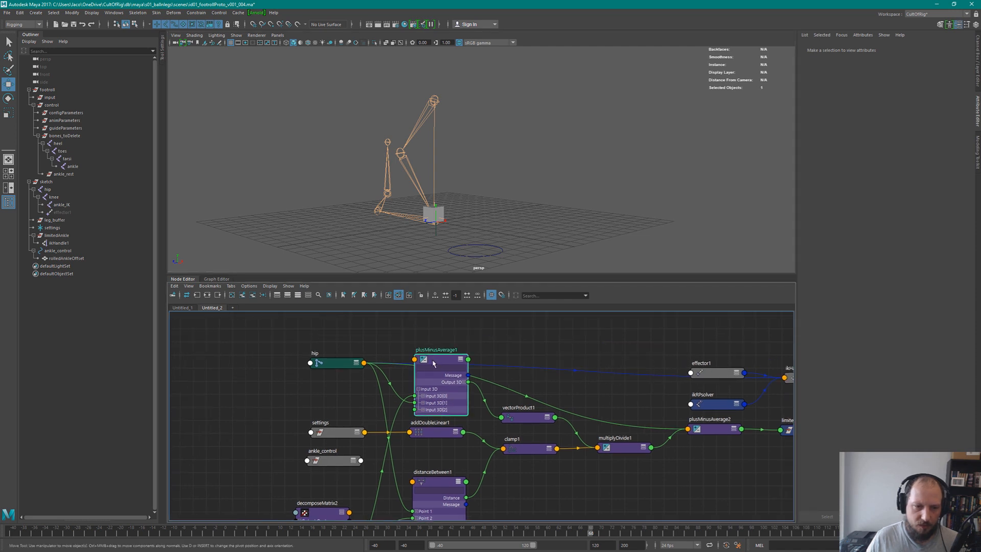
key("1")
left_click_drag(437, 361, 438, 381)
middle_click_drag(438, 381, 459, 291, "alt")
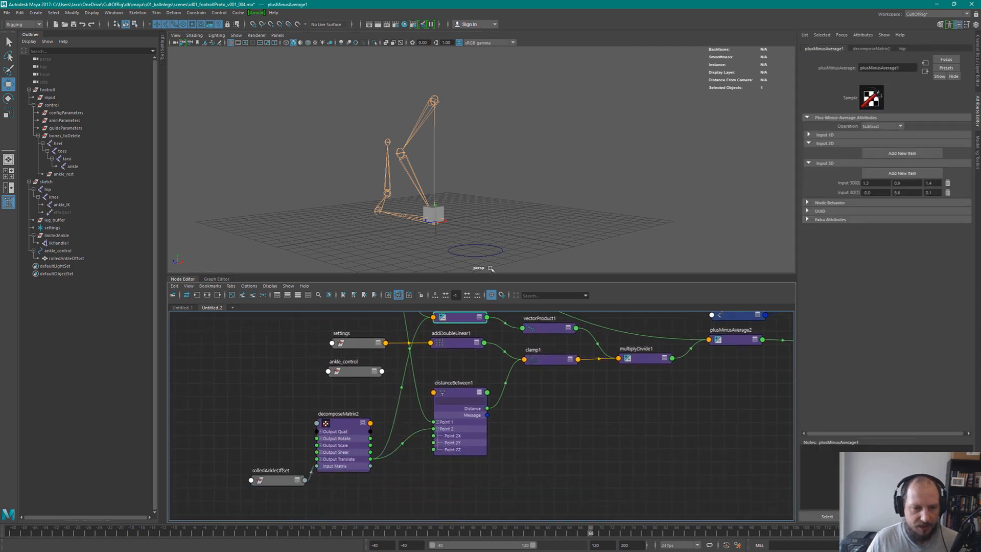
Move decomposeMatrix2 closer to distanceBetween1, then inspect addDoubleLinear1 and clamp1 and nudge them into line
left_click_drag(355, 427, 381, 427)
middle_click_drag(380, 427, 384, 506, "alt")
left_click(360, 421)
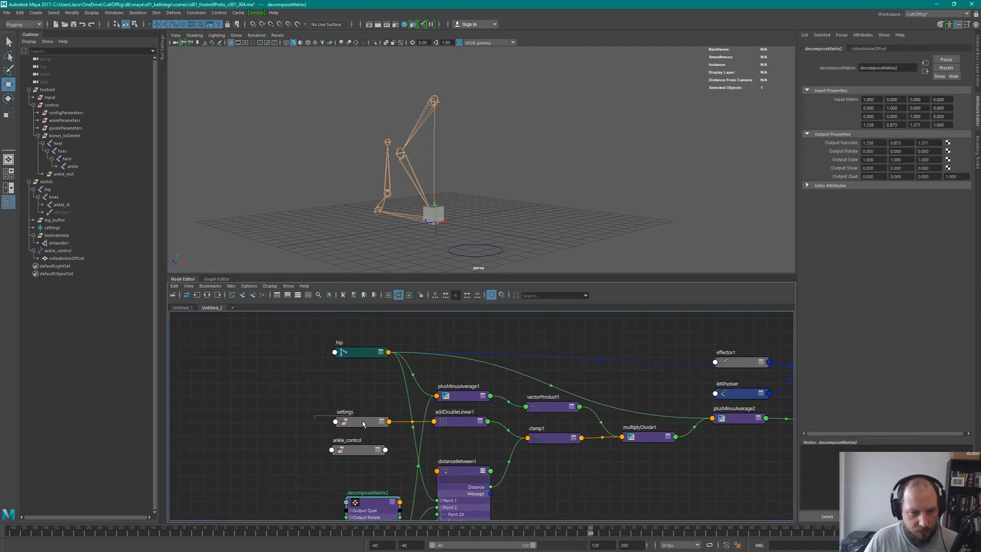
left_click_drag(457, 427, 461, 430)
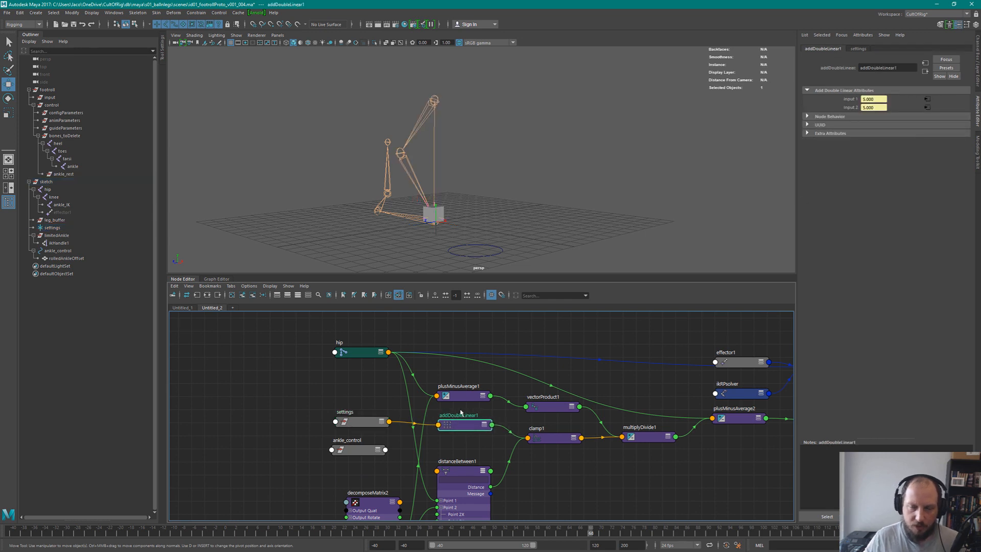
left_click(547, 441)
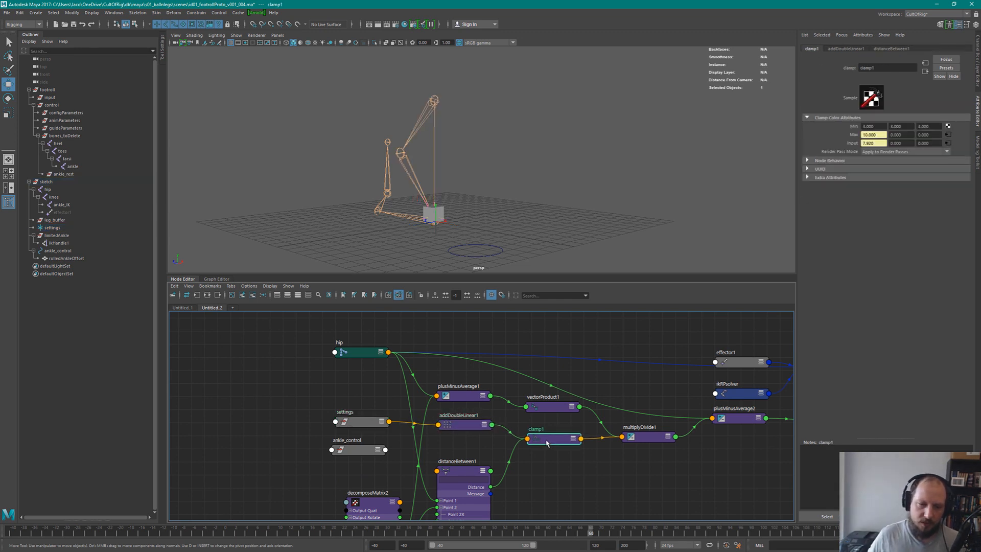
left_click_drag(452, 425, 451, 422)
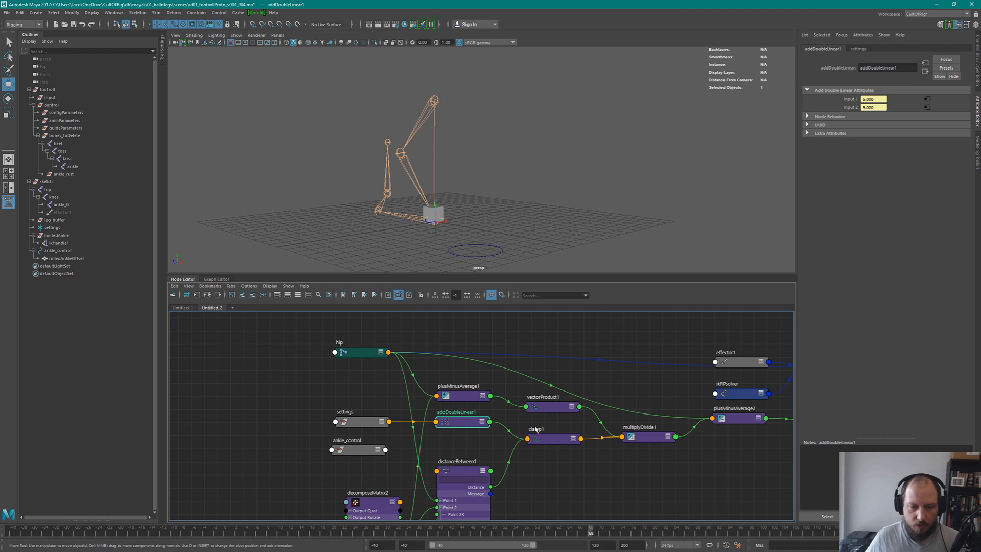
left_click_drag(549, 442, 551, 443)
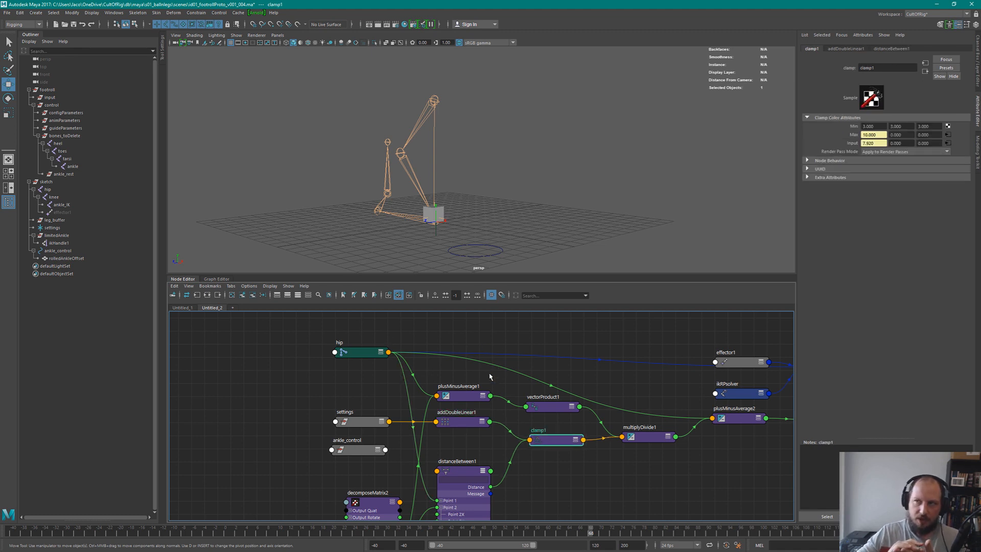
Move ankle_control to about -1.3, 0.6, -1.7 to test the leg, and raise the plusMinusAverage1 node slightly
left_click(434, 101)
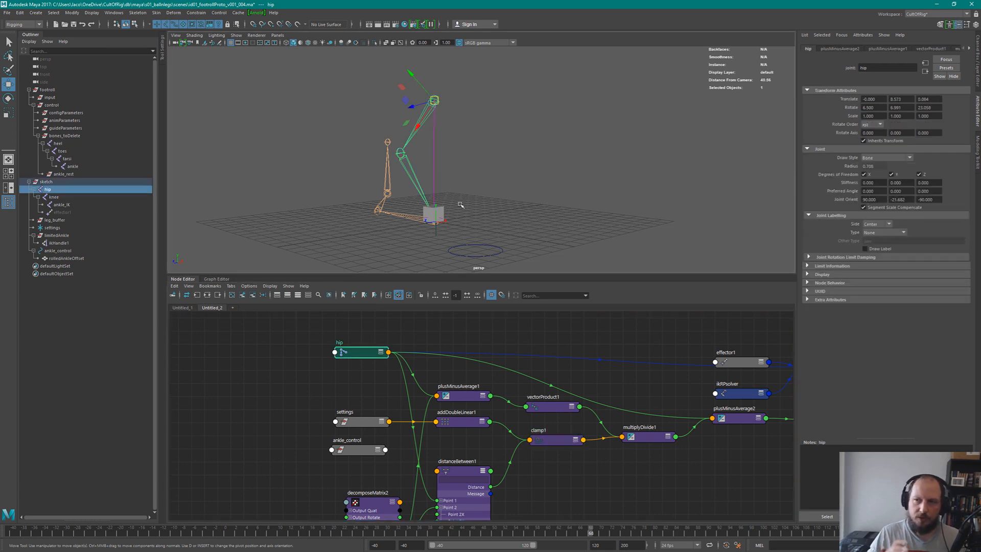
left_click(463, 249)
left_click_drag(464, 249, 455, 179, "alt")
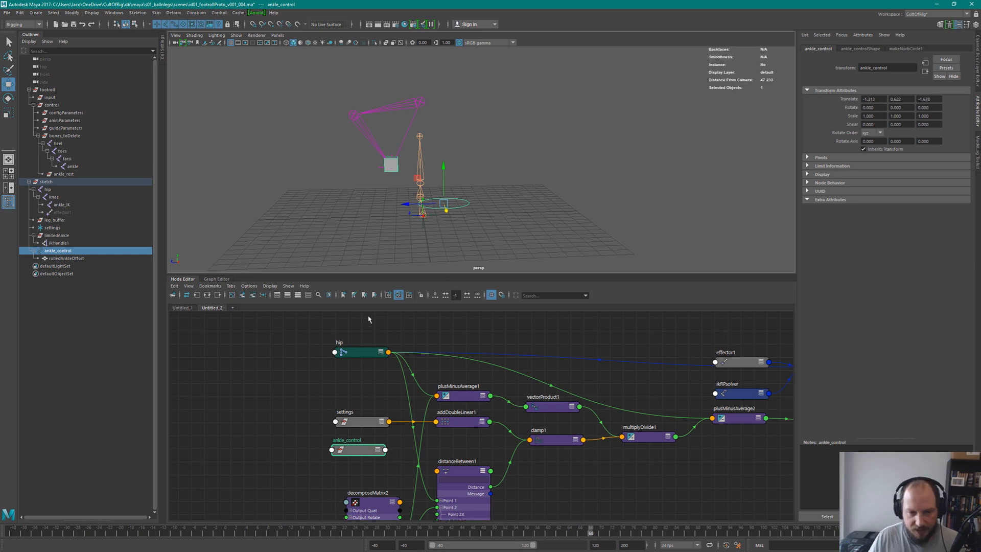
mouse_move(459, 401)
left_mouse_down()
mouse_move(472, 398)
mouse_move(470, 386)
left_mouse_up()
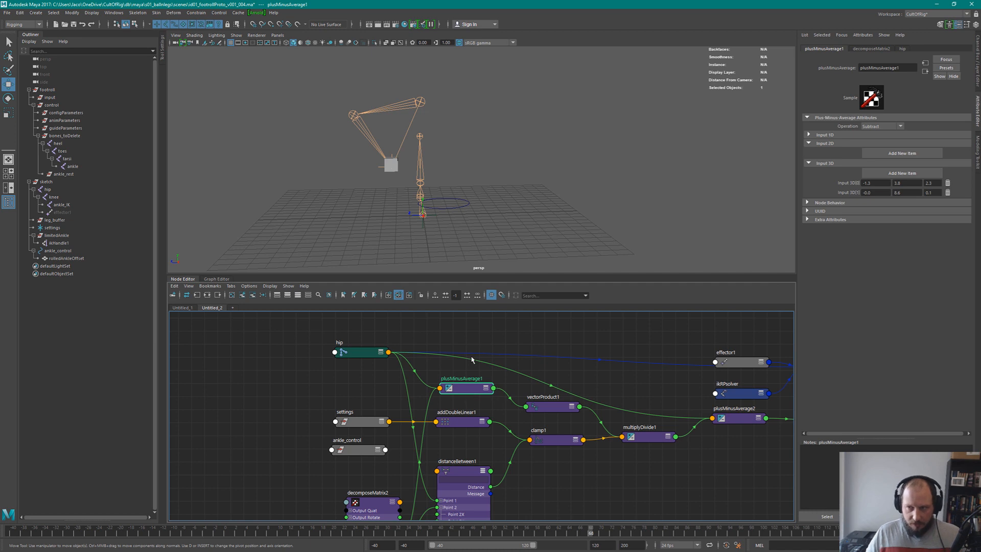
Test the leg's response by moving ankle_control low on one side, then to about -1.0, 1.9, -5.1 on the other
left_click(395, 167)
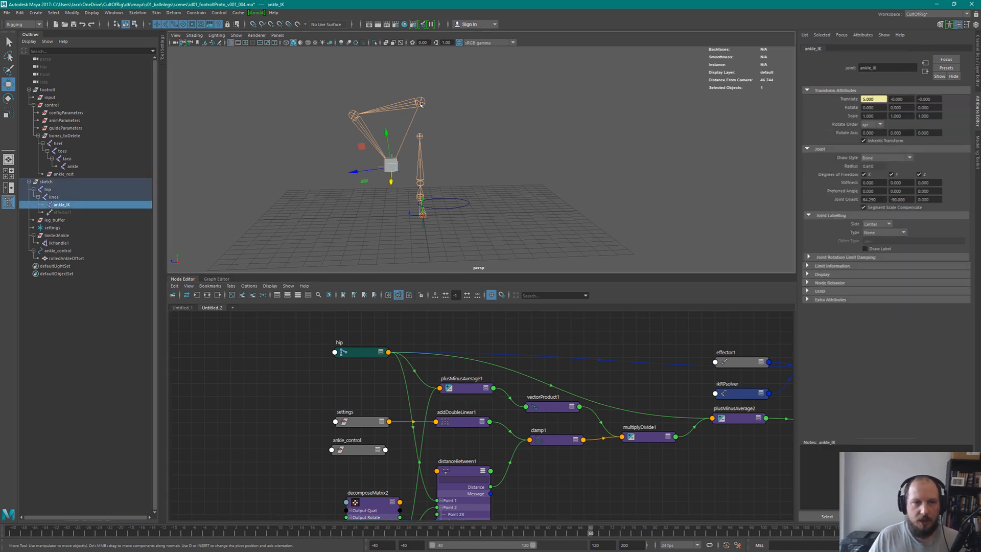
left_click(452, 198)
left_click_drag(443, 206, 363, 275)
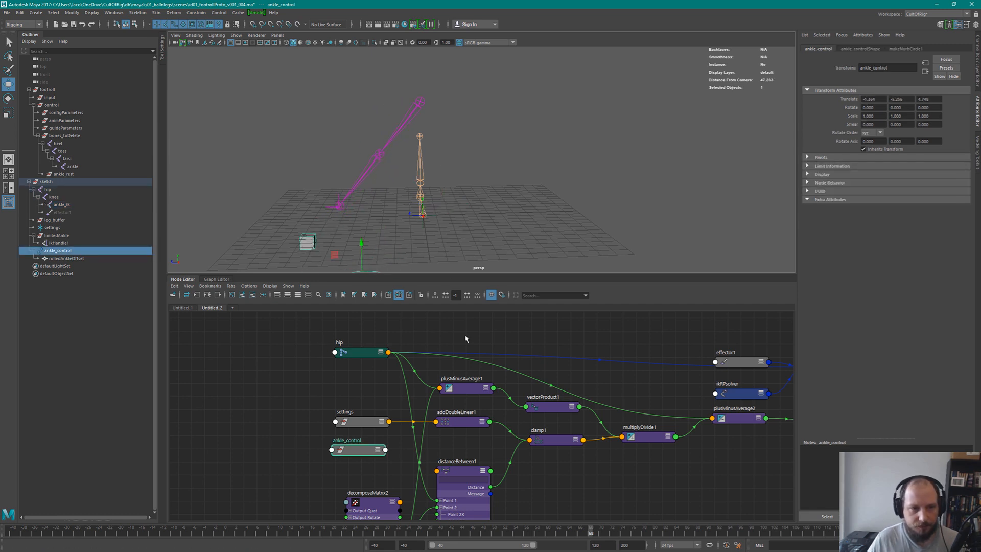
left_click_drag(429, 163, 483, 148, "alt")
left_click_drag(414, 241, 541, 148)
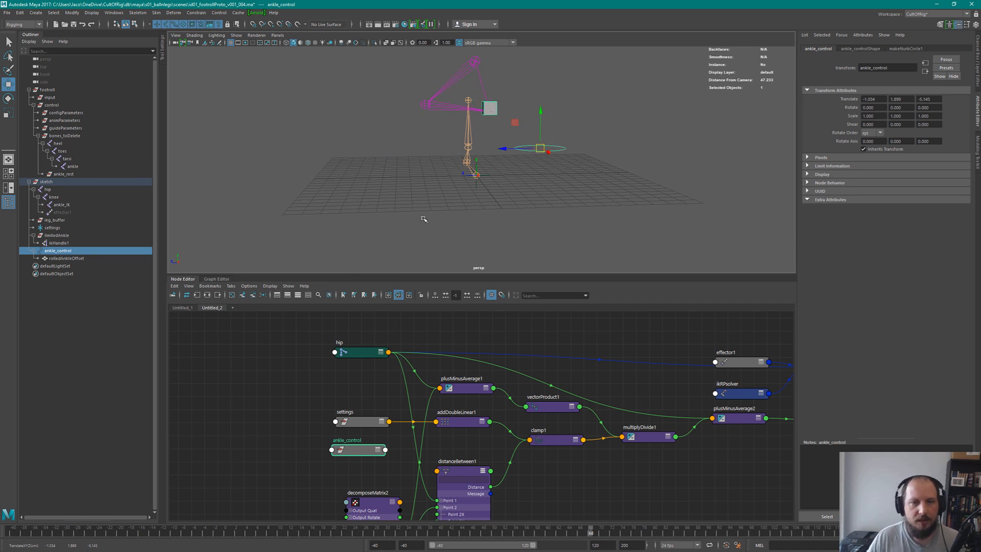
Line up the settings and ankle_control nodes with decomposeMatrix2, place rolledAnkleOffset beside its matrix input, and nudge distanceBetween1
middle_click_drag(404, 462, 419, 397, "alt")
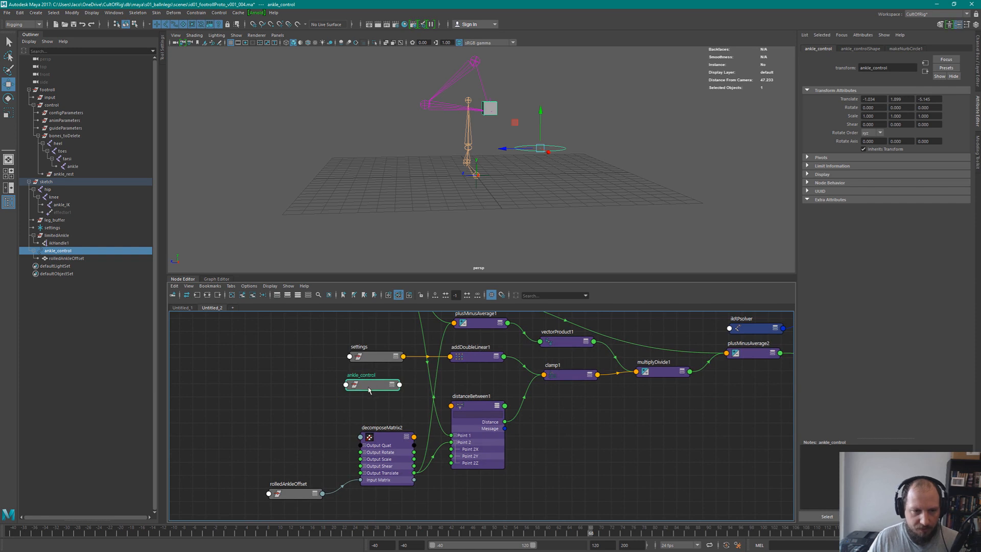
mouse_move(369, 390)
left_mouse_down()
mouse_move(380, 390)
mouse_move(370, 358)
mouse_move(378, 387)
left_mouse_up()
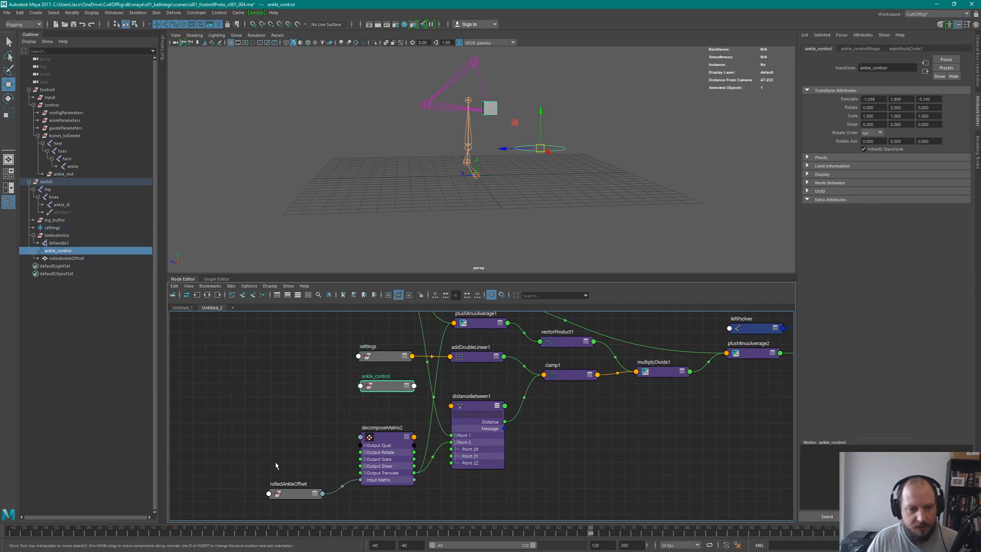
left_click_drag(301, 495, 312, 472)
middle_click_drag(448, 314, 428, 383, "alt")
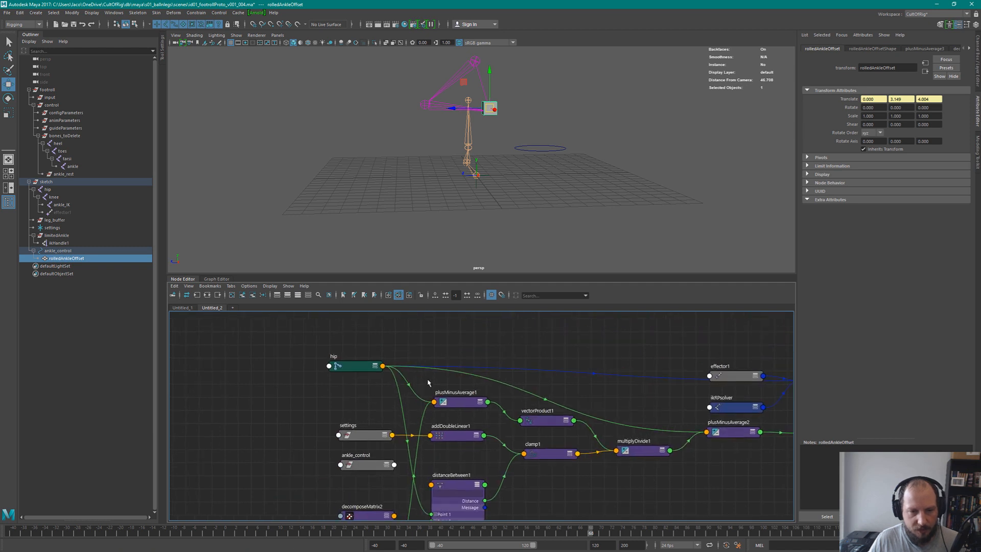
left_click_drag(455, 492, 450, 493)
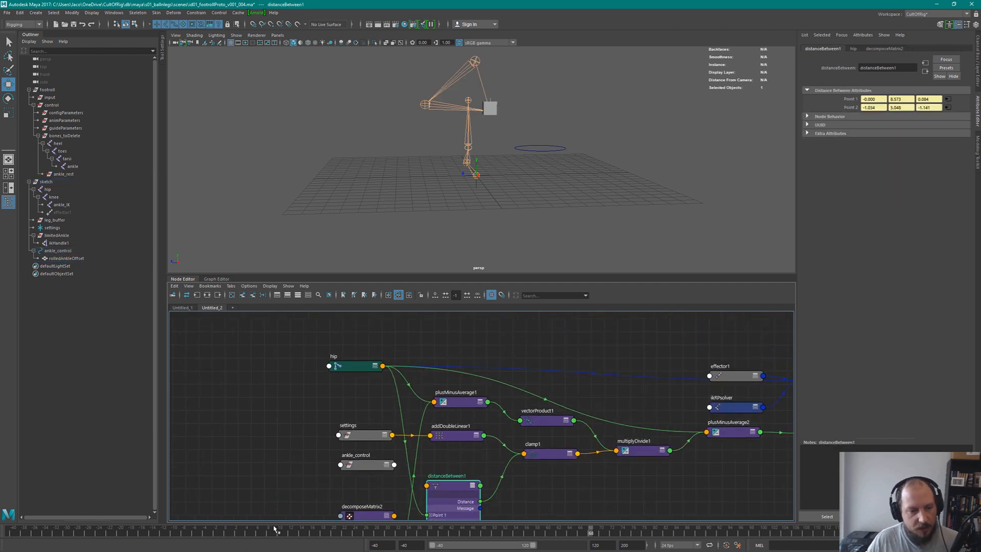
Scrub to frame 60 and move ankle_control far back to about 0.4, -3.8, -10.4 to test the fully extended leg
left_click_drag(590, 534, 551, 518)
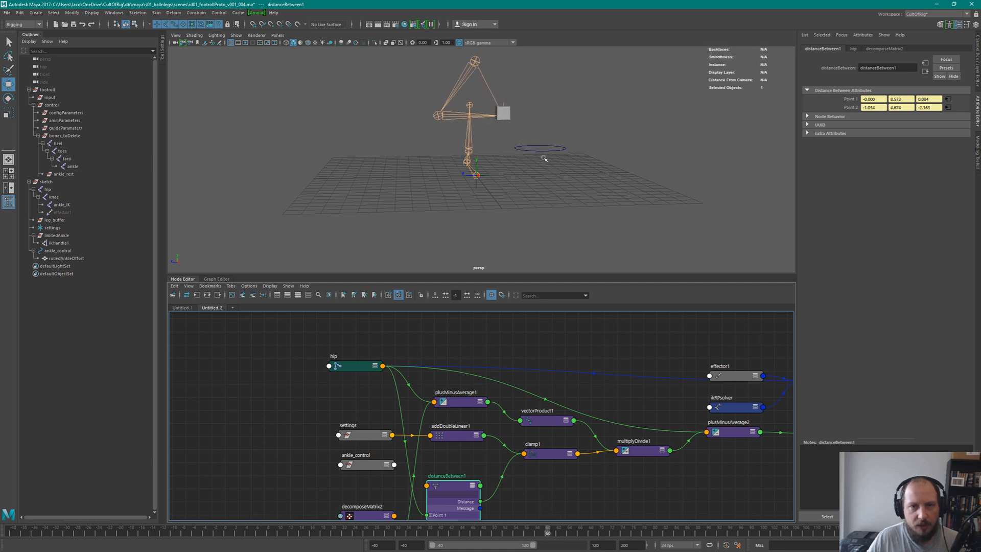
left_click(547, 150)
left_click_drag(547, 150, 608, 218)
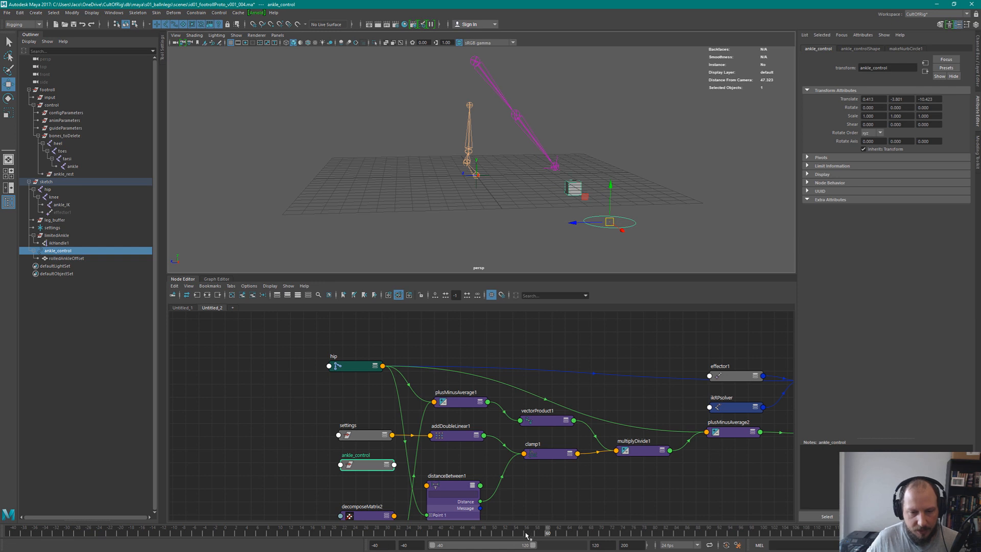
Scrub to about frame 92, move ankle_control to about 0.1, -3.0, -8.6, and check the leg from the side
left_click_drag(537, 534, 719, 483)
left_click_drag(621, 237, 559, 113)
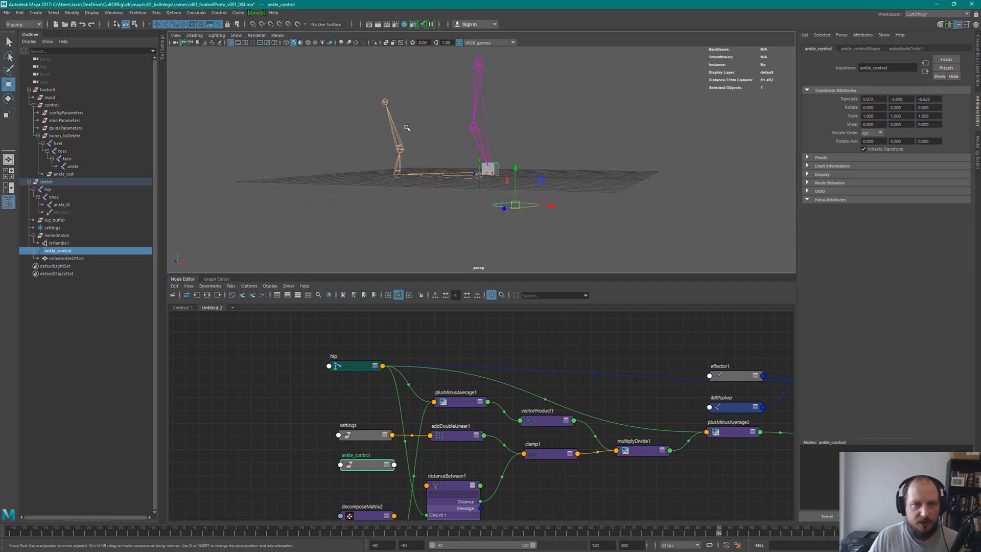
left_click_drag(540, 152, 471, 113, "alt")
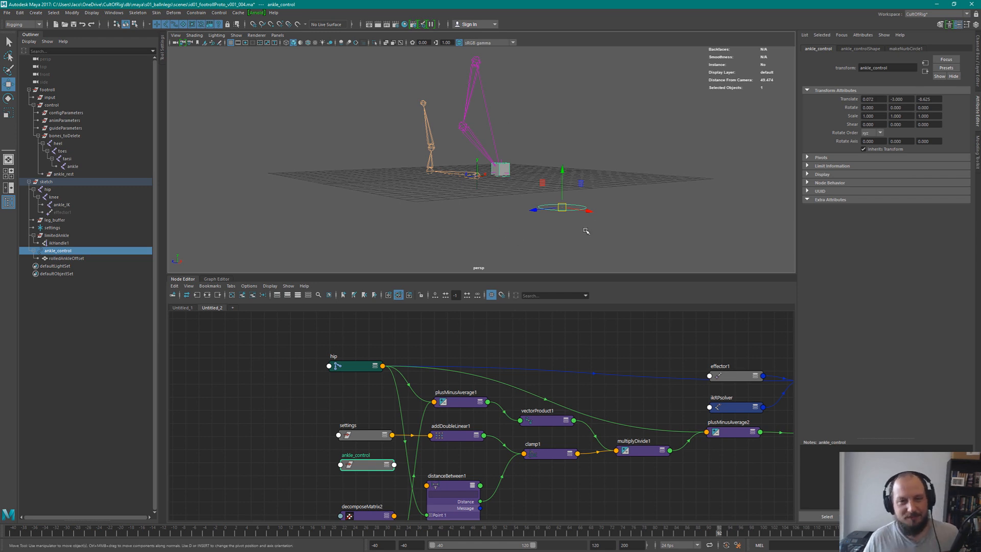
left_click_drag(587, 231, 579, 199, "alt")
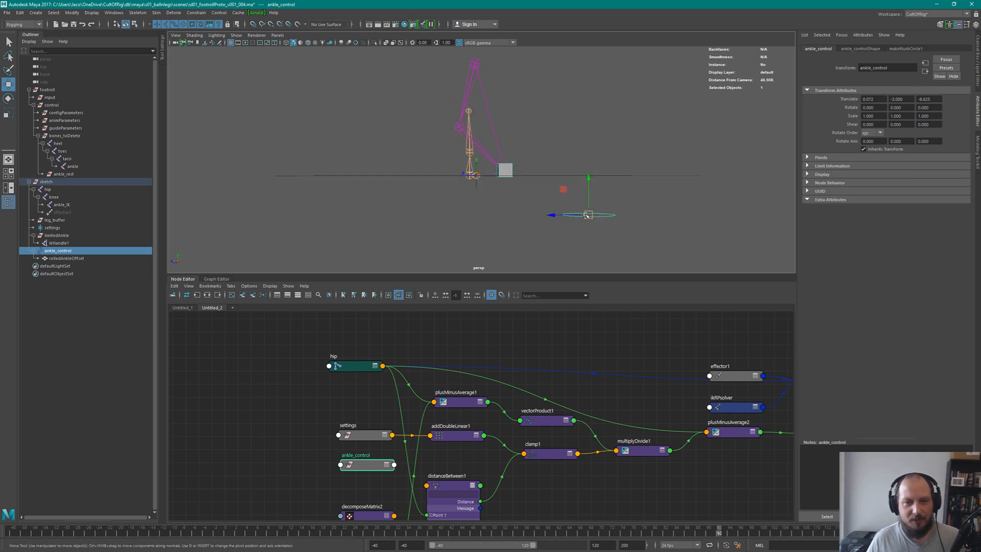
Return to frame 0, place ankle_control under the hip at about 0.6, -2.7, 0.4, and scrub slightly into negative frames
left_click(223, 532)
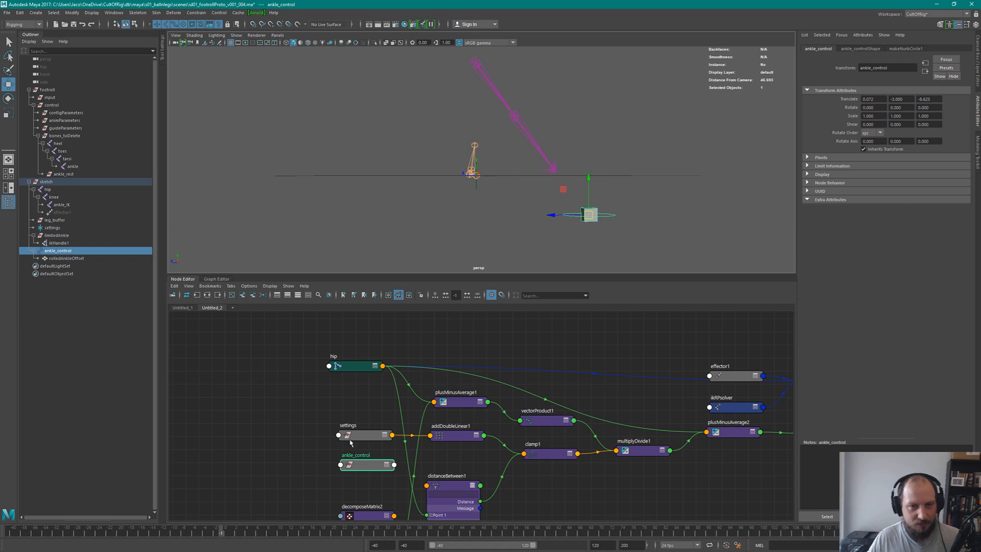
left_click(225, 534)
left_click_drag(588, 214, 471, 212, "alt")
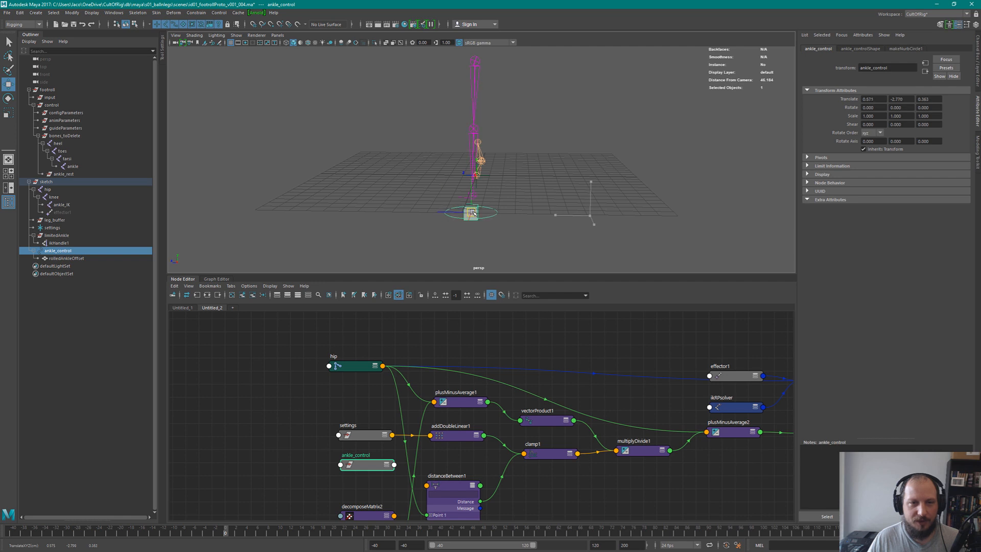
left_click_drag(542, 192, 549, 186, "alt")
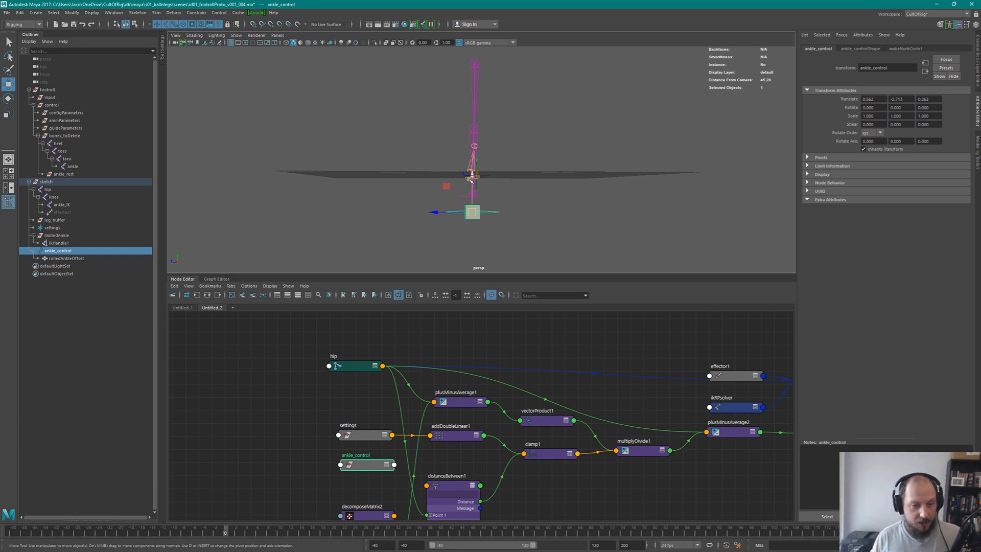
left_click_drag(223, 532, 193, 534)
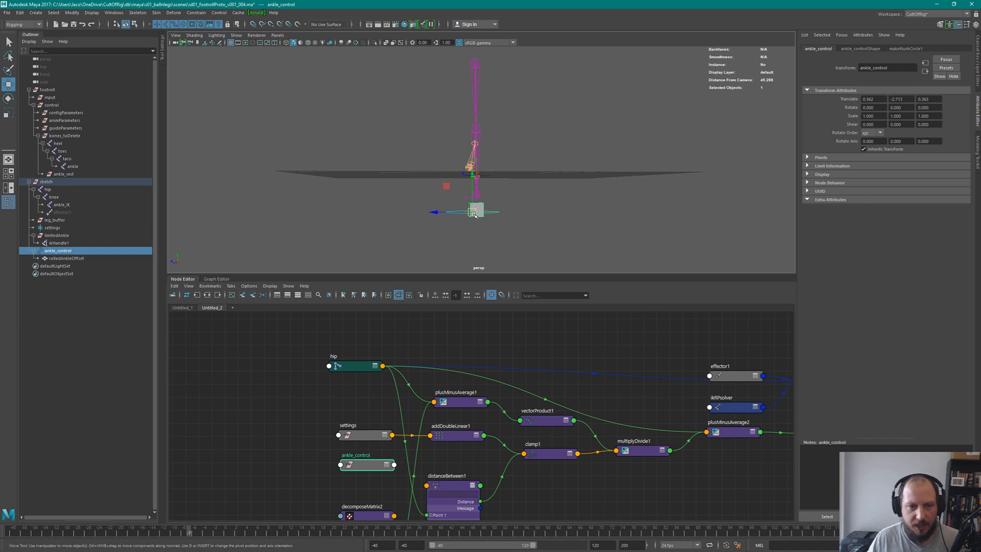
Raise ankle_control to about 0.9, -0.9, -1.8 and scrub forward to about frame 59 to test the foot roll
left_click_drag(483, 214, 502, 189)
mouse_move(502, 190)
left_mouse_down("alt")
mouse_move(498, 209)
mouse_move(508, 186)
mouse_move(500, 188)
left_mouse_up("alt")
mouse_move(189, 534)
left_mouse_down()
mouse_move(489, 526)
mouse_move(522, 505)
mouse_move(560, 519)
mouse_move(542, 520)
left_mouse_up()
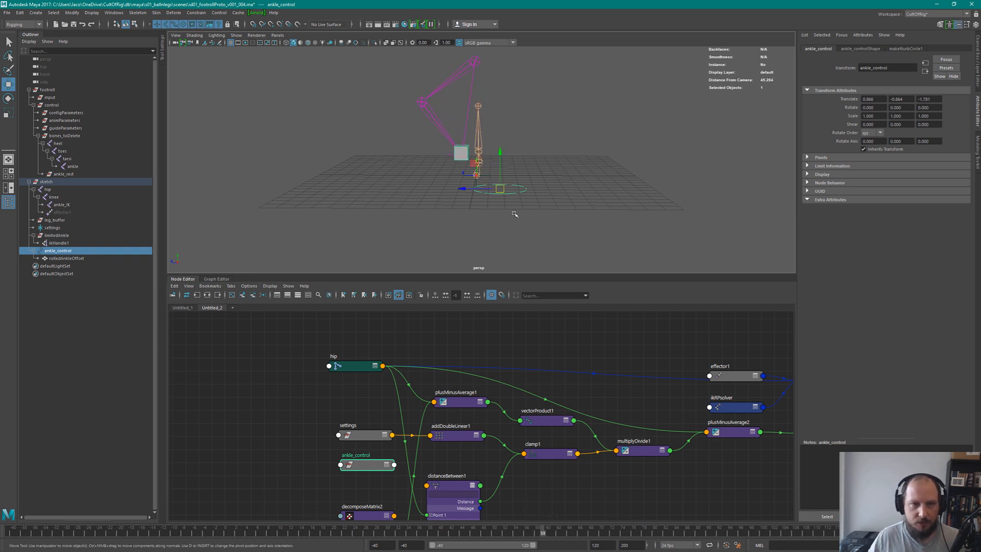
Lower ankle_control below the grid, adjust it to about 1.2, -3.2, -2.6, and check the leg from the side
left_click_drag(502, 188, 518, 227)
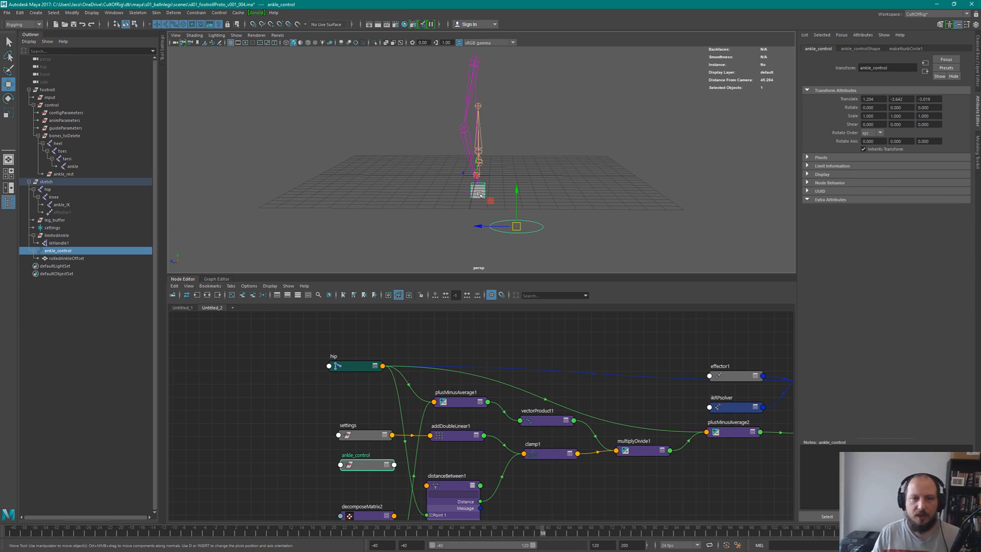
left_click_drag(500, 154, 527, 183, "alt")
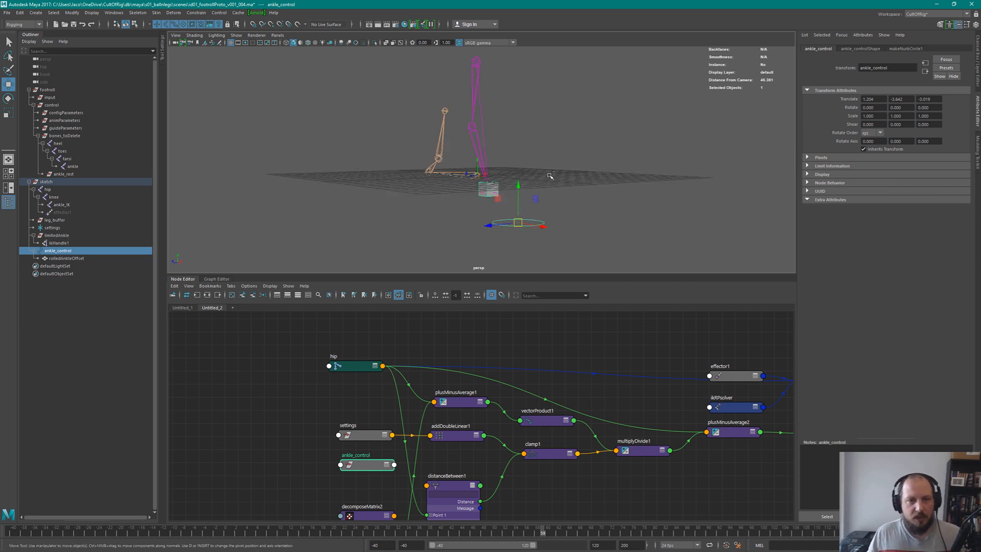
middle_click_drag(530, 179, 524, 169)
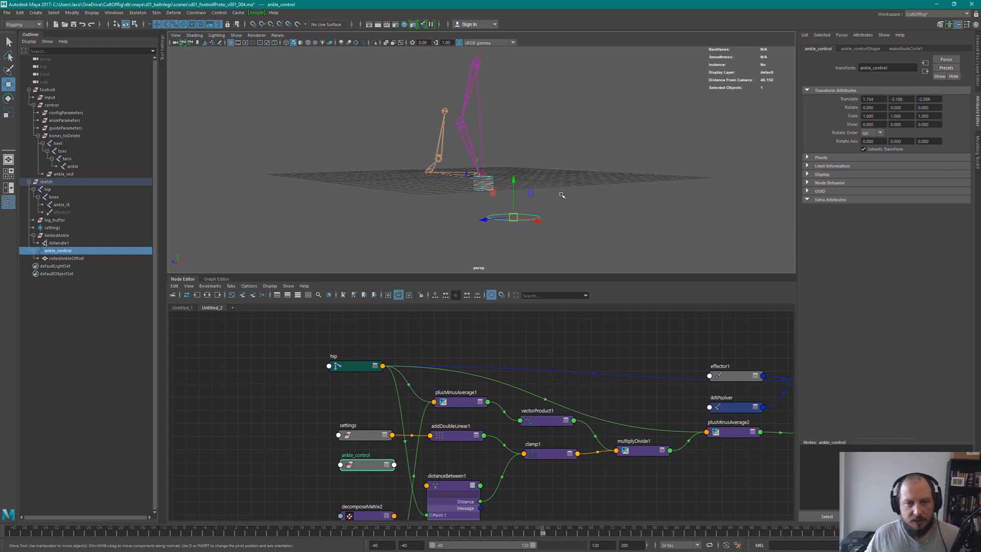
left_click_drag(513, 142, 513, 132, "alt")
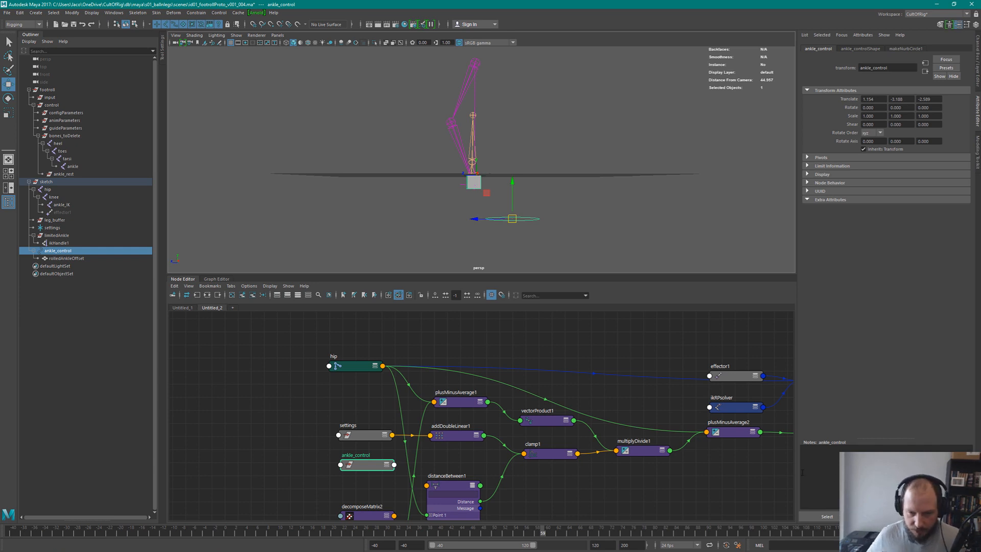
Return the timeline to frame 0 and move ankle_control to about 1.3, 0.0, 0.2 near the grid's origin
key("ctrl+z")
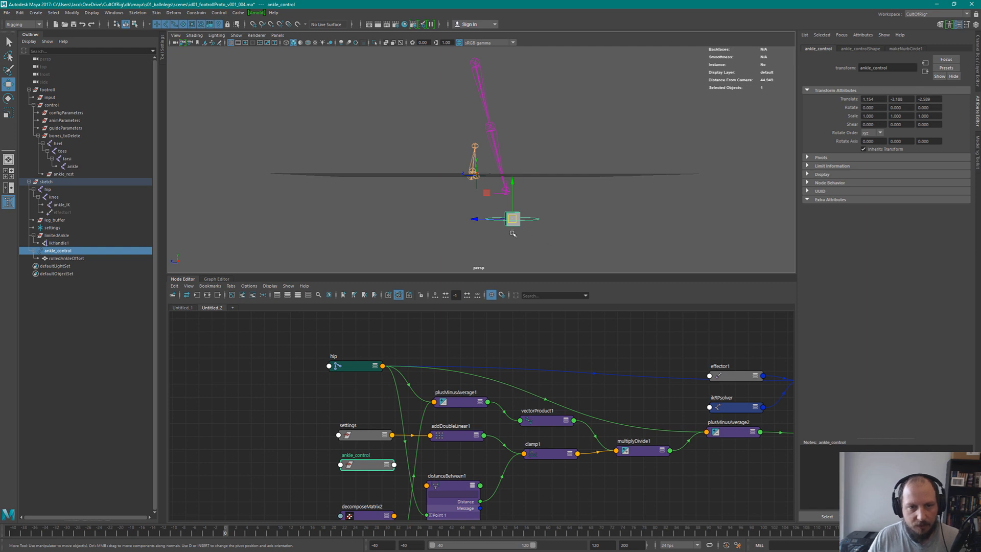
left_click_drag(512, 219, 555, 179)
scroll(544, 158, "up", 1)
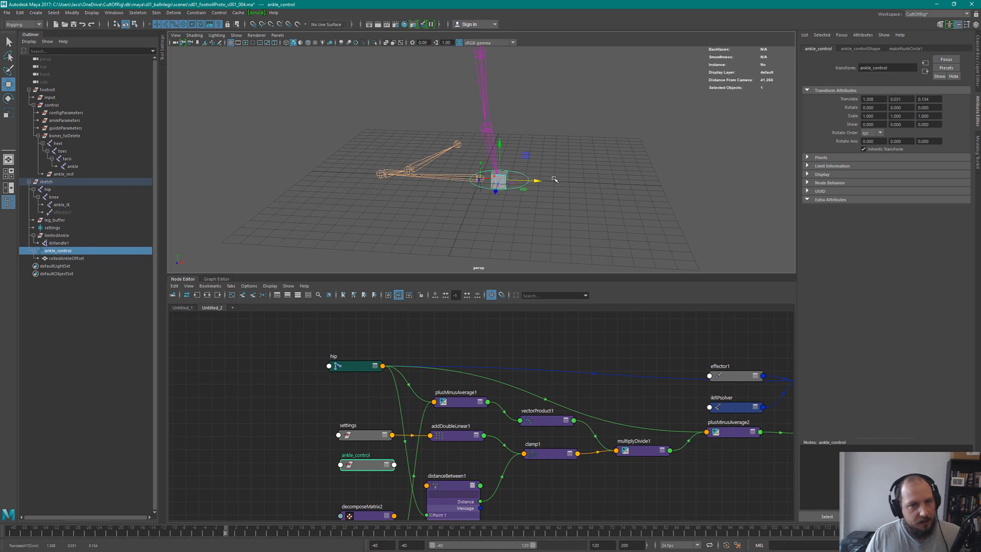
Inspect the ankle_rest transform and its parent group bones_toDelete in the foot roll hierarchy
left_click(65, 175)
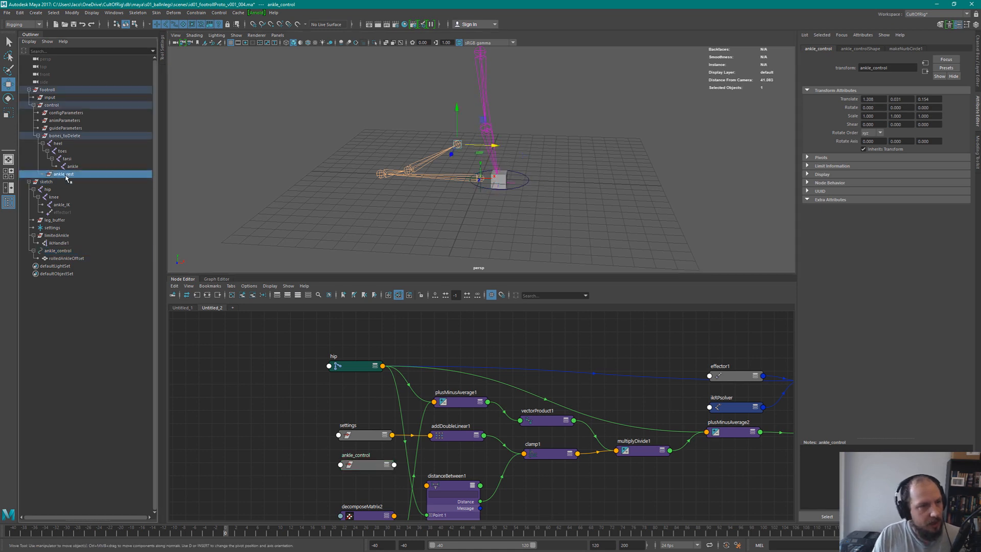
left_click(65, 136)
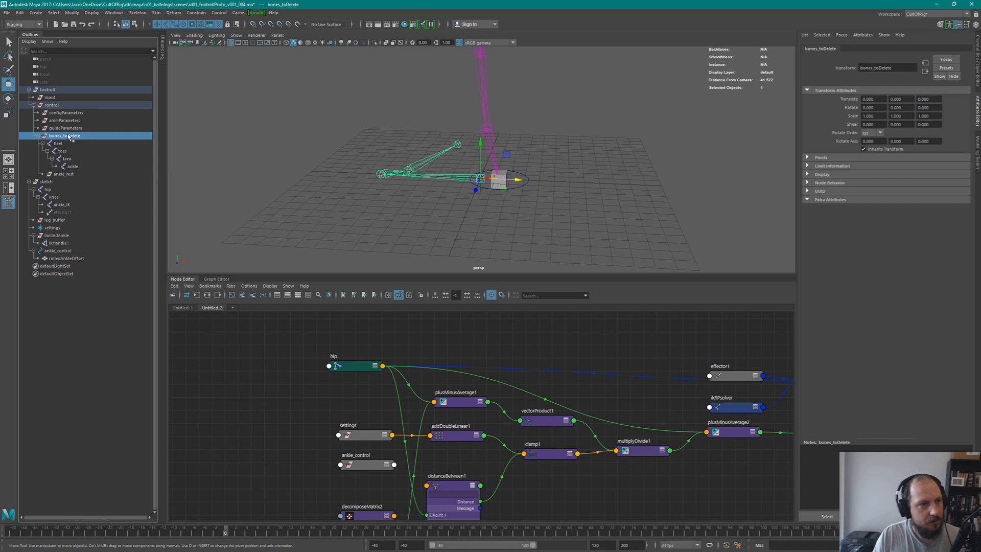
left_click(64, 174)
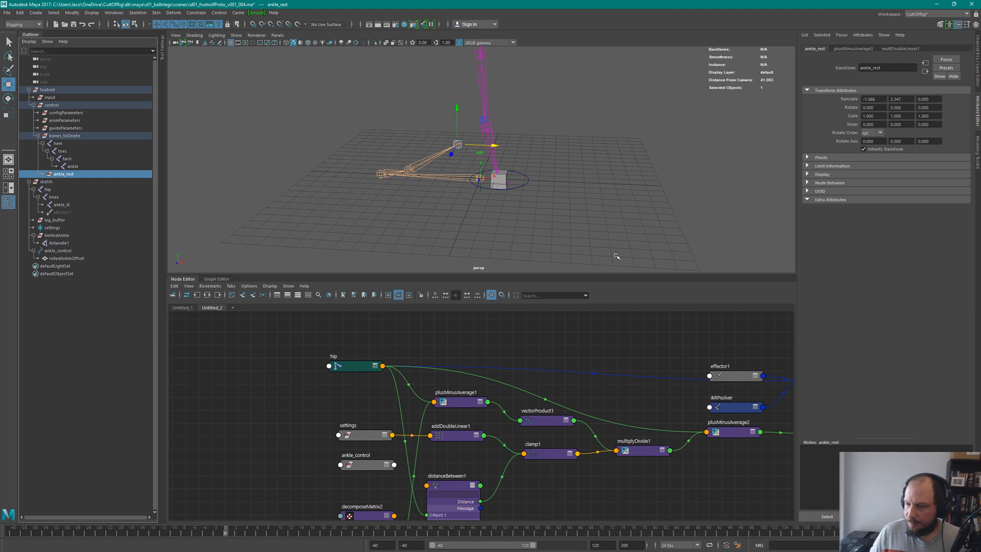
Test the foot roll by scrubbing from frame 0 to 20 and placing ankle_control at about 1.2, 0.2, -3.1
left_click(525, 179)
left_click_drag(576, 157, 450, 152, "alt")
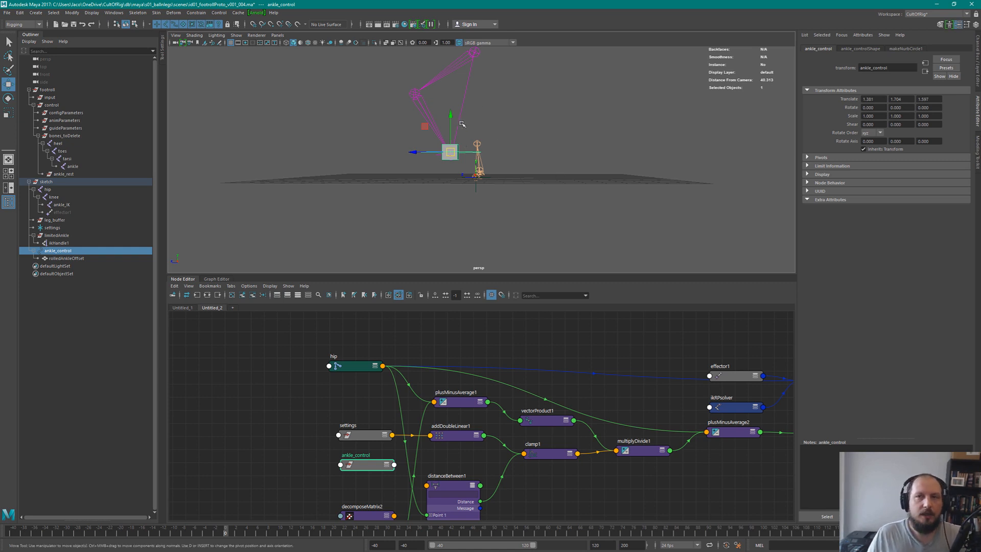
mouse_move(227, 532)
left_mouse_down()
mouse_move(68, 532)
mouse_move(411, 541)
mouse_move(334, 545)
left_mouse_up()
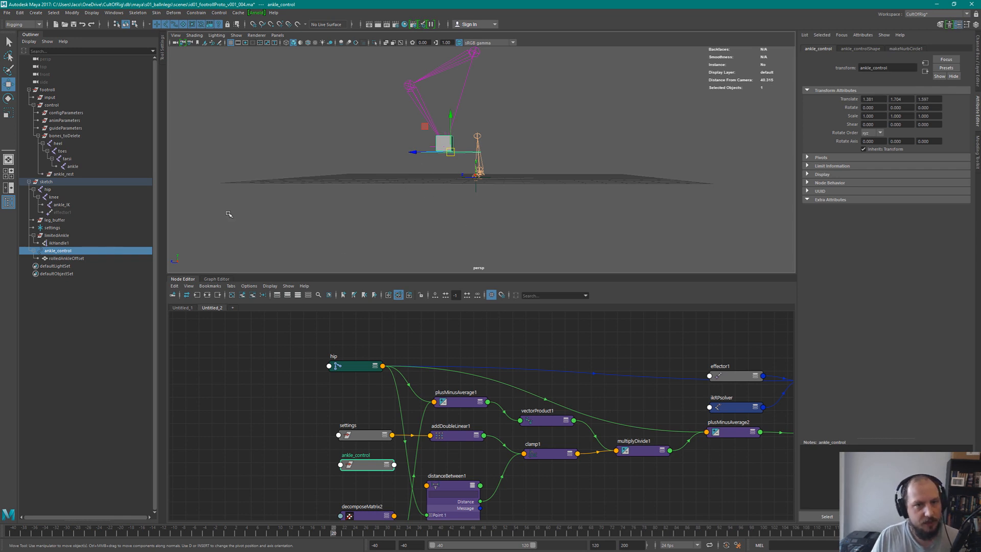
left_click_drag(450, 152, 521, 175)
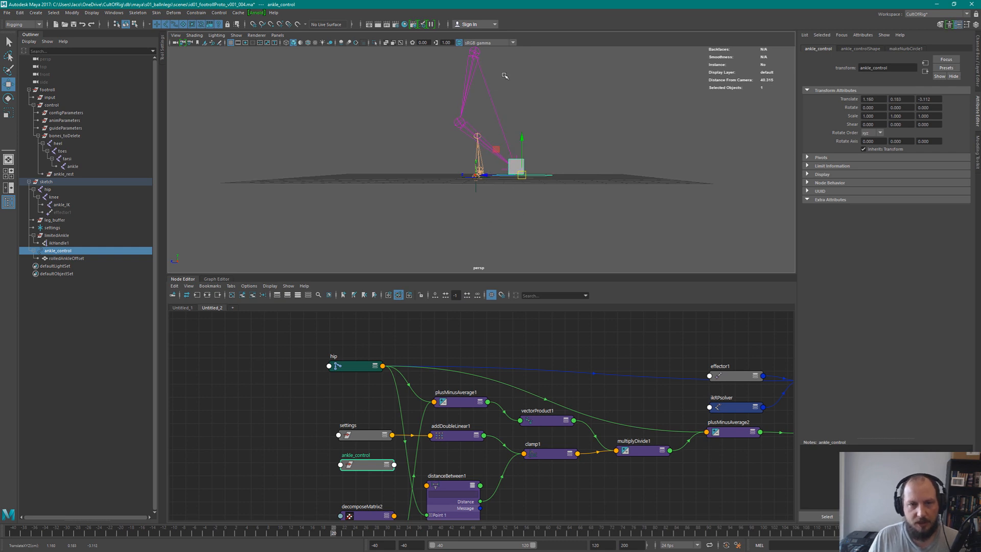
left_click_drag(548, 125, 610, 134, "alt")
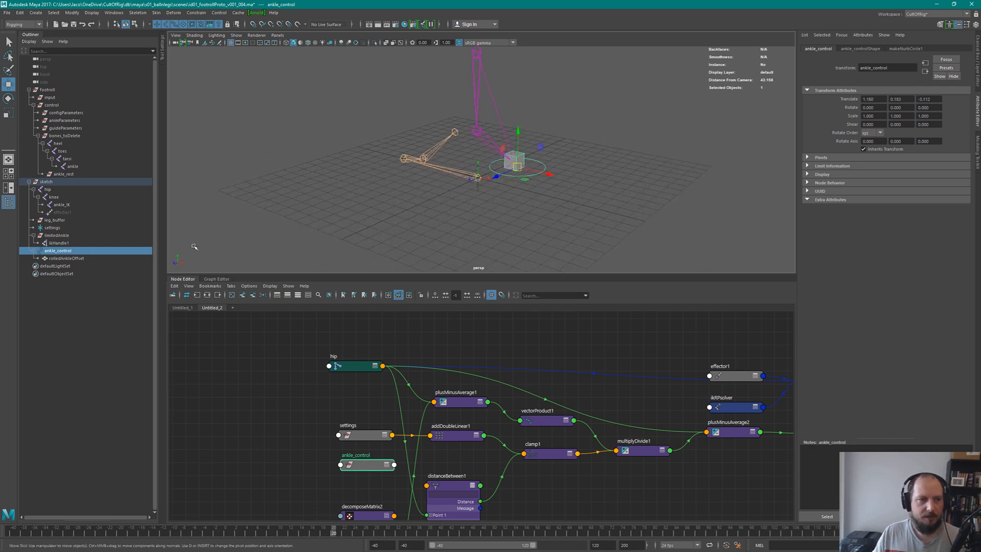
Collapse the hip hierarchy under sketch, inspect limitedAnkle and ikHandle1, and locate ikHandle1 in the node network
left_click(54, 182)
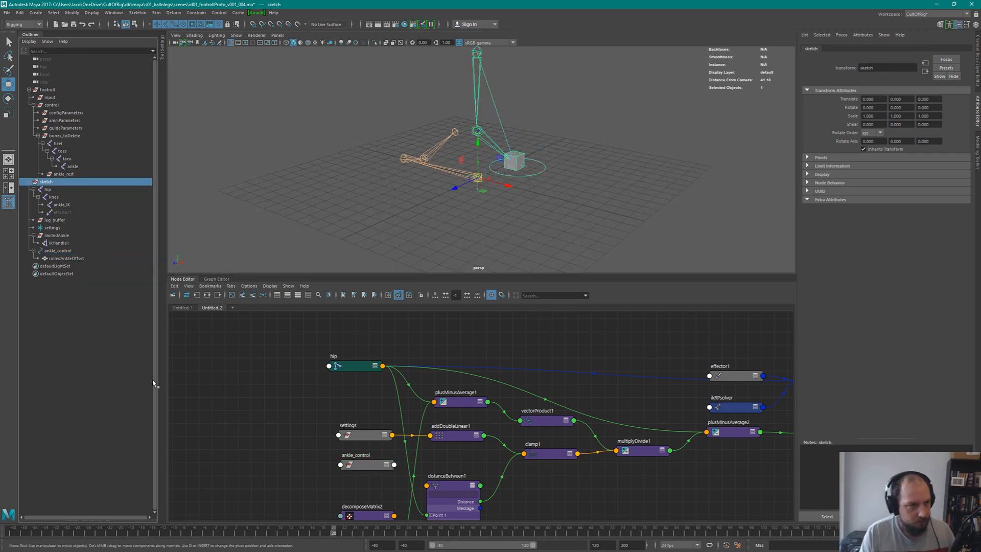
left_click(33, 189)
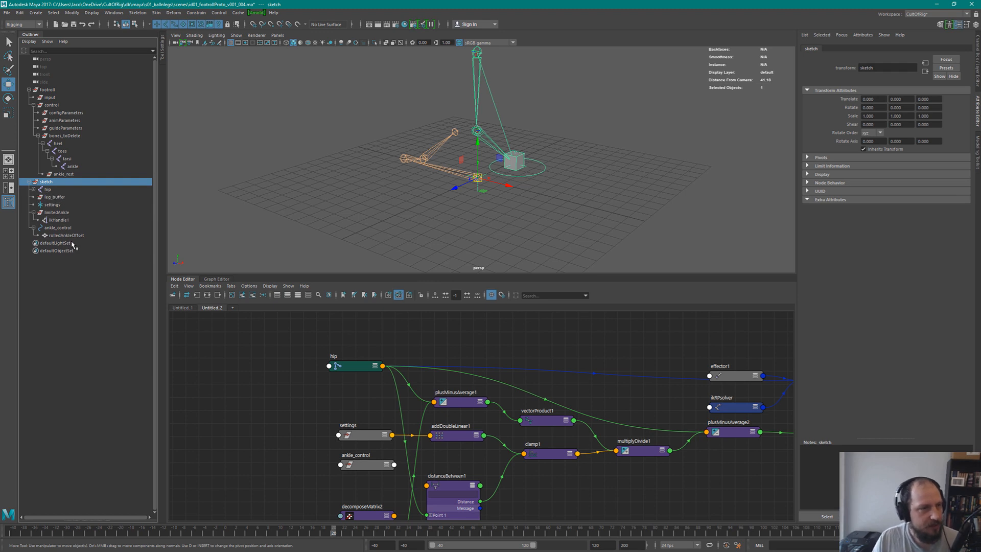
left_click(58, 213)
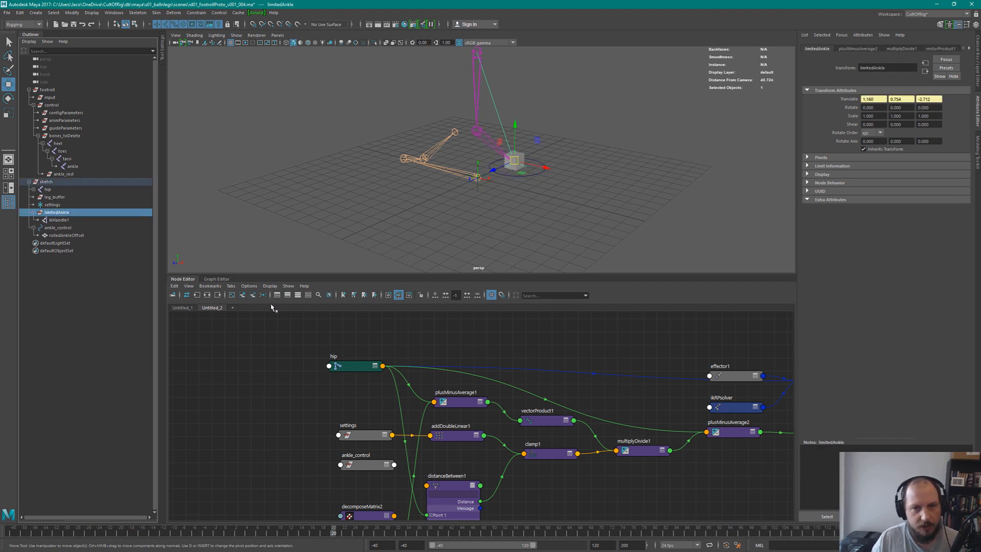
left_click(59, 220)
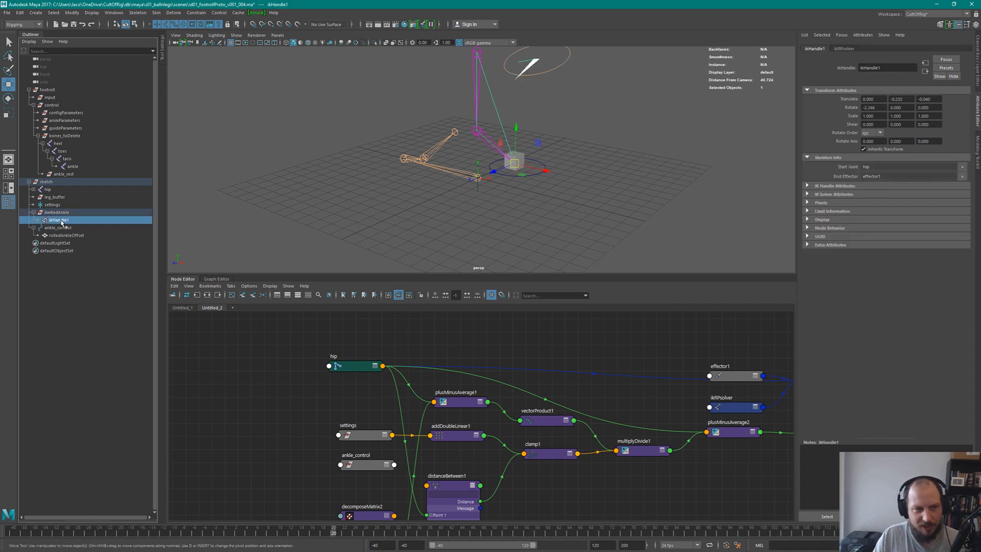
scroll(562, 387, "down", 5)
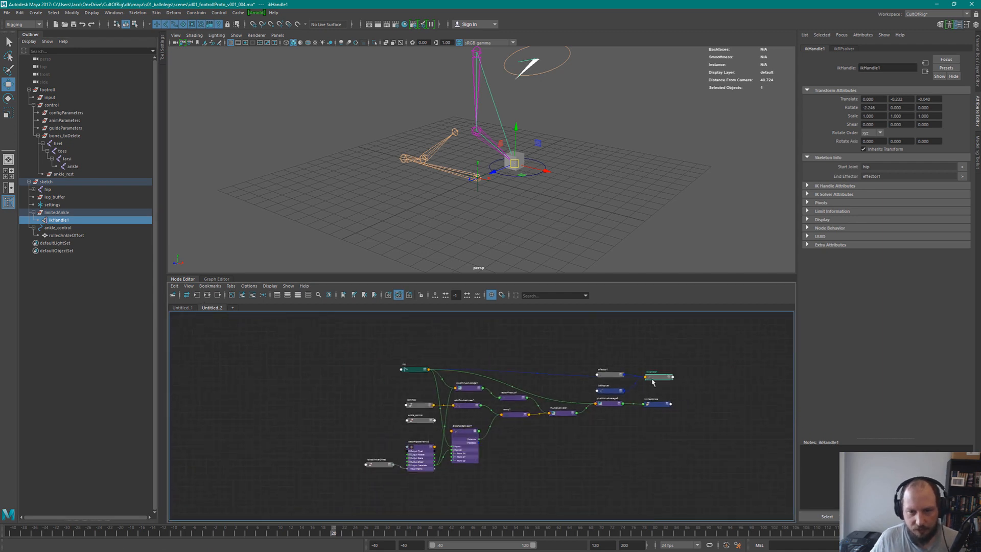
Raise the ikHandle1 node slightly in the network and inspect limitedAnkle, ankle_control and the foot roll's heel joint
left_click_drag(653, 380, 654, 372)
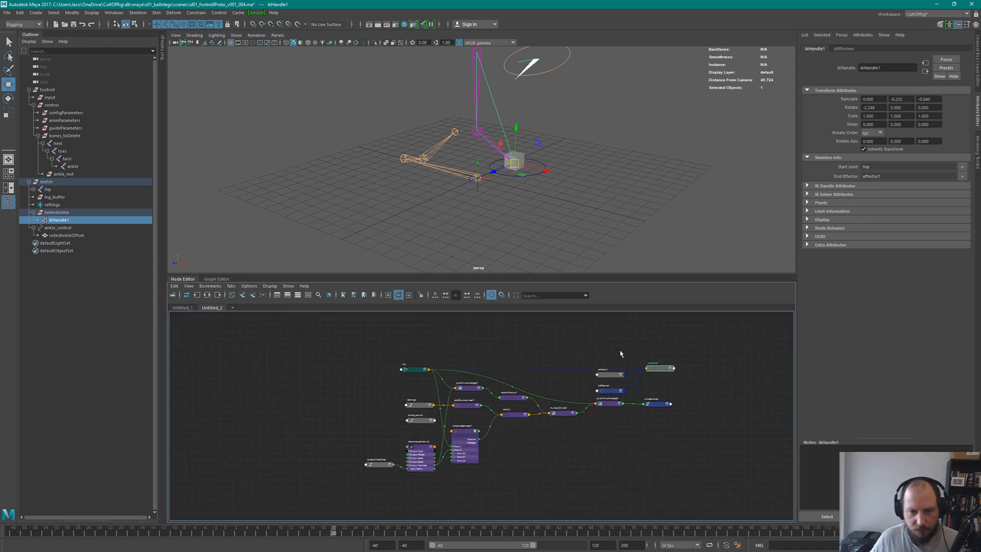
scroll(621, 354, "up", 5)
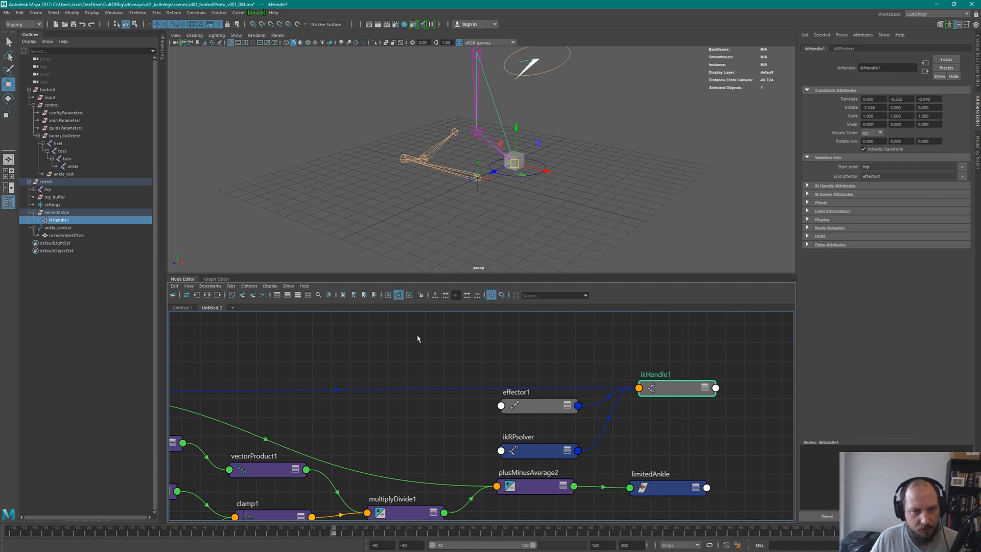
left_click(65, 213)
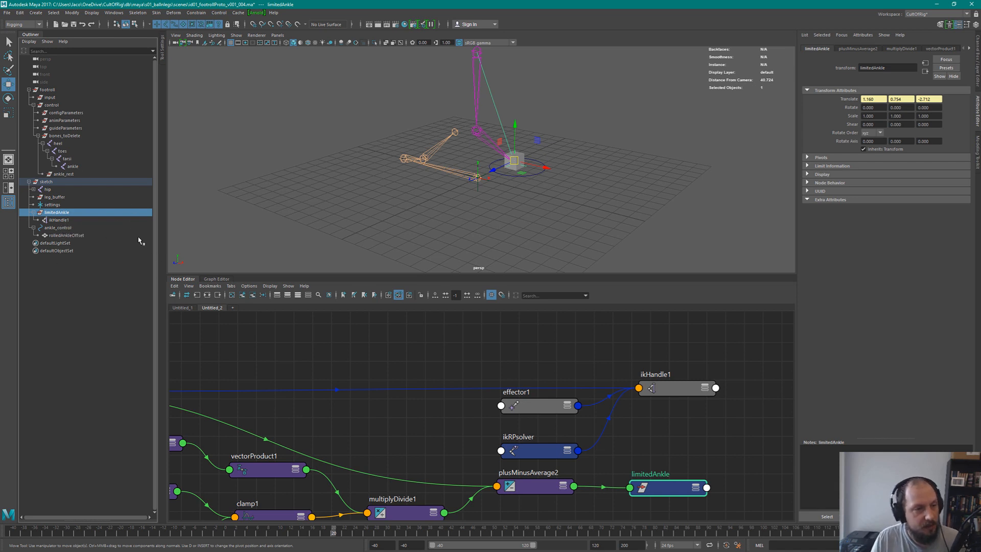
left_click(62, 228)
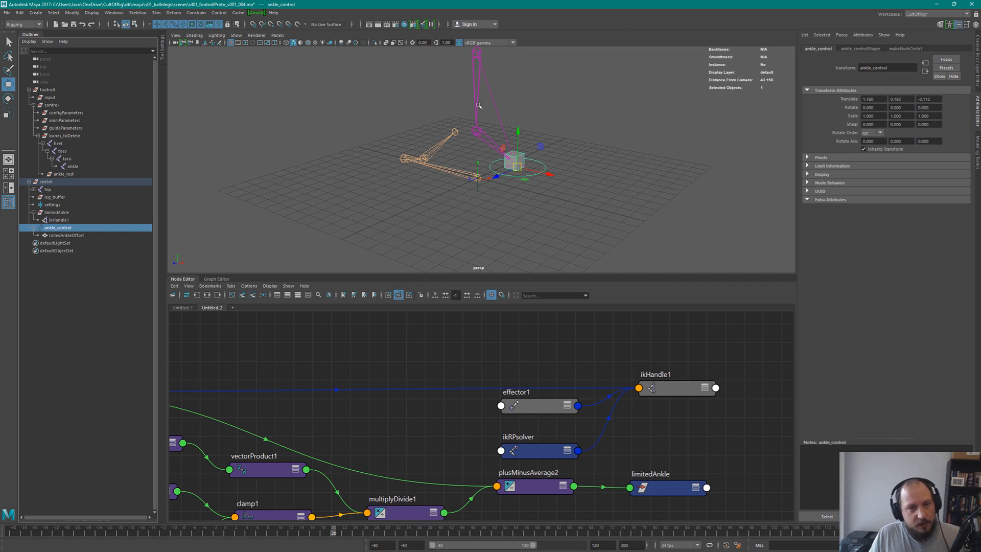
left_click_drag(437, 203, 457, 174, "alt")
left_click(444, 235)
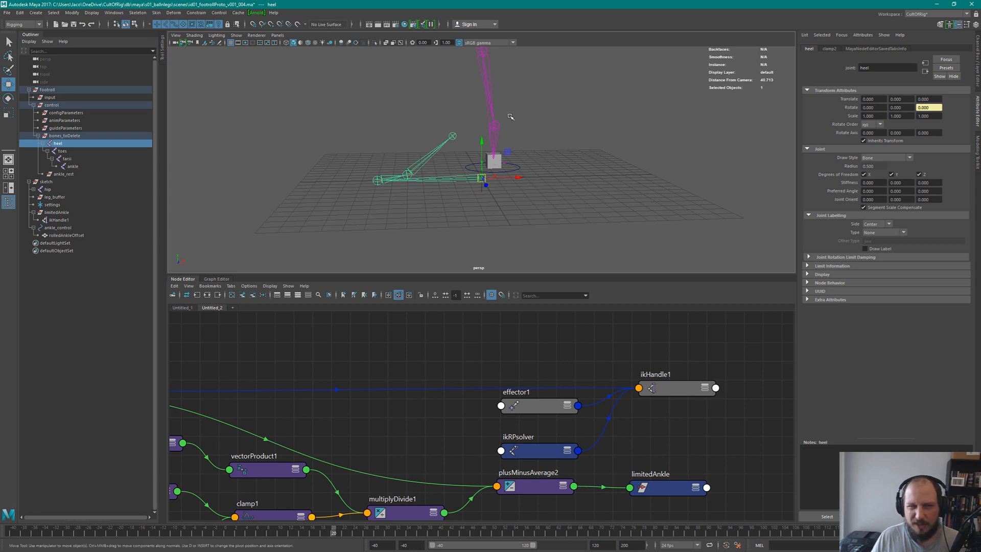
left_click_drag(575, 72, 511, 73, "alt")
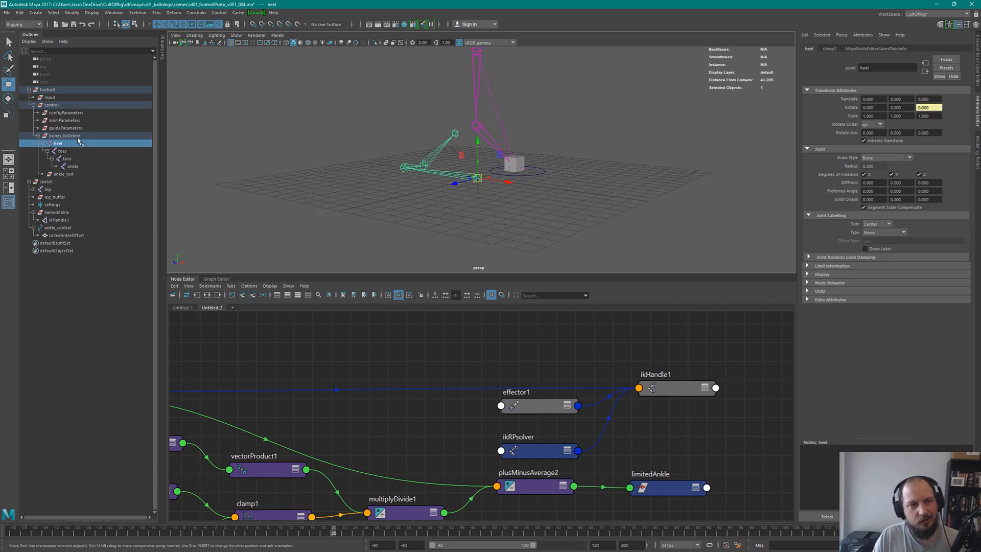
Move the sketch leg's hip joint up to about -0.5, 11.7, 0.1
left_click(48, 189)
left_click_drag(583, 153, 514, 119, "alt")
left_click_drag(463, 84, 634, 131, "alt")
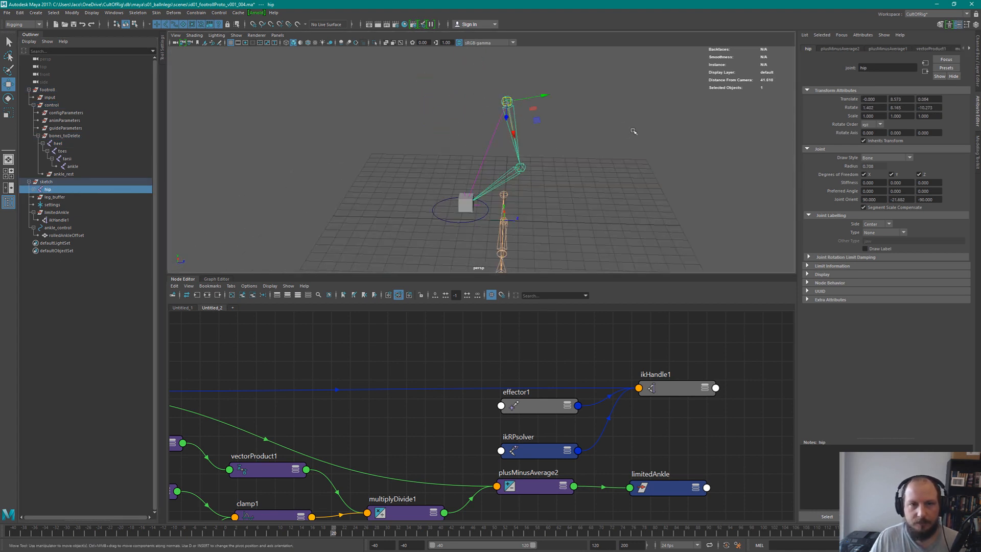
left_click_drag(517, 88, 534, 80, "alt")
left_click_drag(537, 113, 545, 71)
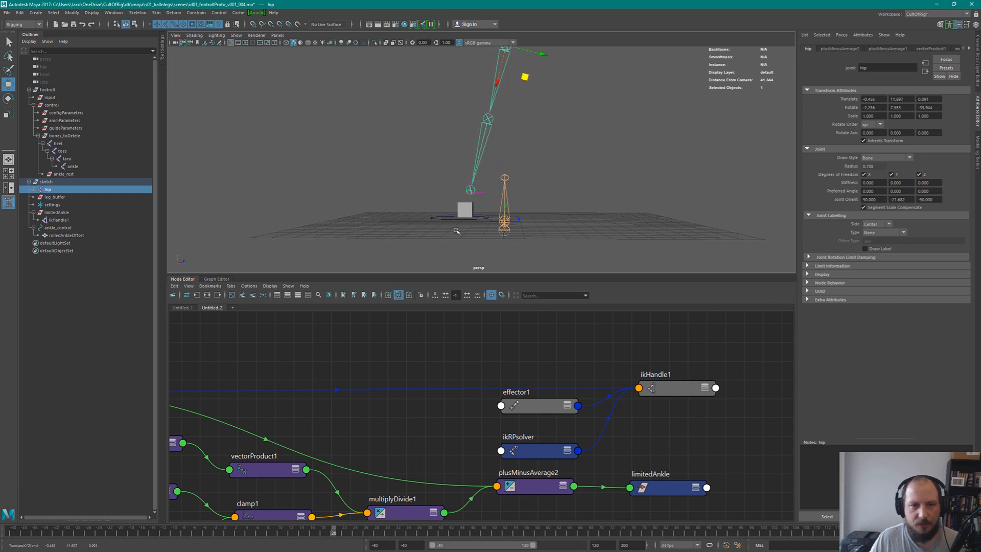
Raise ankle_control above the foot roll chain to about 0.7, 3.9, -0.3 and bring the whole limited-ankle network into view
left_click(447, 219)
left_click_drag(463, 217, 487, 170)
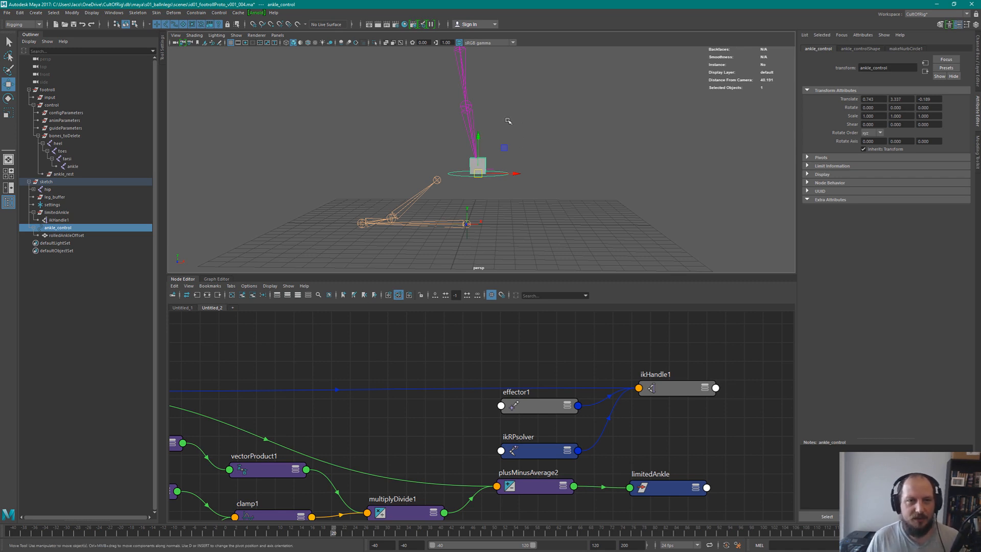
middle_click_drag(508, 121, 533, 175, "alt")
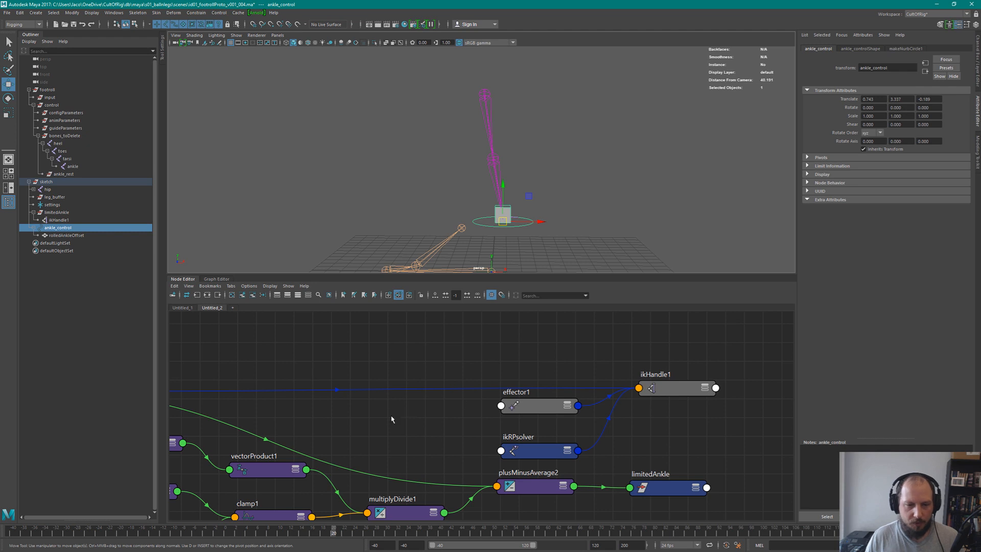
key("a")
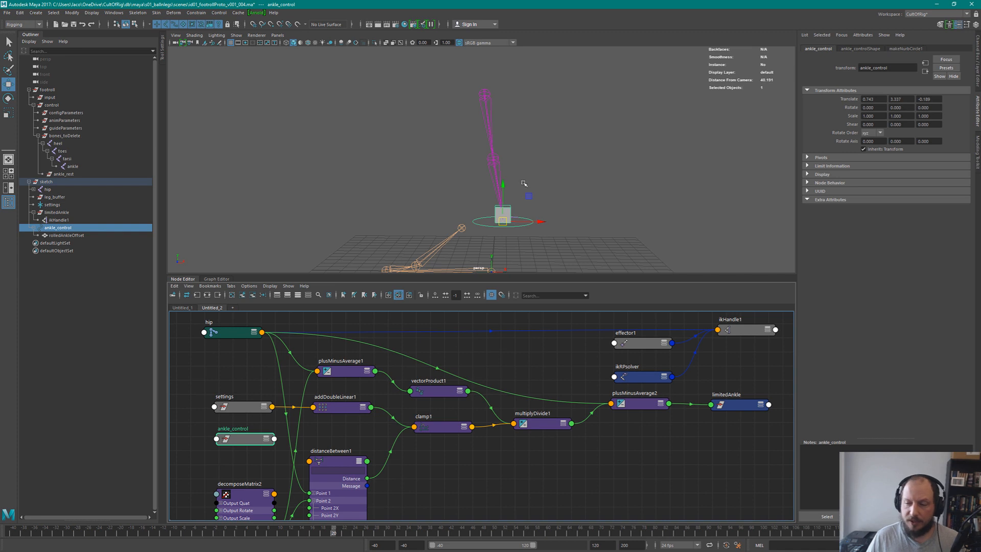
left_click_drag(545, 182, 480, 228, "alt")
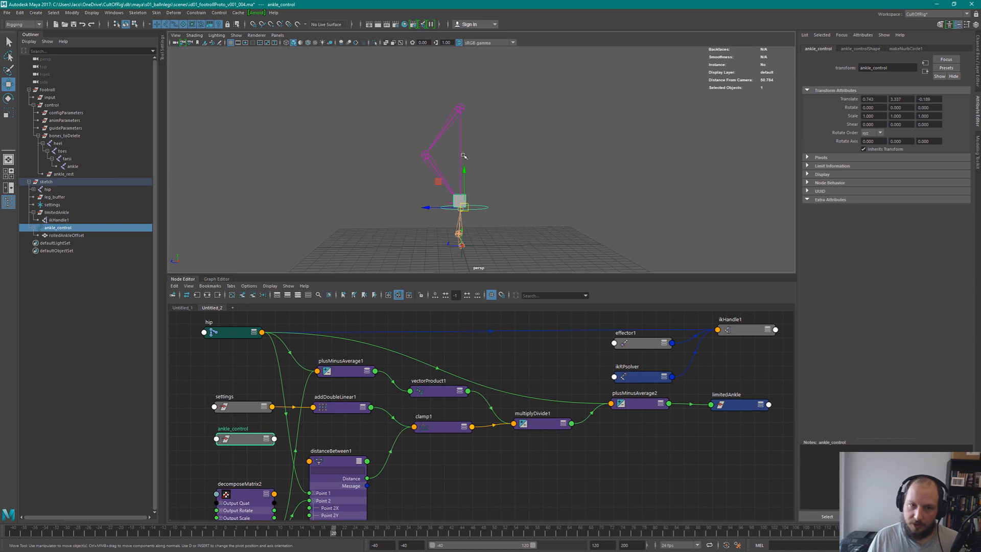
mouse_move(469, 210)
left_mouse_down()
mouse_move(514, 228)
mouse_move(499, 215)
mouse_move(458, 209)
left_mouse_up()
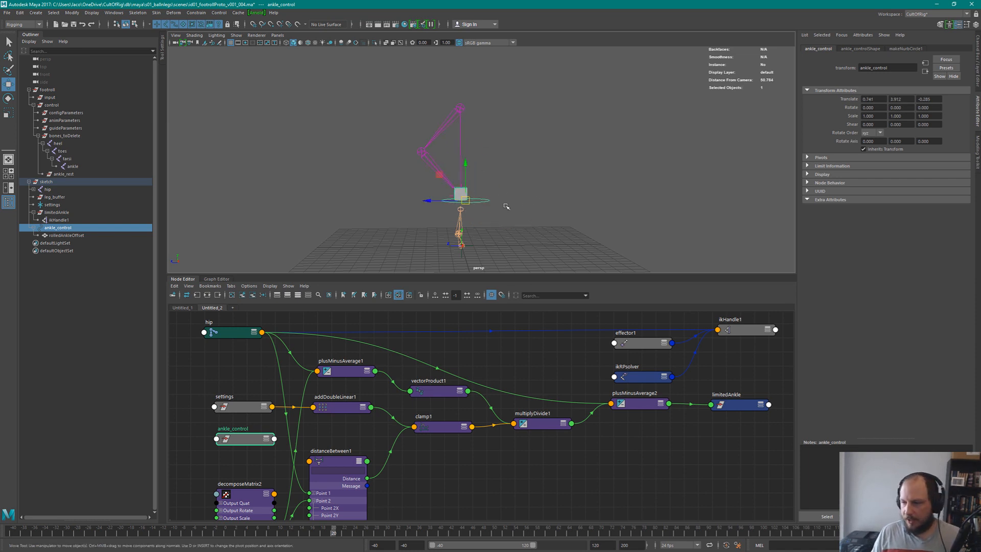
Compare the raised leg with the foot roll chain from several angles and inspect the chain's heel, toes and tarsi joints
left_click_drag(499, 179, 566, 168, "alt")
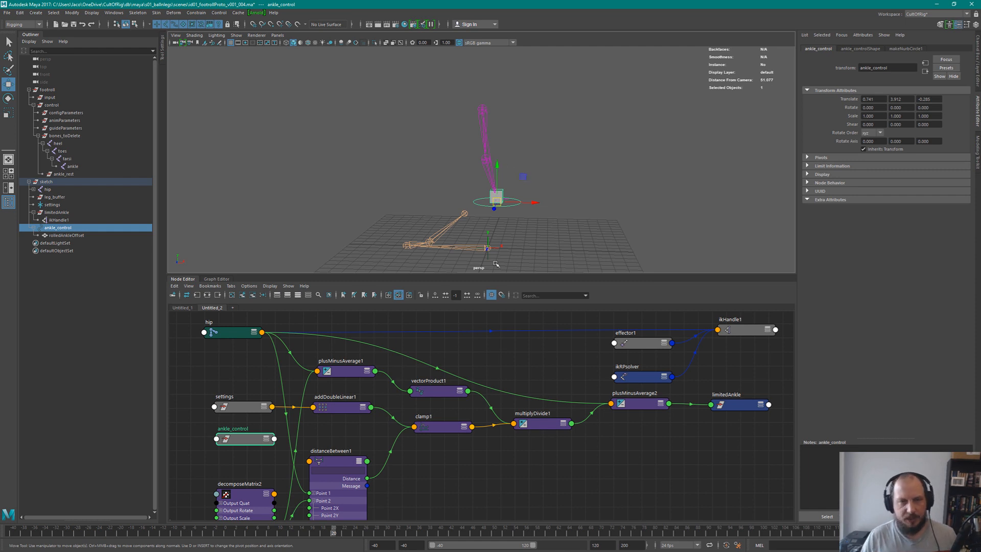
left_click_drag(529, 143, 466, 116, "alt")
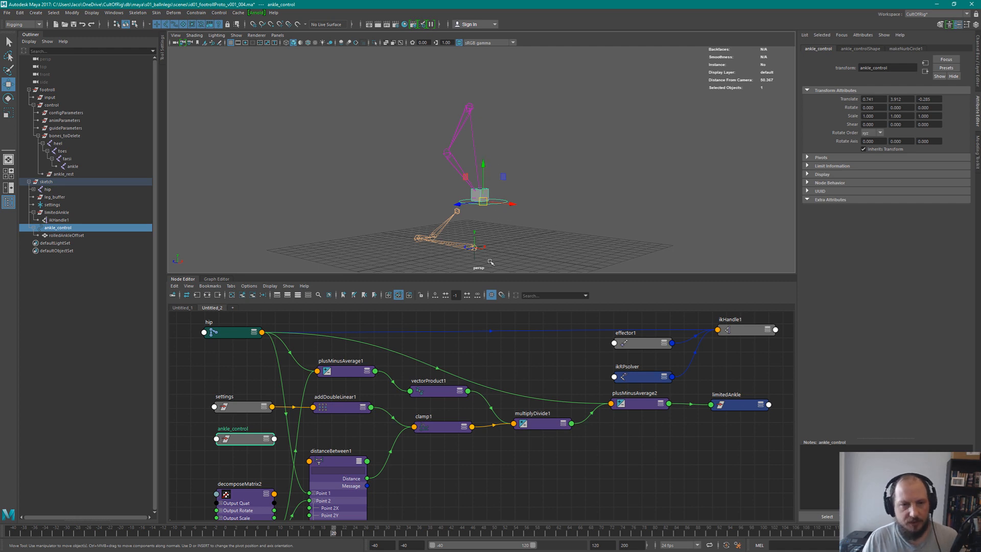
left_click_drag(488, 166, 490, 174, "alt")
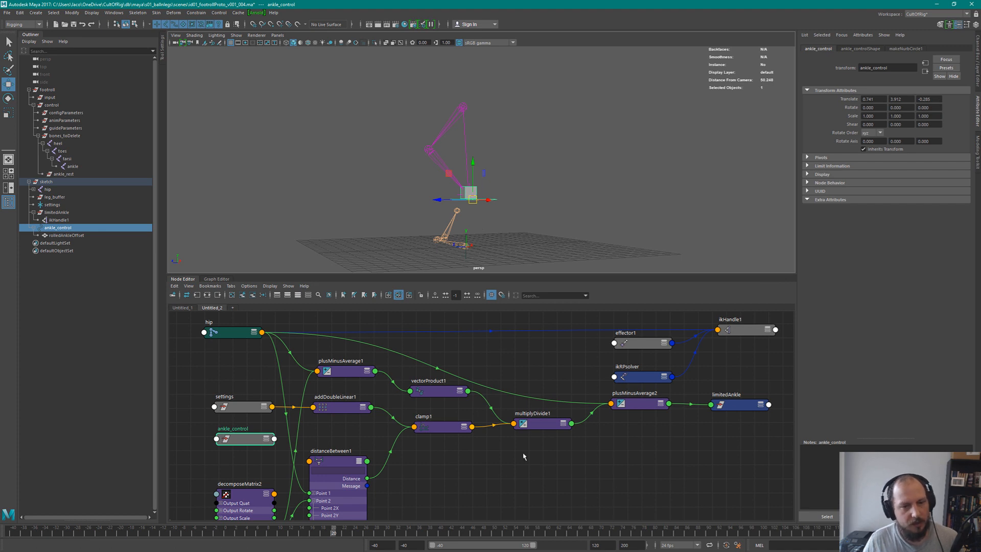
left_click_drag(478, 202, 495, 183, "alt")
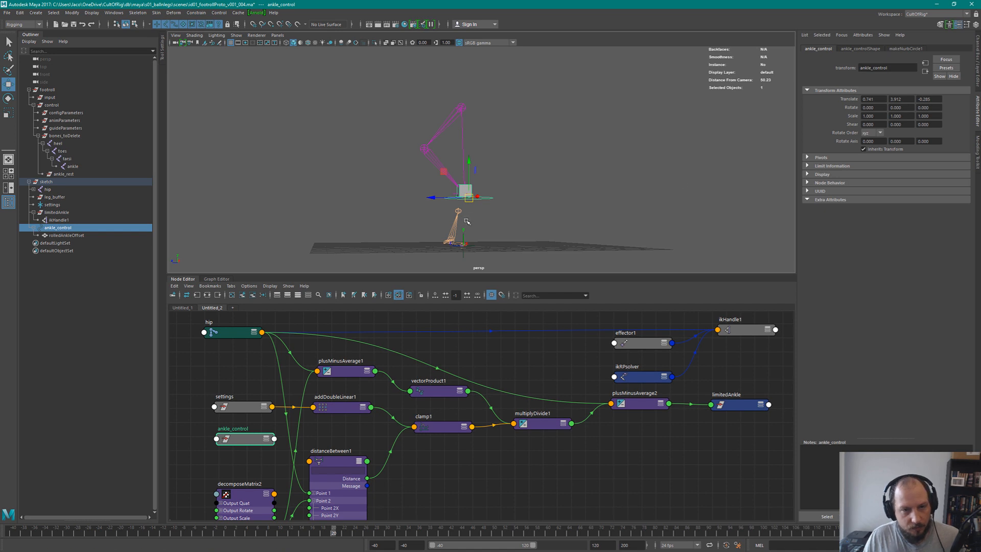
left_click_drag(466, 222, 538, 232, "alt")
left_click_drag(494, 254, 514, 221, "alt")
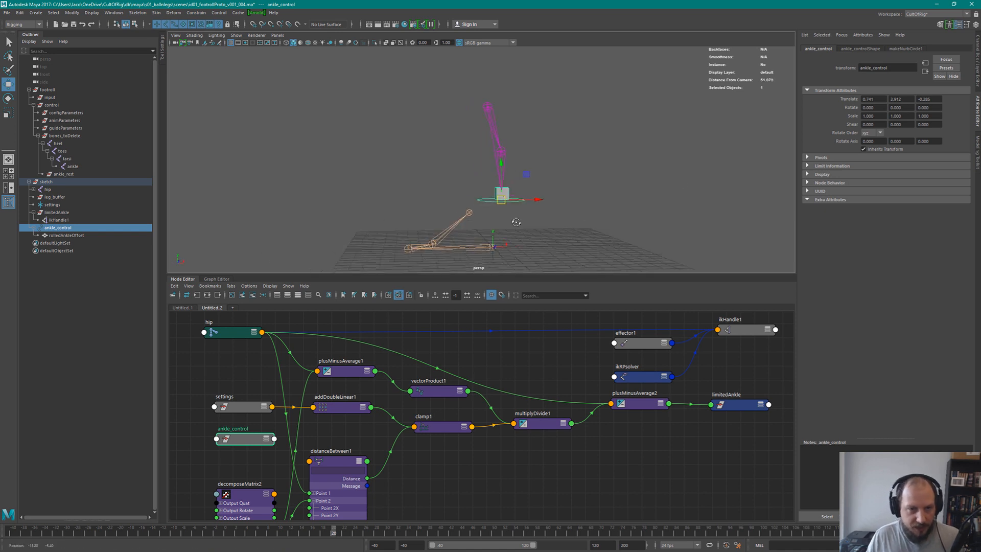
left_click(58, 144)
double_click(62, 151)
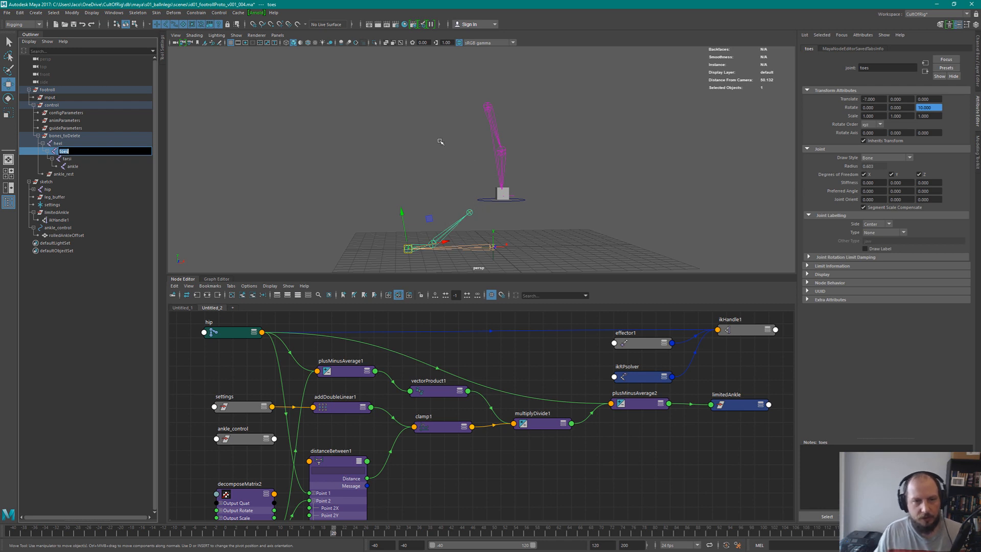
left_click(293, 125)
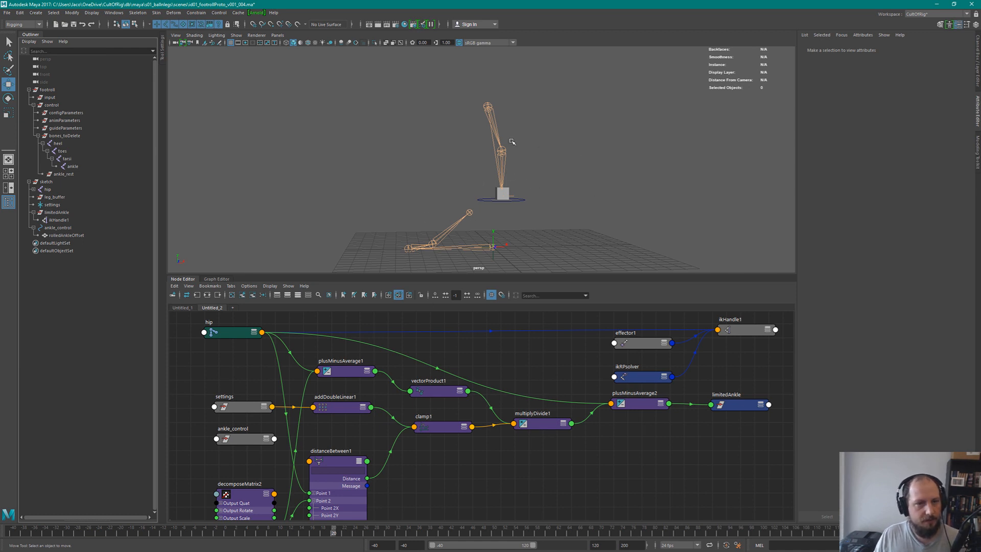
left_click(67, 159)
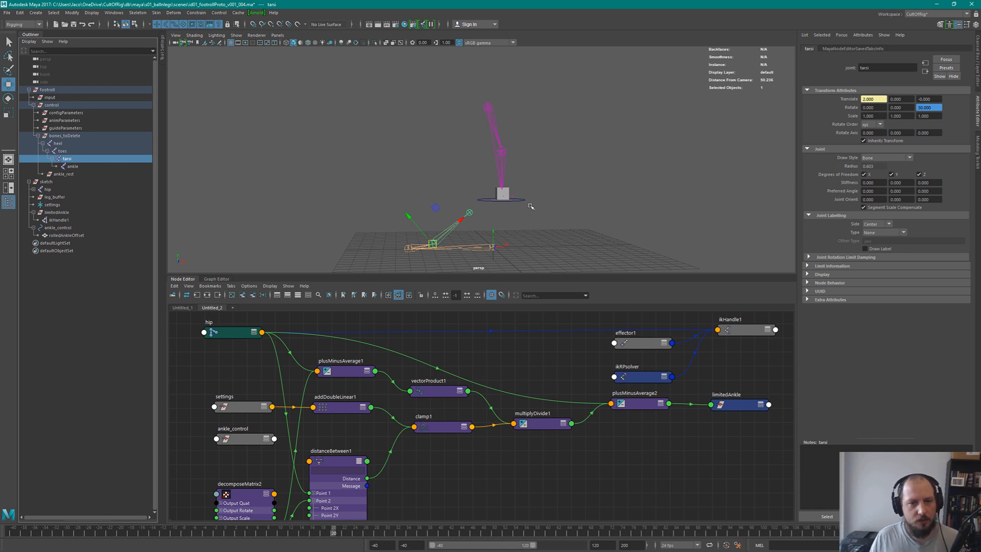
left_click(545, 227)
left_click_drag(550, 206, 460, 207, "alt")
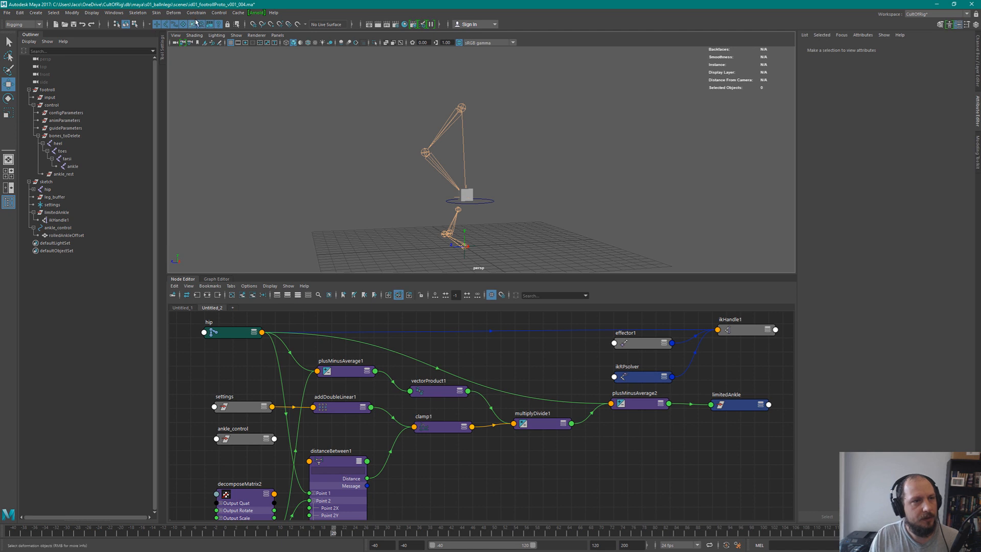
Extend the leg from ankle_IK with two chained joints in the side view, sloping to the ball and ending at the toe on the ground line
key("space")
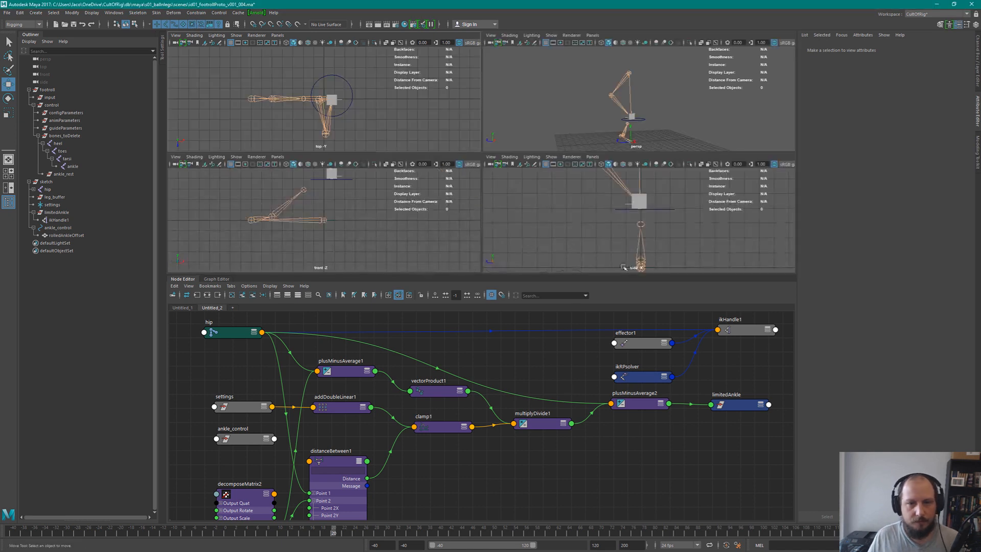
double_click(187, 279)
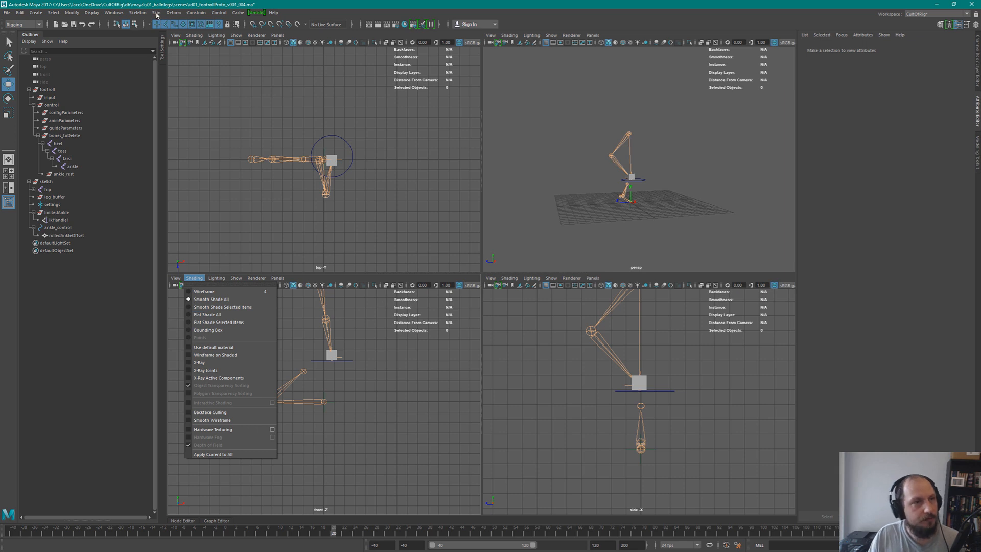
left_click(135, 13)
left_click(151, 32)
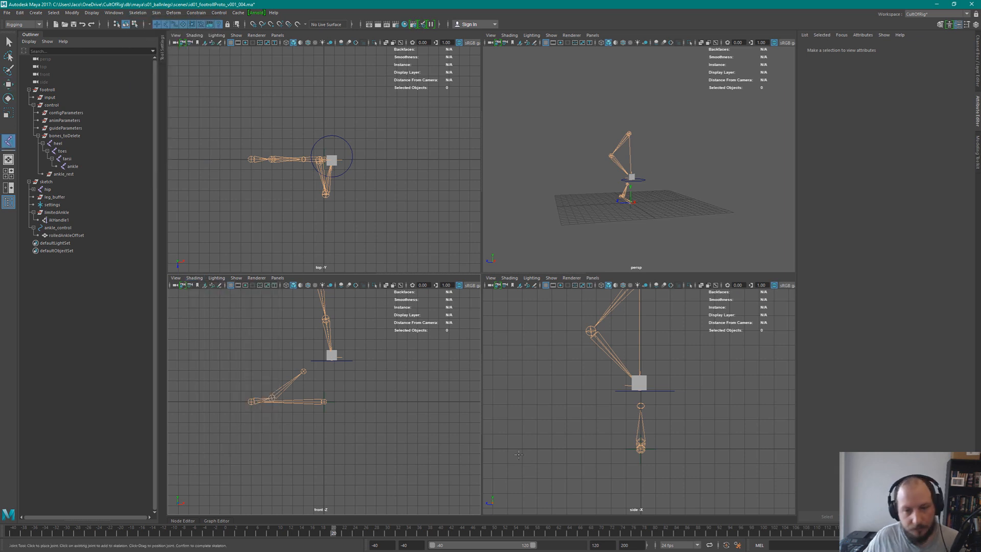
left_click(642, 393)
left_click(598, 432)
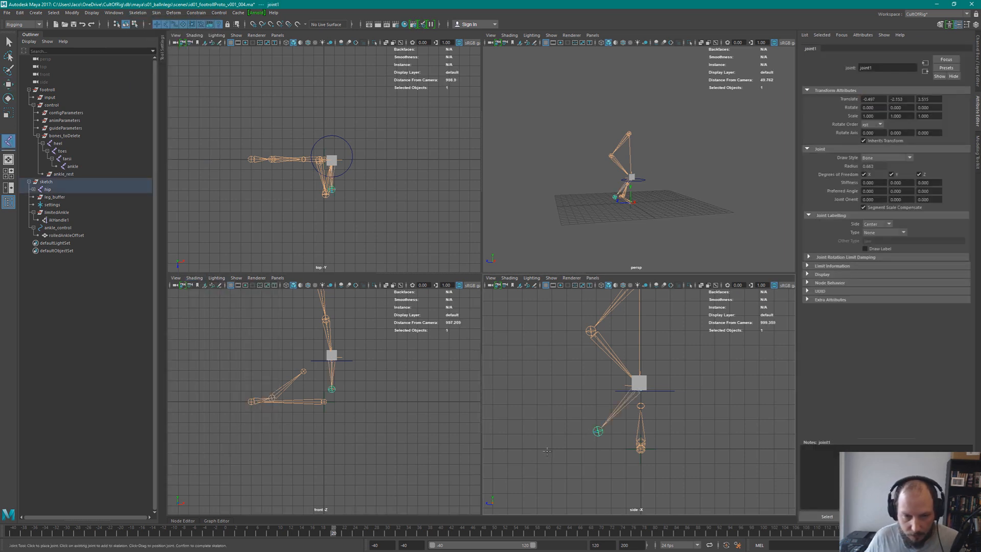
left_click(540, 449)
key("Return")
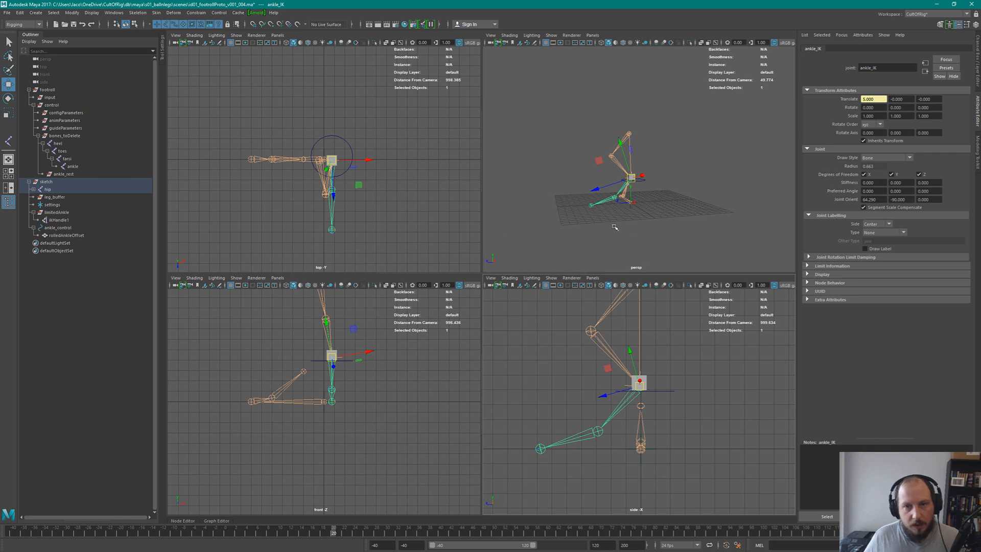
Clear the selection and restore the single perspective view with the Node Editor open below it
left_click(244, 64)
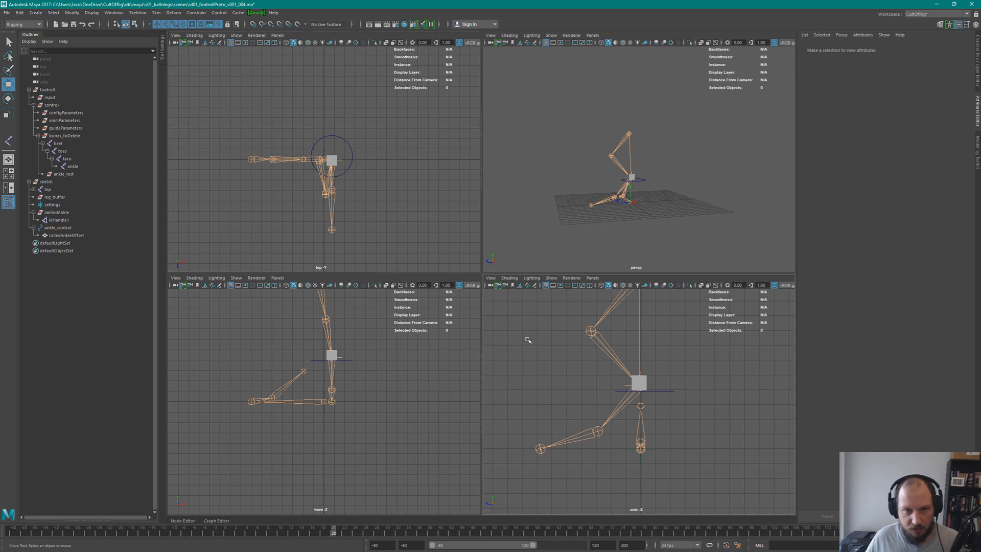
key("space")
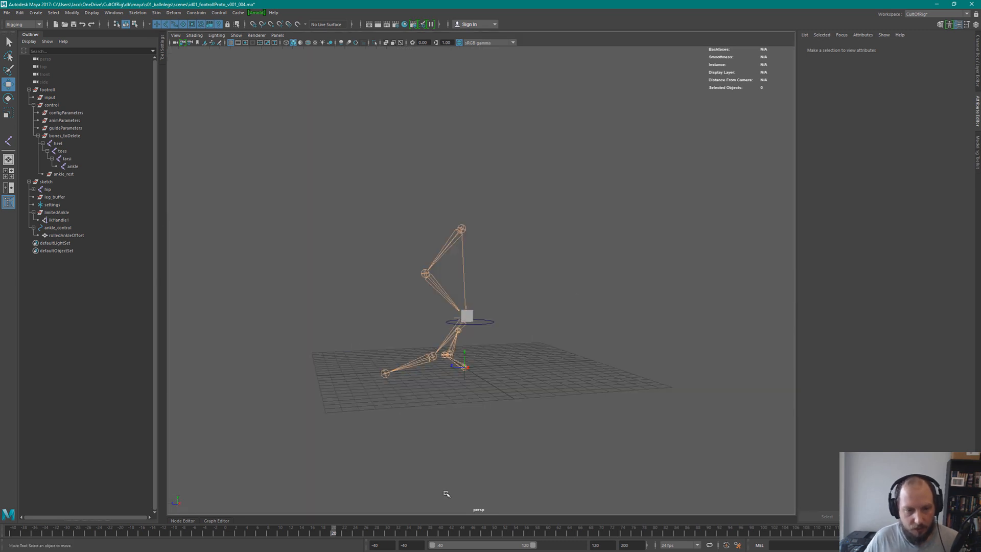
left_click(184, 521)
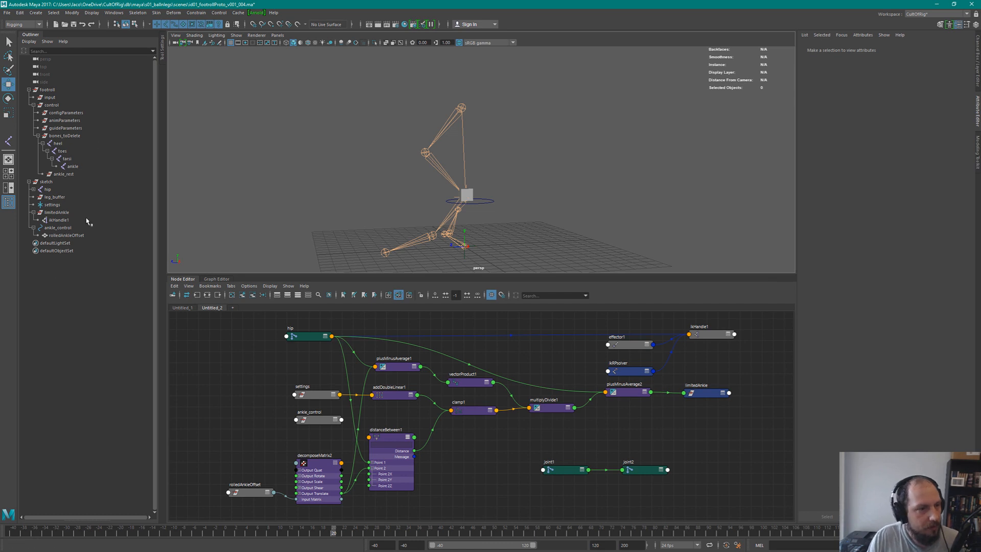
Select ankle_IK in the leg and expand its hierarchy in the Outliner down to the two new foot joints
left_click_drag(458, 207, 541, 194, "alt")
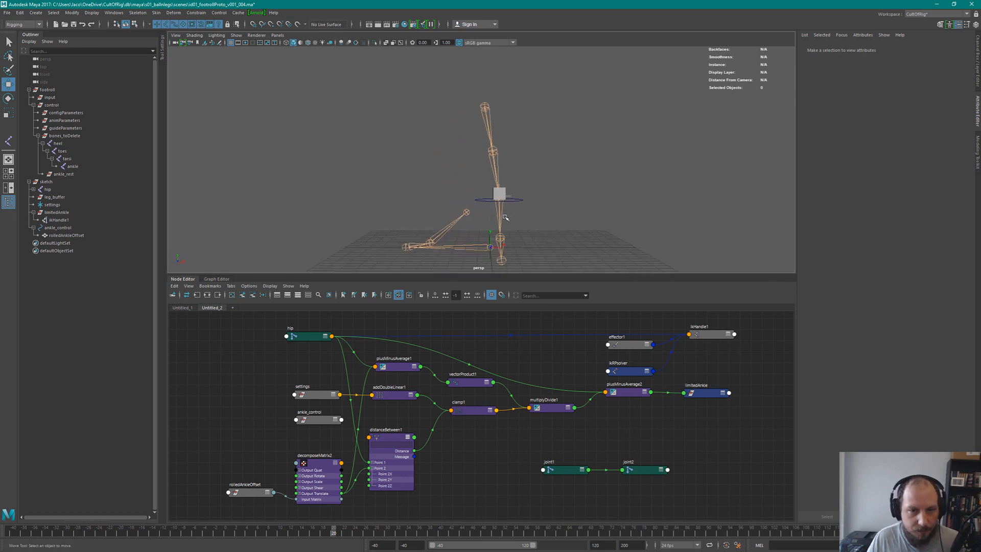
left_click(503, 217)
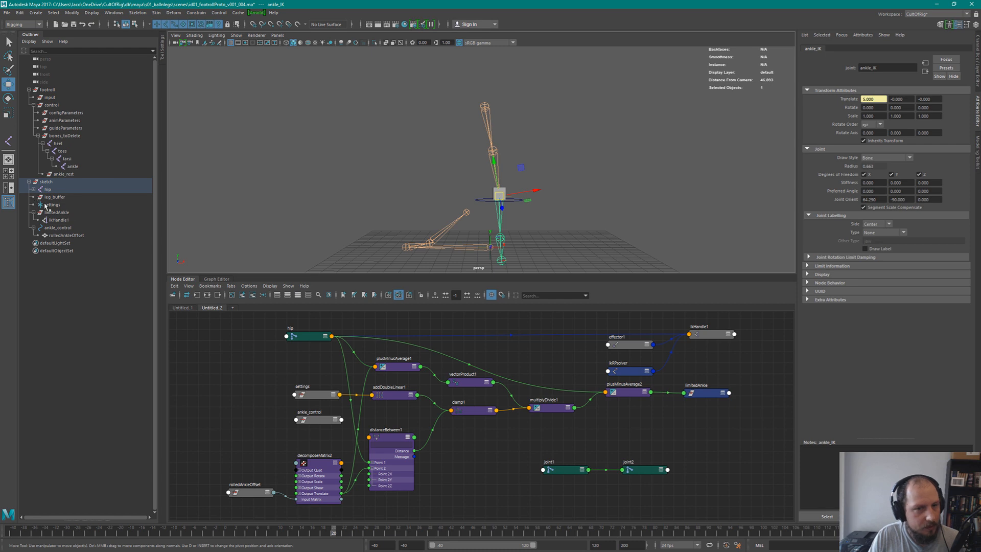
left_click_drag(540, 225, 471, 221, "alt")
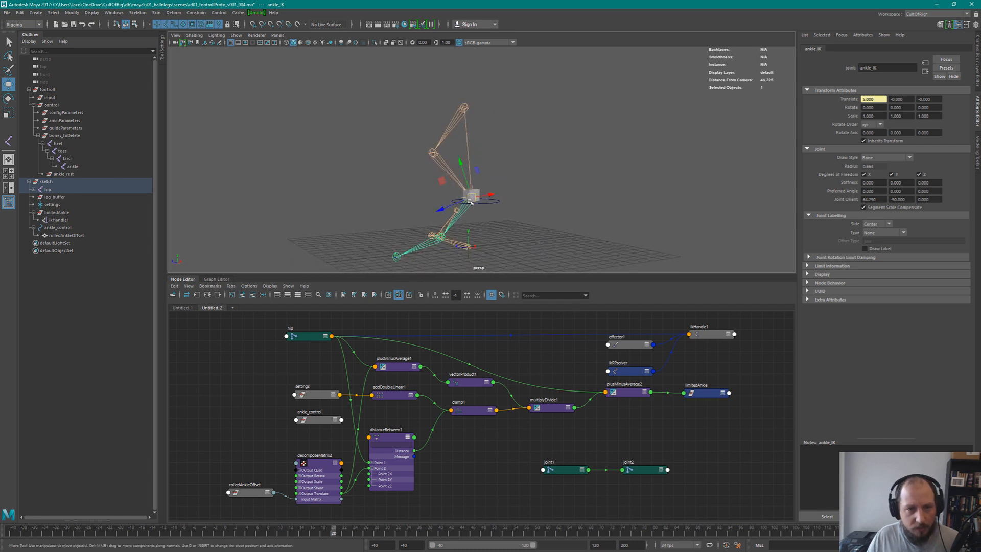
key("f")
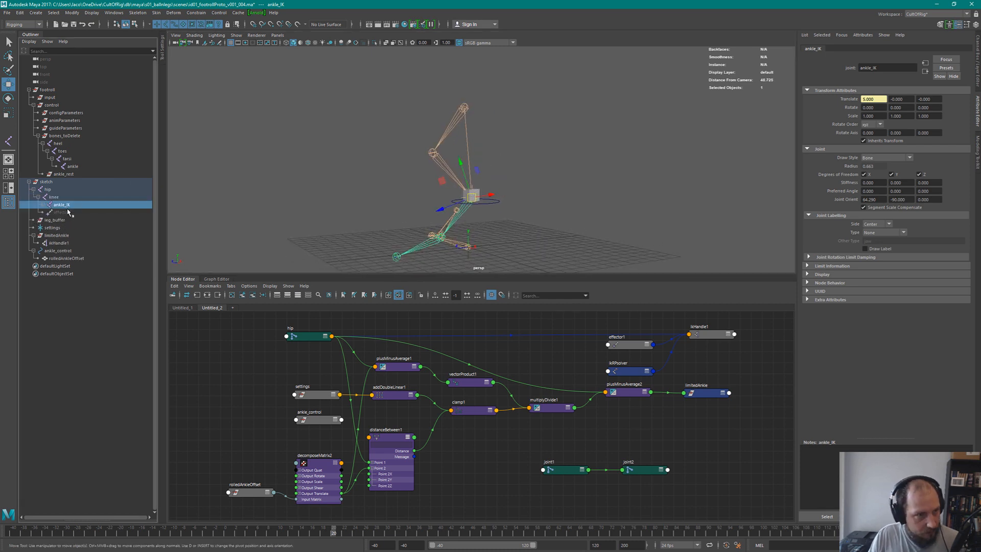
left_click(46, 212)
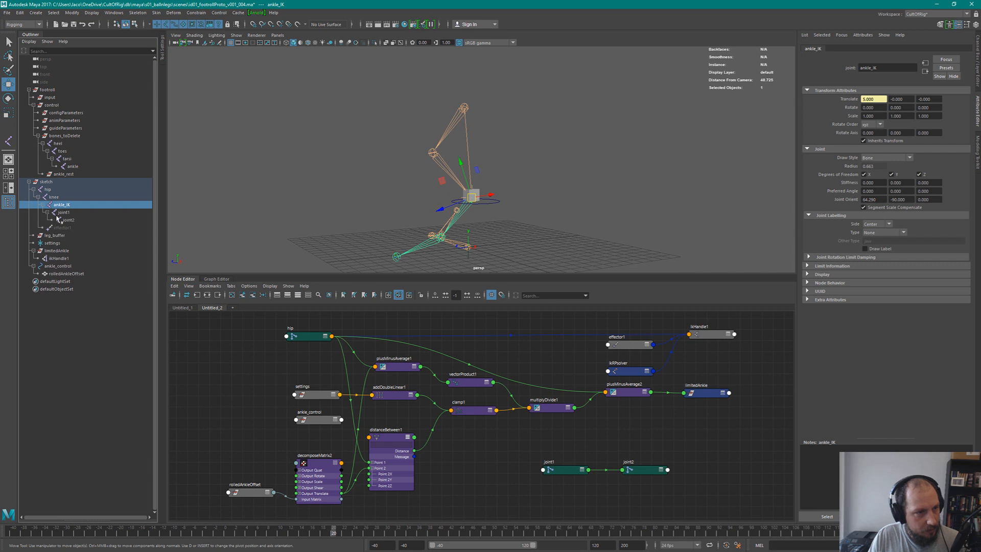
Unparent joint1 from ankle_IK to the scene root and expand it down to joint2
left_click(68, 213)
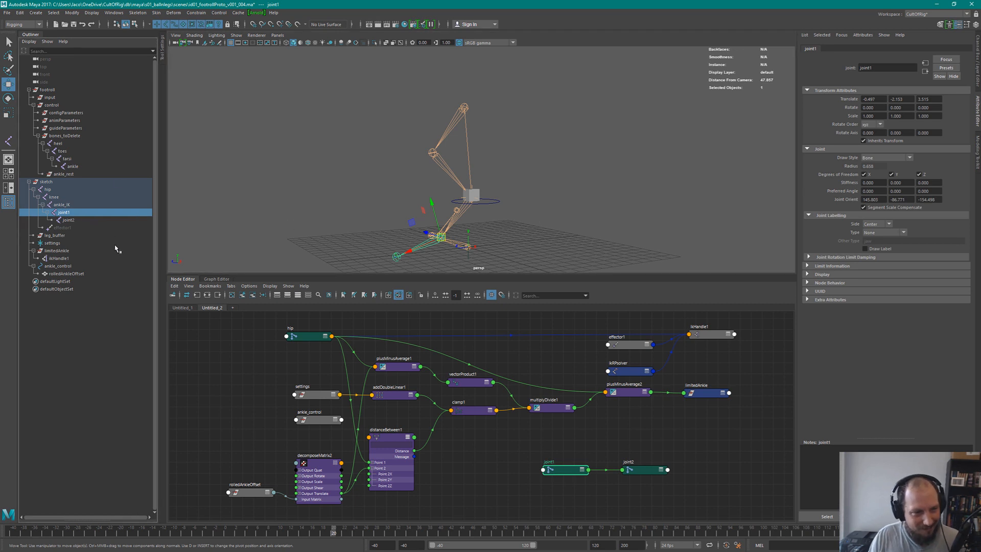
key("shift+p")
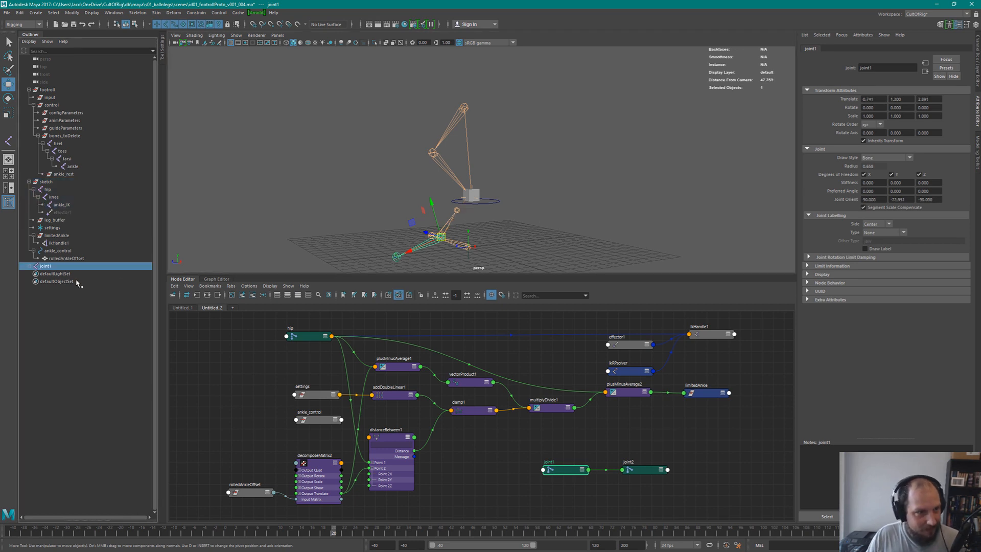
left_click(29, 266)
left_click(50, 274)
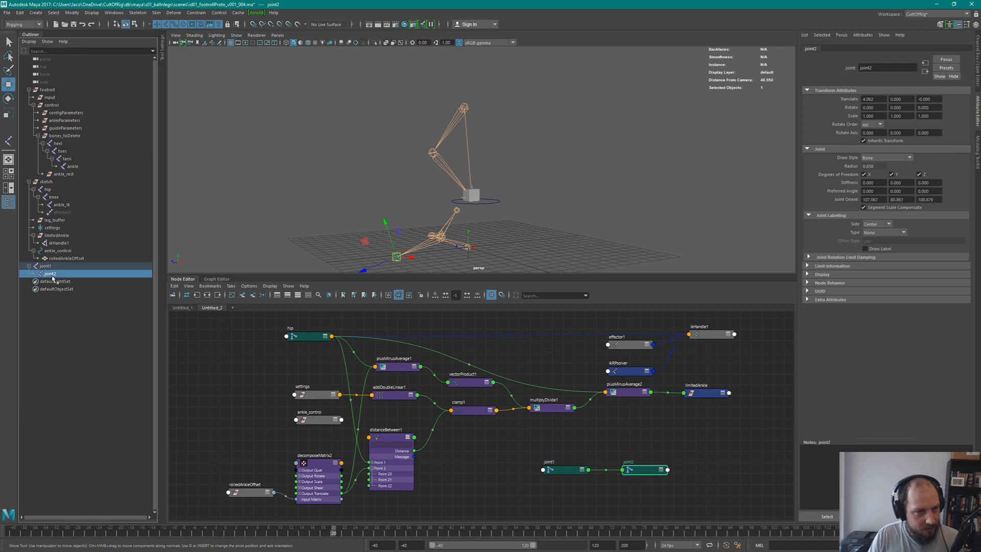
Duplicate the joint1 chain and delete the child joint under the duplicate joint3
left_click(67, 267)
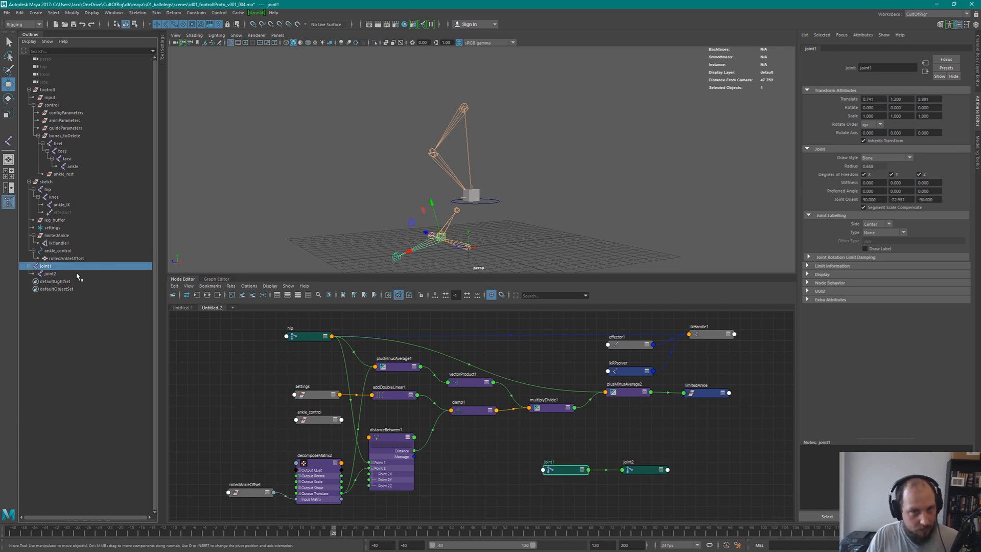
key("ctrl+d")
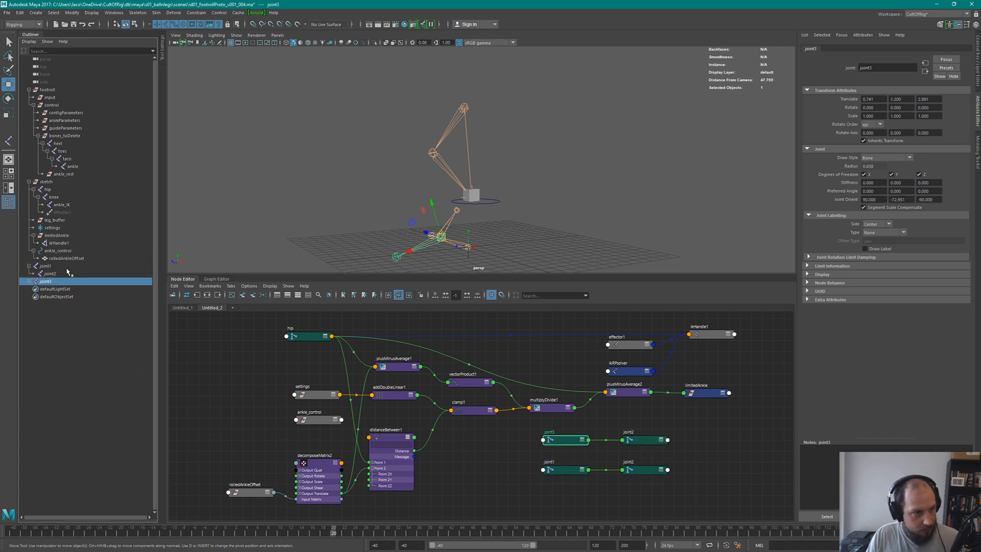
left_click(29, 281)
left_click(50, 289)
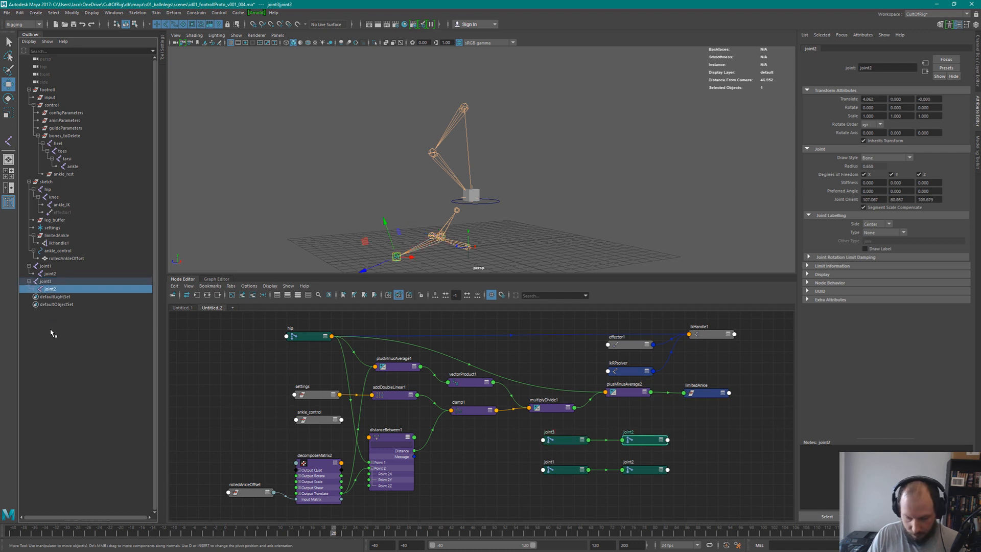
key("Delete")
Parent joint1 with its child joint2 under joint3 and select joint3
left_click(53, 266)
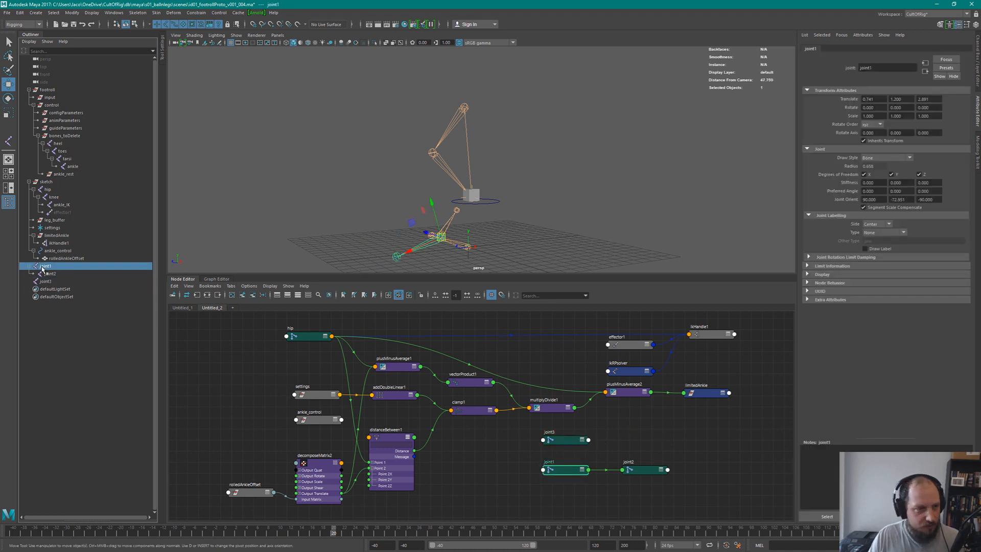
middle_click_drag(44, 267, 49, 282)
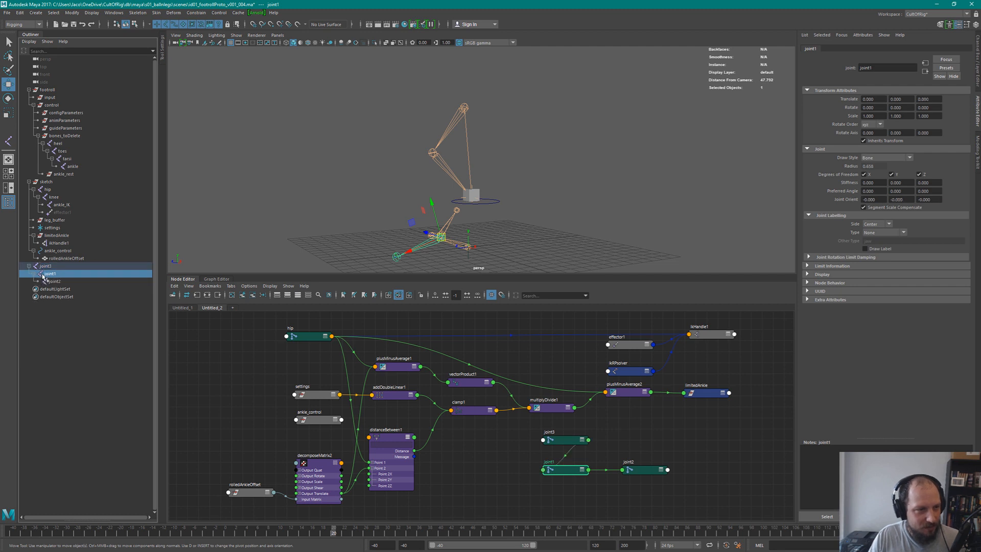
left_click(46, 265)
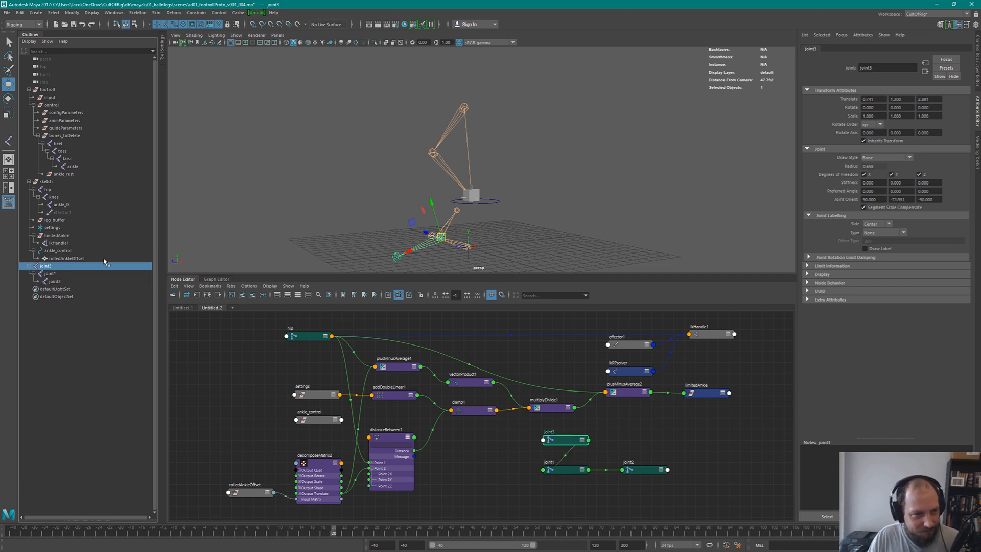
Move joint1 away from joint3 to a local translation of about 2.6 in X and -2.2 in Y
left_click(51, 275)
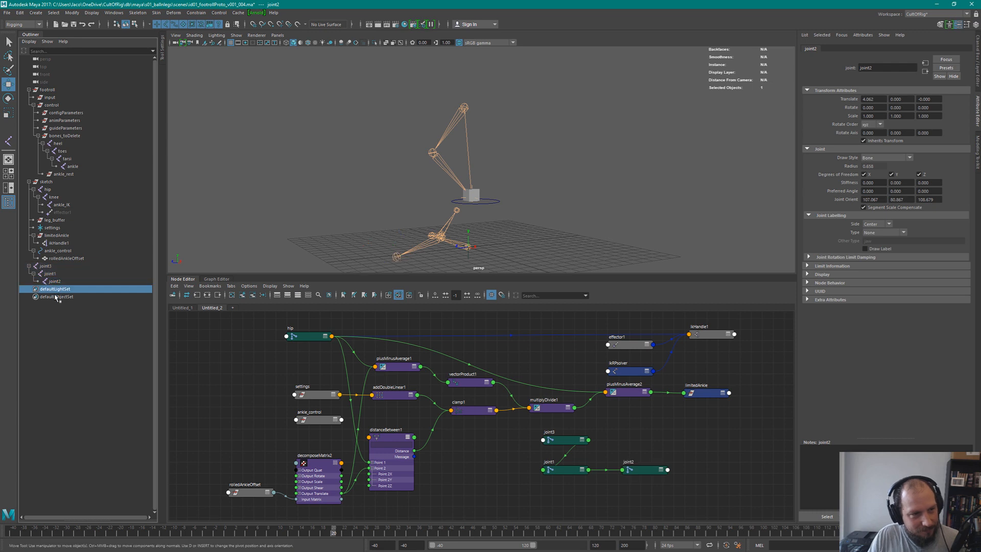
left_click_drag(412, 222, 392, 262)
middle_click_drag(458, 210, 456, 160, "alt")
left_click_drag(456, 160, 435, 170, "alt")
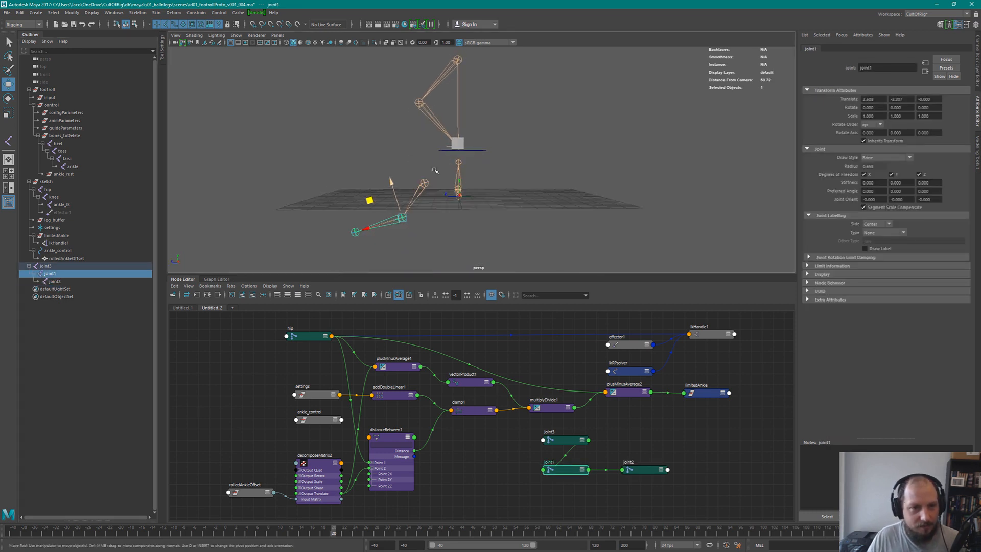
Set joint3's joint orient to 0, 0, 0 on all three axes
left_click(425, 182)
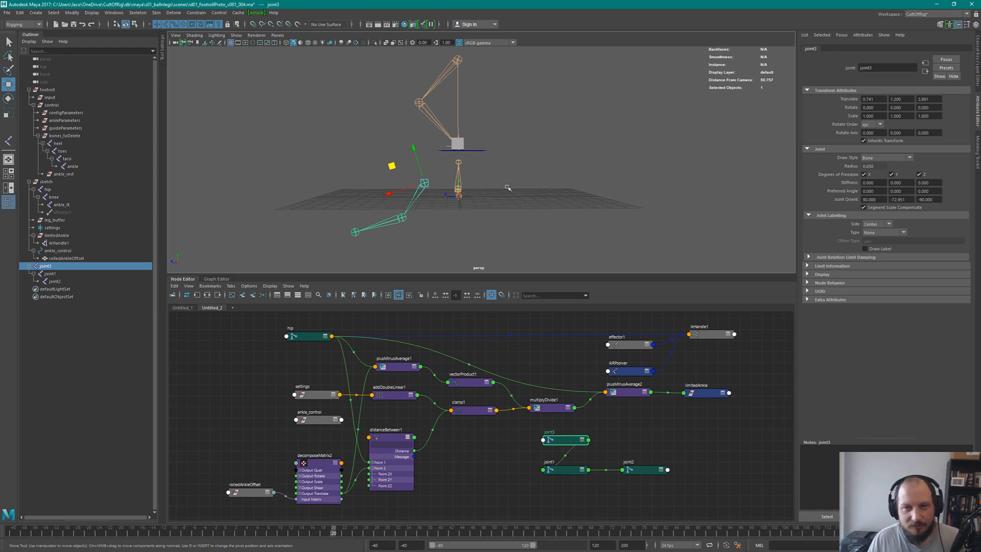
left_click_drag(909, 199, 857, 210)
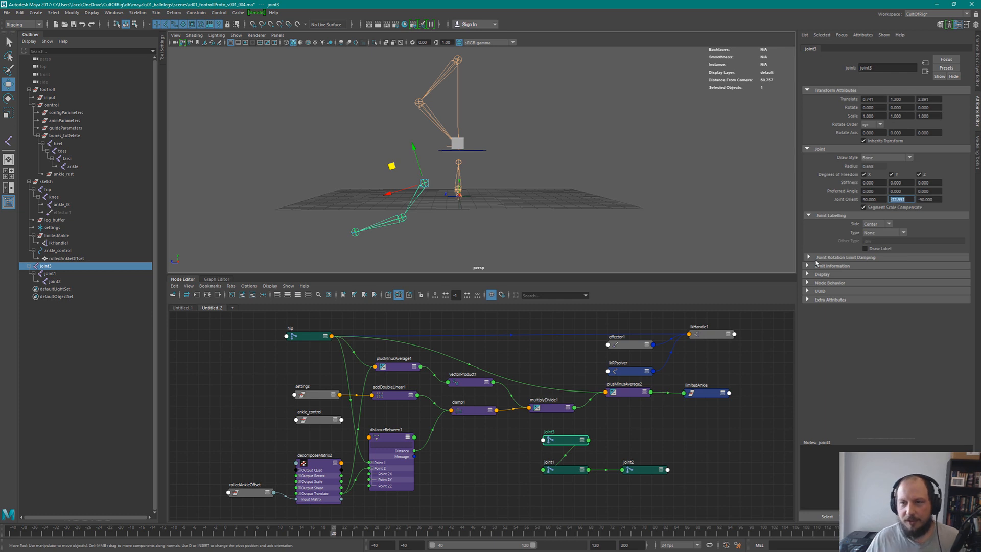
key("shift+Tab")
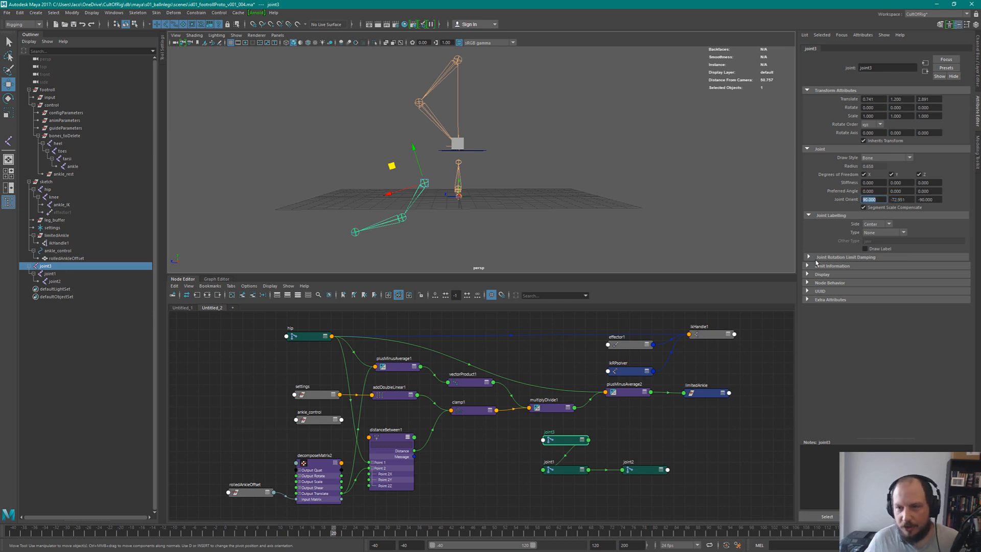
type("0")
key("Tab")
type("0")
key("Tab")
type("0")
key("Return")
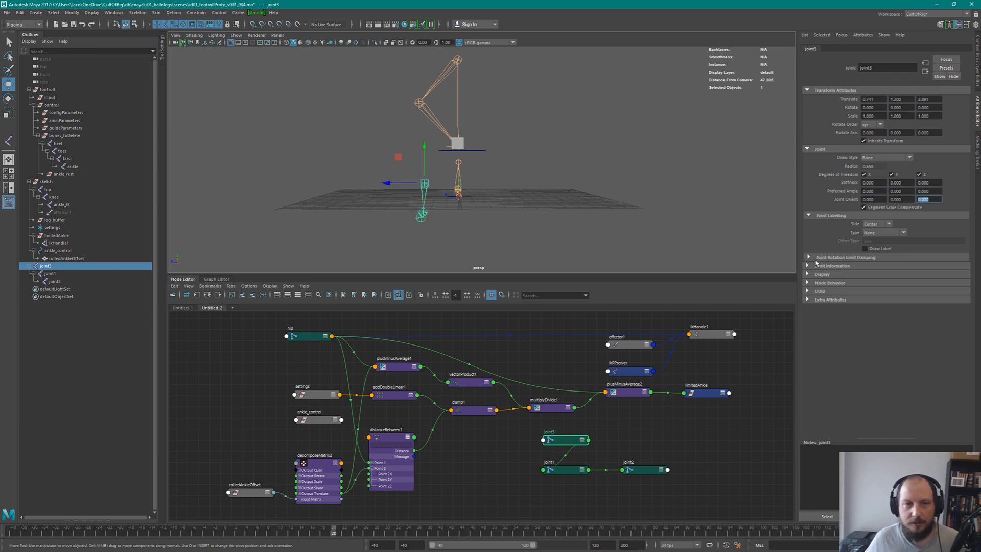
Check joint1's joint orient, set joint2's joint orient to 0, 0, 0, and clear the selection
left_click_drag(423, 174, 514, 204, "alt")
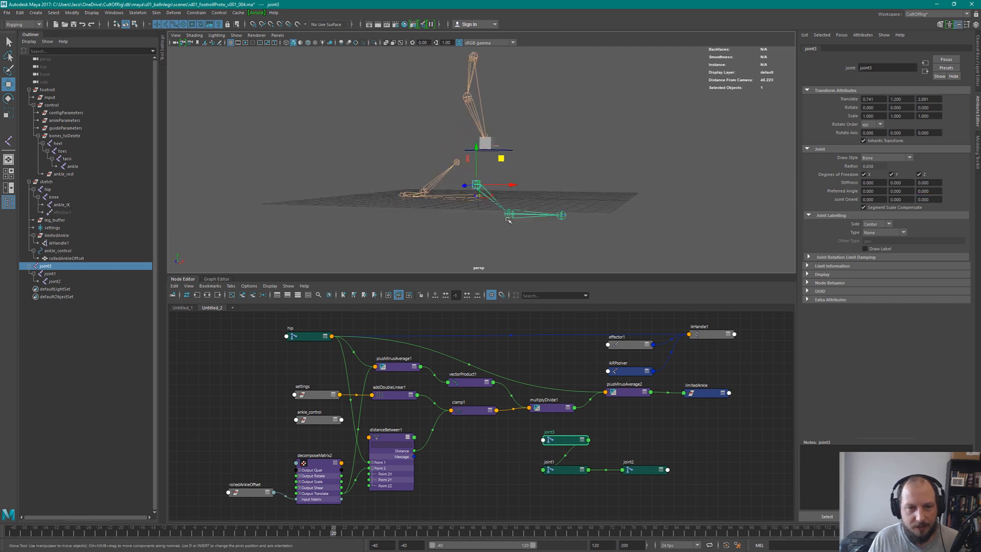
left_click(508, 216)
left_click_drag(877, 199, 819, 218)
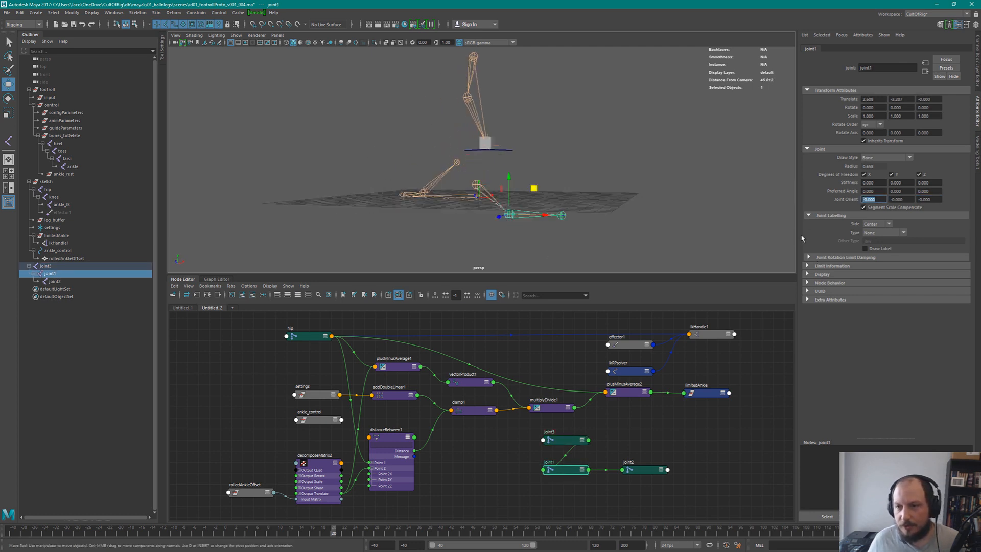
left_click(564, 215)
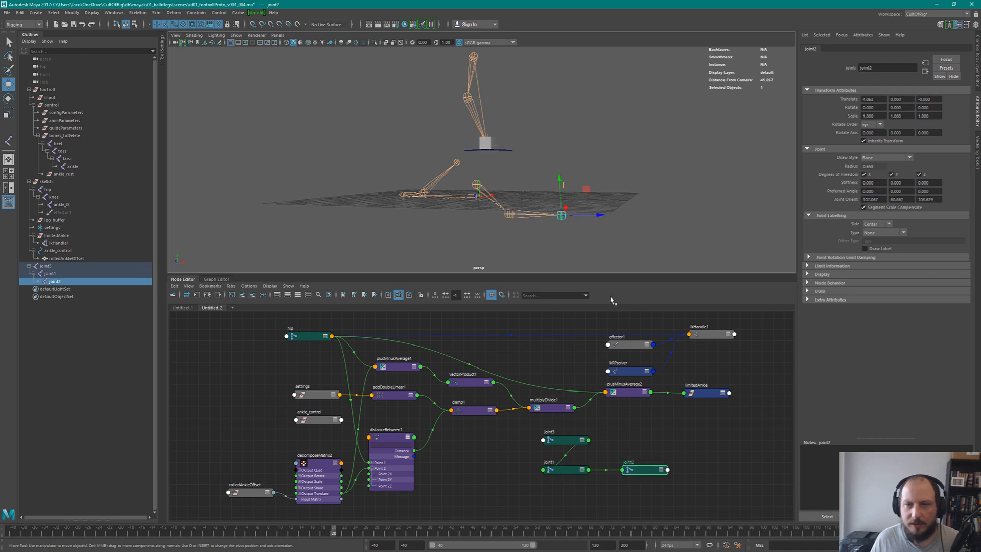
left_click_drag(874, 199, 778, 240)
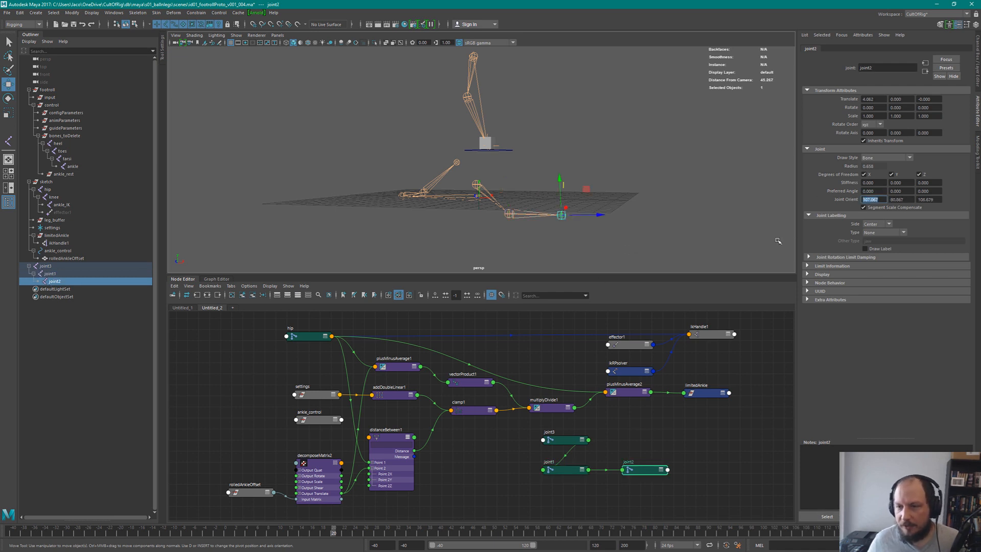
type("0")
key("Tab")
type("0")
key("Tab")
type("0")
key("Return")
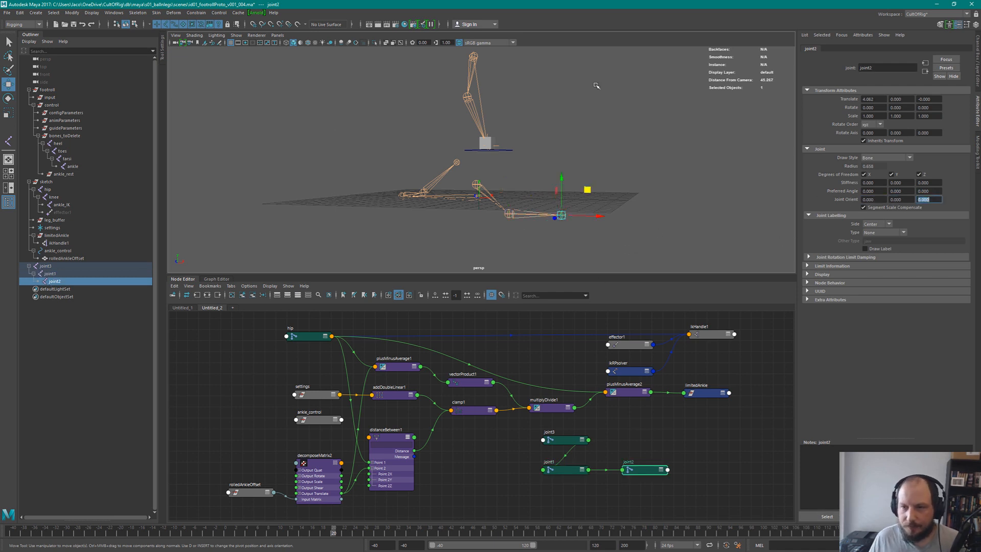
left_click(584, 228)
scroll(503, 172, "up", 4)
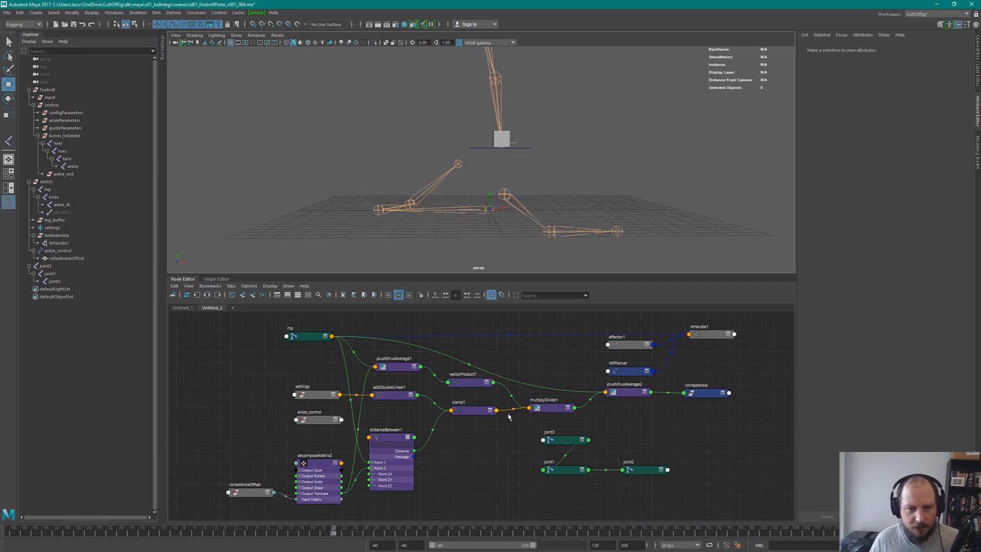
Switch the node graph to Untitled_1 and select the foot roll's heel joint to locate its node
left_click(187, 307)
key("q")
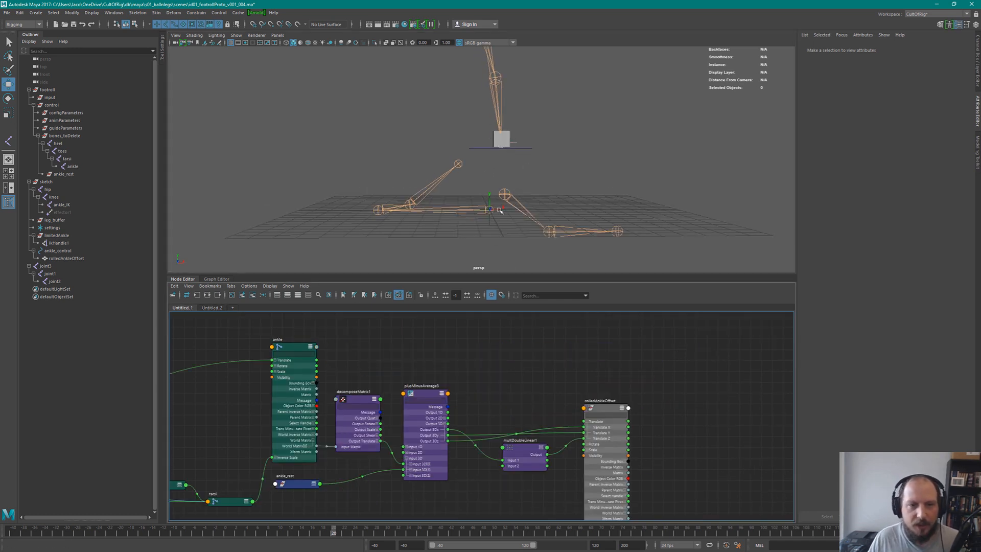
left_click(491, 211)
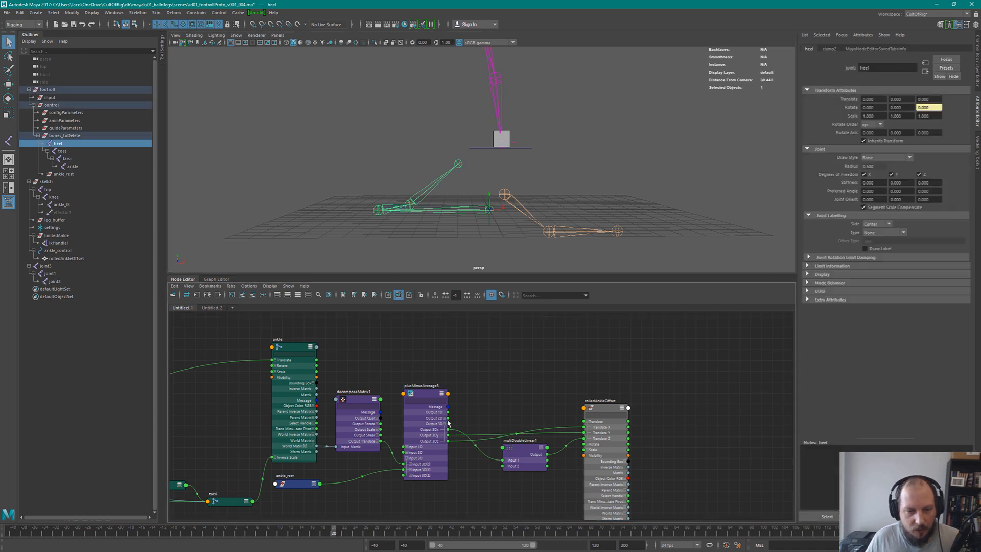
middle_click_drag(447, 424, 572, 420, "alt")
left_click_drag(429, 421, 421, 411)
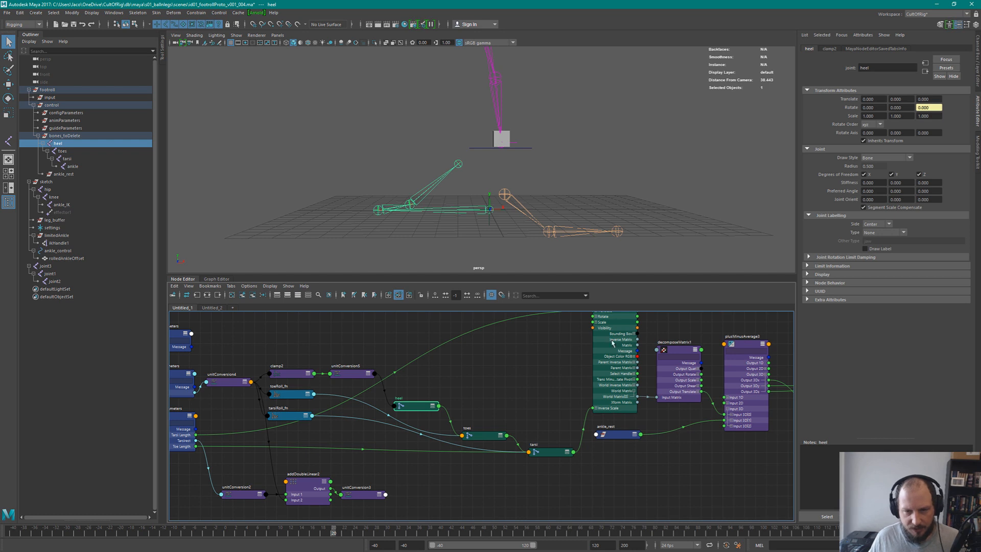
Collapse the ankle node to its compact view and place it diagonally below tarsi, continuing the heel, toes and tarsi node chain
middle_click_drag(617, 321, 574, 381, "alt")
left_click(573, 382)
key("1")
left_click_drag(566, 363, 568, 478)
middle_click_drag(565, 413, 560, 292, "alt")
left_click(560, 377)
left_click(562, 358)
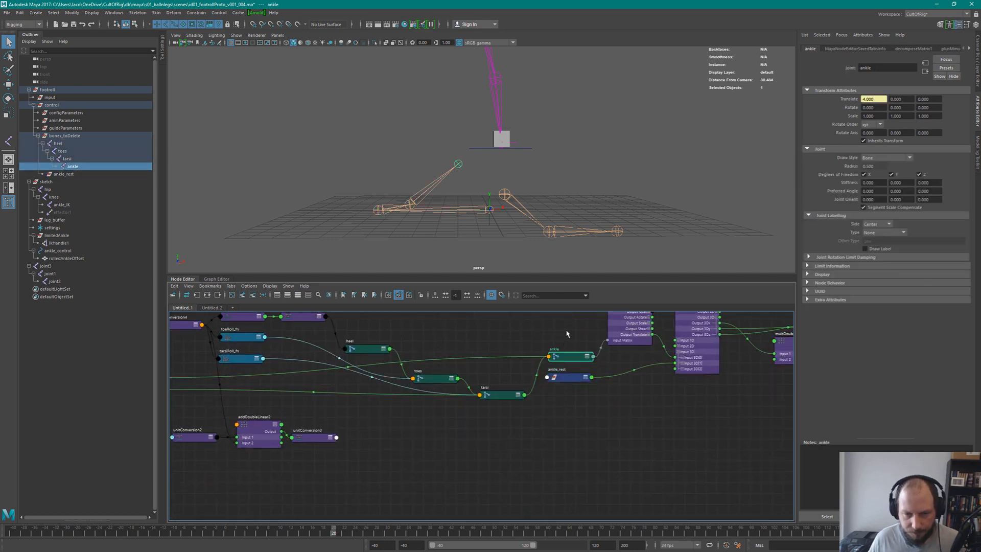
left_click(567, 334)
left_click_drag(566, 355, 564, 417)
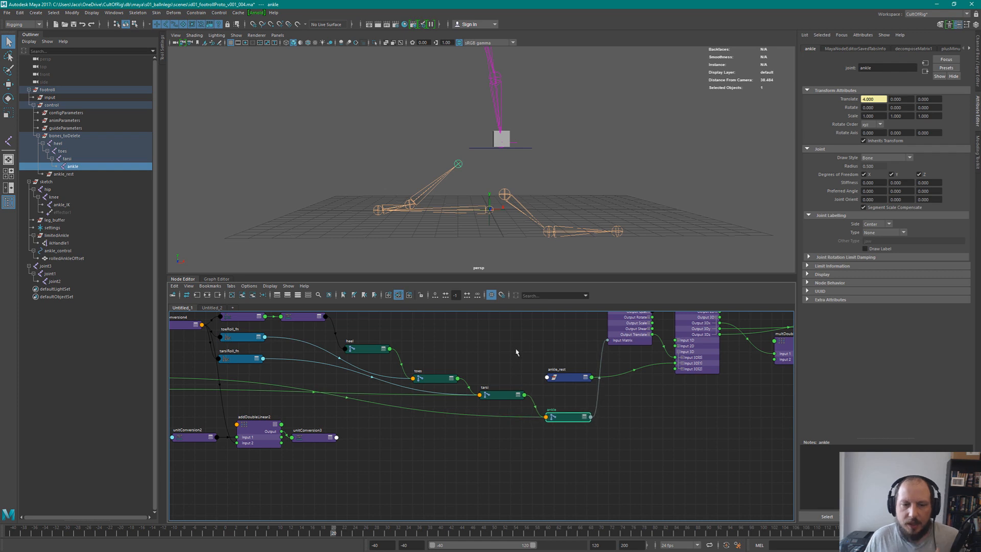
Inspect the attributes of the heel and toes joints, clear the selection, and look closer at the foot roll chain
left_click(372, 351)
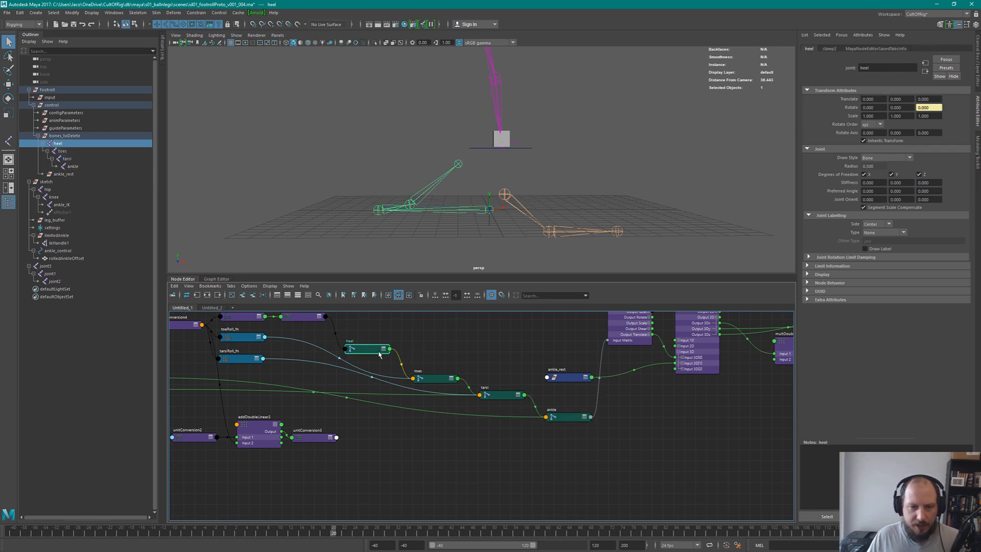
left_click(437, 378)
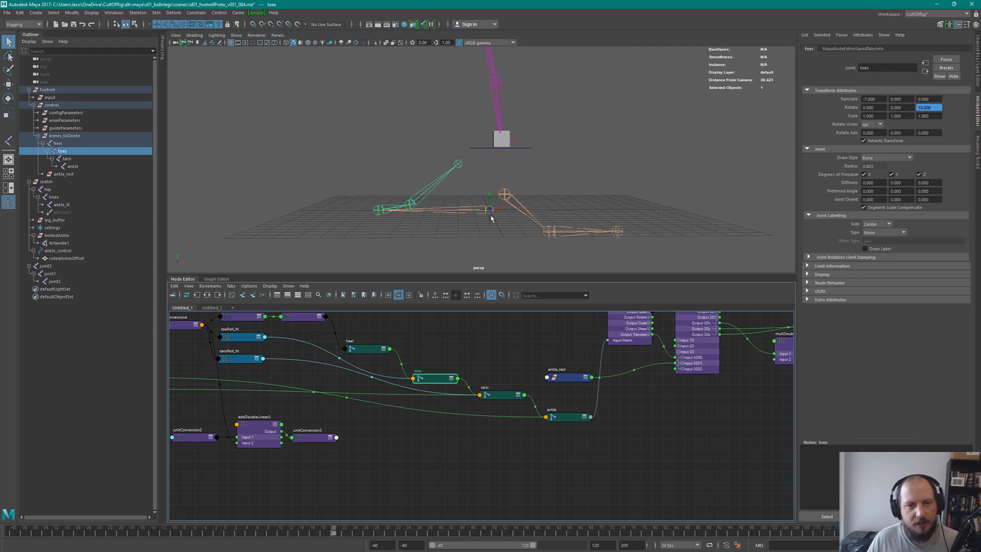
left_click(502, 171)
right_click_drag(499, 170, 505, 226, "alt")
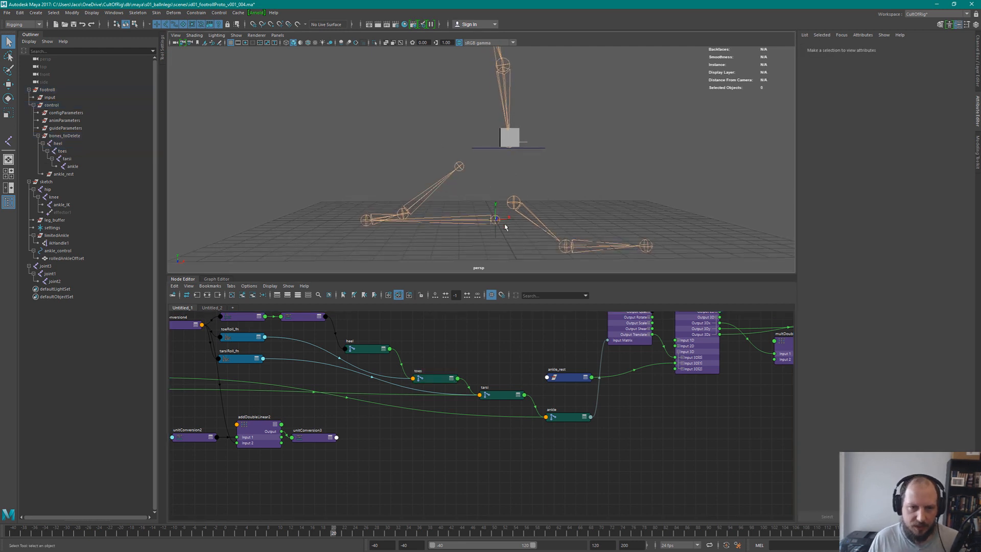
Try scaling the heel joint uniformly to 2.105 to test the foot roll chain, and undo the scaling
left_click(500, 219)
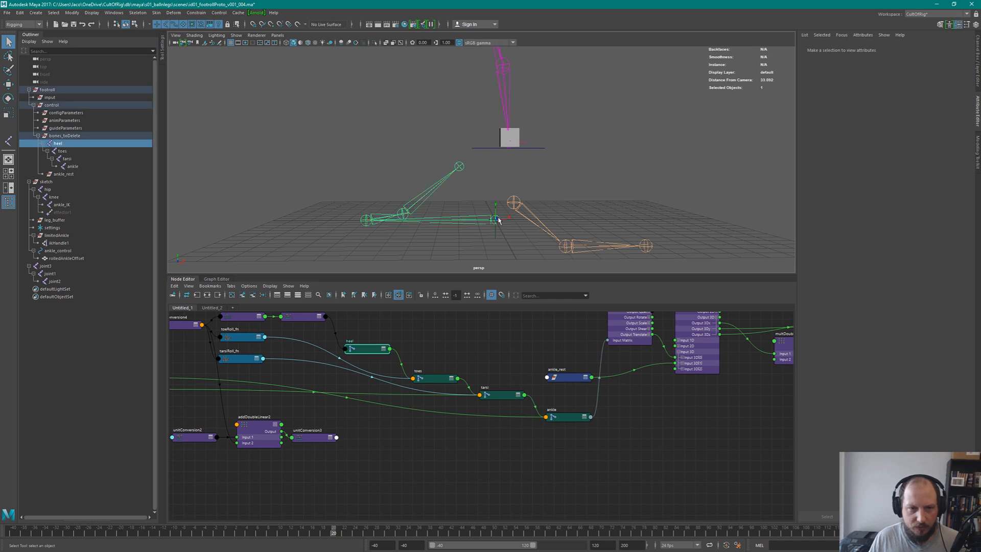
key("r")
left_click_drag(499, 219, 632, 175)
middle_click_drag(469, 224, 557, 184, "alt")
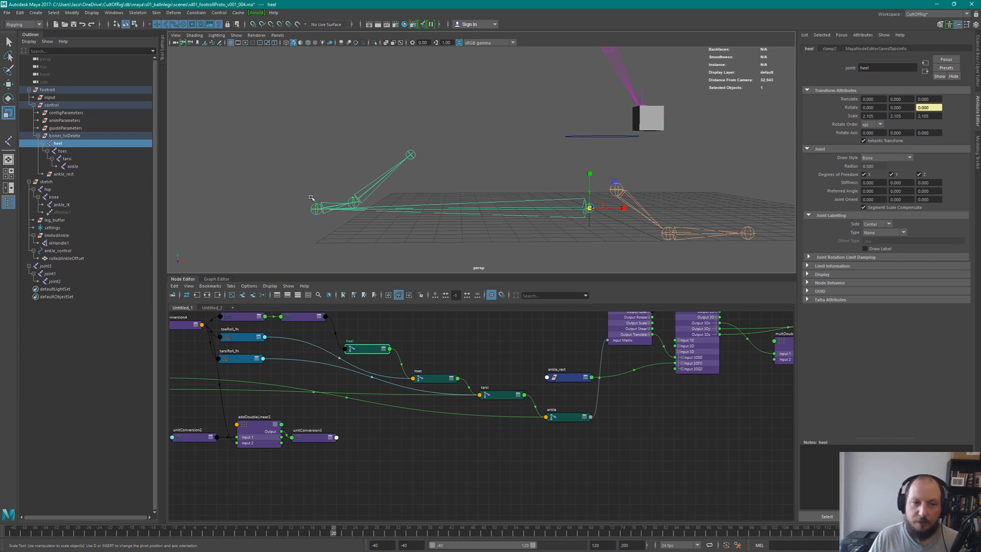
mouse_move(522, 175)
left_mouse_down("alt")
mouse_move(497, 171)
mouse_move(509, 173)
left_mouse_up("alt")
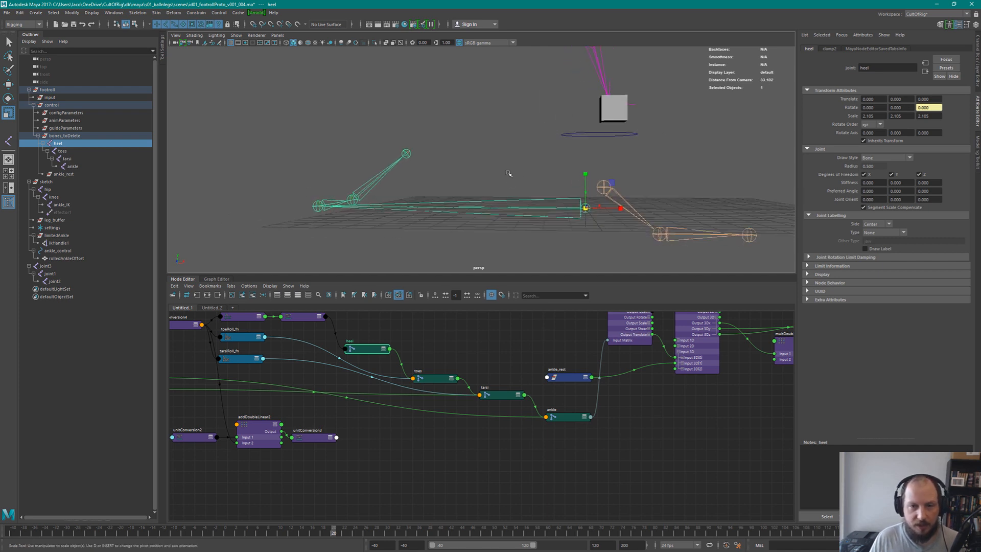
key("ctrl+z")
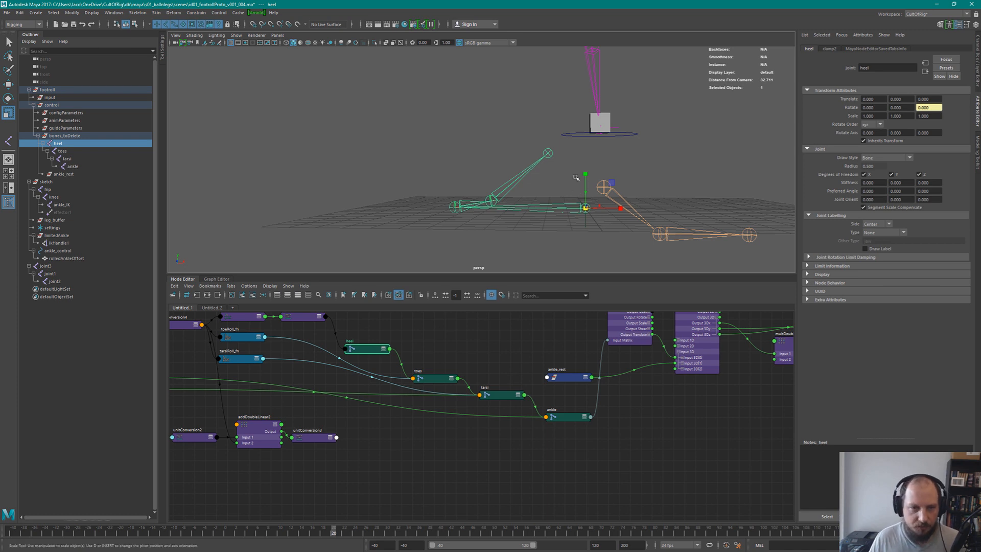
Cut the node graph links between heel and toes, toes and tarsi, and tarsi and ankle
key("q")
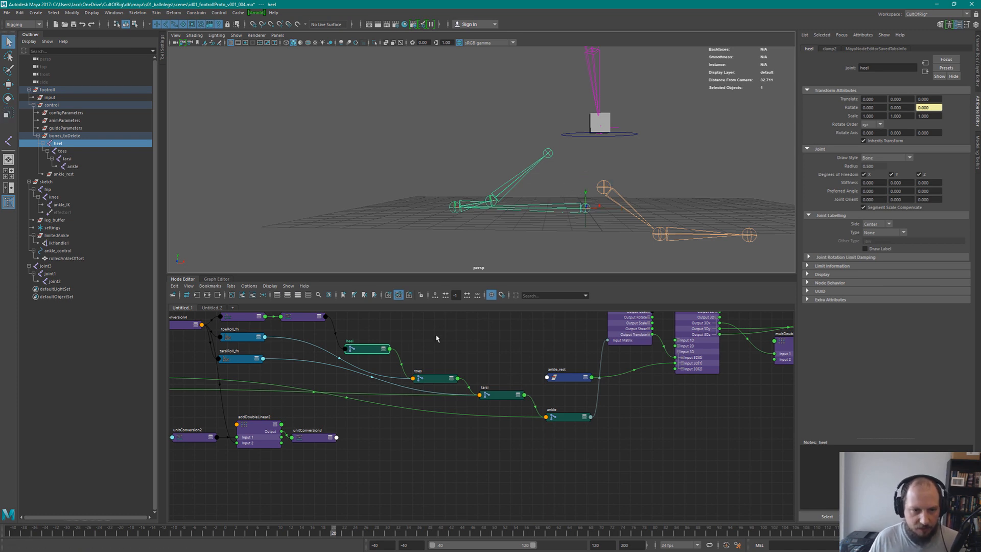
left_click_drag(396, 365, 419, 348)
left_click_drag(460, 395, 475, 377, "ctrl+alt+shift")
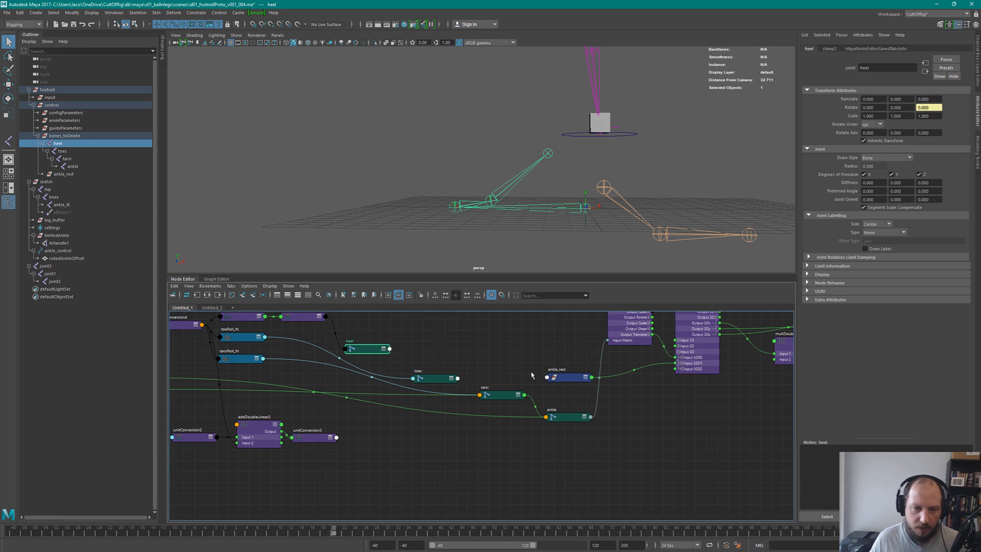
left_click_drag(530, 411, 546, 391, "ctrl+alt+shift")
Stack the heel, toes, tarsi and ankle nodes closely in a staggered column, then check the ankle node's connections
left_click_drag(365, 350, 418, 363)
left_click_drag(500, 395, 452, 393)
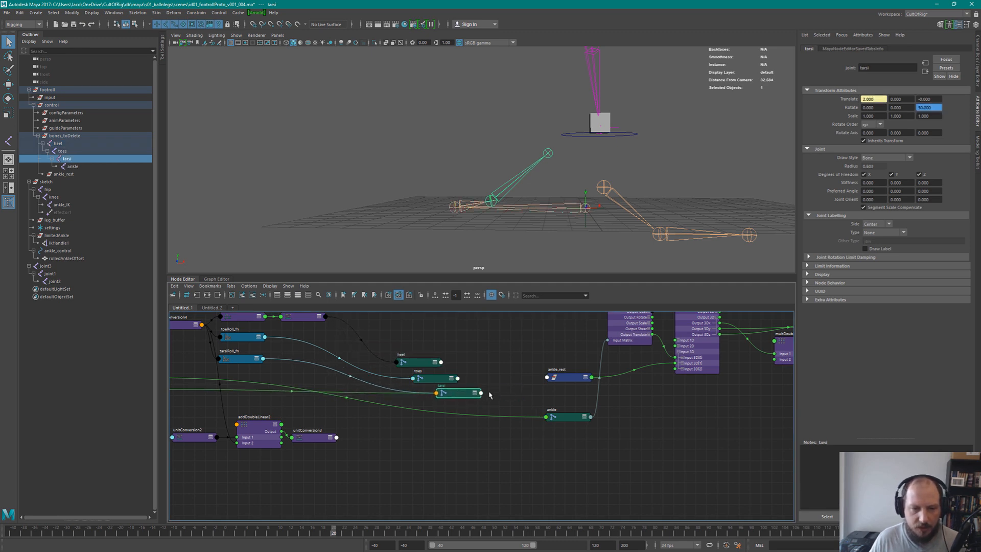
left_click_drag(566, 418, 472, 413)
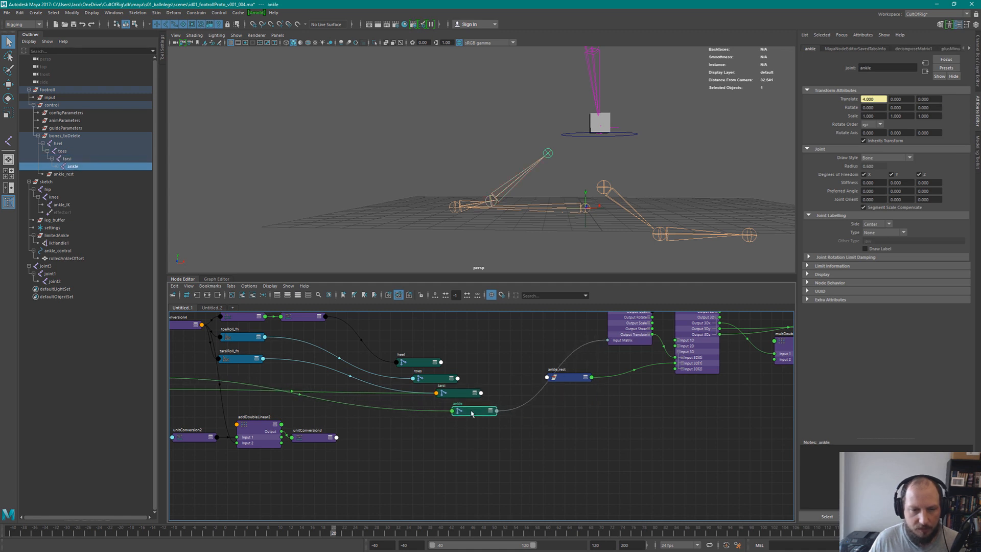
left_click(427, 361)
left_click(432, 378, "shift")
left_click_drag(432, 378, 435, 374)
left_click(471, 341)
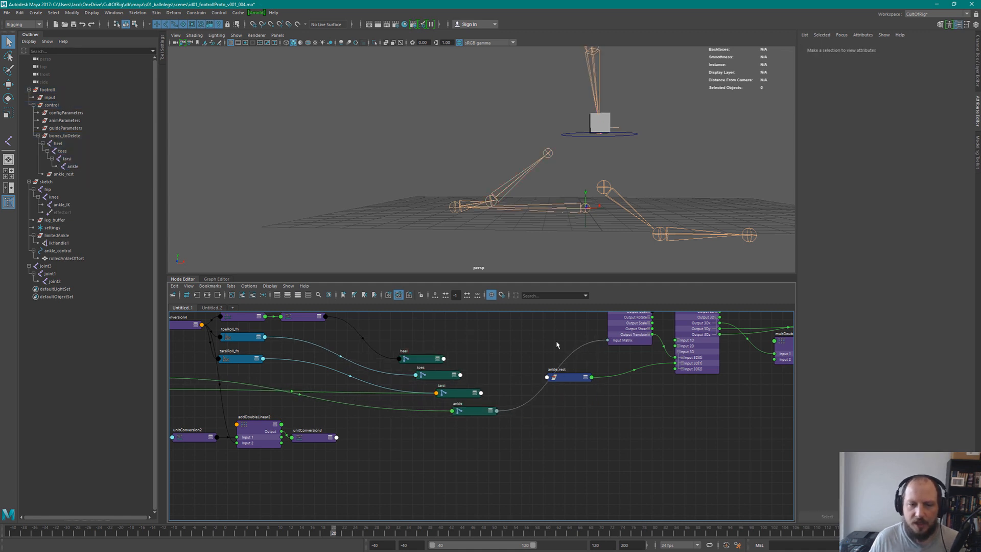
left_click(474, 415)
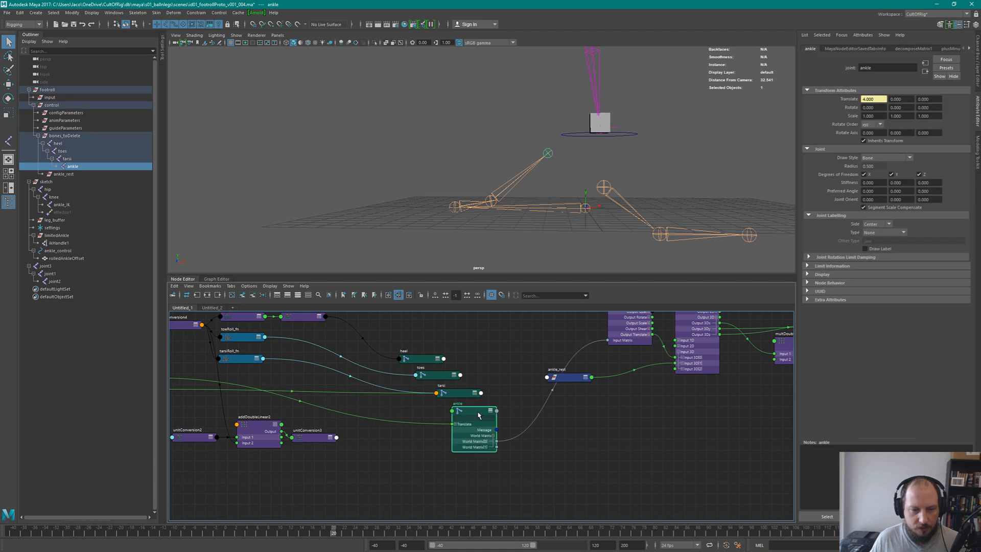
left_click(583, 410)
Place ankle_rest directly below decomposeMatrix1 and move the nodes following the ankle closer to the joint stack
middle_click_drag(636, 410, 556, 457, "alt")
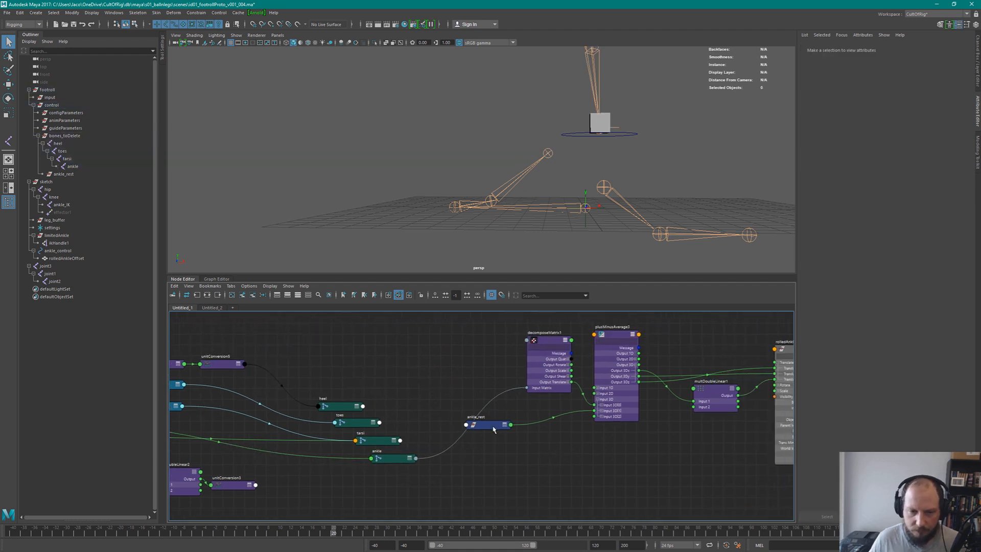
left_click_drag(490, 429, 547, 413)
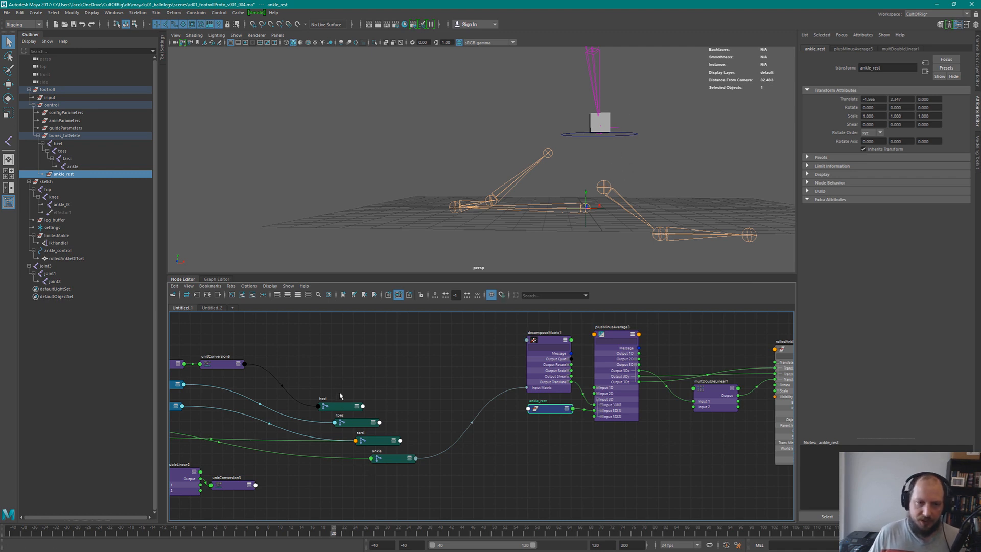
middle_click_drag(653, 343, 503, 390, "alt")
left_click_drag(380, 335, 670, 508)
left_click_drag(630, 390, 542, 459)
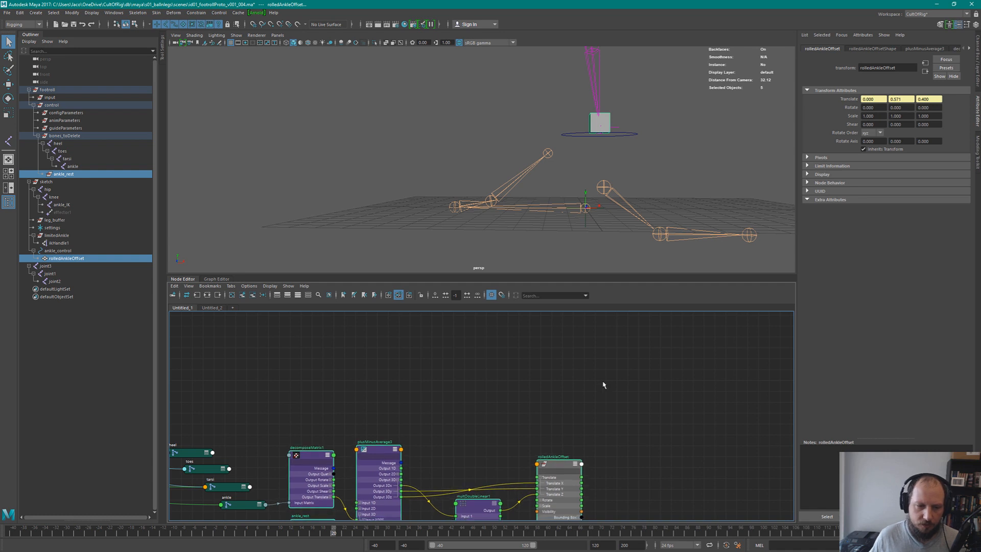
Move multDoubleLinear1 and rolledAnkleOffset closer to plusMinusAverage3 and clear the selection
left_click(531, 407)
middle_click_drag(530, 406, 576, 343, "alt")
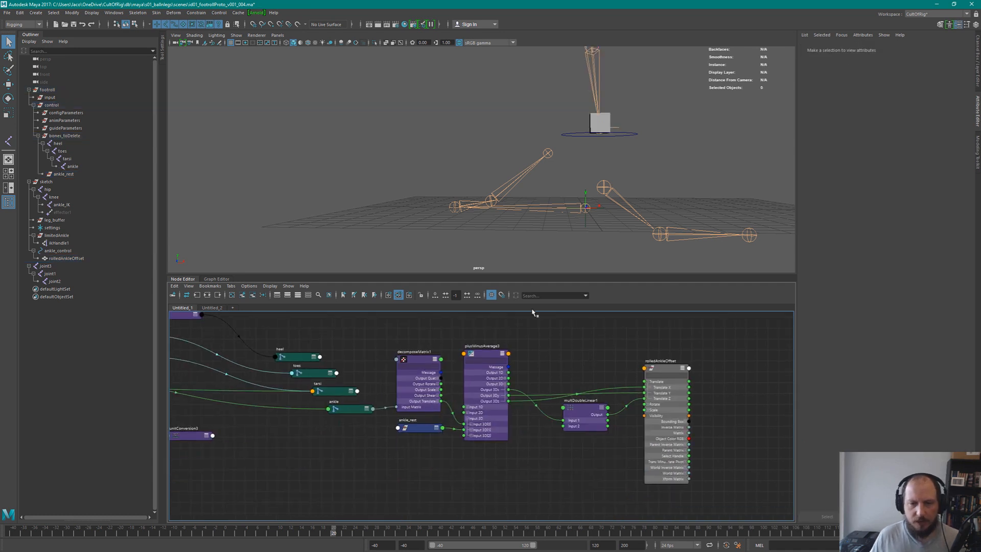
left_click_drag(566, 339, 648, 408)
left_click_drag(659, 370, 619, 377)
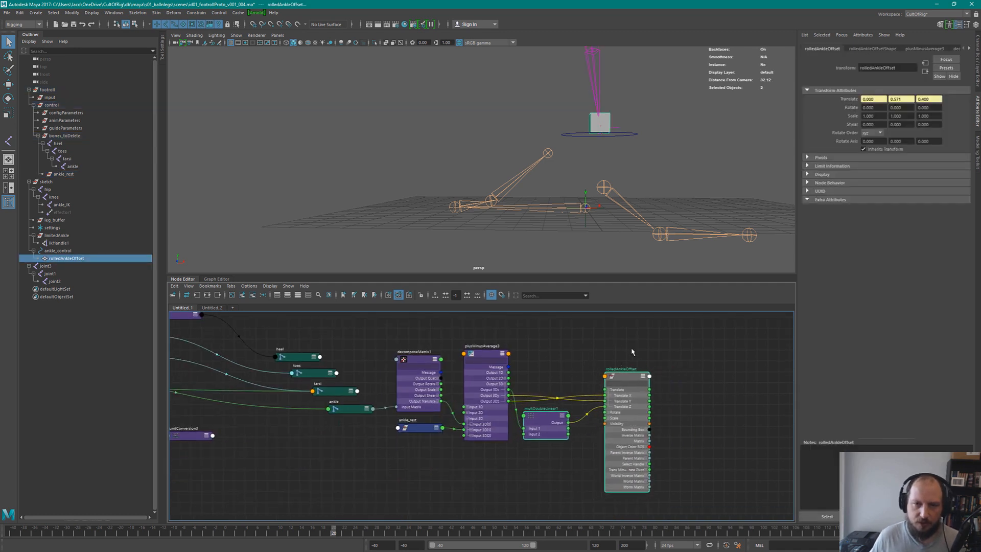
left_click(633, 352)
Switch the node graph to Untitled_2 and place the joint3 node in line before joint1 and joint2
left_click(212, 308)
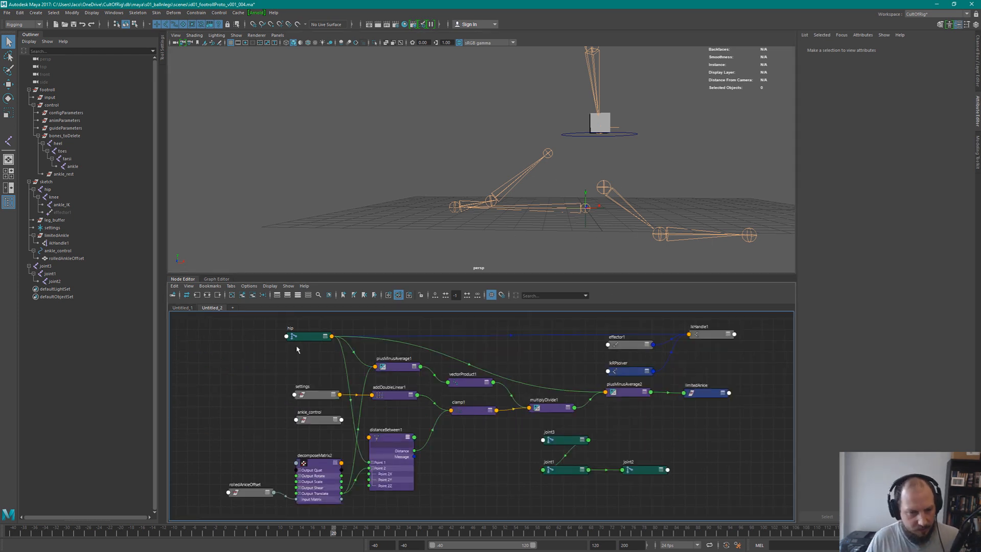
left_click(337, 475)
left_click_drag(569, 442, 496, 471)
Match the translation of joint3 to the foot roll's ankle joint, keeping the Match Transformations commands in a floating window
left_click_drag(684, 213, 688, 192, "alt")
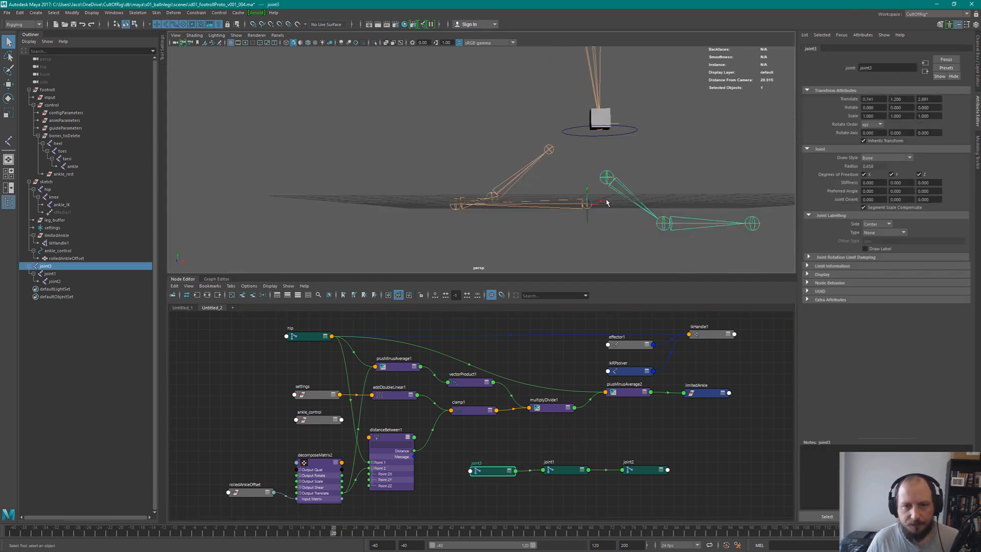
left_click(513, 179)
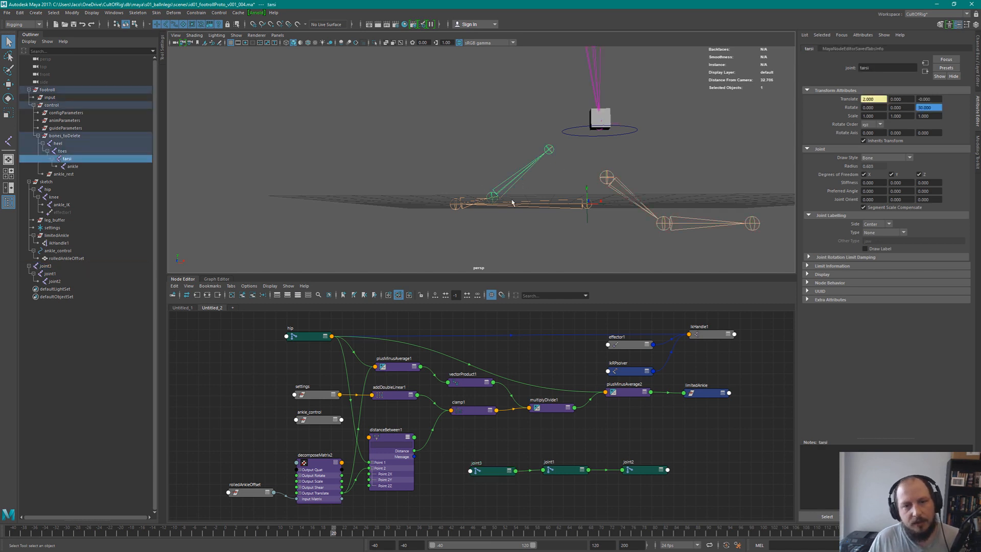
left_click(654, 171)
left_click(601, 177)
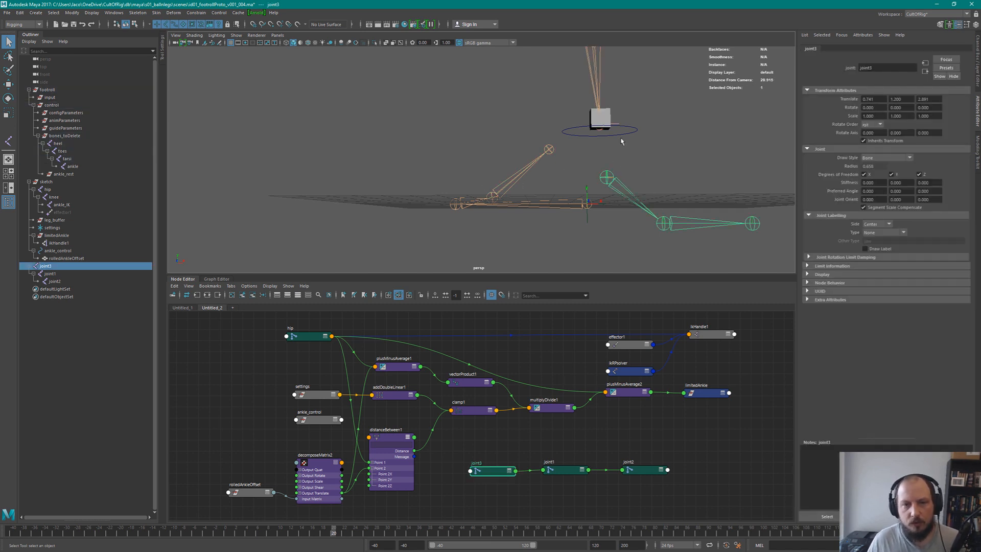
left_click_drag(603, 176, 616, 189, "alt")
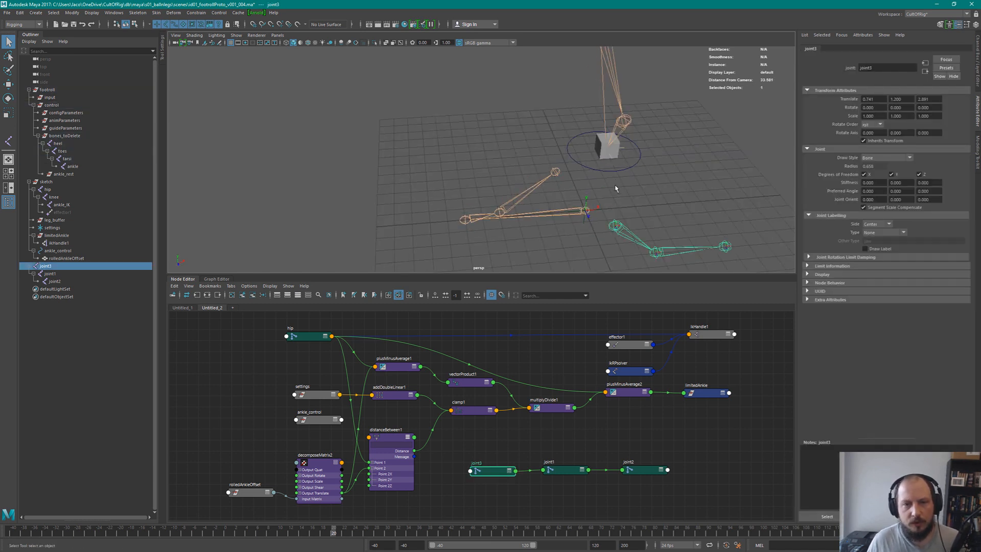
left_click(555, 171, "shift")
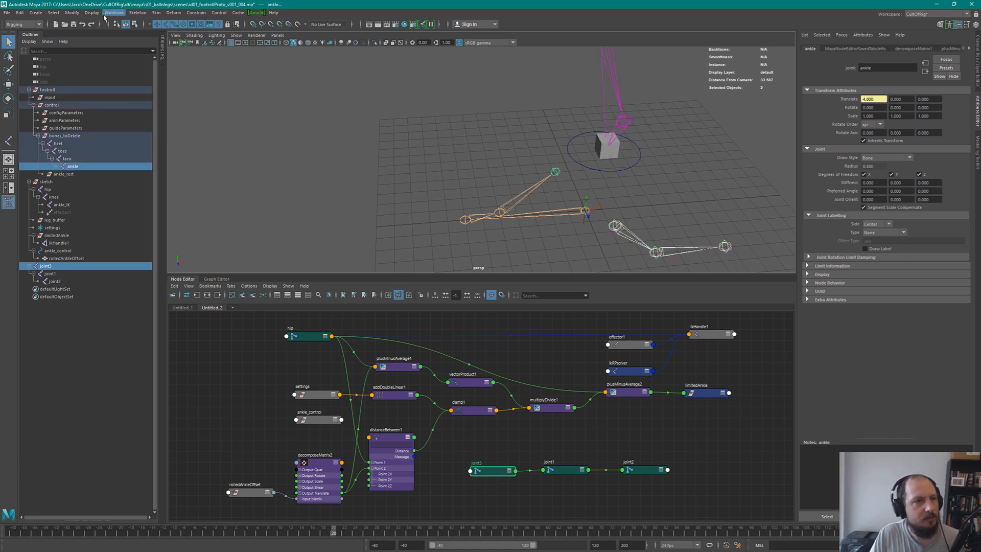
left_click(19, 12)
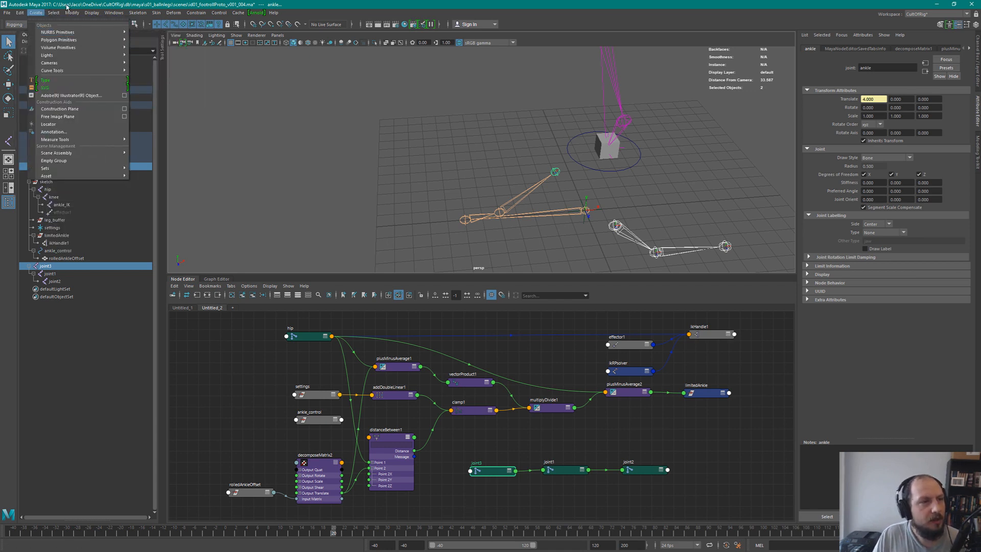
mouse_move(80, 13)
mouse_move(131, 18)
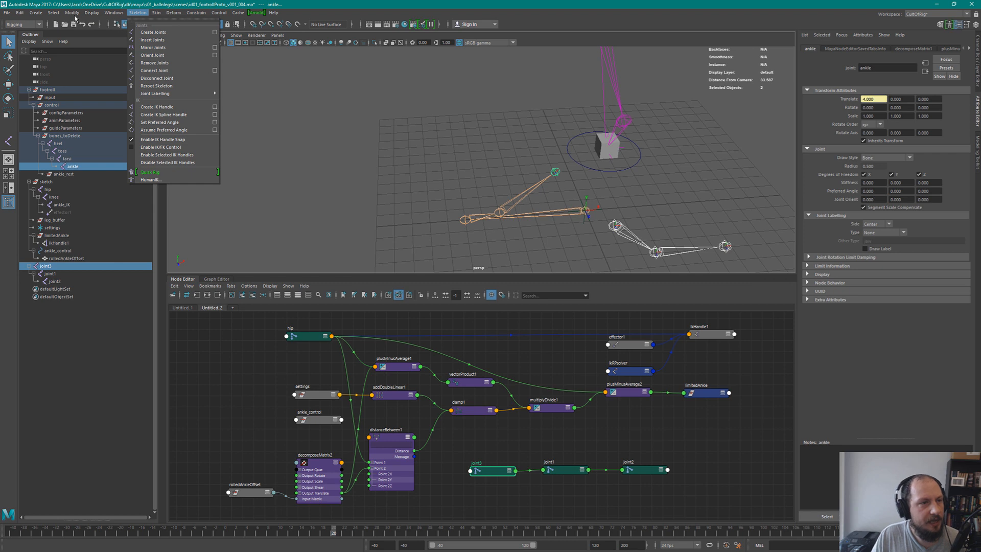
mouse_move(135, 55)
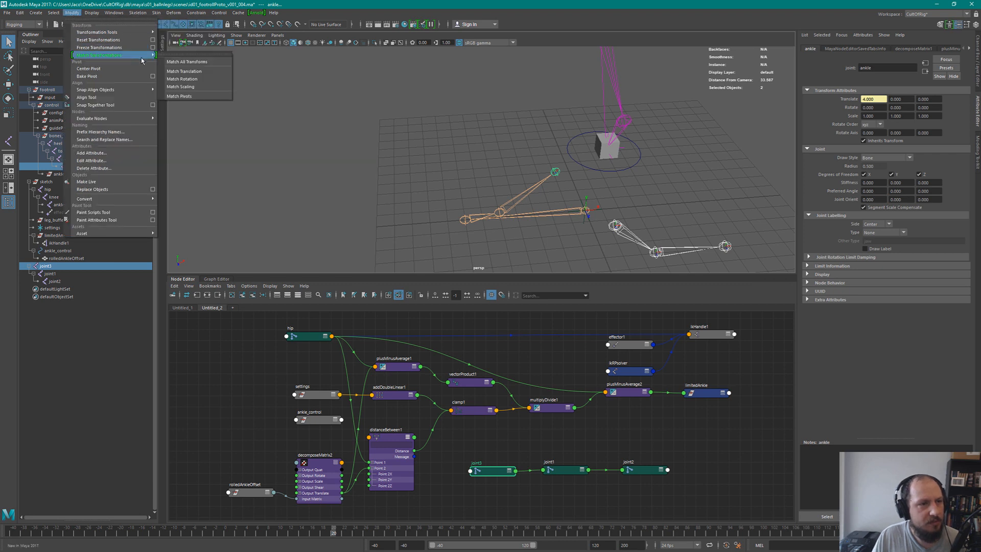
left_click(204, 54)
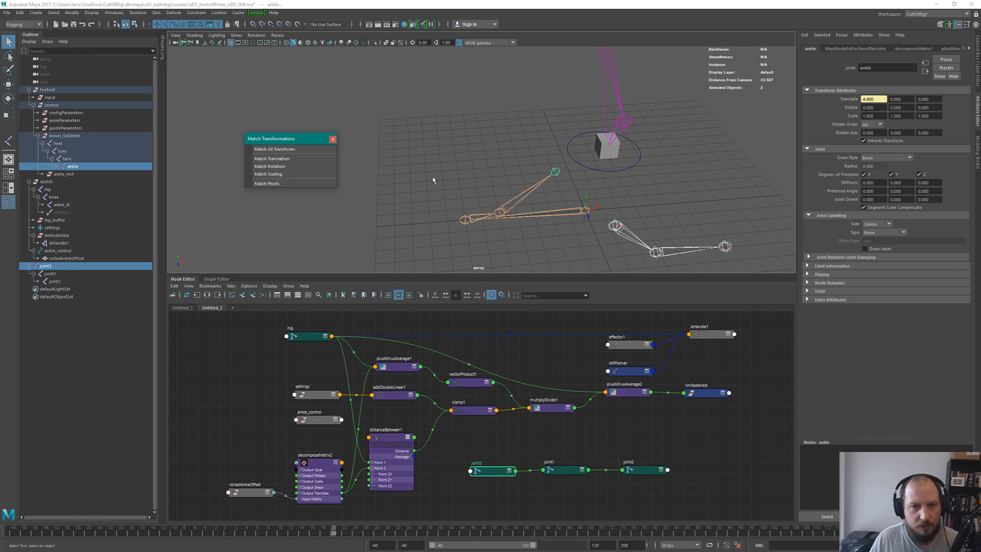
left_click(271, 158)
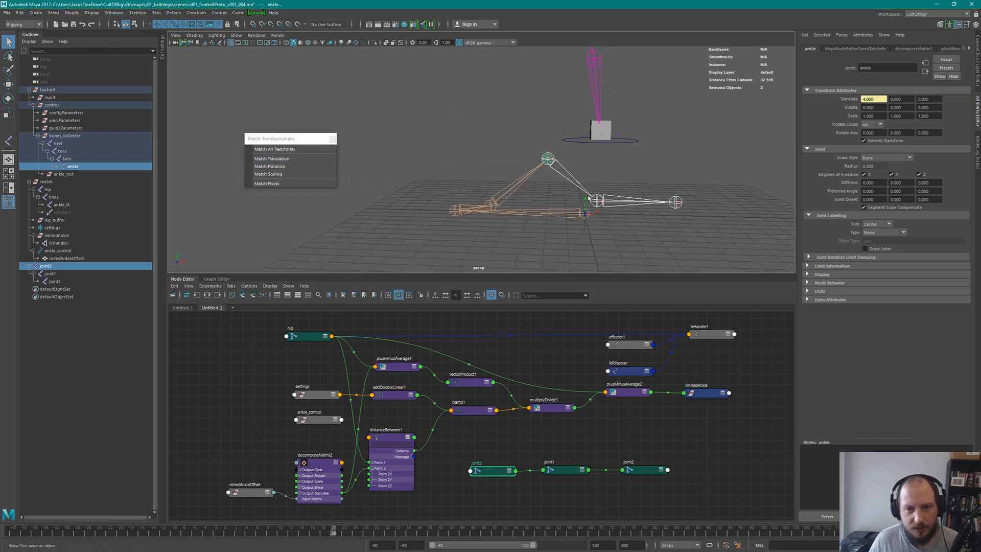
Match the translation of joint1 to the foot roll's tarsi joint
left_click(606, 199)
left_click(491, 206, "shift")
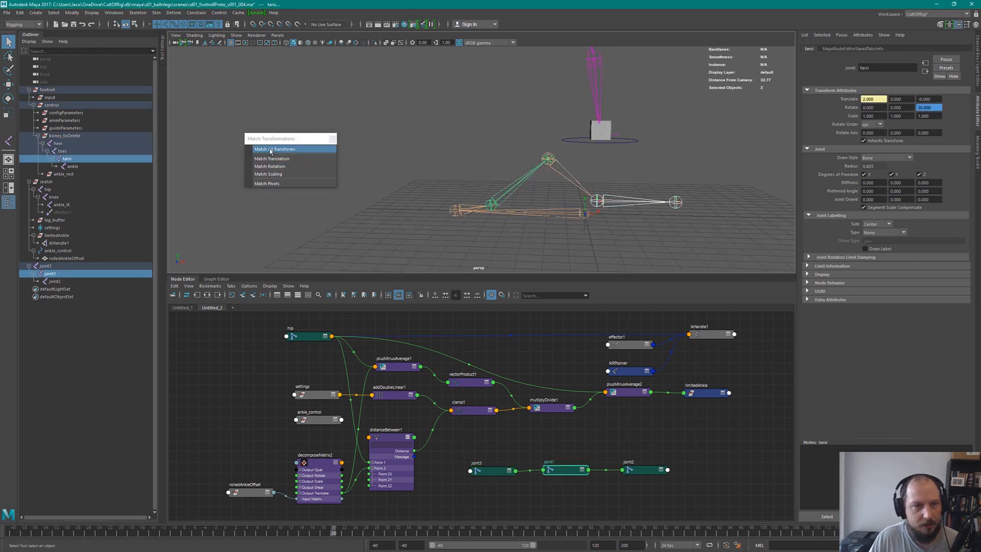
left_click(278, 163)
left_click(279, 162)
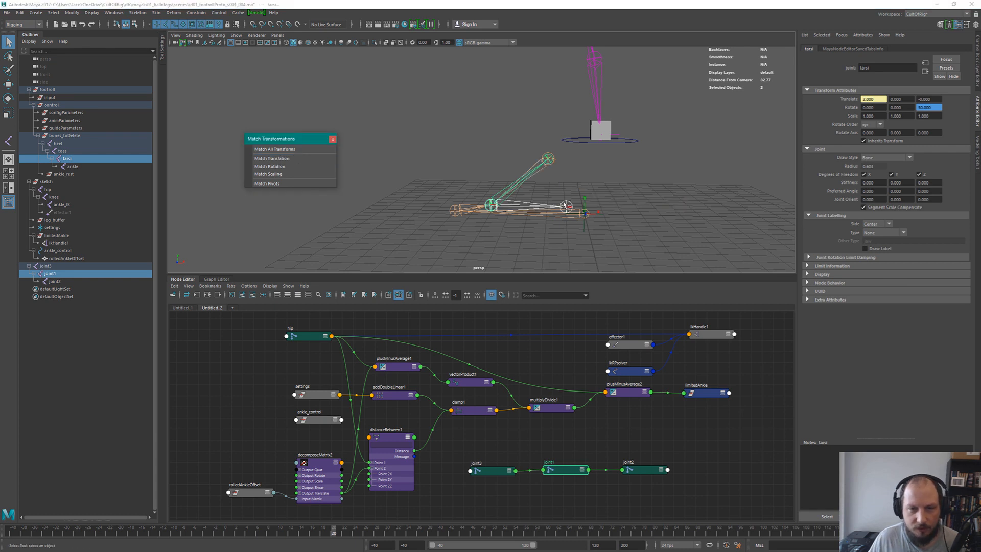
Match the translation of joint2 to the foot roll's toes joint and close the floating Match Transformations window
left_click(566, 206)
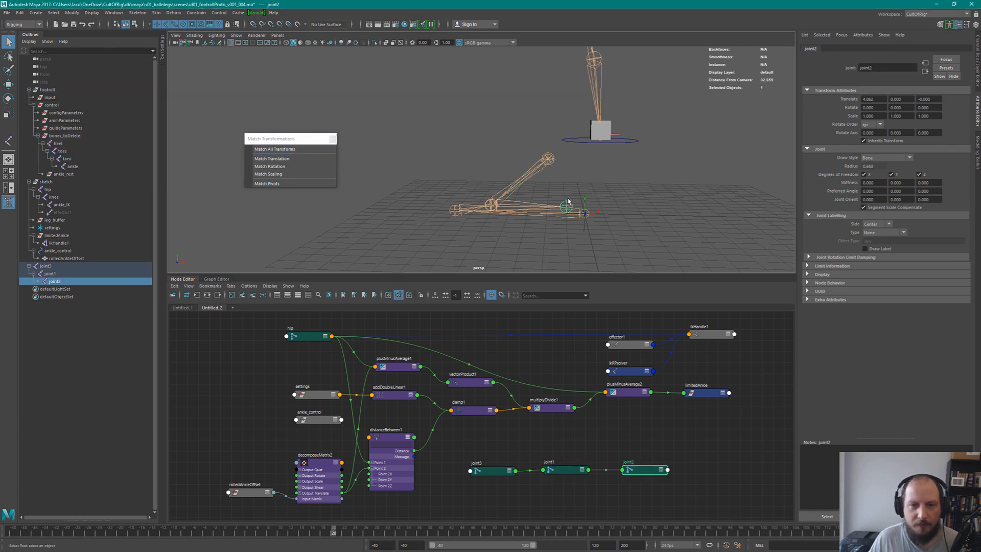
left_click(455, 210, "shift")
left_click(276, 158)
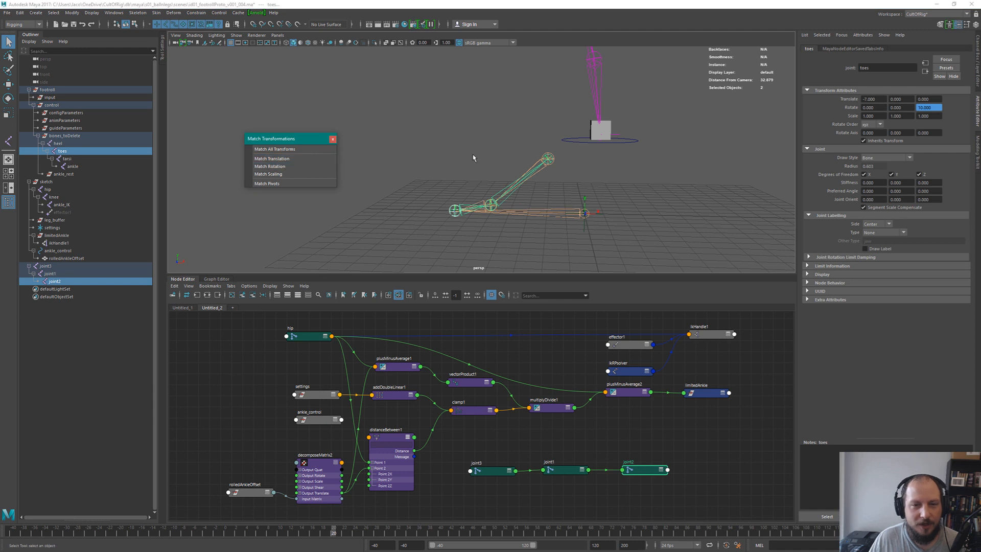
left_click_drag(275, 139, 267, 135)
left_click(325, 135)
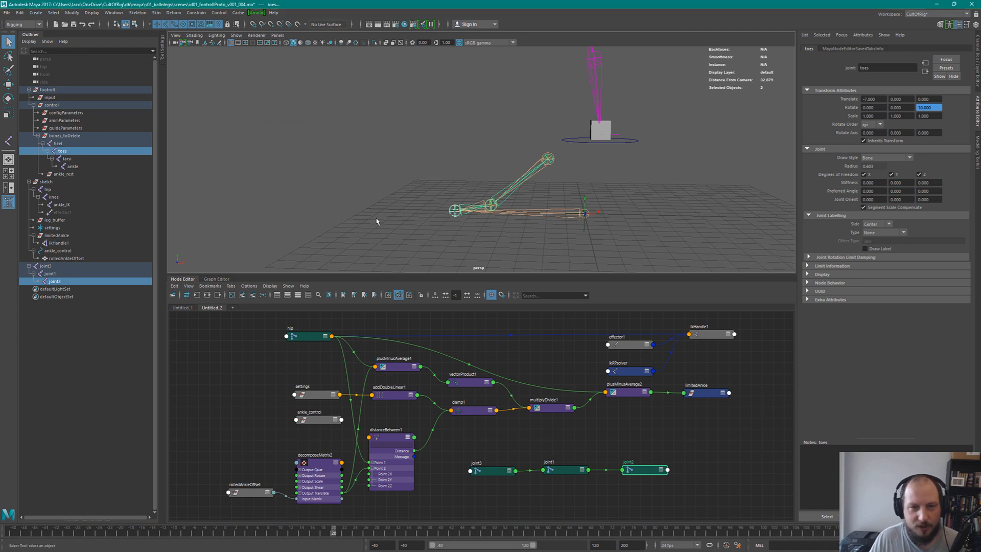
Move joint3 with its chain along the X axis, clear of the foot roll chain, to about 6.0
left_click(483, 470)
key("w")
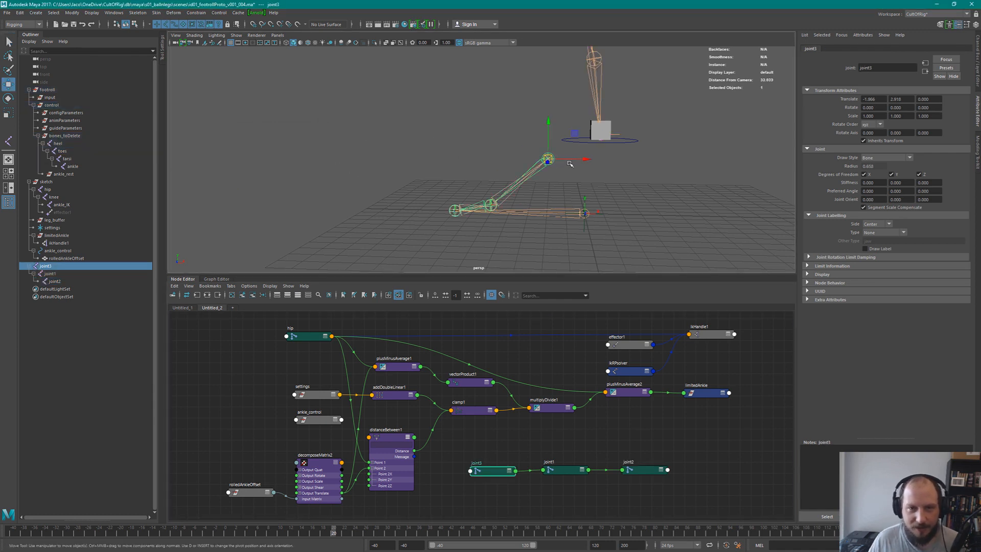
left_click_drag(583, 159, 741, 153)
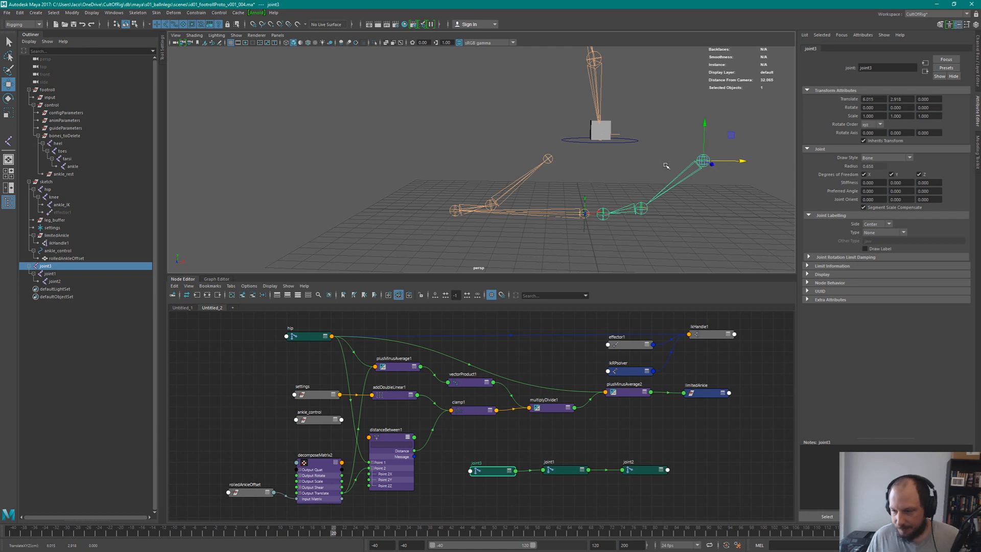
Inspect the transform and orientation values of joint1 and joint2, trying a move of joint2 along the X axis
left_click_drag(622, 187, 590, 199, "alt")
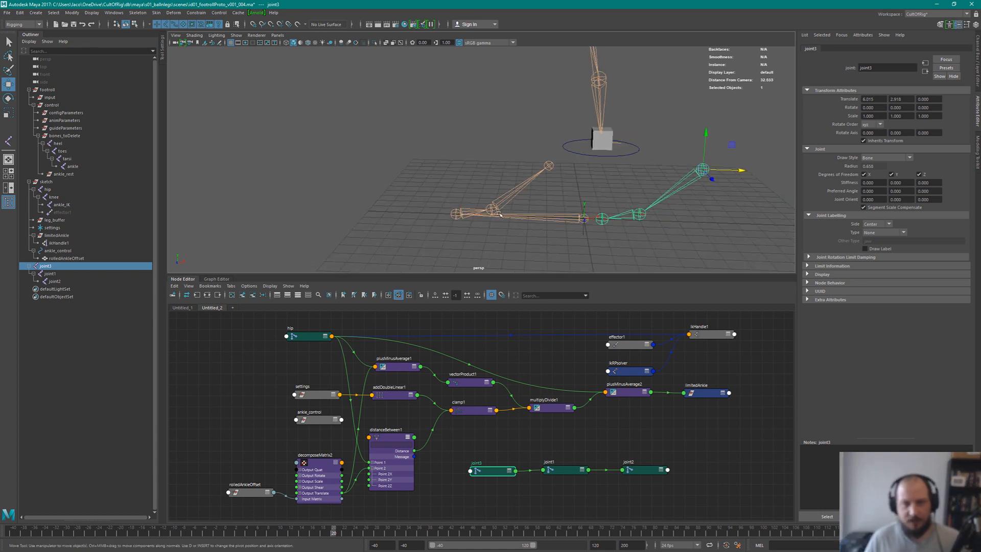
left_click(641, 215)
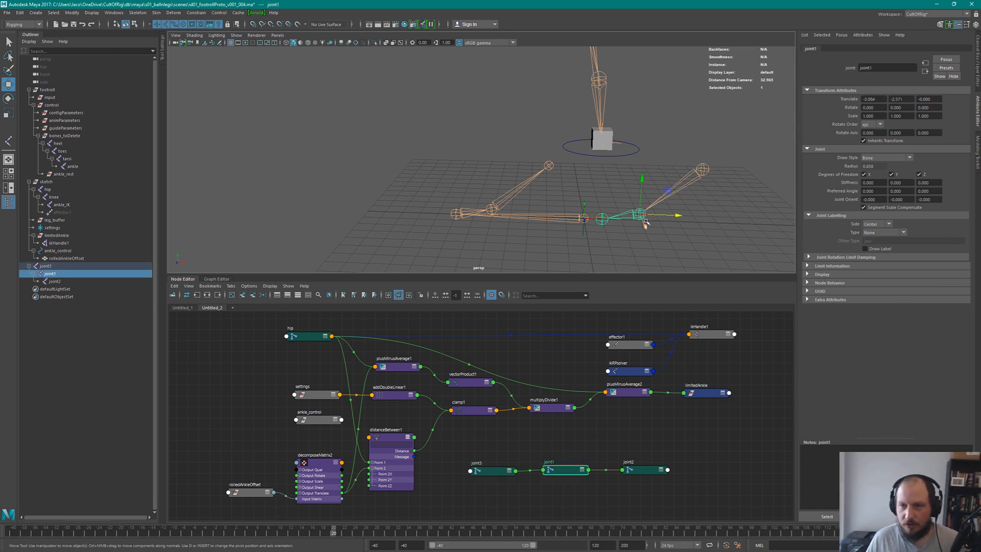
left_click(606, 223)
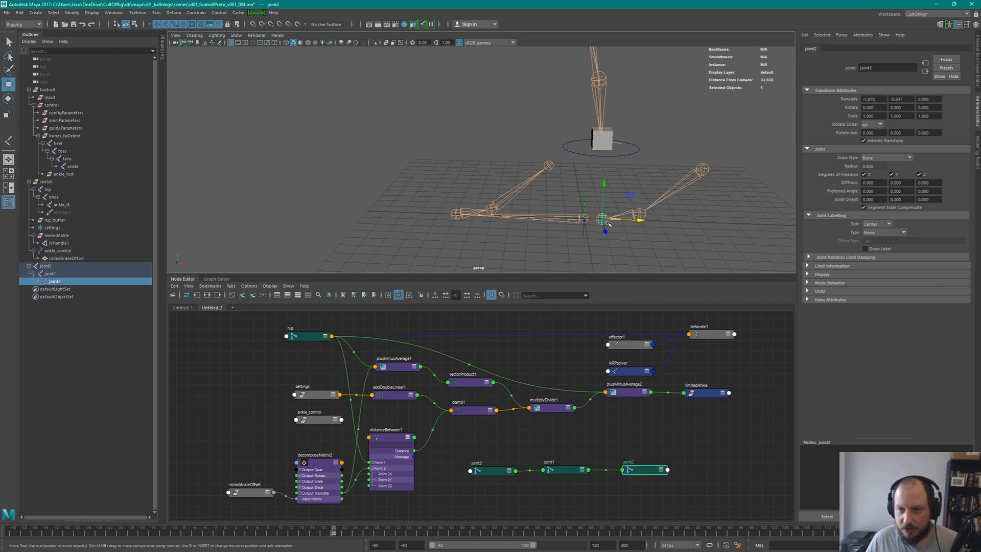
left_click_drag(641, 219, 683, 221)
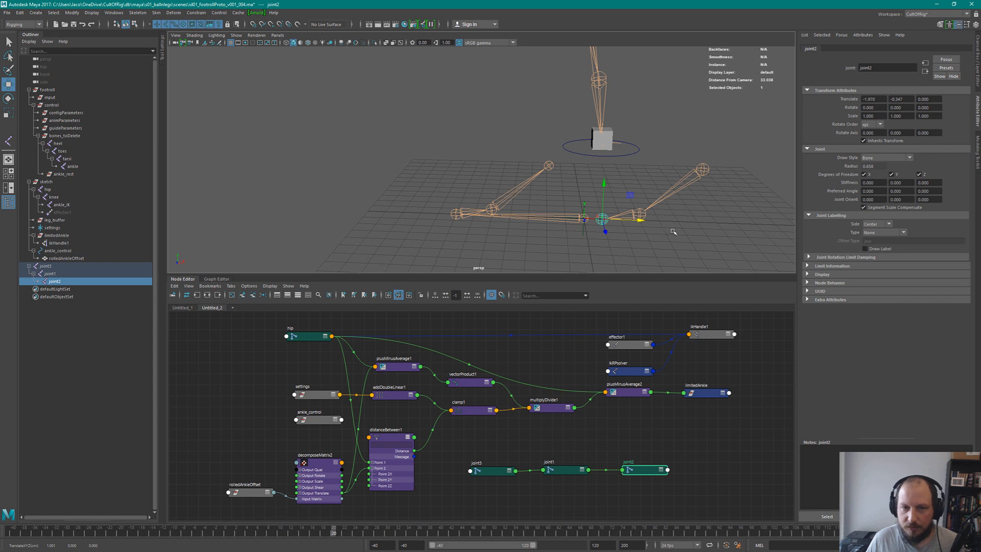
Set all three joint orient values of joint1 to 0
left_click(673, 232)
left_click(641, 217)
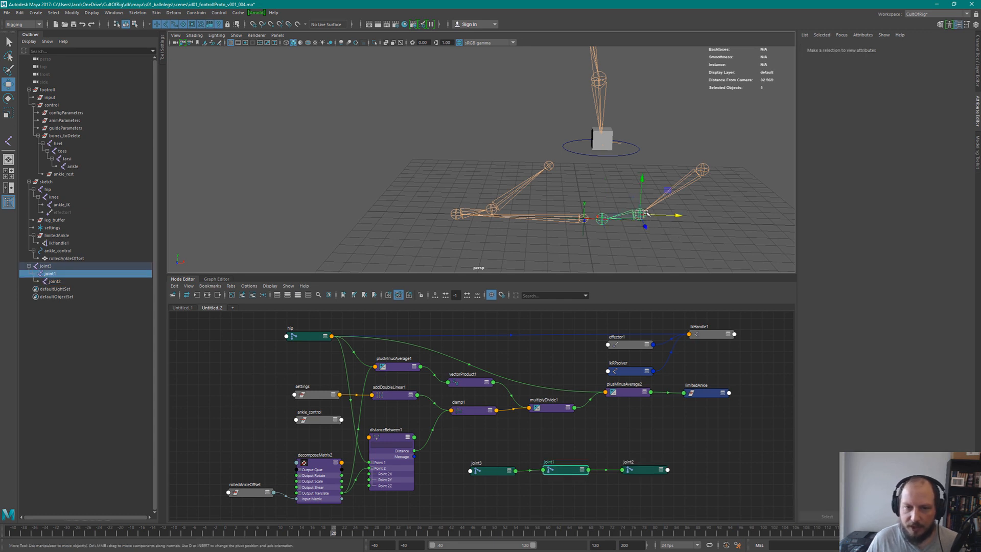
key("ctrl+a")
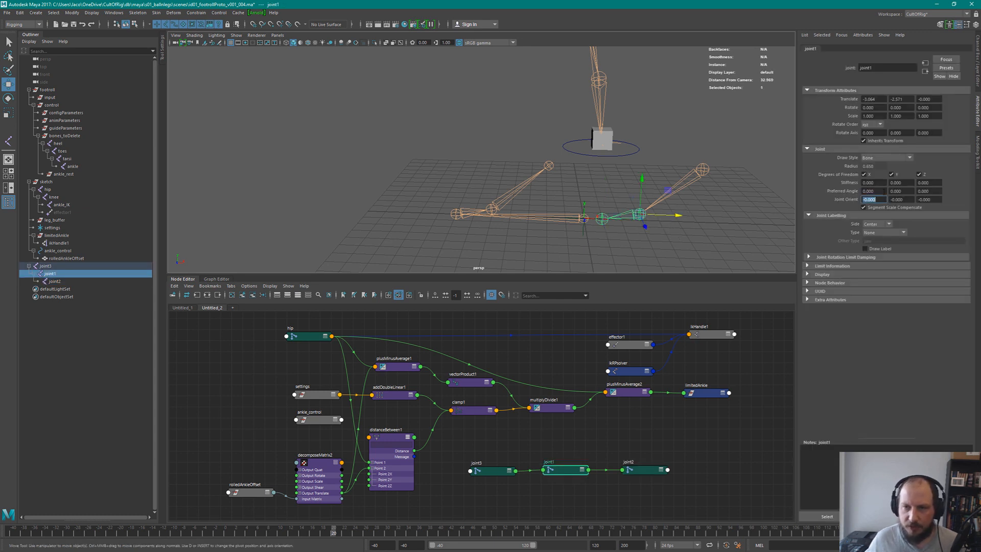
type("0")
key("Tab")
type("0")
key("Tab")
type("0")
key("Return")
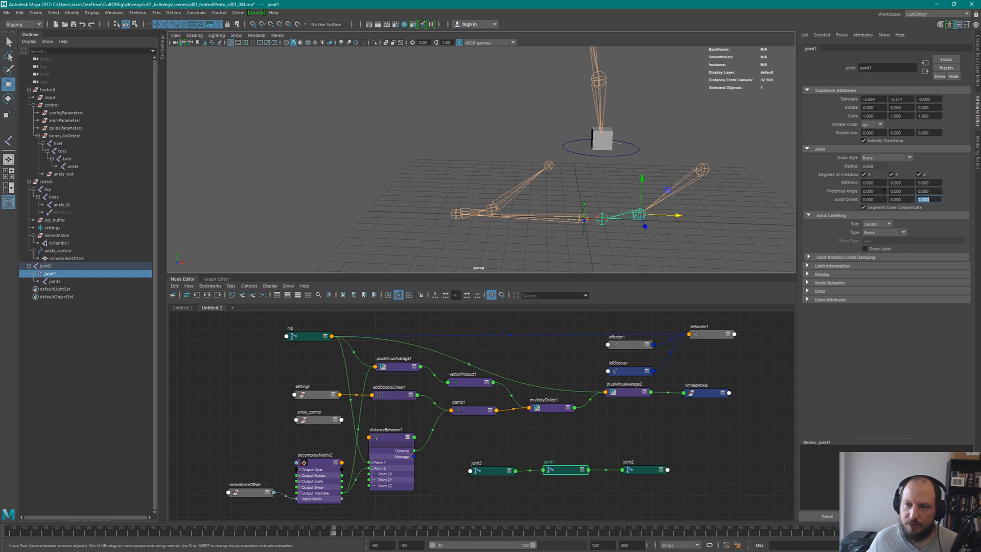
Examine joint3, ankle_control, ikHandle1 and limitedAnkle to see how the end of the leg is driven
left_click(737, 172)
left_click(705, 167)
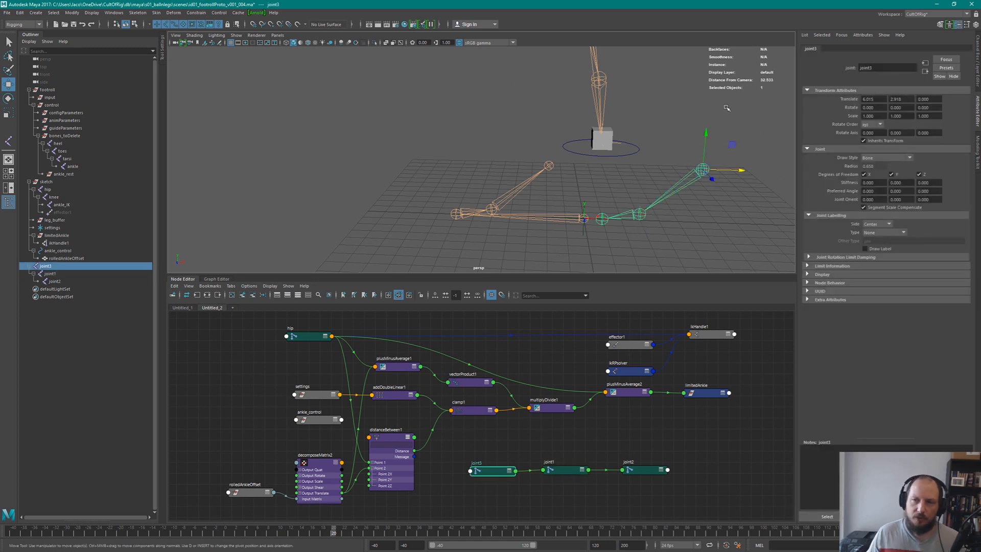
left_click_drag(632, 179, 594, 136, "alt")
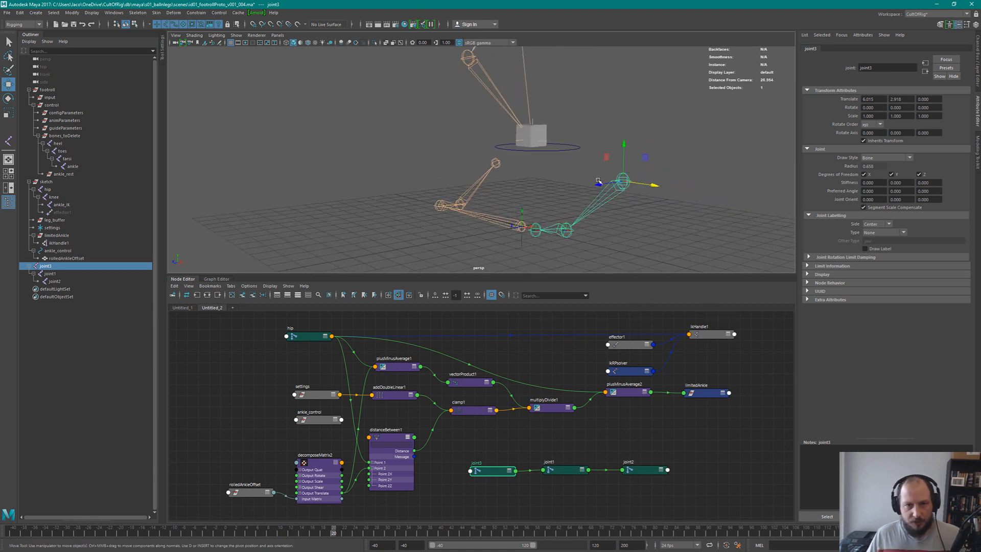
left_click_drag(652, 105, 589, 131, "alt")
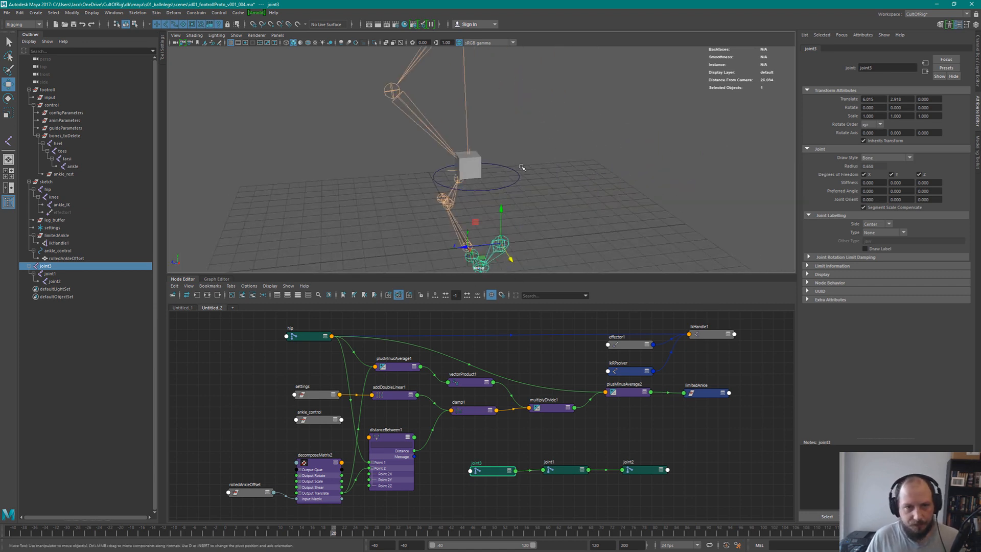
left_click(519, 164)
left_click_drag(480, 163, 491, 240)
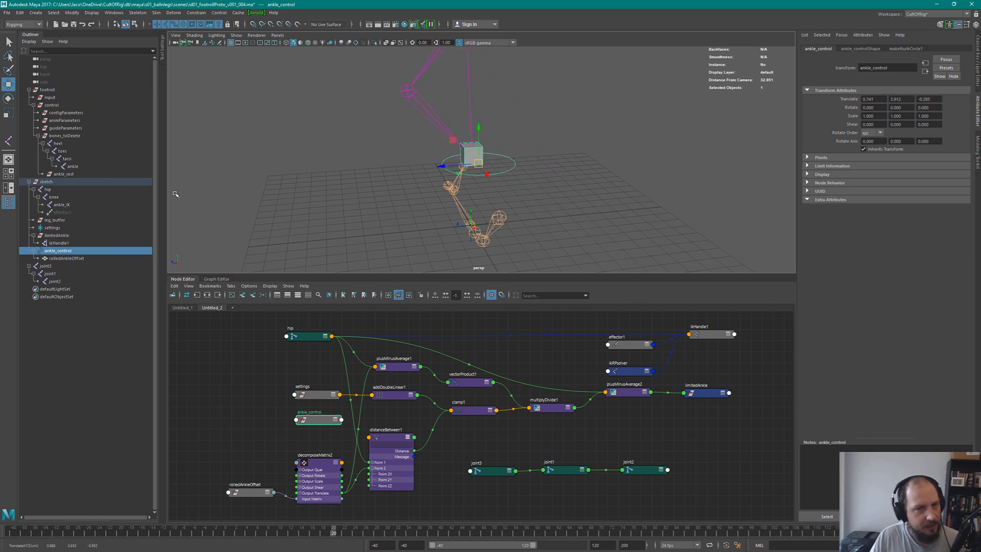
left_click(58, 243)
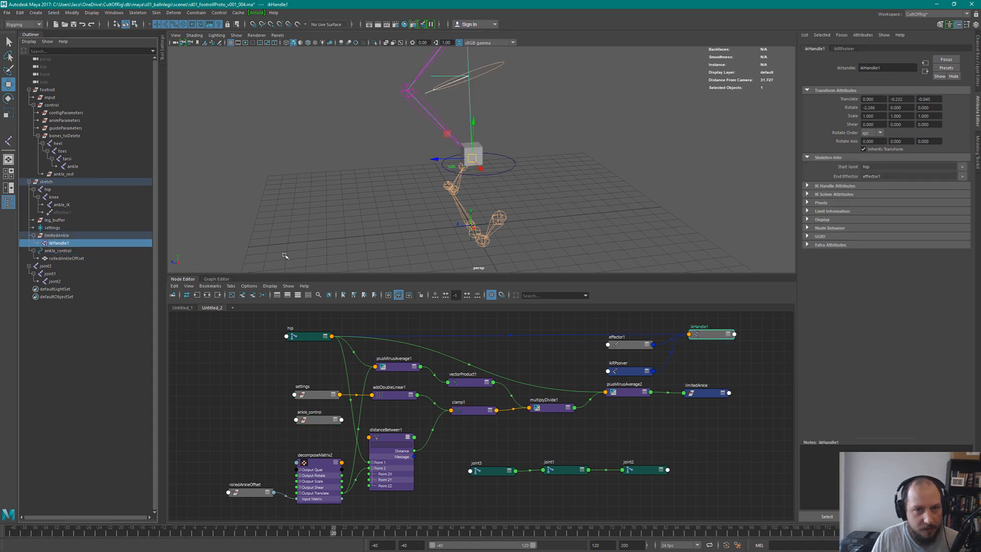
left_click(61, 237)
Move ankle_control well away from the foot, past the leg's reach, and check where limitedAnkle sits
left_click(511, 159)
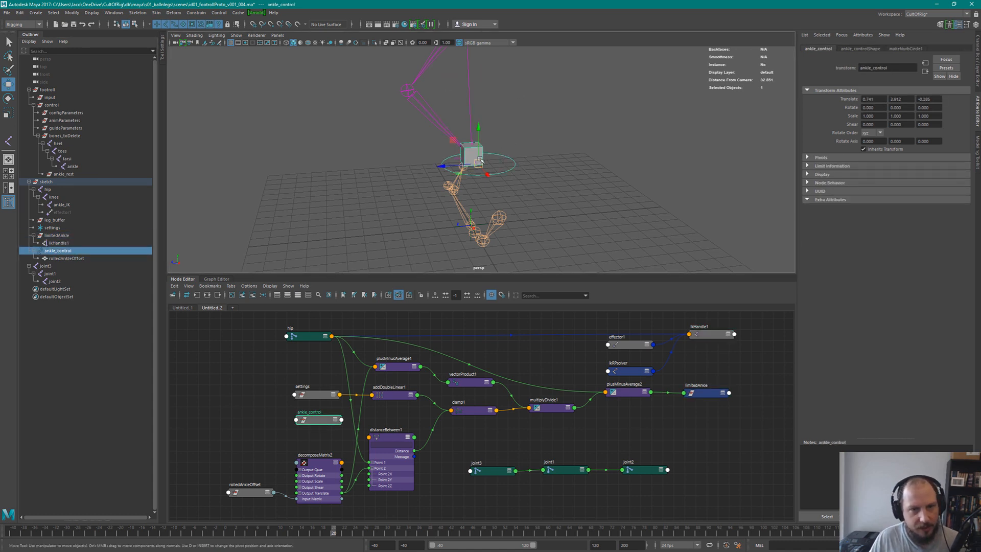
left_click_drag(480, 161, 623, 262)
left_click(66, 236)
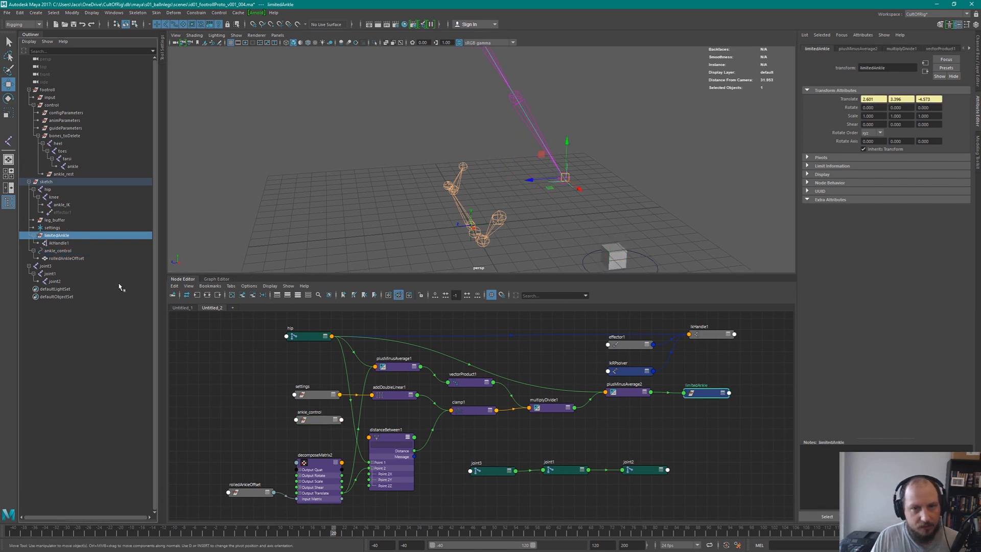
left_click_drag(562, 184, 580, 161, "alt")
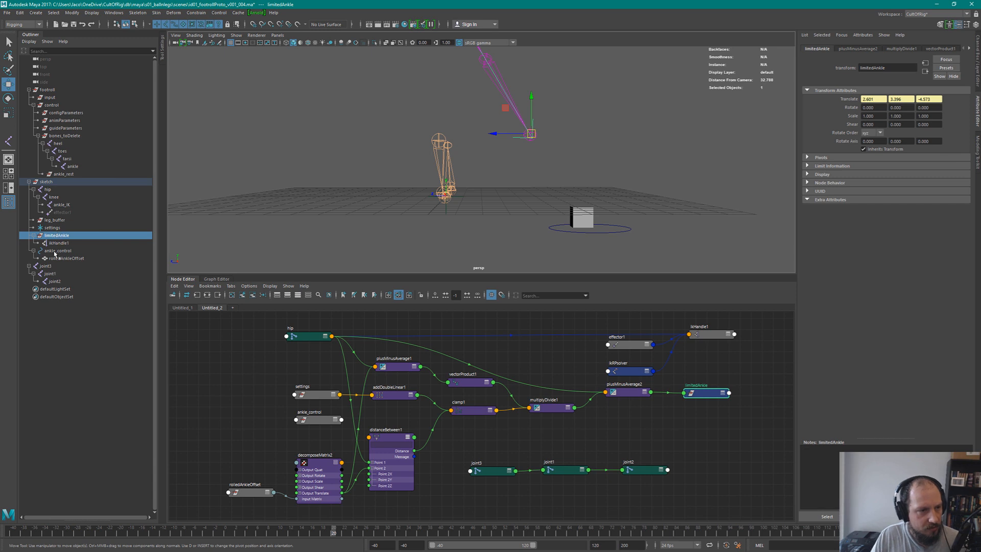
Parent joint3 with its chain under limitedAnkle and expand its hierarchy in the Outliner
left_click(47, 266)
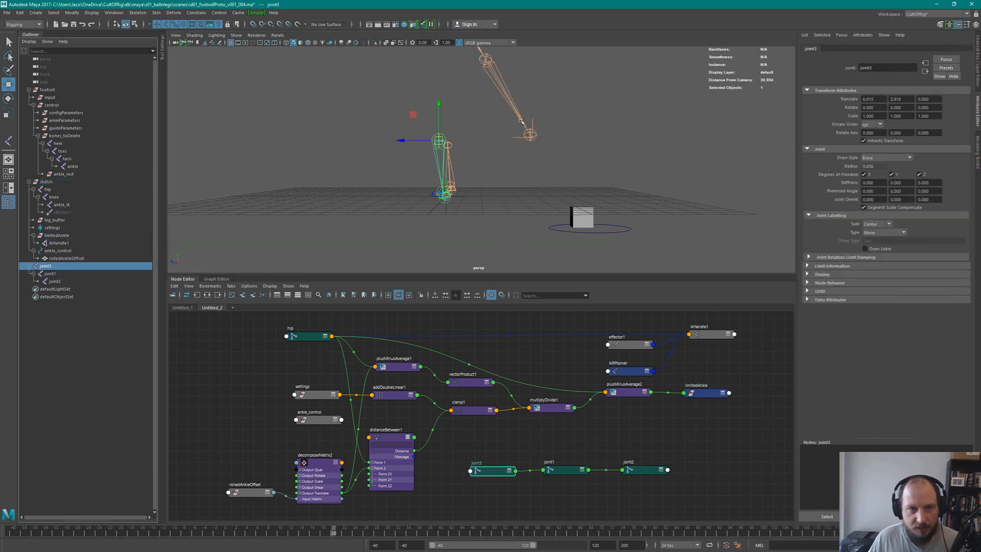
left_click(57, 236, "ctrl")
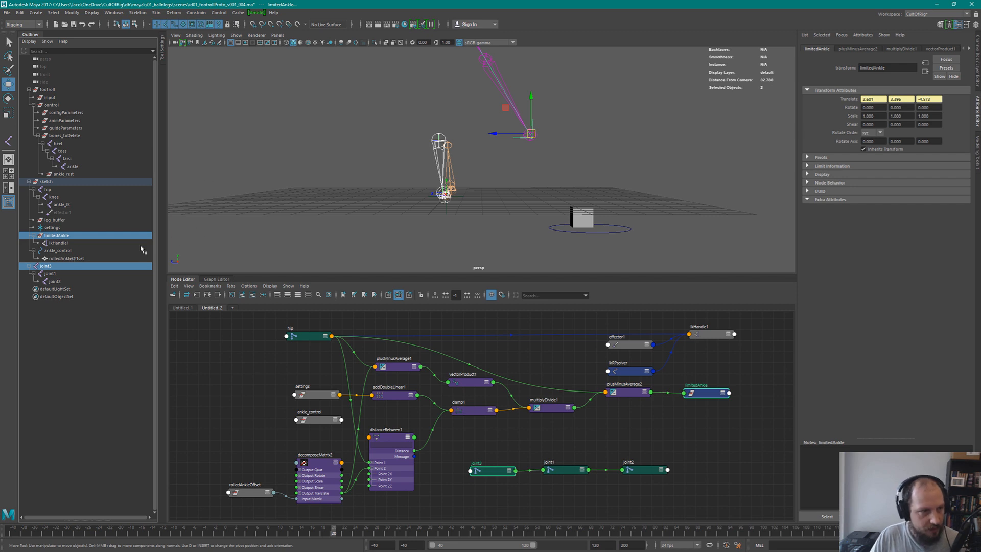
middle_click_drag(51, 267, 63, 240)
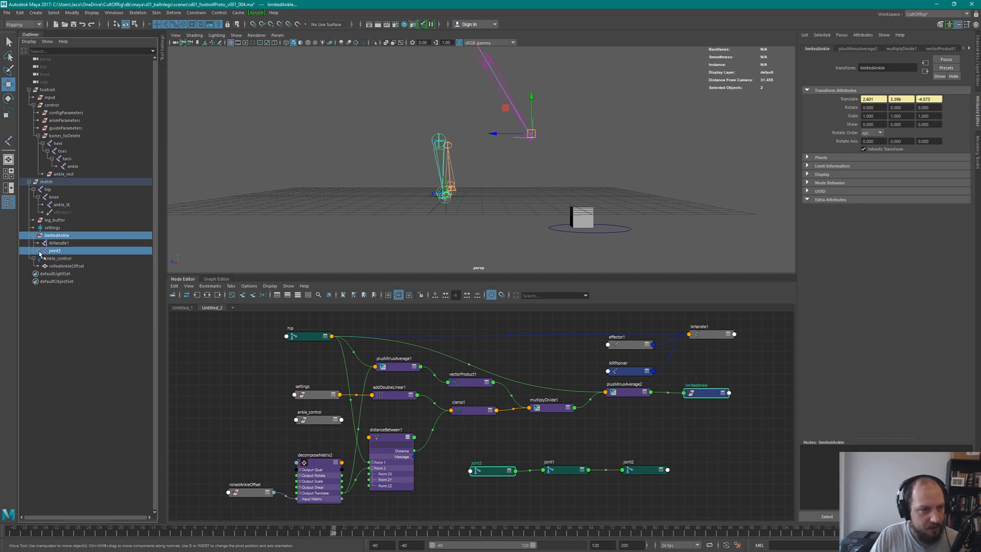
left_click(39, 250)
left_click(43, 259)
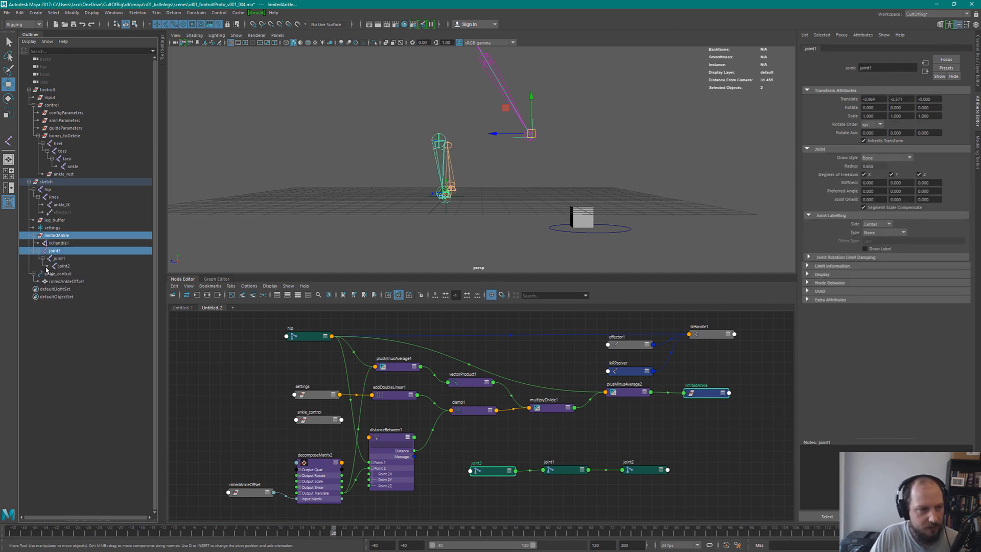
Set the X, Y and Z translation of joint3 to 0 so the foot chain sits at limitedAnkle
left_click_drag(497, 147, 507, 164, "alt")
left_click(60, 251)
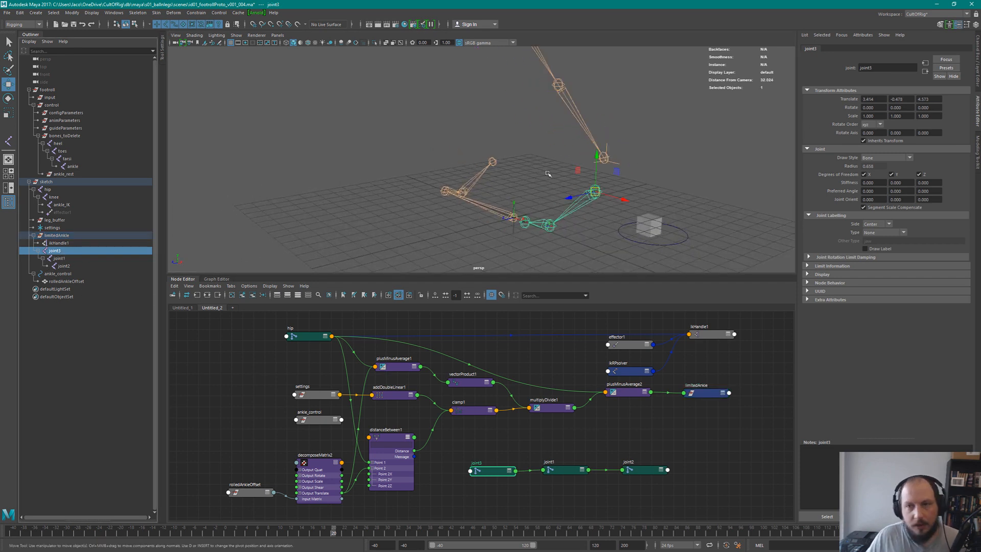
left_click_drag(875, 99, 787, 149)
type("0")
key("Tab")
type("0")
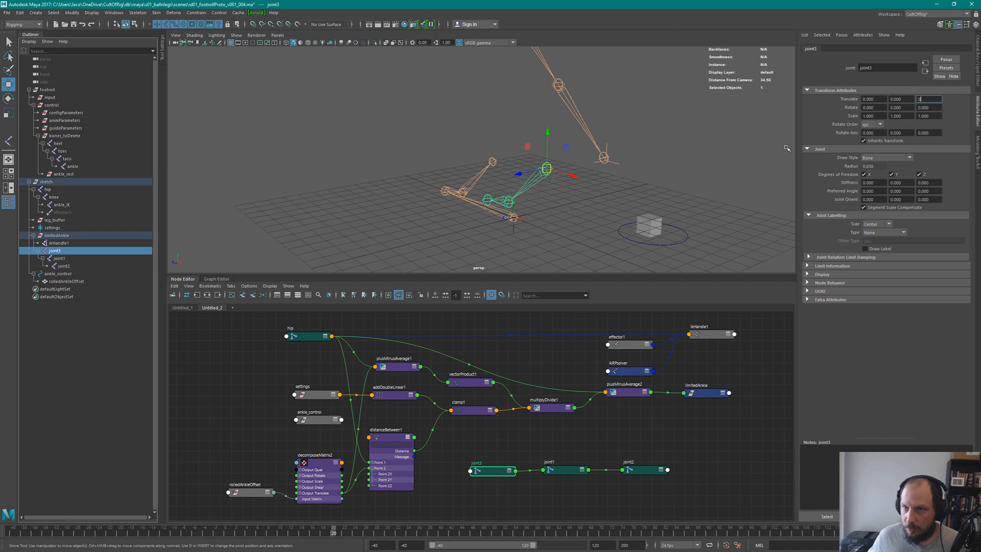
key("Tab")
type("0")
key("Return")
left_click_drag(244, 135, 555, 146, "alt")
right_click_drag(555, 145, 582, 156, "alt")
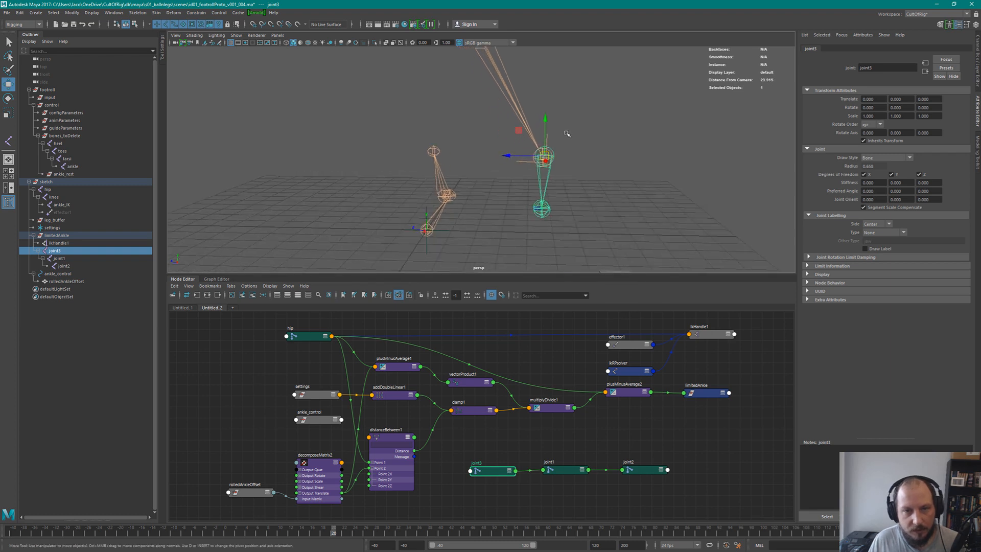
Check the transform values of limitedAnkle and the neighbouring sketch, leg_buffer and settings nodes
left_click(76, 235)
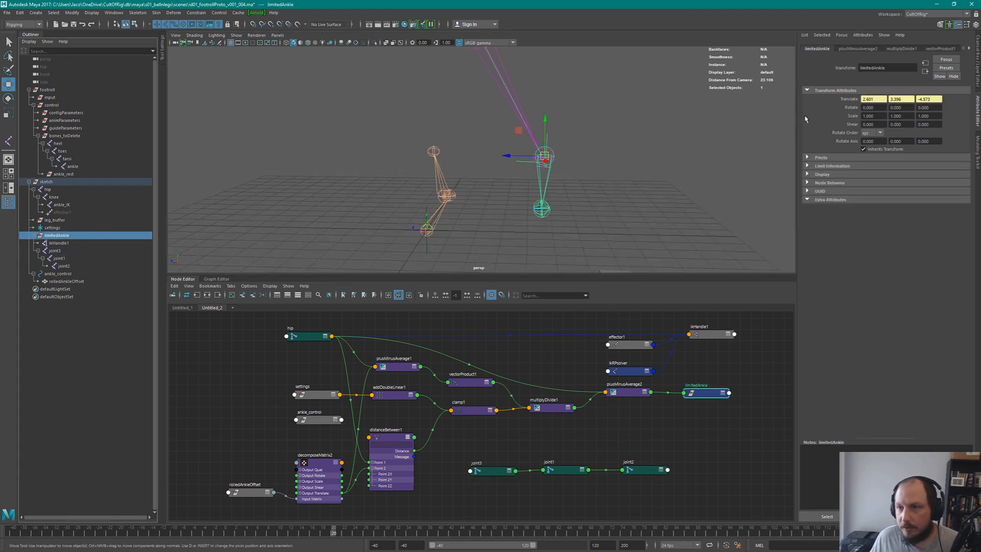
left_click(57, 182)
left_click(54, 221)
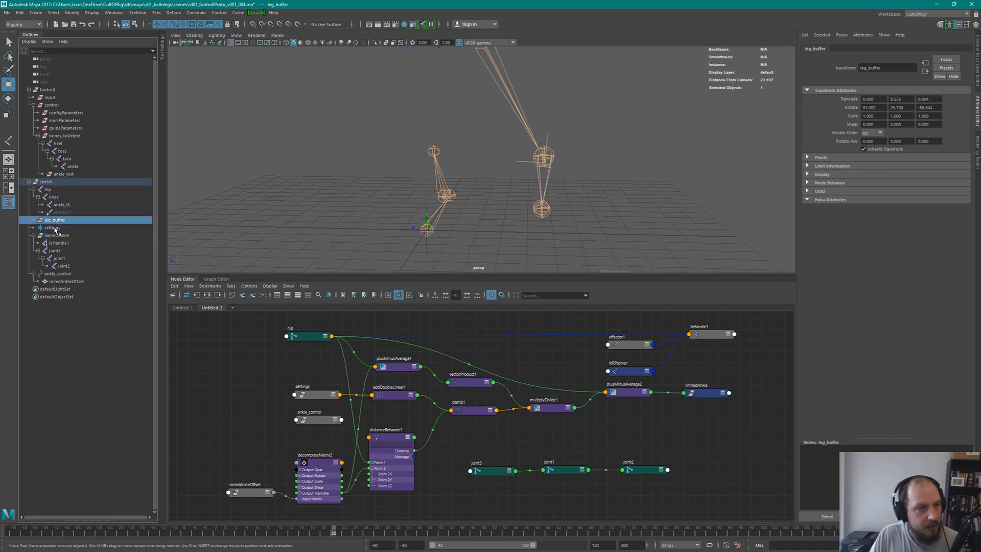
left_click(53, 228)
left_click(57, 235)
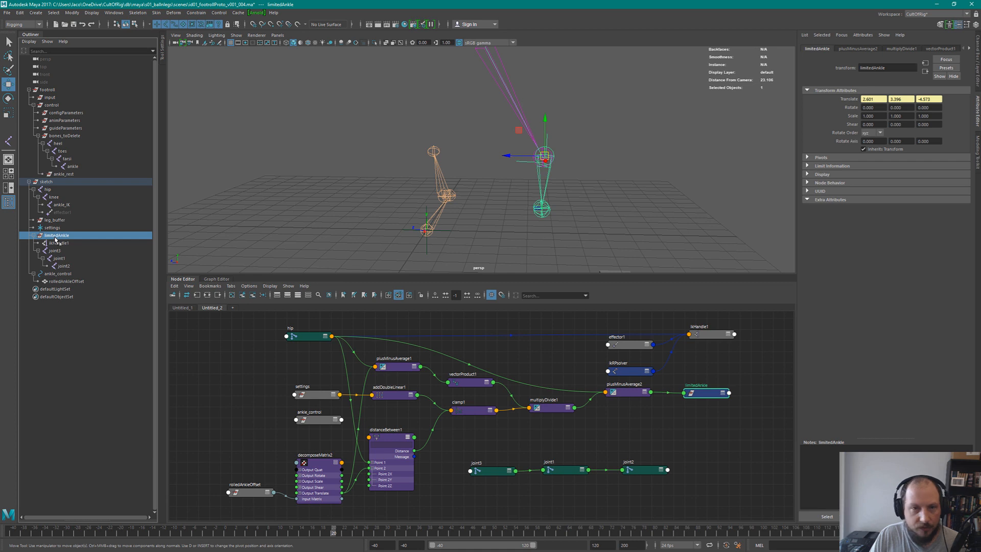
Set ikHandle1's Y and Z translation and its X rotation to 0, then clear the selection
left_click(58, 243)
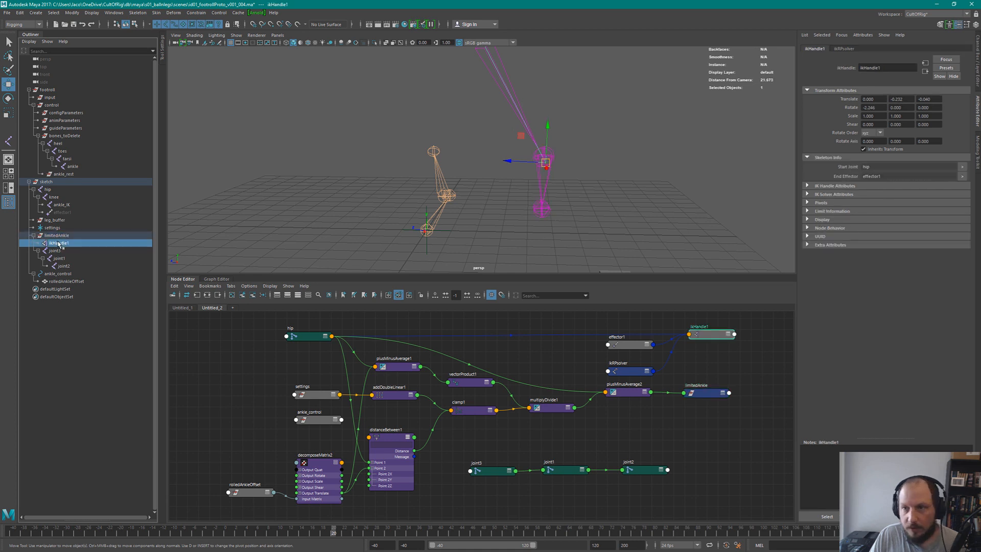
left_click_drag(903, 98, 890, 99)
type("0")
key("Tab")
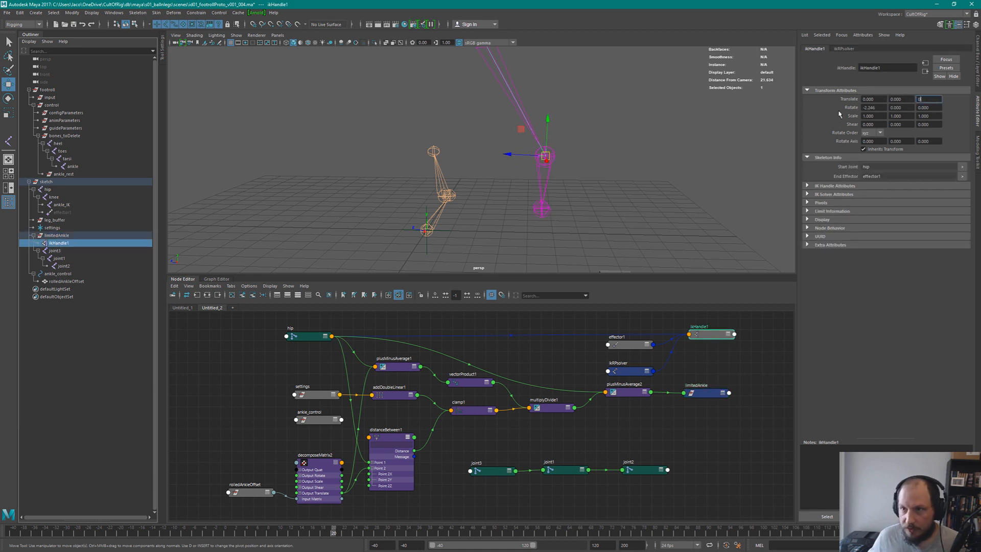
type("0")
key("Return")
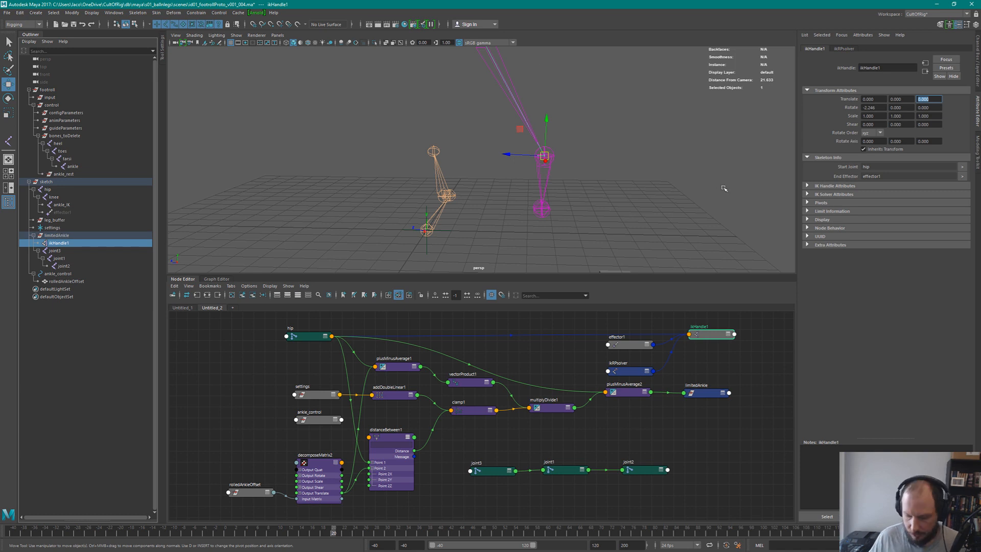
key("Return")
double_click(884, 109)
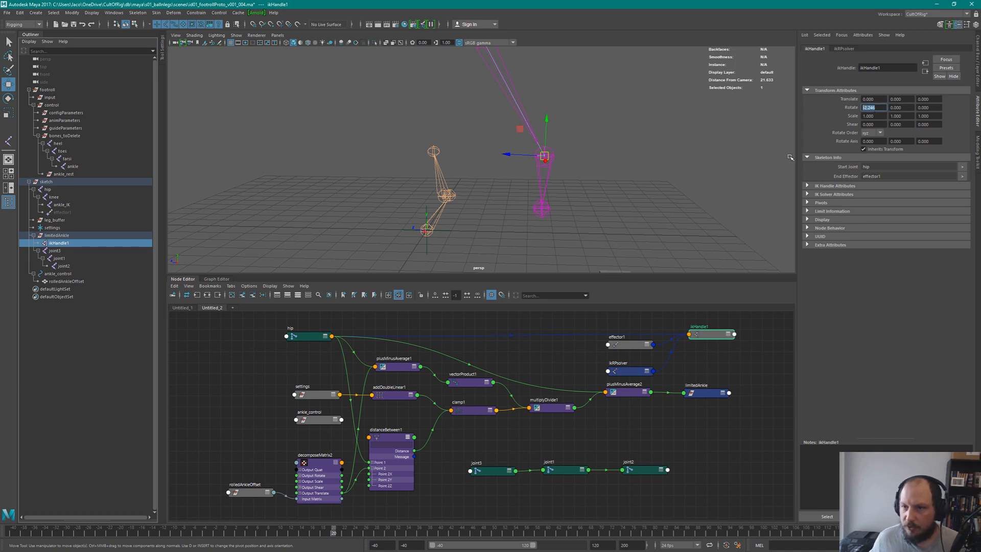
type("0")
key("Return")
left_click(378, 214)
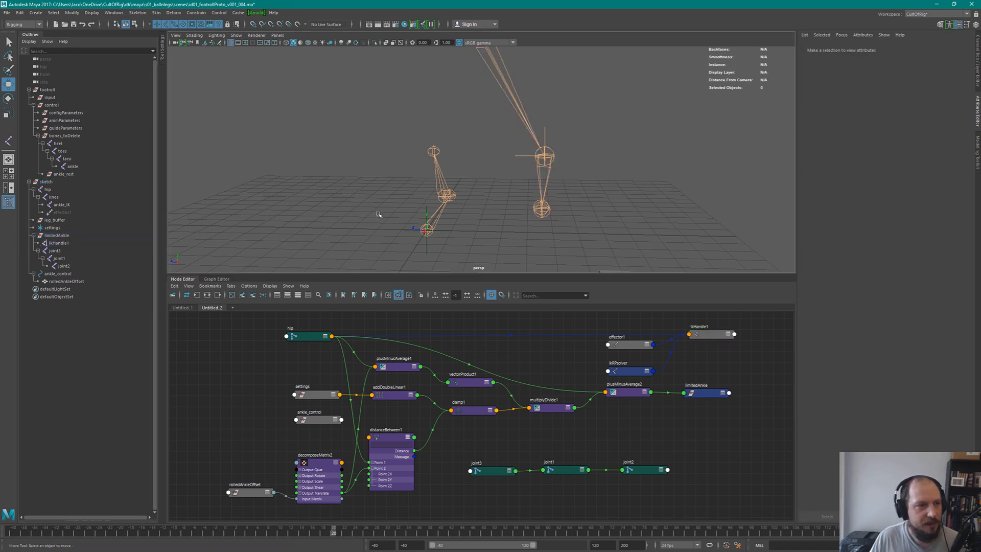
Select joint3 under limitedAnkle, activate the Rotate tool and open its tool settings
left_click_drag(555, 188, 589, 147, "alt")
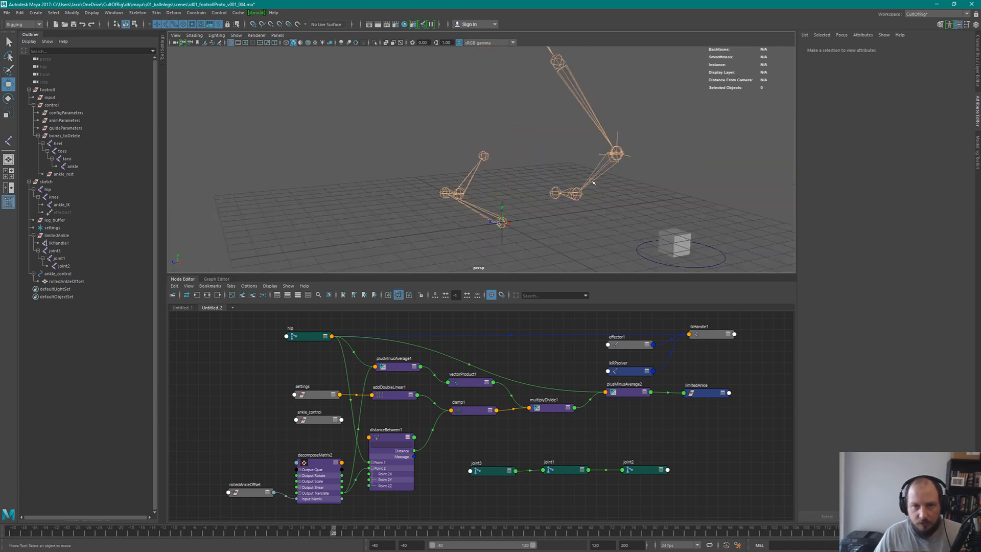
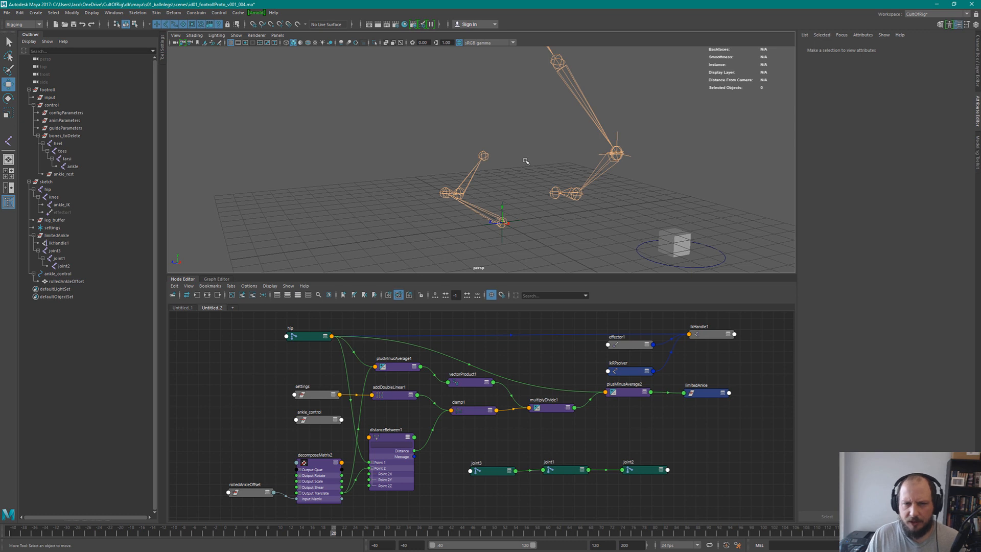
left_click_drag(636, 207, 562, 195, "alt")
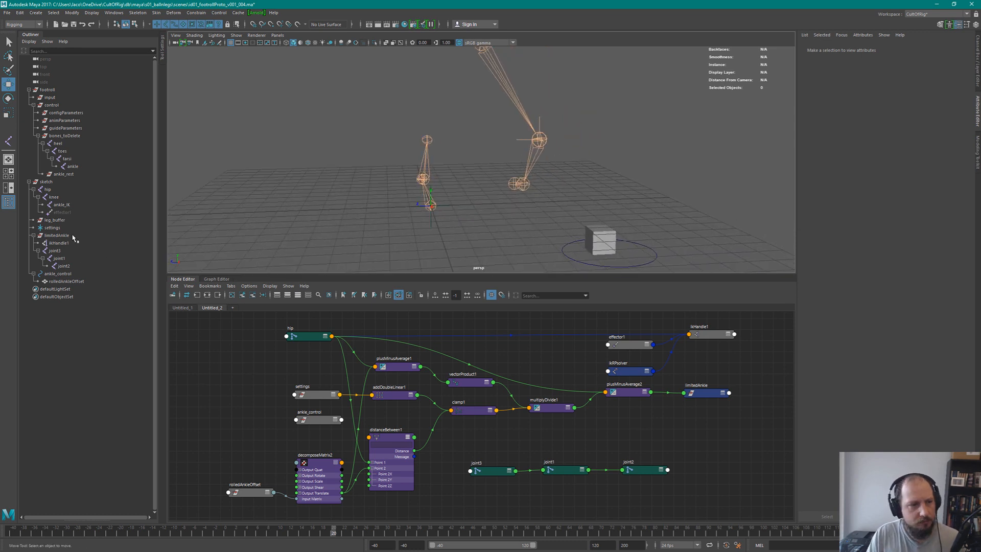
left_click(59, 251)
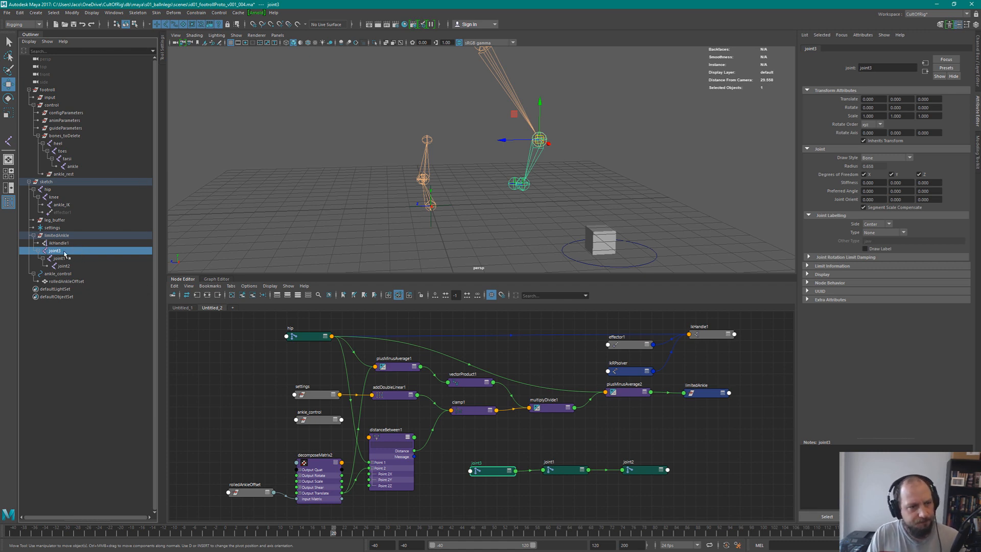
left_click_drag(557, 152, 574, 199, "alt")
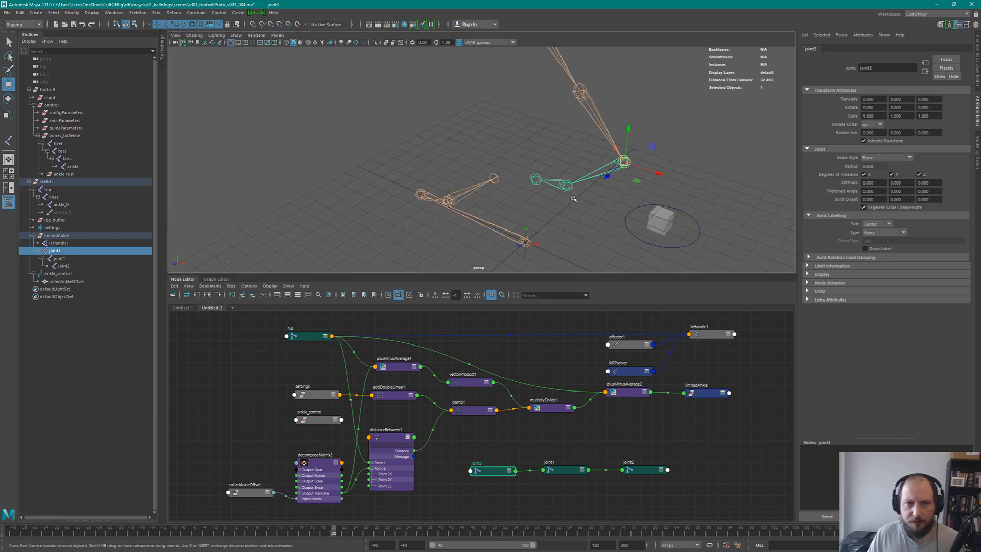
key("e")
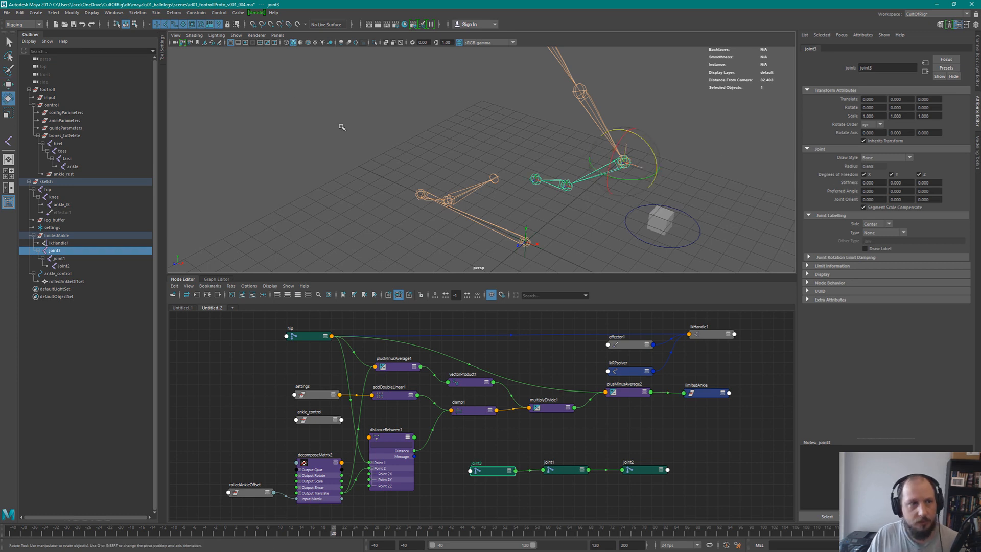
left_click(164, 60)
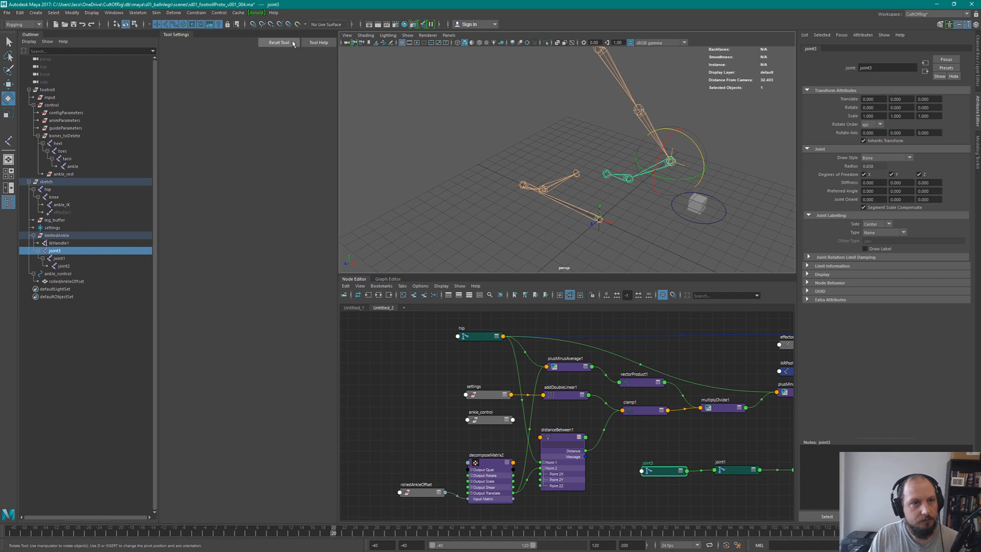
left_click(505, 179)
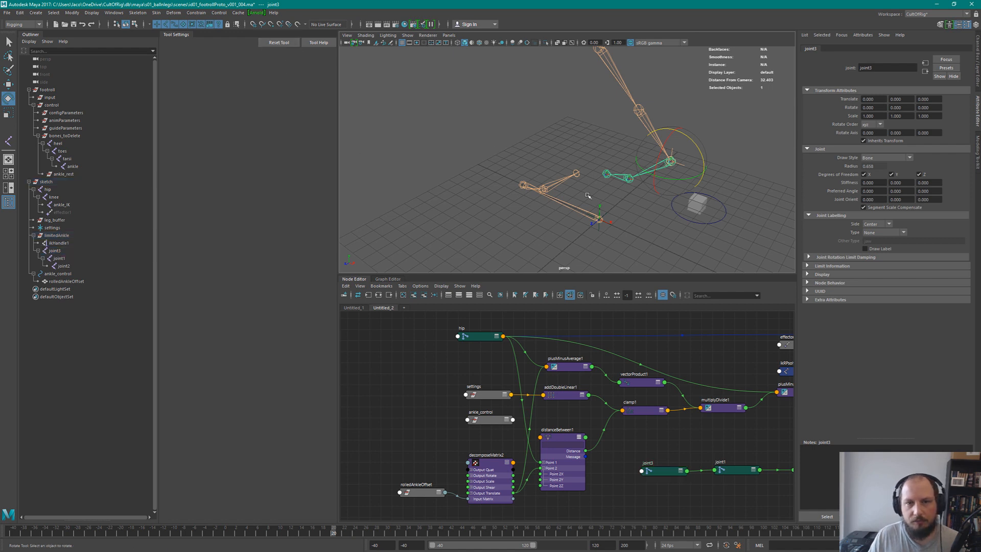
left_click(55, 251)
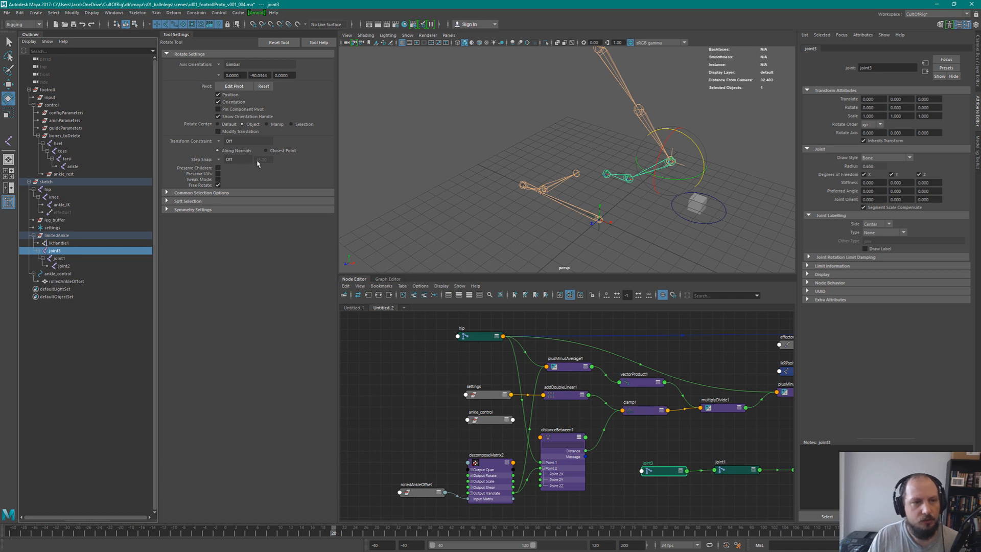
Set the Rotate tool's step snap to Relative at 45 degrees, undoing the trial Y rotation of joint3
left_click(219, 160)
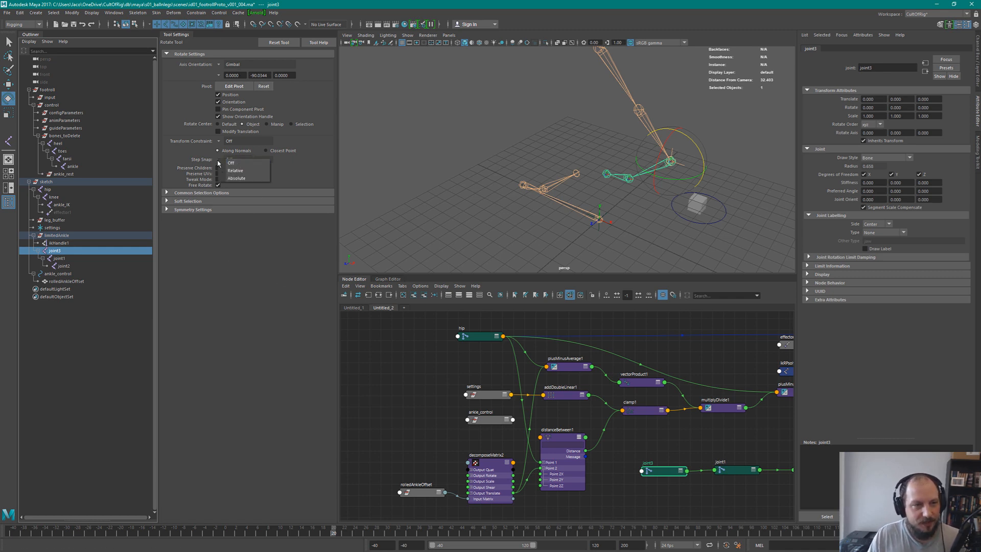
left_click(276, 178)
left_click(219, 160)
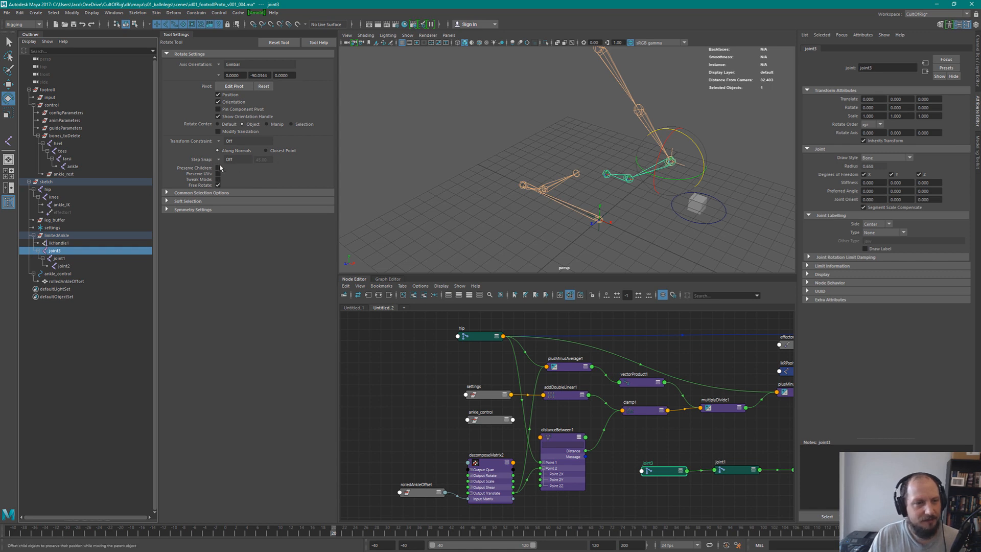
left_click(253, 164)
left_click(221, 160)
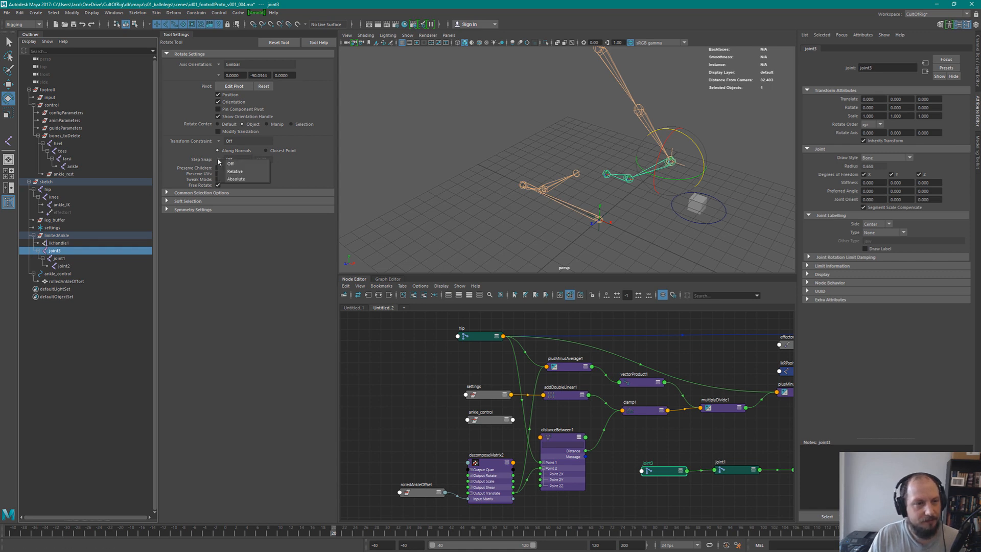
left_click(230, 161)
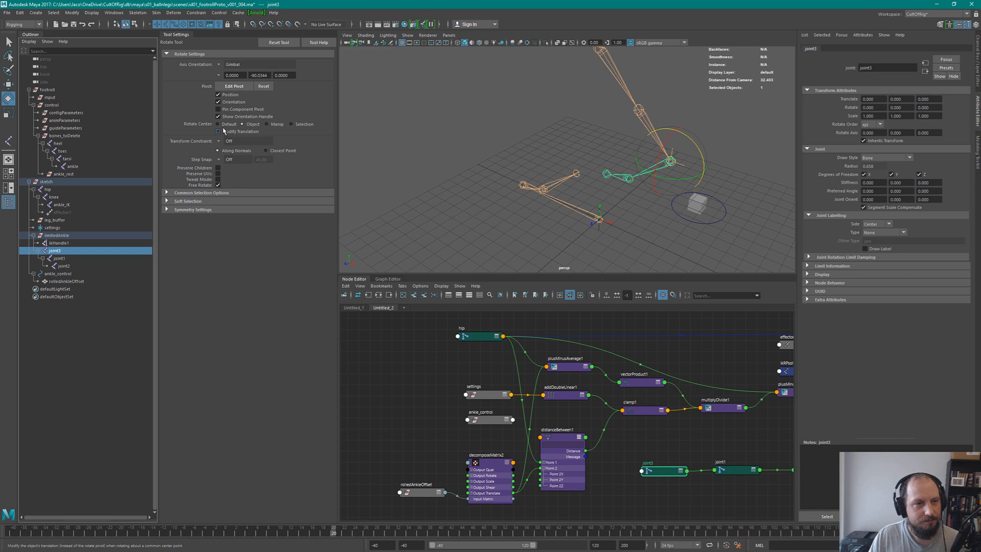
left_click_drag(678, 178, 702, 174)
key("j")
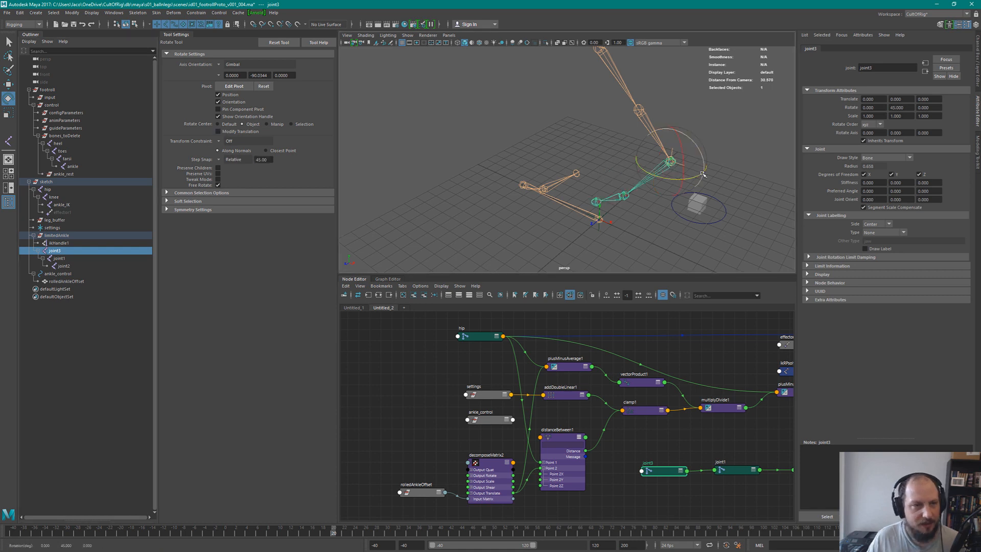
key("ctrl+z")
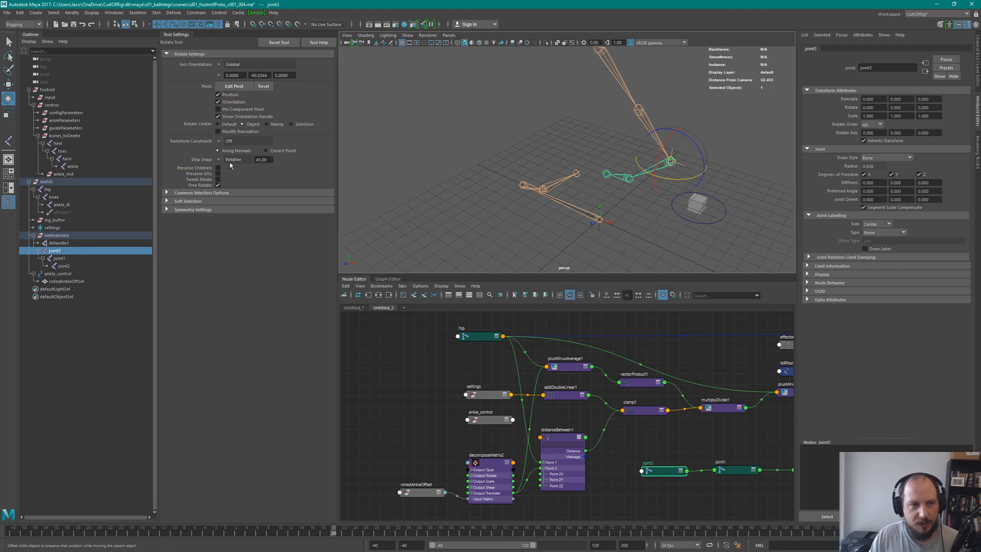
Rotate joint3 90 degrees about Y using the relative step snap and collapse the tool settings
left_click_drag(675, 181, 654, 178)
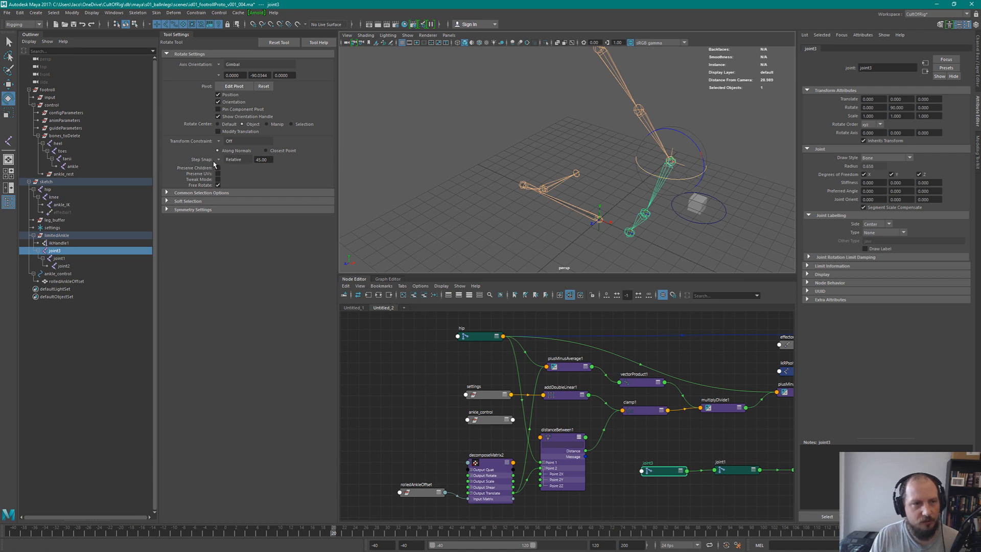
double_click(177, 35)
left_click(177, 35)
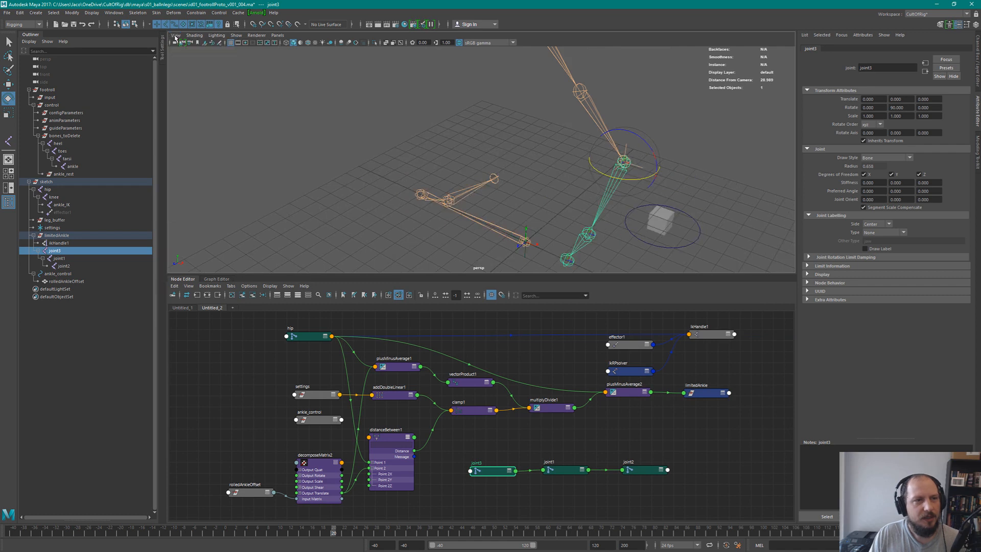
Select ankle_control and move it freely to test how the leg and the foot chain follow
left_click_drag(574, 179, 513, 181, "alt")
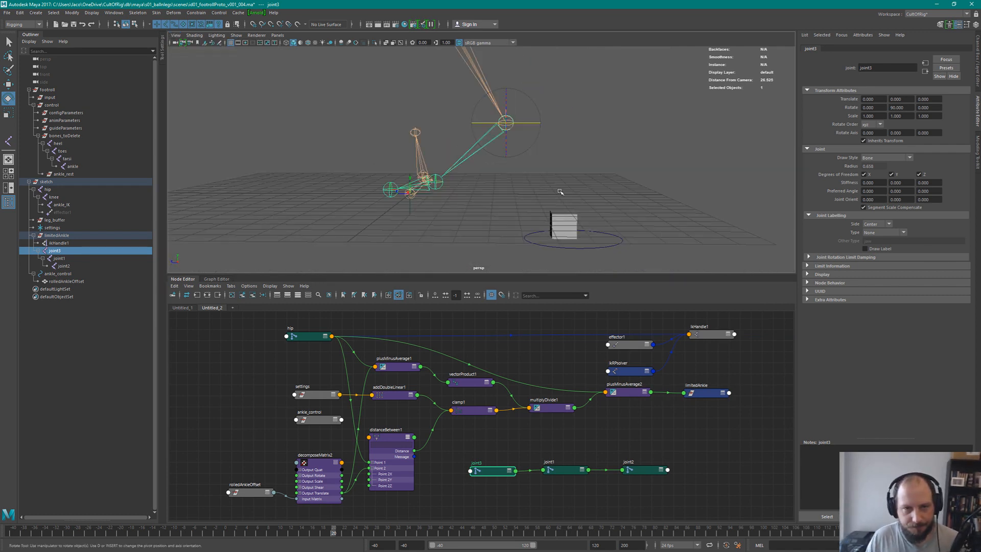
left_click(598, 248)
left_click_drag(635, 199, 576, 148, "alt")
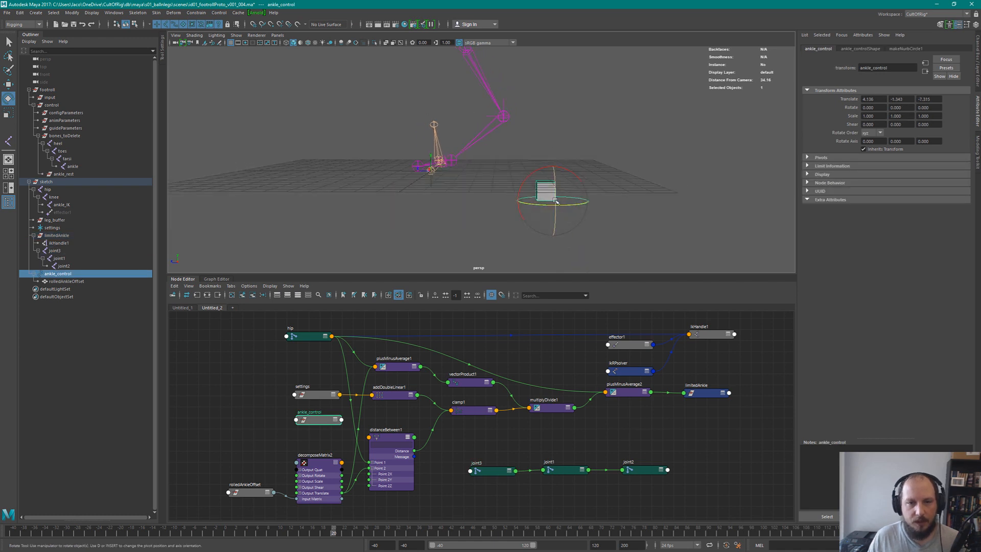
key("w")
left_click_drag(552, 201, 580, 186)
middle_click_drag(515, 69, 528, 151, "alt")
scroll(528, 151, "down", 2)
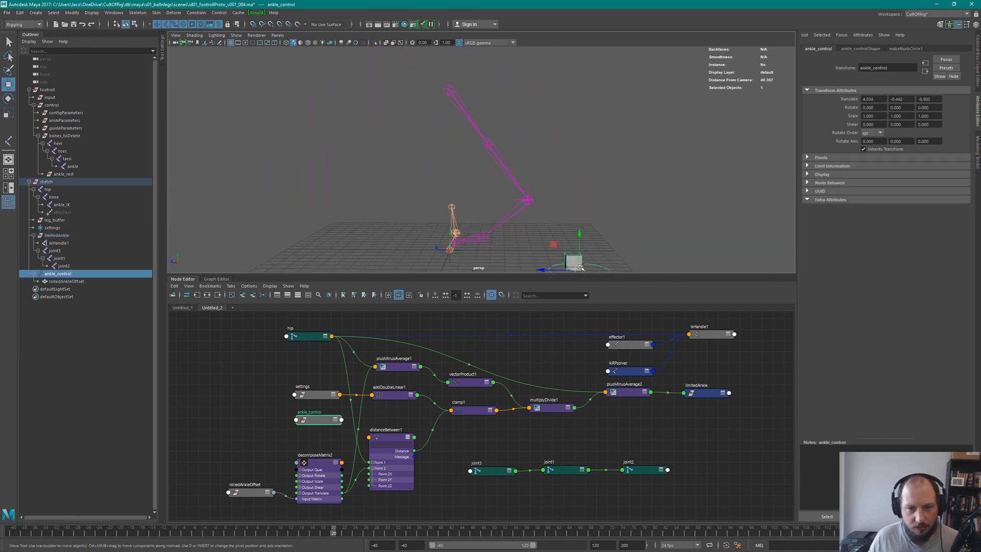
Raise ankle_control toward the hip and lower it again to about -1.4, 2.9, -5.1 to test the leg bending
left_click_drag(578, 266, 517, 172)
scroll(525, 164, "up", 1)
left_click_drag(580, 131, 474, 143, "alt")
left_click_drag(511, 153, 499, 180, "alt")
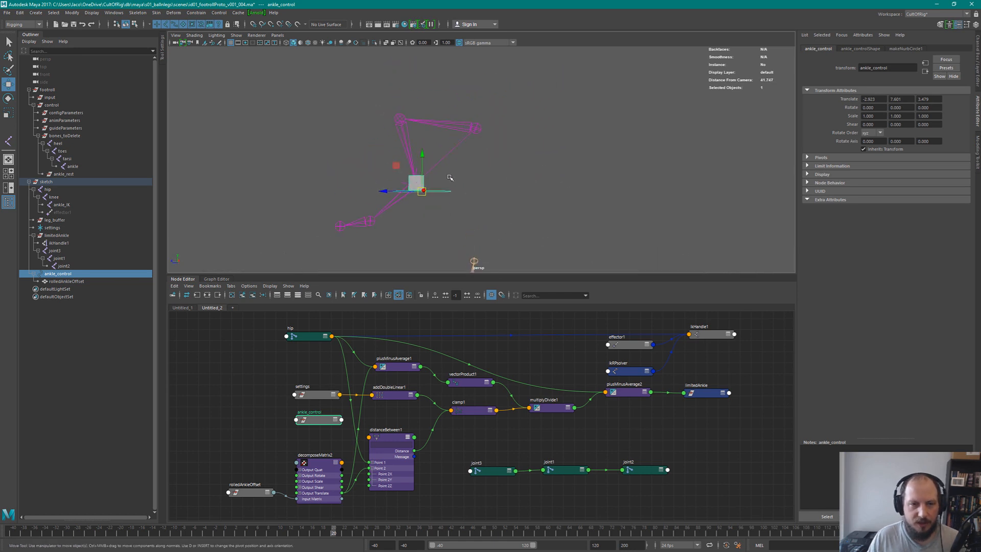
left_click_drag(423, 192, 514, 233)
left_click_drag(544, 166, 531, 199, "alt")
mouse_move(530, 167)
middle_mouse_down("alt")
mouse_move(531, 153)
mouse_move(537, 169)
middle_mouse_up("alt")
left_click_drag(512, 178, 561, 206)
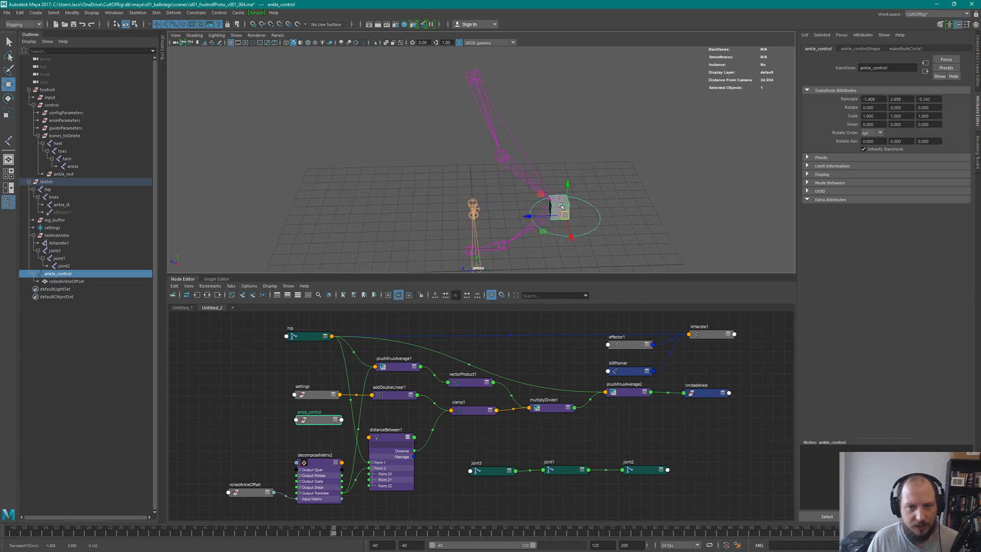
Select rolledAnkleOffset under ankle_control and scrub the animation to about frame 32
double_click(58, 275)
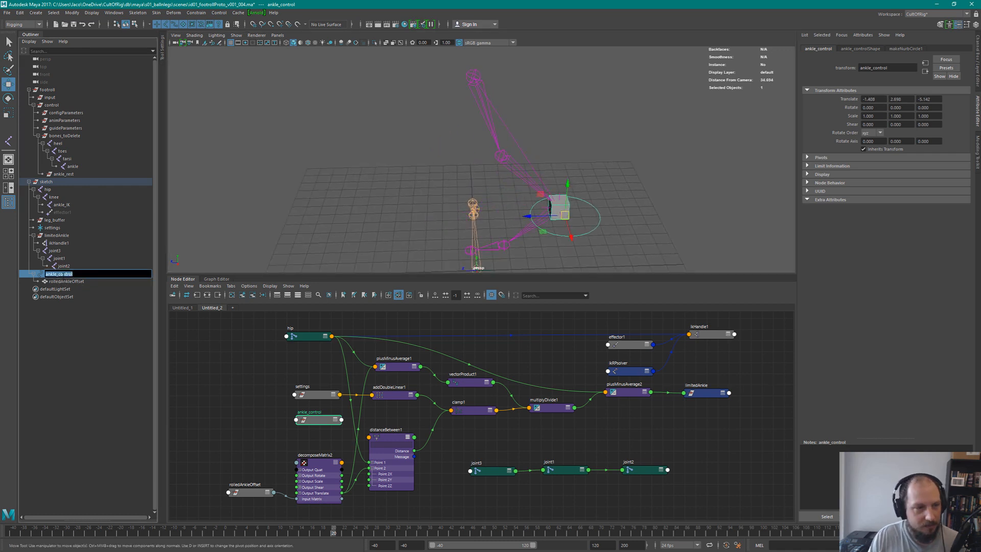
left_click(71, 282)
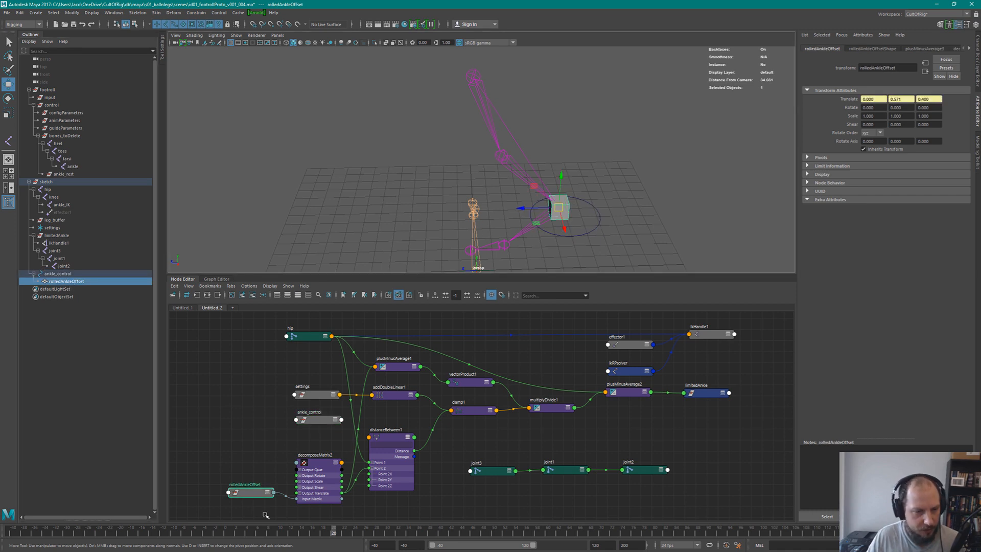
key("alt+v")
mouse_move(571, 499)
left_mouse_down()
mouse_move(380, 514)
mouse_move(399, 516)
left_mouse_up()
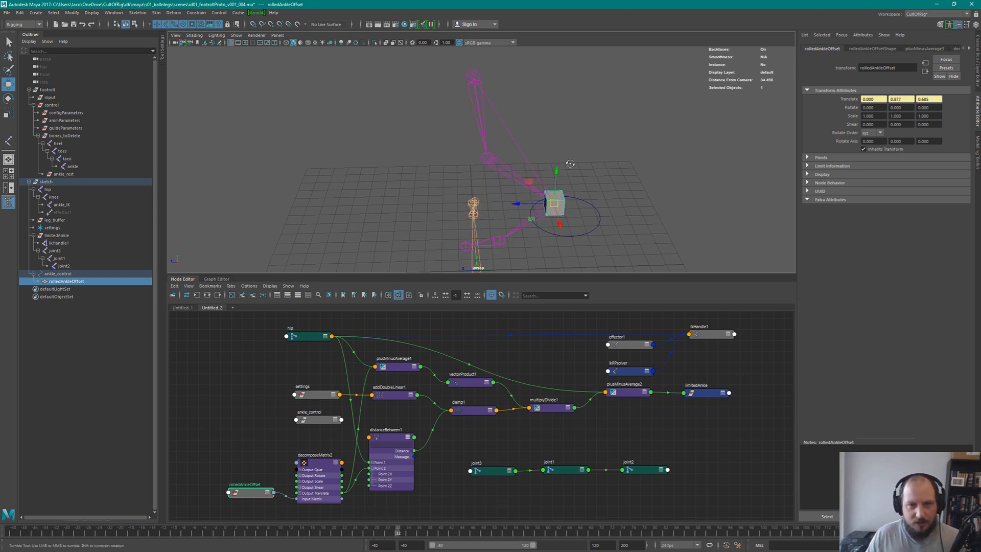
Move ankle_control to about -1.16, 4.75, -0.87, above the foot roll joints
left_click_drag(568, 196, 590, 225, "alt")
left_click_drag(565, 175, 507, 175)
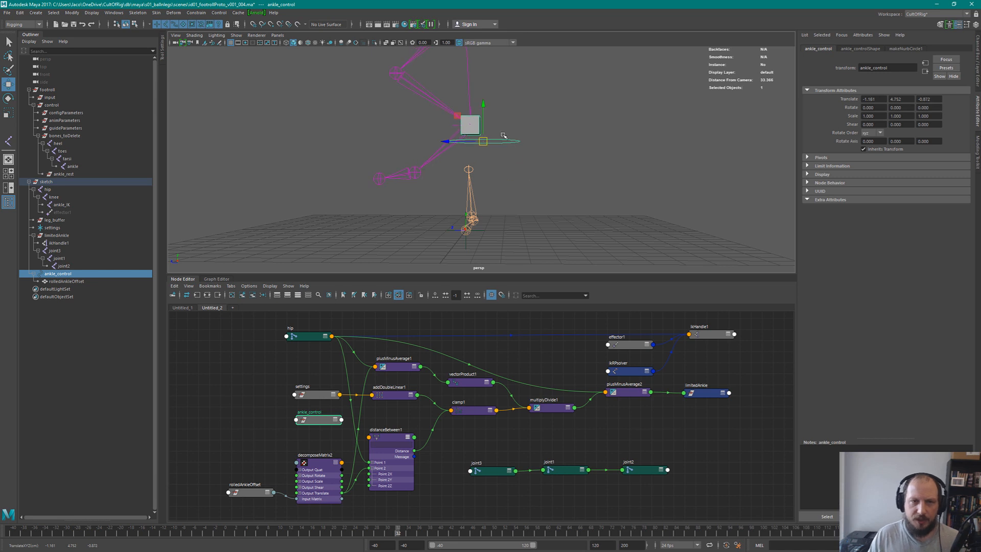
left_click_drag(509, 137, 569, 144, "alt")
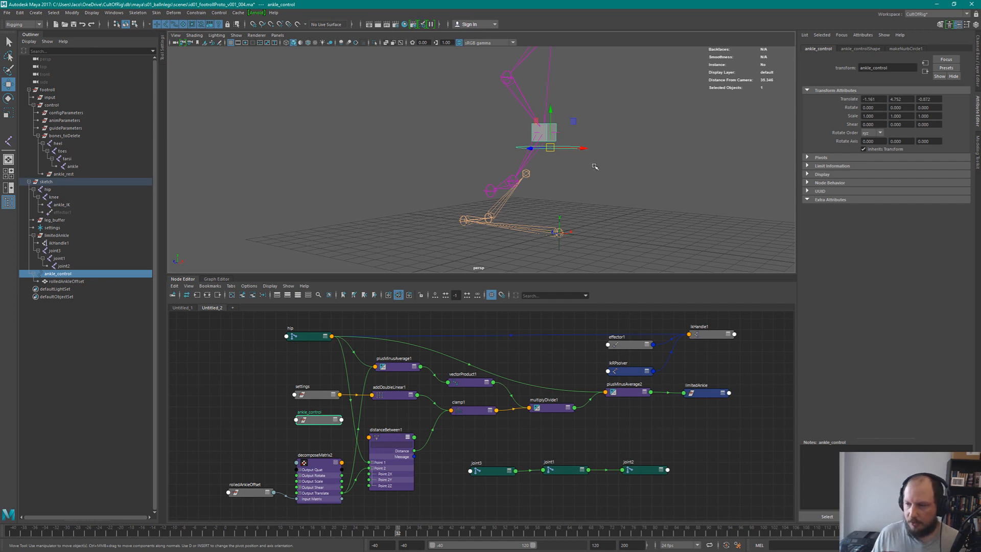
Undo the trial rotation of ankle_control and turn the Rotate tool's step snap off
key("e")
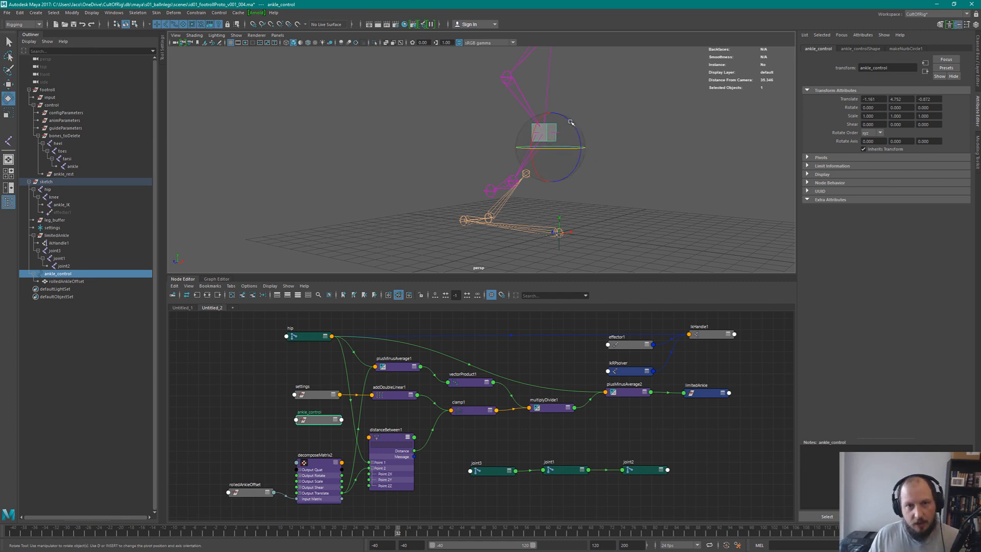
left_click_drag(572, 124, 583, 147)
key("ctrl+z")
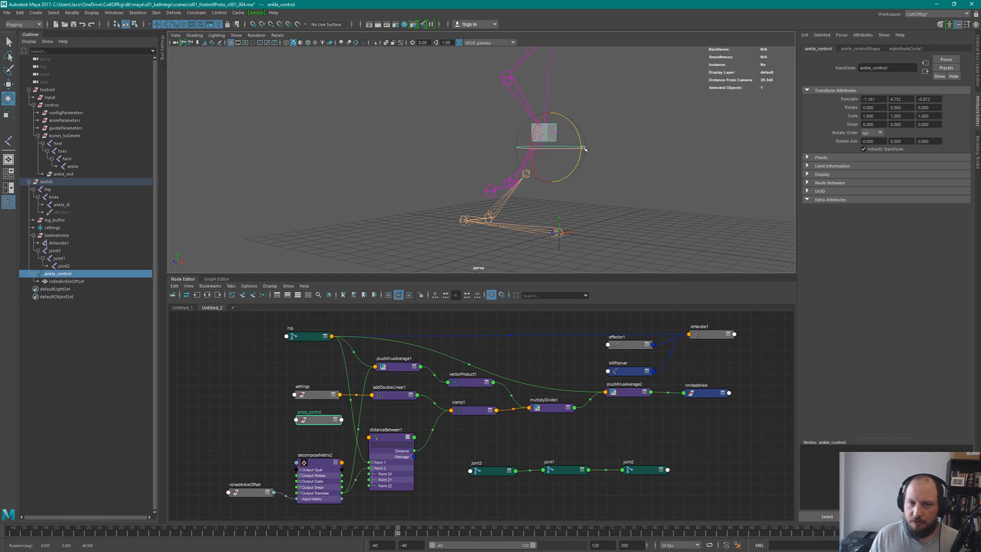
left_click(163, 56)
left_click(223, 161)
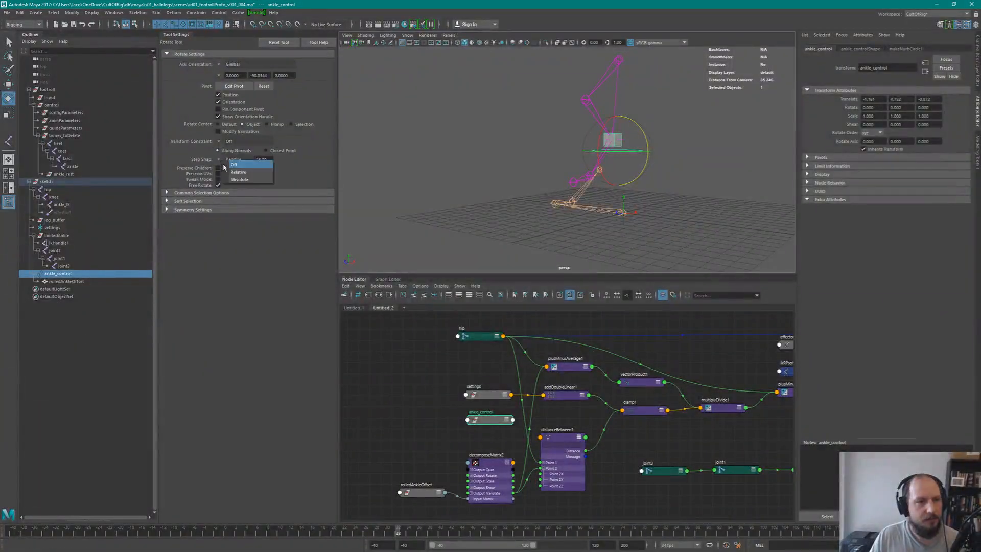
left_click(227, 165)
left_click(172, 36)
left_click(174, 37)
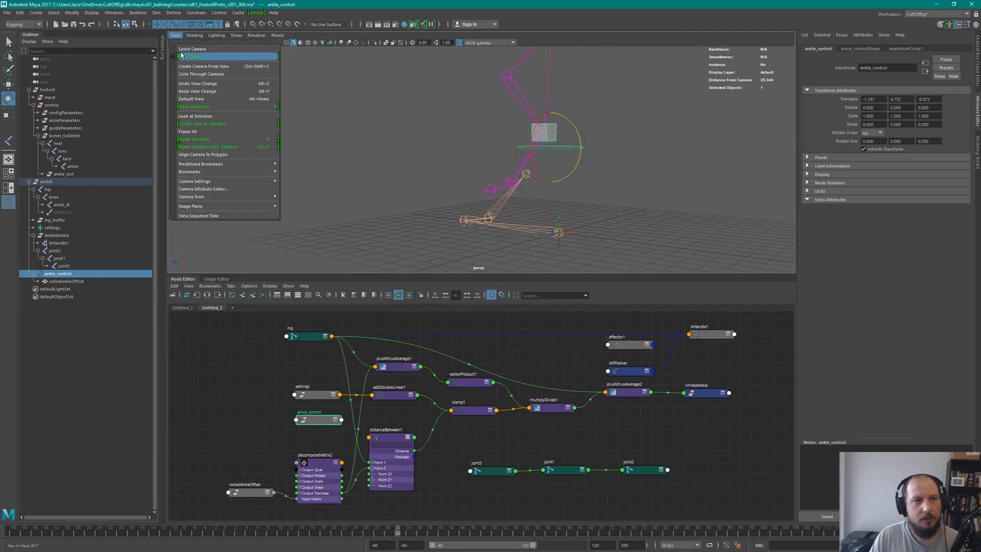
left_click(638, 177)
Rotate ankle_control slightly about X without snapping and select rolledAnkleOffset
left_click(579, 148)
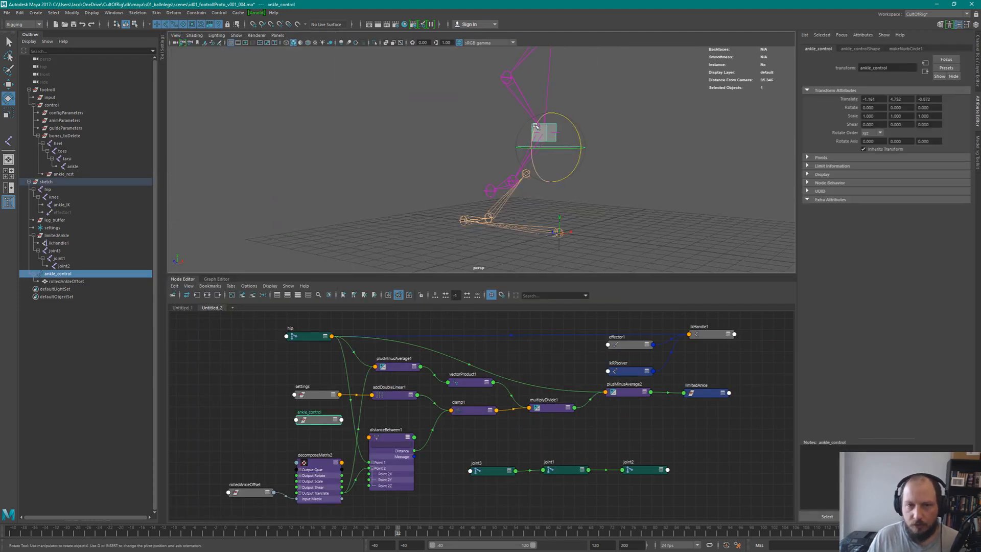
left_click_drag(536, 125, 560, 132, "alt")
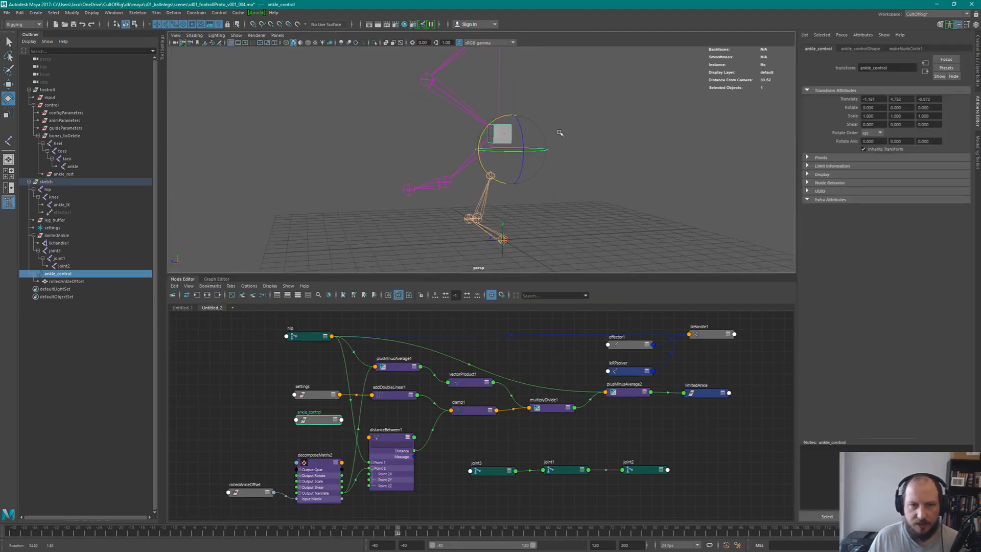
mouse_move(482, 136)
left_mouse_down()
mouse_move(483, 193)
mouse_move(490, 126)
left_mouse_up()
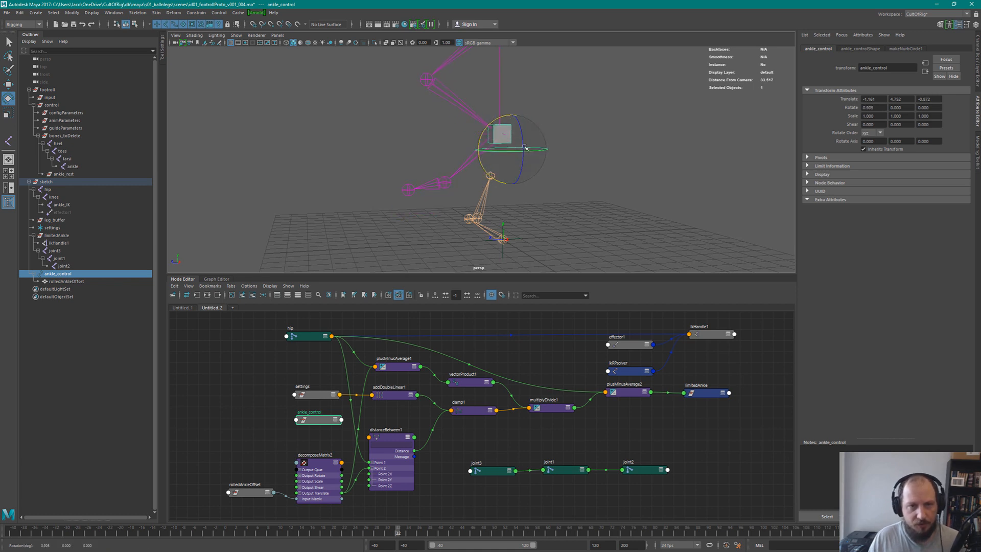
left_click(66, 281)
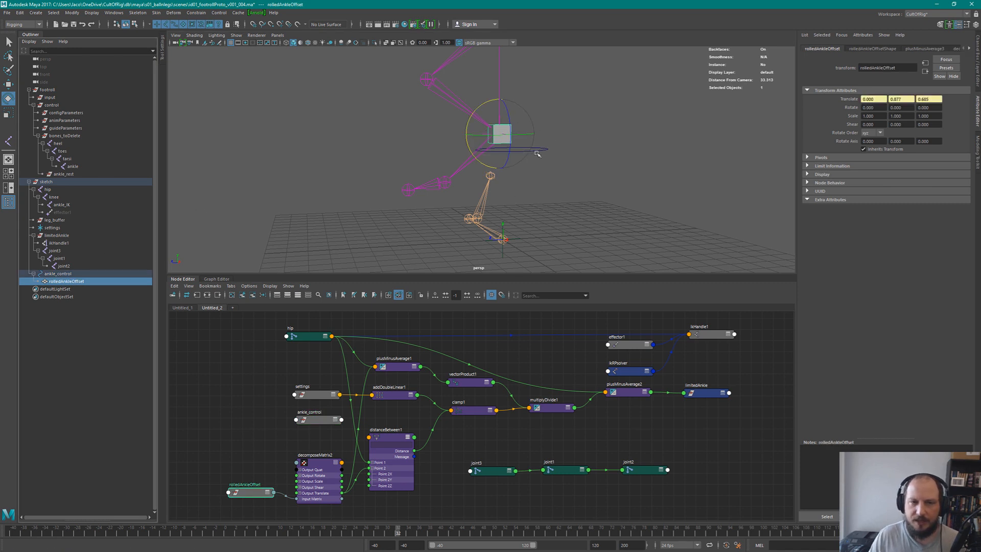
Compare the manipulators of ankle_control and rolledAnkleOffset, and rotate ankle_control about Z to about -7.6
left_click(535, 152)
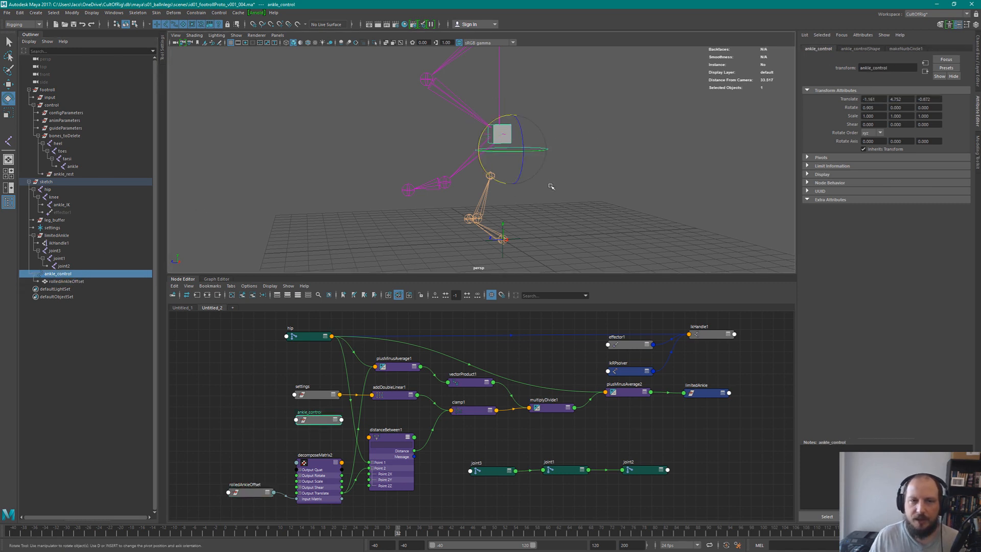
left_click(73, 282)
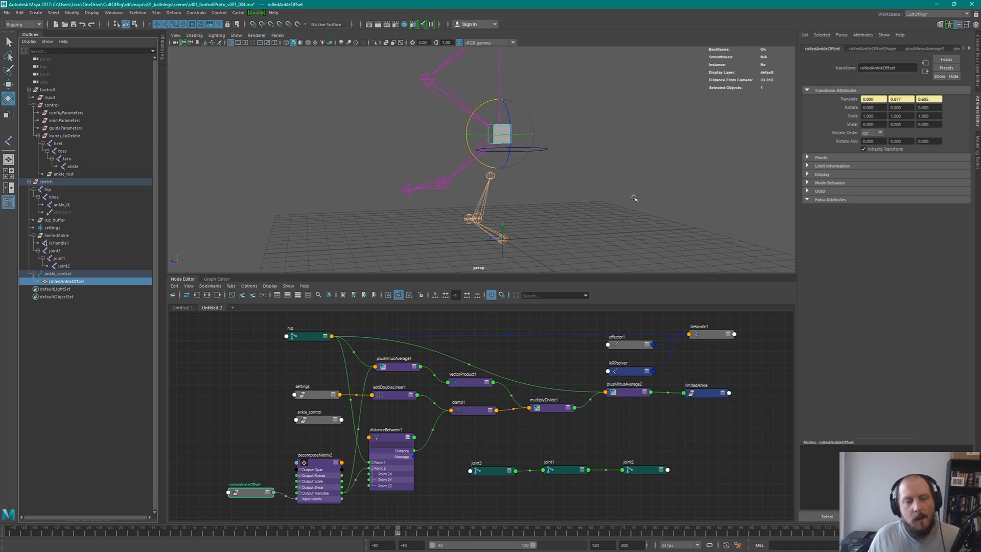
left_click(547, 149)
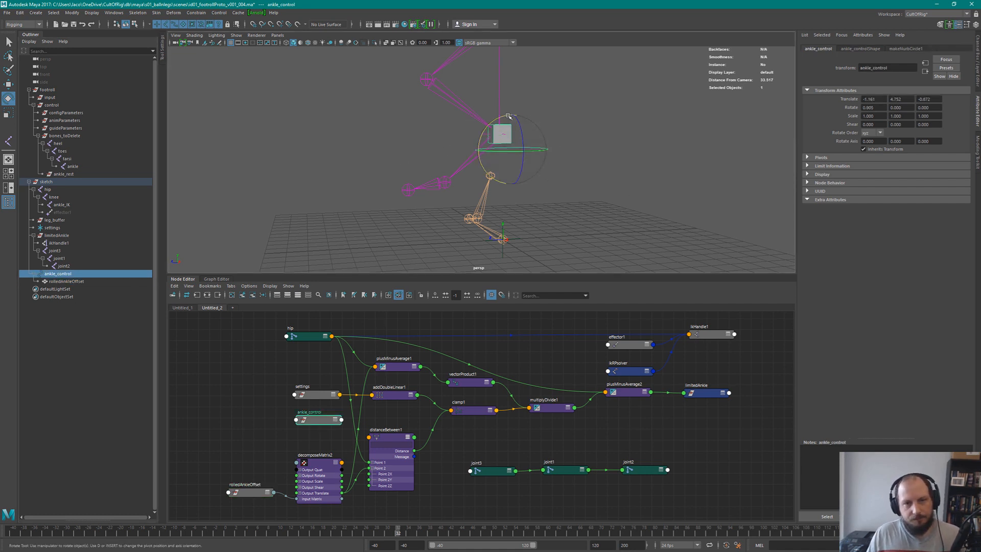
mouse_move(509, 117)
left_mouse_down()
mouse_move(527, 142)
mouse_move(509, 147)
mouse_move(505, 165)
mouse_move(501, 127)
mouse_move(515, 134)
mouse_move(506, 132)
left_mouse_up()
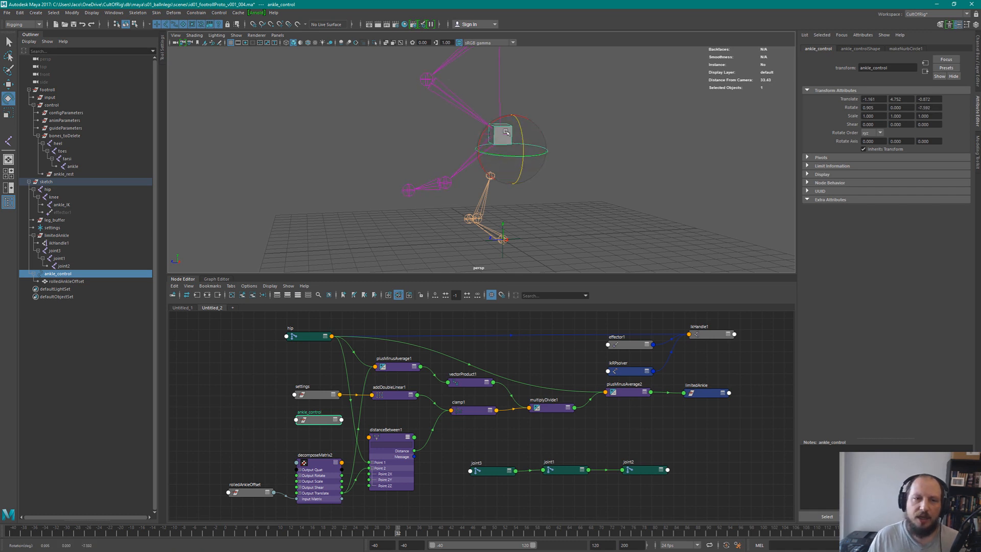
Undo the extra trial rotation of ankle_control and scrub the animation to about frame 104, returning to frame 0
left_click_drag(546, 101, 529, 103, "alt")
mouse_move(479, 121)
left_mouse_down()
mouse_move(449, 148)
mouse_move(480, 123)
mouse_move(494, 124)
mouse_move(485, 123)
left_mouse_up()
key("ctrl+z")
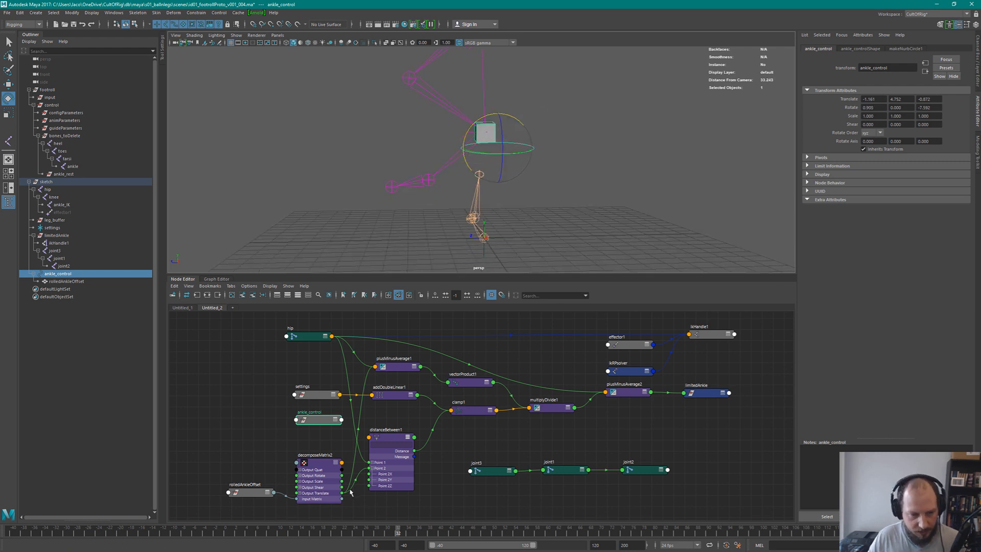
left_click_drag(626, 527, 779, 531)
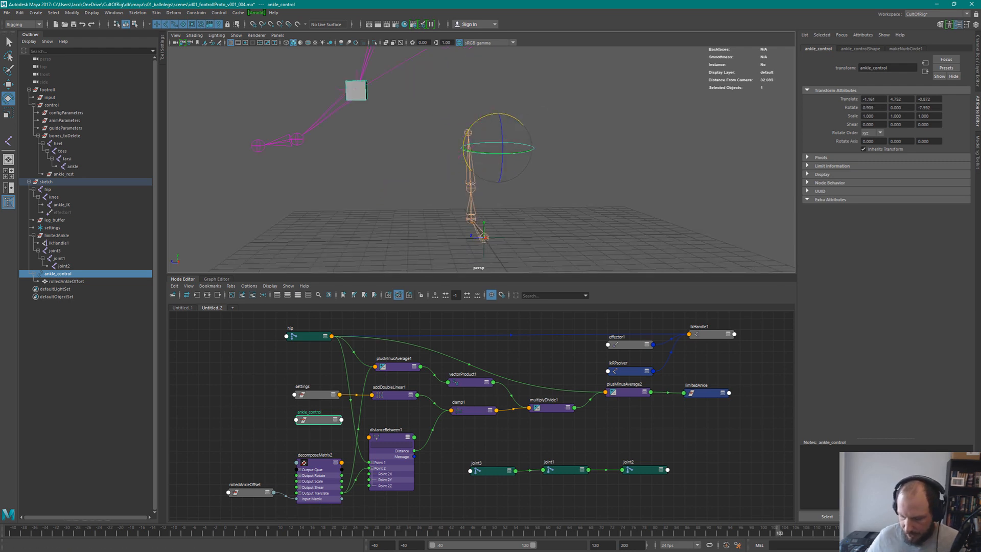
left_click(225, 532)
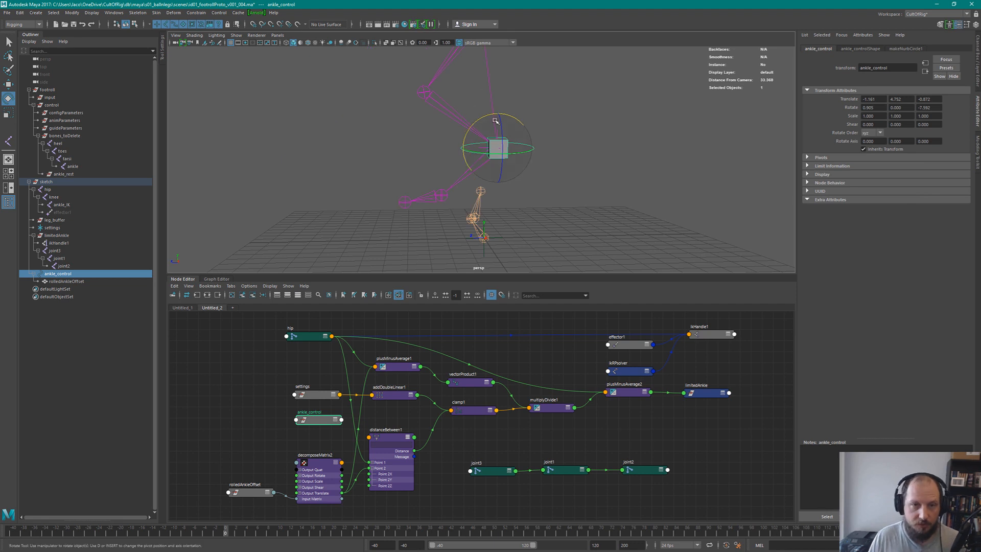
Try another rotation of ankle_control, undo it, and rotate the control about Z to about -28.8 at frame 0
left_click_drag(499, 118, 553, 149)
key("ctrl+z")
key("ctrl+z")
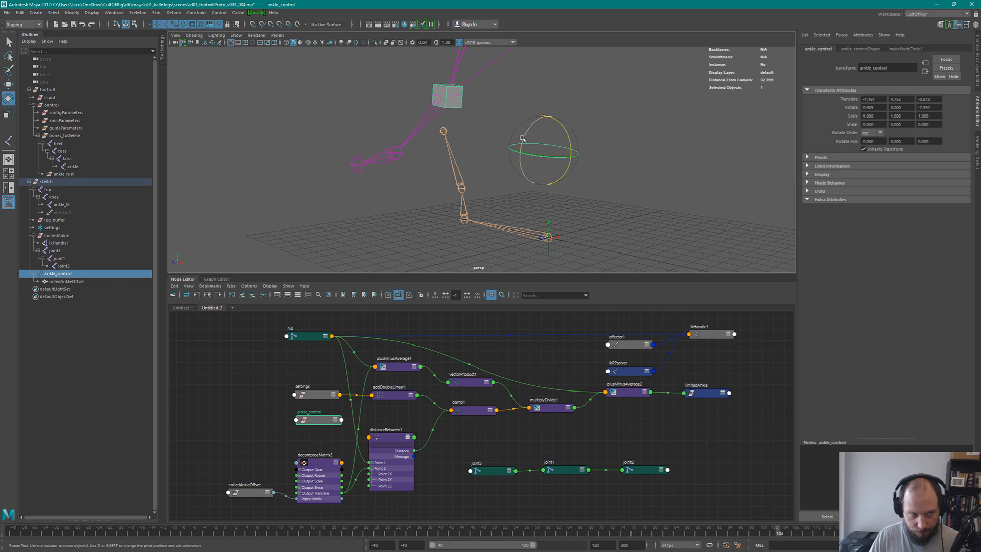
key("ctrl+z")
key("ctrl+z")
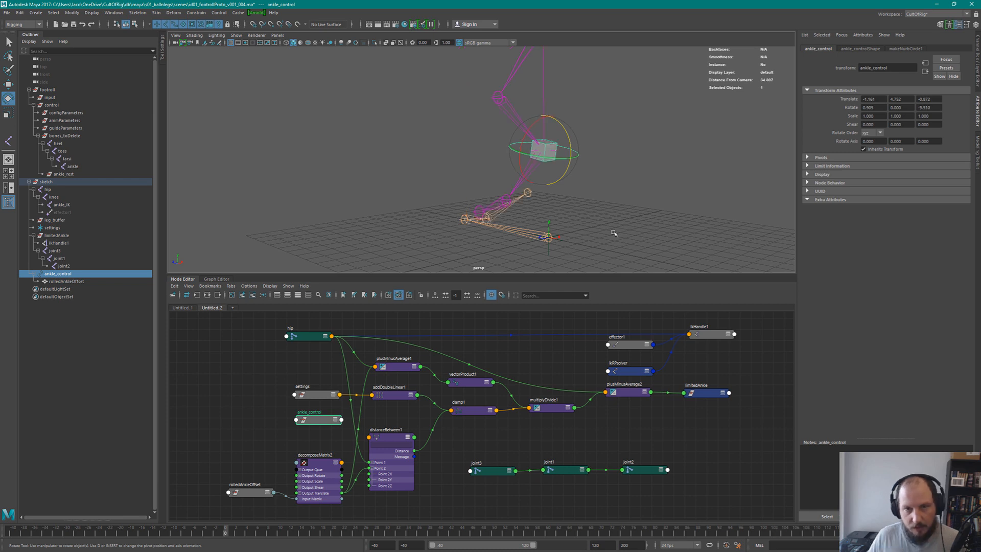
left_click_drag(559, 127, 533, 169)
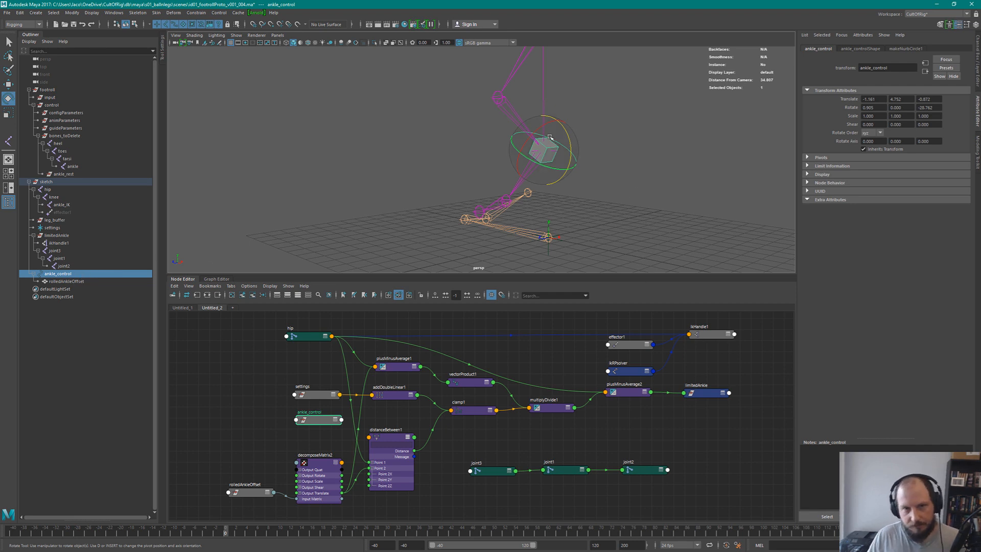
Try a rotation on ankle_control, reset its rotation to 0 on every axis, and clear the selection
left_click_drag(567, 141, 588, 174)
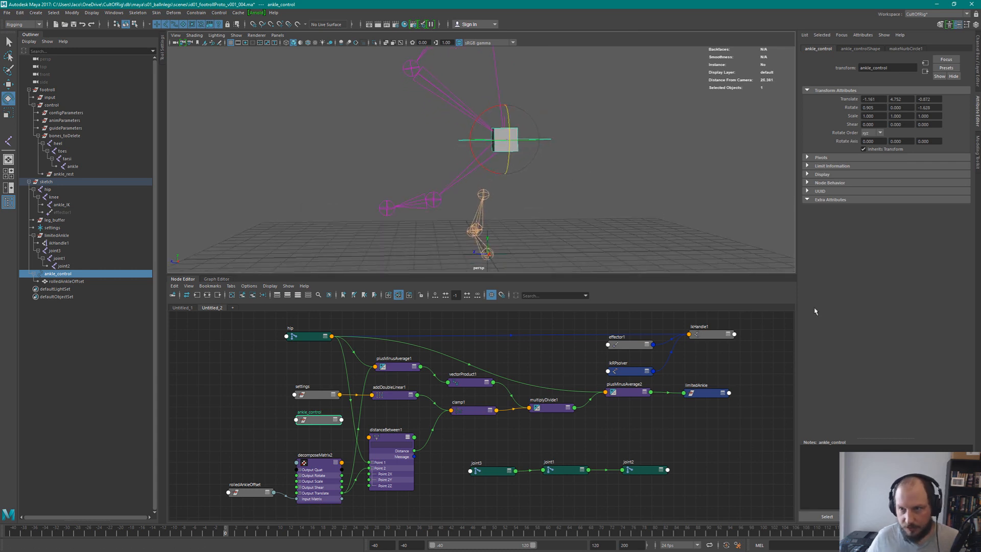
left_click_drag(878, 101, 825, 116)
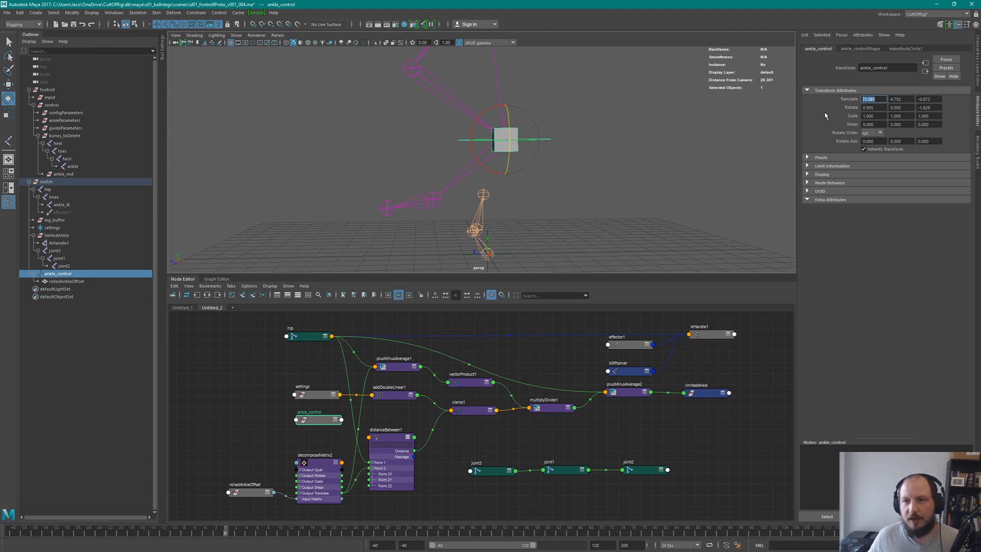
key("Tab")
key("Tab")
key("Tab")
type("0")
key("Tab")
key("Tab")
type("0")
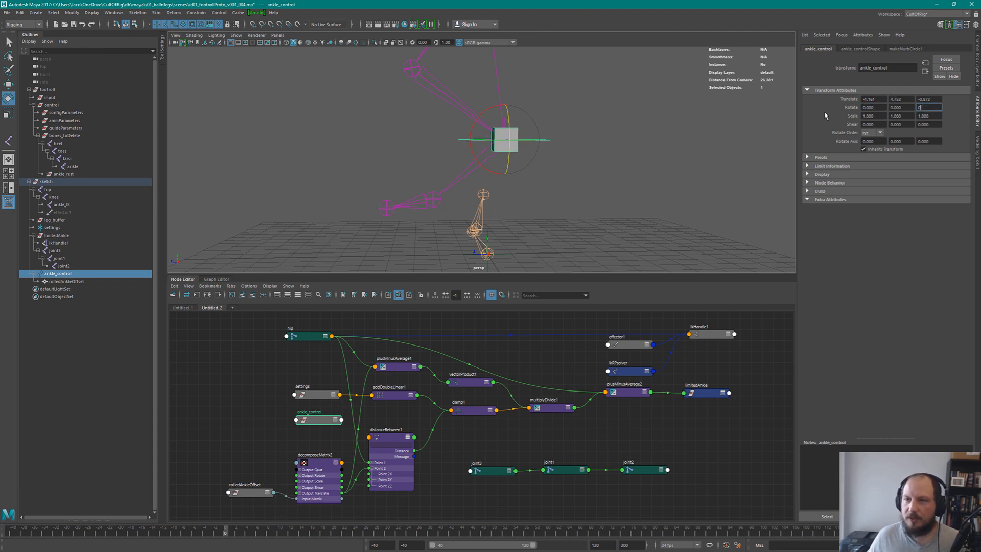
key("Return")
left_click(551, 148)
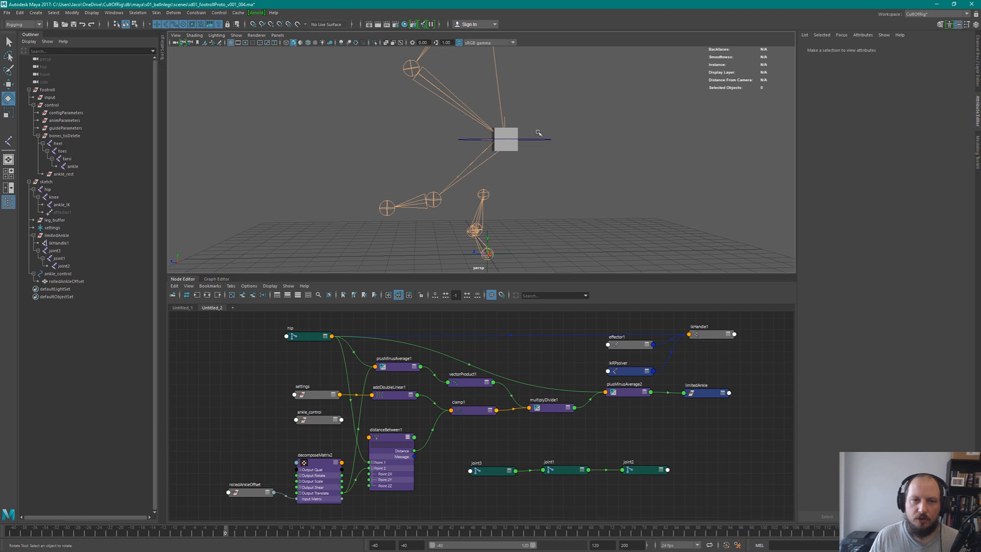
Move ankle_control lower and forward, to a translation of about -1.39, 3.84, 1.54
left_click(495, 133)
key("w")
left_click_drag(495, 133, 436, 204)
left_click_drag(430, 159, 460, 157, "alt")
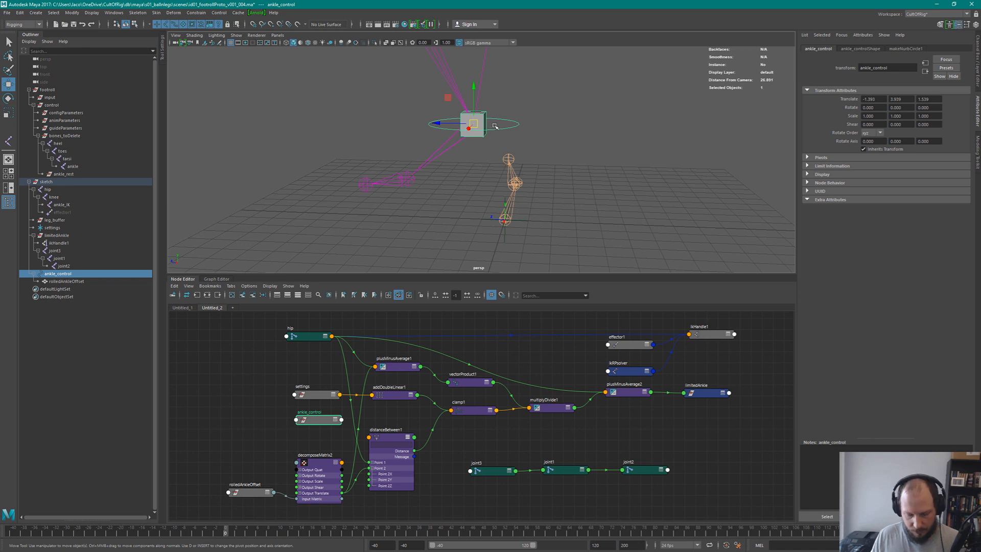
Try moving the ankle_control circle's curve points down toward the ground, undo the move, and return to object selection
key("F10")
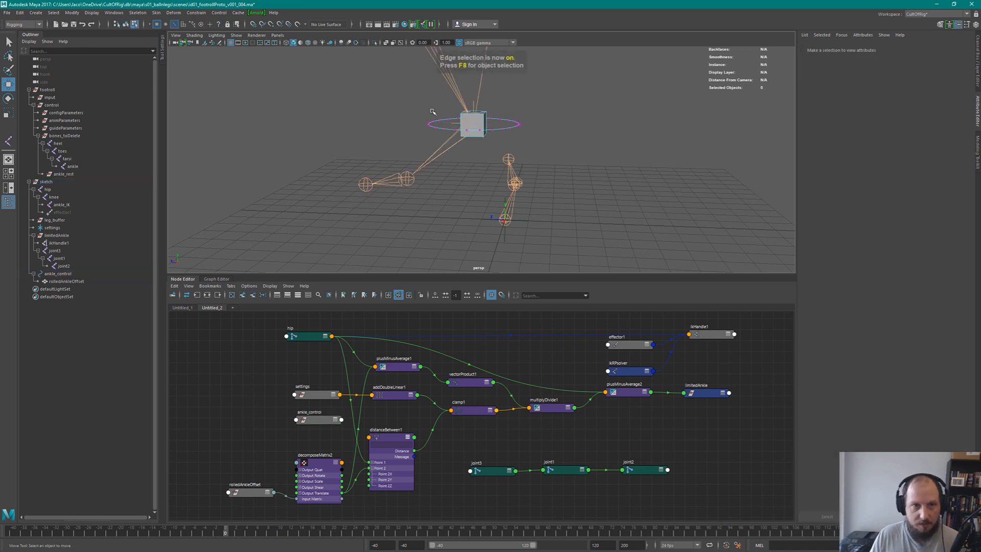
middle_click_drag(487, 123, 477, 195)
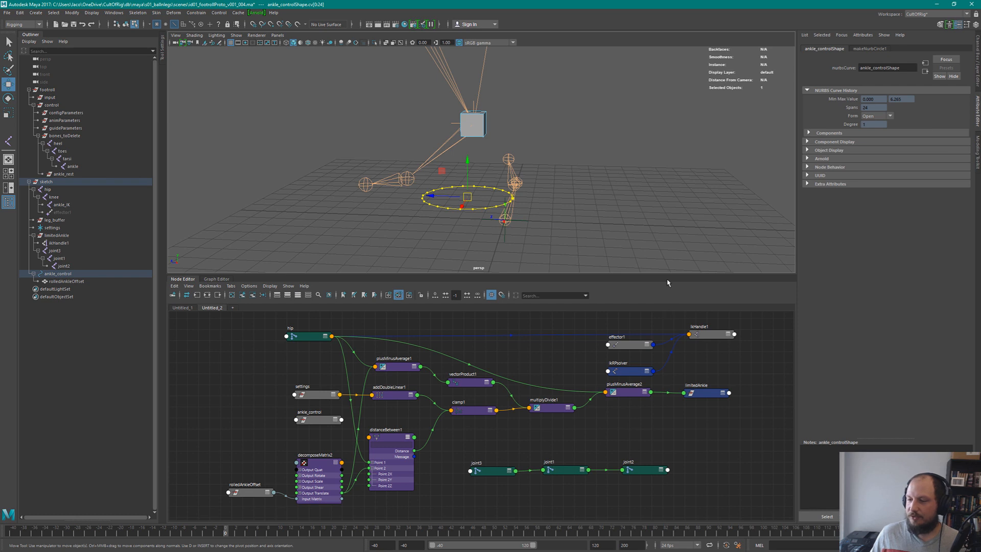
key("ctrl+z")
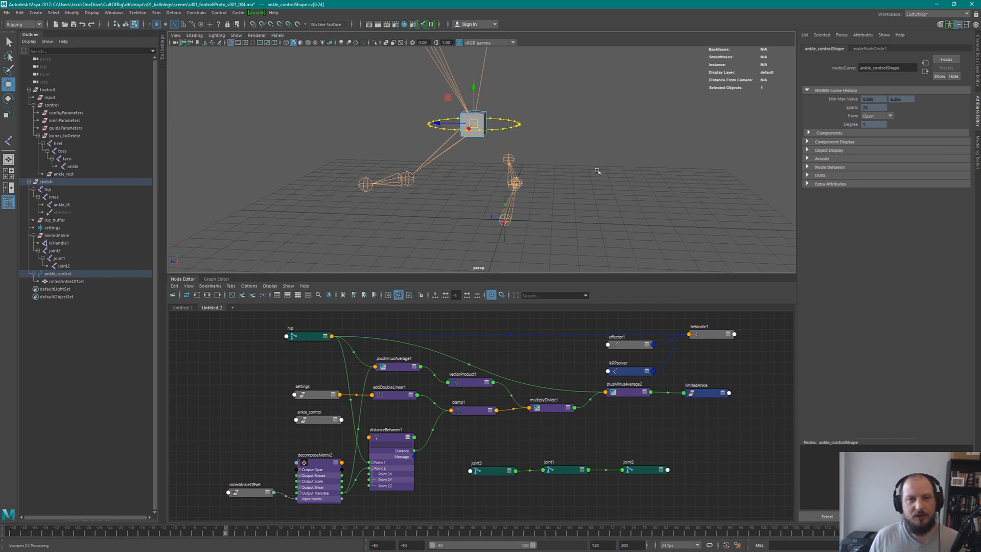
left_click(573, 153)
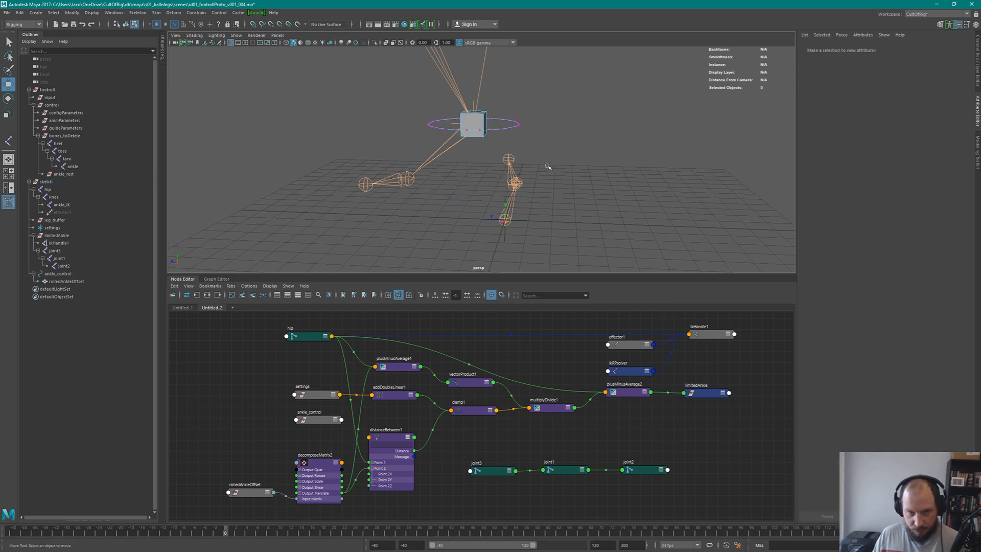
key("F9")
key("F8")
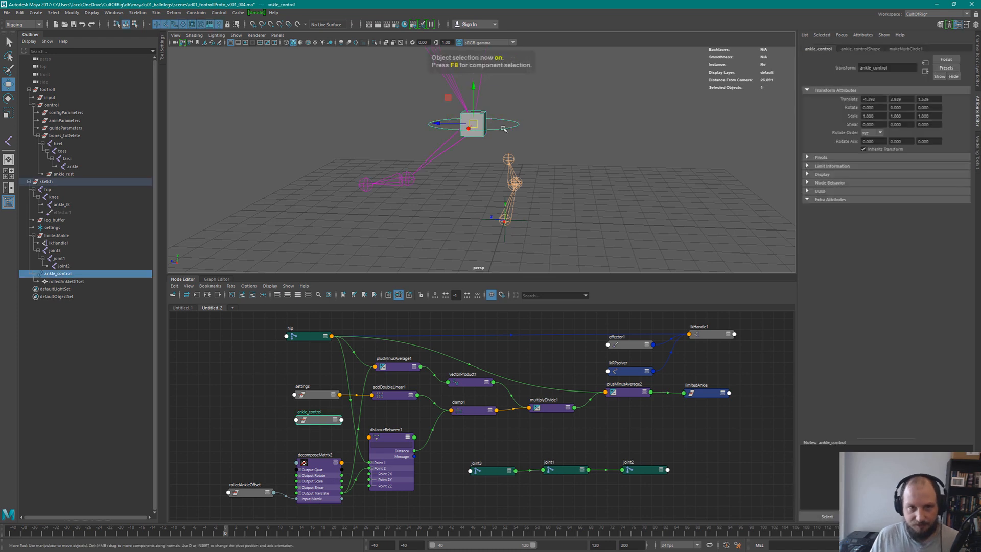
Examine joint3 and the foot joint chain hanging below the leg's ankle
left_click_drag(514, 144, 531, 141, "alt")
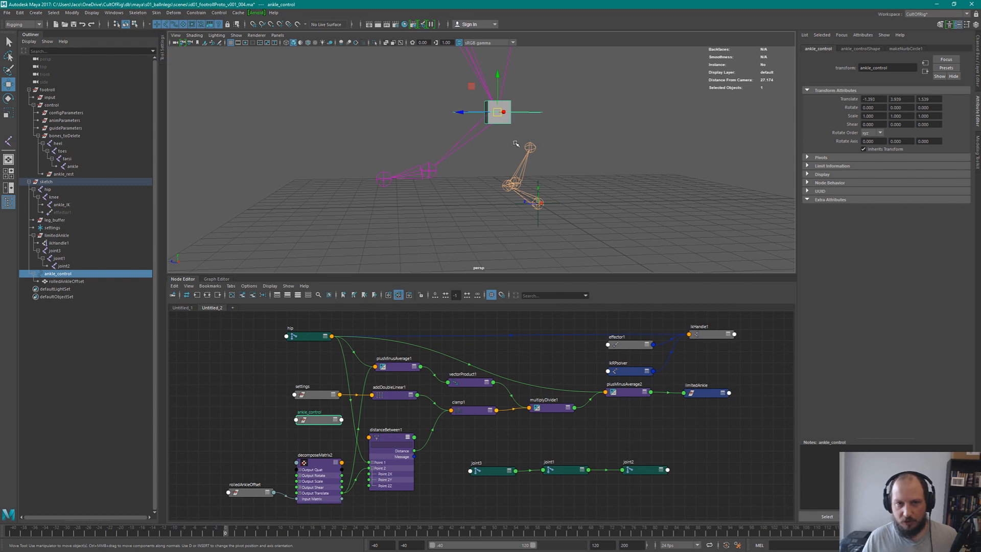
middle_click_drag(546, 177, 508, 175, "alt")
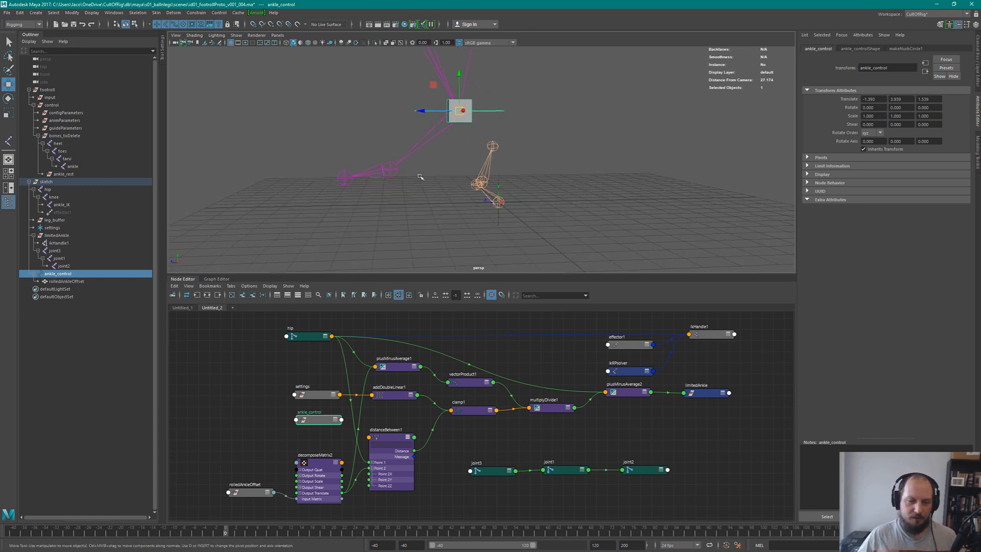
left_click(496, 474)
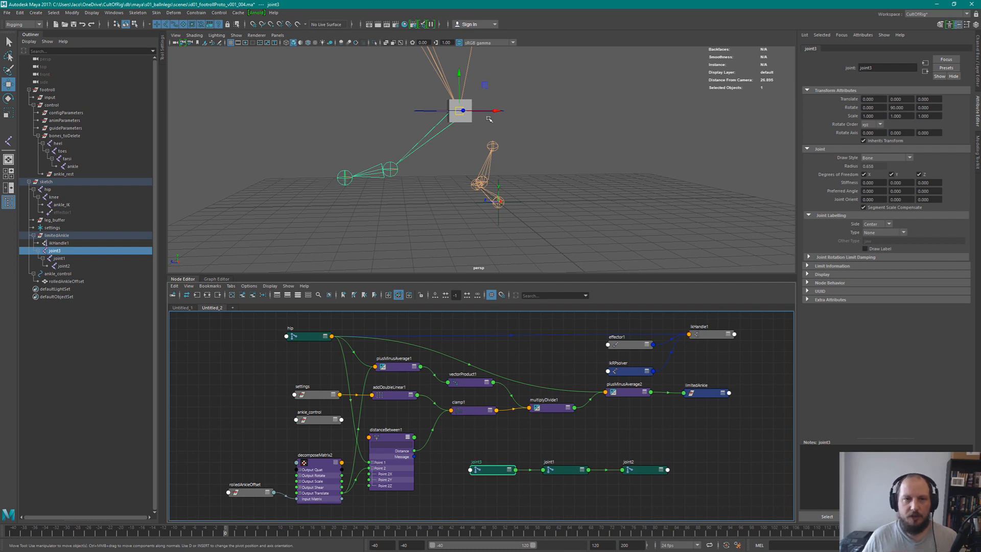
middle_click_drag(514, 156, 531, 200, "alt")
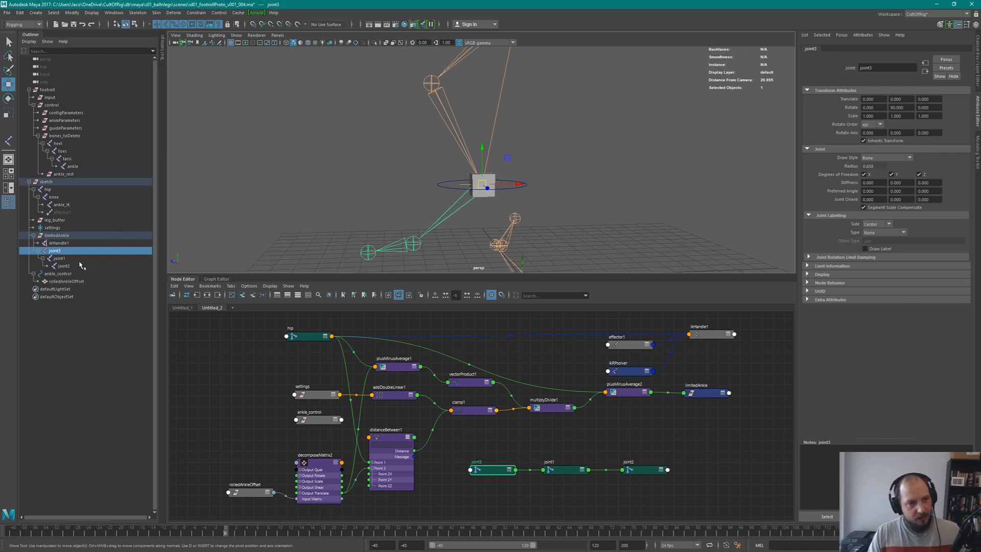
left_click(532, 138)
mouse_move(532, 138)
left_mouse_down("alt")
mouse_move(526, 148)
mouse_move(530, 138)
left_mouse_up("alt")
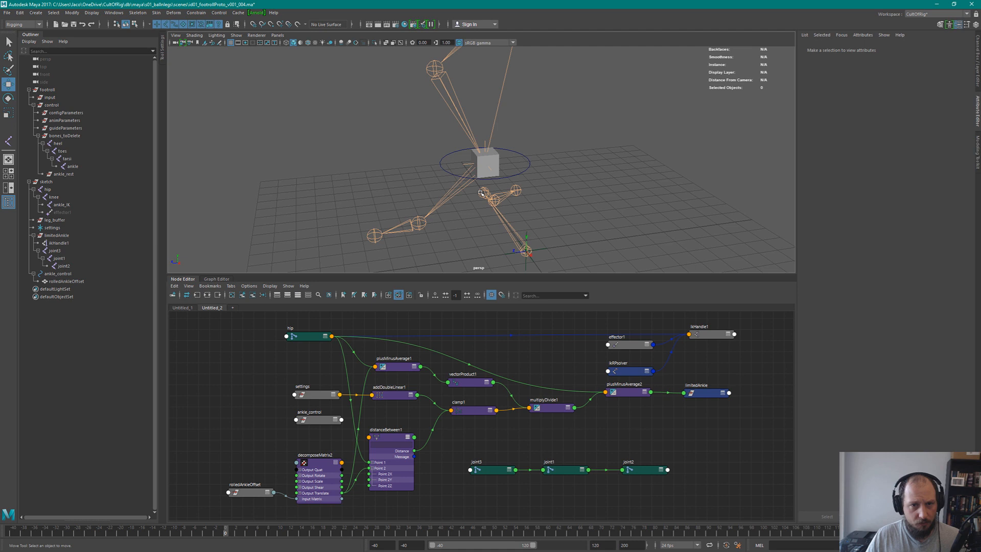
Try rotating ankle_control at frame 0 and again partway along the timeline, undoing the changes and returning to frame 0
left_click(529, 158)
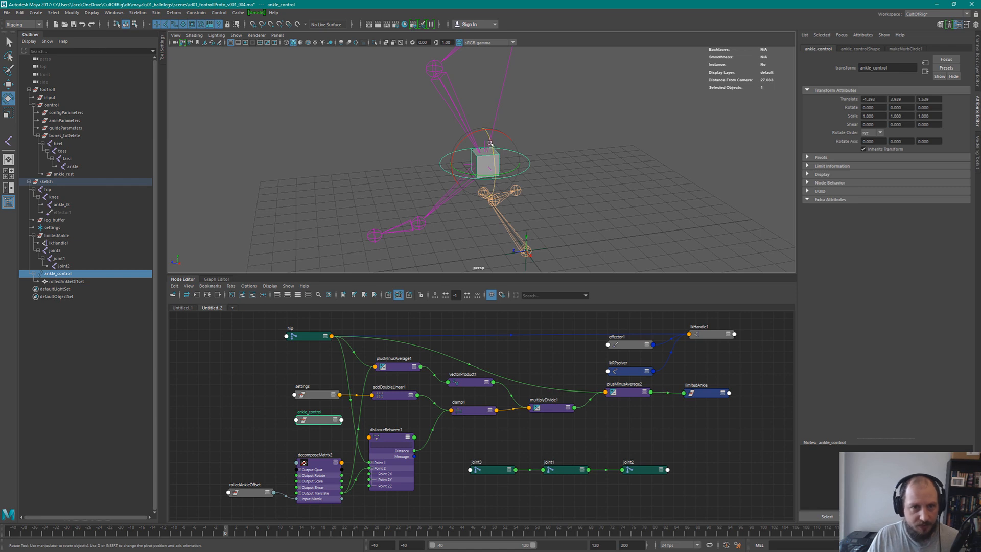
left_click_drag(490, 143, 487, 143)
key("ctrl+z")
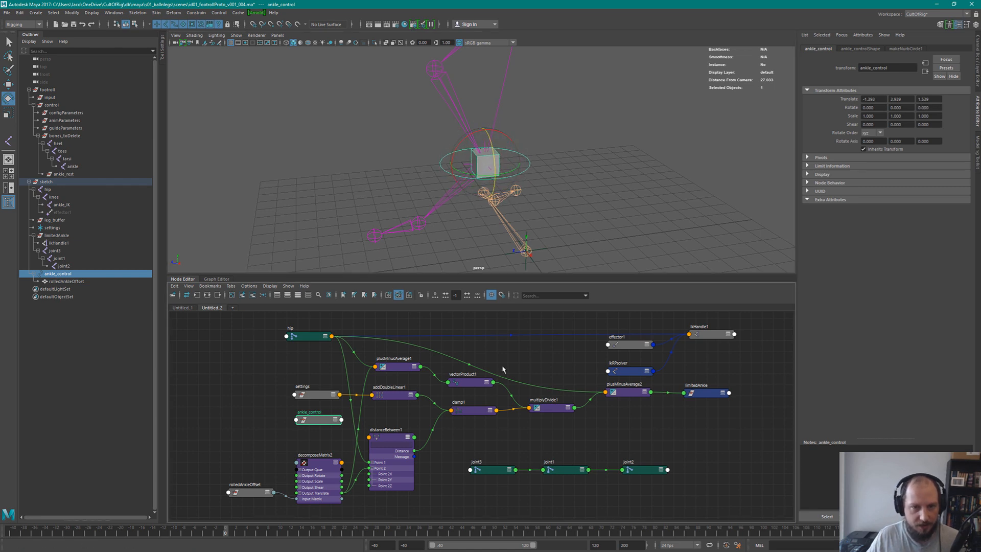
left_click_drag(246, 531, 510, 523)
left_click_drag(544, 199, 521, 164, "alt")
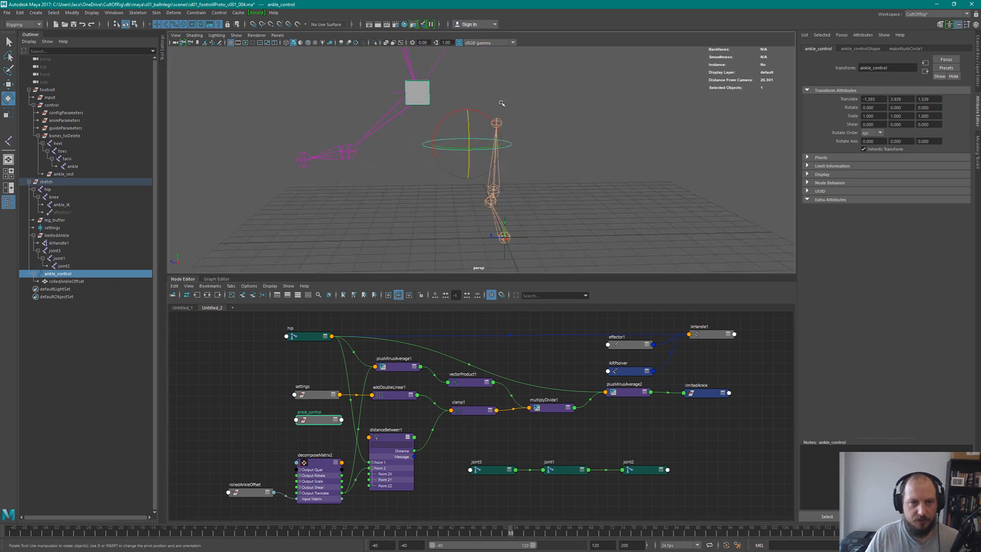
mouse_move(451, 117)
left_mouse_down()
mouse_move(435, 124)
mouse_move(448, 126)
left_mouse_up()
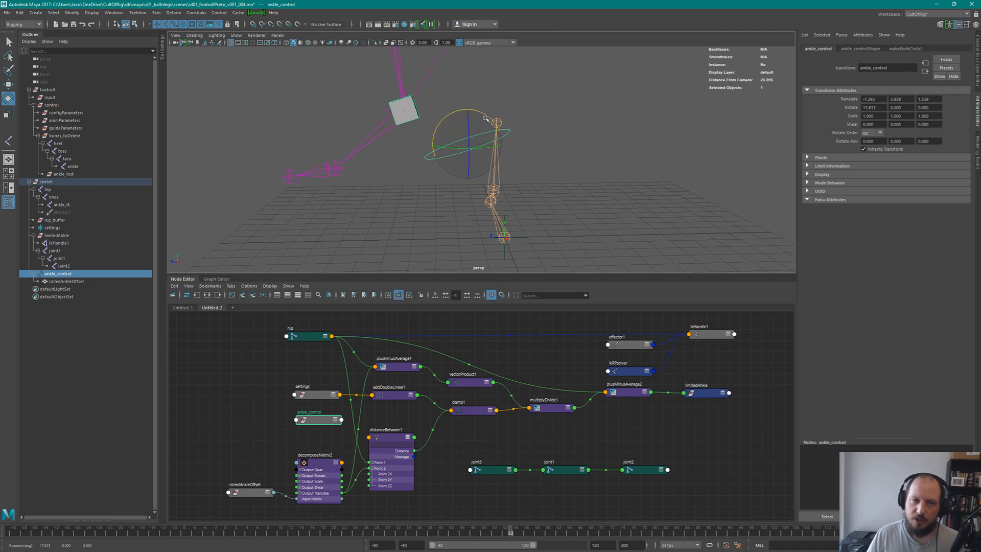
key("ctrl+z")
key("ctrl+z")
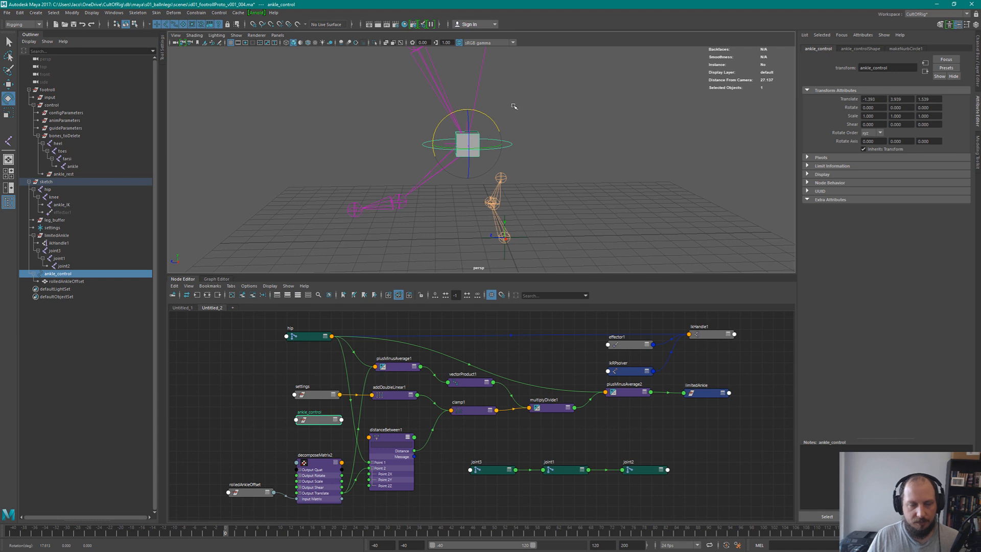
Rename the foot chain's joints joint3, joint1 and joint2 as foot_ankle, foot_toes and foot_tip, respectively
left_click_drag(525, 110, 532, 145, "alt")
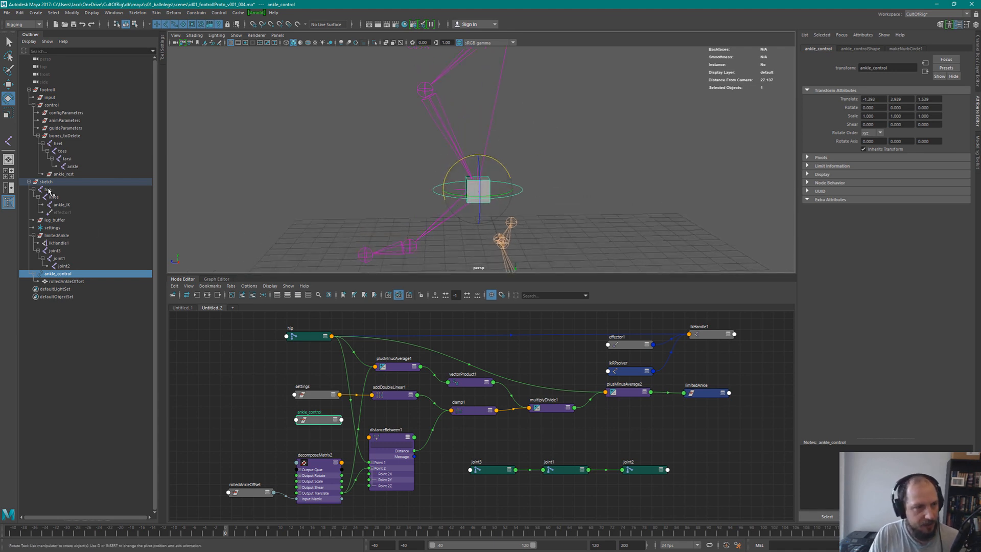
left_click(55, 251)
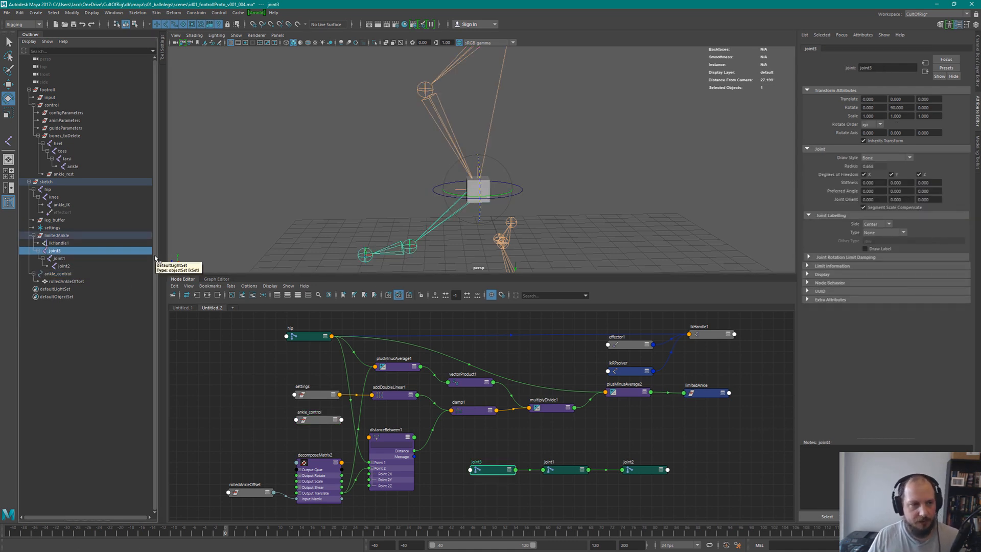
key("F2")
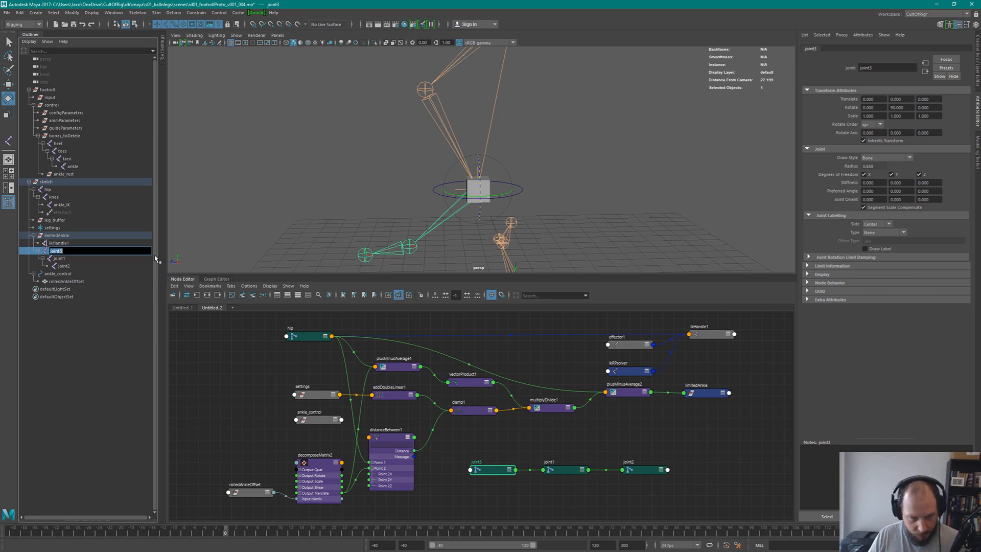
type("foo")
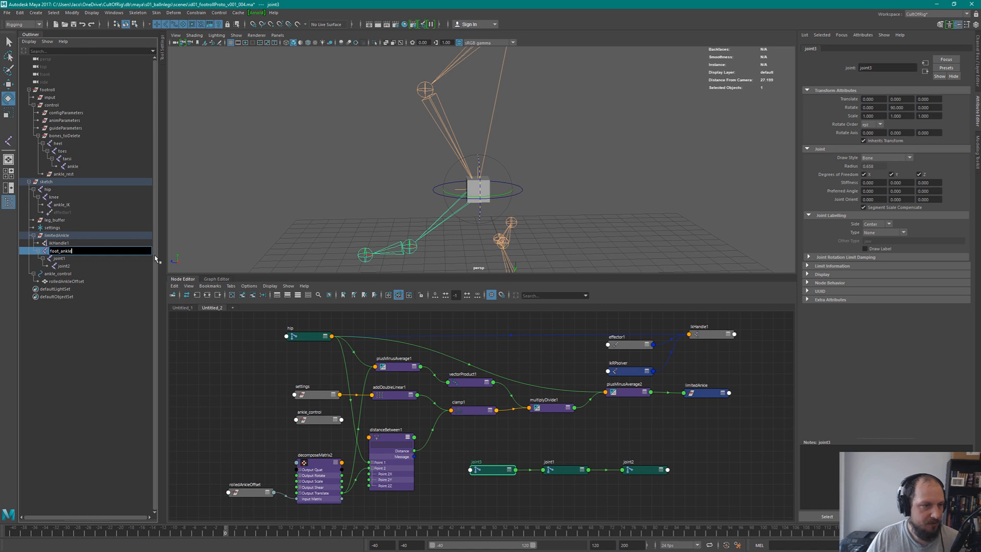
type("t_ankle")
key("Tab")
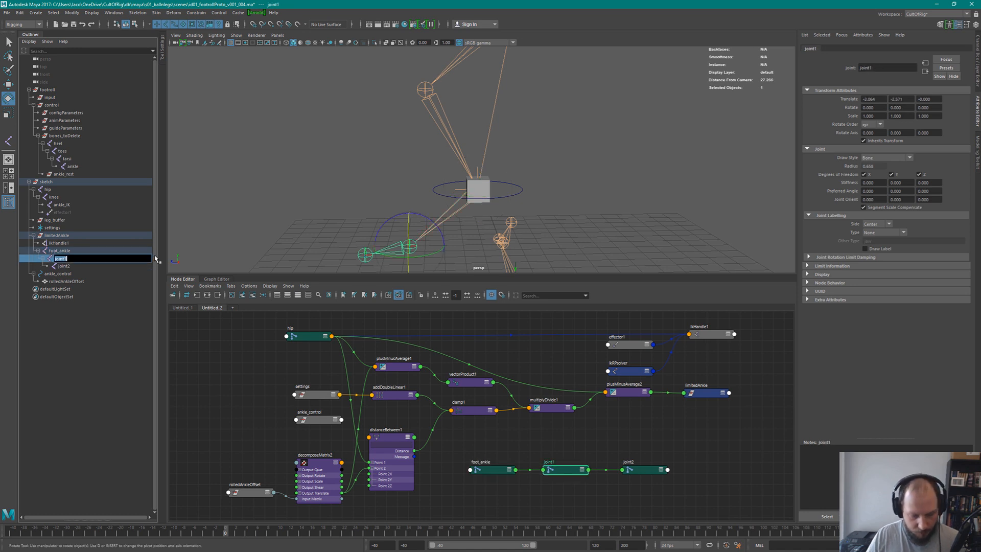
type("foot")
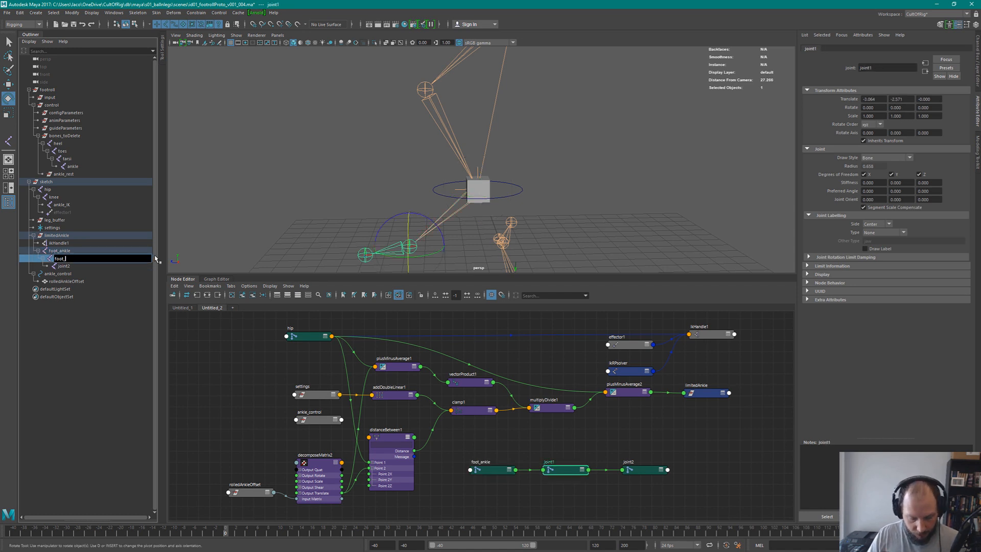
type("_toes")
key("Tab")
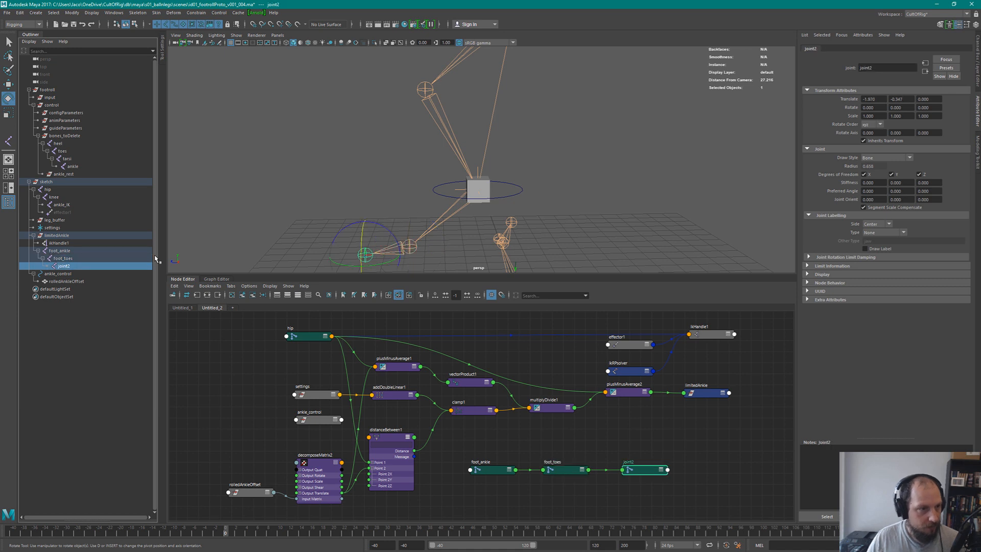
type("foot_ti")
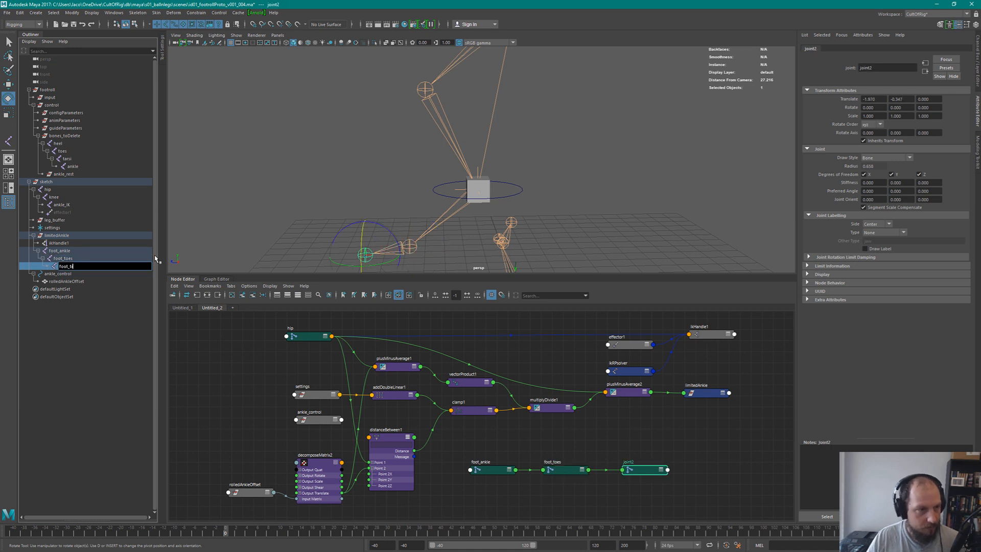
type("p")
key("Return")
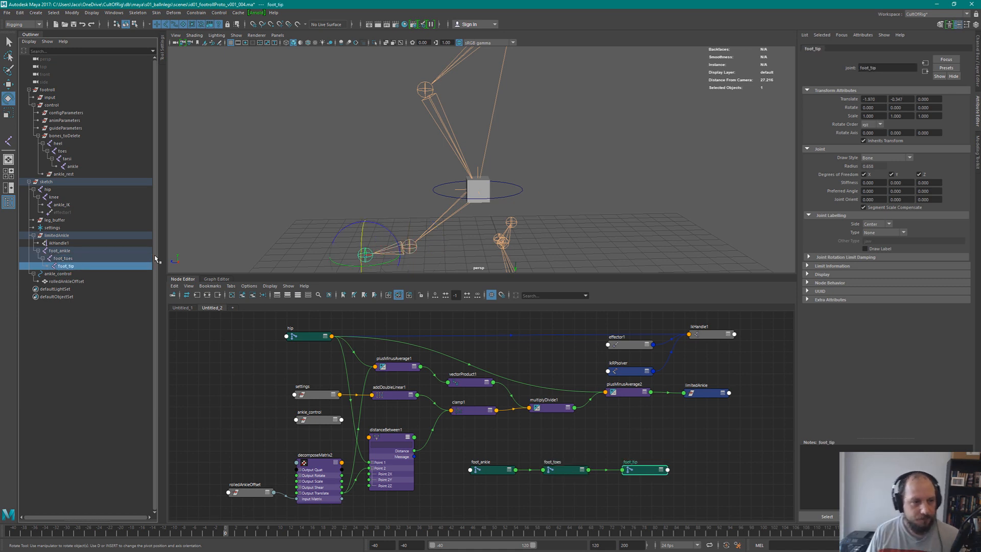
left_click(564, 170)
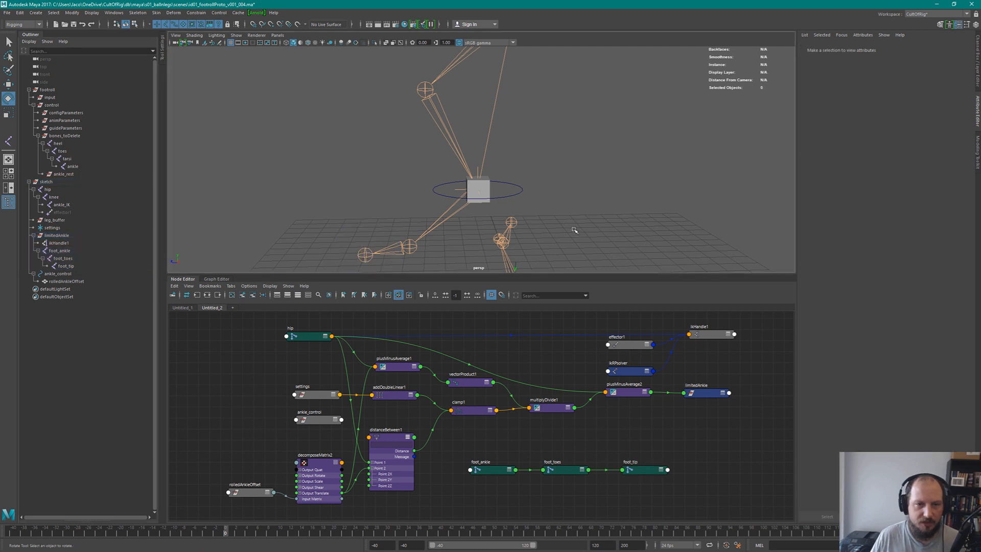
Rename the leg's IK handle ikHandle1 as leg_ankle_IKhdl
left_click(65, 251)
left_click(61, 243)
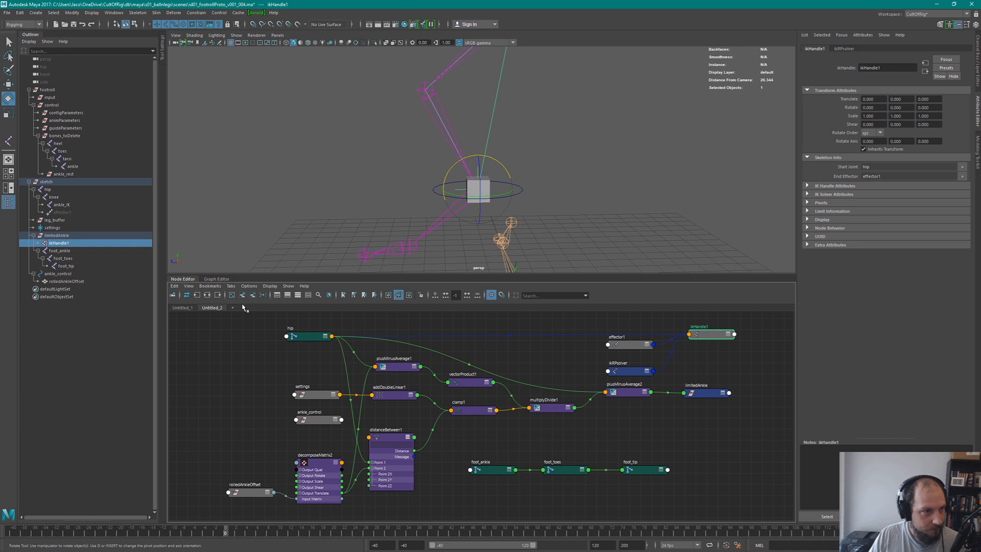
double_click(92, 245)
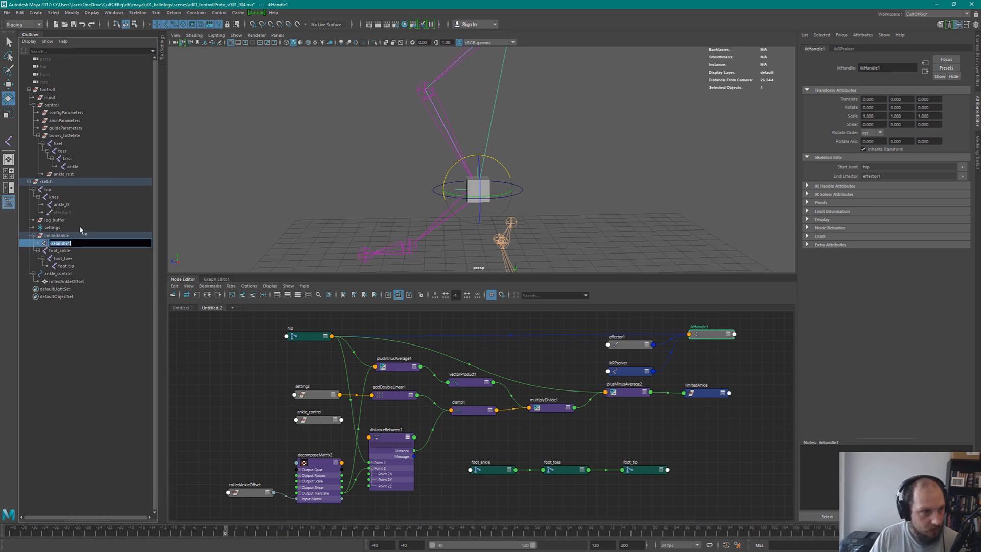
key("BackSpace")
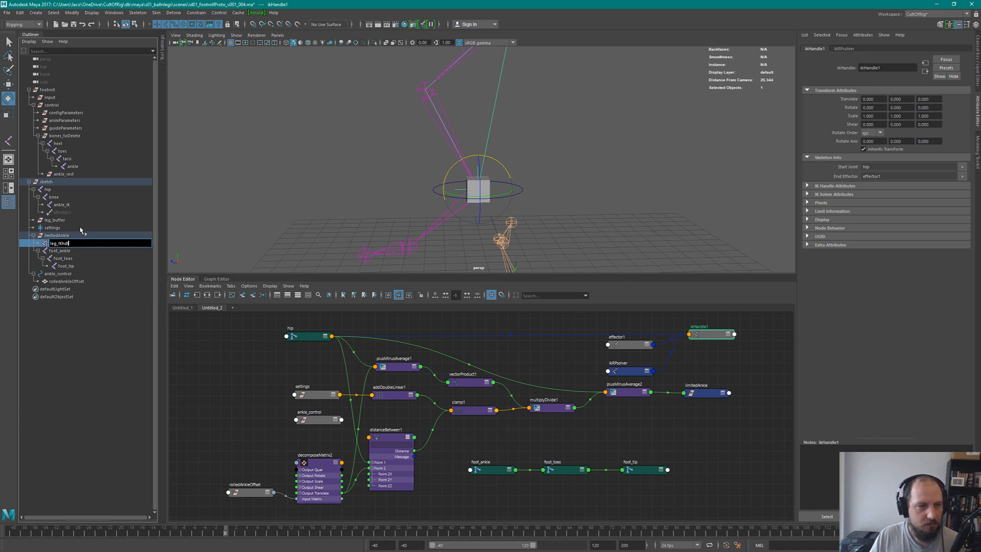
key("Return")
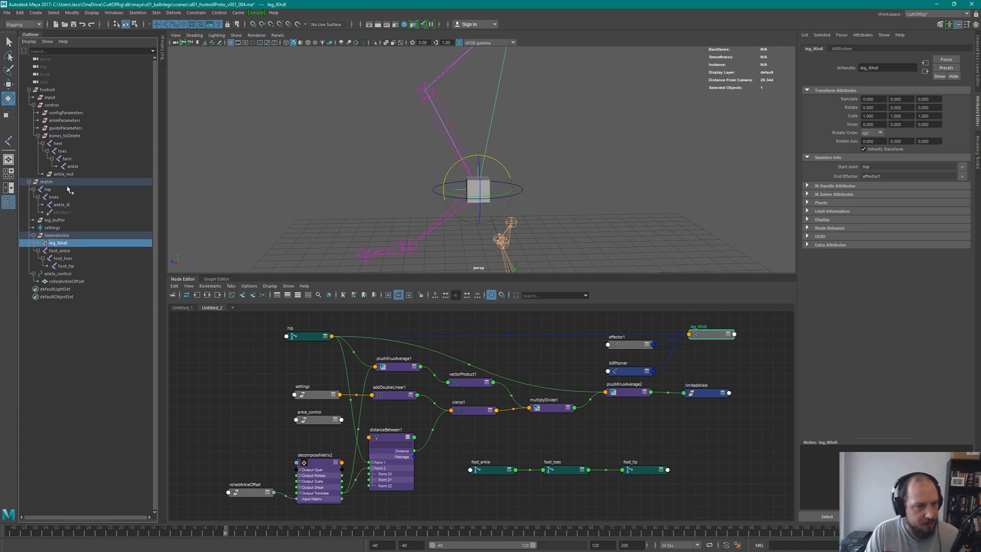
double_click(72, 244)
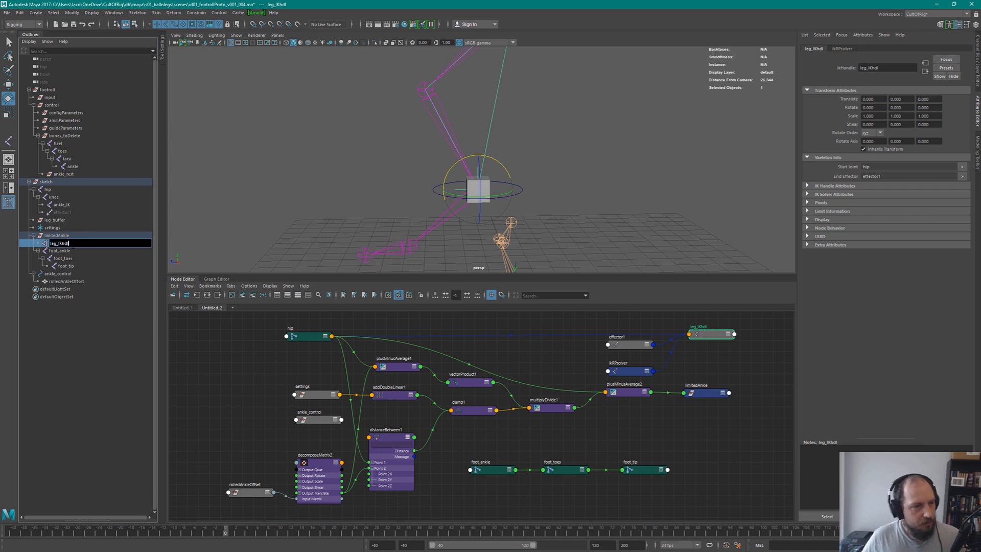
type("a")
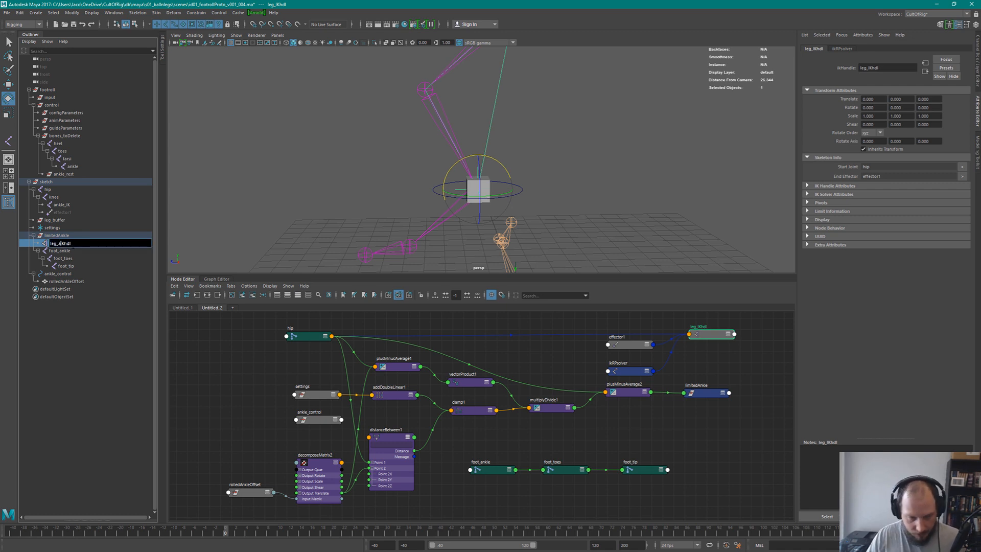
type("nkle")
type("_")
key("Return")
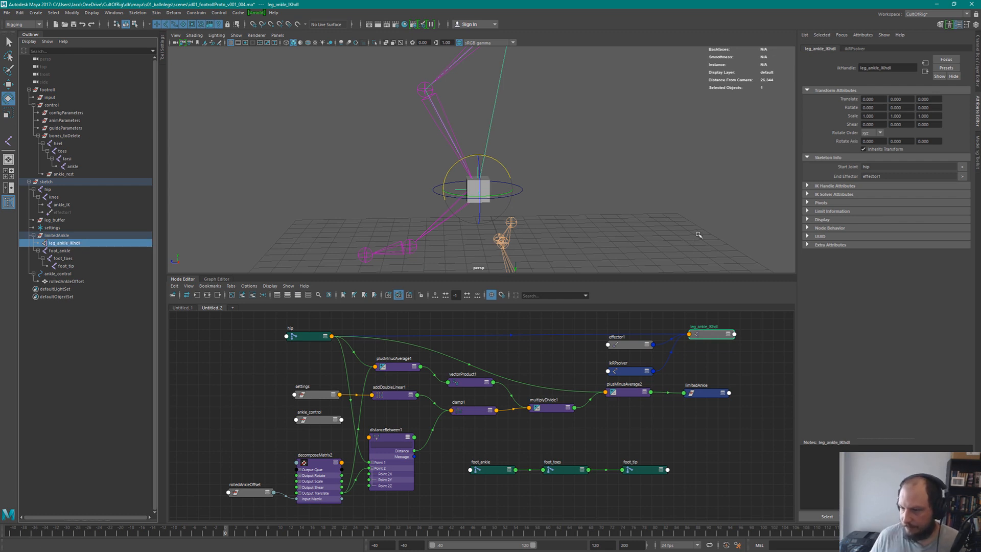
Examine the orientation and transform values of foot_ankle, ankle_control and foot_toes around the ankle
left_click(95, 250)
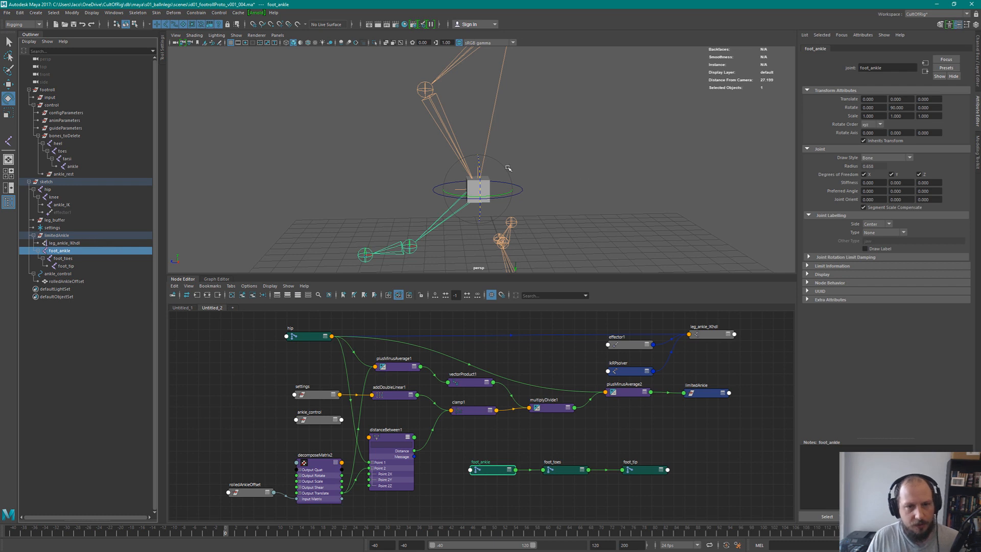
left_click(517, 185)
left_click_drag(429, 236, 454, 232, "alt")
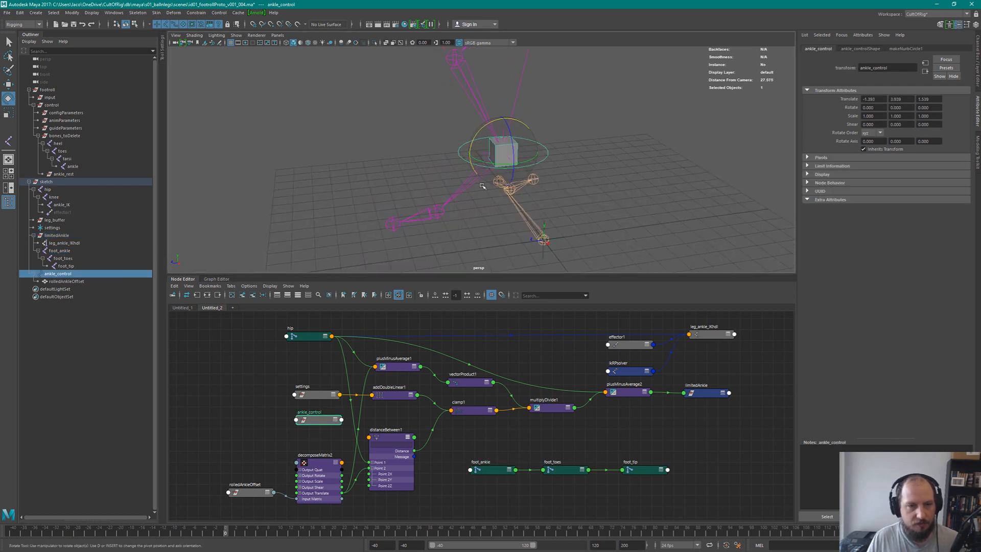
left_click_drag(506, 132, 473, 152)
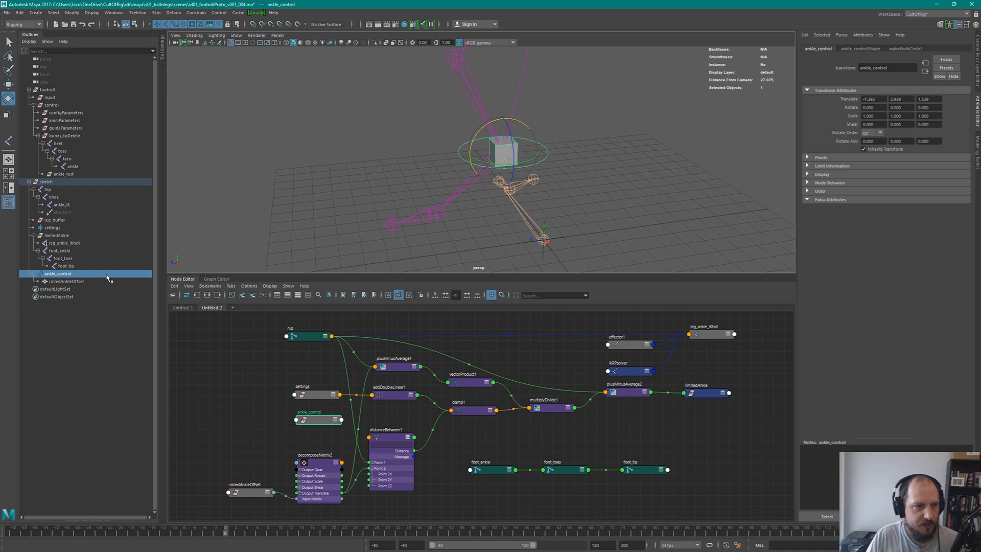
left_click(453, 195)
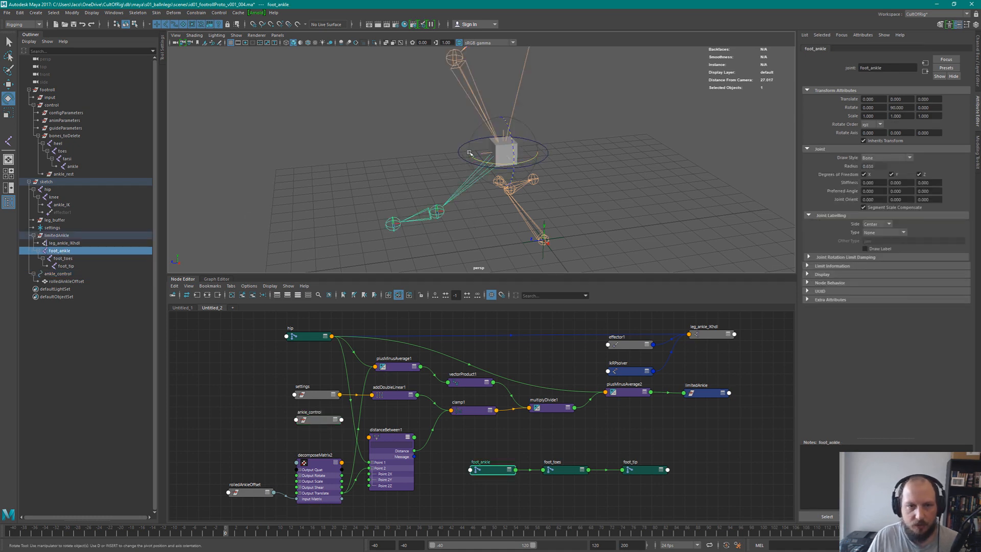
left_click_drag(453, 142, 503, 149, "alt")
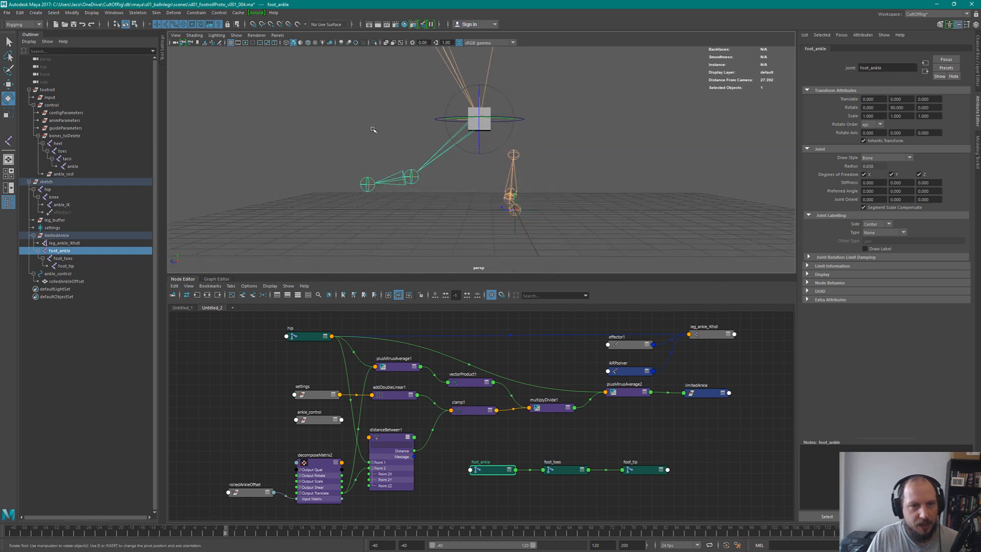
left_click(64, 259)
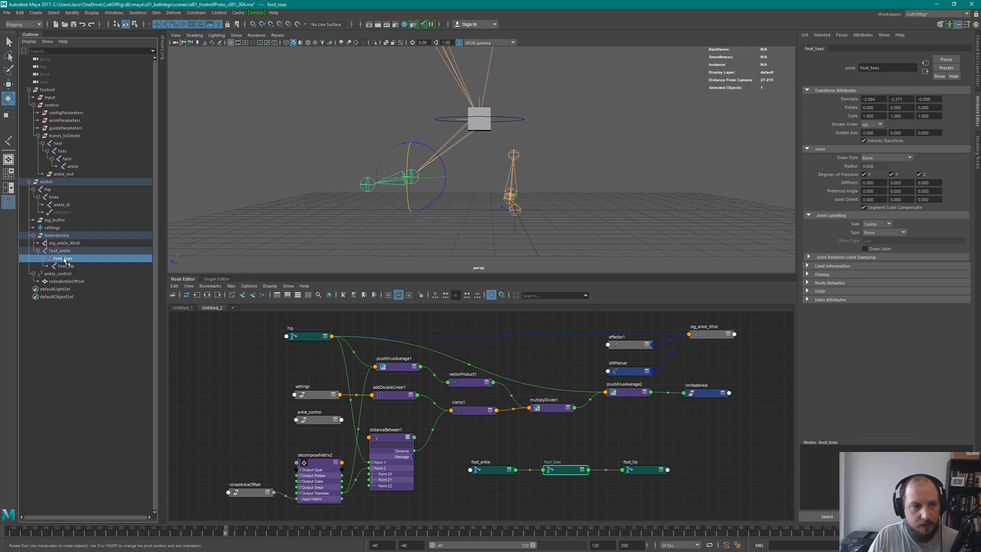
Set the Y rotation of the foot_ankle joint to 0
left_click(64, 252)
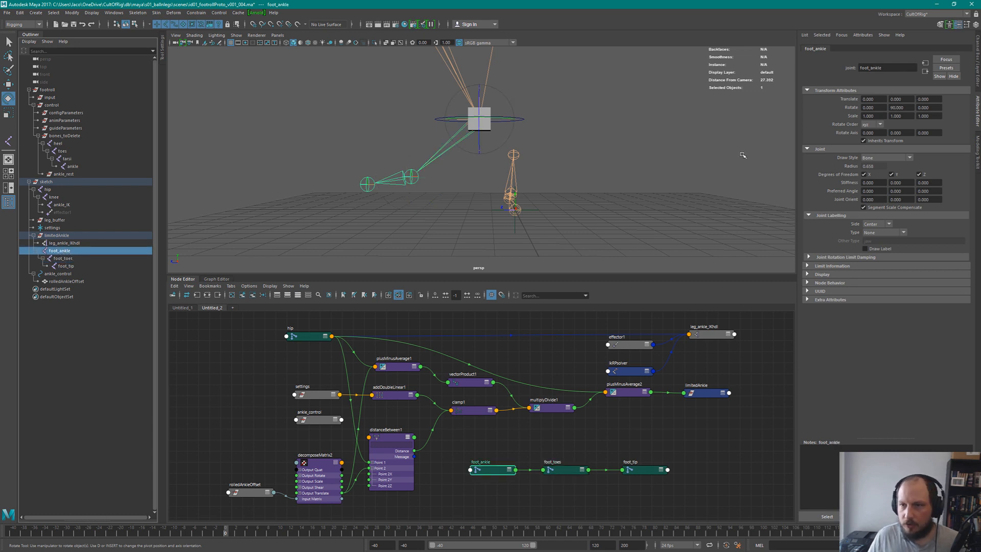
left_click_drag(506, 136, 651, 141, "alt")
left_click(901, 108)
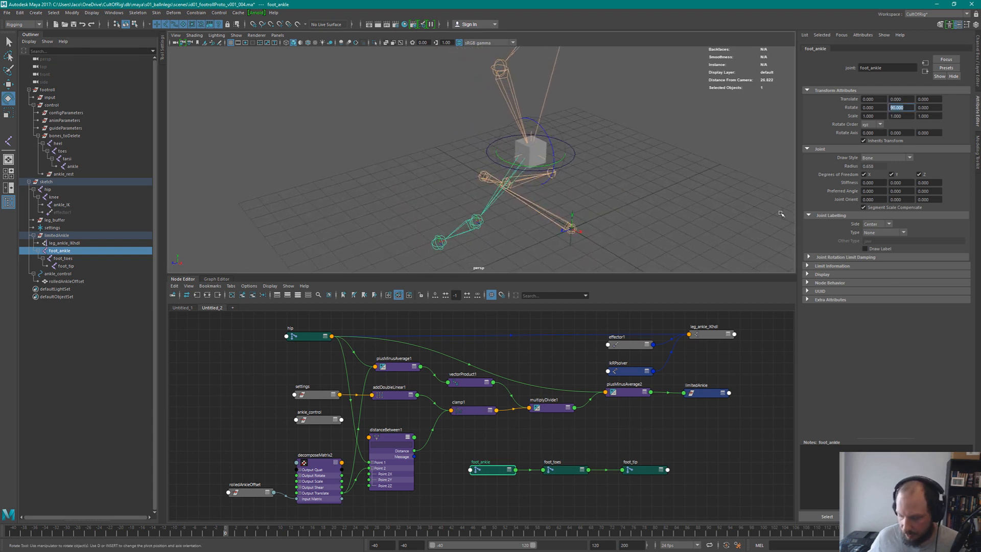
type("0")
key("Return")
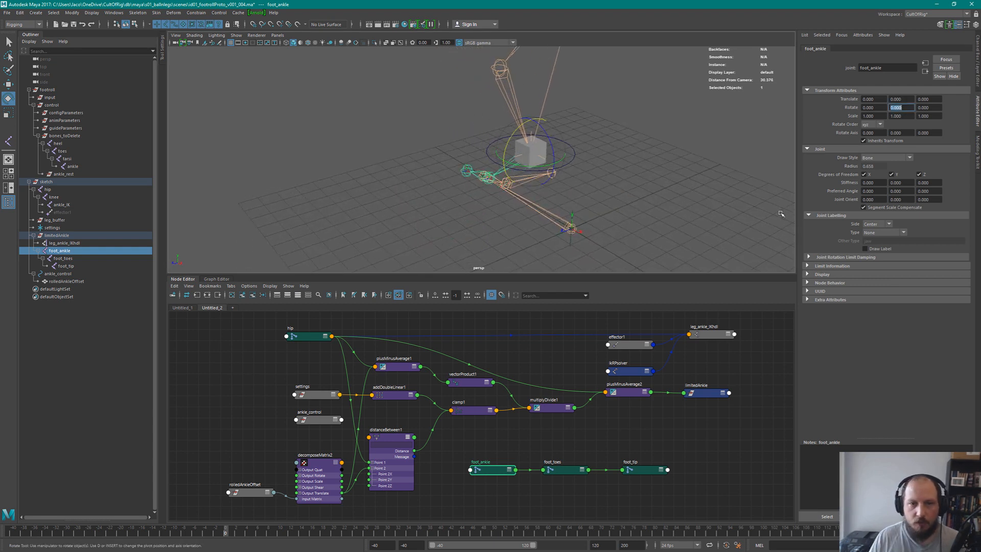
Transfer foot_toes' X translation value of -3.064 to its Z translation and set its X translation to 0
left_click(71, 259)
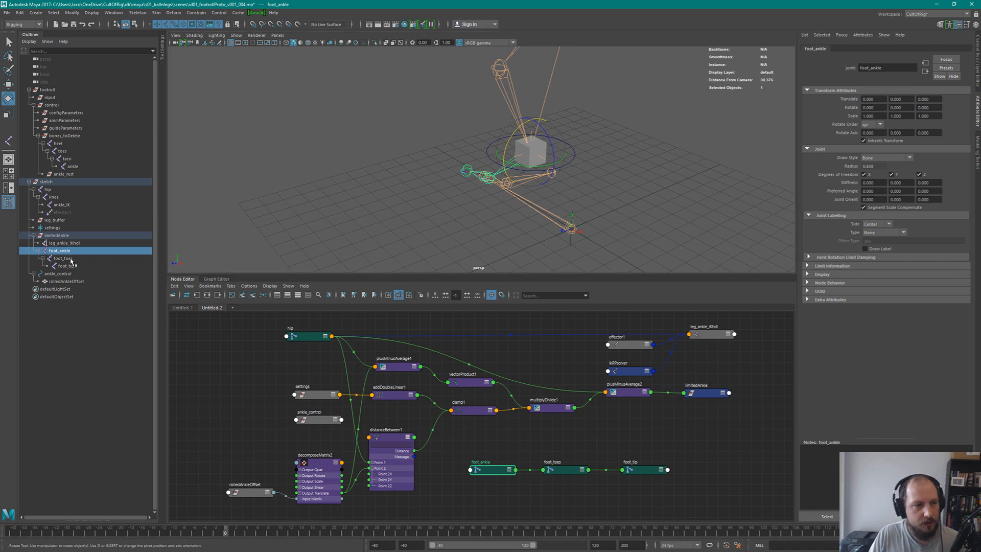
left_click(71, 258)
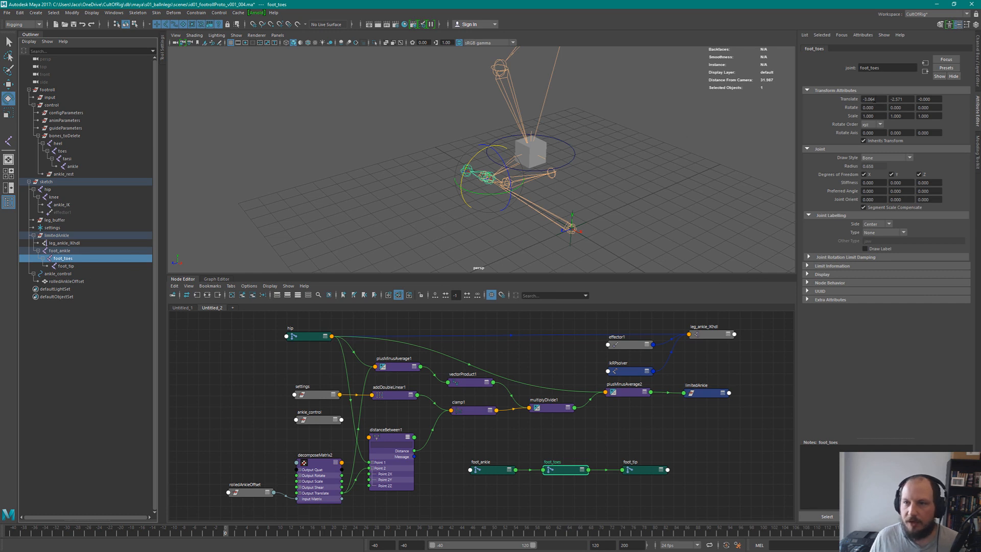
left_click_drag(879, 99, 857, 100)
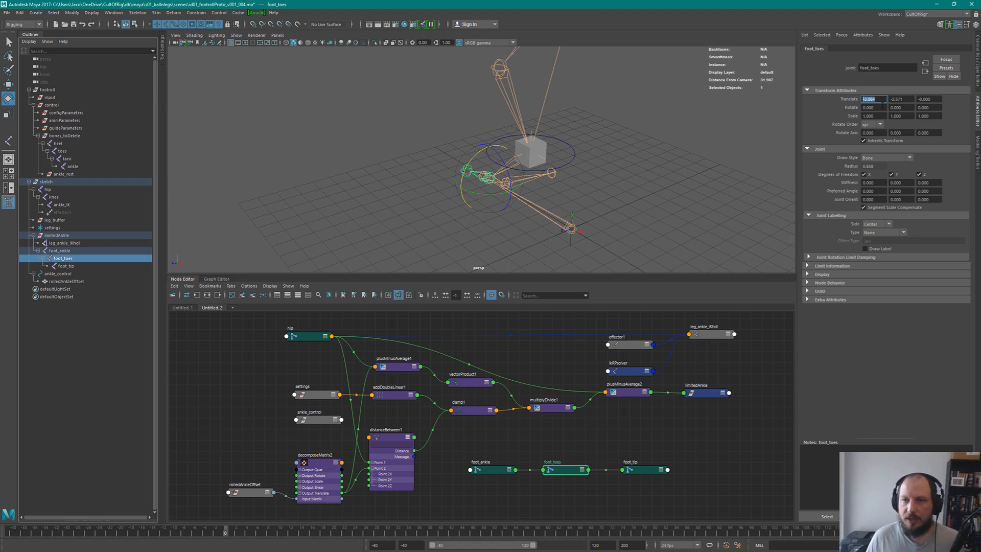
left_click_drag(598, 163, 580, 163, "alt")
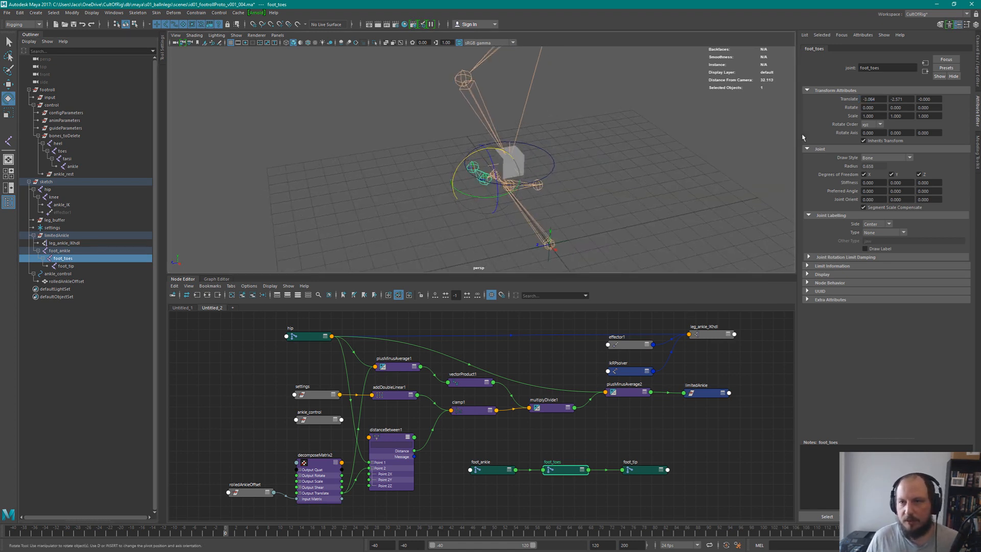
middle_click_drag(496, 180, 503, 122, "alt")
left_click_drag(880, 99, 832, 103)
key("ctrl+c")
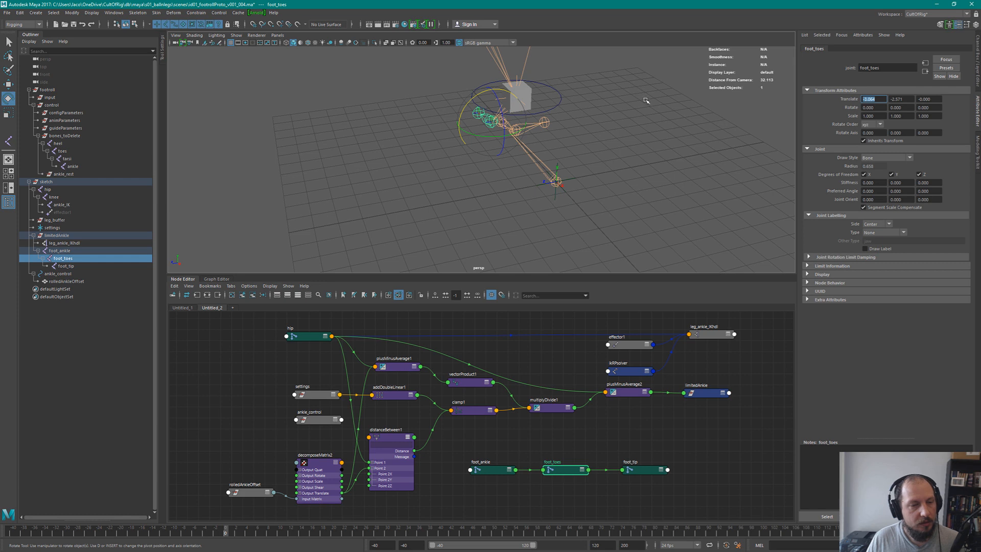
key("BackSpace")
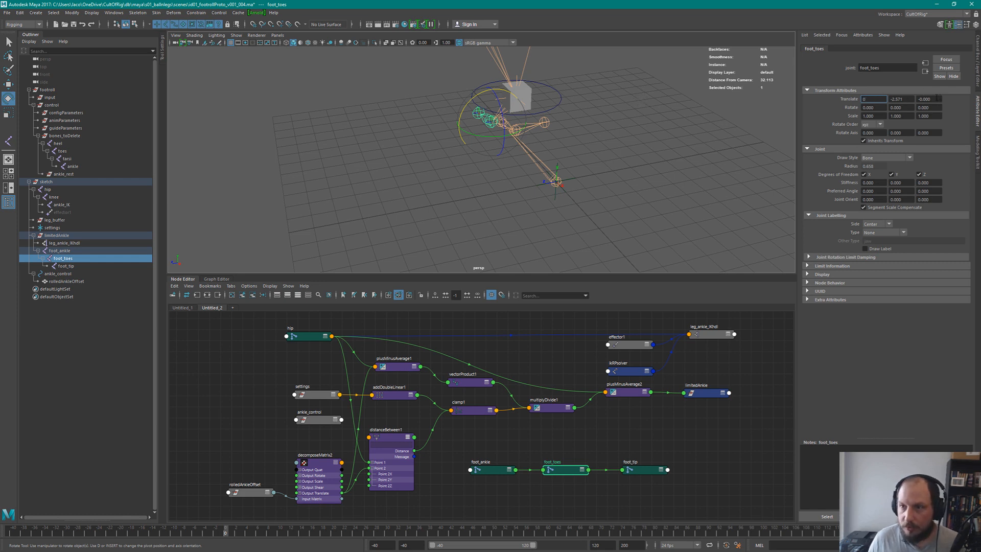
left_click_drag(938, 97, 826, 148)
key("ctrl+v")
key("Return")
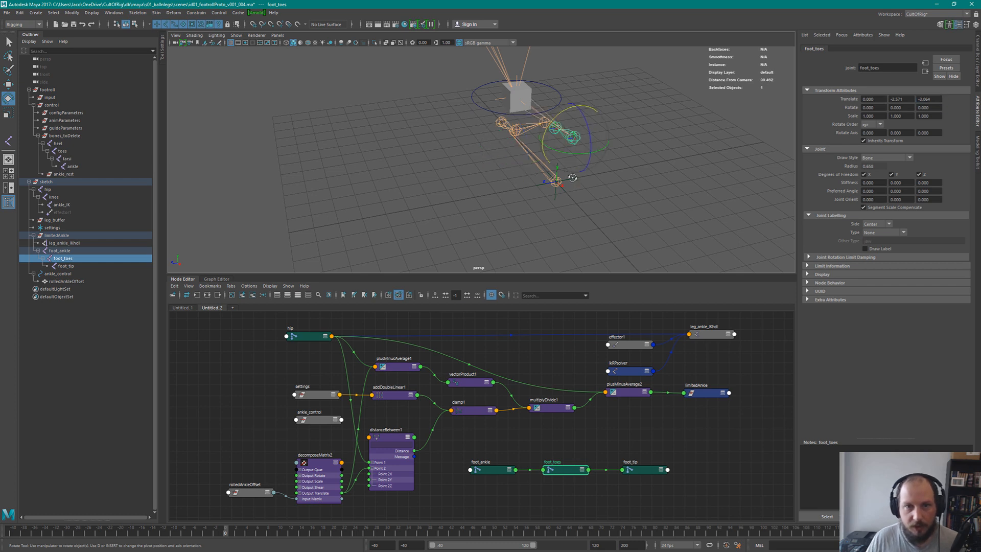
Make foot_toes' Z translation positive by setting it to 3.064
left_click_drag(572, 178, 561, 168, "alt")
left_click(929, 100)
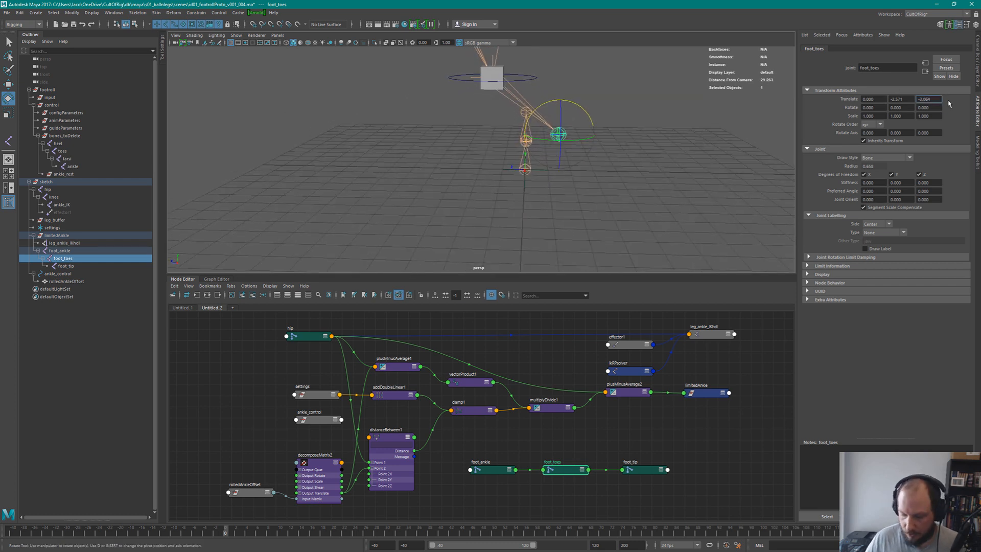
type("3.064")
key("Return")
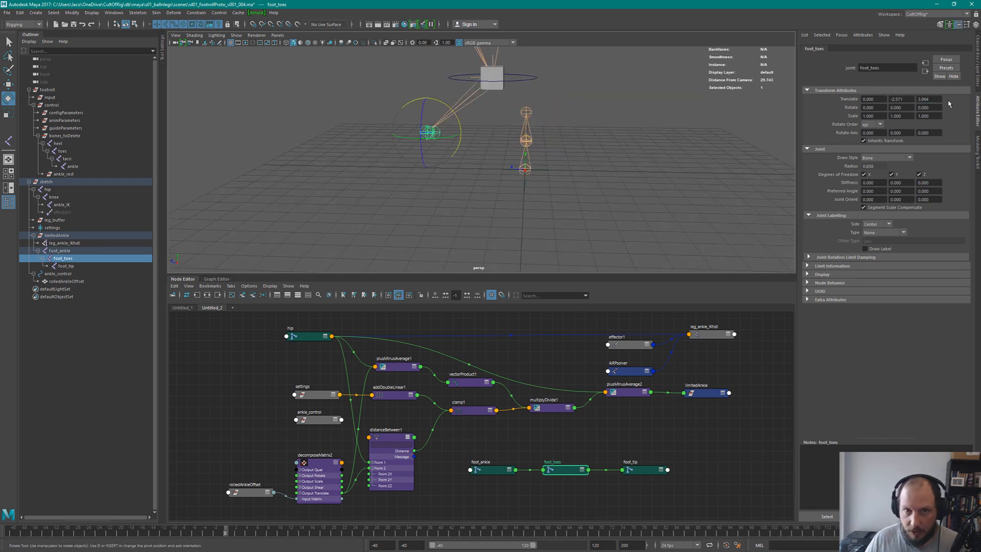
Transfer foot_tip's X translation value of -1.970 to its Z translation and set its X translation to 0
left_click(70, 266)
left_click_drag(446, 161, 545, 158, "alt")
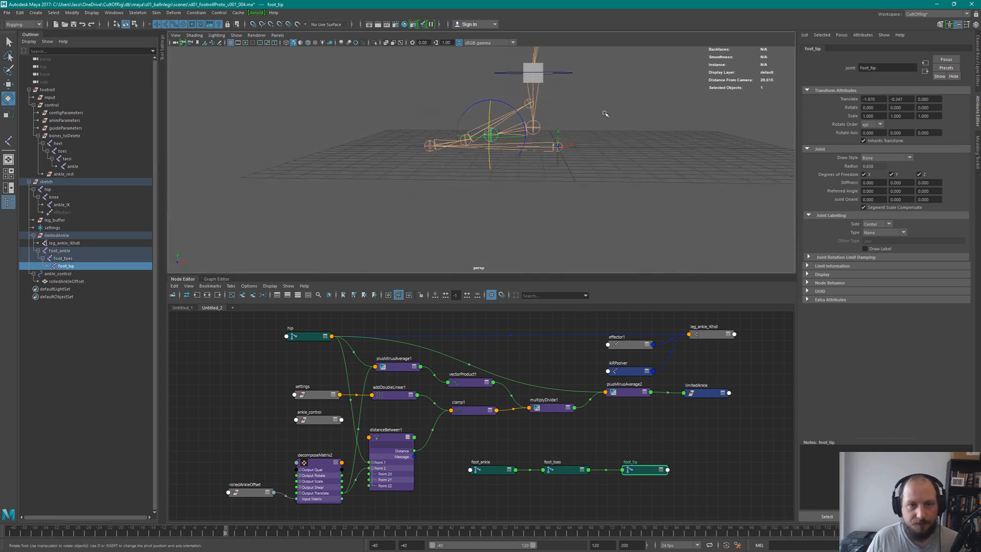
left_click(874, 98)
key("ctrl+c")
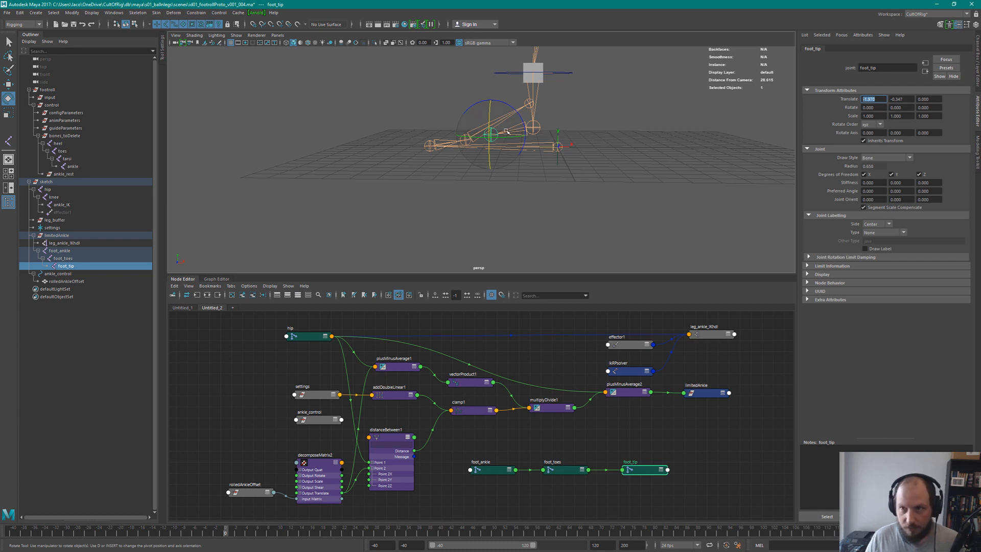
key("BackSpace")
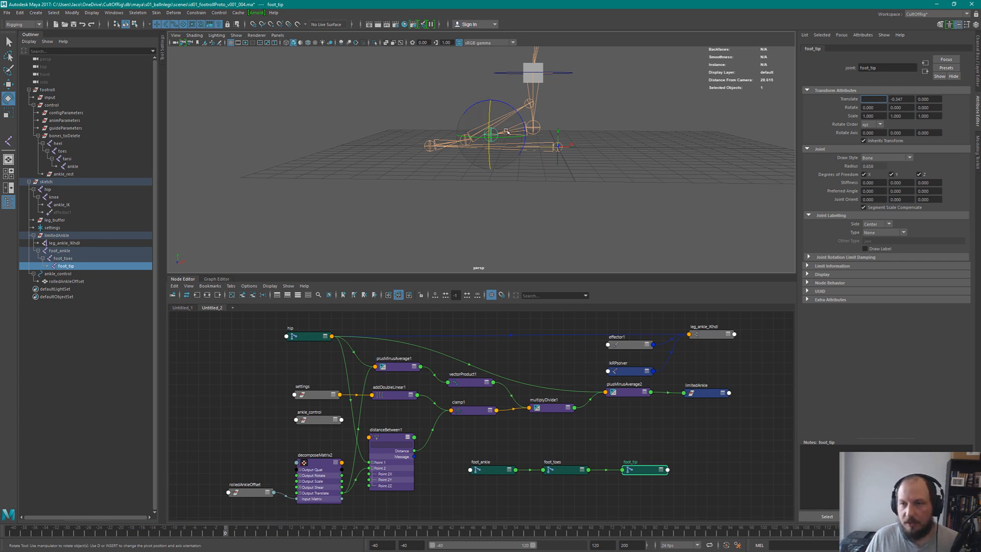
key("Tab")
key("Tab")
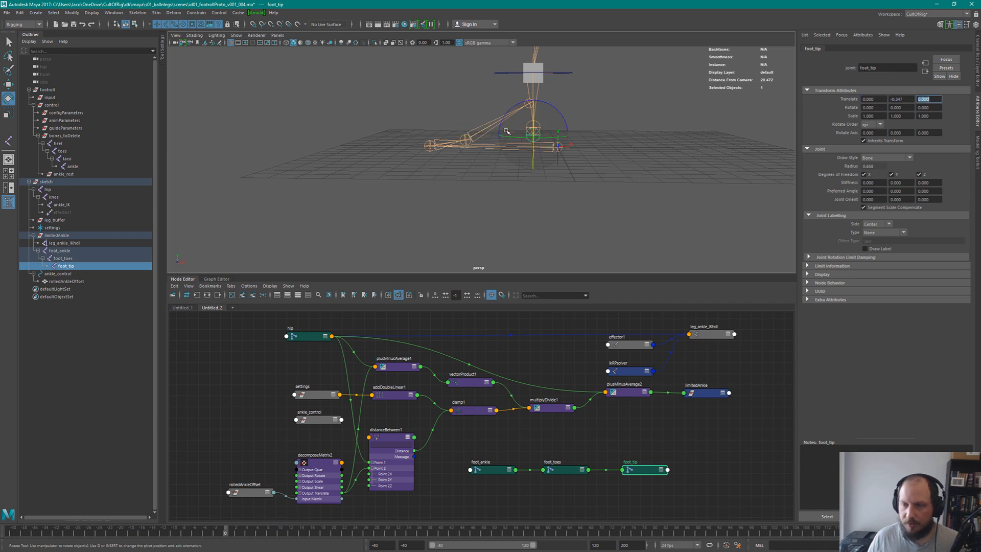
key("ctrl+v")
key("Return")
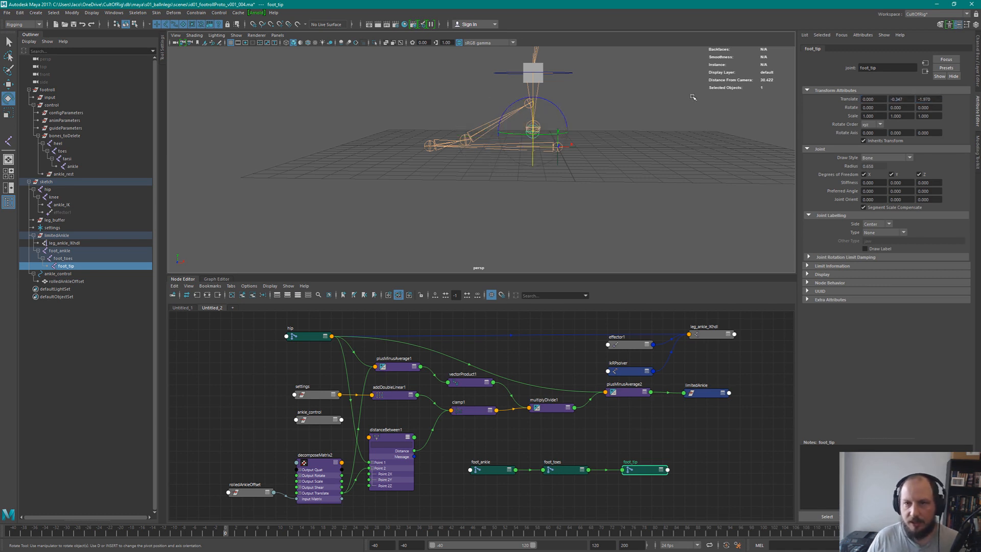
Set foot_tip's Z translation to 1.970, then clear the selection
left_click_drag(583, 156, 749, 110, "alt")
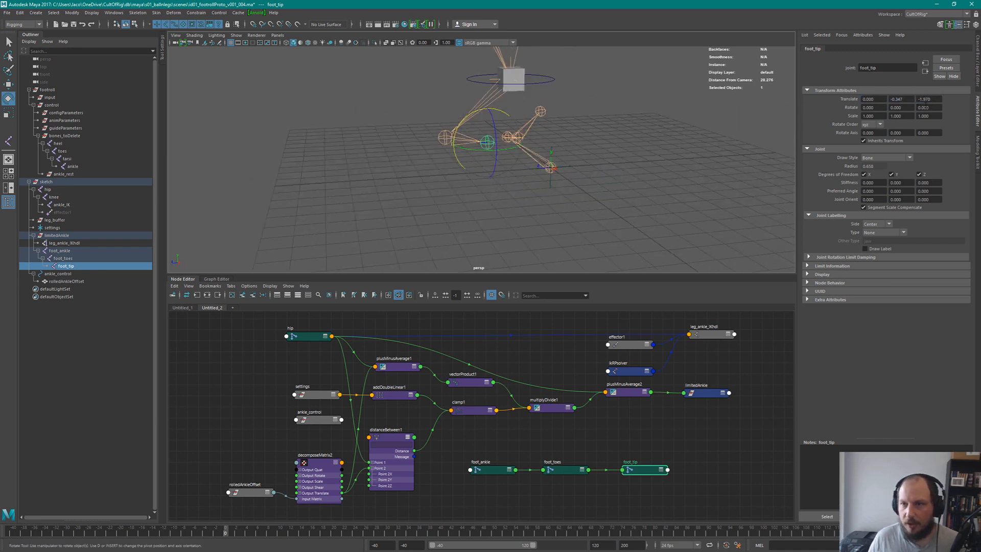
left_click(925, 100)
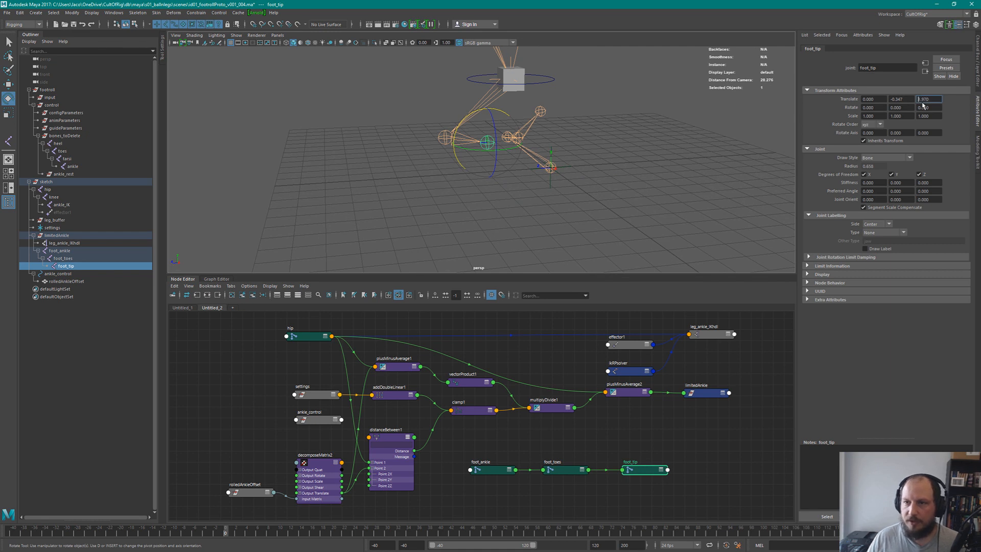
key("Return")
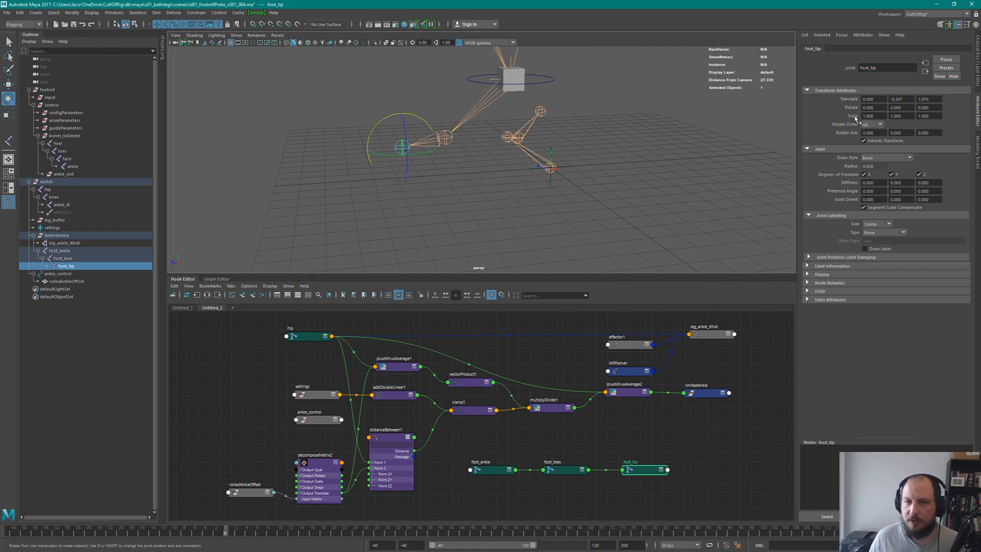
left_click_drag(412, 143, 445, 163, "alt")
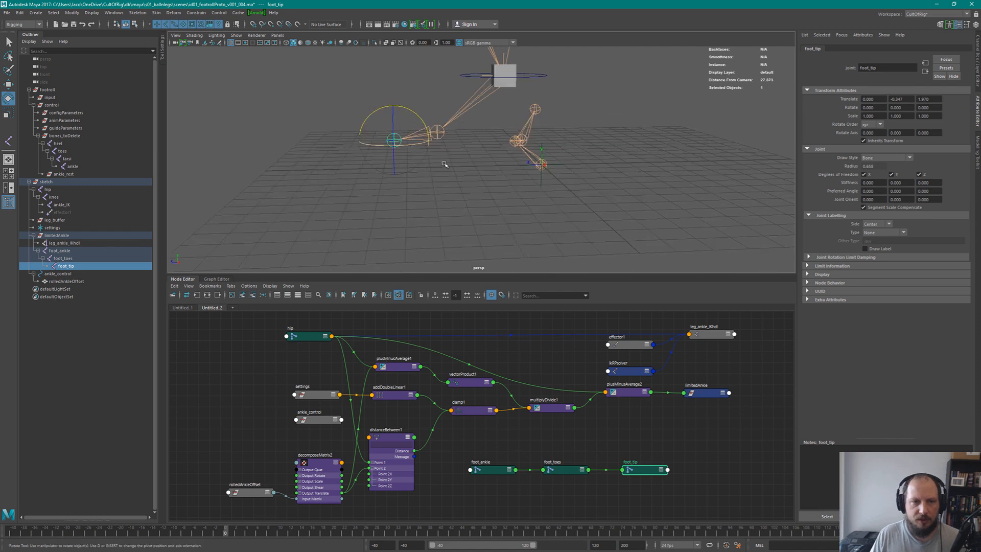
left_click(600, 177)
left_click_drag(469, 110, 479, 185, "alt")
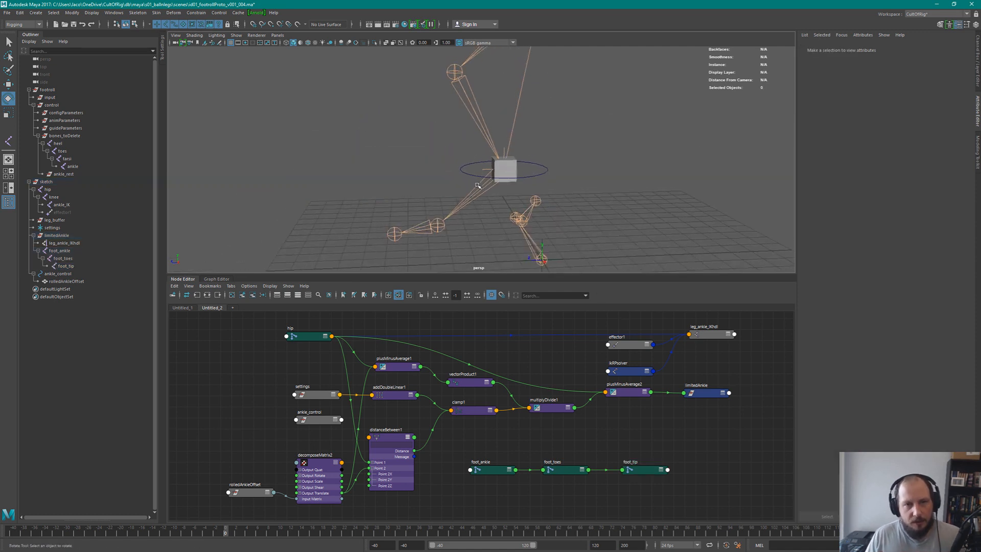
Add ankle_control to the Untitled_1 node graph, below the existing foot-roll network
left_click(536, 169)
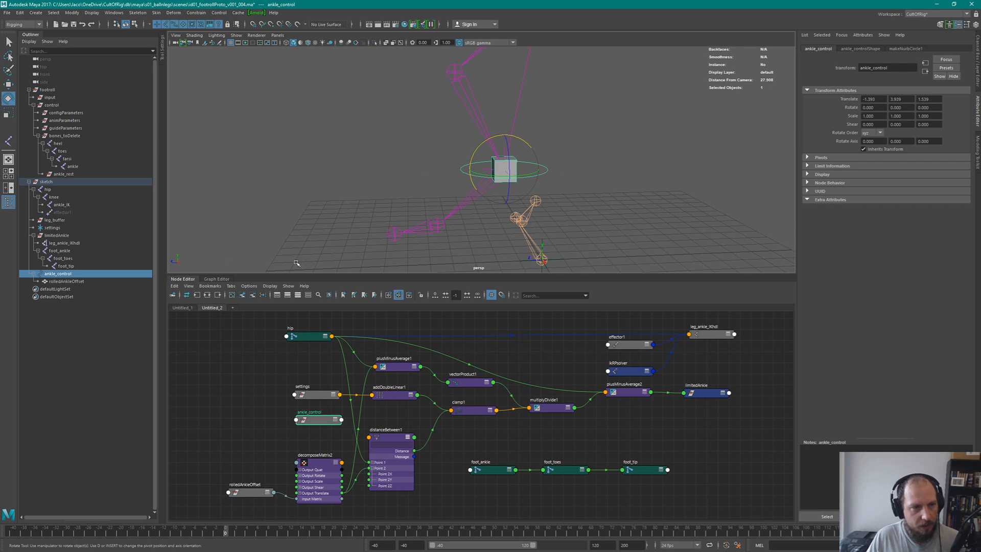
left_click(60, 250)
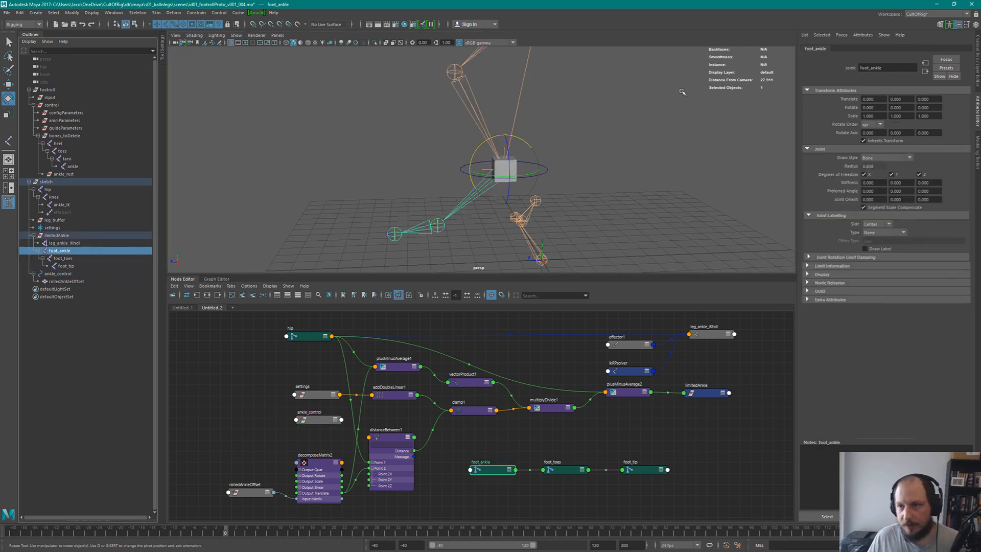
left_click(547, 169)
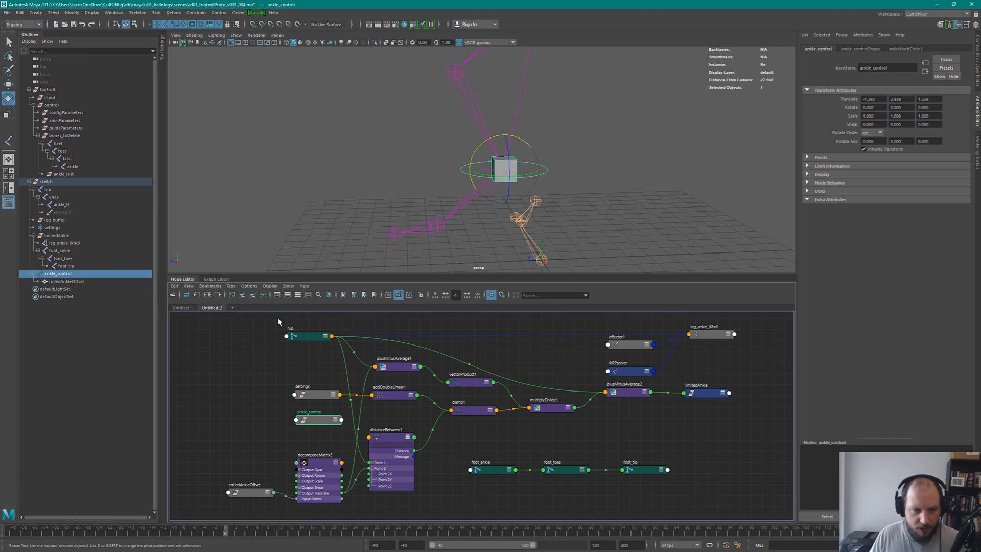
left_click(183, 308)
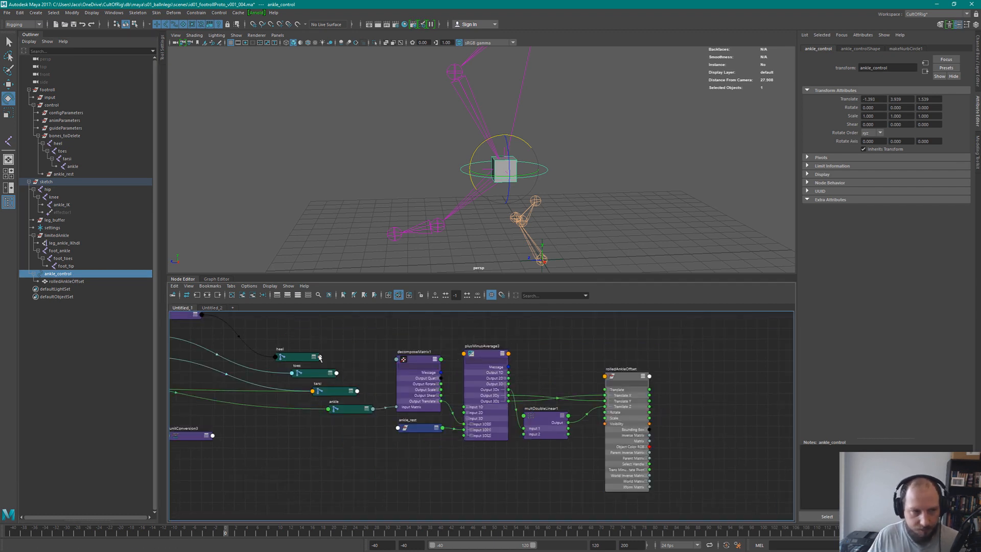
key("a")
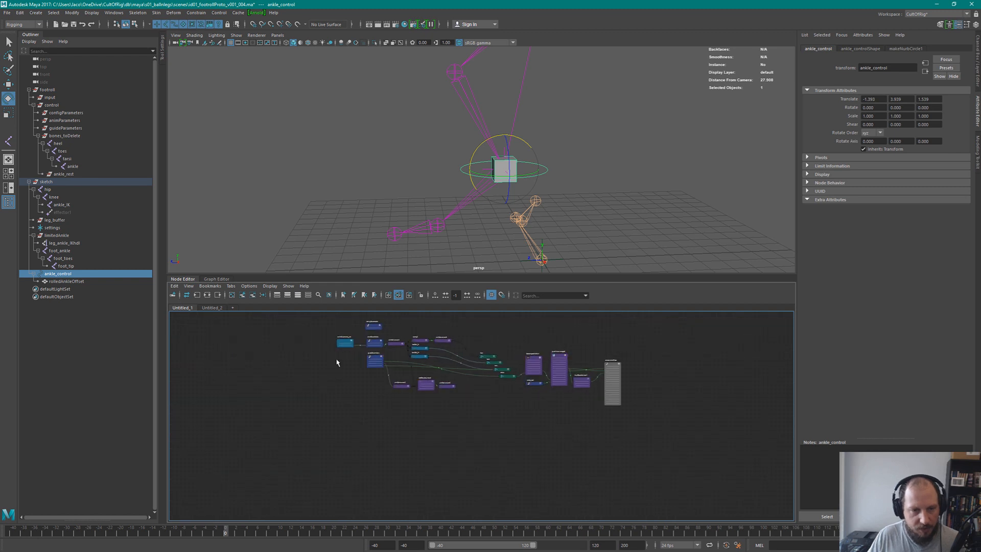
middle_click_drag(72, 274, 562, 419)
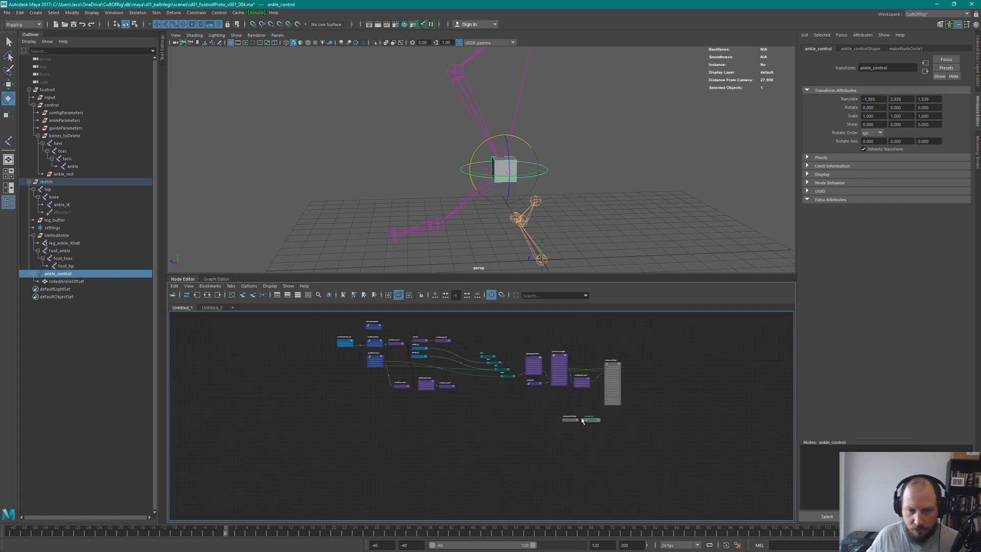
Remove the ankle_controlShape node from the graph and place ankle_control just under rolledAnkleOffset
scroll(583, 420, "up", 5)
left_click(505, 413)
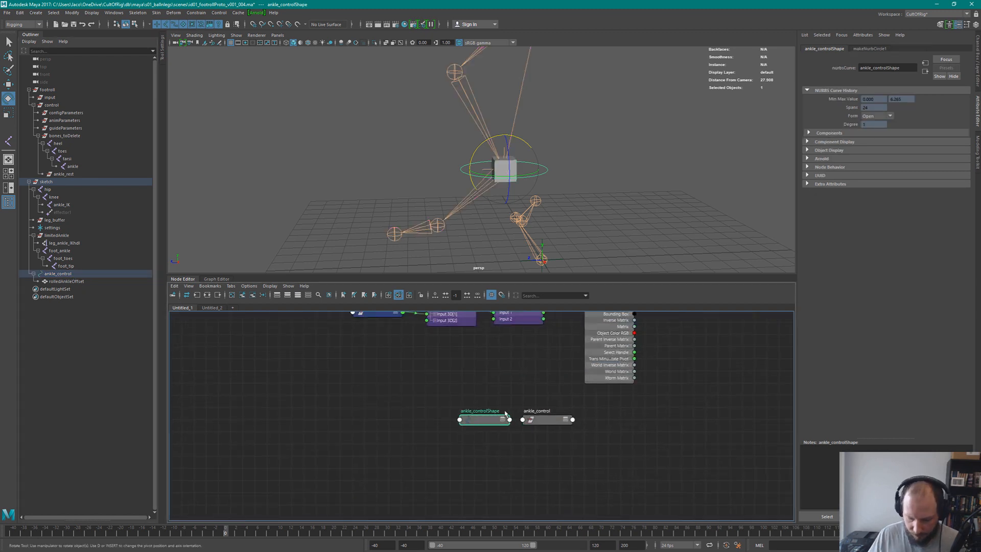
key("Delete")
left_click_drag(568, 420, 635, 405)
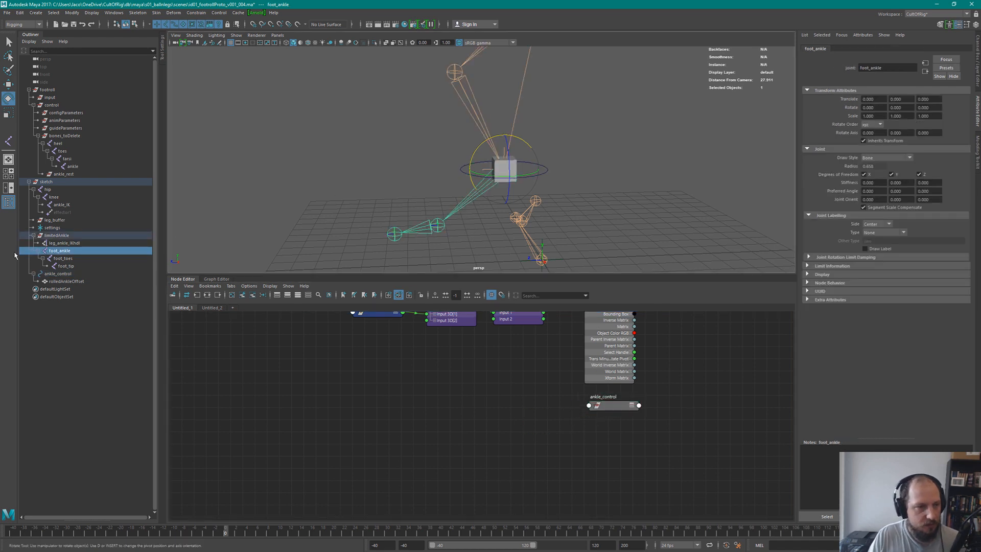
Add foot_ankle to the graph beside ankle_control and expand both nodes to show their full attribute lists
middle_click_drag(678, 406, 680, 408)
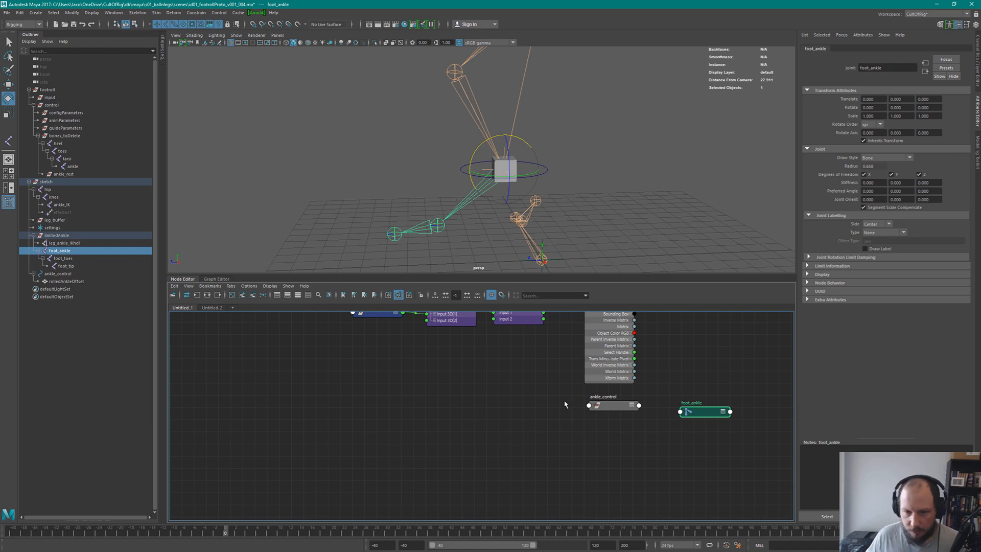
left_click_drag(570, 397, 721, 457)
key("2")
key("3")
Arrange the ankle_control and foot_ankle nodes side by side, closer together and clear of the node above
middle_click_drag(703, 368, 666, 354, "alt")
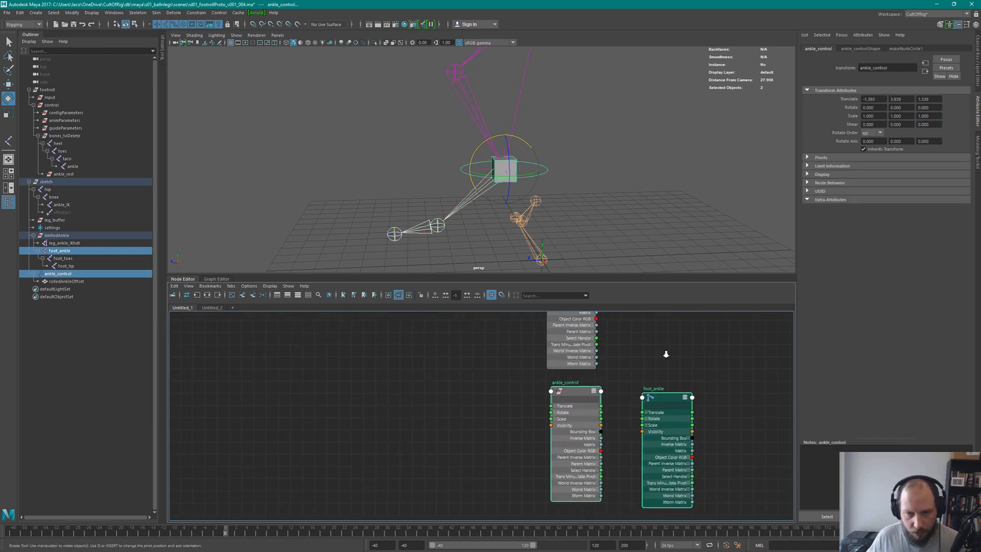
right_click_drag(665, 354, 666, 407, "alt")
middle_click_drag(666, 407, 655, 389, "alt")
left_click(650, 373)
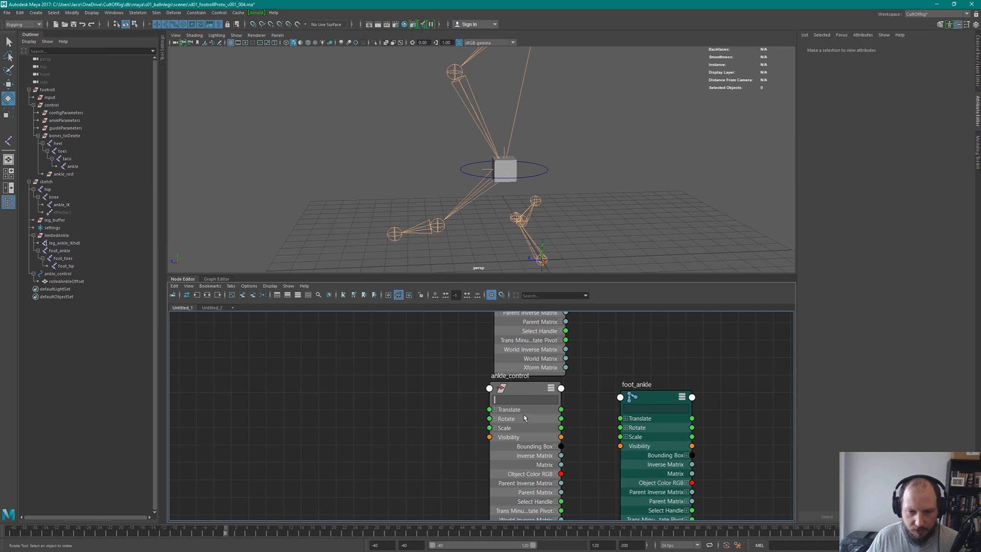
left_click_drag(525, 418, 535, 436)
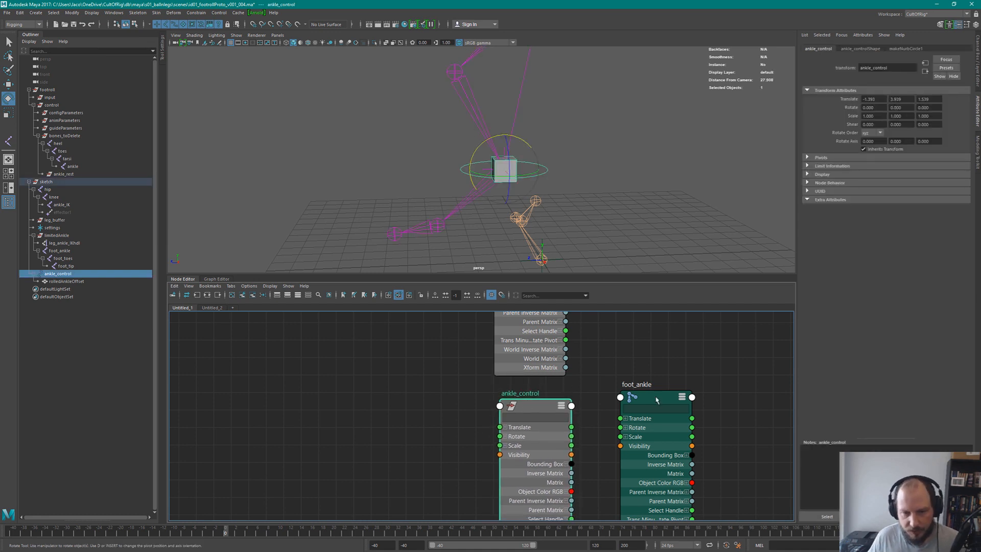
left_click_drag(656, 398, 645, 409)
middle_click_drag(590, 361, 534, 305, "alt")
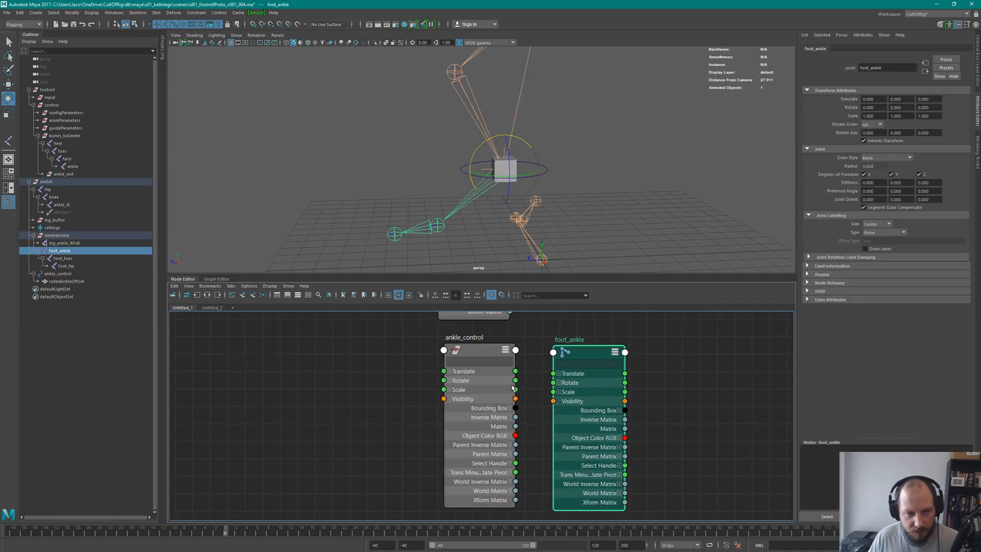
Connect ankle_control's Rotate X, Y and Z individually to foot_ankle's Rotate X, Y and Z, and line up the two nodes
left_click(559, 382)
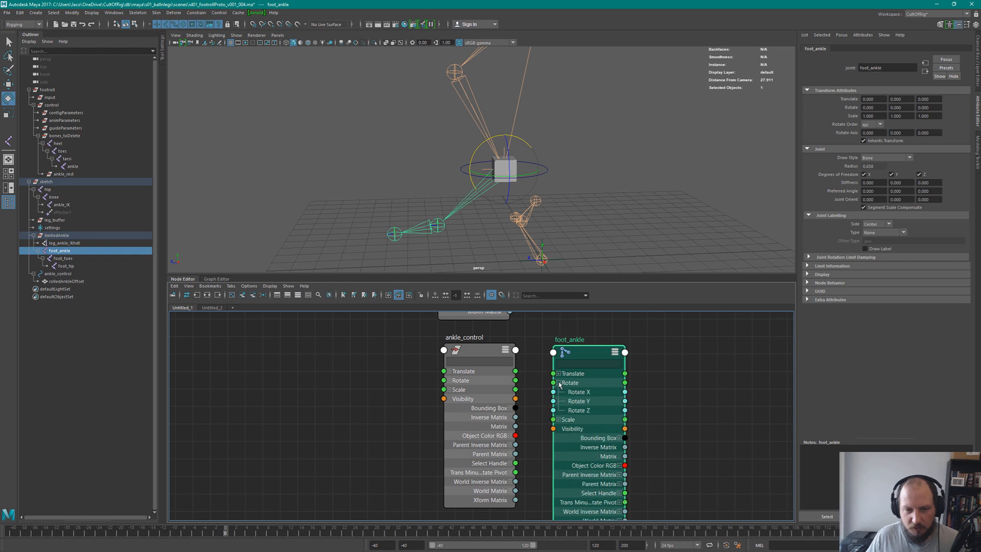
left_click(450, 380)
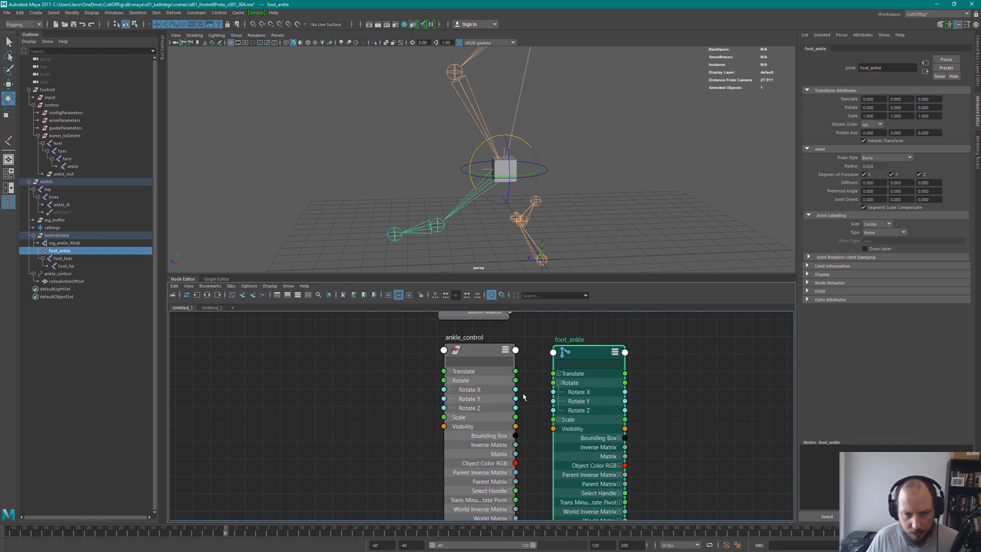
left_click_drag(515, 389, 553, 410)
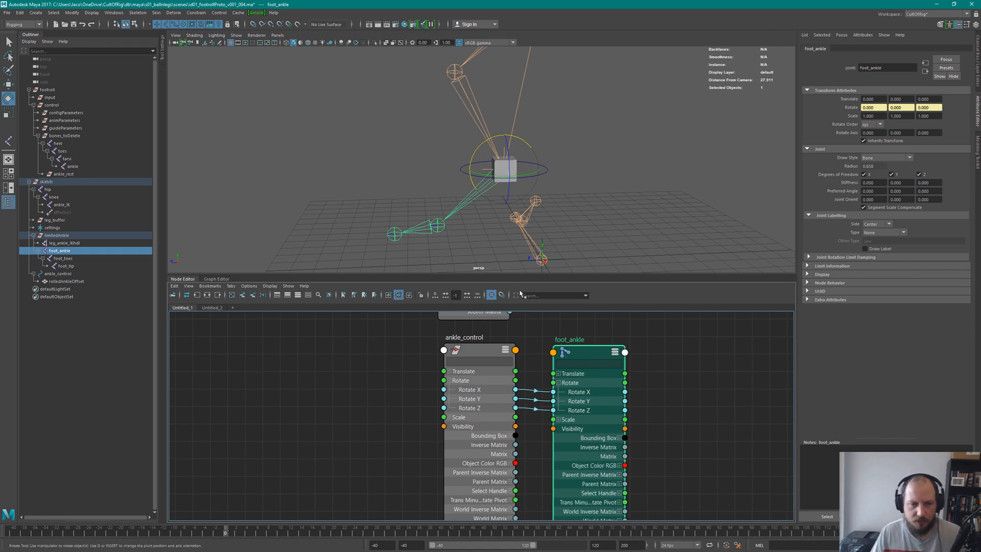
left_click_drag(578, 348, 577, 348)
left_click(547, 149)
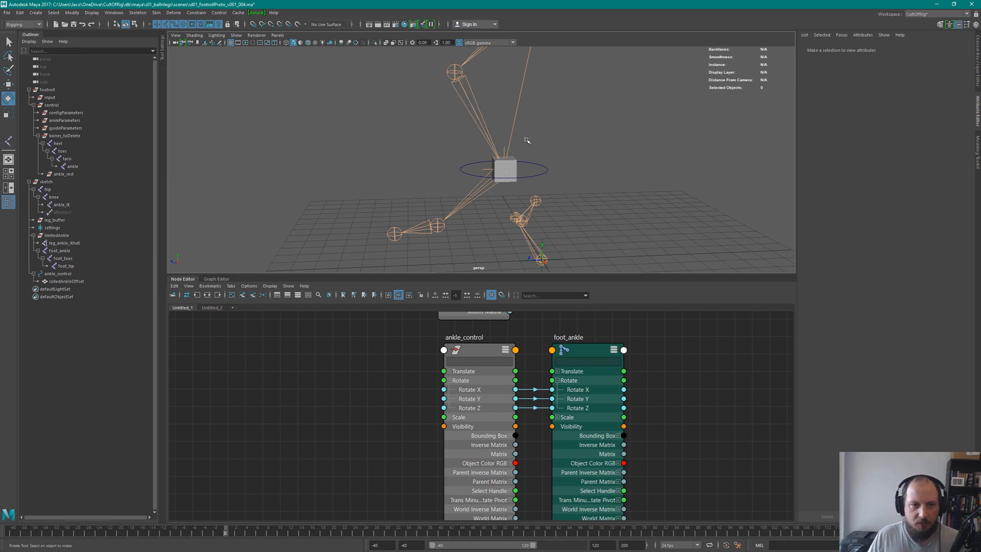
Select ankle_control, set the Rotate tool's axis orientation to Object, and undo a brief test rotation
left_click(545, 165)
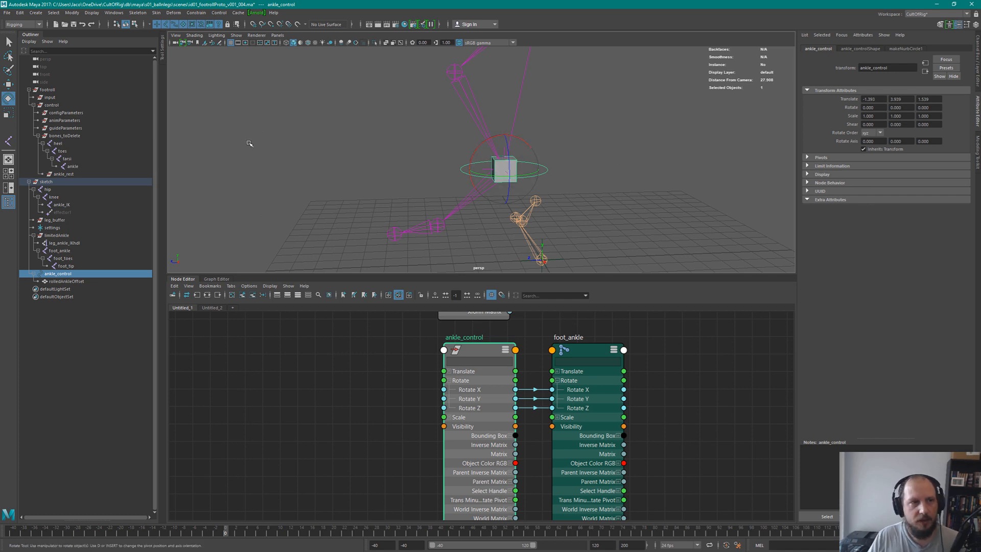
left_click(163, 51)
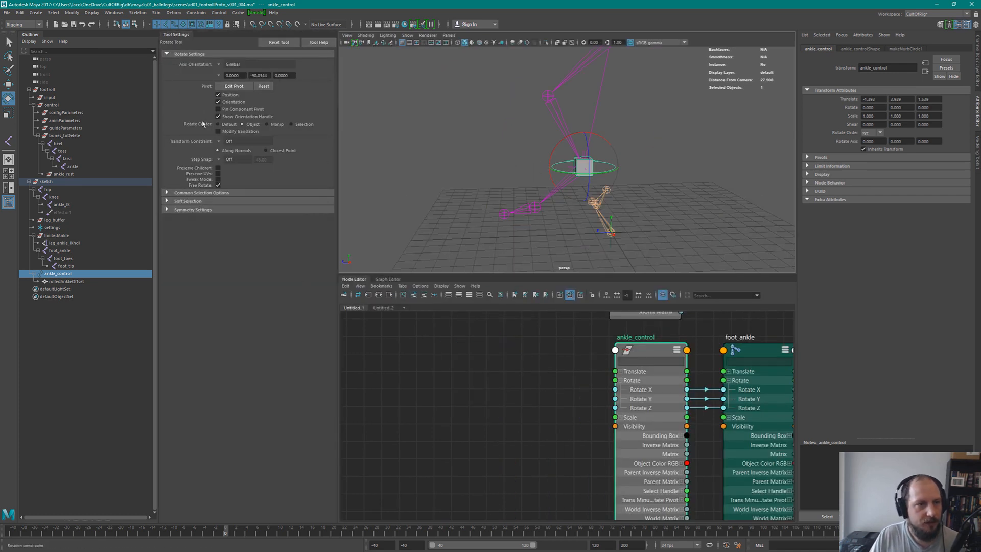
left_click(234, 65)
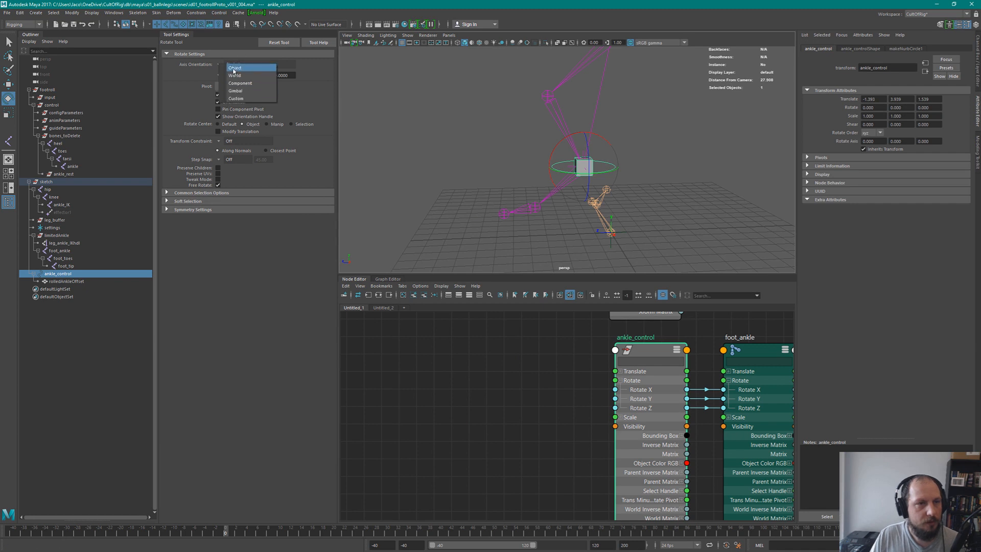
left_click(235, 67)
left_click(173, 34)
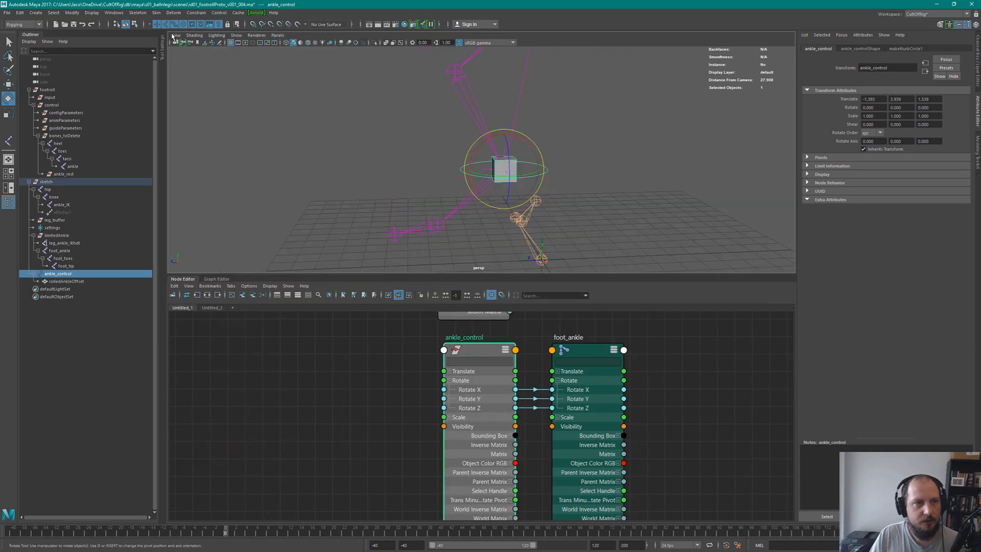
left_click(173, 36)
left_click(173, 35)
left_click_drag(495, 162, 532, 174)
key("z")
Move ankle_control beyond the leg's reach to about 0.943, -1.034, -10.602 to test the limited ankle
key("w")
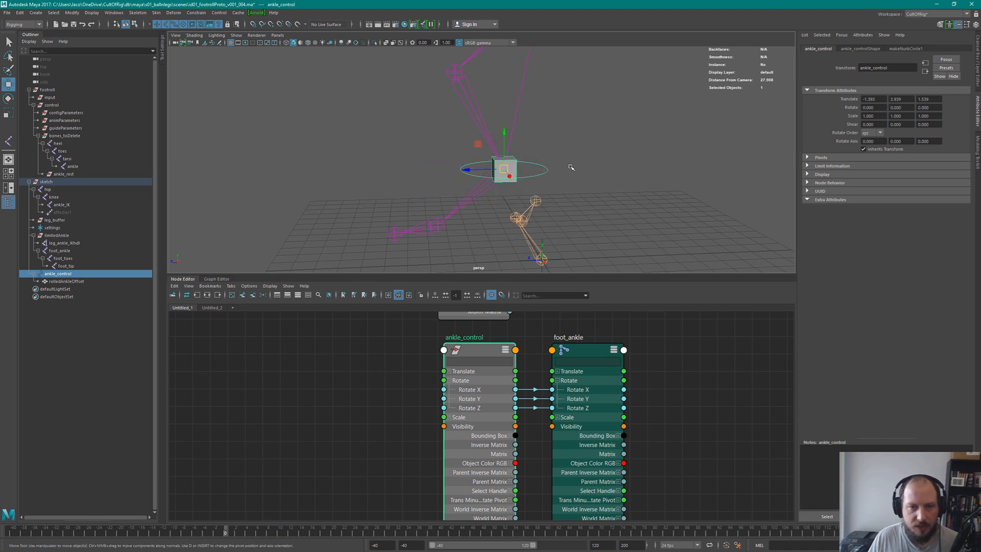
right_click_drag(569, 165, 489, 161, "alt")
left_click_drag(492, 162, 665, 188)
key("e")
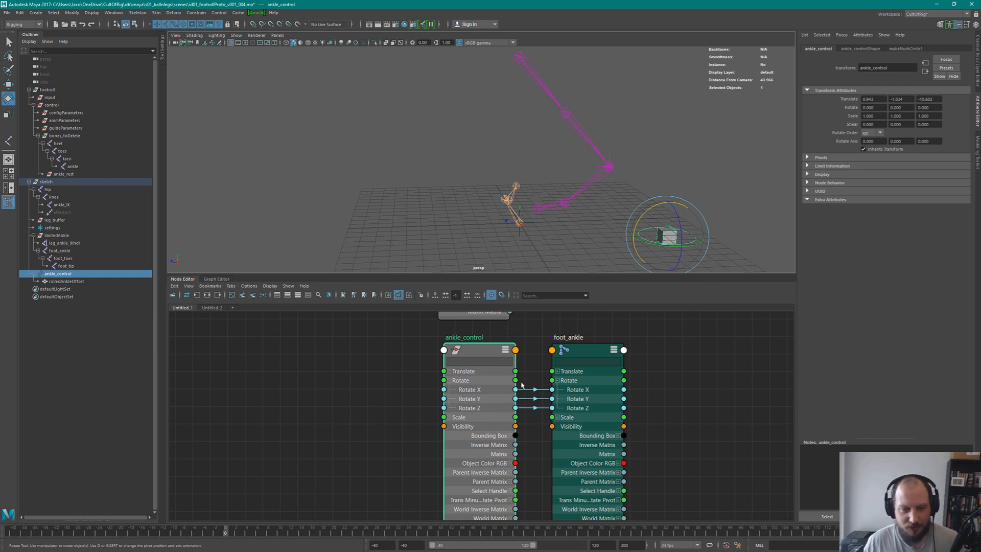
Replace the per-axis links with one connection from ankle_control's Rotate to foot_ankle's Rotate, and rotate the control to test it
mouse_move(532, 411)
left_mouse_down("ctrl+alt+shift")
mouse_move(534, 371)
mouse_move(553, 380)
left_mouse_up("ctrl+alt+shift")
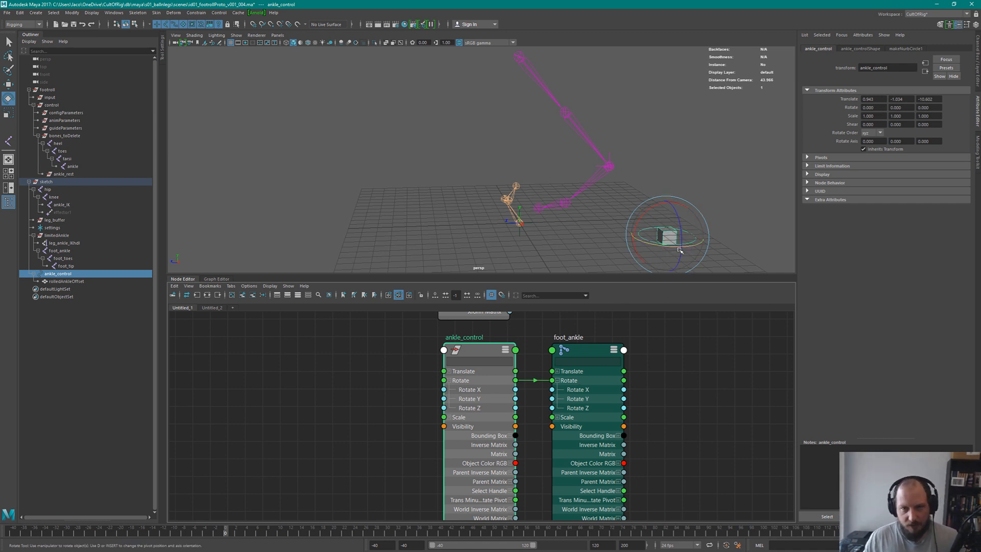
left_click_drag(652, 239, 688, 214)
left_click_drag(554, 179, 642, 184, "alt")
Try moving ankle_control up to about -1.781, 2.613, -10.615, then undo the move
key("w")
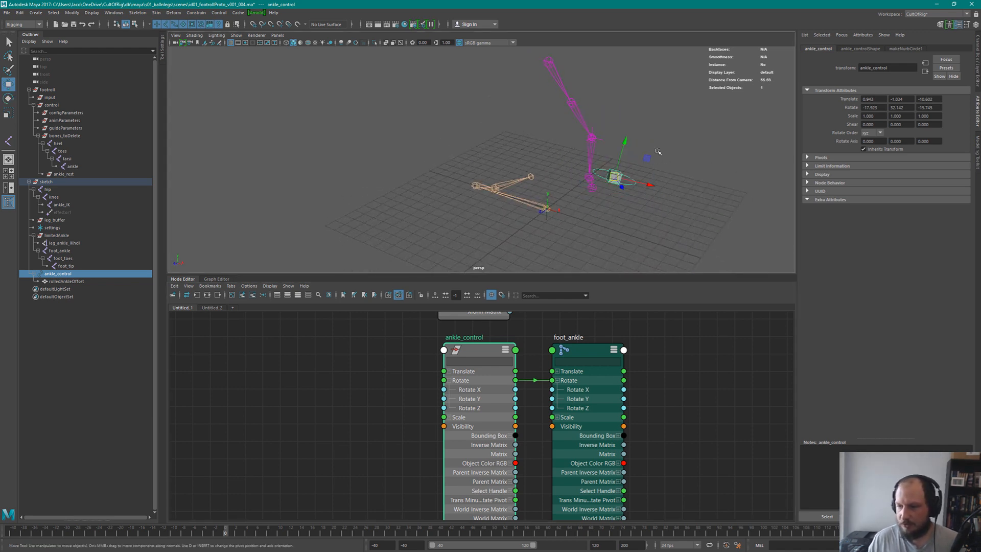
left_click(615, 176)
left_click_drag(615, 177, 591, 133)
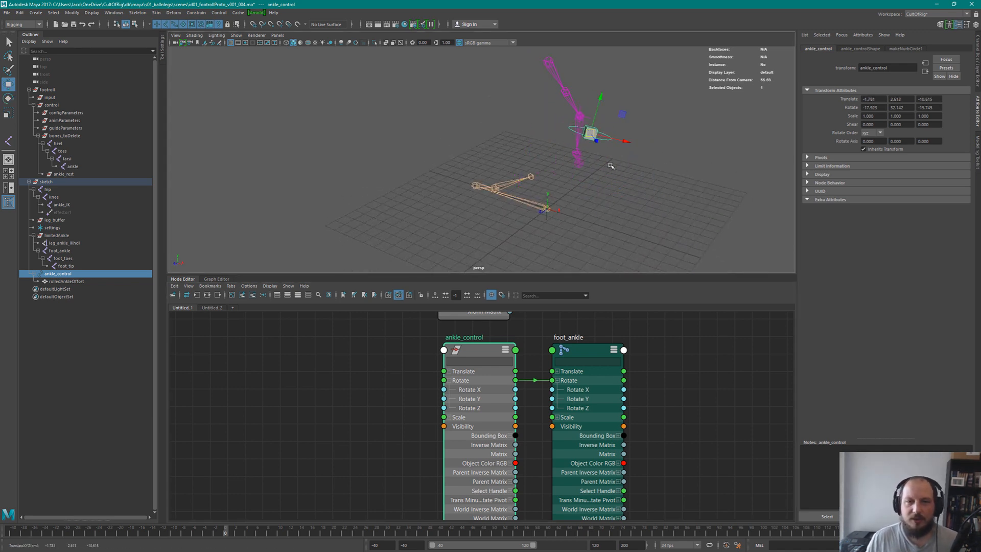
key("ctrl+z")
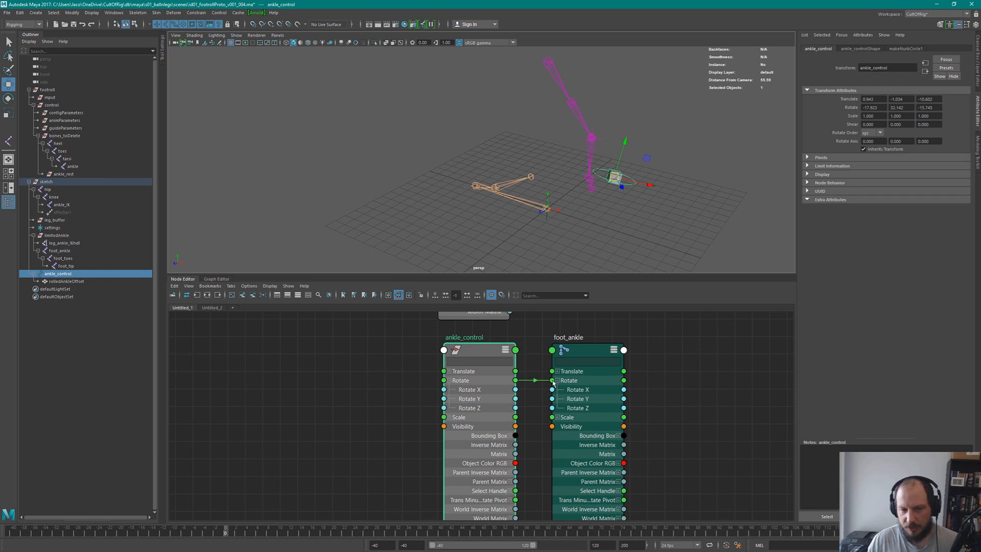
Collapse the Rotate attributes on both nodes and move ankle_control back within the leg's reach, to about 0.226, 5.696, 3.964
left_click(449, 381)
left_click(558, 381)
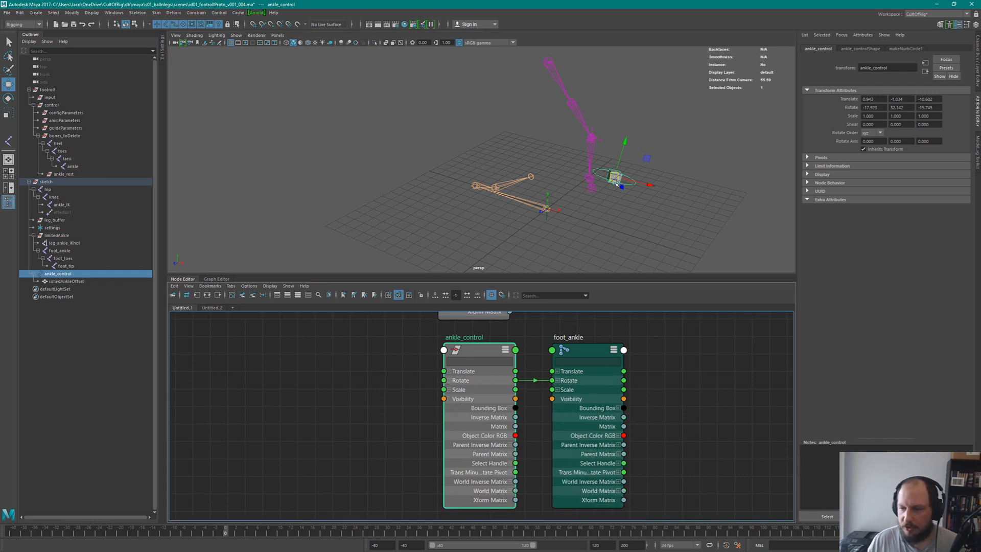
left_click_drag(627, 143, 581, 132, "alt")
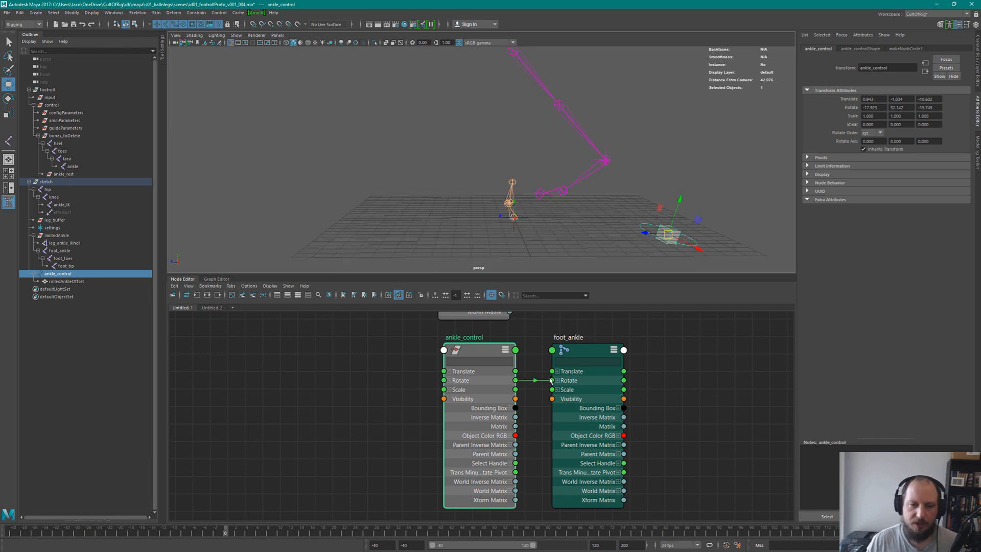
left_click_drag(669, 237, 569, 180)
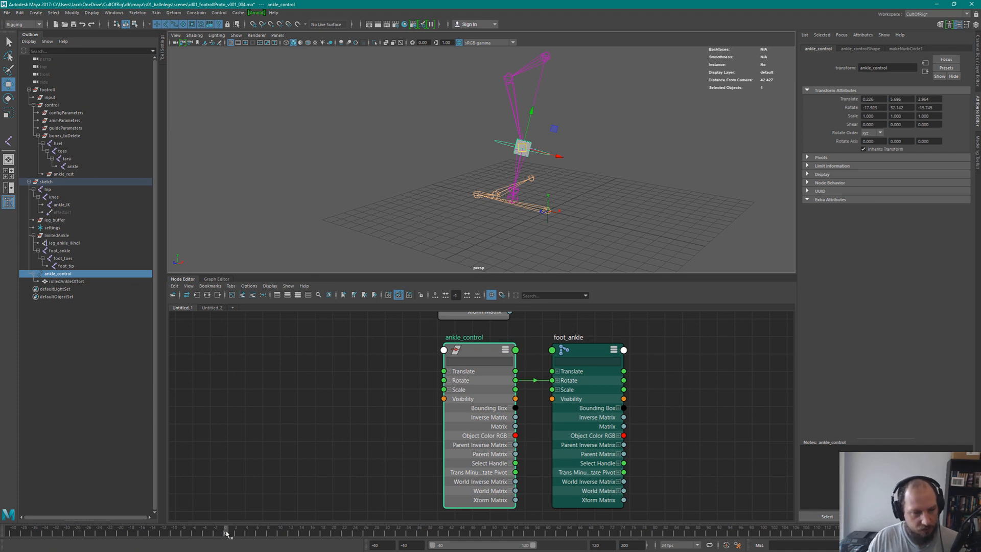
Scrub the timeline to frame 40 and rotate ankle_control to about -20.68, 32.704, -18.753 to test the rolled foot
left_click_drag(227, 533, 441, 530)
left_click_drag(595, 149, 517, 136, "alt")
left_click_drag(468, 104, 495, 97, "alt")
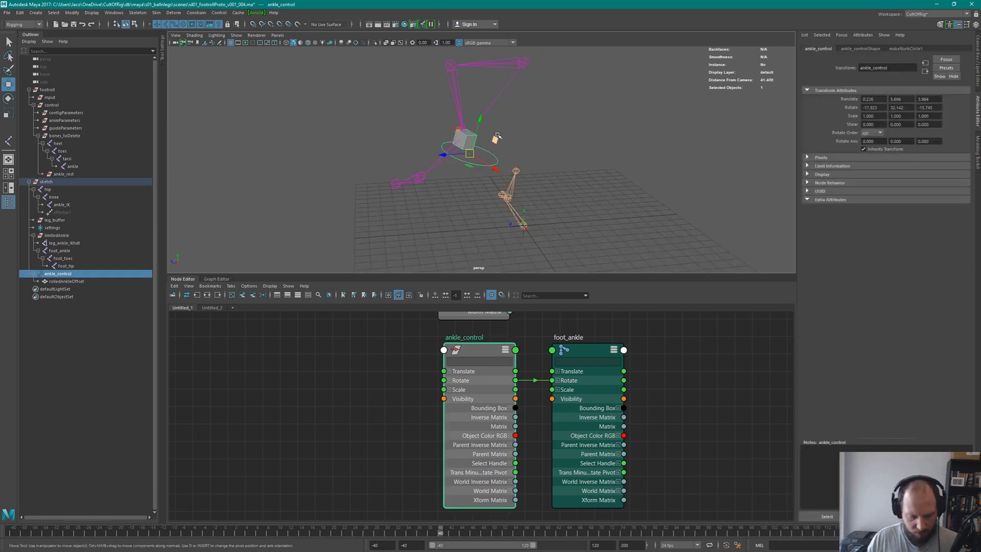
key("e")
left_click_drag(476, 145, 453, 137)
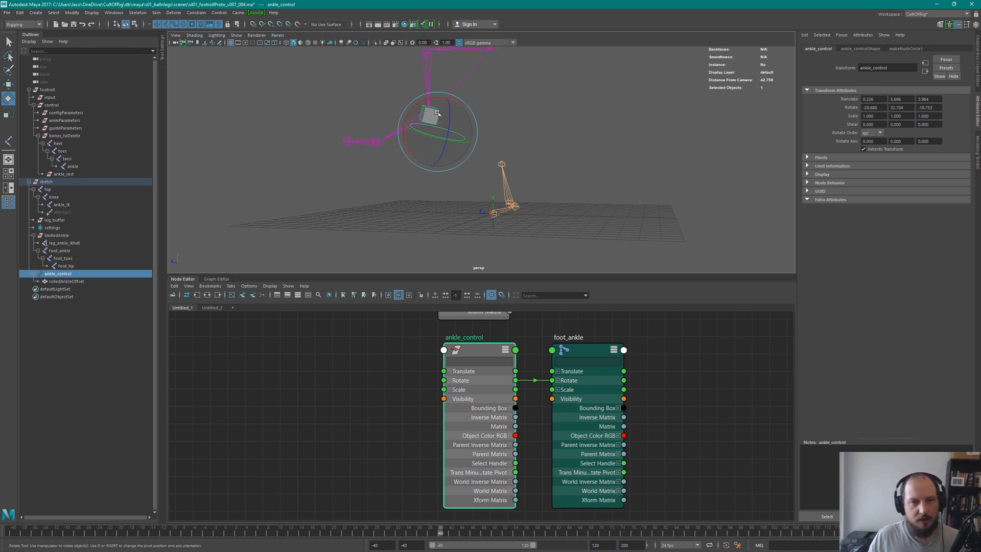
Zero ankle_control's Translate and Rotate channels
scroll(541, 366, "down", 4)
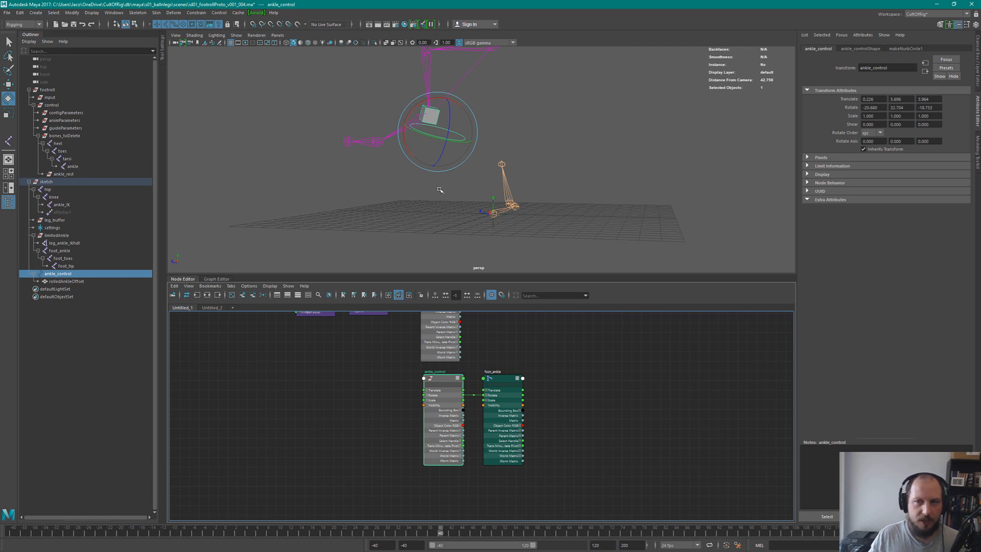
key("ctrl+a")
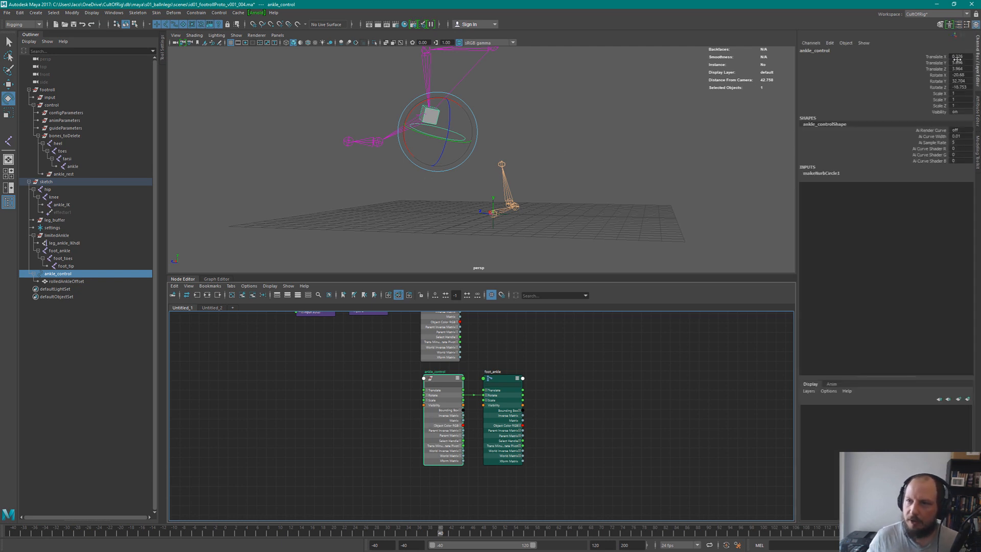
left_click_drag(960, 58, 963, 88)
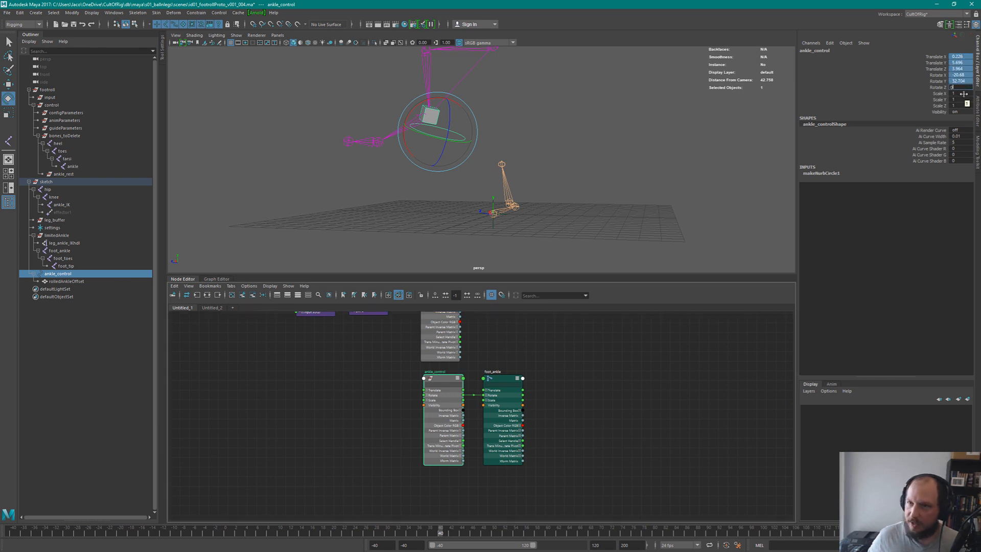
type("0")
key("Return")
Move ankle_control up and away from the origin, to about -0.126, 3.976, -1.945
mouse_move(566, 154)
left_mouse_down("alt")
mouse_move(587, 147)
mouse_move(578, 204)
mouse_move(576, 167)
left_mouse_up("alt")
key("w")
left_click_drag(511, 215, 539, 159)
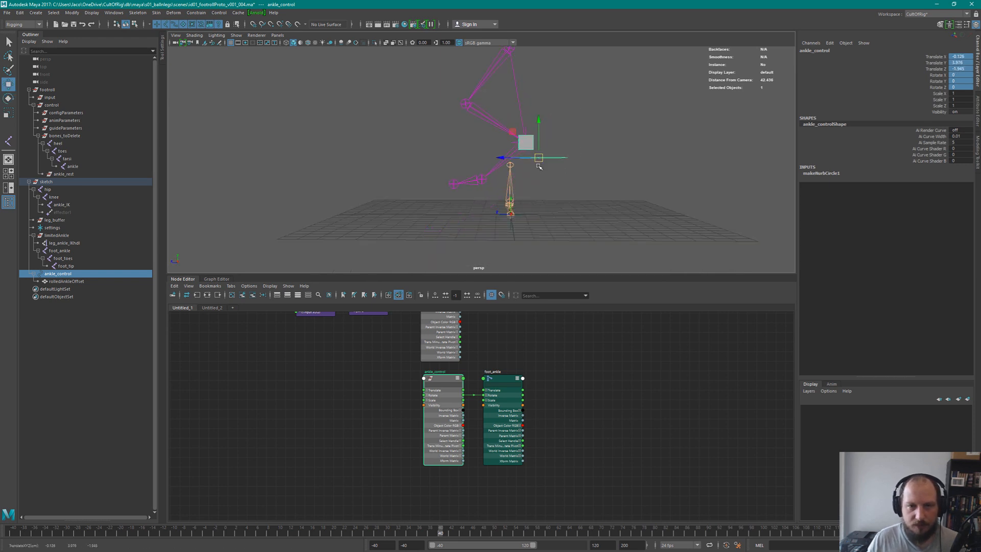
left_click_drag(548, 126, 581, 171, "alt")
right_click_drag(613, 170, 617, 225, "alt")
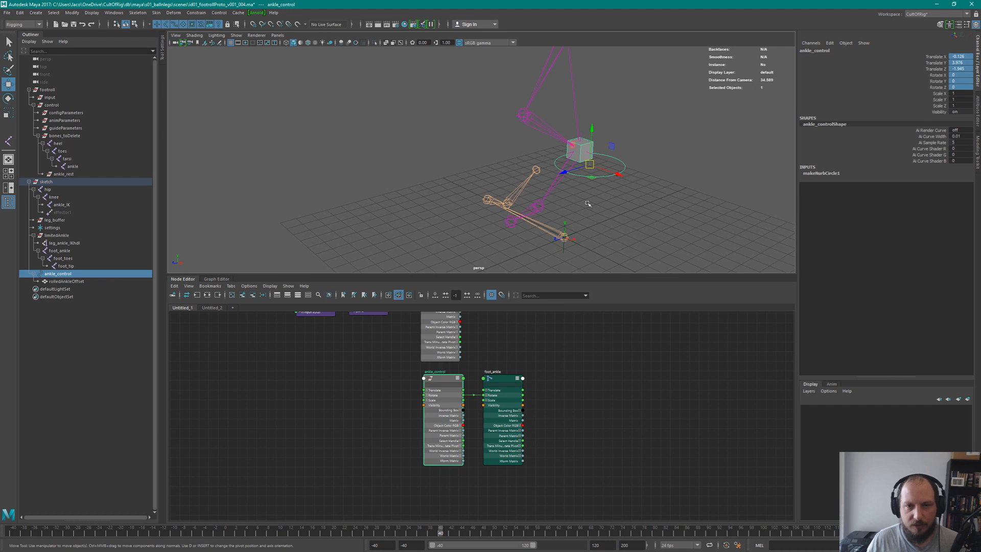
left_click_drag(642, 177, 610, 147, "alt")
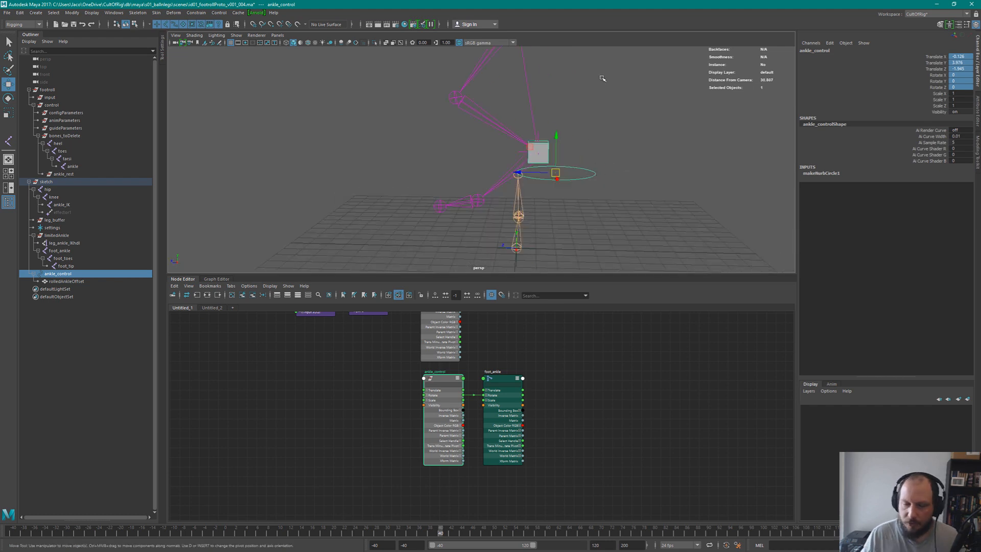
Scrub the timeline from frame 40 to frame 57 to test the foot roll with ankle_control raised
left_click(615, 159)
left_click(594, 174)
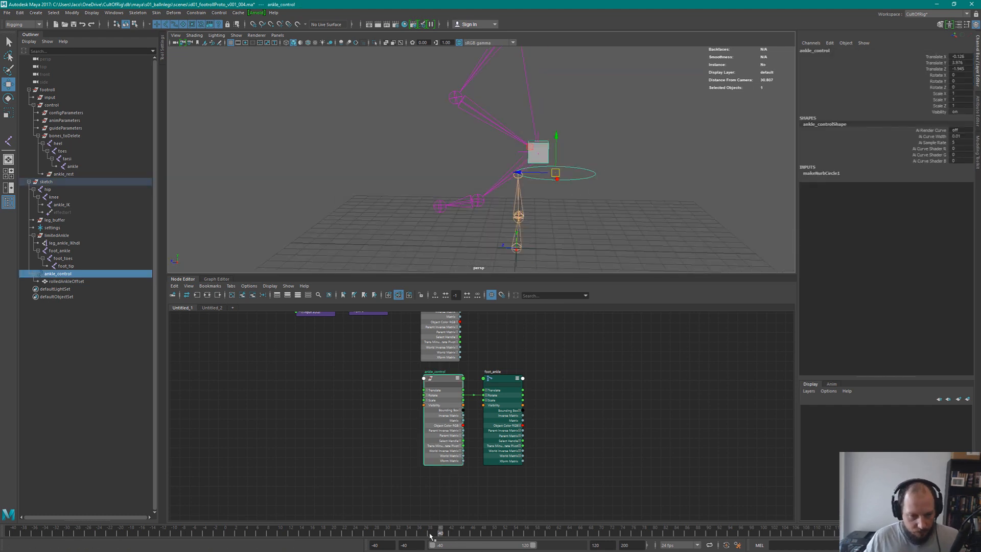
left_click_drag(430, 535, 532, 497)
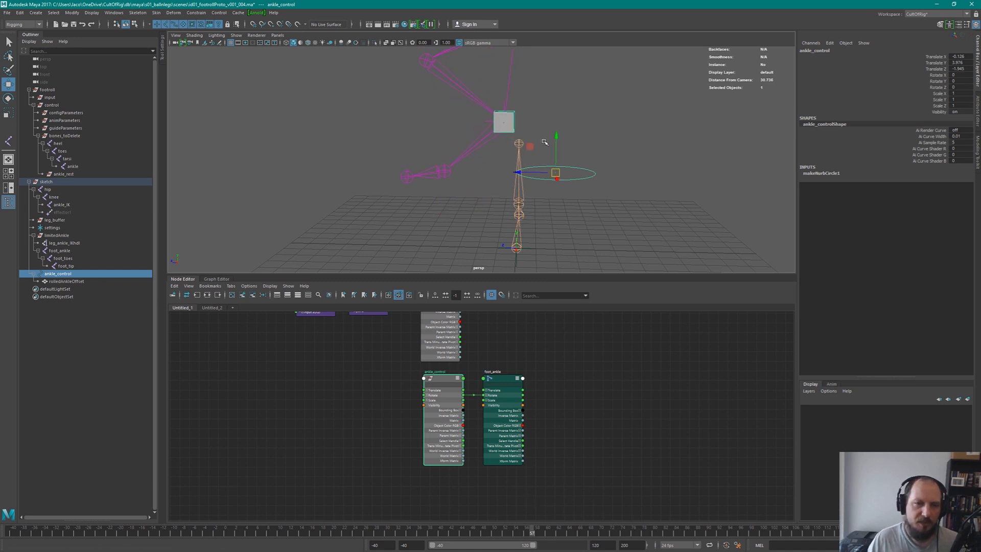
middle_click_drag(544, 142, 557, 188, "alt")
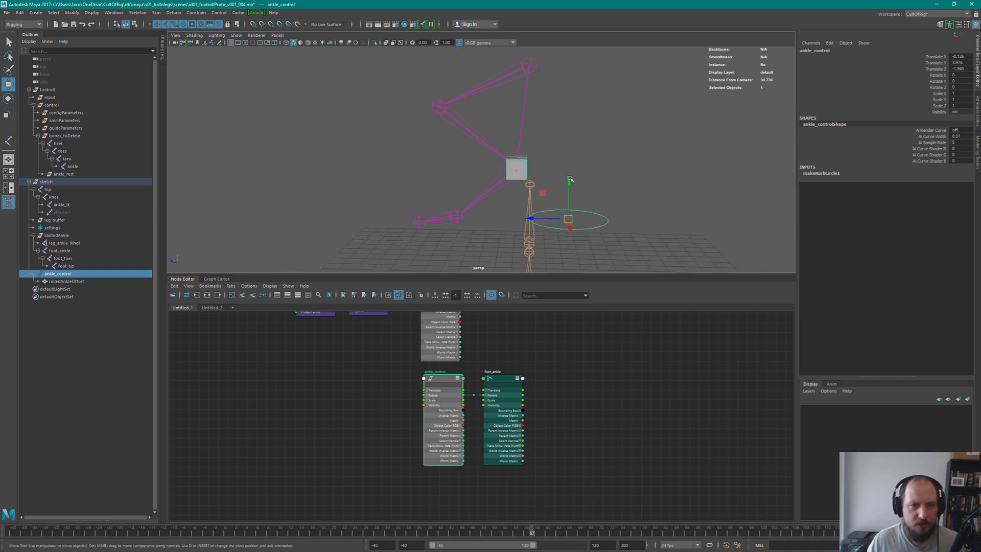
Select rolledAnkleOffset, limitedAnkle and foot_ankle in turn to inspect how the foot follows the rolled ankle
left_click(67, 281)
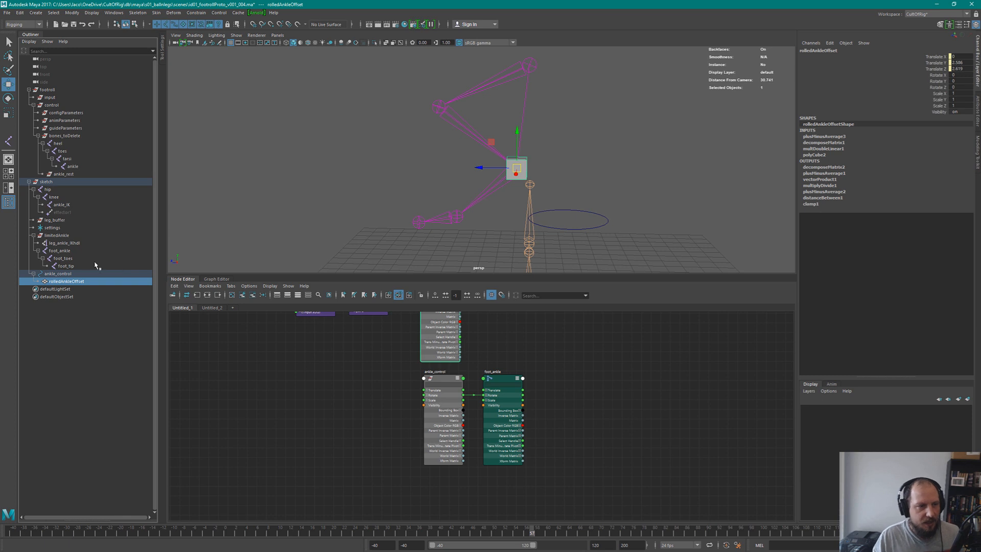
left_click(64, 251)
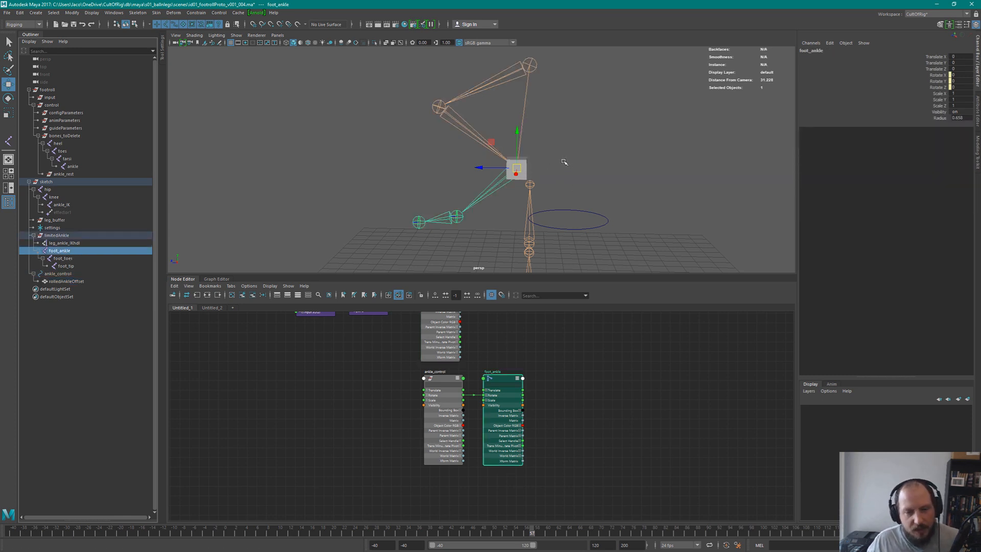
left_click(63, 236)
left_click(65, 251)
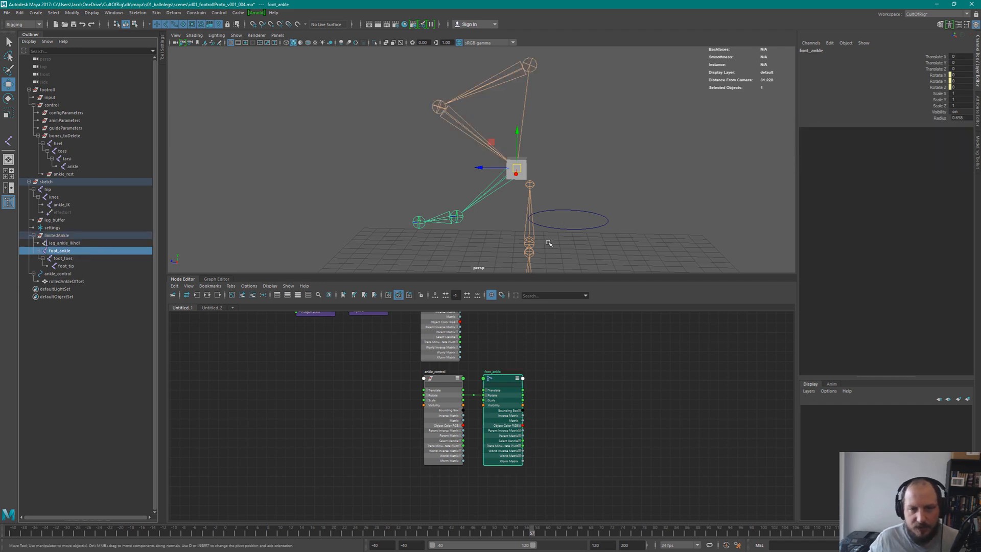
Rotate ankle_control about Z to about -42 degrees to test the foot joints with the roll applied
left_click(582, 224)
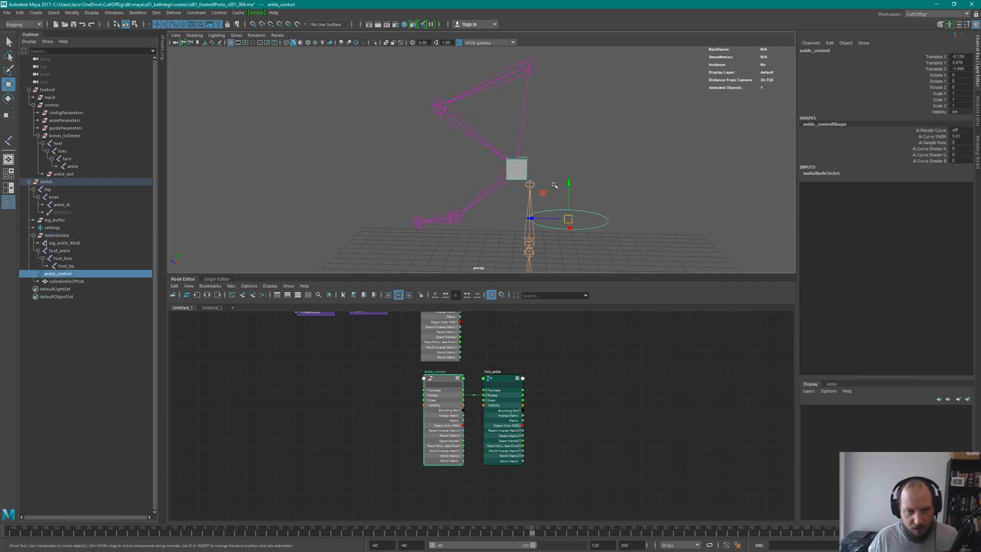
key("e")
left_click_drag(570, 207, 574, 219)
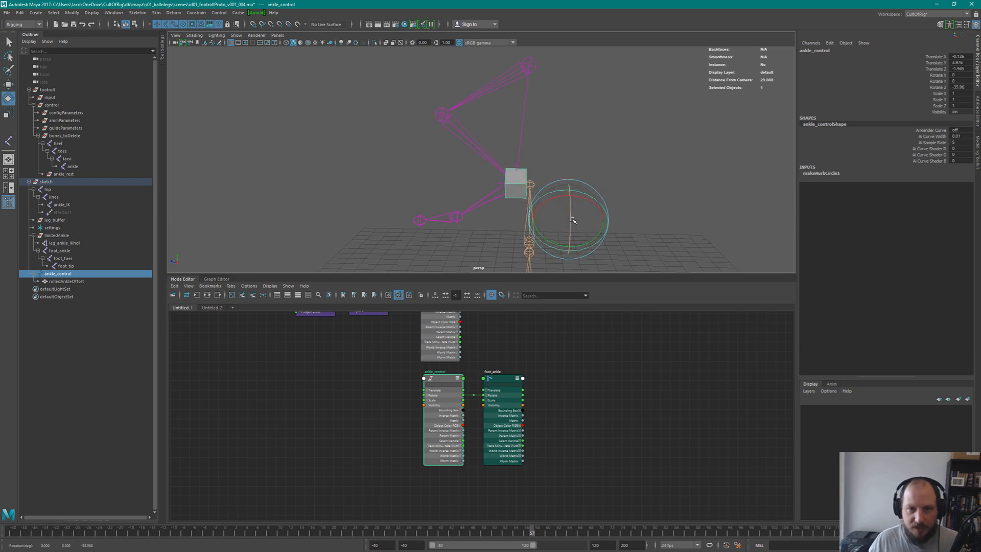
left_click_drag(503, 174, 629, 157, "alt")
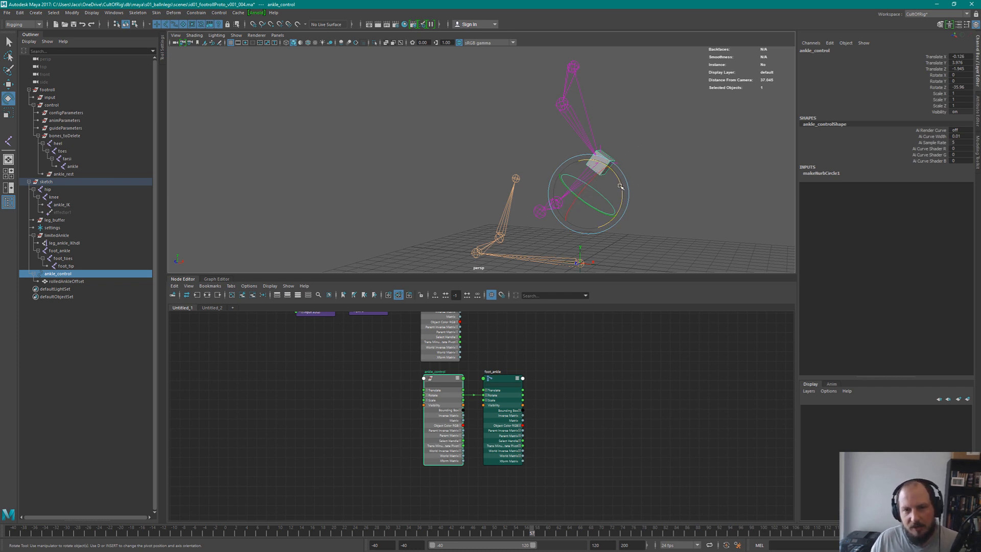
left_click_drag(620, 186, 618, 197)
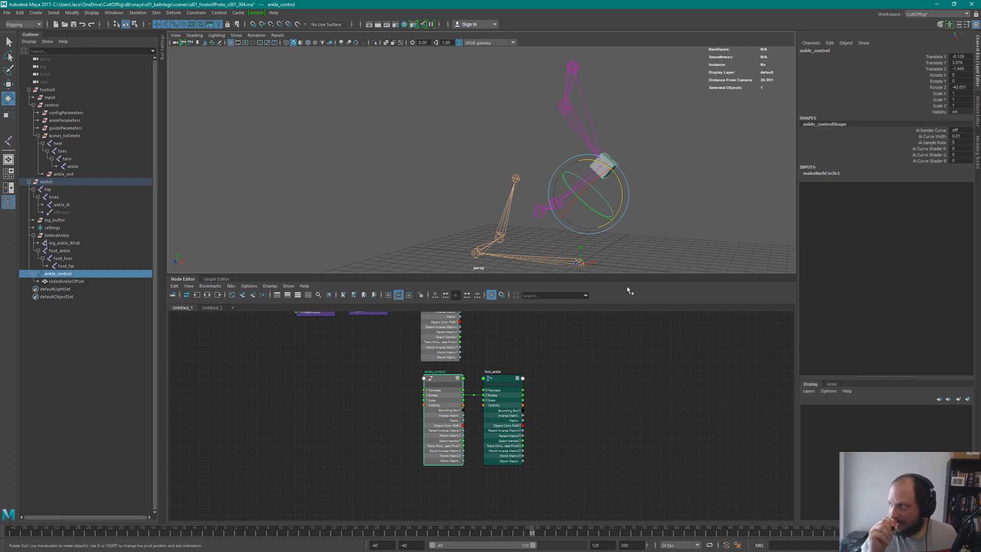
Rotate ankle_control's Z back to near zero, then to about -34 degrees, and examine the foot from several angles
left_click_drag(628, 171, 545, 168)
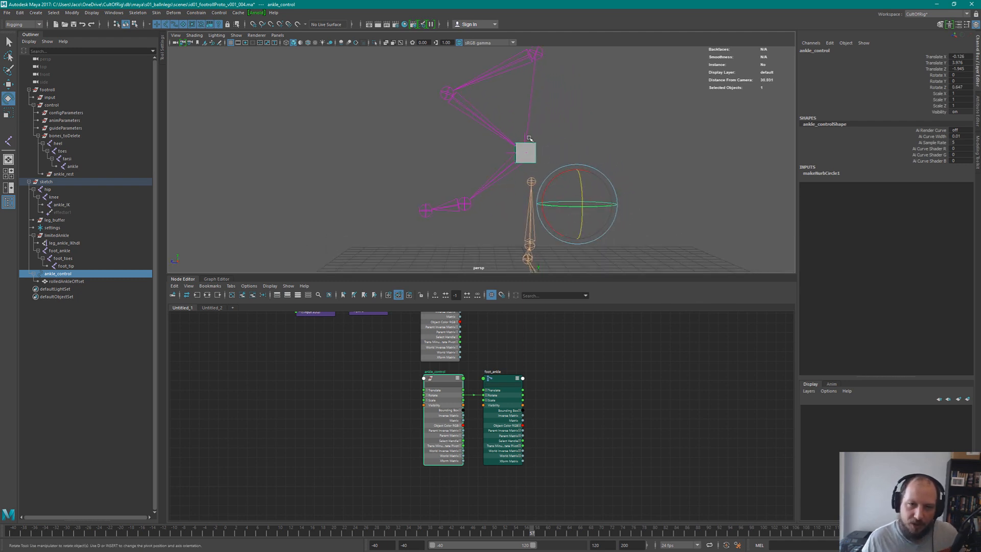
left_click_drag(583, 185, 584, 204)
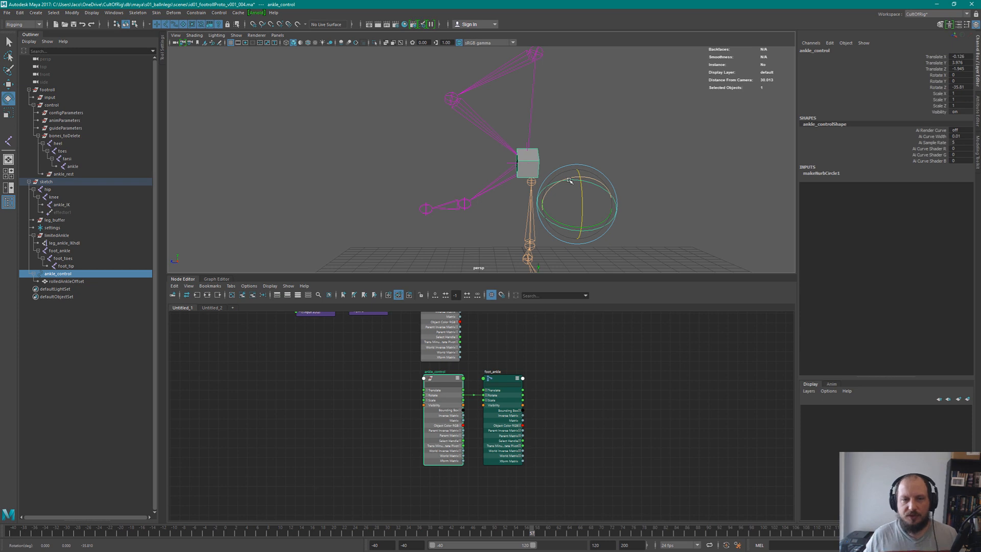
left_click_drag(567, 131, 618, 182, "alt")
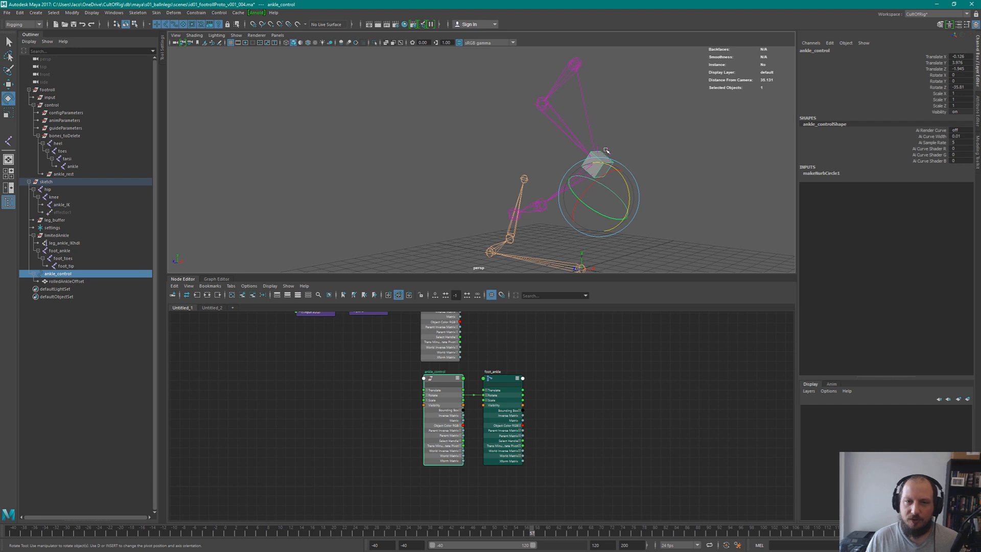
left_click_drag(614, 155, 600, 150, "alt")
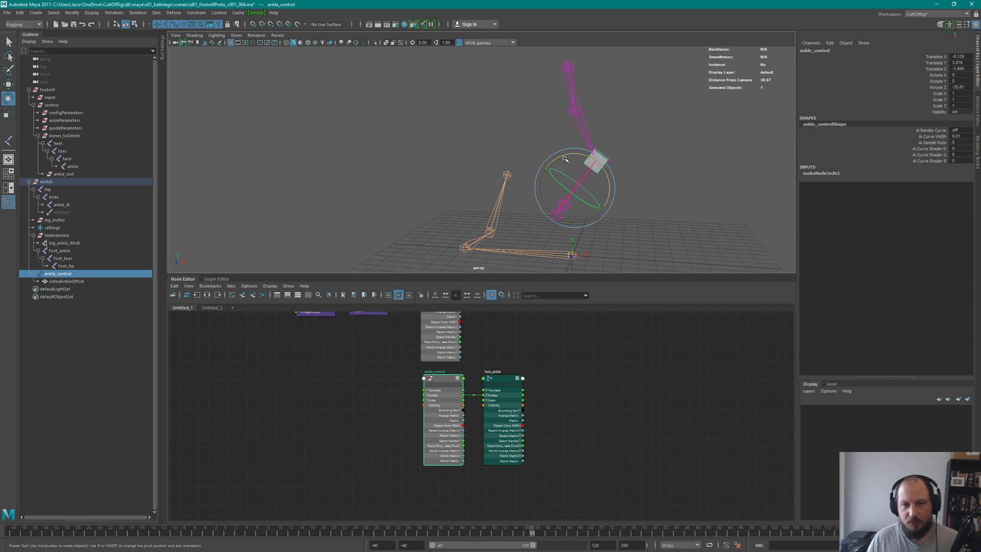
left_click_drag(566, 158, 517, 171, "alt")
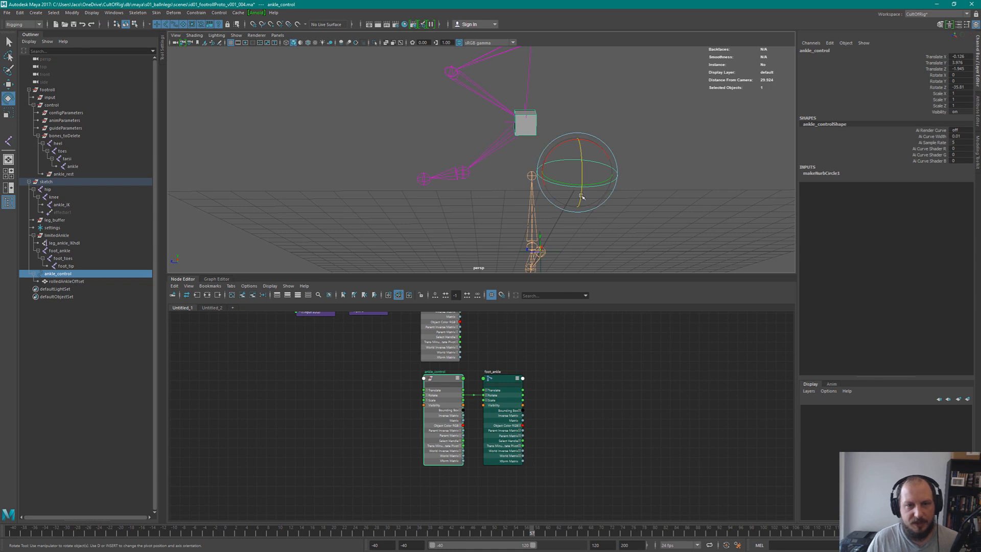
Rotate ankle_control on two axes, to about 43.3 in X and -22.4 in Z, to test a combined rotation
mouse_move(584, 153)
left_mouse_down()
mouse_move(582, 182)
mouse_move(582, 146)
left_mouse_up()
middle_click_drag(571, 128, 578, 204, "alt")
left_click_drag(557, 168, 593, 169, "alt")
mouse_move(571, 237)
left_mouse_down()
mouse_move(602, 210)
mouse_move(561, 246)
mouse_move(566, 238)
left_mouse_up()
middle_click_drag(596, 187, 600, 133, "alt")
mouse_move(589, 173)
left_mouse_down()
mouse_move(571, 195)
mouse_move(586, 169)
left_mouse_up()
middle_click_drag(596, 136, 588, 131, "alt")
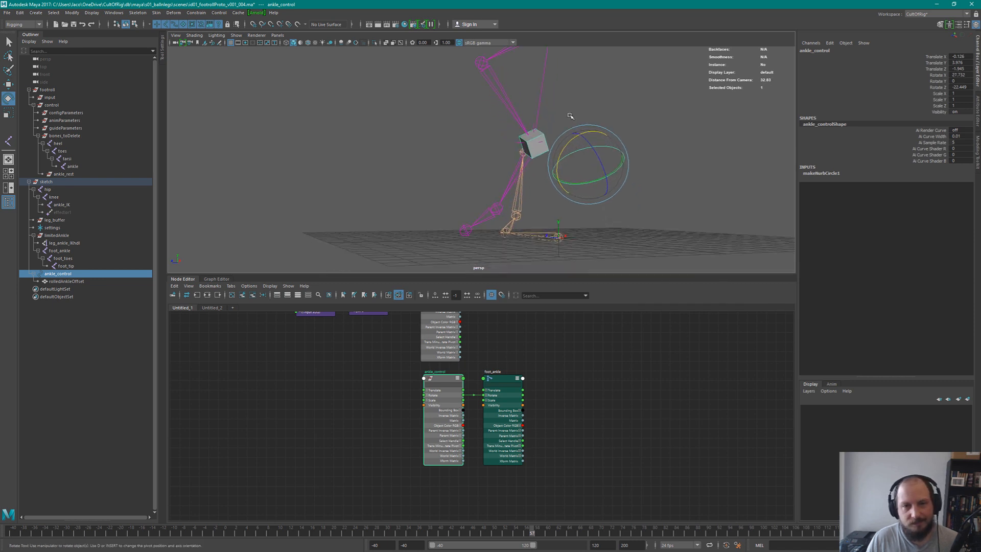
left_click_drag(564, 152, 558, 160)
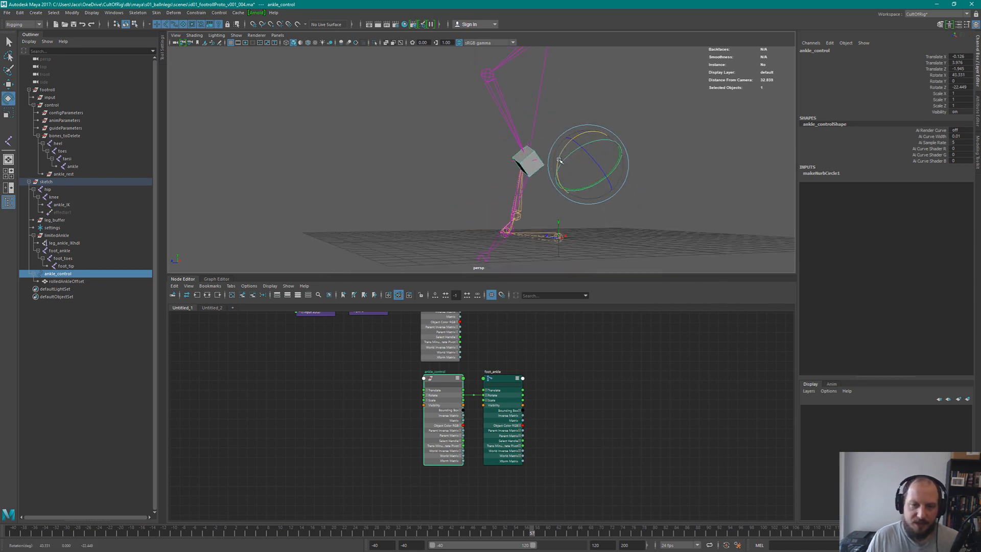
Examine the twisted foot from several angles and reduce ankle_control's Rotate X to about 16.8
left_click_drag(575, 113, 558, 127, "alt")
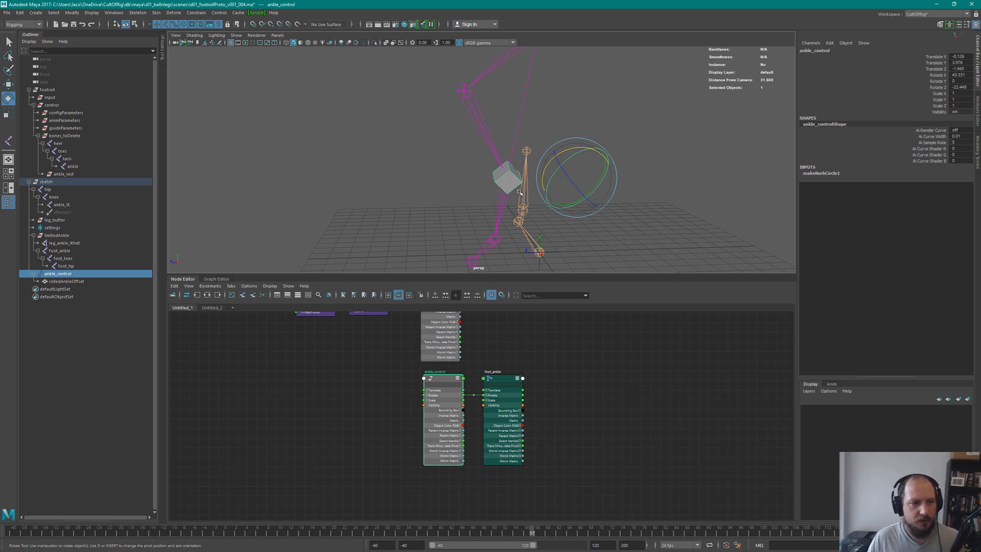
left_click_drag(561, 140, 629, 129, "alt")
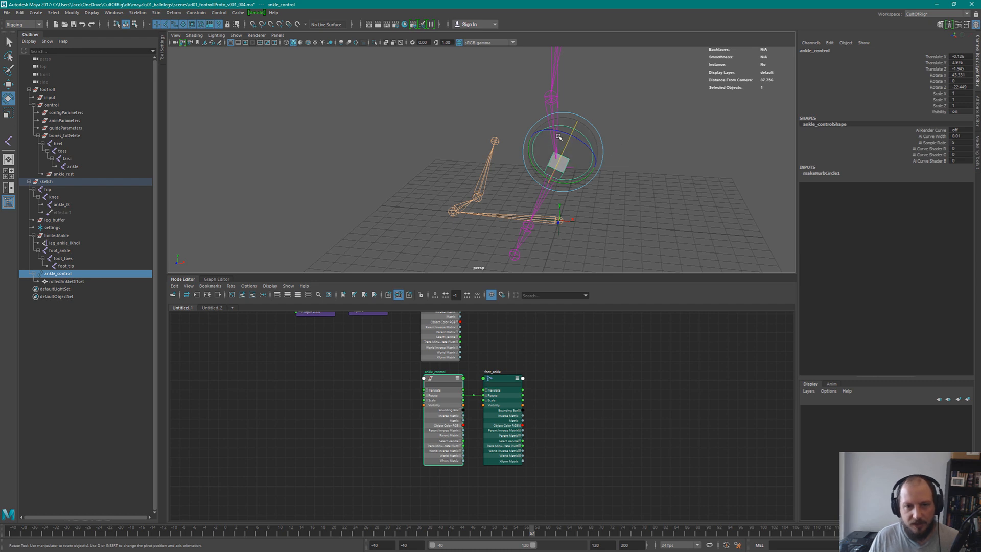
left_click_drag(569, 172, 566, 174, "alt")
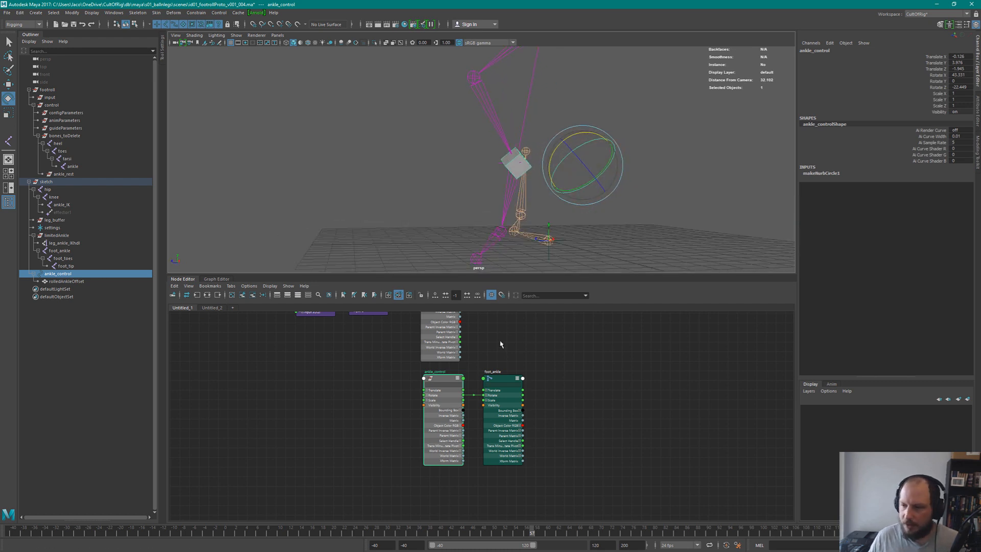
right_click_drag(535, 141, 521, 168, "alt")
left_click_drag(560, 134, 521, 139)
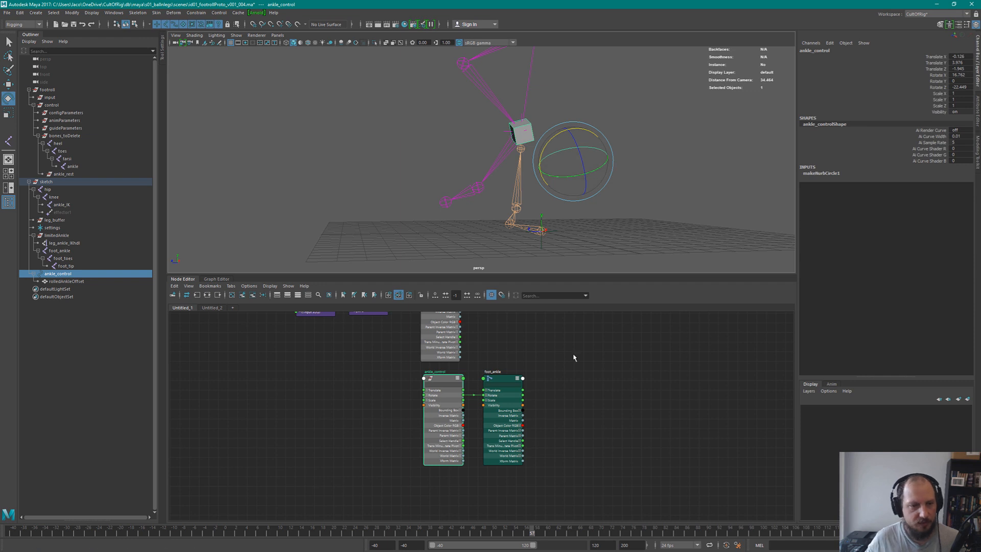
Reset ankle_control's Translate and Rotate channels to 0
left_click_drag(958, 57, 959, 87)
type("0")
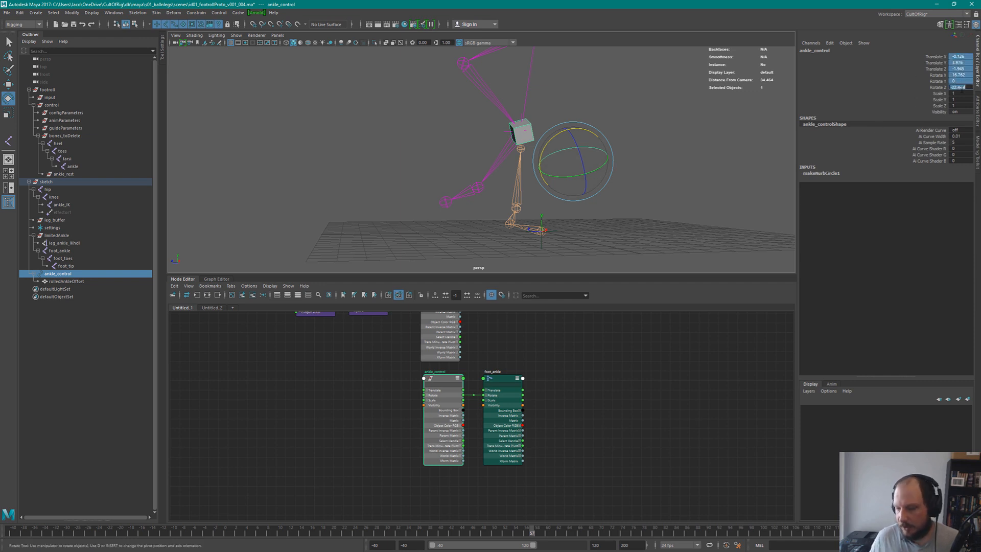
key("Return")
Return the timeline to frame 0 and raise ankle_control to about 2.474 in Translate Y
left_click_drag(442, 134, 556, 147, "alt")
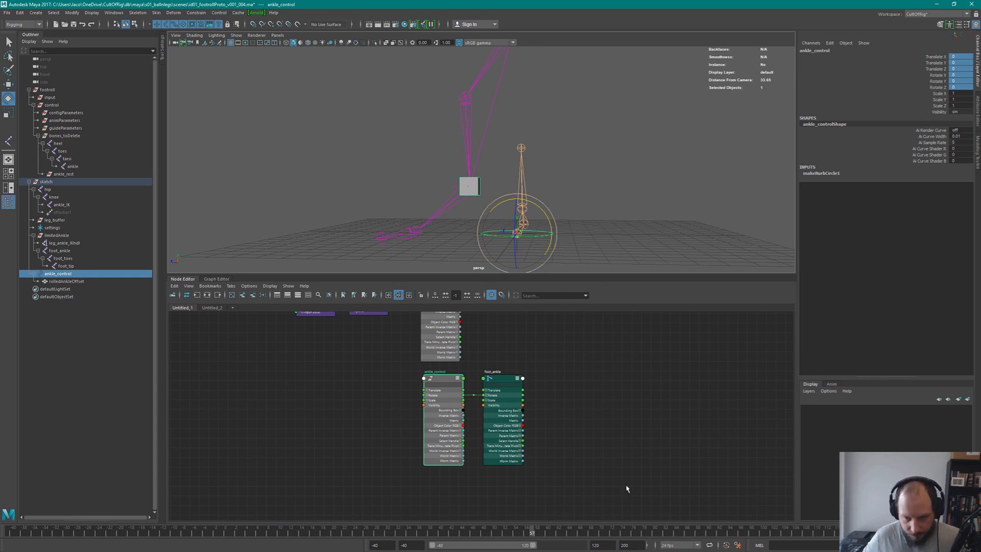
type("0")
key("Return")
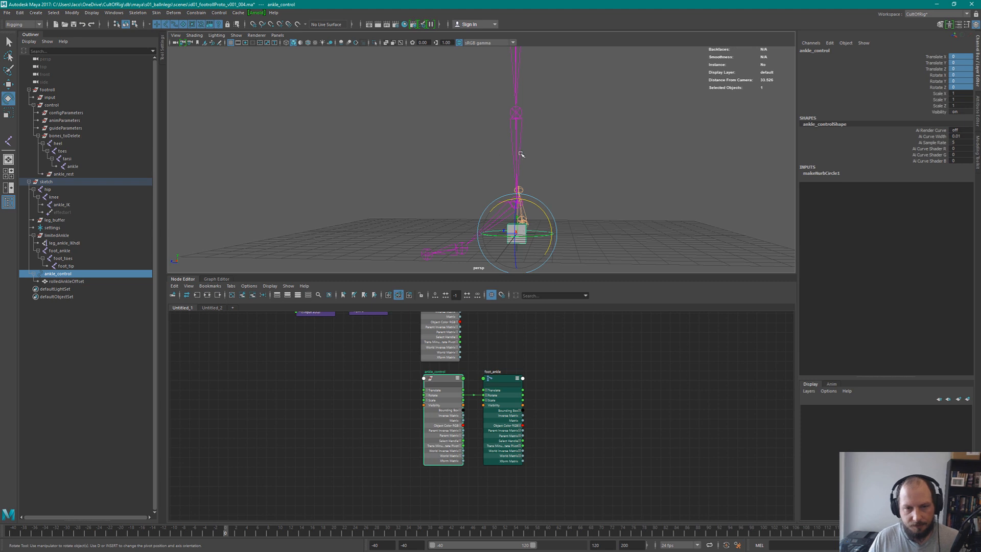
left_click_drag(546, 206, 564, 152, "alt")
key("w")
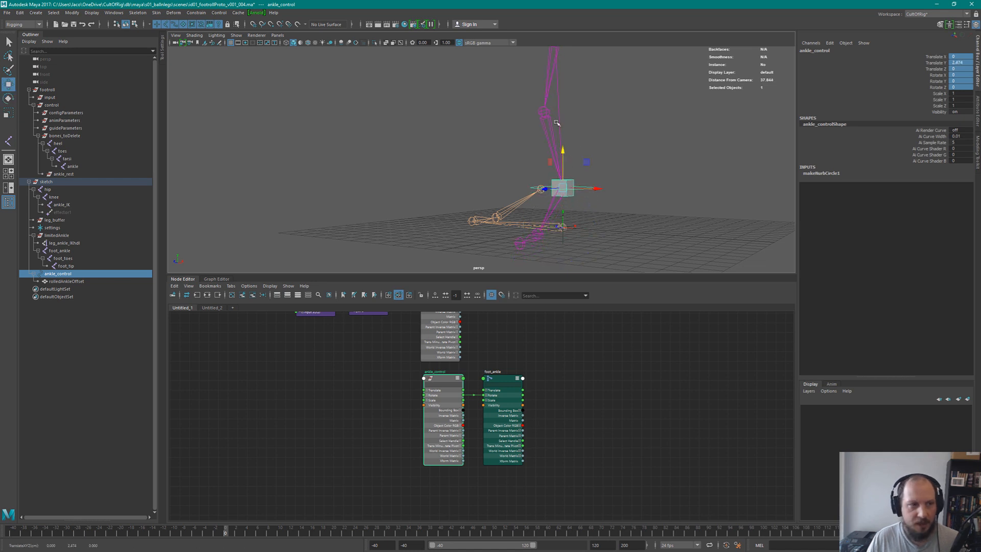
Hide the footroll group and reselect ankle_control
left_click(48, 90)
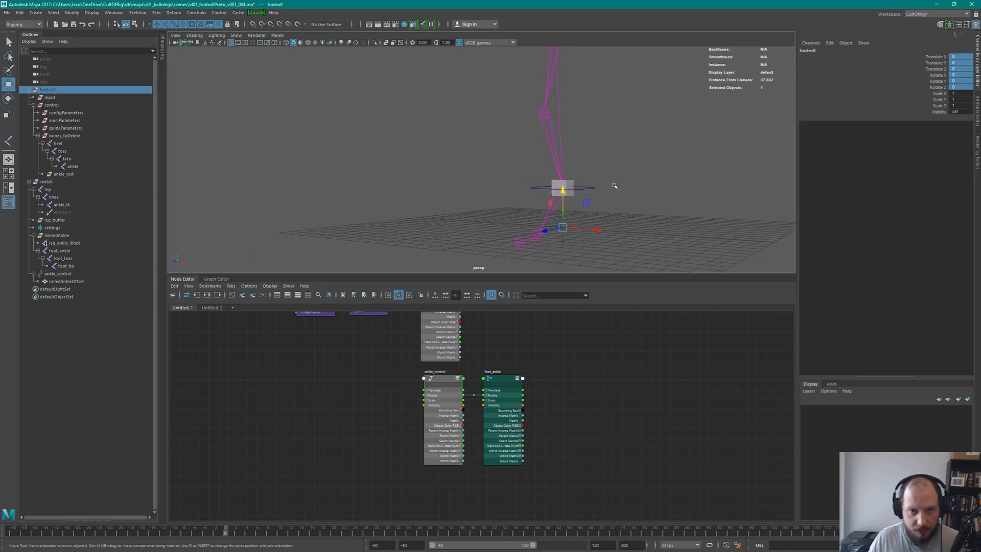
left_click_drag(615, 185, 576, 184, "alt")
left_click_drag(568, 148, 549, 170, "alt")
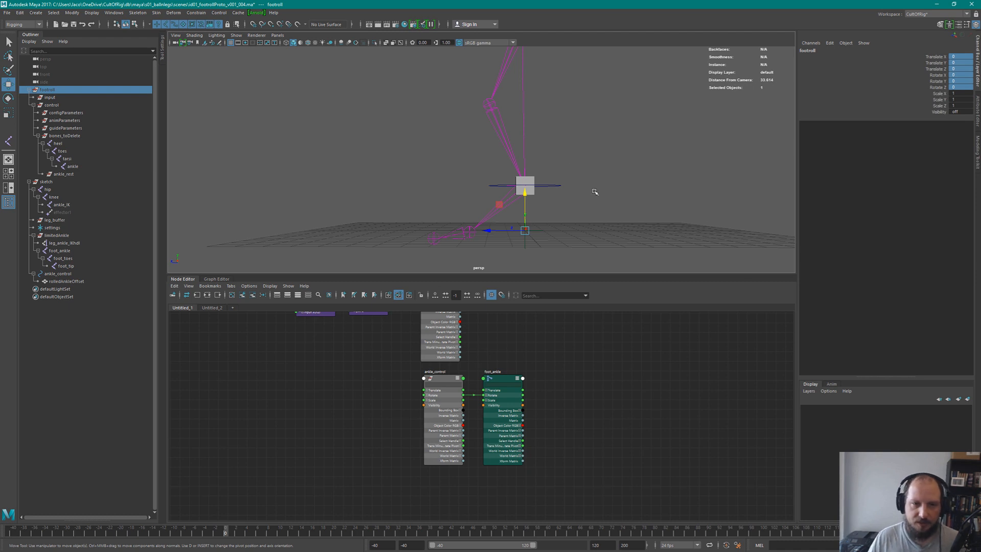
left_click(559, 186)
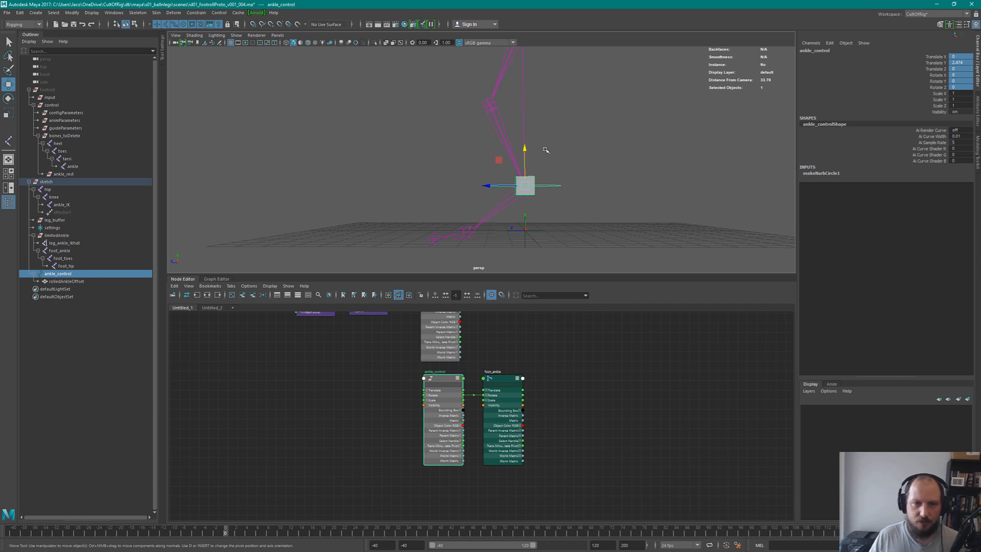
left_click(525, 181)
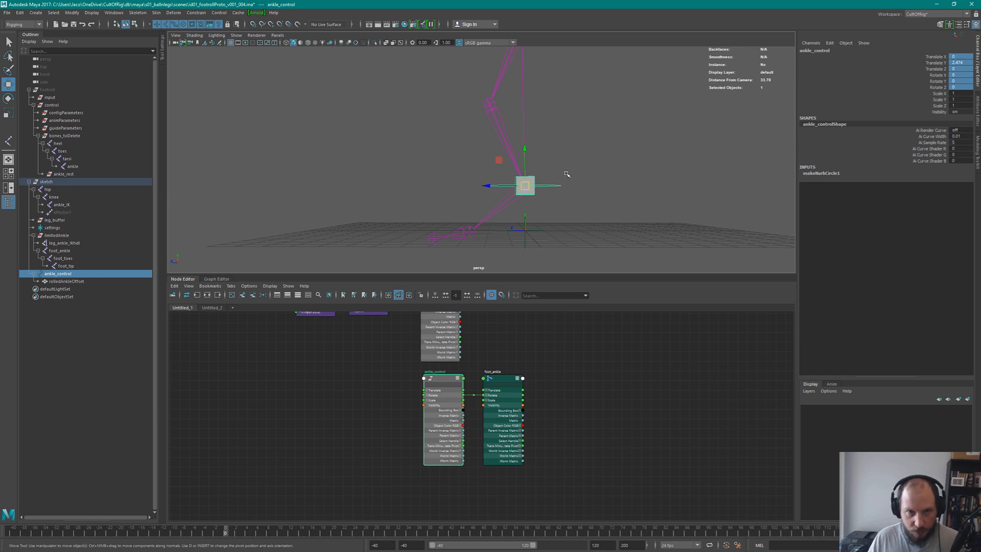
Try to select only the ankle circle's control vertices in component mode, and reselect ankle_control
left_click_drag(566, 175, 590, 182, "alt")
key("F8")
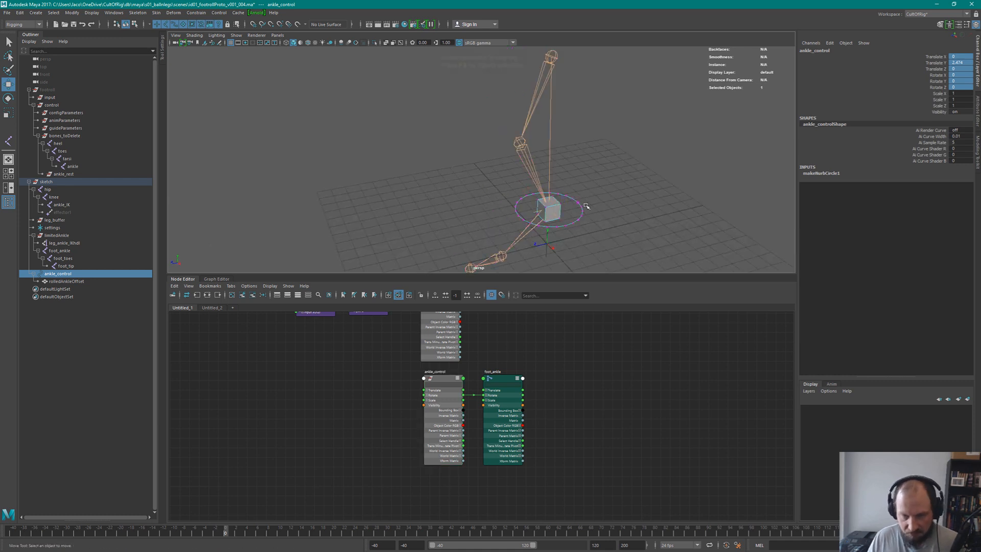
left_click_drag(481, 175, 588, 244)
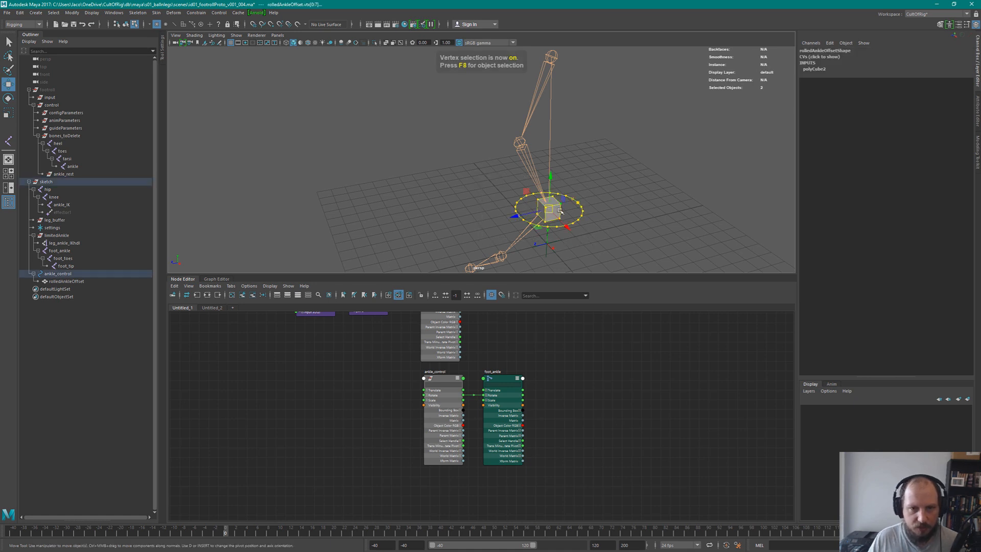
left_click(54, 275)
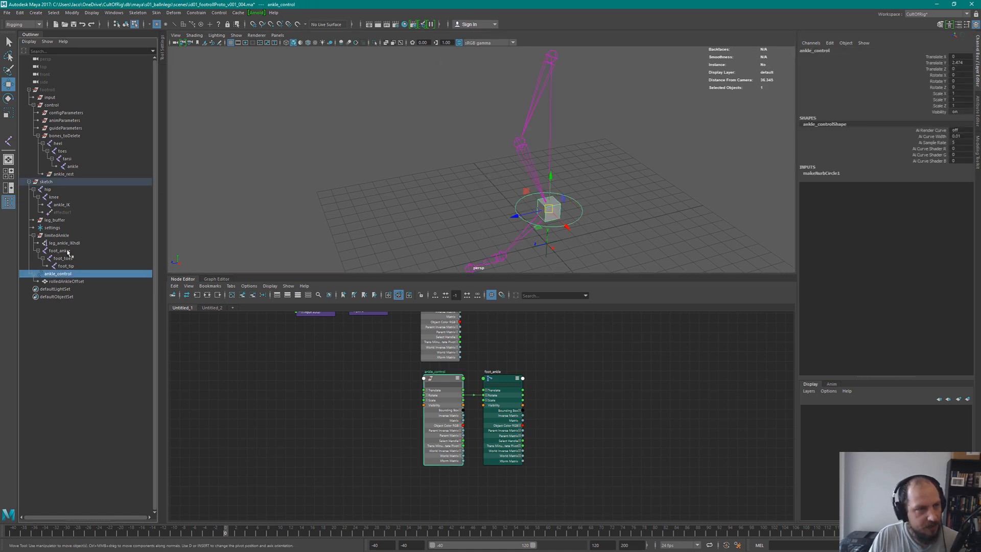
Show shape nodes in the Outliner and select ankle_controlShape
left_click(29, 41)
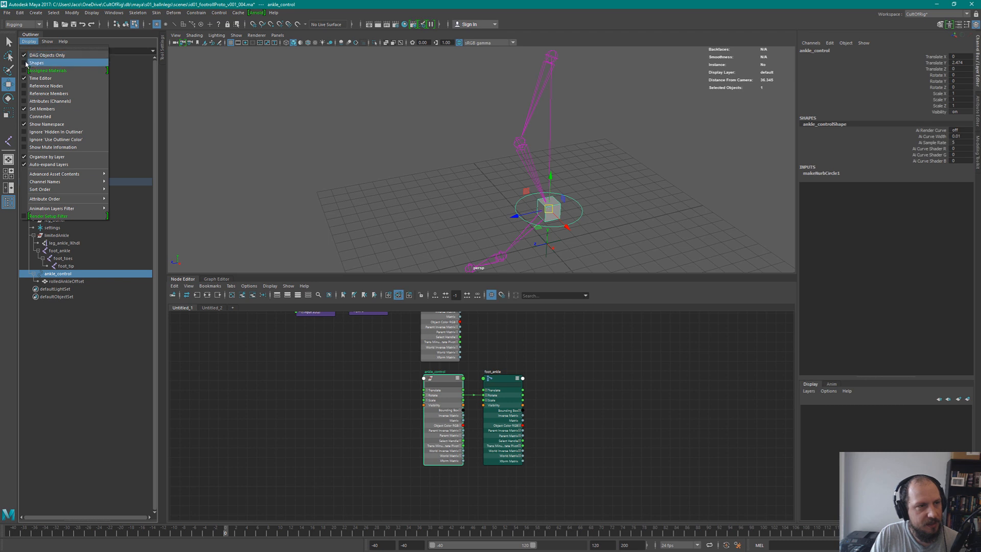
left_click(26, 63)
left_click(72, 285)
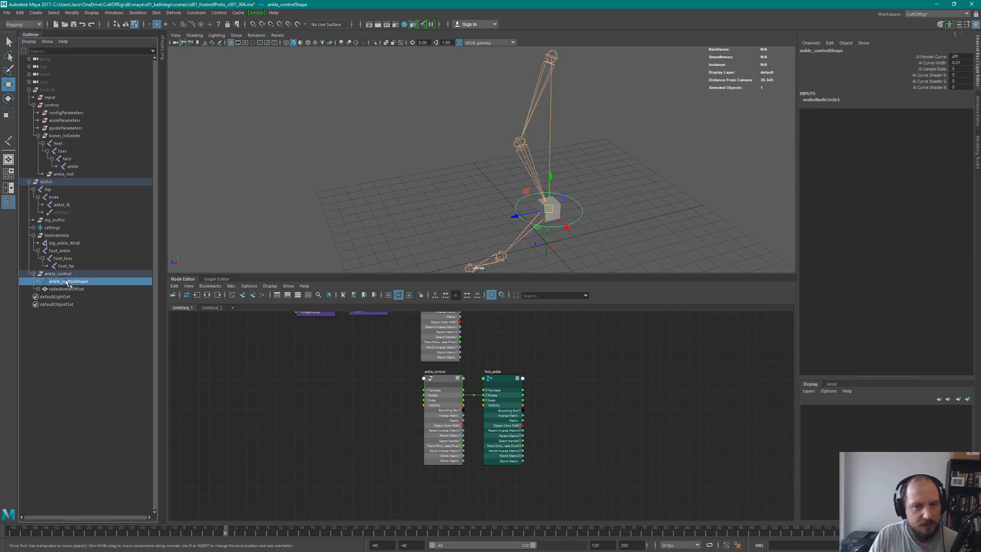
Try to box-select the ankle circle's vertices without the offset cube, toggling between object and component selection
key("F8")
left_click_drag(455, 140, 632, 260)
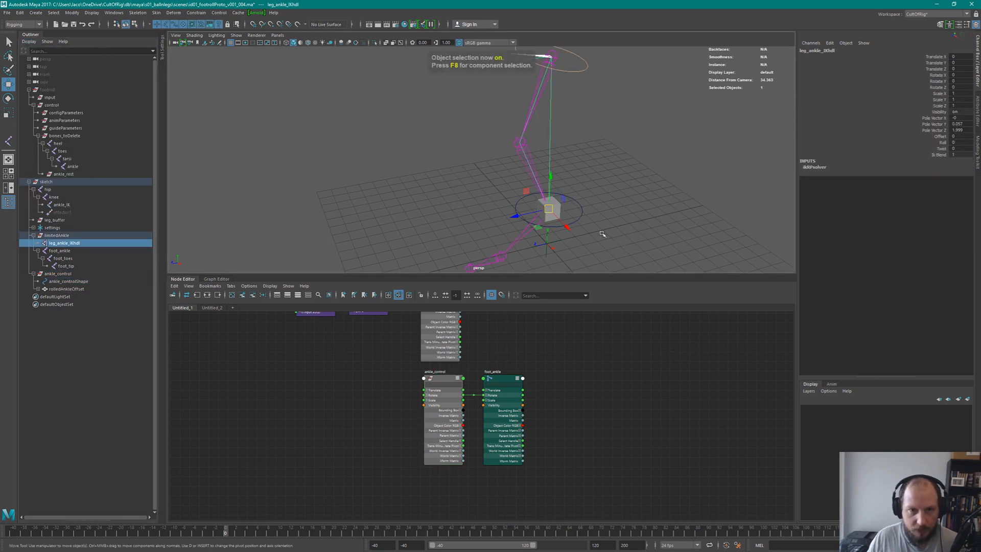
left_click(582, 209)
key("F8")
left_click_drag(499, 173, 595, 261)
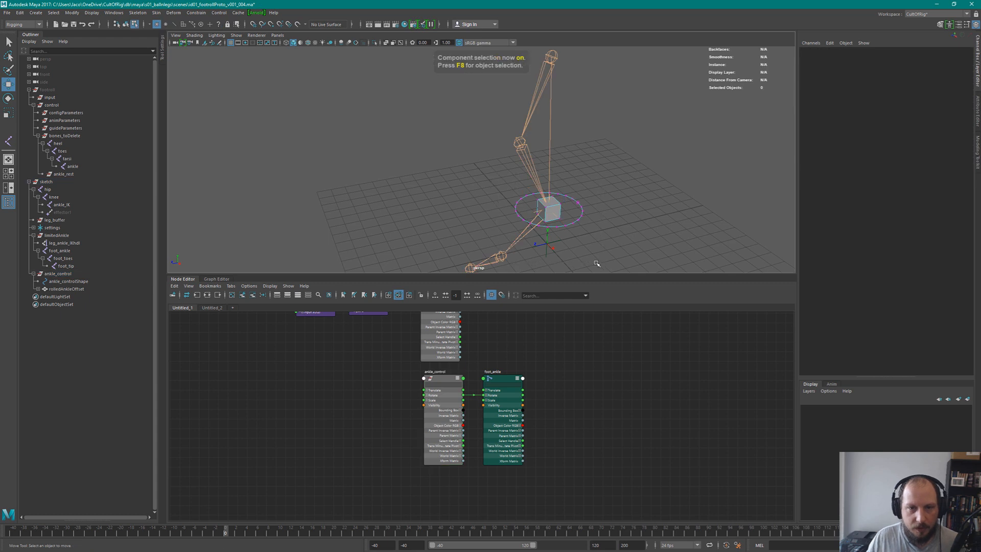
Expand rolledAnkleOffset in the Outliner and hide it so its cube cannot be picked
left_click(76, 290)
left_click(38, 288)
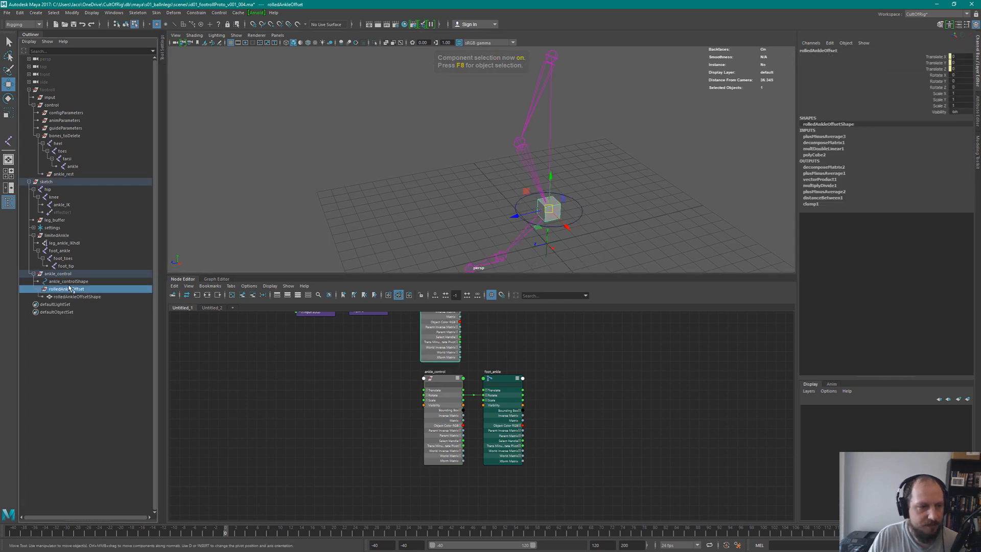
left_click(69, 281)
left_click(72, 289)
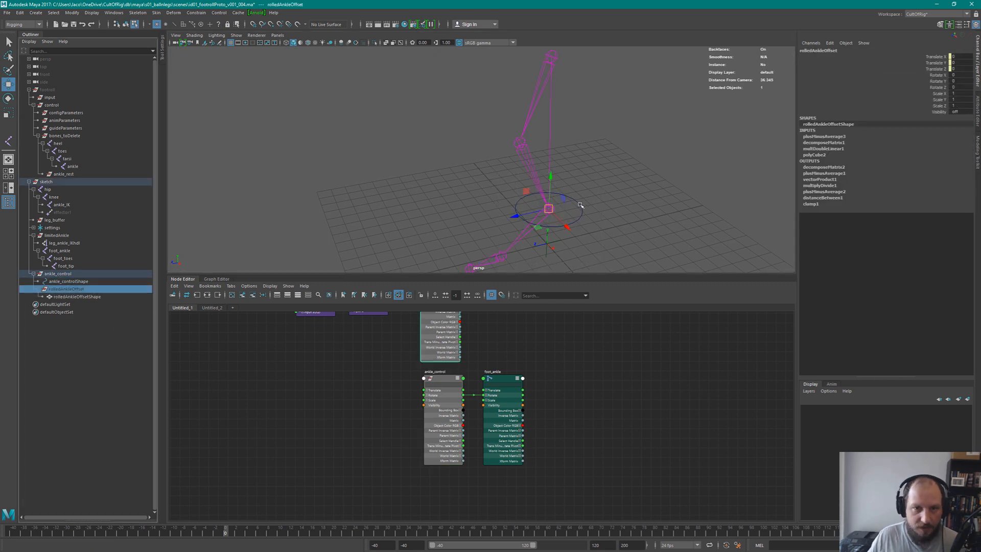
key("ctrl+h")
Select all of ankle_controlShape's control vertices and move them straight down to the ground grid
left_click_drag(469, 160, 639, 264)
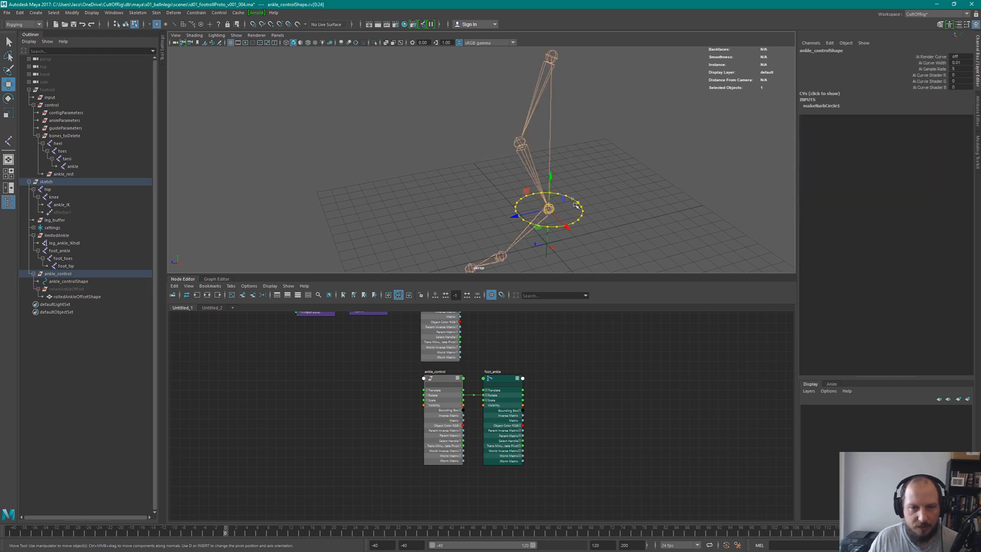
left_click_drag(573, 203, 561, 168, "alt")
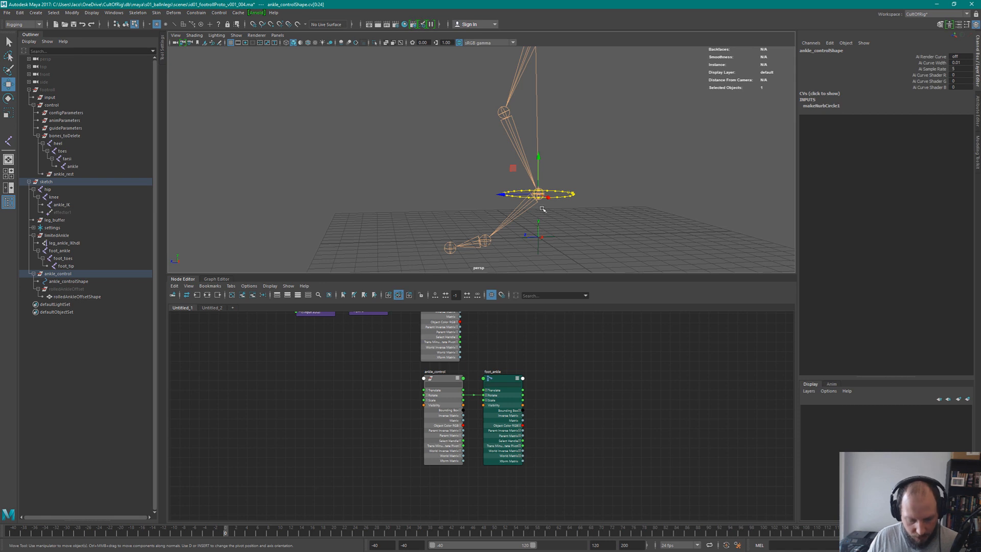
left_click_drag(538, 173, 541, 234)
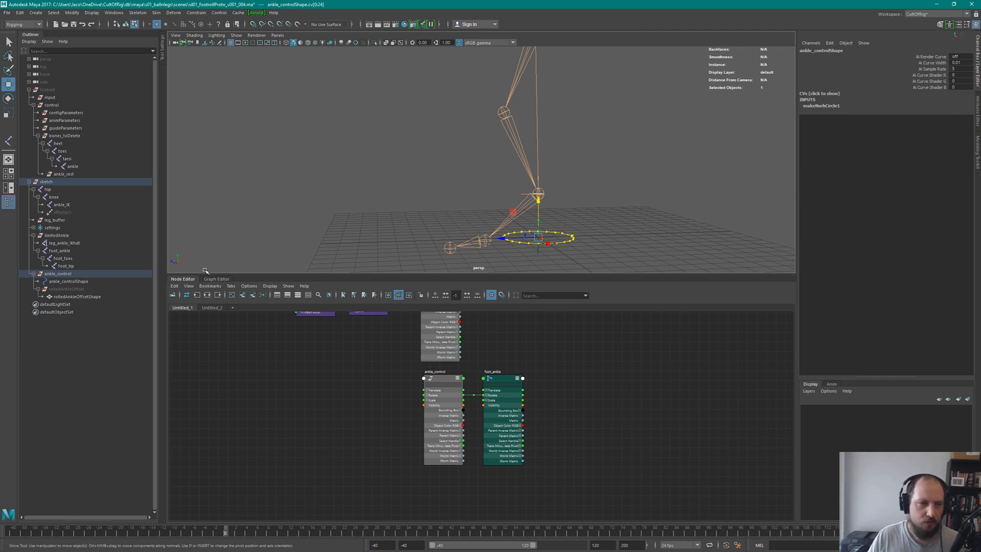
Unhide the rolledAnkleOffset transform under ankle_control
left_click(77, 289)
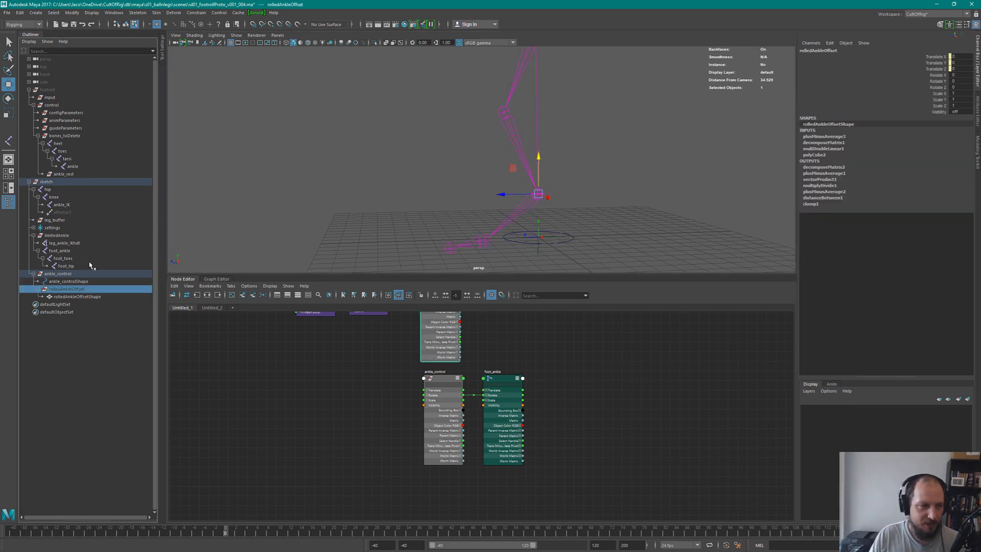
left_click(75, 274)
left_click(80, 291)
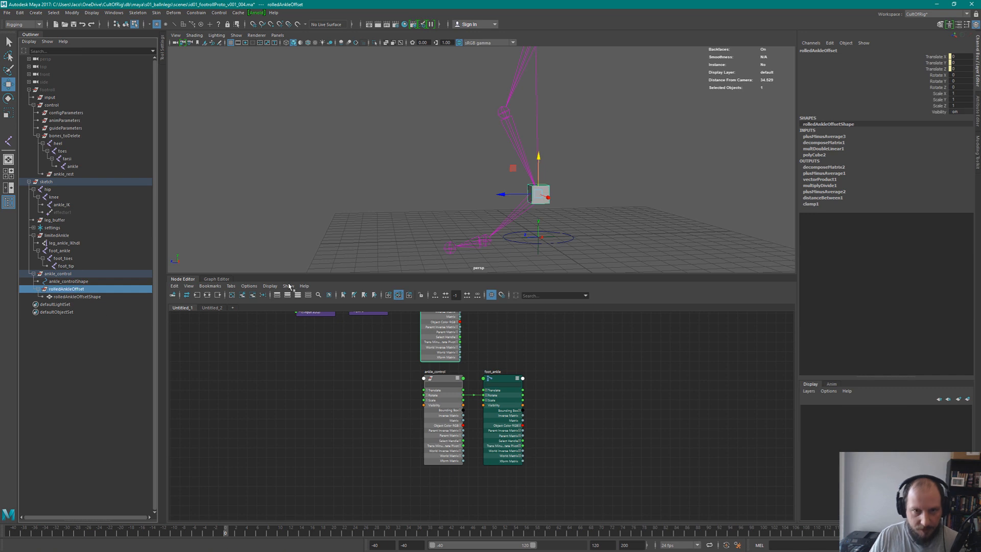
left_click(616, 171)
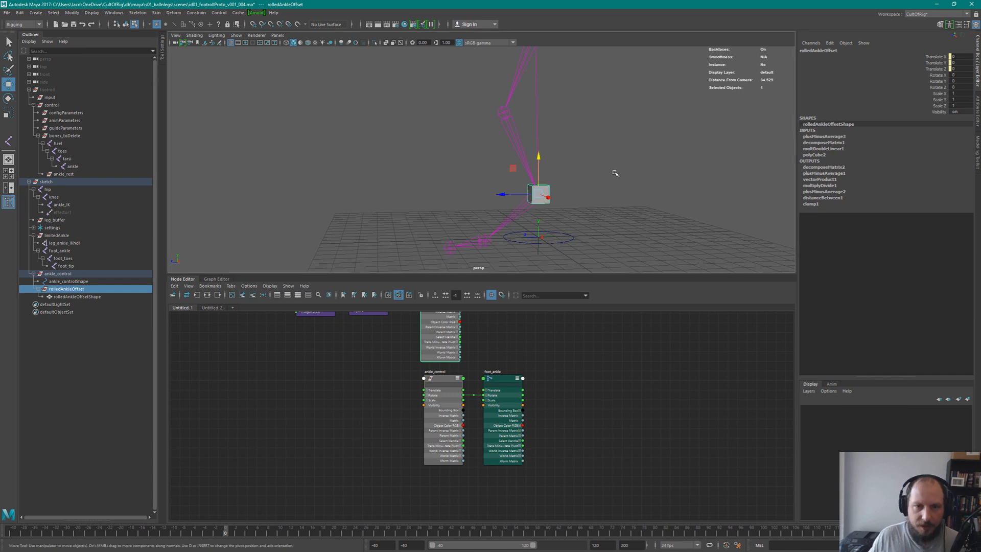
Hide only rolledAnkleOffsetShape, keeping its transform visible and shape nodes listed in the Outliner
left_click(71, 297)
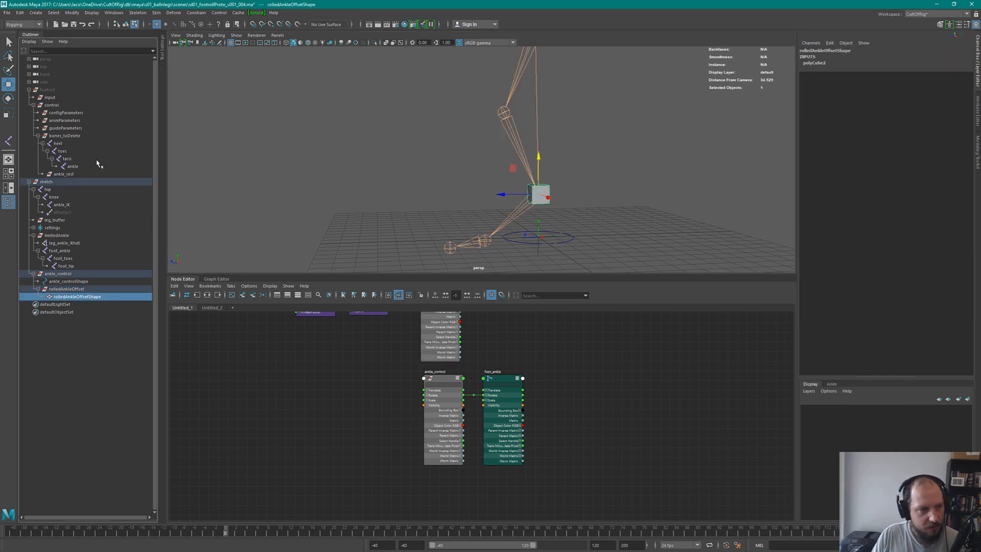
left_click(29, 42)
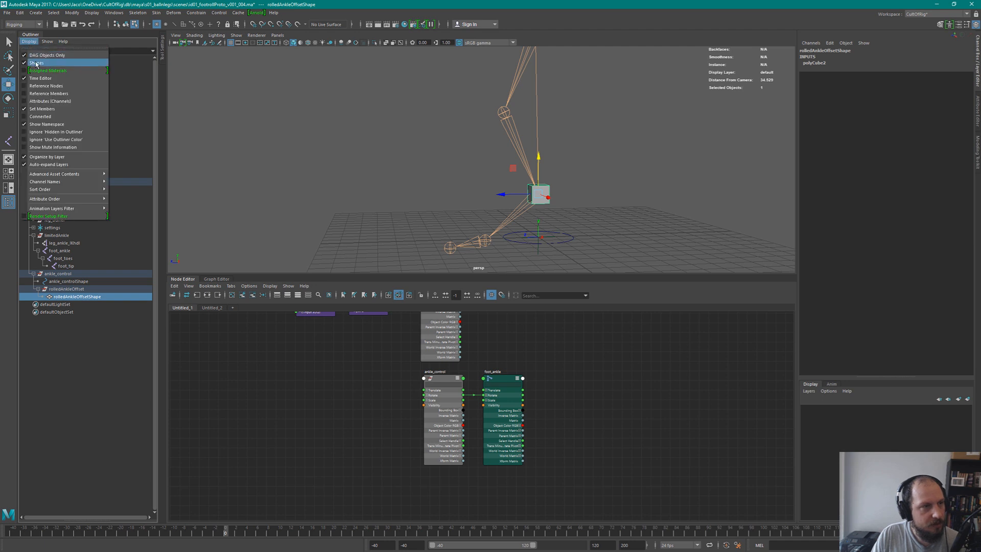
left_click(24, 63)
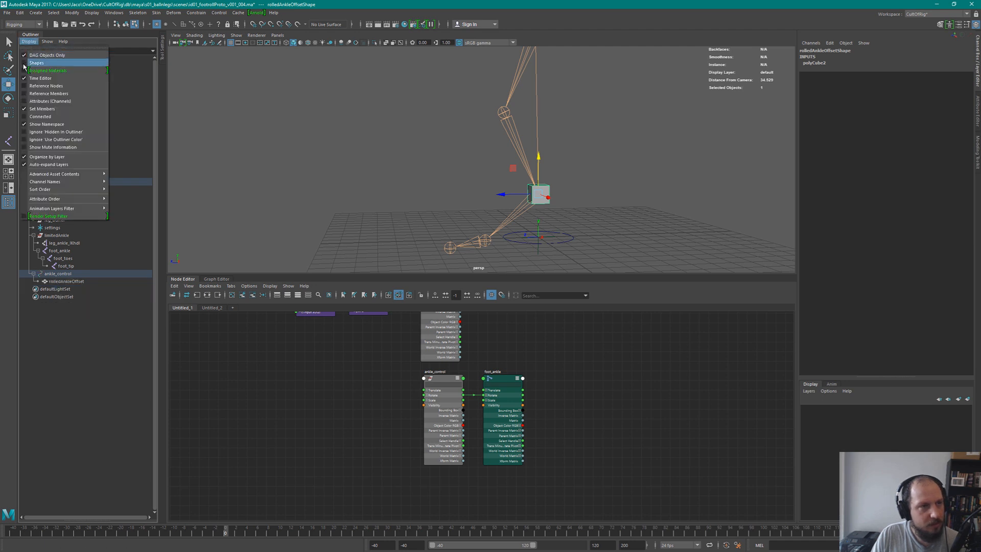
left_click(41, 62)
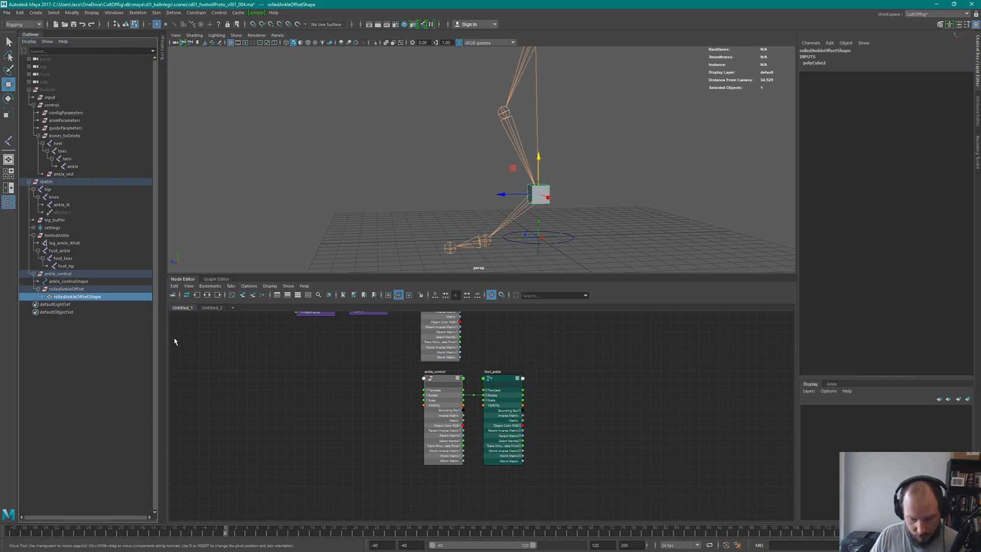
key("ctrl+h")
left_click(57, 290)
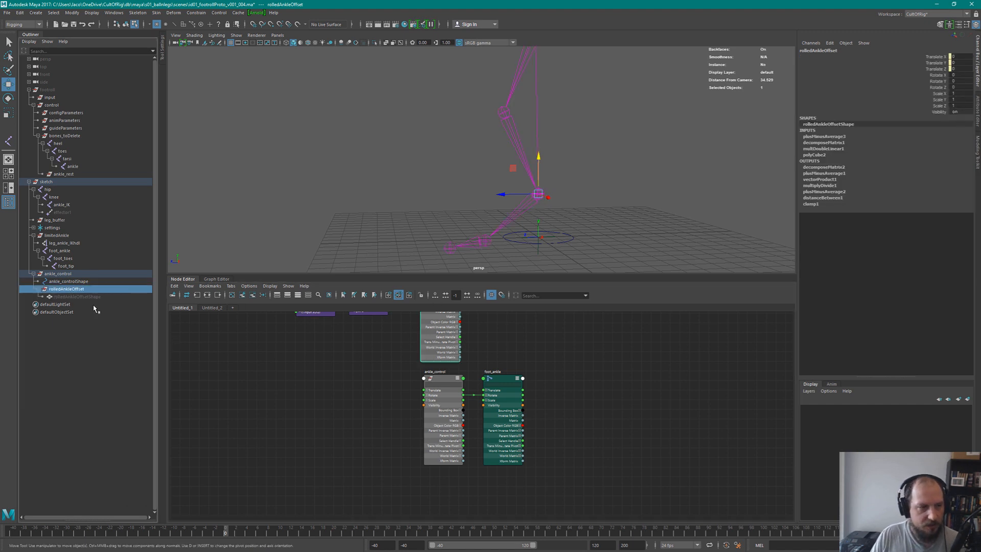
left_click(86, 297)
Return to object selection mode and select ankle_control by its lowered circle
left_click_drag(562, 224, 575, 237)
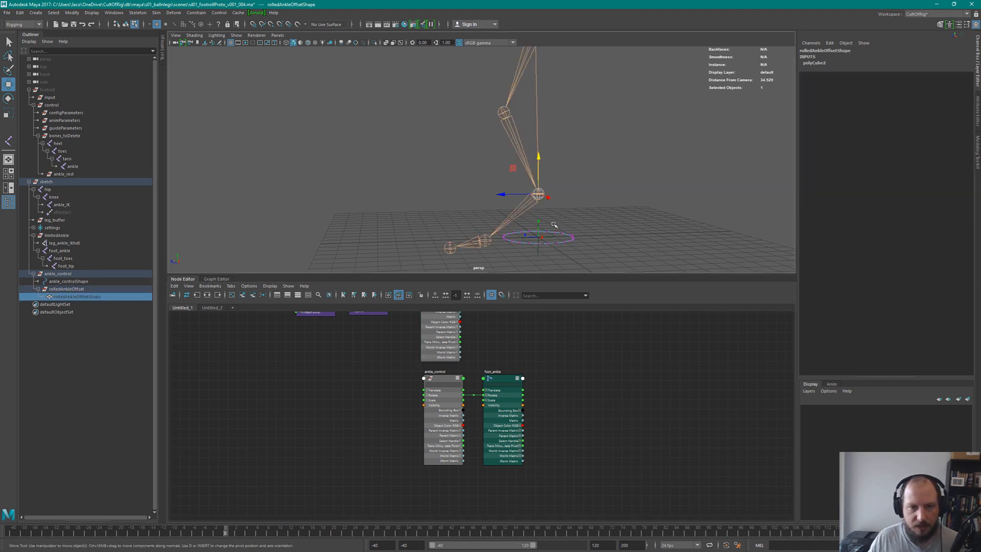
key("F8")
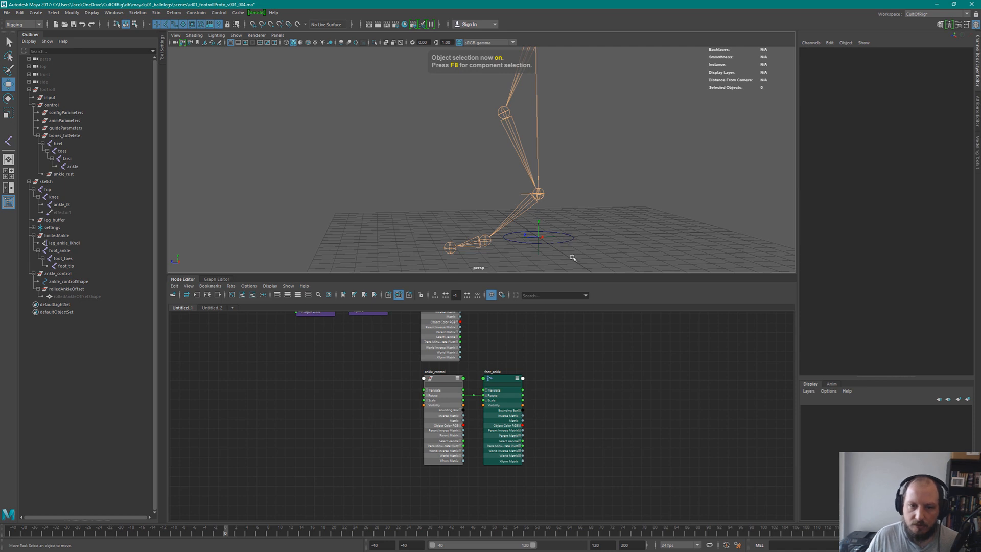
left_click(570, 240)
Move ankle_control to about 0.199, 4.48, 1.591 in translation and scrub the timeline around frame 0
middle_click_drag(598, 168, 574, 172, "alt")
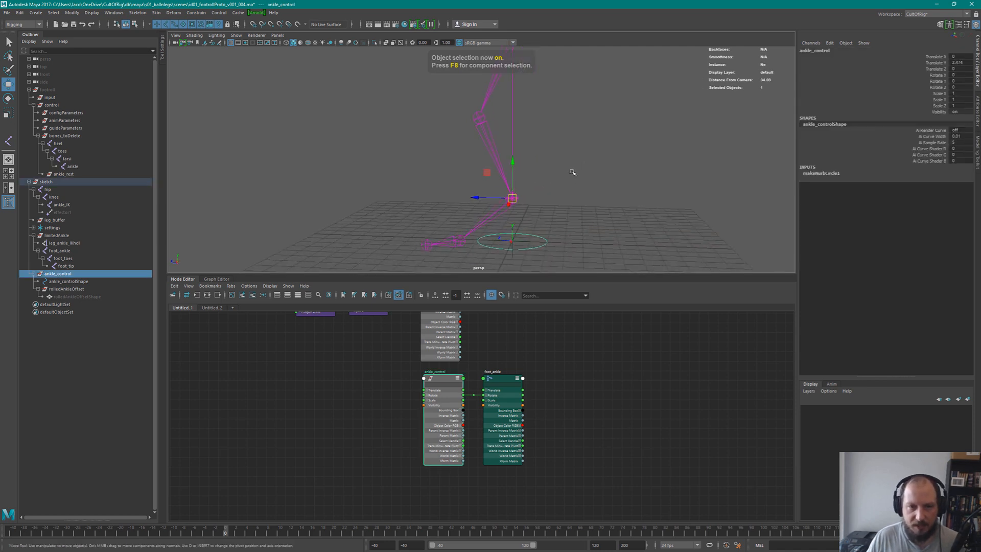
left_click_drag(616, 159, 581, 158, "alt")
right_click_drag(581, 158, 560, 173, "alt")
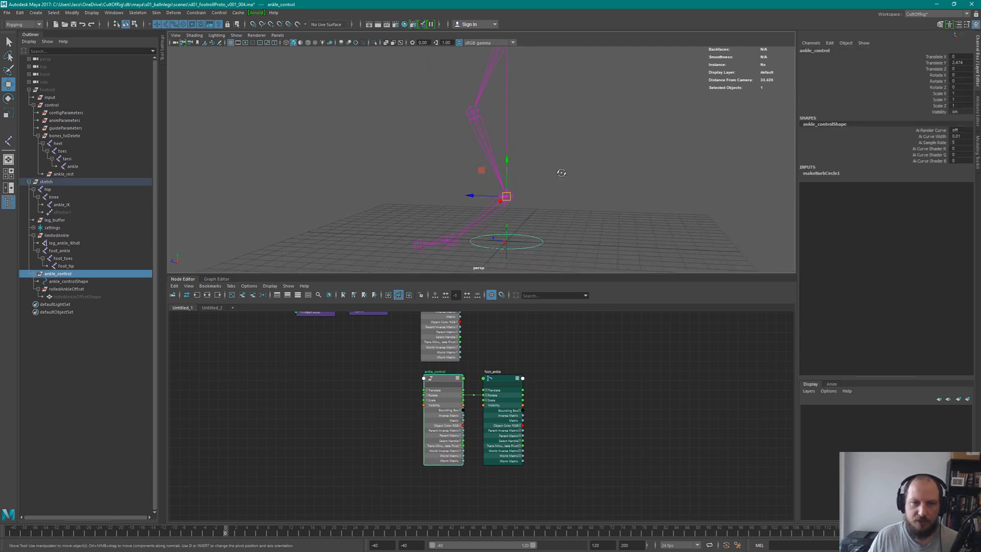
left_click_drag(560, 173, 567, 145, "alt")
right_click_drag(567, 146, 527, 136, "alt")
left_click_drag(511, 179, 489, 151)
left_click_drag(192, 527, 226, 529)
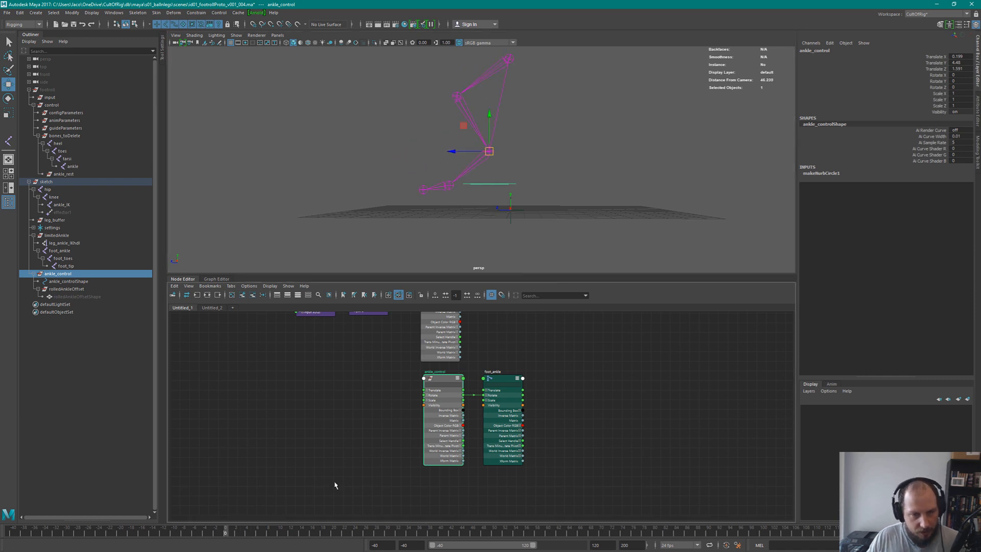
Try a small Z rotation of ankle_control with the Rotate tool and undo it
left_click(491, 139)
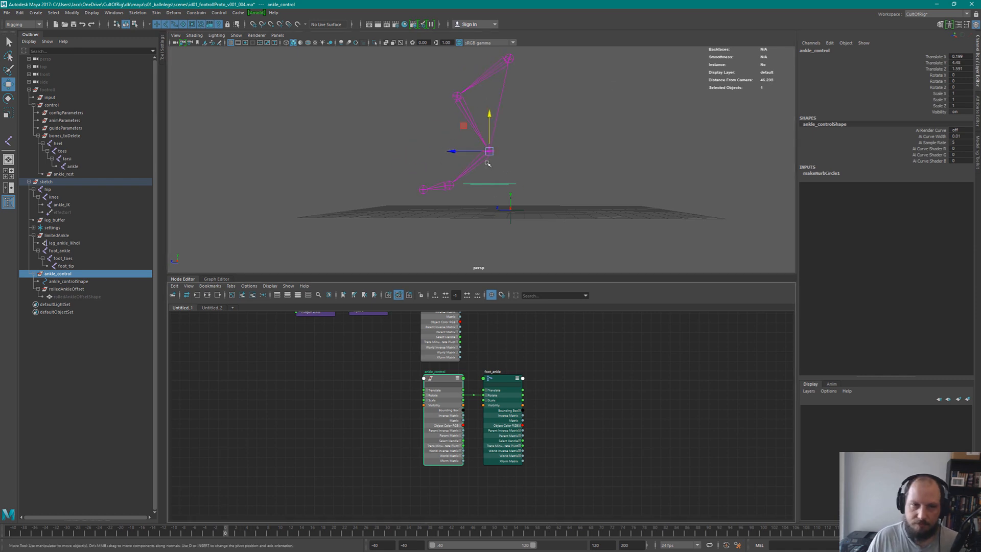
key("e")
left_click_drag(503, 169, 499, 209, "alt")
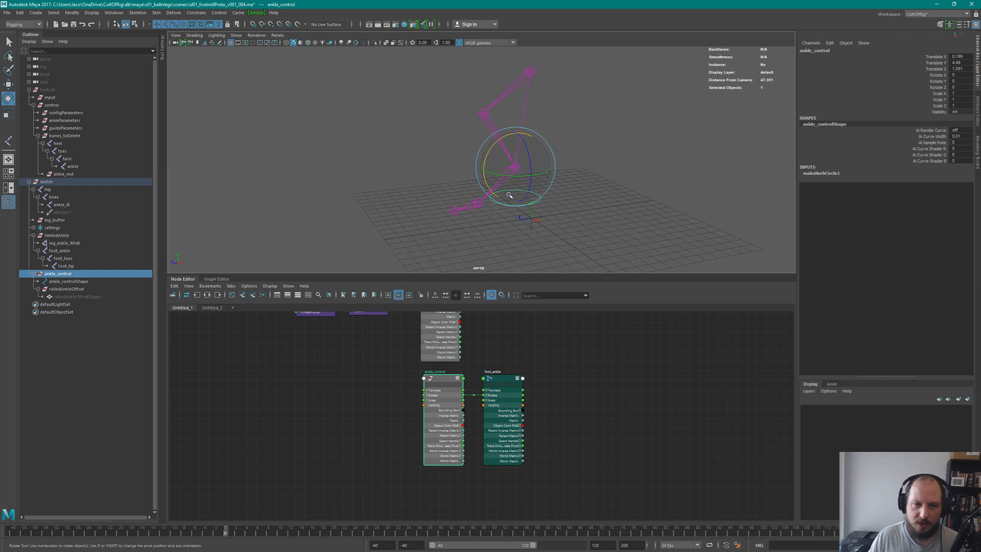
left_click_drag(528, 152, 531, 160)
key("z")
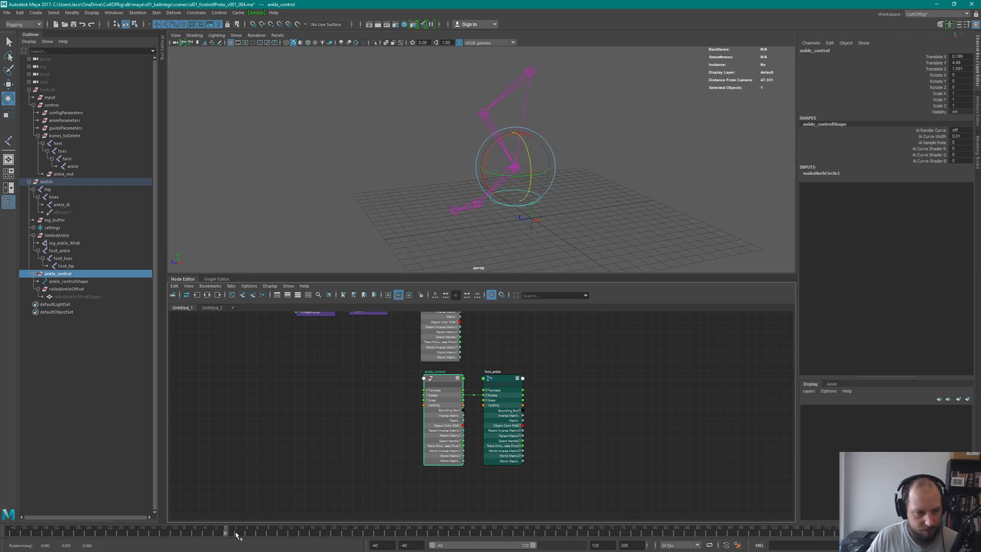
Scrub the timeline forward to a rolled foot pose and rotate ankle_control to about 21.3 in Rotate Z
left_click_drag(236, 534, 472, 532)
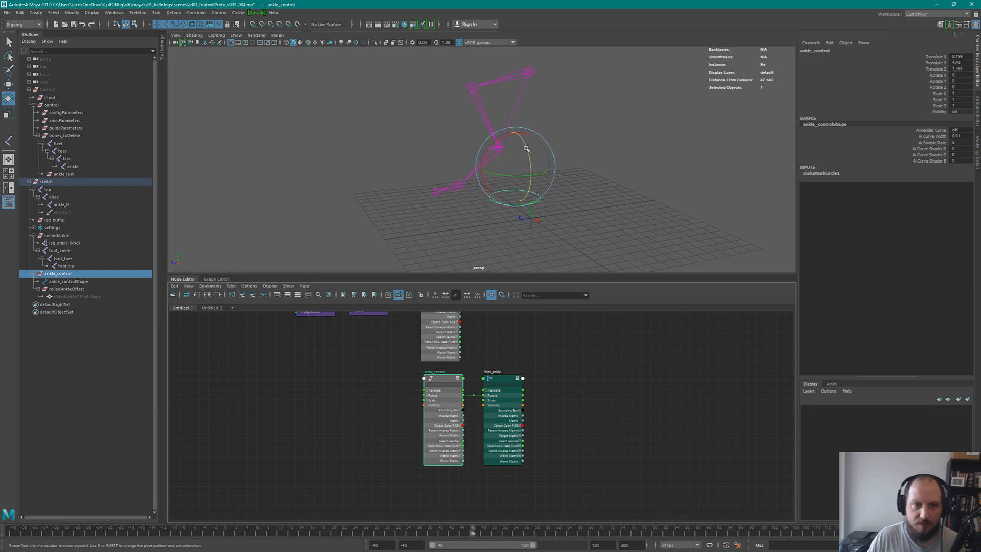
left_click_drag(526, 149, 545, 156)
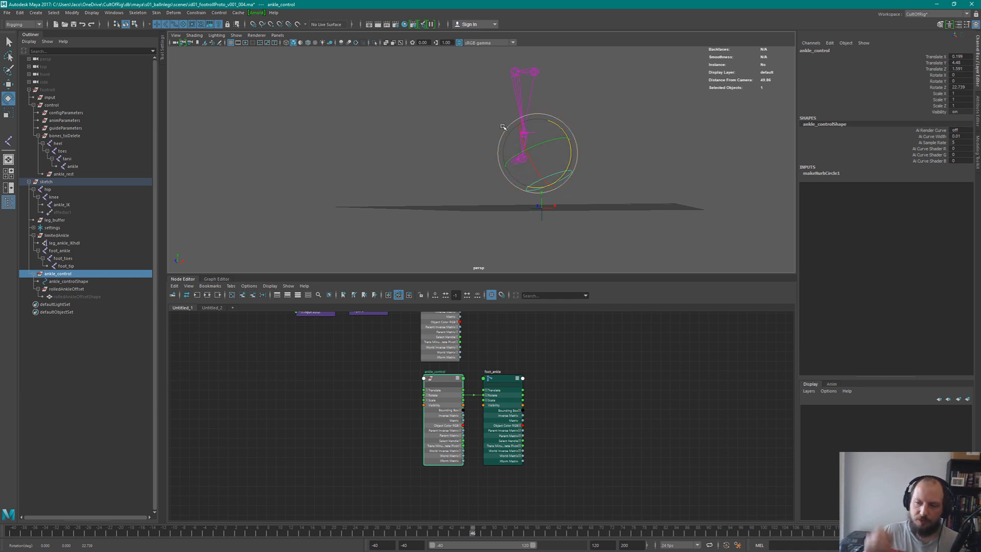
left_click_drag(562, 129, 534, 128)
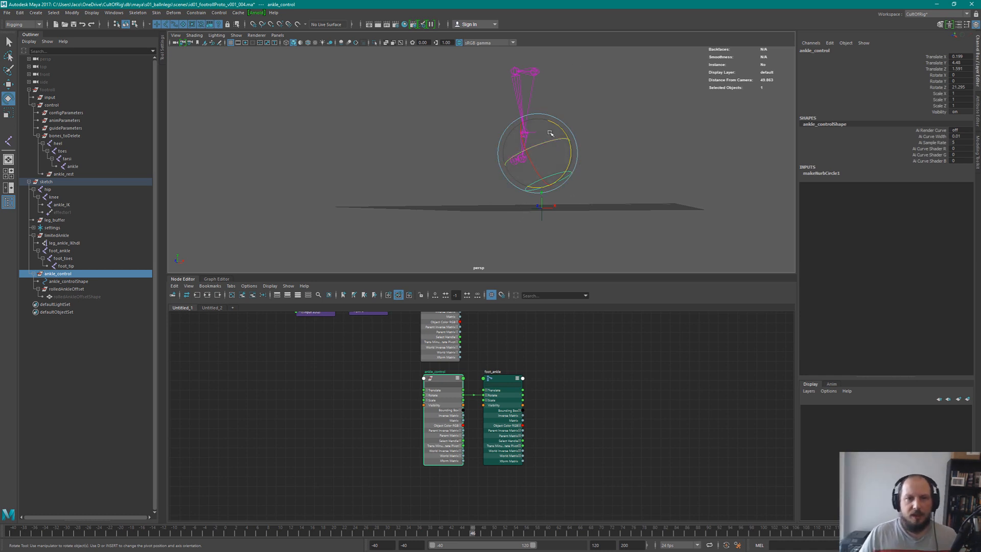
Examine from several angles how the rolled foot and leg joints follow ankle_control's sideways tilt
left_click_drag(550, 133, 523, 146, "alt")
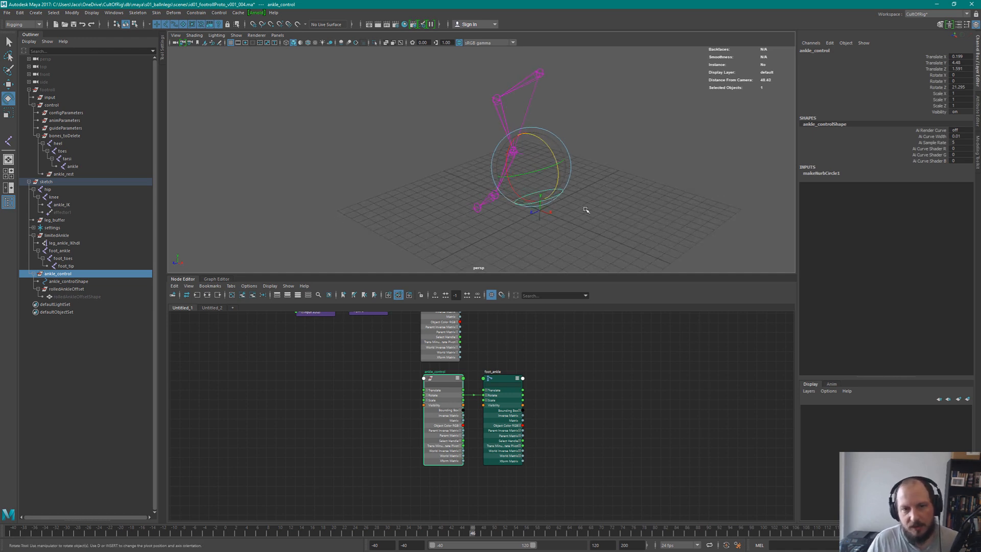
left_click_drag(551, 182, 618, 201, "alt")
left_click(618, 202)
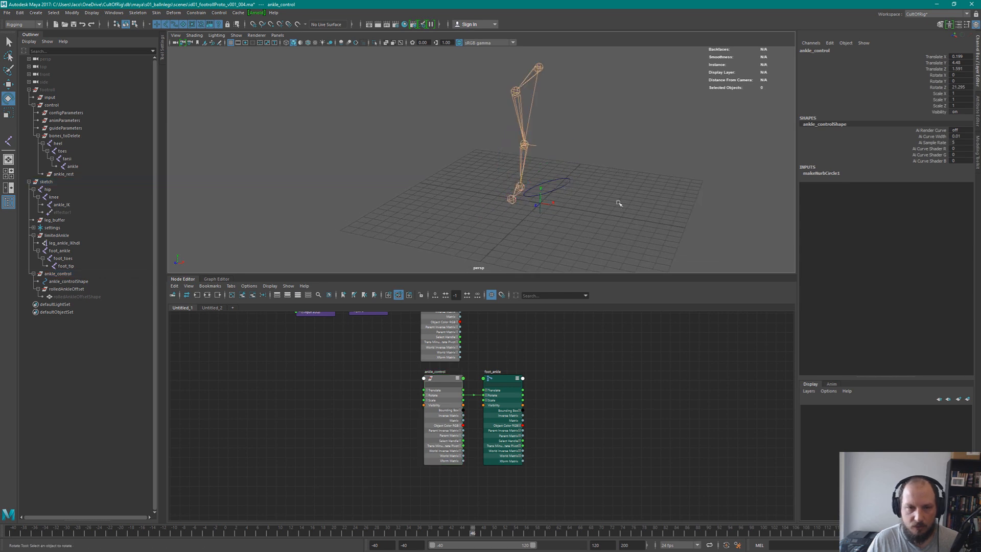
left_click(568, 182)
left_click_drag(524, 153, 527, 158, "alt")
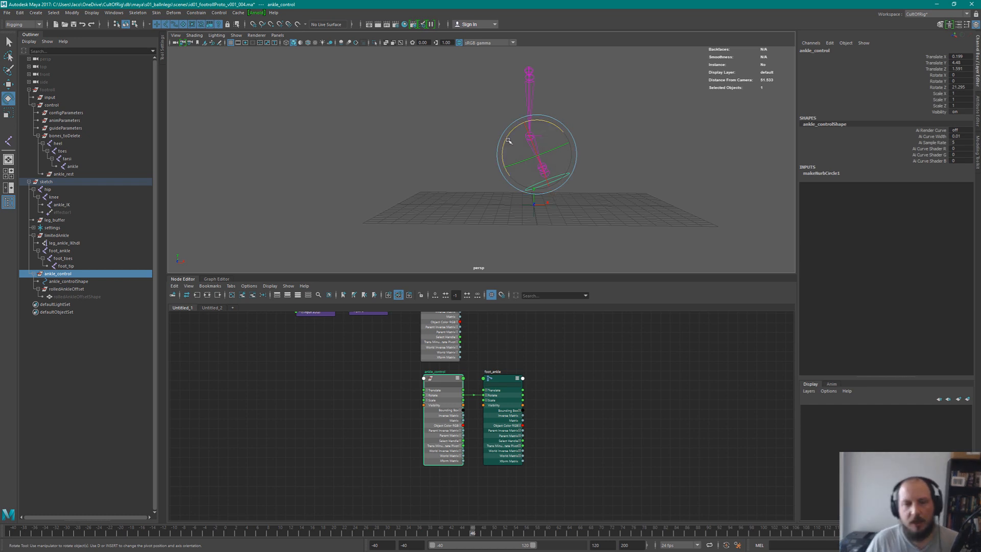
left_click_drag(589, 169, 562, 191, "alt")
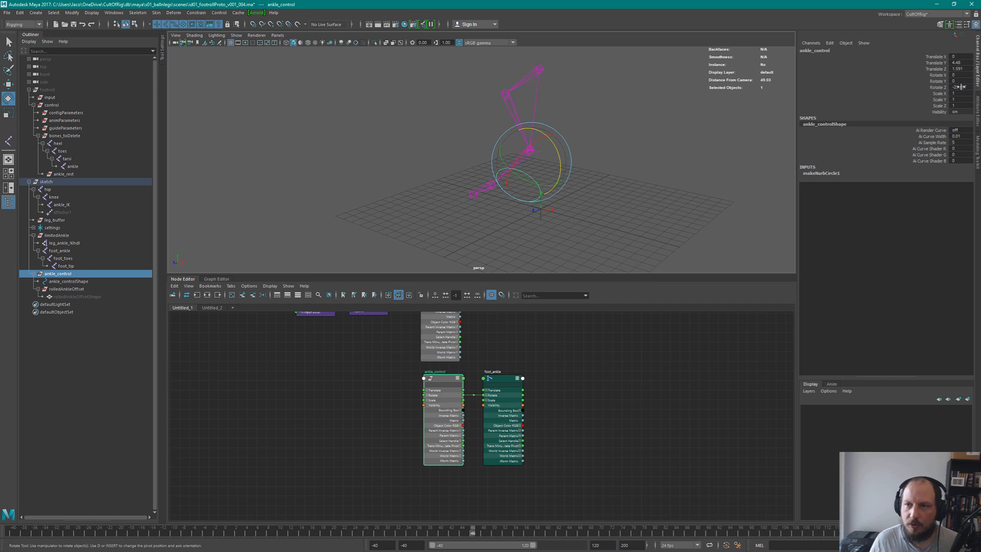
Set all of ankle_control's translate and rotate values to 0, and try moving it up to about 2.445 in Y
left_click_drag(949, 59, 955, 87)
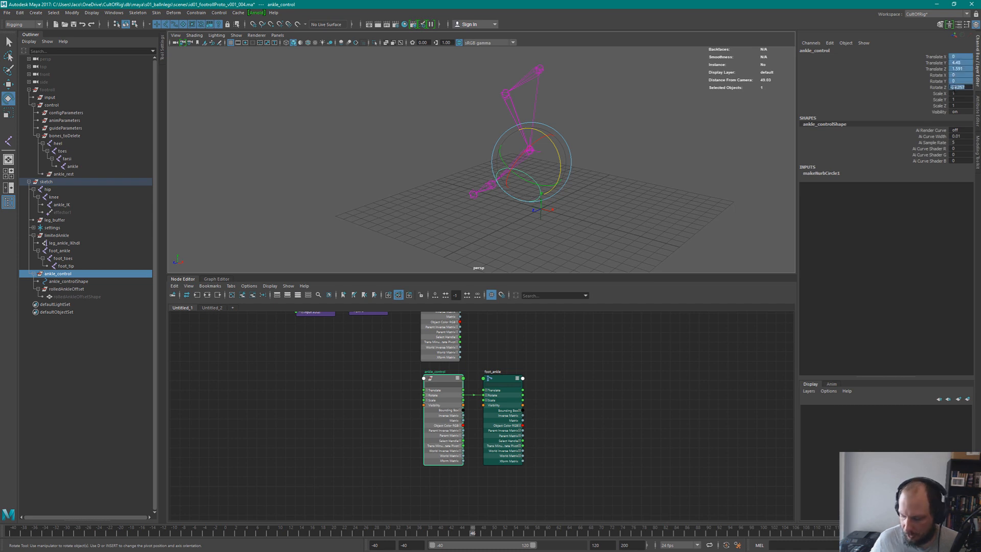
type("0")
key("Return")
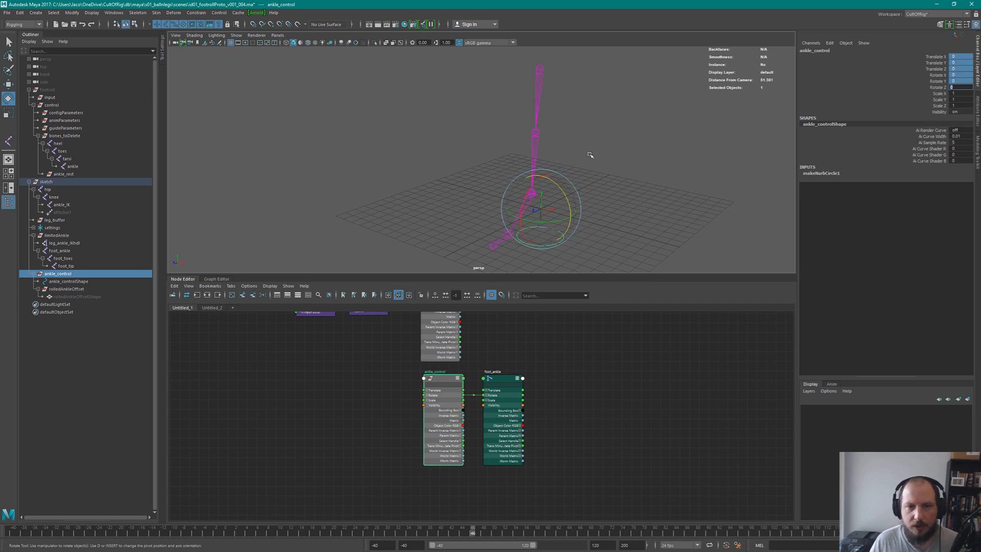
left_click_drag(587, 153, 534, 220, "alt")
key("w")
middle_click_drag(530, 243, 513, 218)
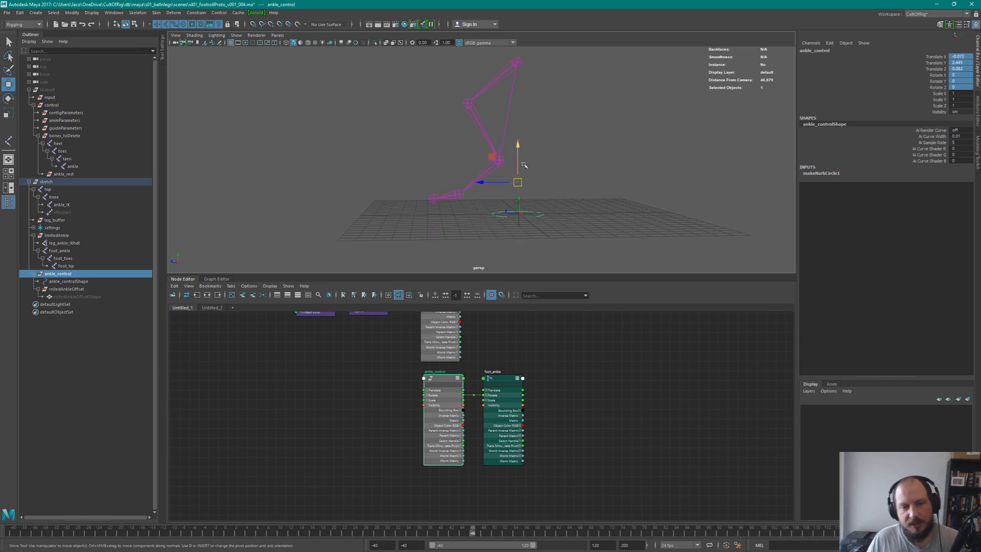
Undo the recent changes back to the ankle_control circle's points raised around the ankle, and return to object selection mode
key("ctrl+z")
key("ctrl+z")
key("ctrl+z")
key("ctrl+z")
key("ctrl+z")
key("ctrl+z")
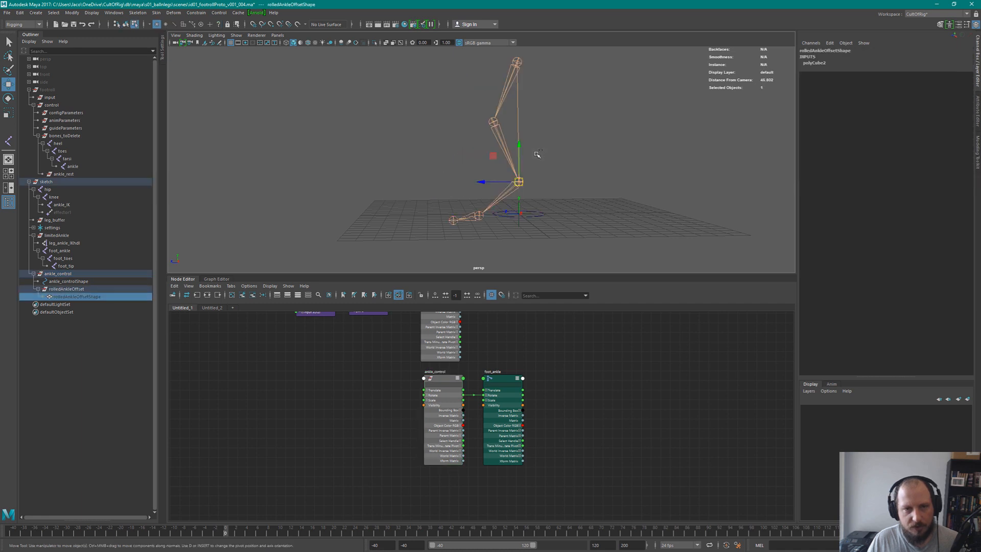
key("ctrl+z")
key("ctrl+z")
key("ctrl+z")
key("ctrl+z")
key("ctrl+z")
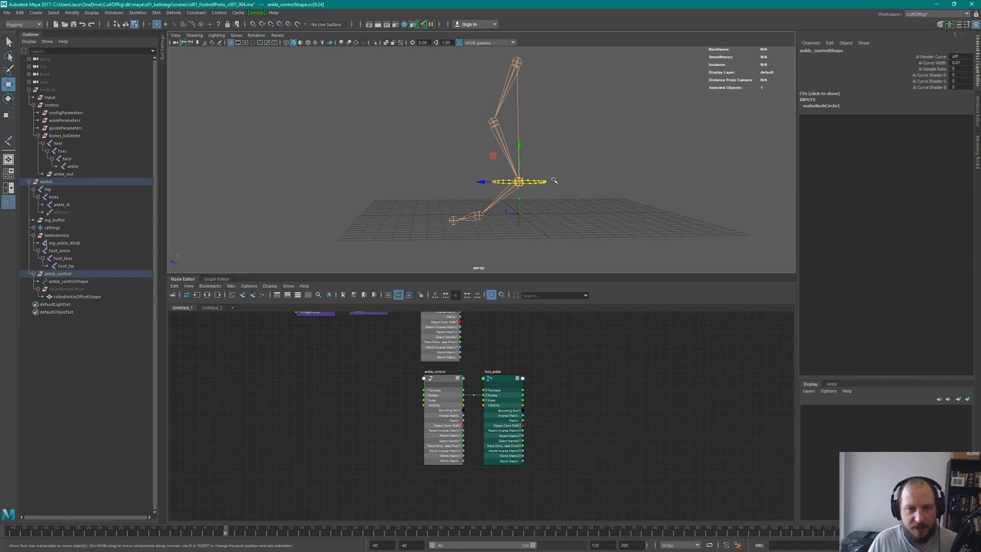
left_click(464, 235)
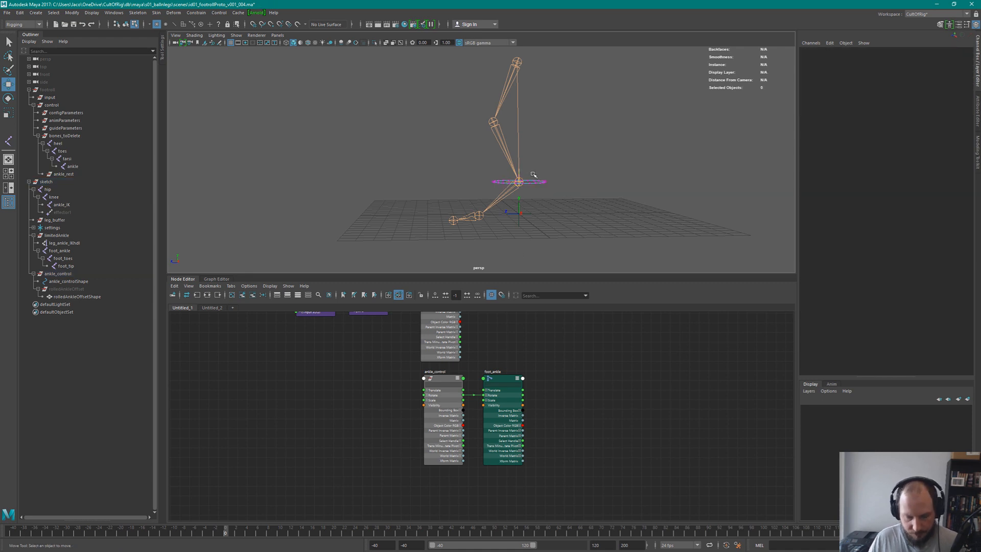
key("F8")
left_click(578, 197)
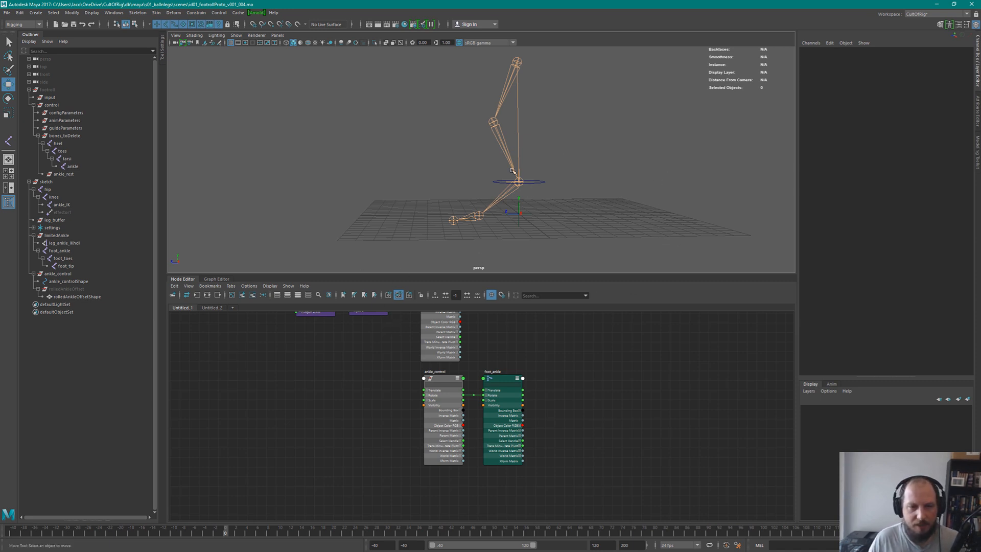
Examine ankle_control and the leg in the rest pose from several angles, along with the connected node network
middle_click_drag(344, 401, 405, 443, "alt")
right_click_drag(405, 443, 363, 409, "alt")
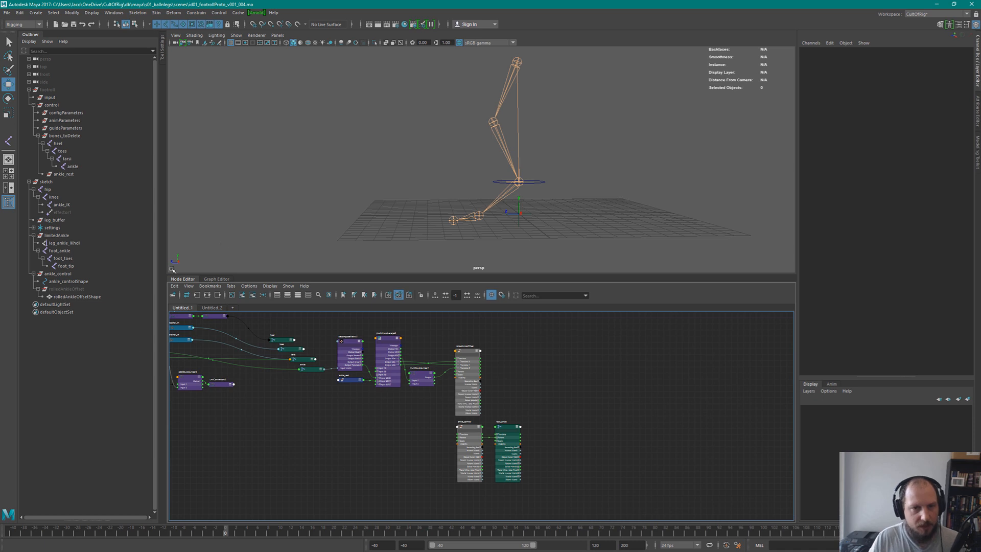
left_click_drag(521, 176, 560, 191, "alt")
left_click(560, 190)
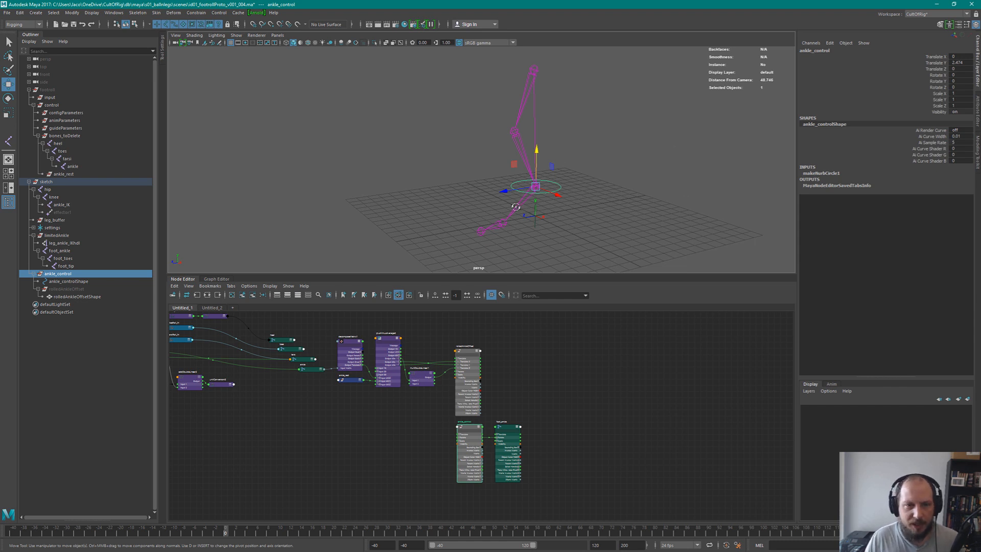
left_click_drag(515, 207, 539, 137, "alt")
left_click(536, 239)
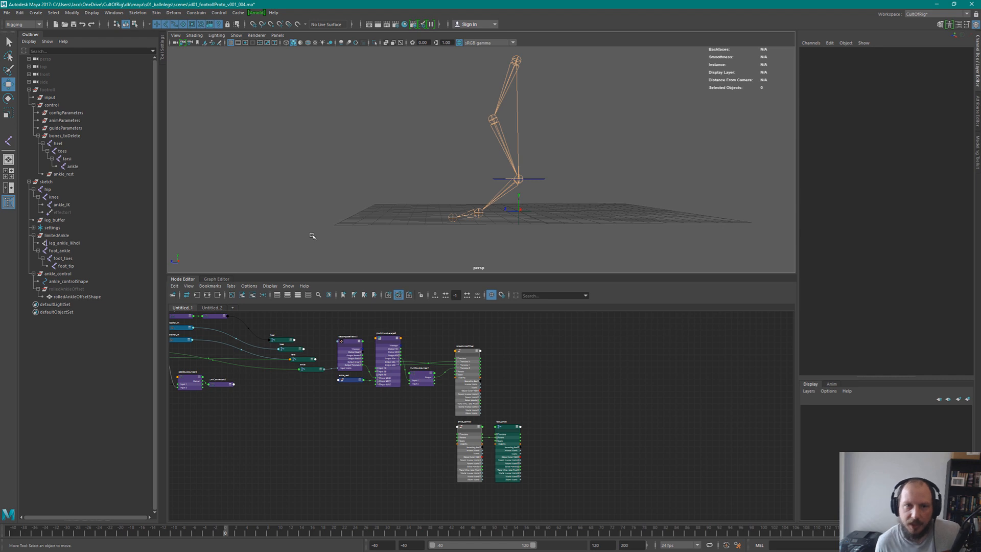
left_click_drag(539, 162, 543, 228)
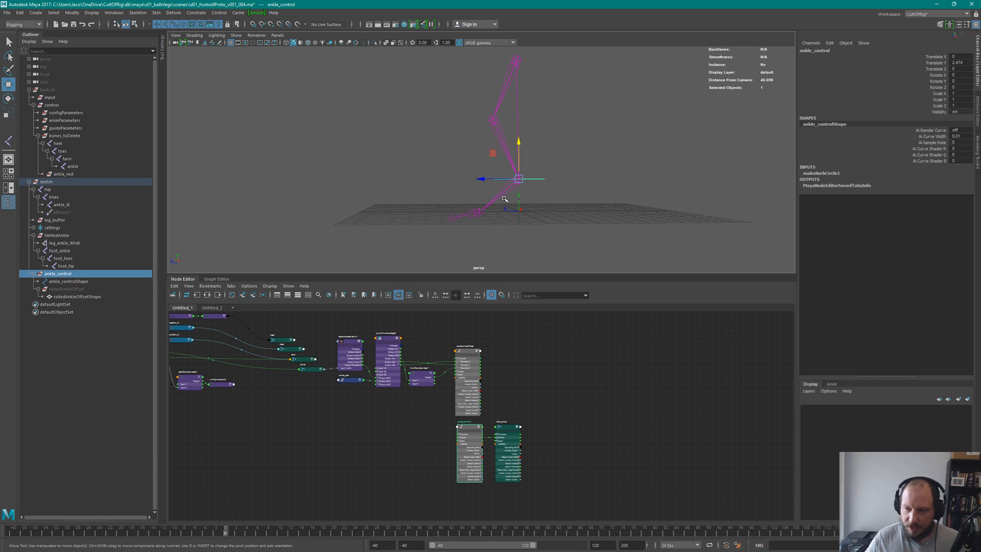
left_click(535, 199)
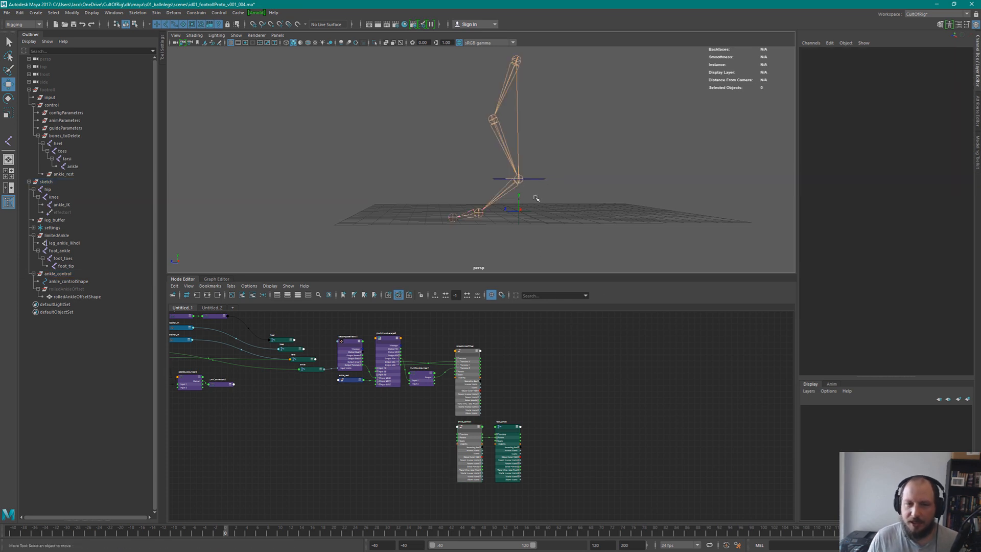
left_click(533, 178)
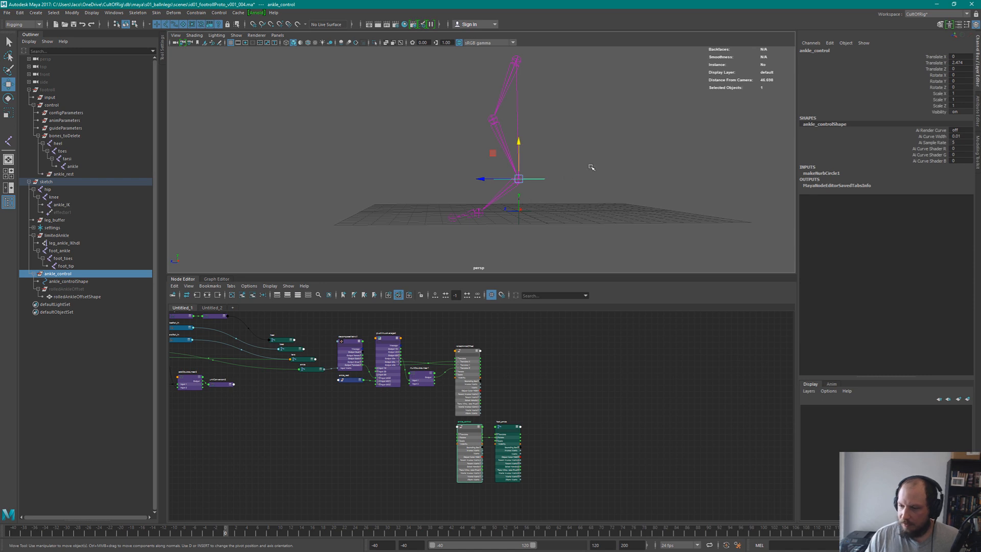
left_click(558, 207)
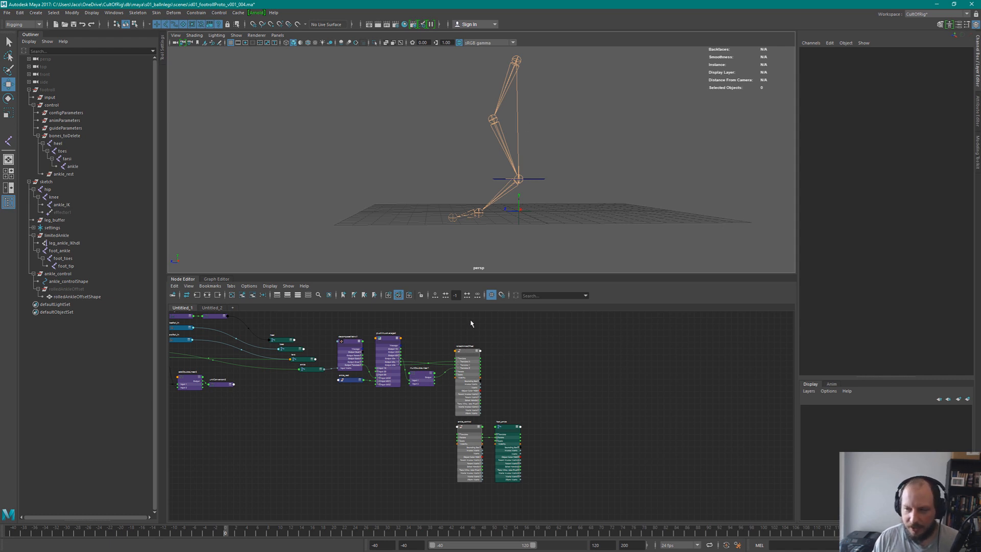
Reduce the rolledAnkleOffset, ankle_control and foot_ankle nodes to connected attributes only, and place the latter two just below rolledAnkleOffset
left_click(470, 364)
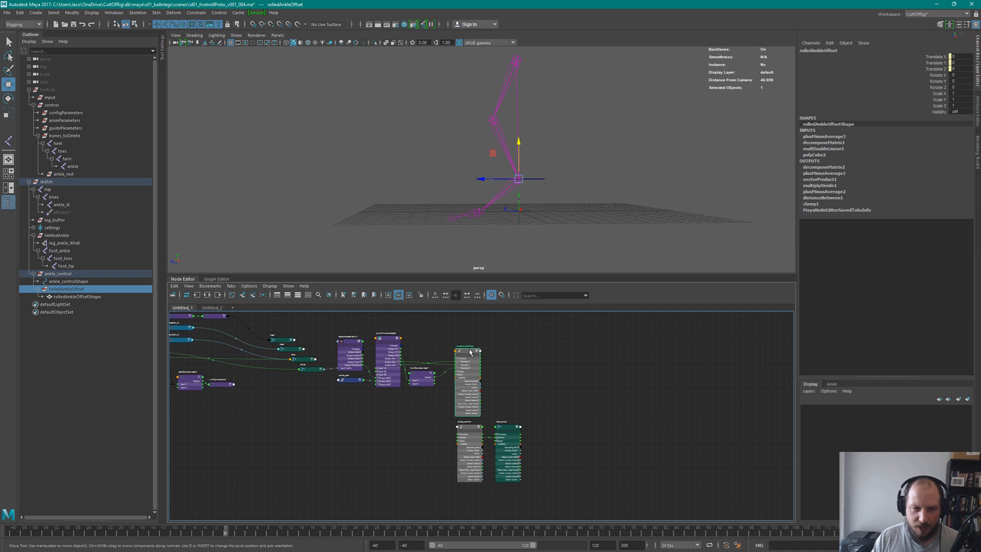
key("2")
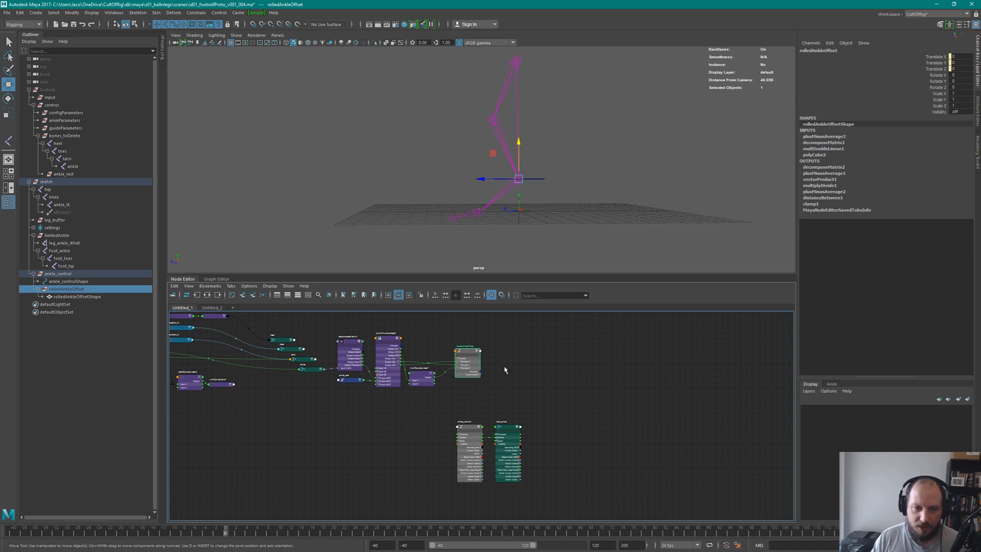
left_click(507, 432)
left_click(471, 429, "shift")
key("2")
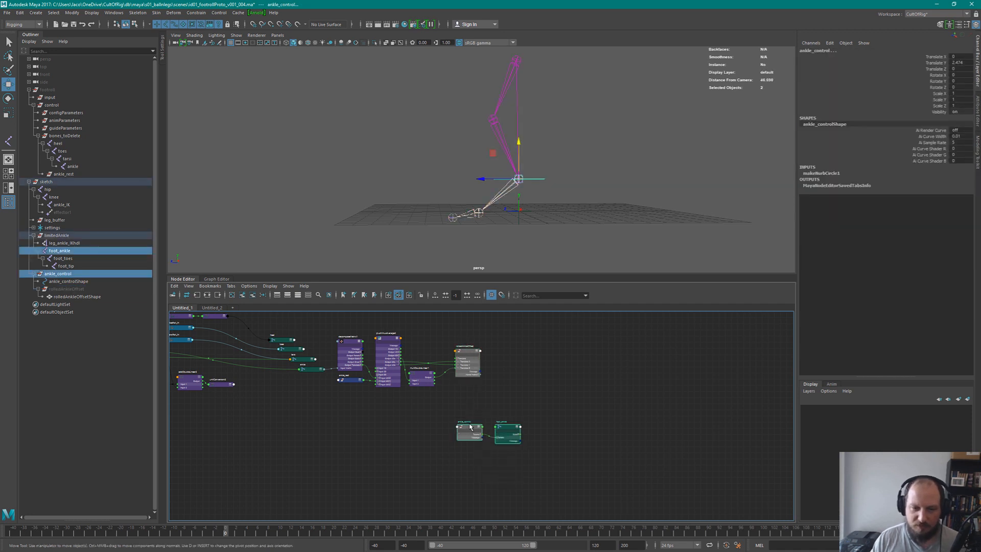
left_click_drag(469, 427, 509, 393)
left_click(514, 375)
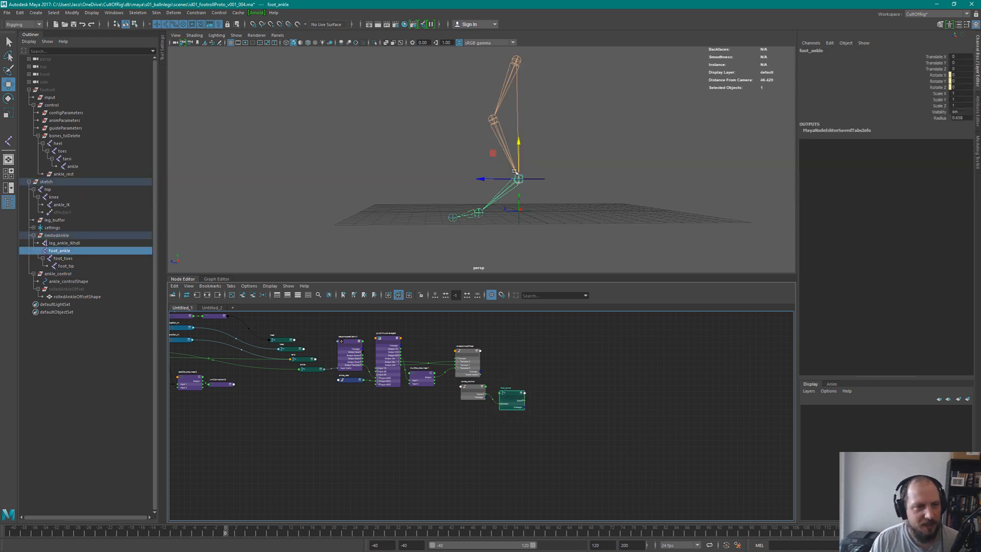
left_click(562, 226)
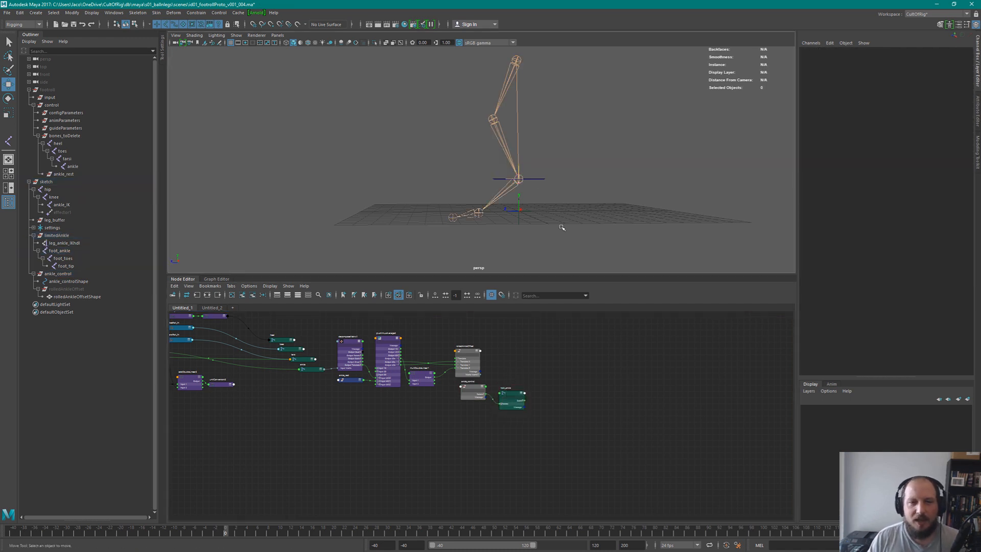
Inspect the leg IK handle and ankle_control, and scrub the timeline to around frame 48 to view the rolled pose
left_click_drag(441, 66, 571, 221)
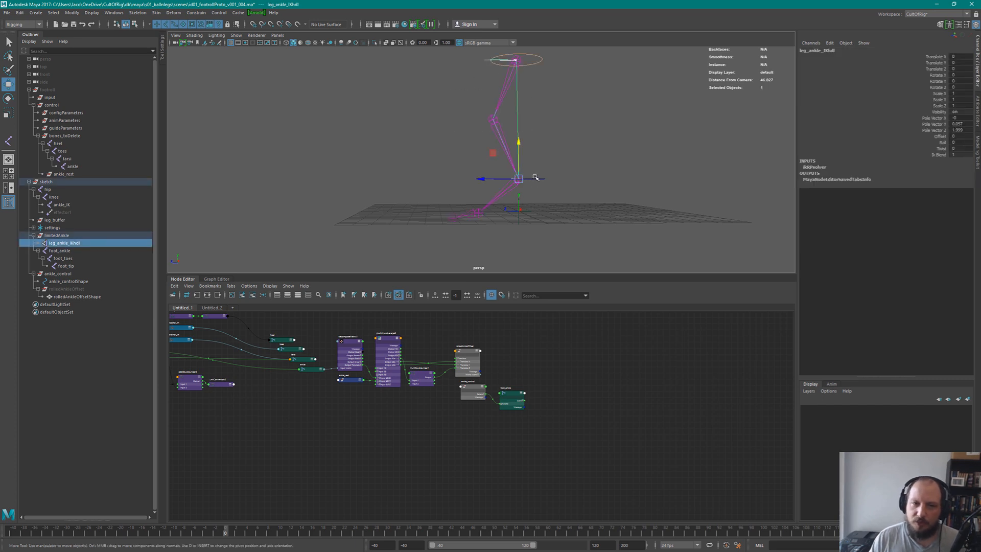
left_click_drag(533, 171, 547, 260)
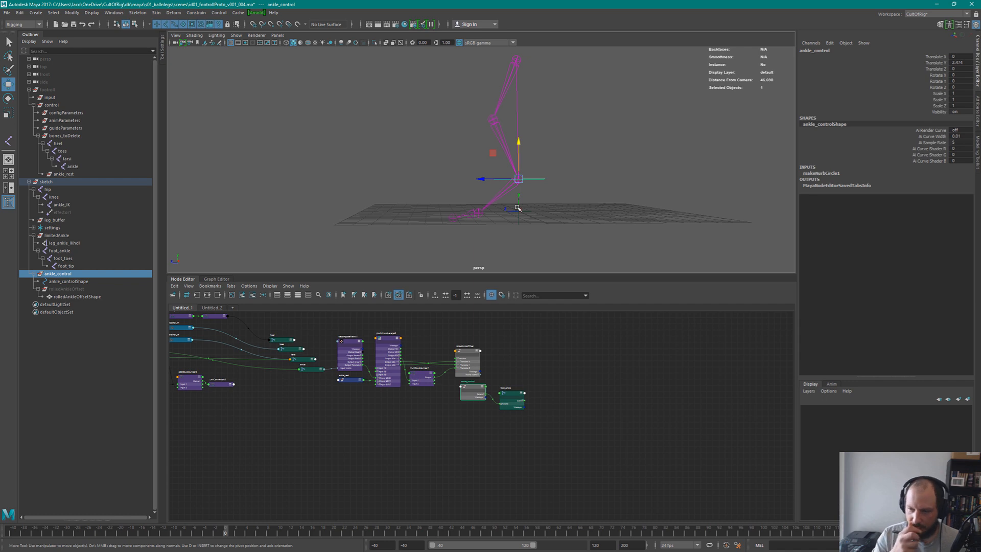
left_click_drag(543, 157, 572, 162, "alt")
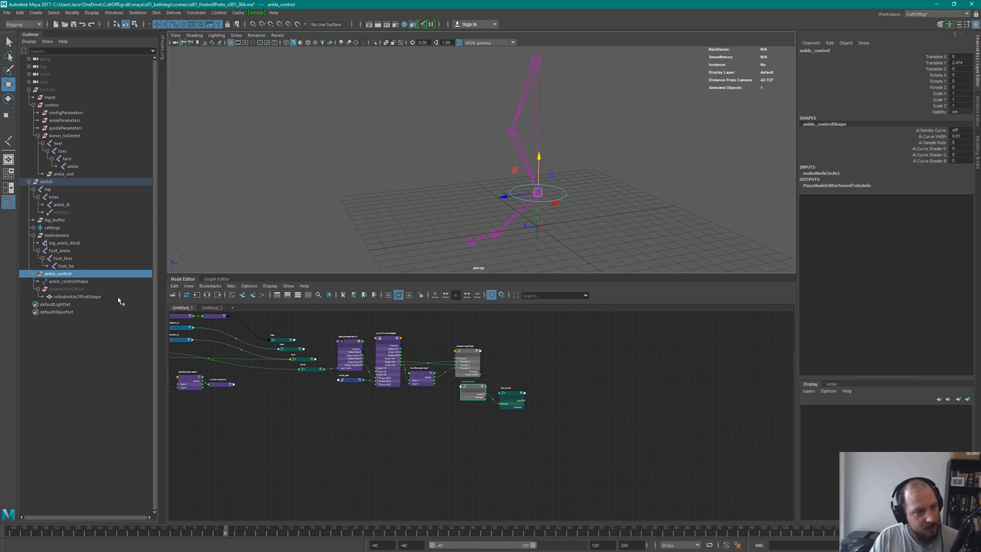
left_click(572, 220)
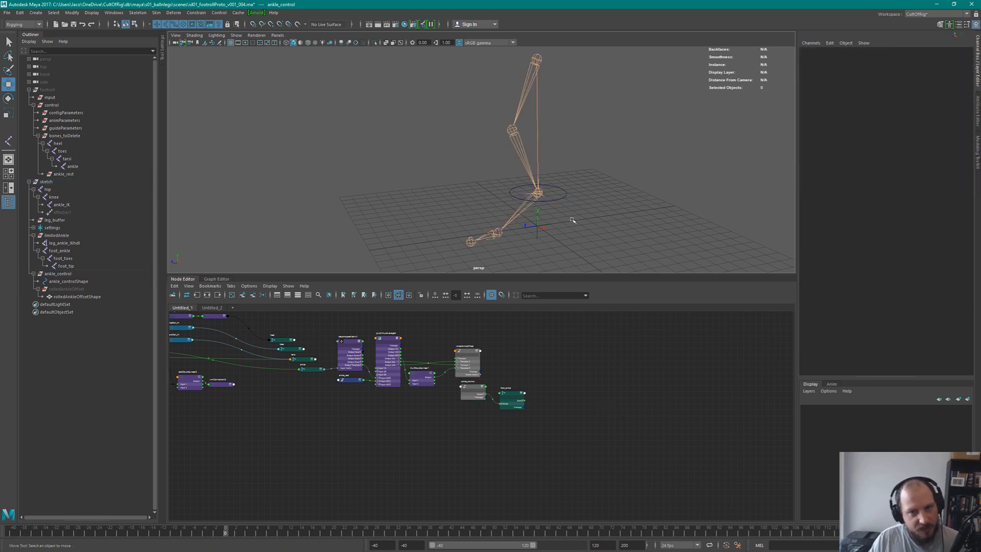
left_click(560, 189)
left_click_drag(223, 532, 483, 531)
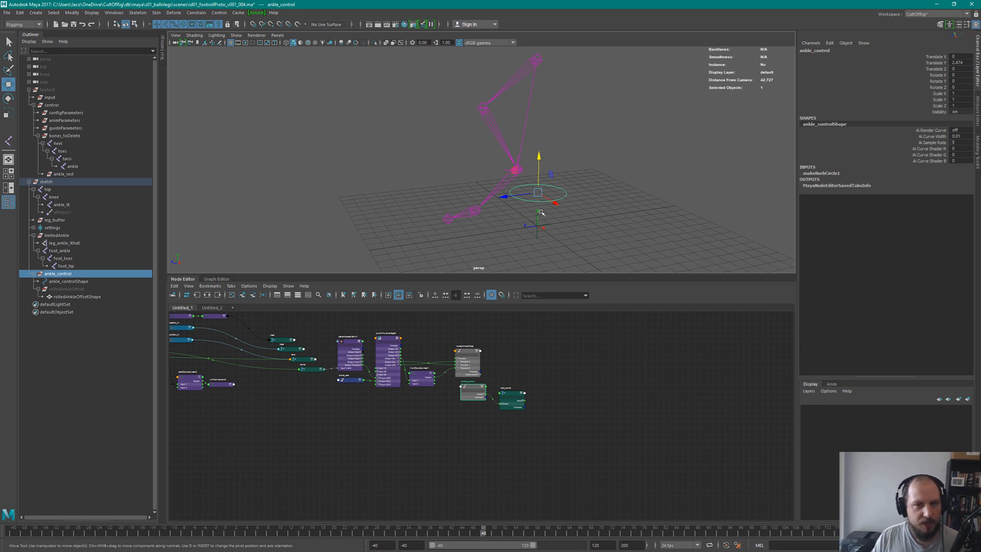
left_click_drag(541, 212, 637, 206, "alt")
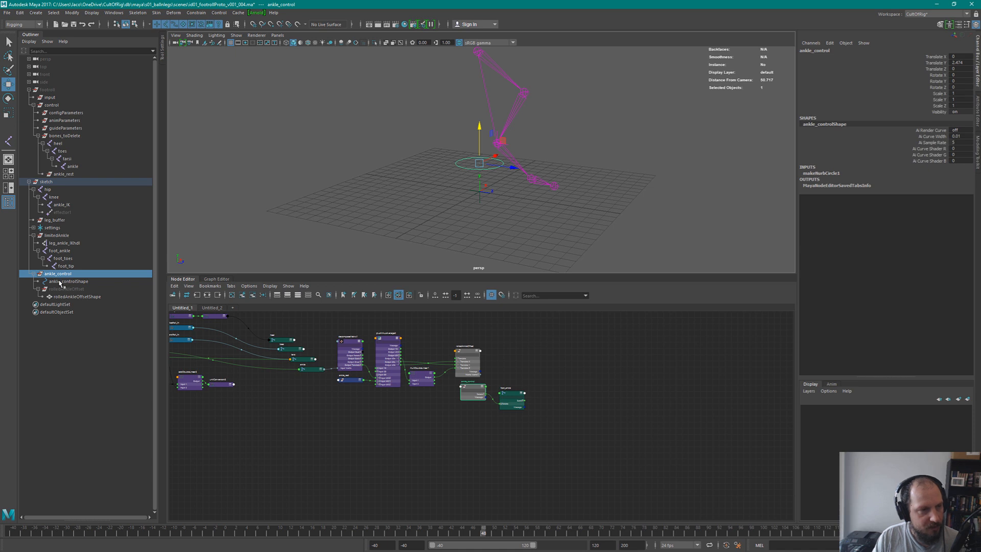
Unhide the footroll group so its joint chain shows beside the leg, and clear the selection
left_click(49, 89)
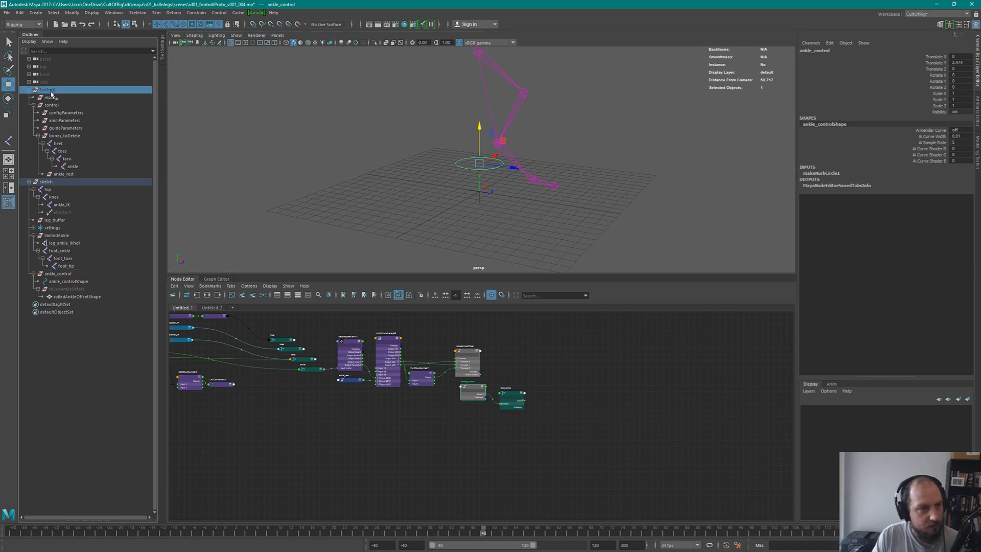
left_click_drag(547, 175, 480, 169, "alt")
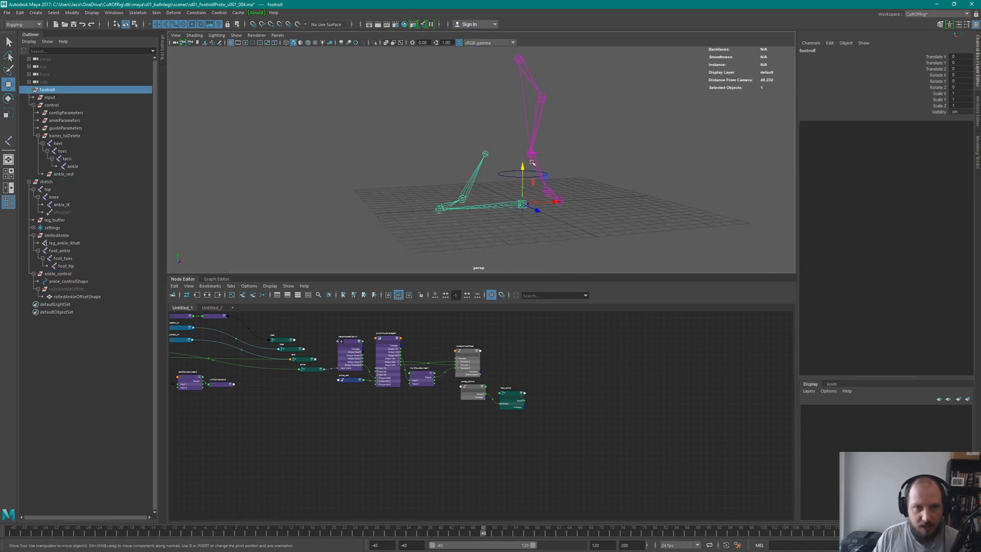
right_click_drag(562, 166, 624, 156, "alt")
double_click(494, 537)
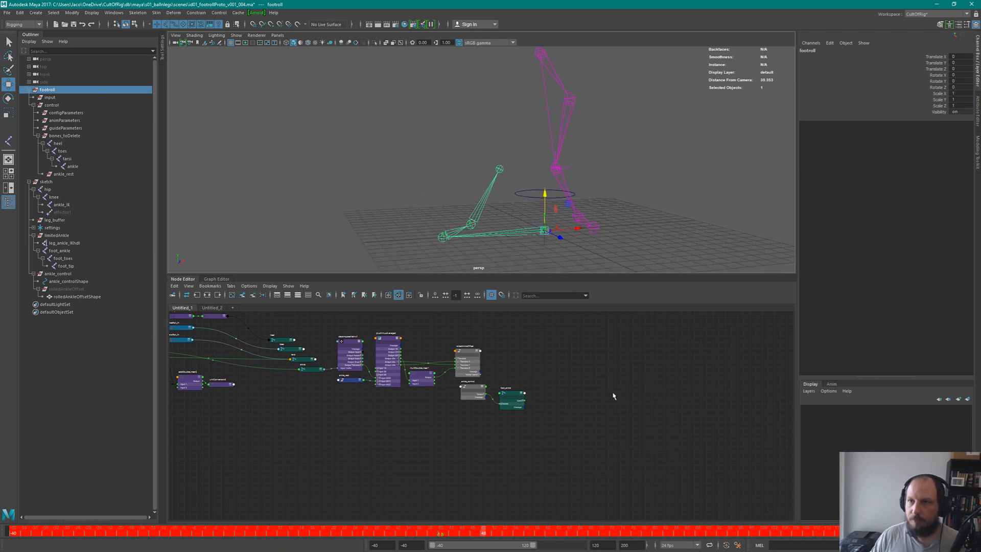
left_click(638, 217)
key("ctrl+z")
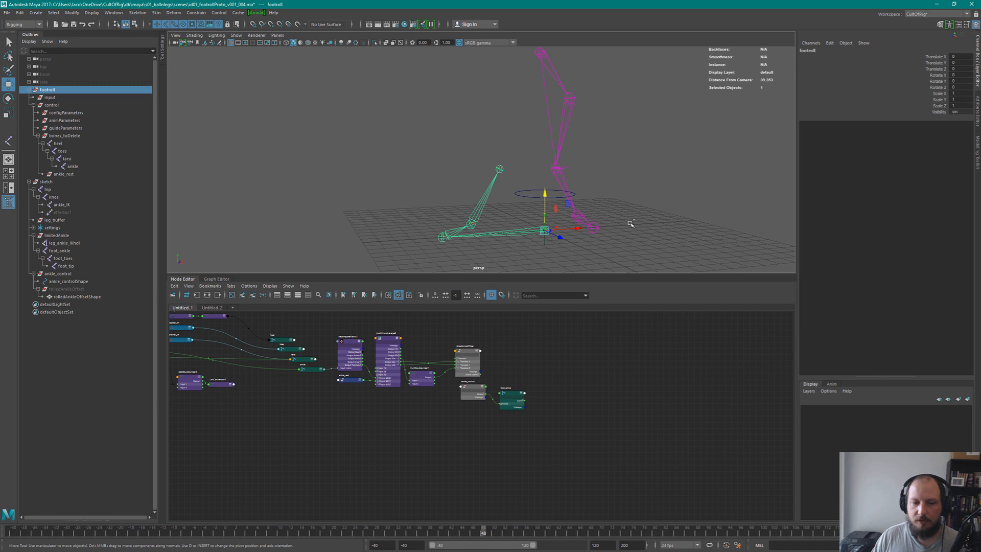
left_click(645, 157)
Scrub the timeline to around frame 71 and select the foot_toes joint of the leg for comparison with the footroll chain
left_click_drag(465, 531, 591, 497)
left_click_drag(588, 169, 533, 169, "alt")
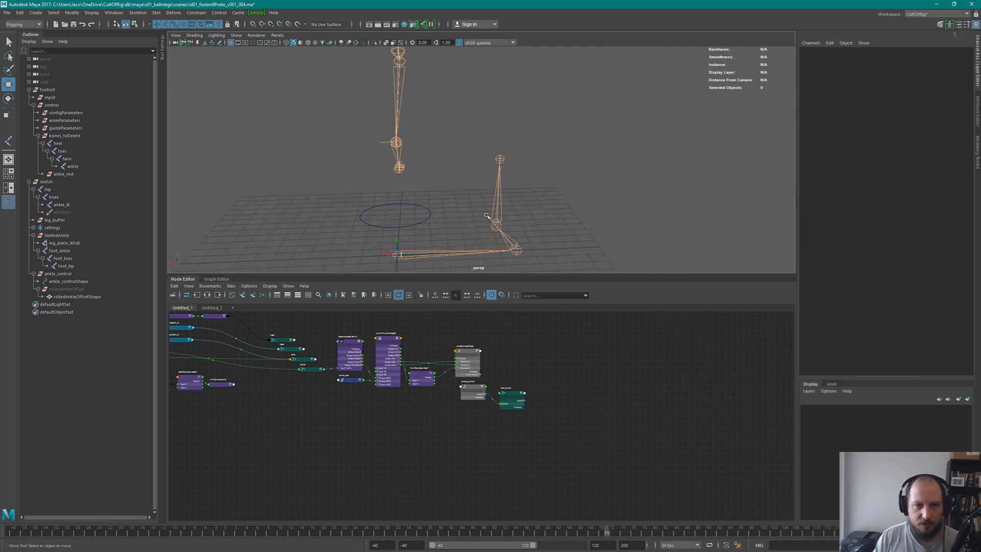
left_click_drag(624, 154, 515, 140, "alt")
left_click(600, 195)
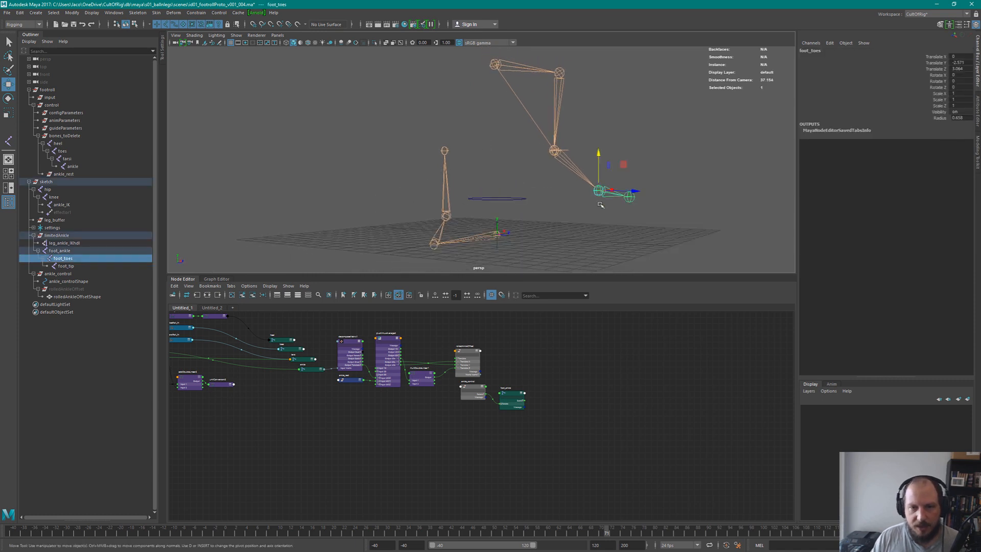
Inspect the rotations of the footroll chain's toes and tarsi joints in the rolled pose
left_click_drag(478, 200, 462, 215, "alt")
left_click(455, 226)
key("ctrl+z")
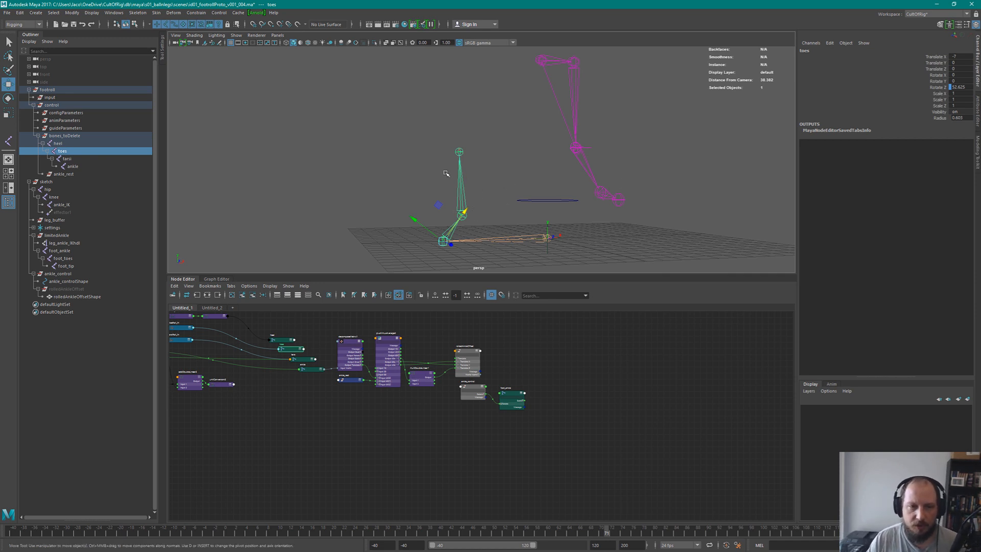
right_click_drag(486, 167, 517, 179, "alt")
left_click(463, 196)
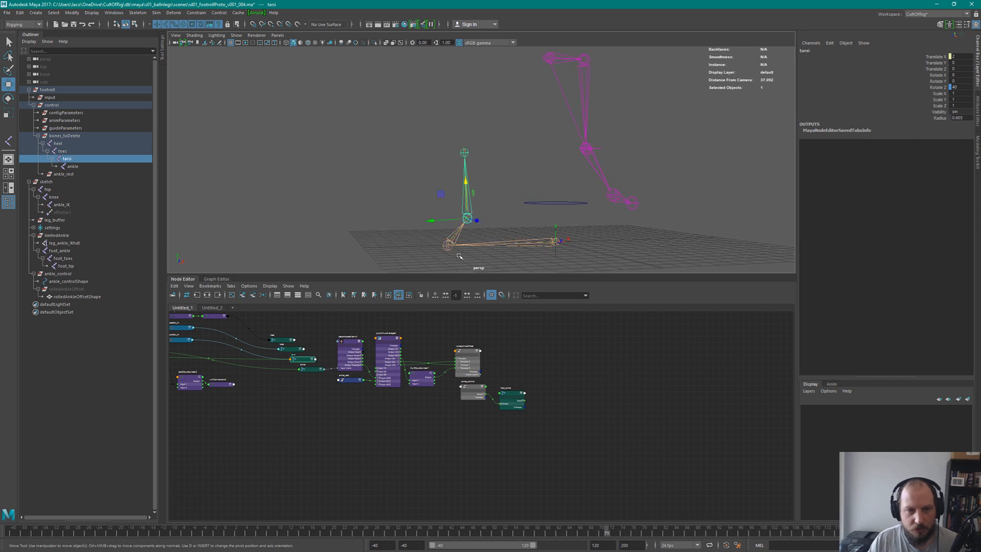
left_click(454, 244)
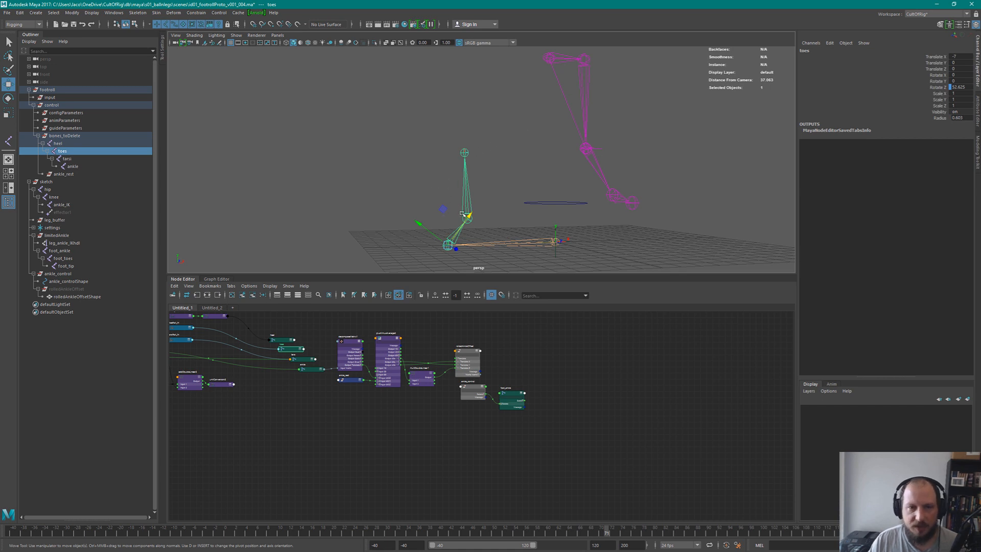
left_click(499, 204)
left_click(469, 219)
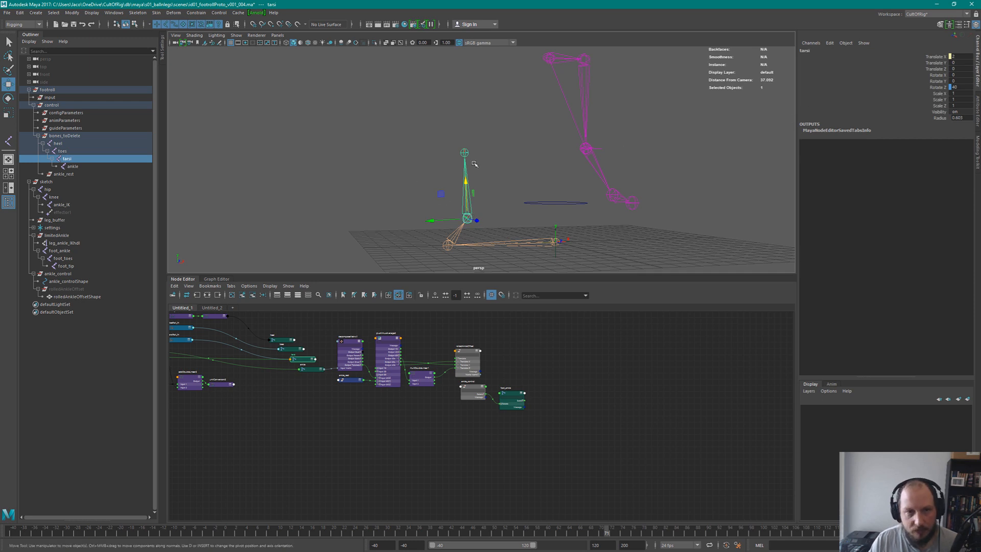
Select the footroll chain's tarsi joint and scrub the timeline to around frame 79 to check its rolled pose
left_click_drag(468, 244, 473, 228, "alt")
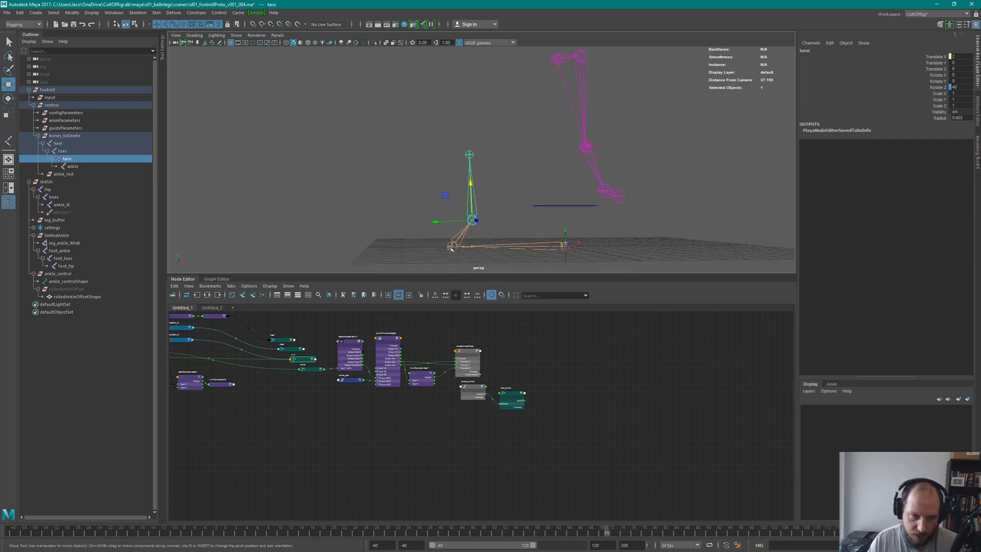
left_click(451, 245)
left_click(503, 219)
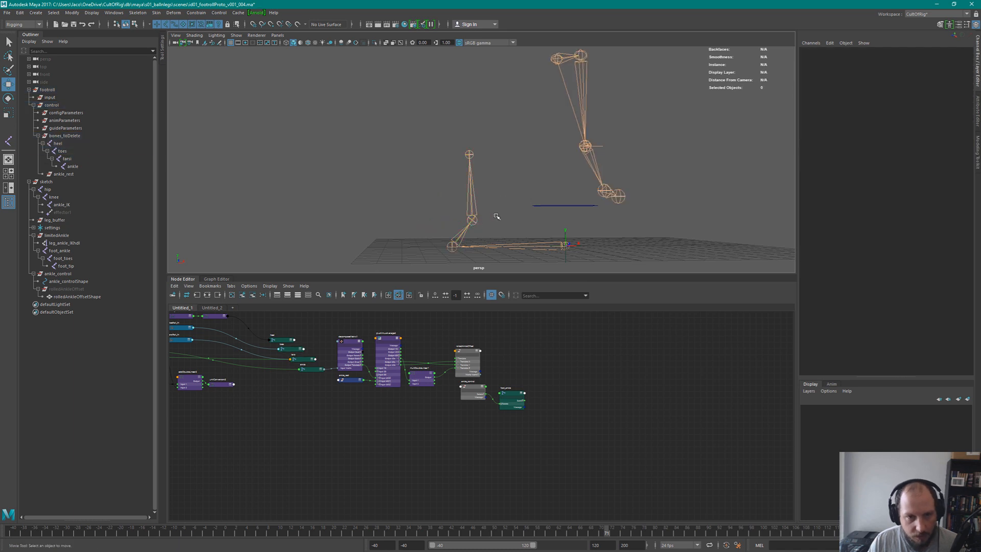
left_click(483, 223)
left_click(478, 197)
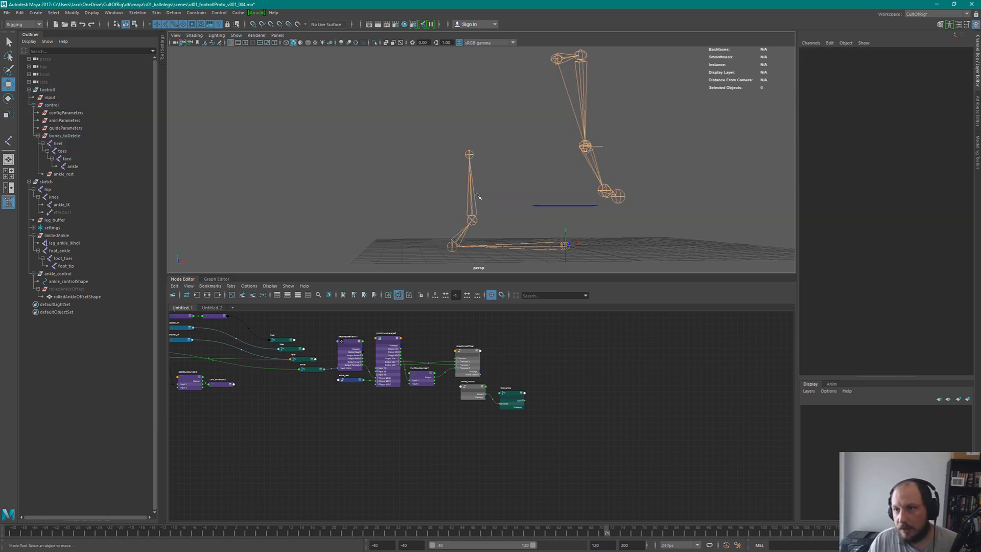
left_click(473, 221)
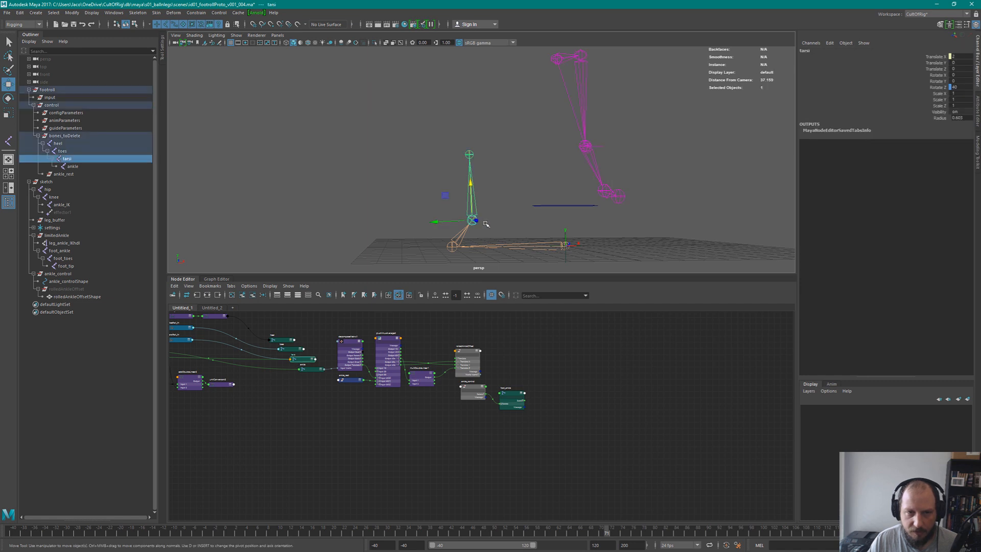
mouse_move(607, 531)
left_mouse_down()
mouse_move(761, 519)
mouse_move(649, 532)
left_mouse_up()
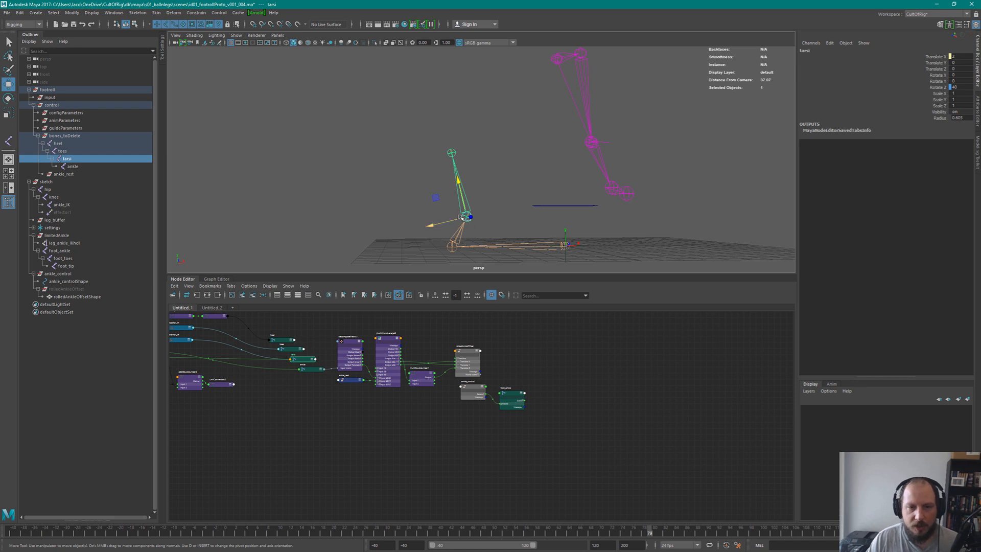
Test-rotate the leg's foot_toes joint about X to find the axis that bends the toes
left_click_drag(583, 187, 625, 207, "alt")
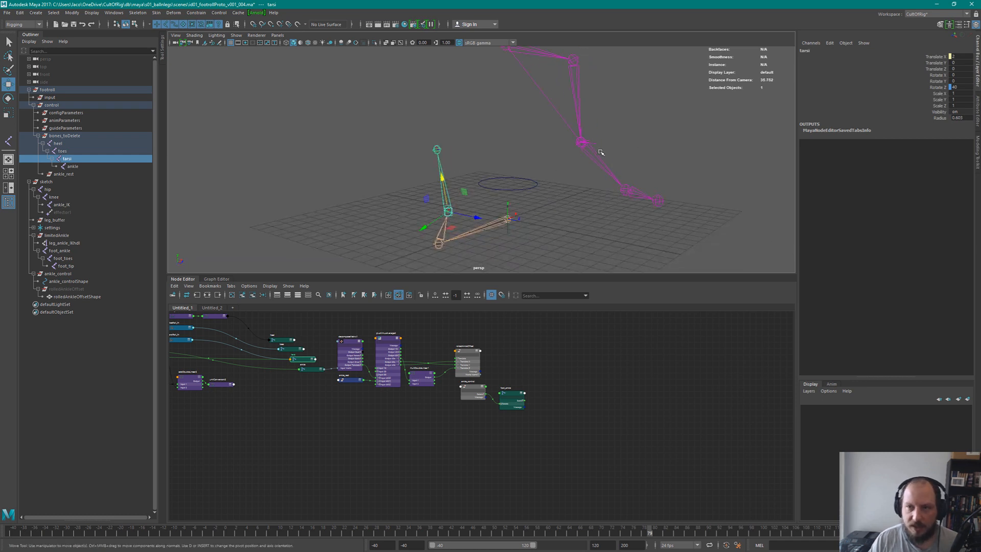
left_click(607, 164)
left_click(633, 193)
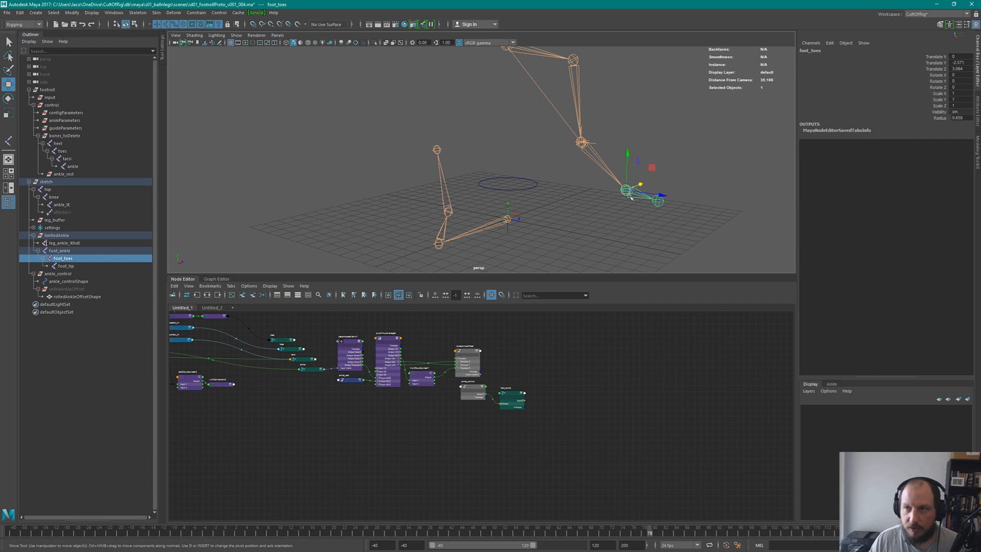
left_click_drag(657, 185, 440, 153, "alt")
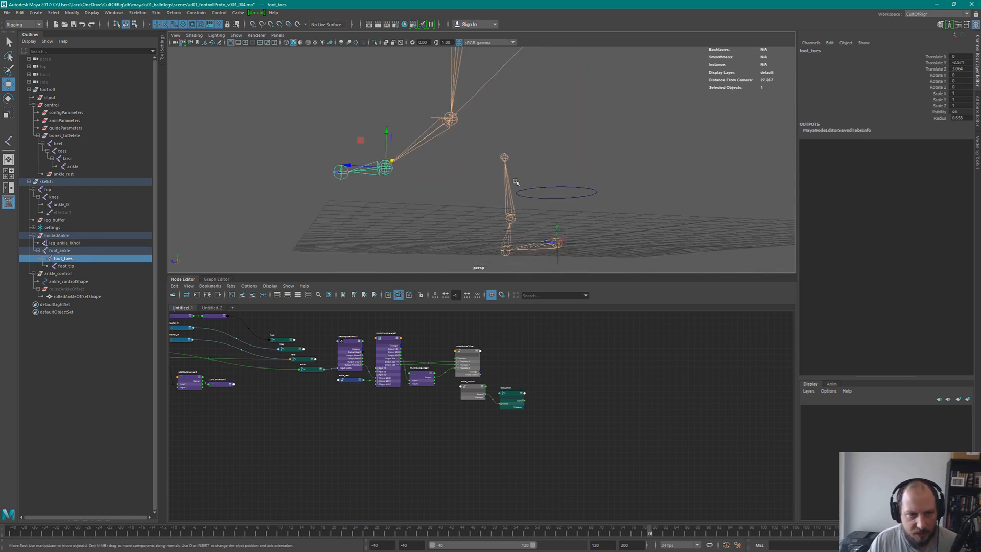
key("e")
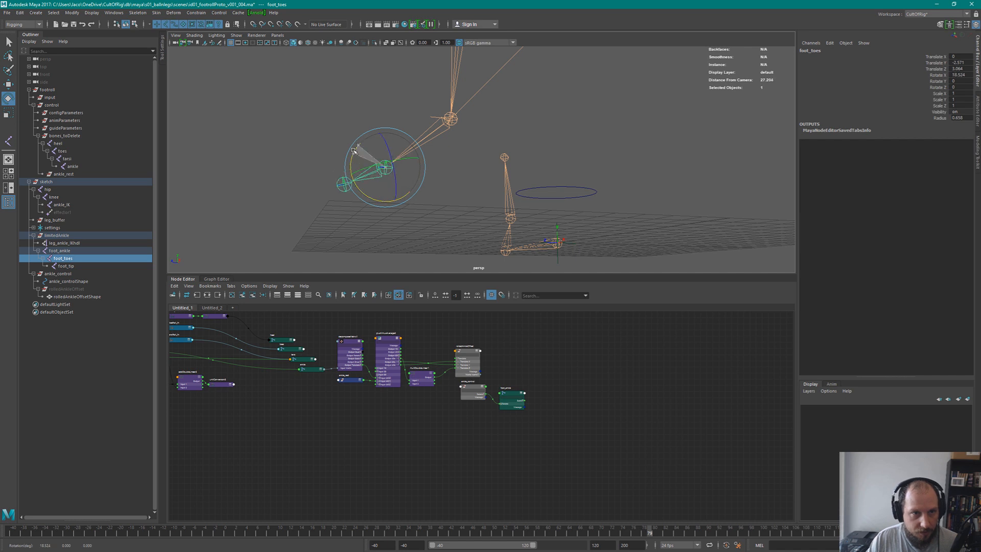
left_click_drag(409, 174, 616, 217, "alt")
Add the leg's foot_toes joint to the node graph and place it just past foot_ankle
left_click(469, 205)
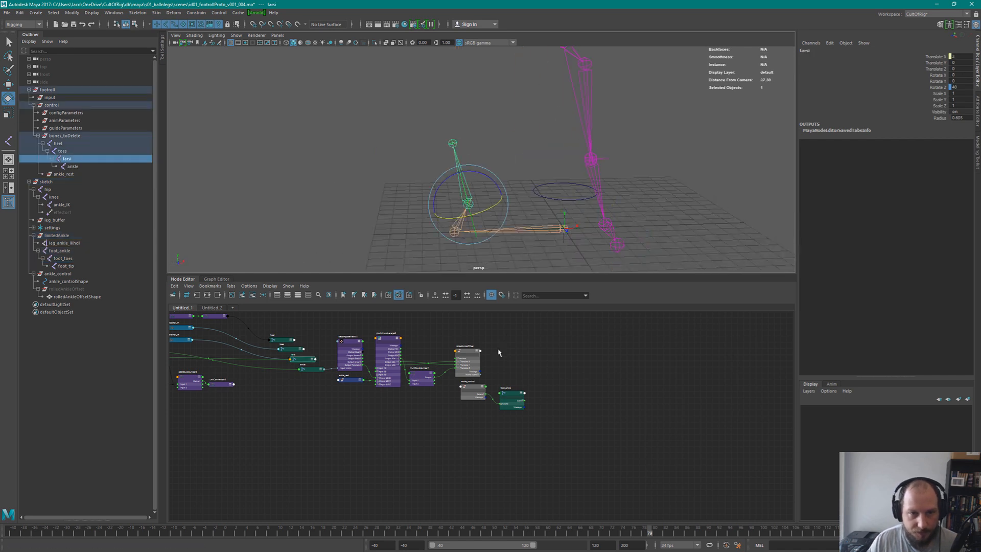
middle_click_drag(374, 387, 446, 401, "alt")
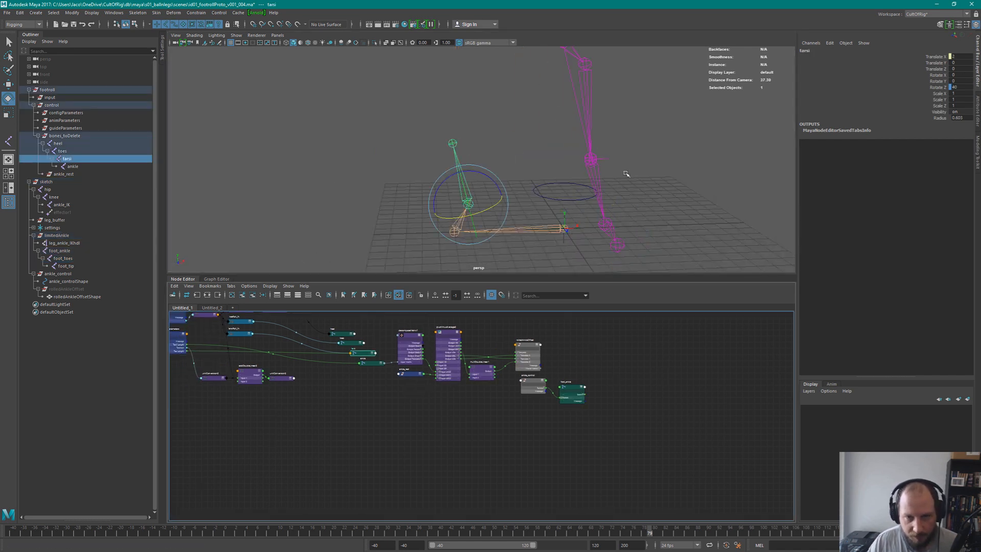
left_click(606, 224)
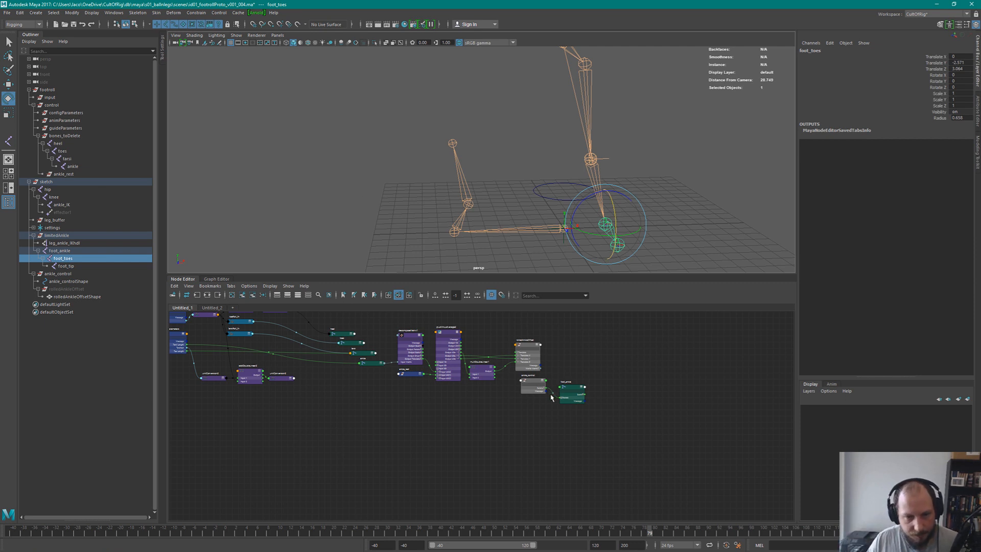
middle_click_drag(377, 394, 629, 440, "alt")
mouse_move(613, 442)
right_mouse_down("alt")
mouse_move(587, 453)
mouse_move(626, 445)
right_mouse_up("alt")
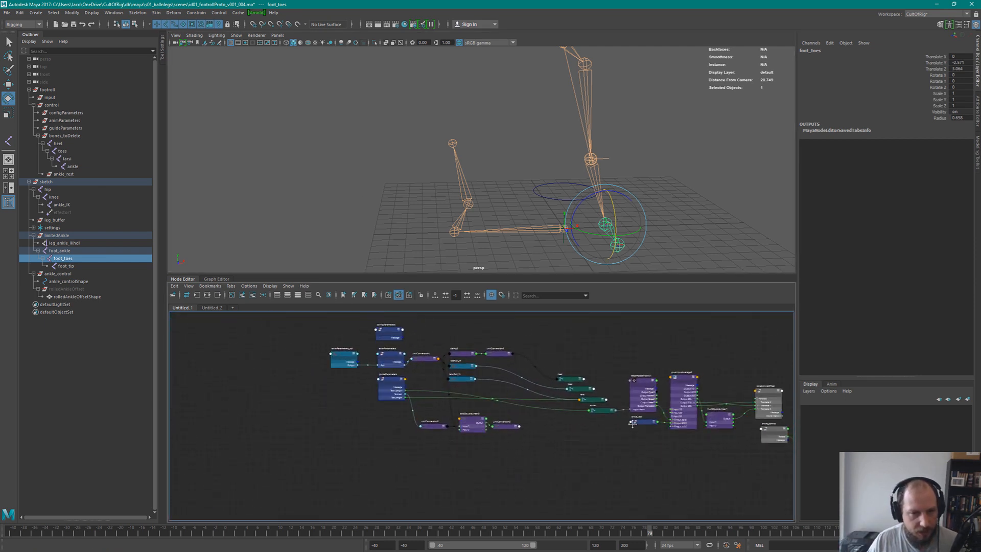
middle_click_drag(626, 446, 509, 449, "alt")
middle_click_drag(83, 258, 524, 471)
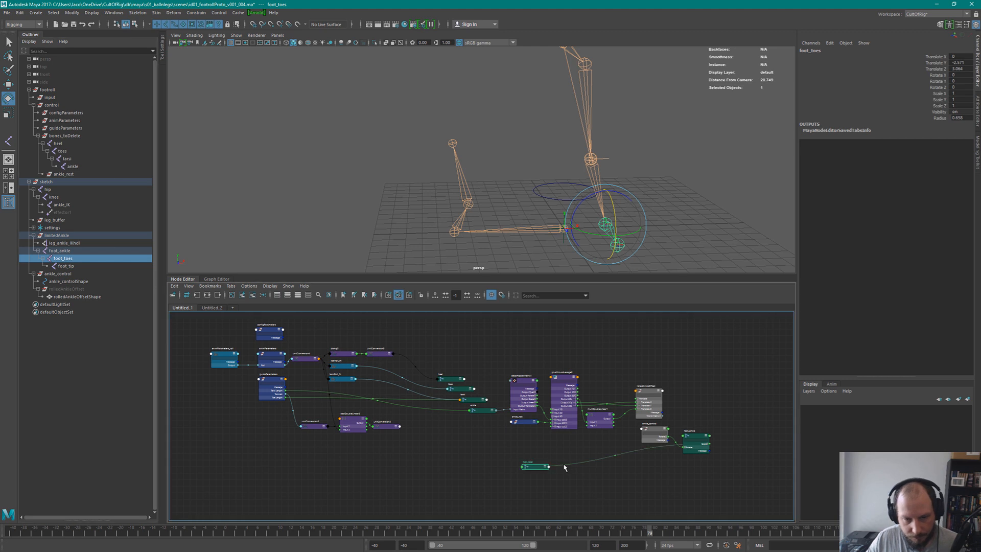
left_click_drag(545, 471, 762, 449)
middle_click_drag(708, 401, 579, 377, "alt")
right_click_drag(580, 383, 667, 443, "alt")
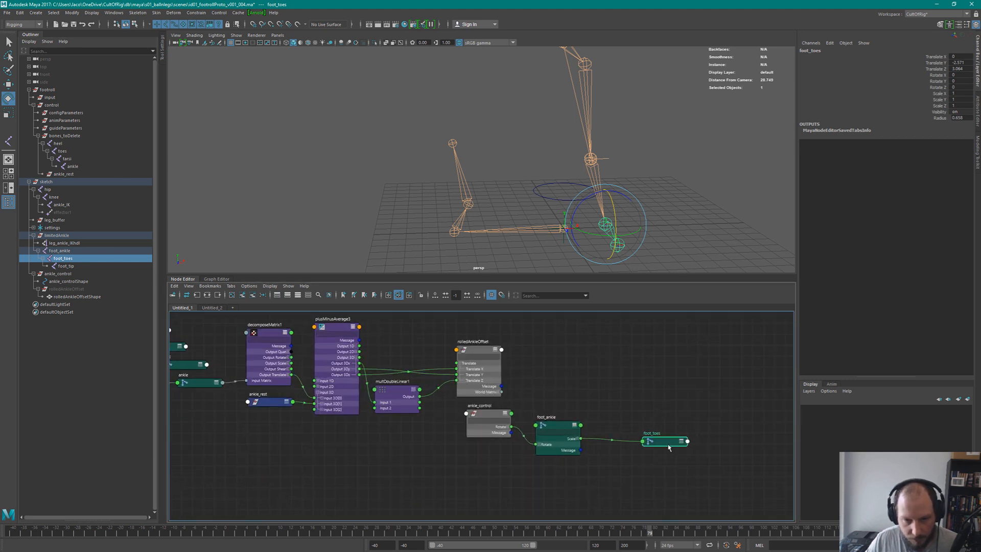
left_click_drag(668, 447, 628, 481)
Place the tarsi and foot_toes nodes side by side in the empty area below the rest of the graph
left_click(468, 204)
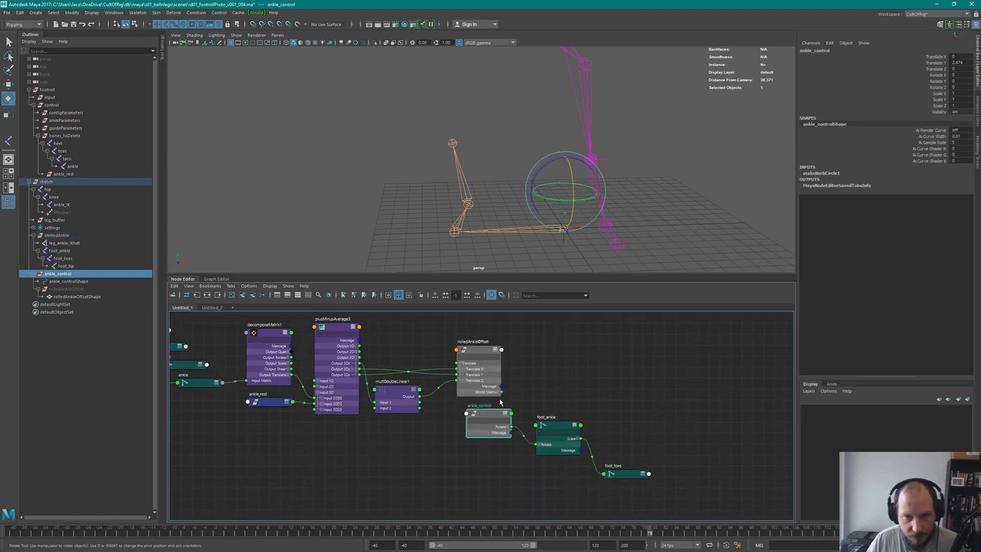
left_click(189, 368)
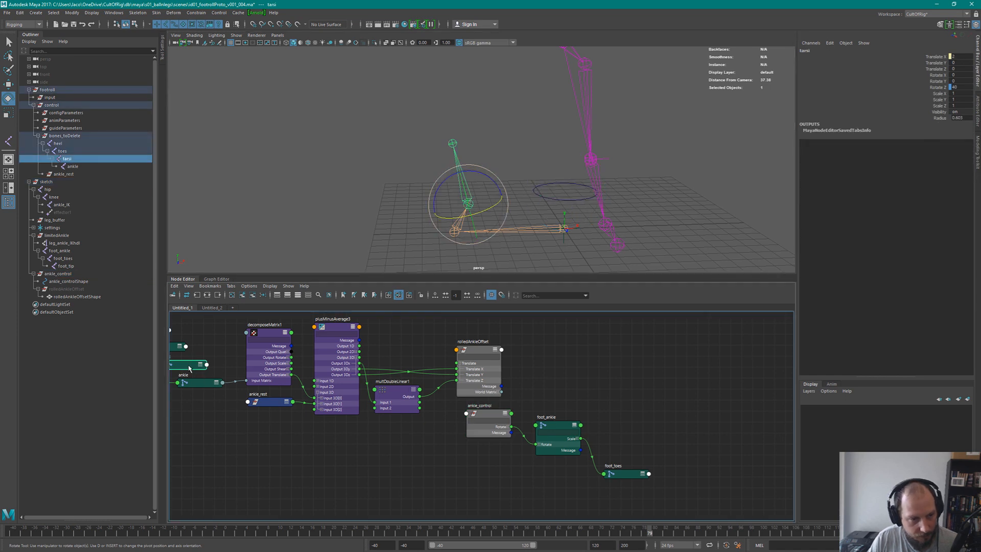
middle_click_drag(633, 503, 773, 466, "alt")
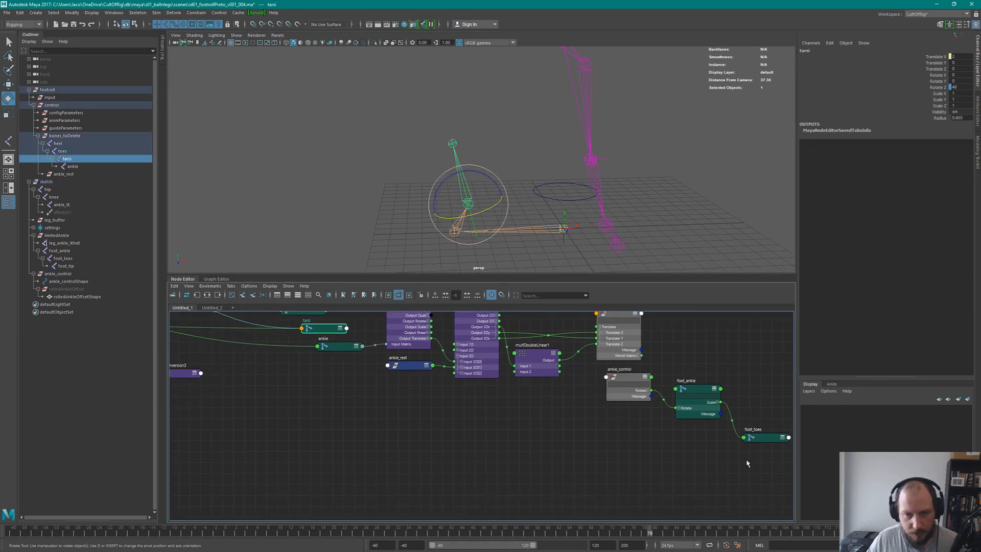
left_click_drag(761, 438, 392, 419)
left_click_drag(323, 332, 321, 431)
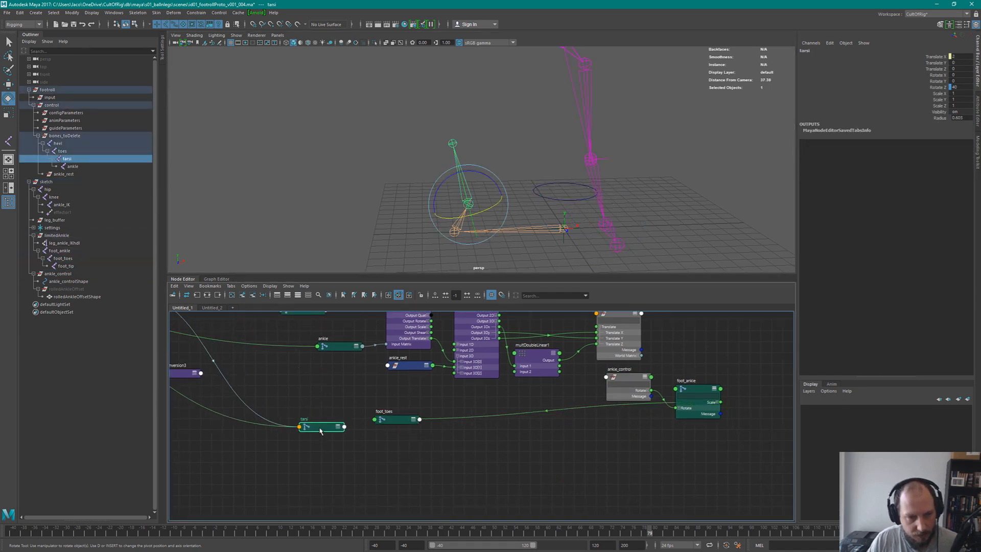
Show the connected attributes of the tarsi node and all attributes of foot_toes, with its individual Rotate axes expanded
key("2")
left_click(393, 419)
key("2")
scroll(358, 382, "up", 2)
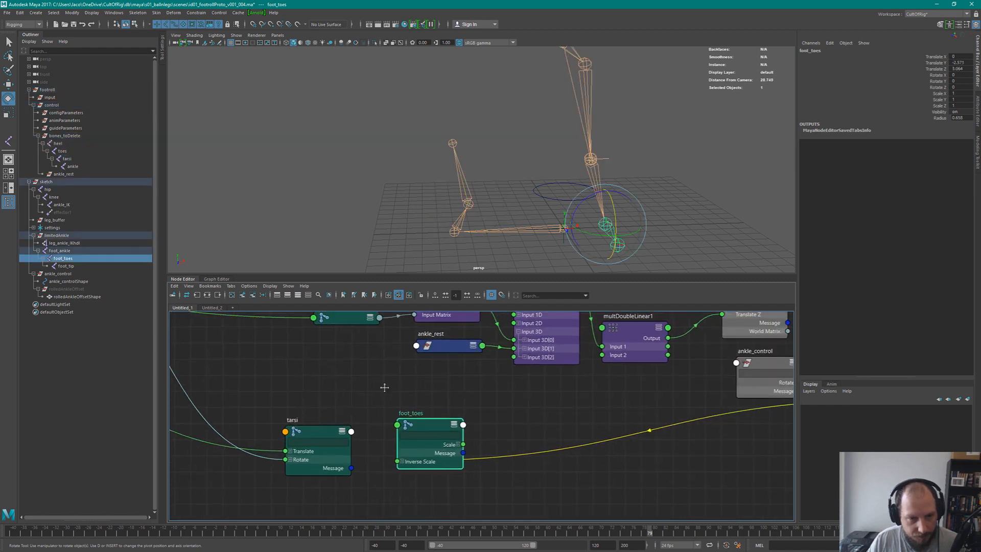
middle_click_drag(384, 386, 383, 343, "alt")
left_click(322, 381)
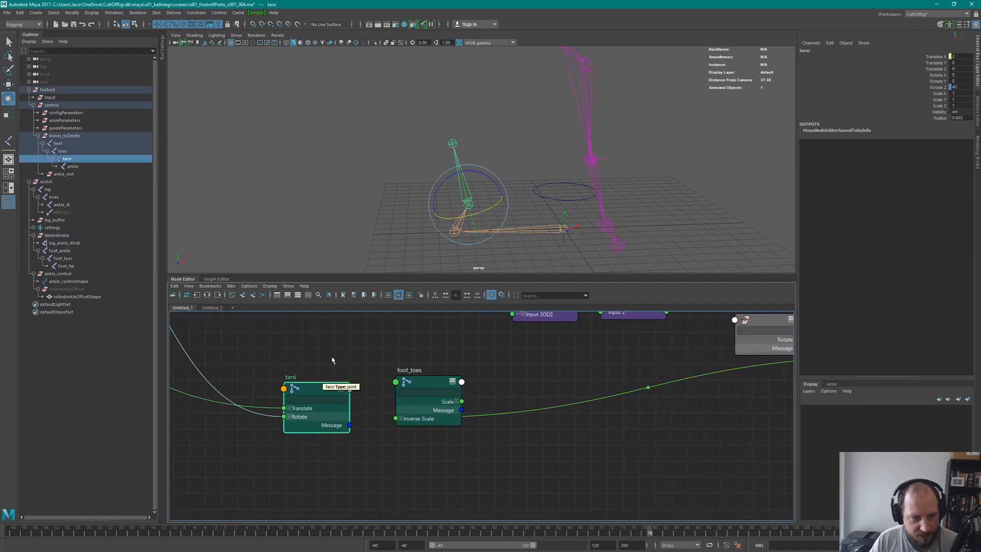
left_click(429, 396)
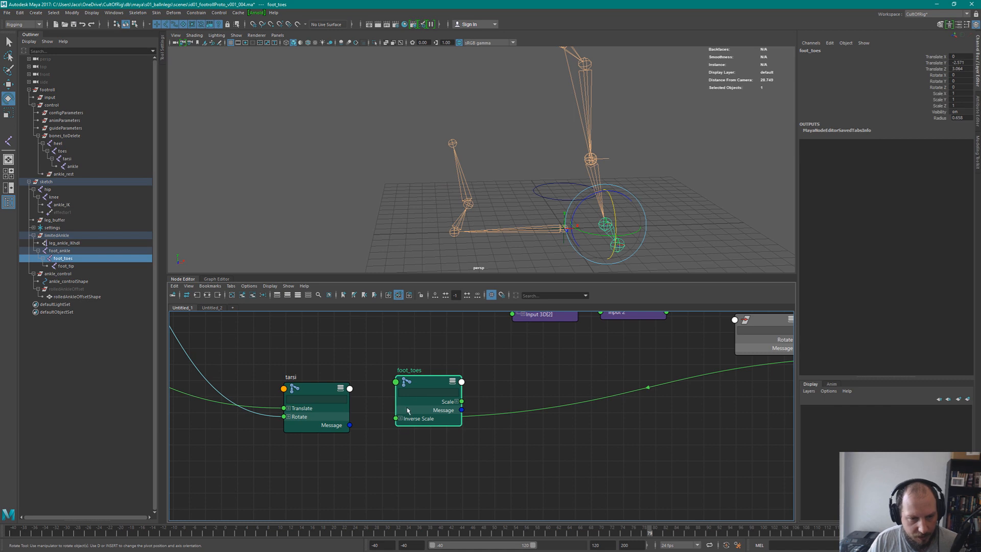
key("3")
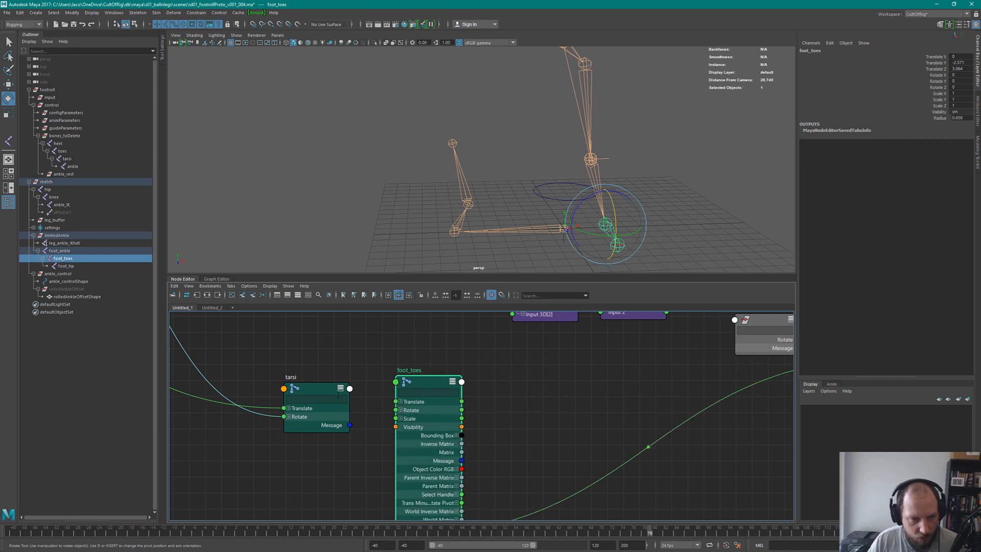
left_click(401, 410)
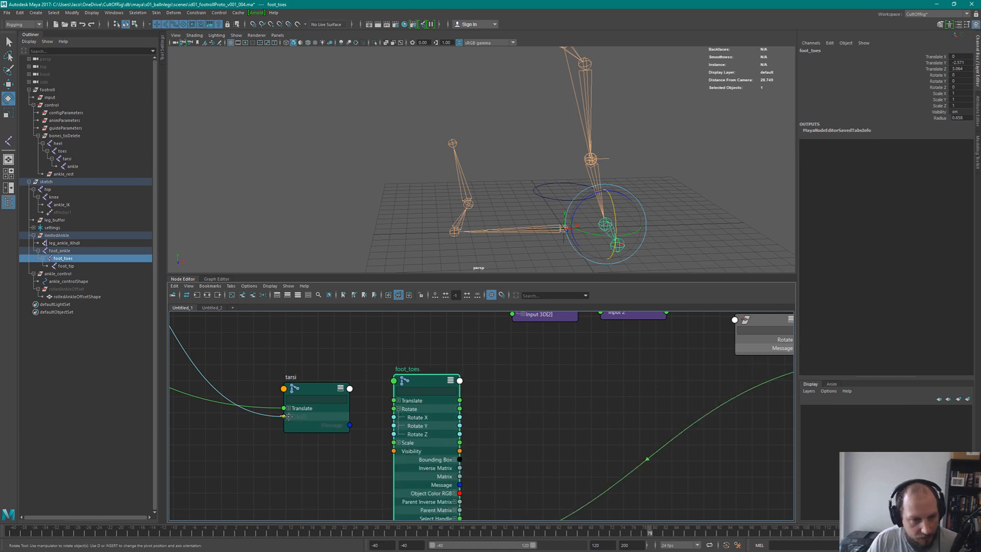
Expand the tarsi node's Rotate axes and full attributes, and connect its Rotate Z to Rotate X of foot_toes
left_click(308, 392)
left_click_drag(307, 392, 308, 378)
left_click(289, 402)
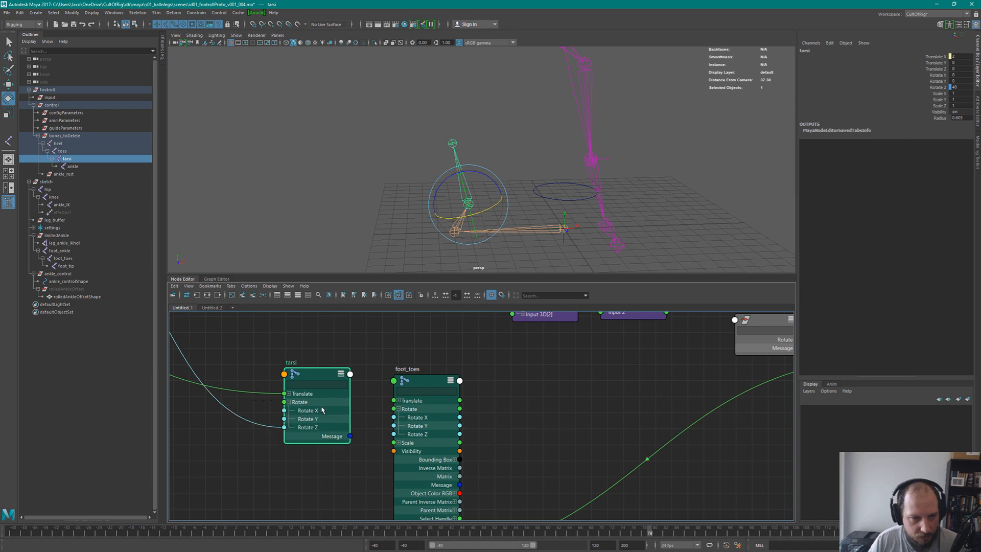
key("3")
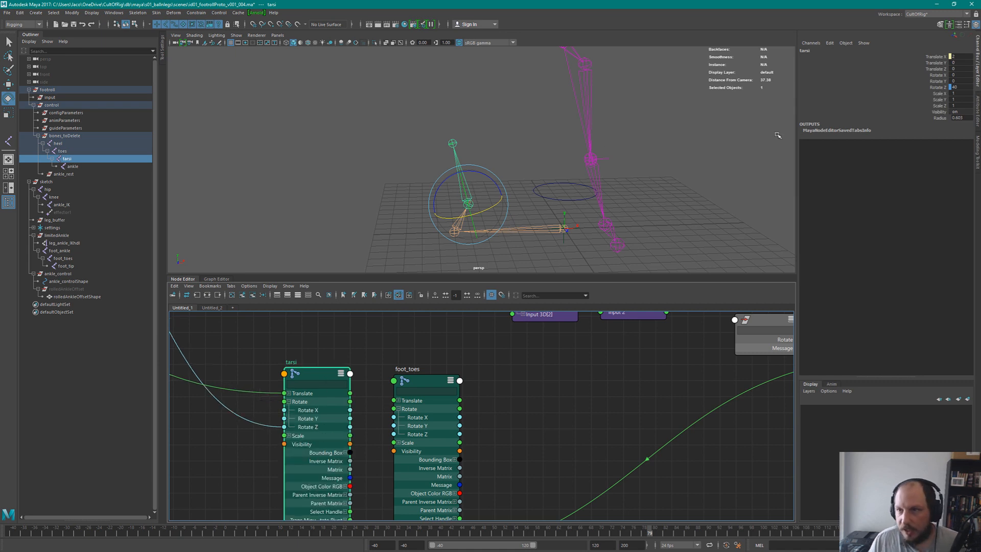
left_click_drag(350, 427, 393, 417)
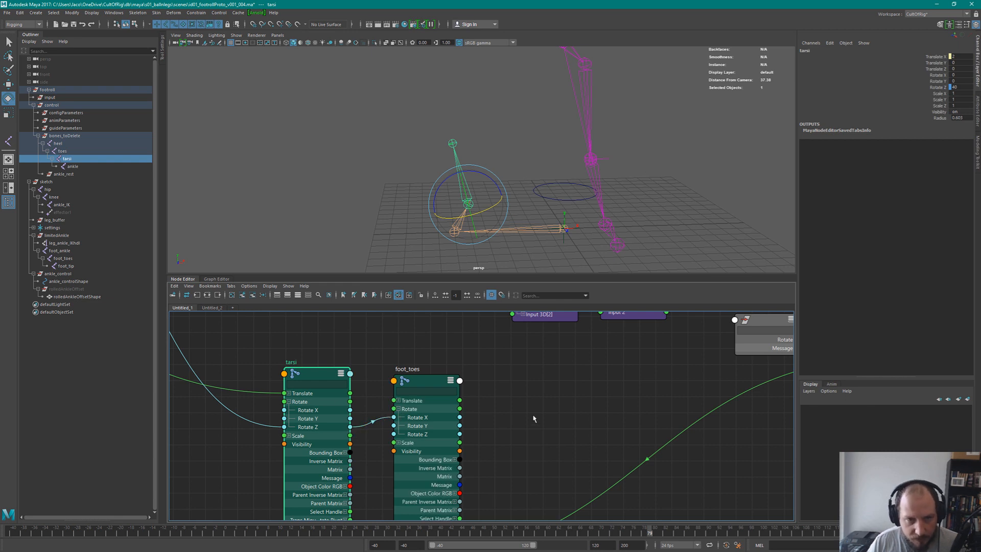
View the leg and footroll chains from several angles around frame 78 to check the connected toe bend
left_click_drag(639, 215, 639, 152, "alt")
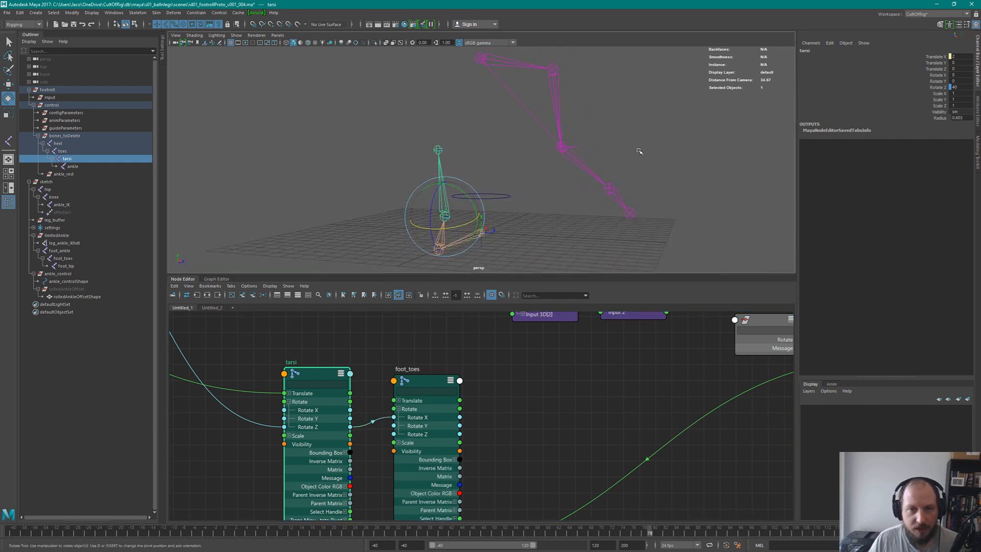
left_click_drag(552, 232, 483, 245, "alt")
mouse_move(647, 533)
left_mouse_down()
mouse_move(126, 533)
mouse_move(644, 533)
left_mouse_up()
left_click_drag(631, 214, 691, 184, "alt")
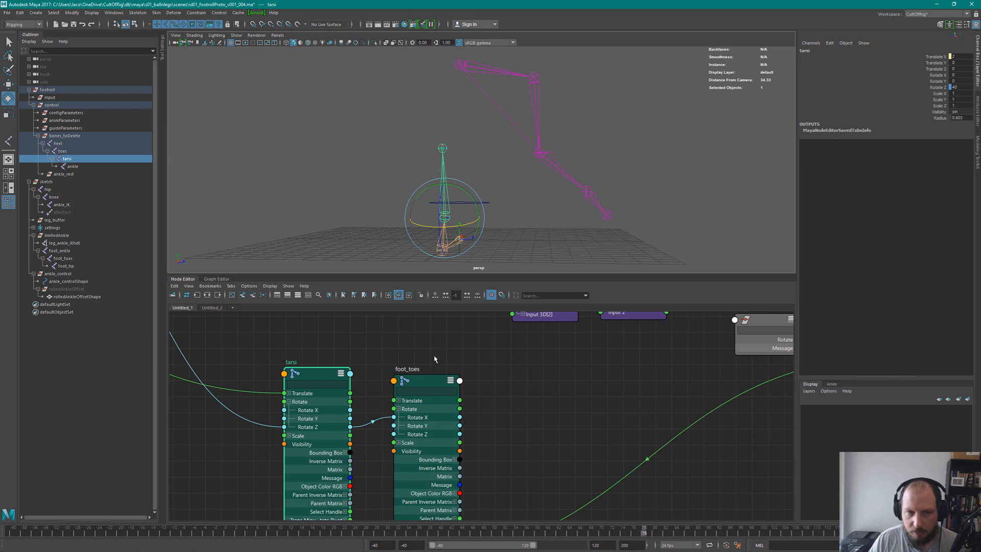
left_click_drag(522, 182, 558, 170, "alt")
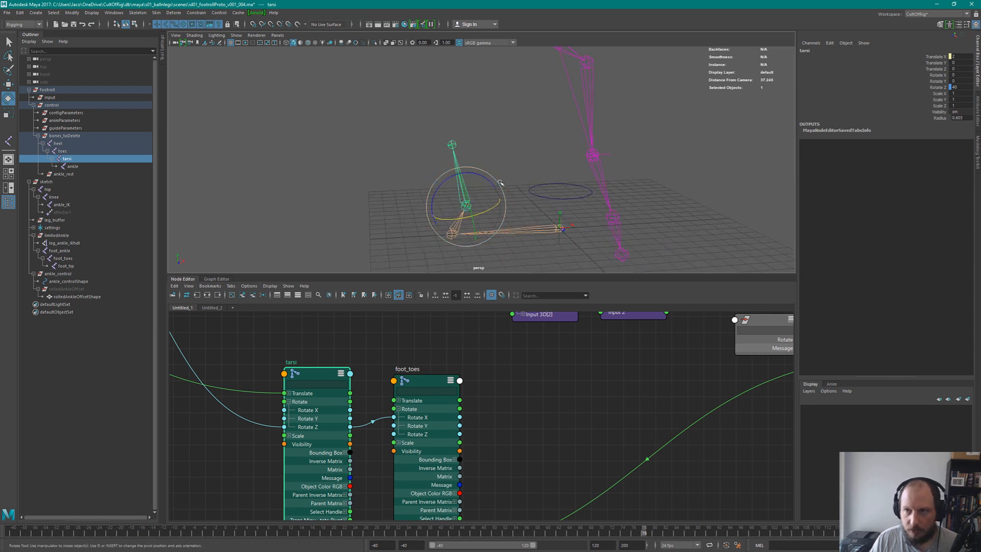
Inspect the foot_toes joint's transform and joint attributes, and scrub the timeline back to around frame -28 to check the foot pose
left_click(612, 218)
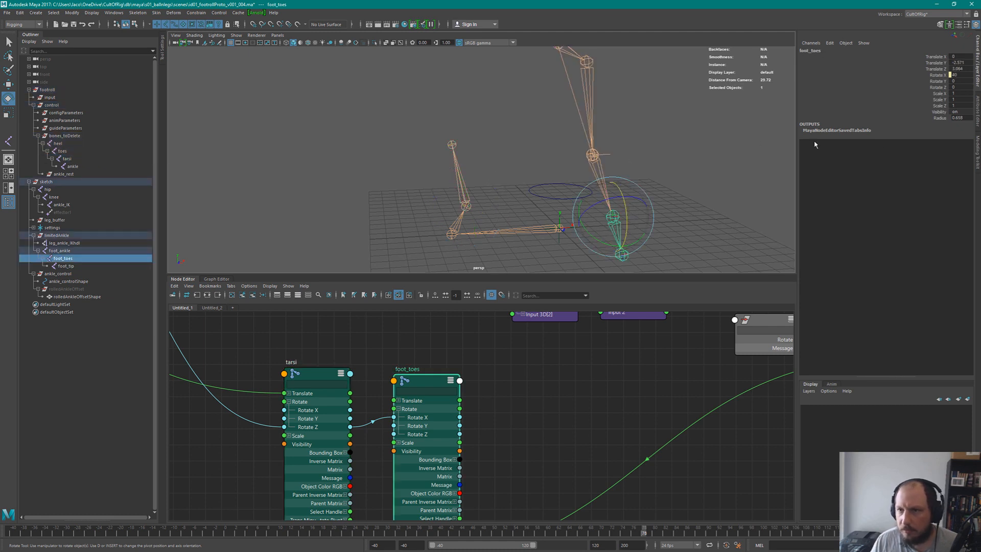
key("ctrl+a")
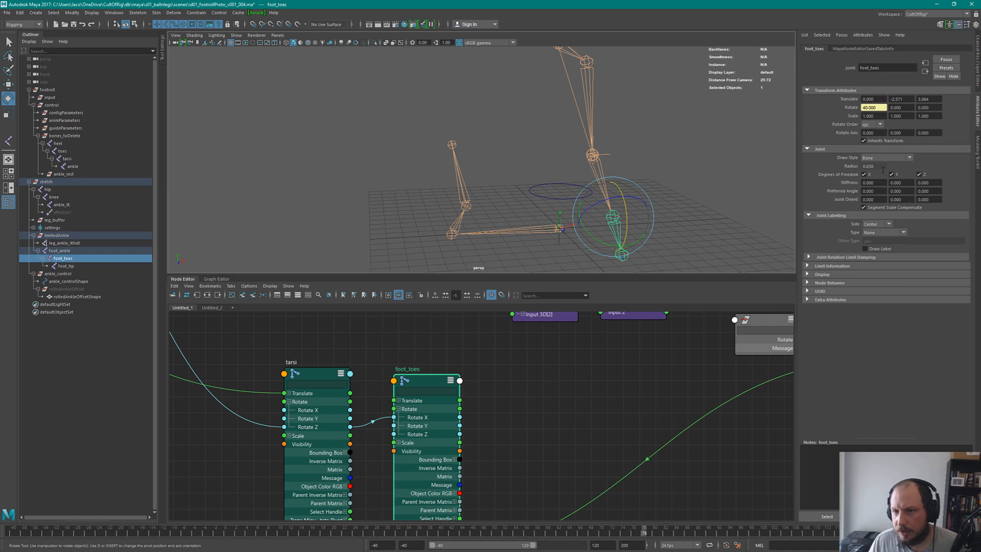
left_click_drag(630, 152, 687, 147, "alt")
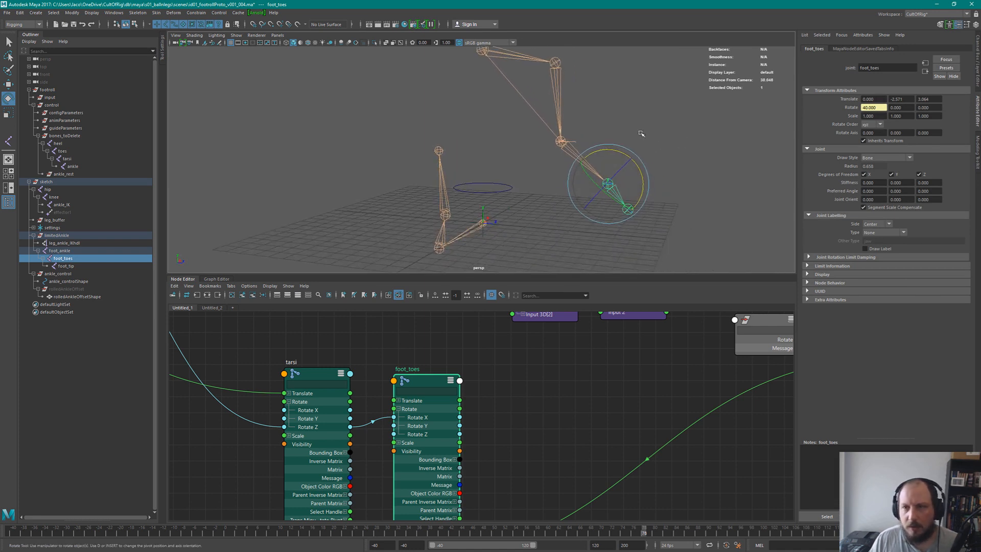
left_click_drag(483, 530, 81, 532)
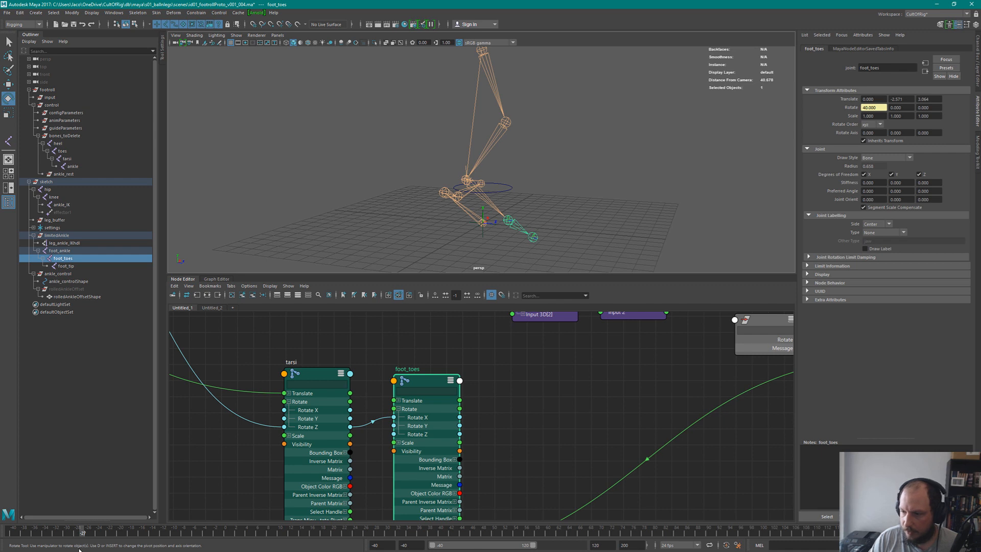
key("alt+comma")
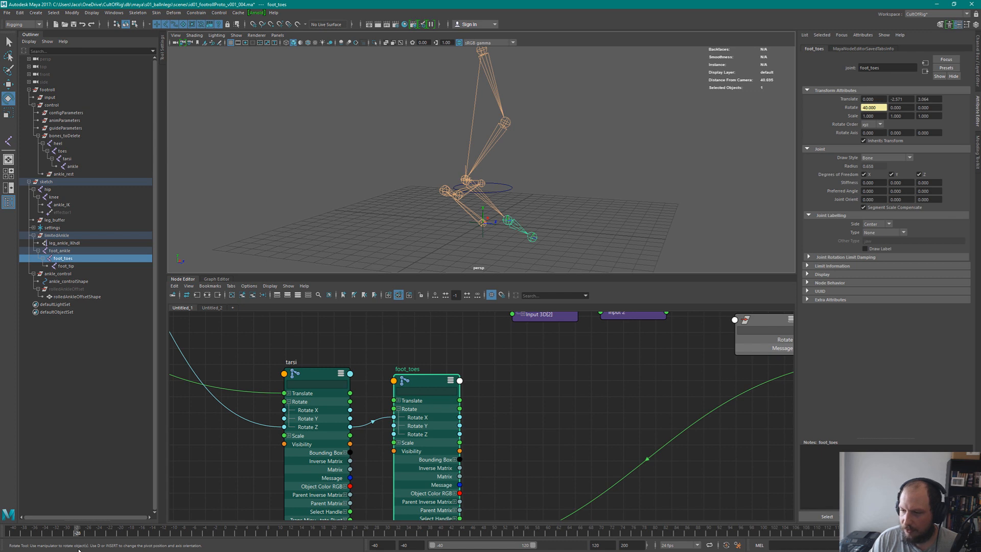
Step the timeline back to frame -30, return it to frame 0, and examine the leg and footroll chains from several angles
key("alt+comma")
key("alt+comma")
key("alt+comma")
key("alt+comma")
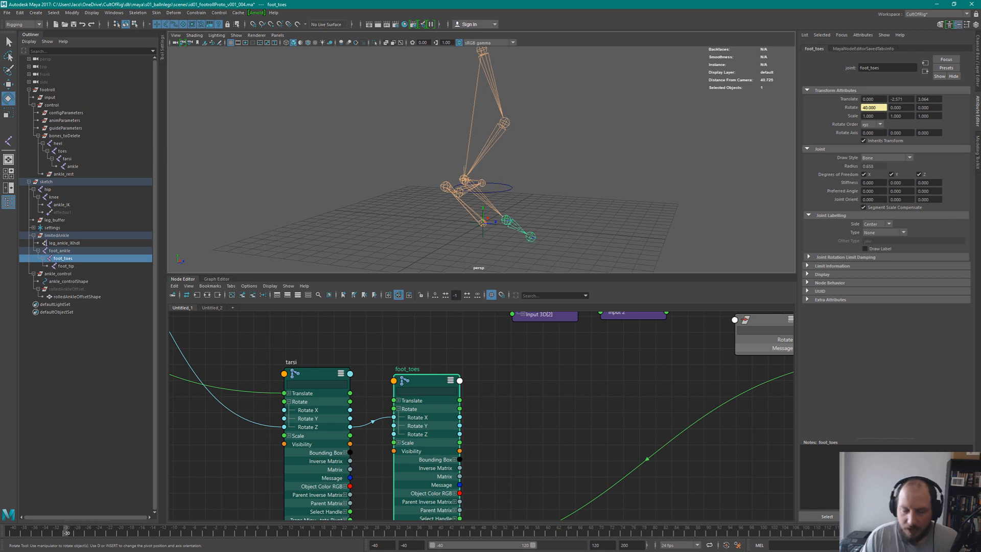
left_click_drag(84, 538, 225, 537)
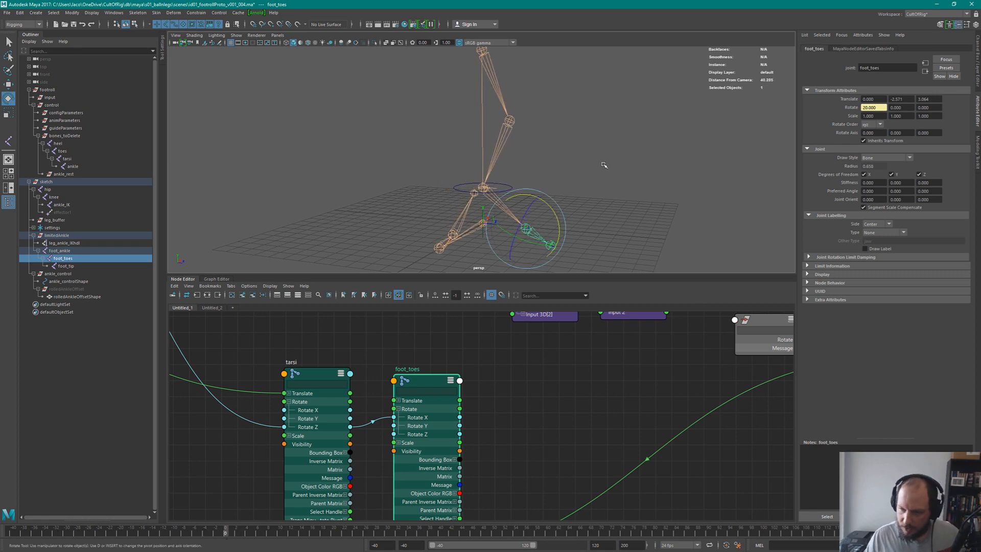
mouse_move(598, 175)
left_mouse_down("alt")
mouse_move(613, 184)
mouse_move(615, 145)
mouse_move(611, 184)
mouse_move(670, 184)
mouse_move(657, 164)
mouse_move(576, 164)
mouse_move(582, 174)
left_mouse_up("alt")
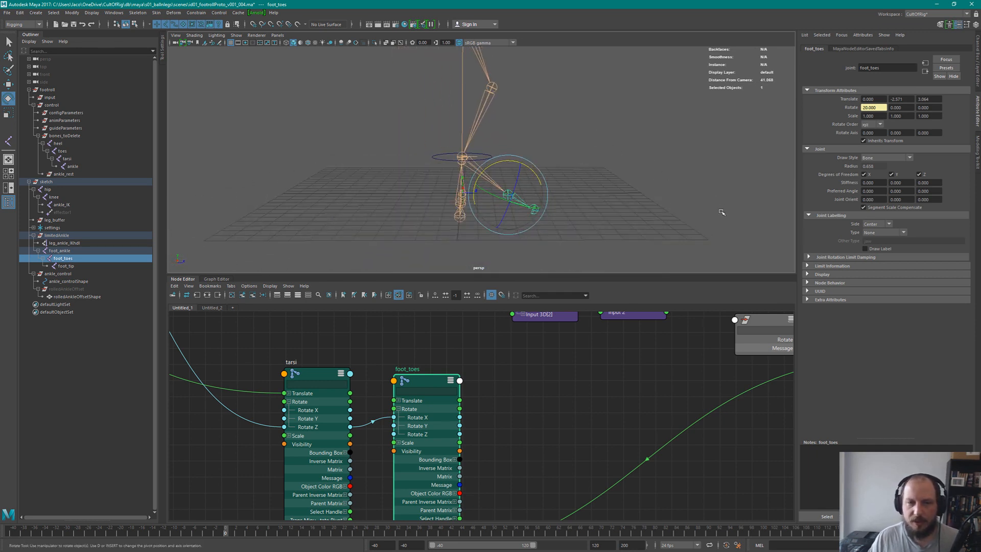
left_click(603, 152)
left_click_drag(596, 145, 557, 151, "alt")
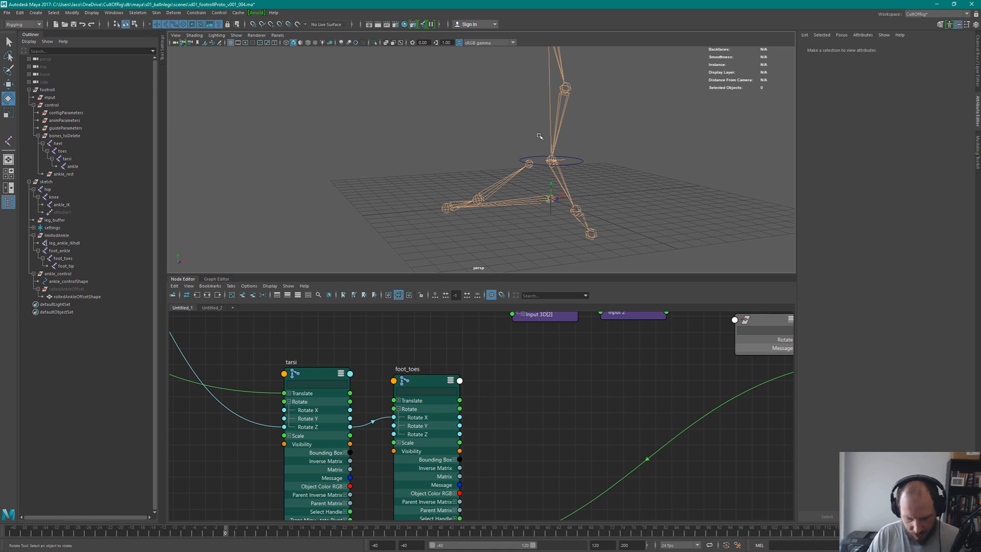
left_click_drag(557, 162, 569, 160, "alt")
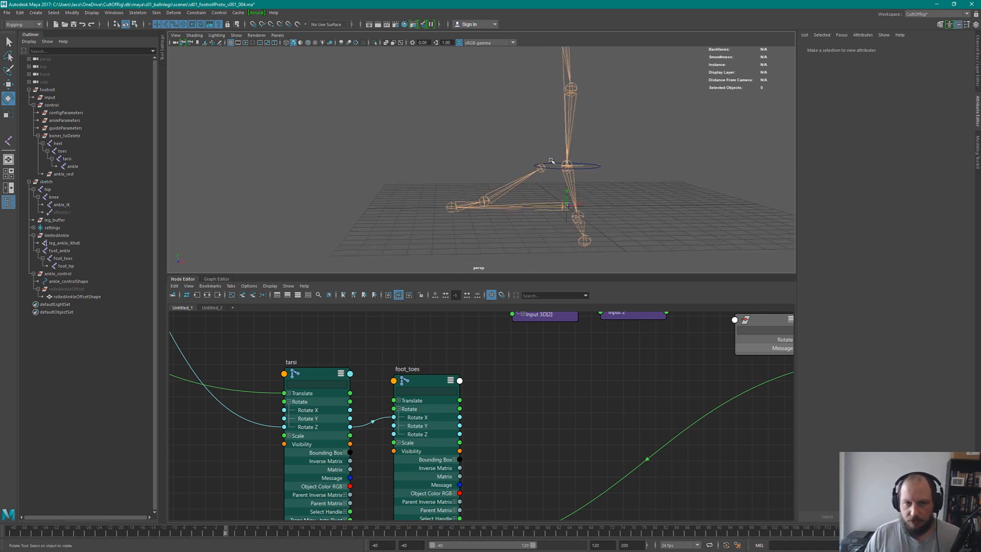
Inspect the bones_toDelete group and its heel joint against the leg's foot from a new angle, and clear the selection
left_click(57, 136)
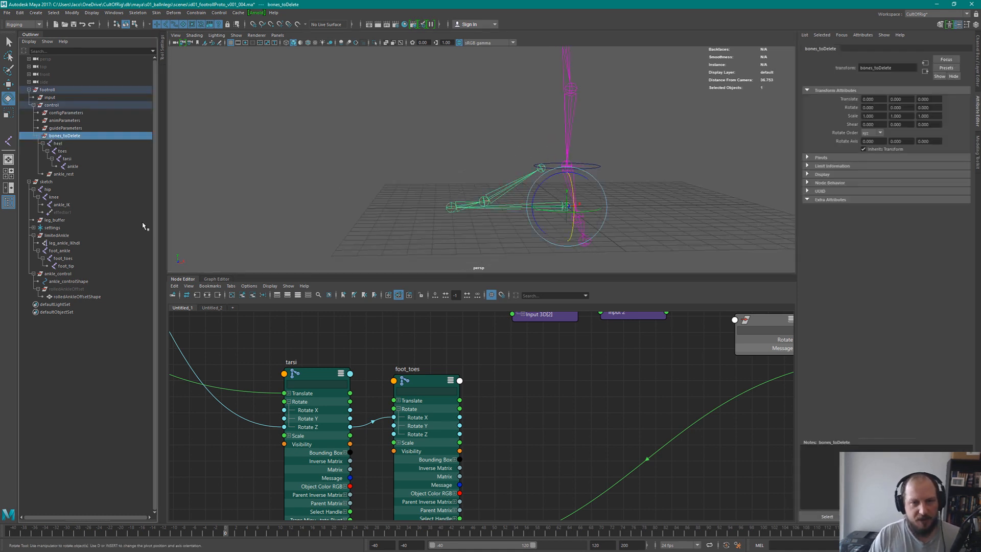
left_click_drag(553, 179, 572, 186, "alt")
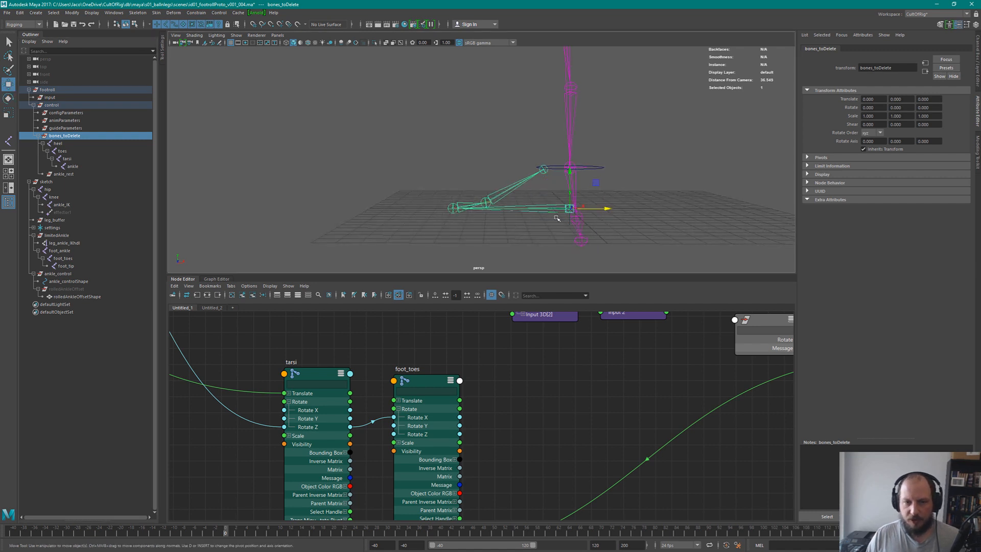
key("w")
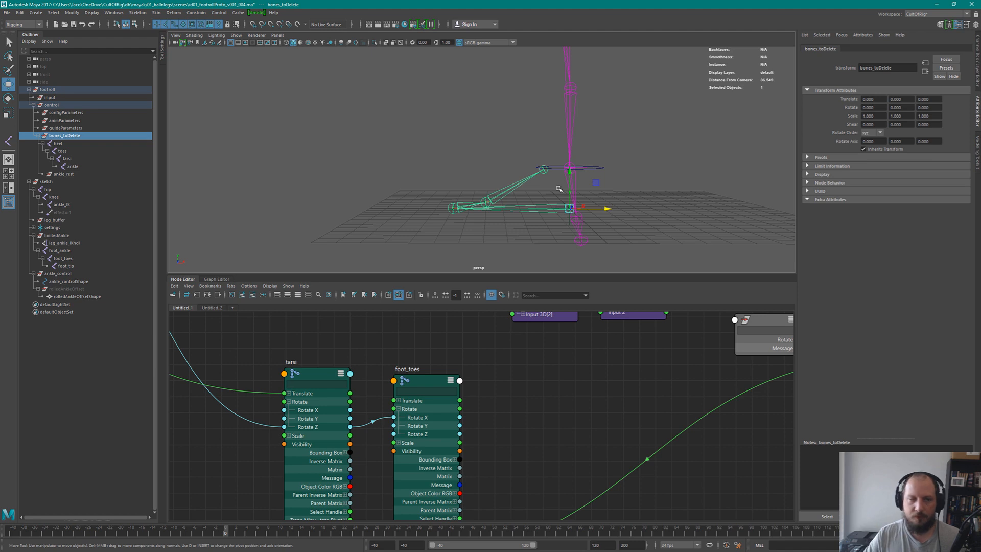
left_click(58, 143)
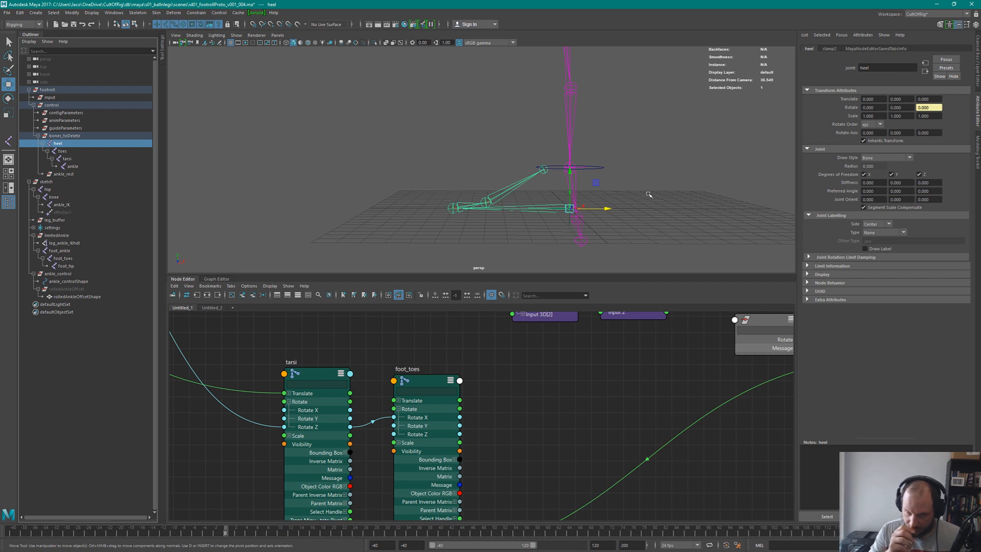
left_click_drag(605, 237, 559, 222, "alt")
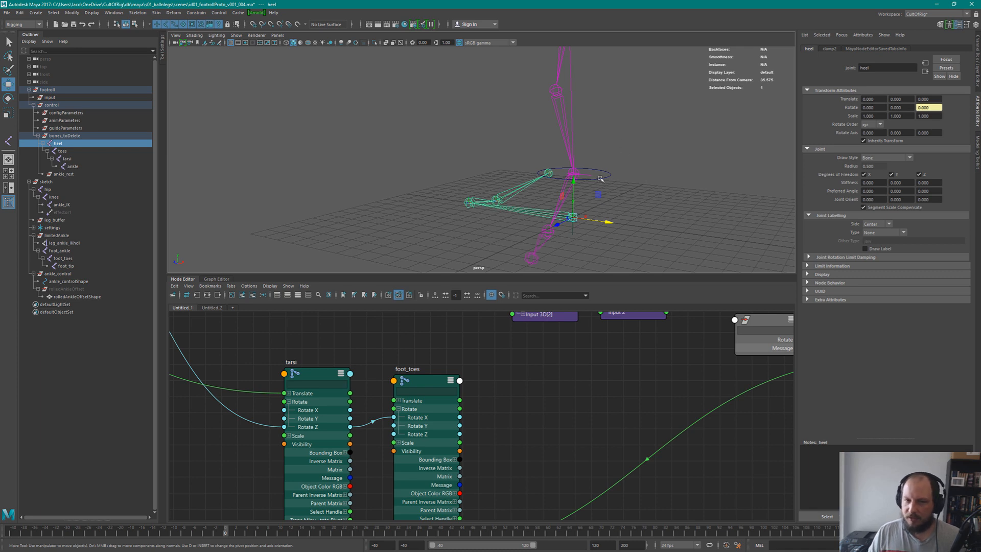
left_click(628, 200)
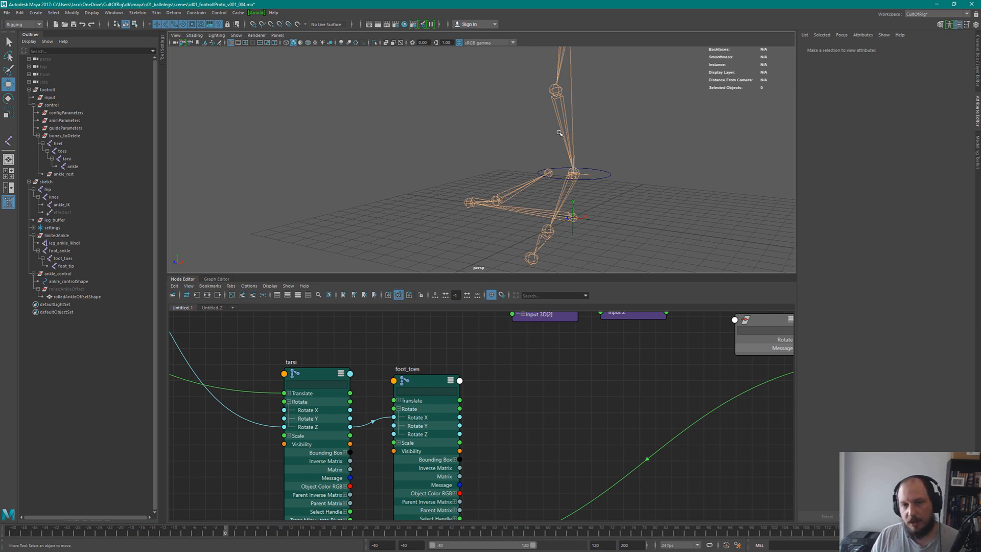
Survey the whole node network and scrub the timeline forward and back to frame 0 to compare both foot chains
scroll(523, 401, "down", 2)
scroll(522, 402, "down", 3)
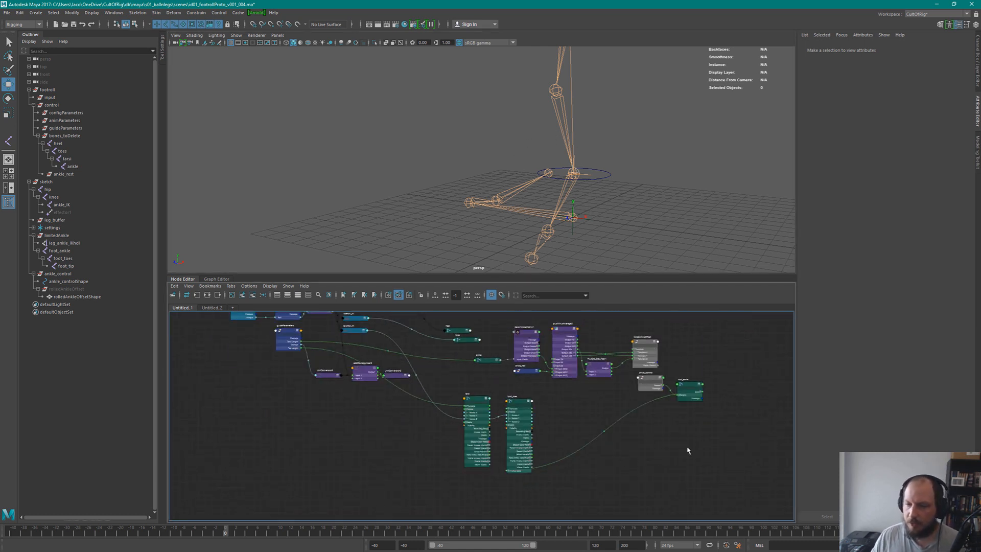
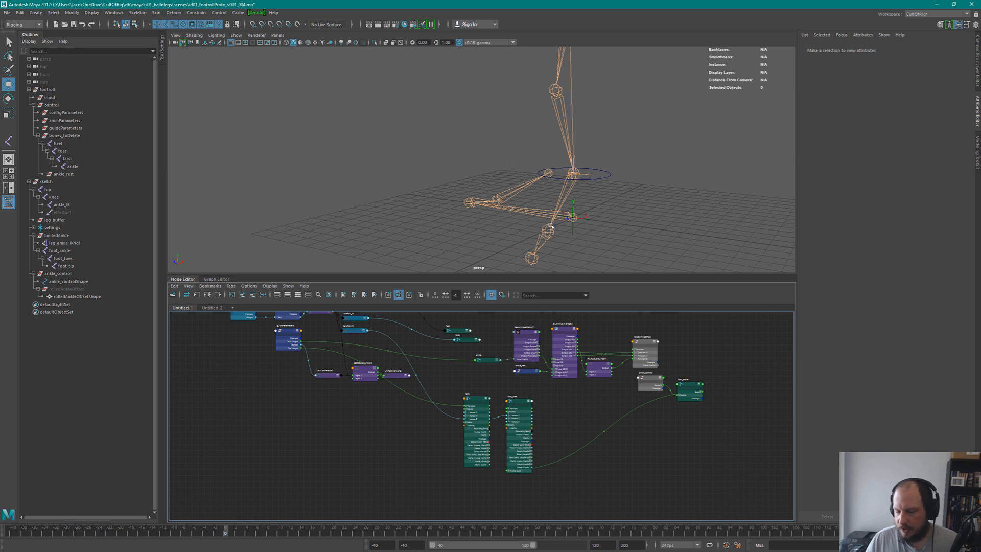
mouse_move(565, 234)
left_mouse_down("alt")
mouse_move(522, 238)
mouse_move(547, 227)
left_mouse_up("alt")
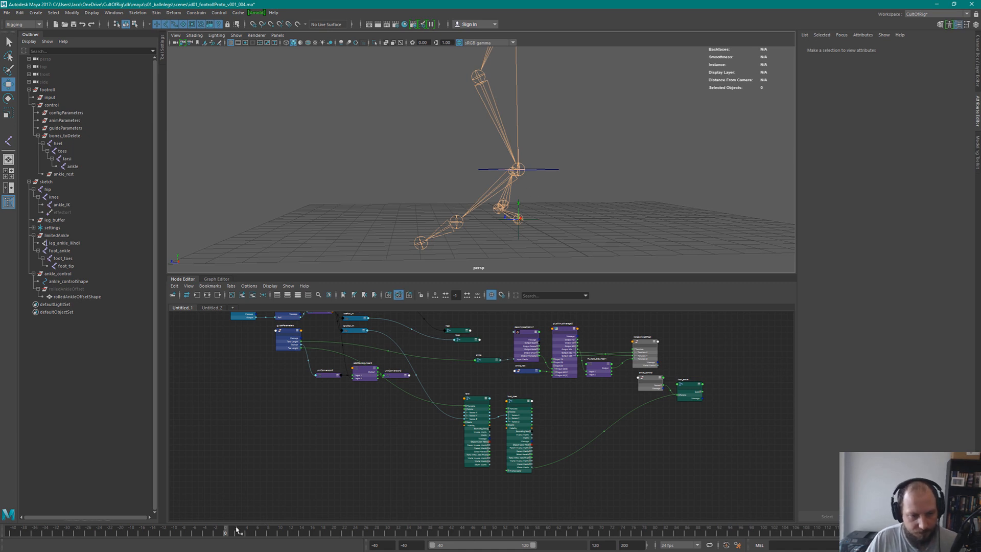
left_click_drag(227, 533, 599, 534)
left_click_drag(470, 538, 259, 453)
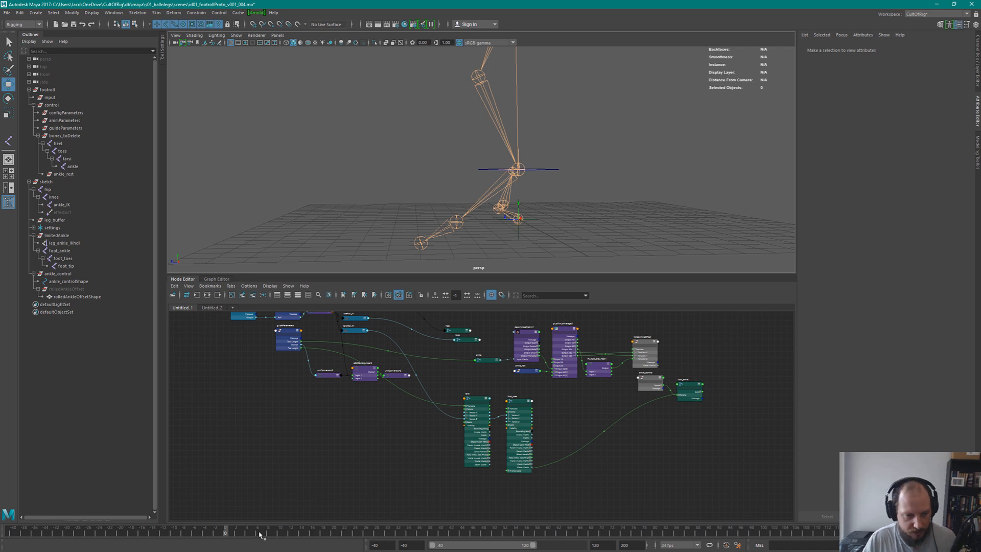
left_click_drag(491, 198, 647, 201, "alt")
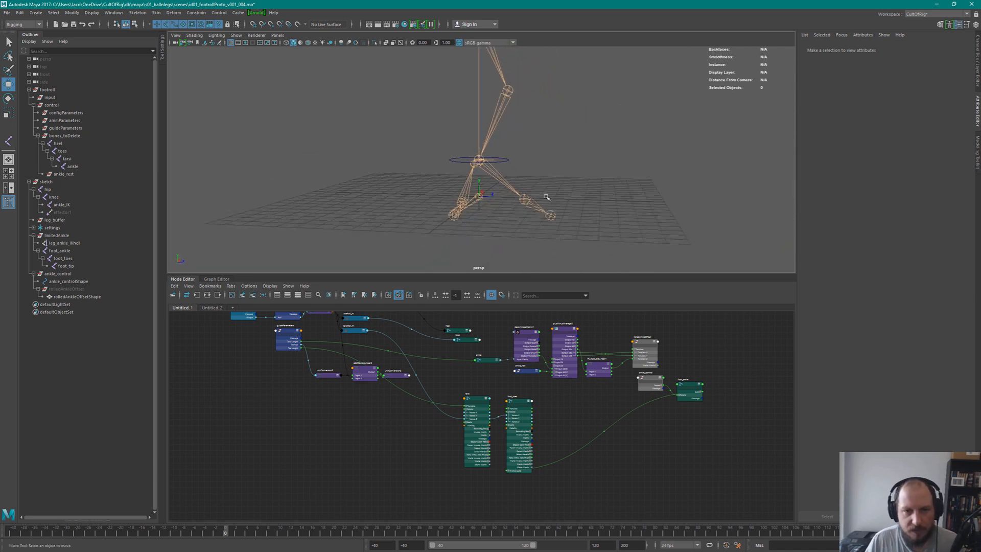
Inspect the transforms of the leg's foot_toes joint and the footroll chain's tarsi and ankle joints at frame 0
left_click(538, 205)
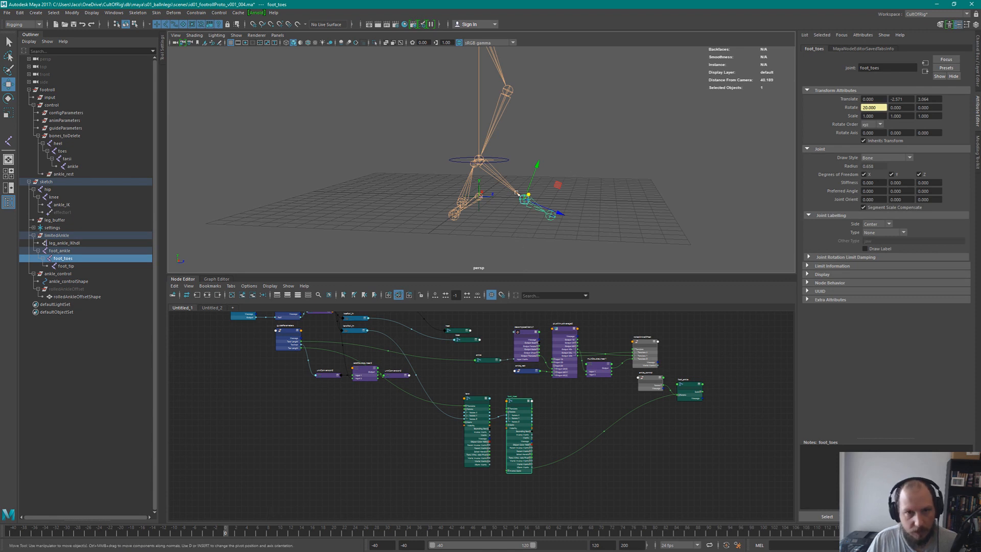
left_click_drag(511, 184, 584, 171, "alt")
left_click(487, 175)
left_click(460, 186)
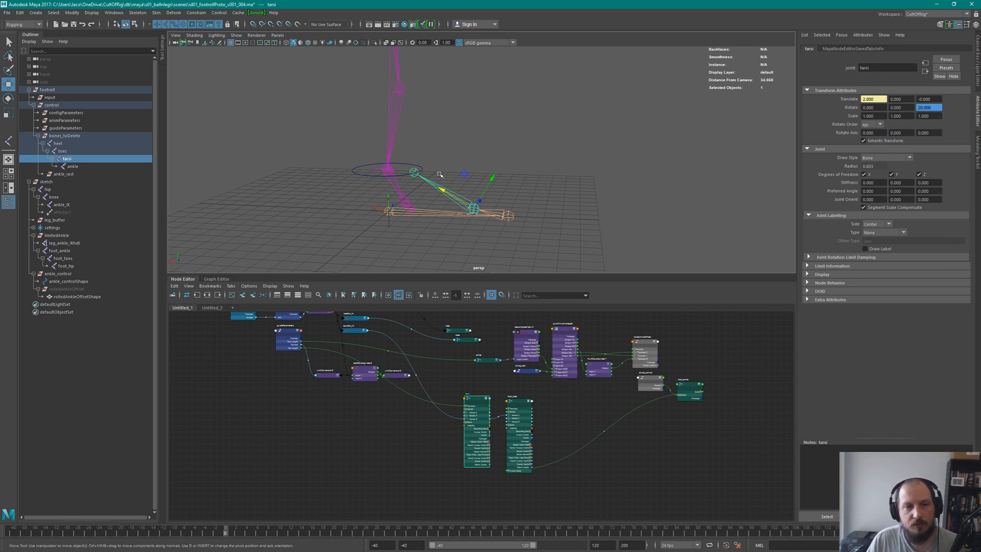
left_click_drag(422, 171, 416, 169, "alt")
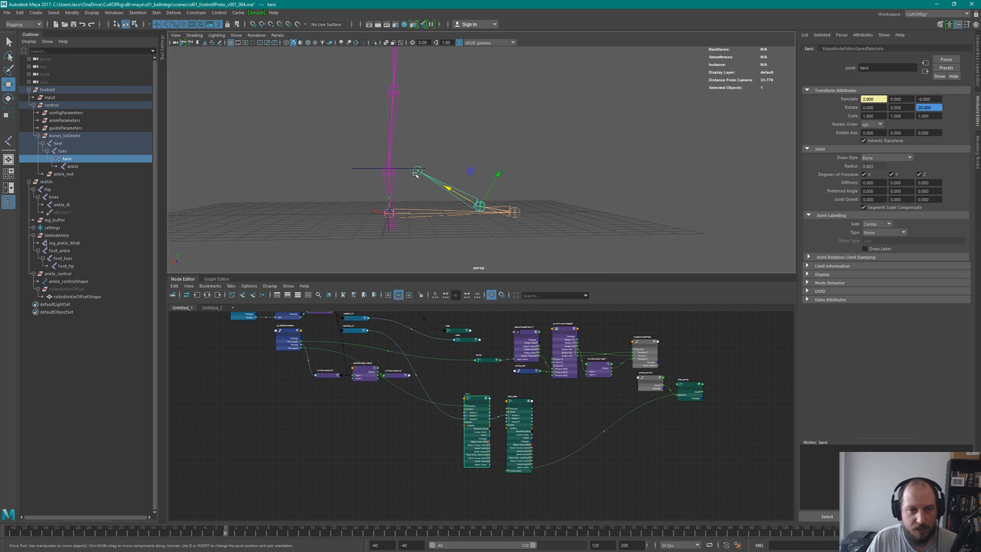
key("Down")
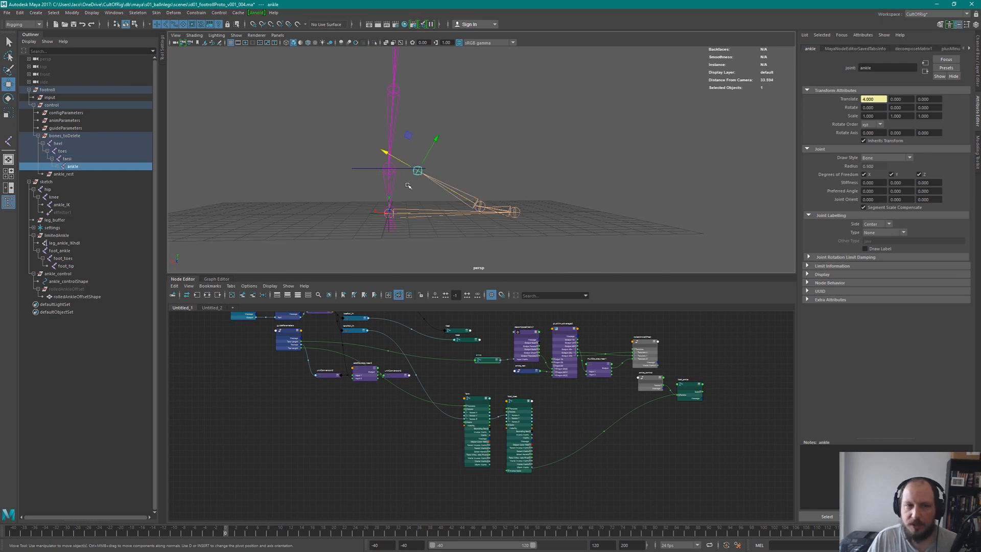
Scrub to around frame 62, inspect the footroll chain's ankle and tarsi joints there, and return to frame 0
left_click_drag(226, 531, 558, 529)
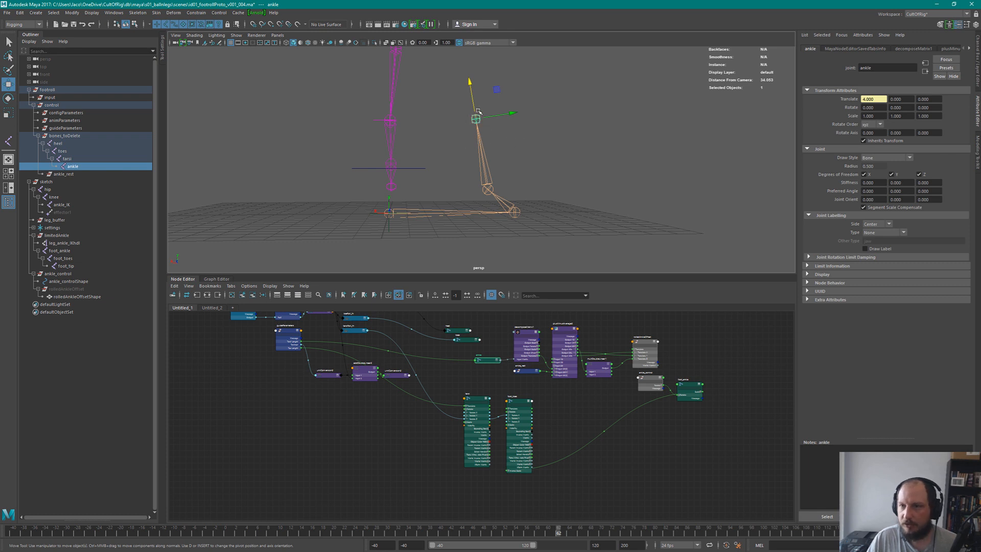
left_click(508, 141)
left_click(477, 118)
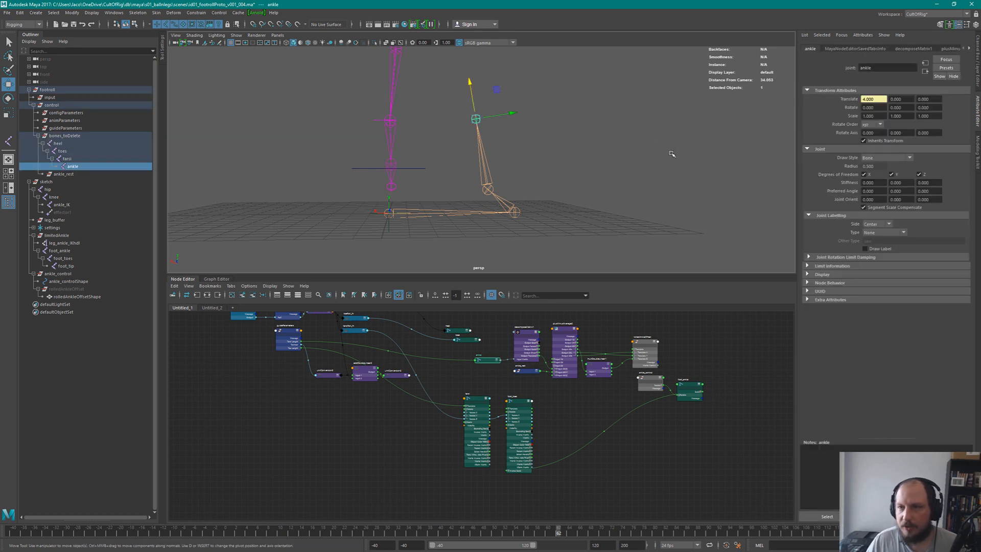
left_click(488, 190)
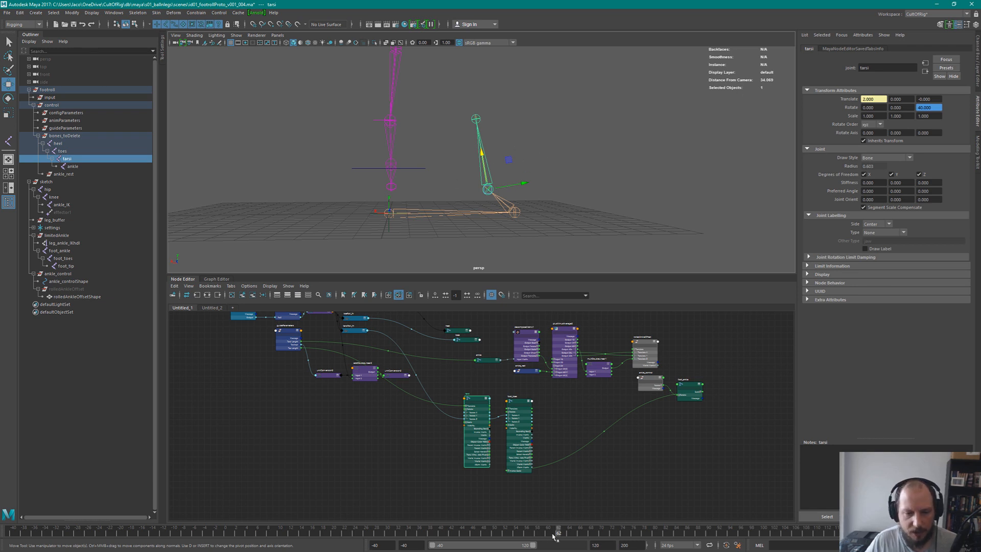
left_click_drag(558, 534, 229, 535)
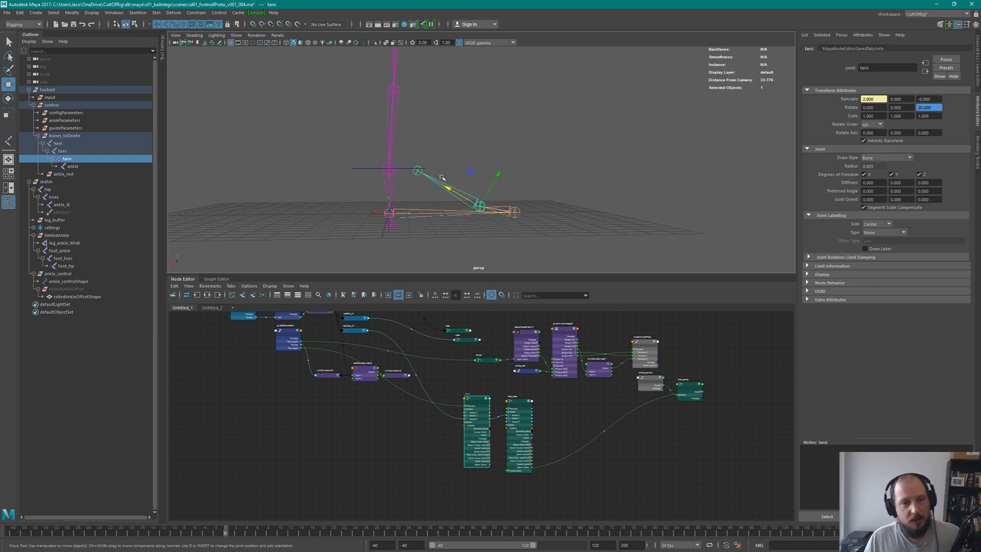
Compare the footroll chain's ankle with the leg's ankle from several angles, inspecting the leg_ankle_IKhdl handle
mouse_move(493, 130)
left_mouse_down("alt")
mouse_move(419, 153)
mouse_move(499, 143)
left_mouse_up("alt")
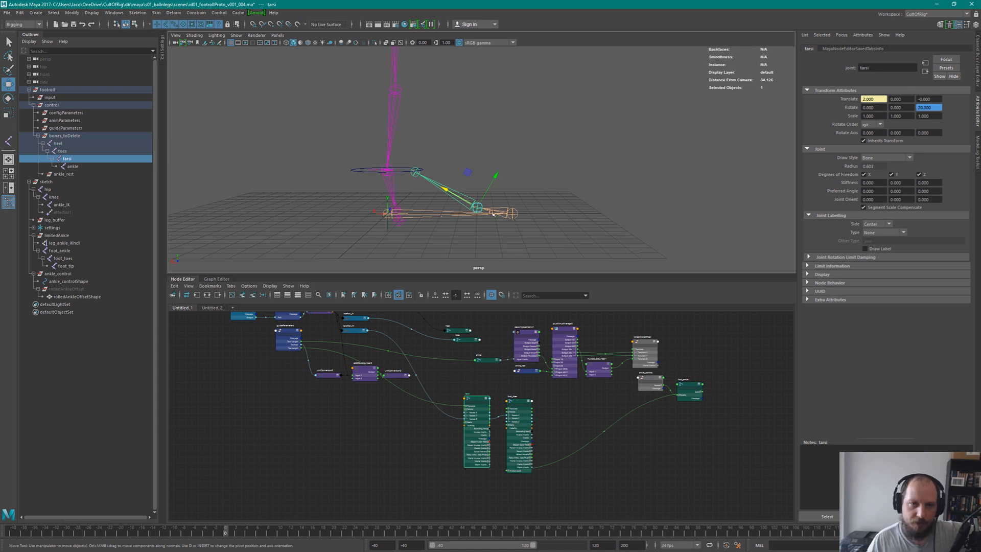
left_click_drag(503, 196, 331, 182, "alt")
left_click_drag(567, 175, 427, 182, "alt")
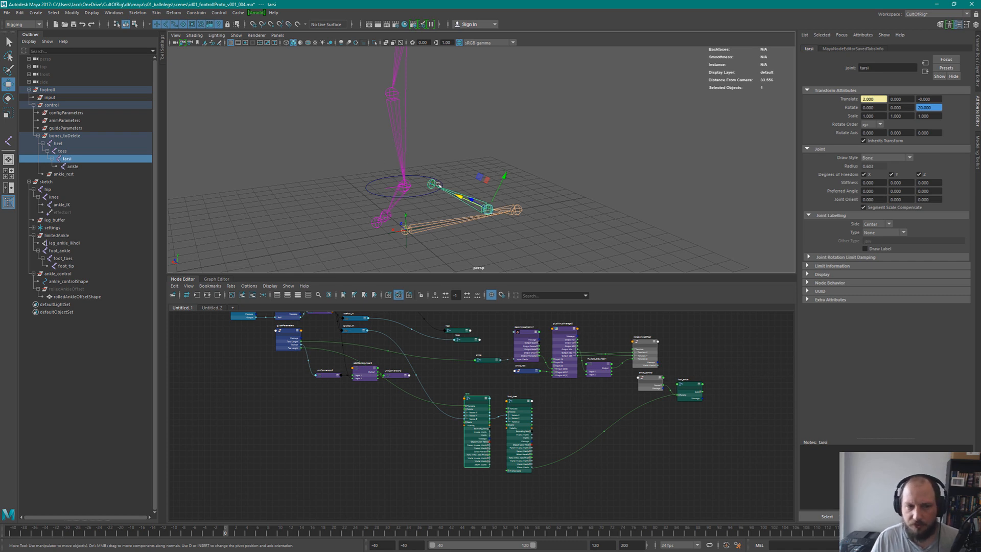
left_click(432, 185)
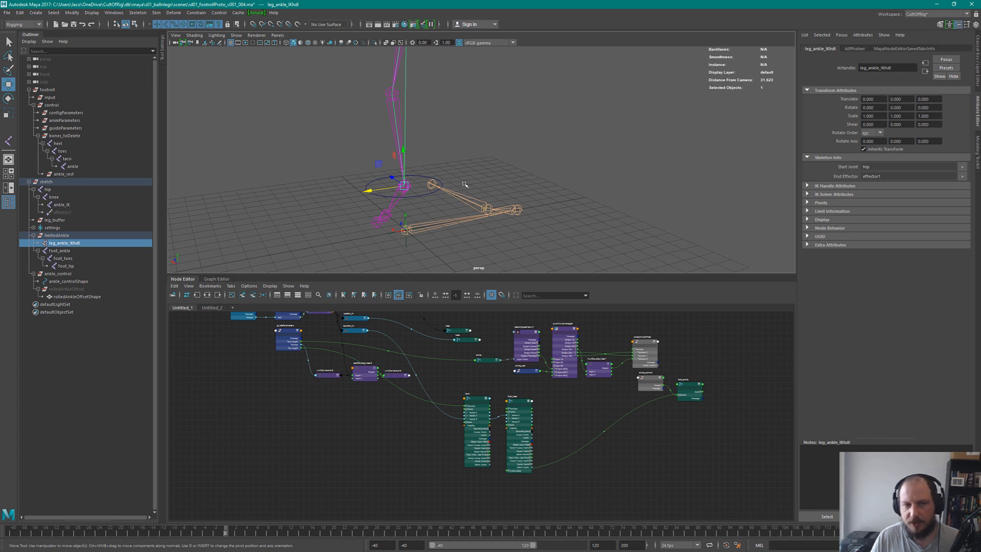
left_click_drag(494, 244, 463, 188, "alt")
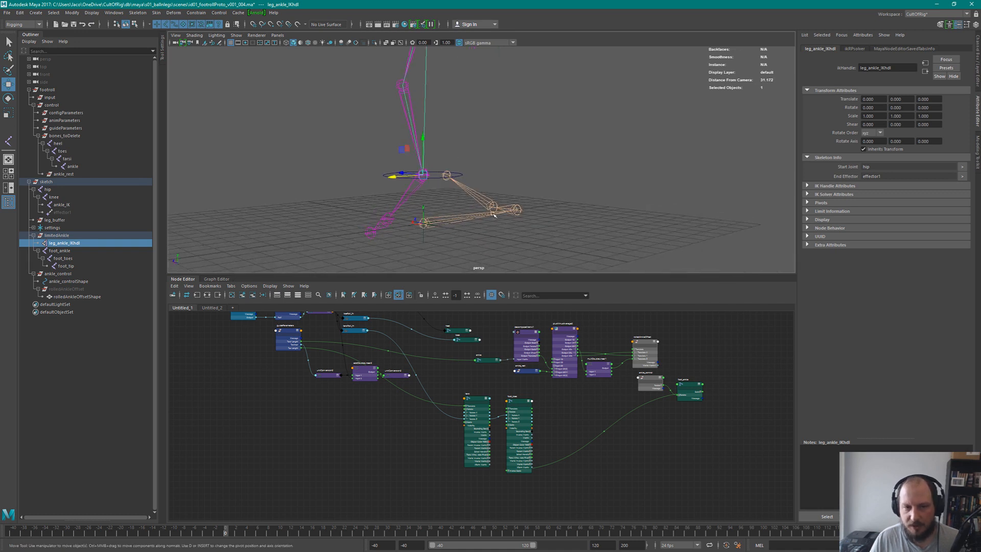
left_click_drag(528, 197, 472, 184, "alt")
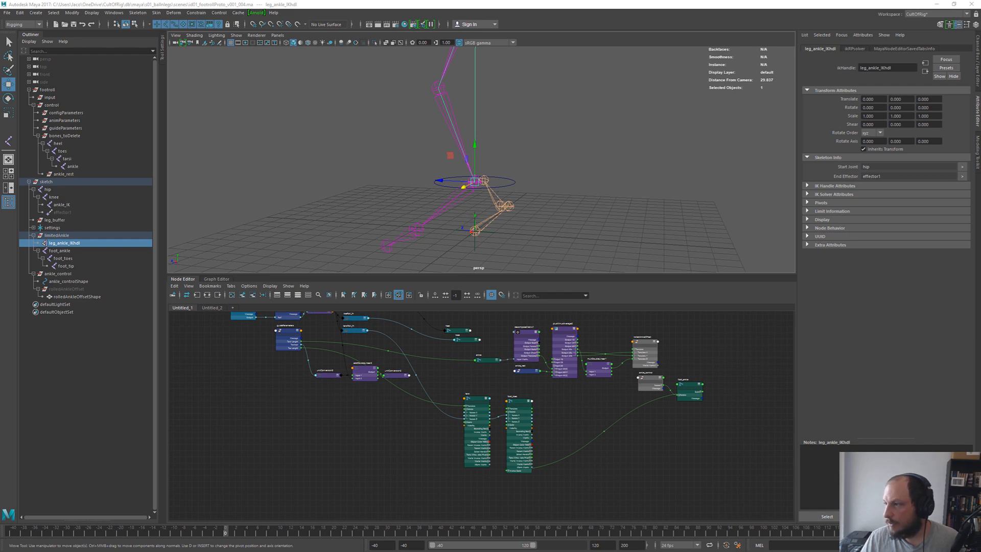
Switch to the web browser, view the Pilot Season – Download page under Resources on cultofrig.com, and read its legal terms
left_click_drag(980, 43, 580, 1)
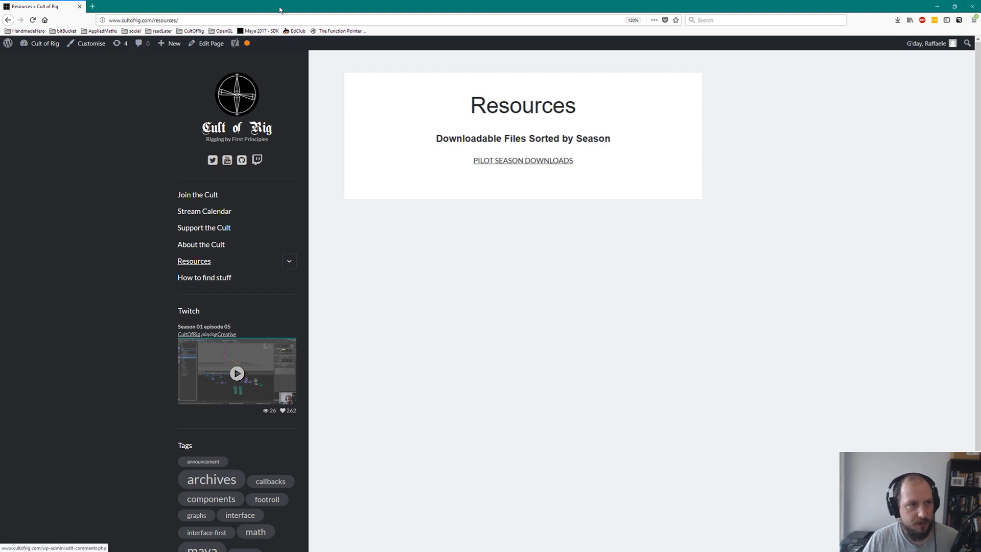
left_click(289, 262)
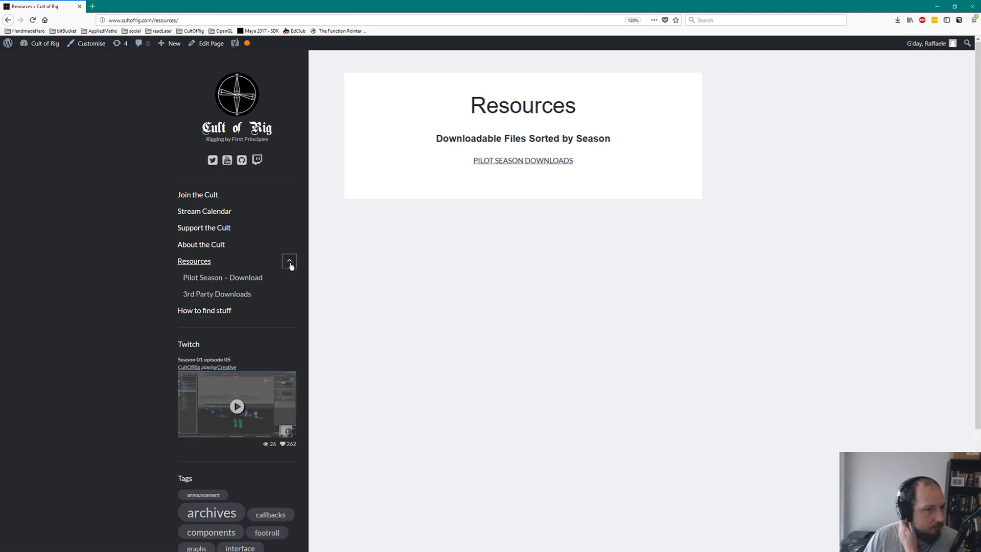
left_click(217, 278)
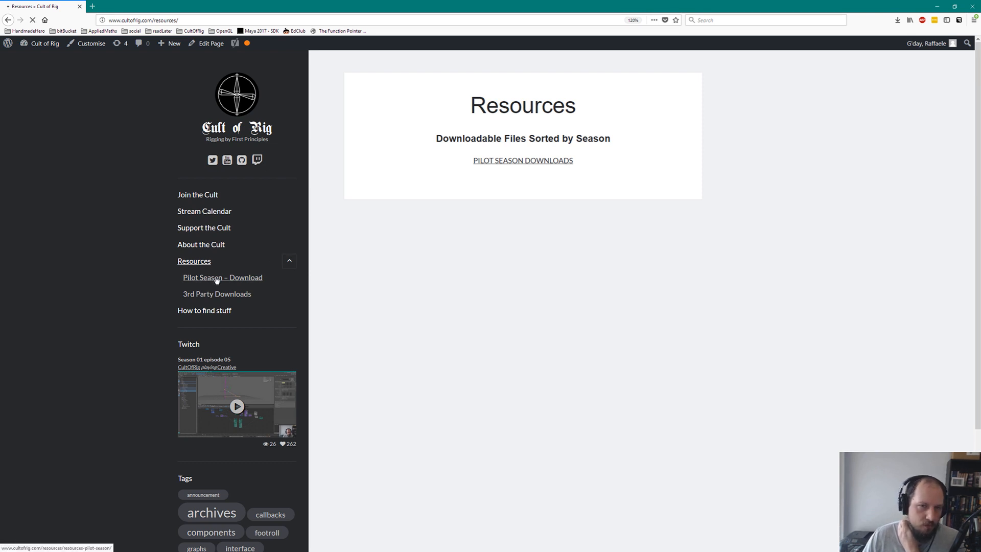
scroll(806, 290, "down", 3)
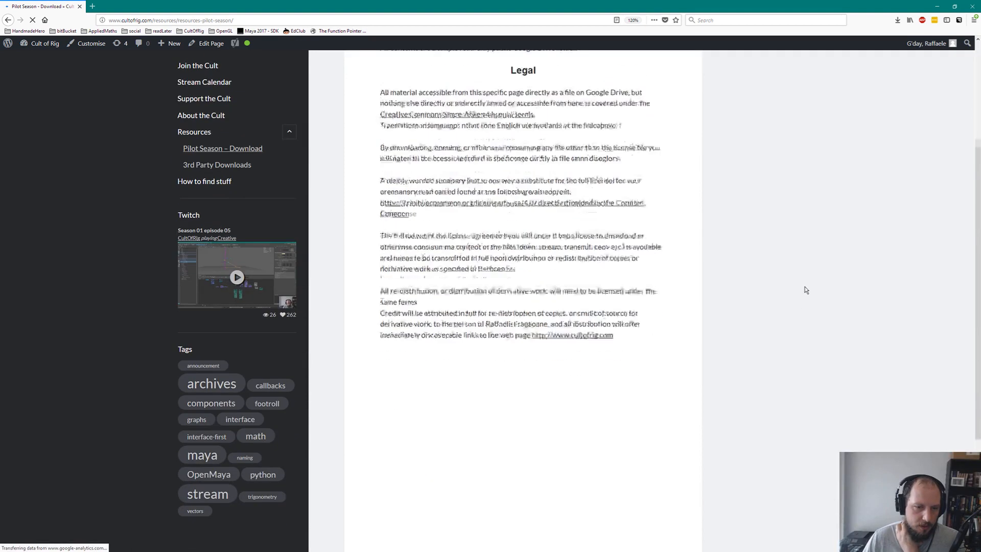
scroll(806, 290, "down", 3)
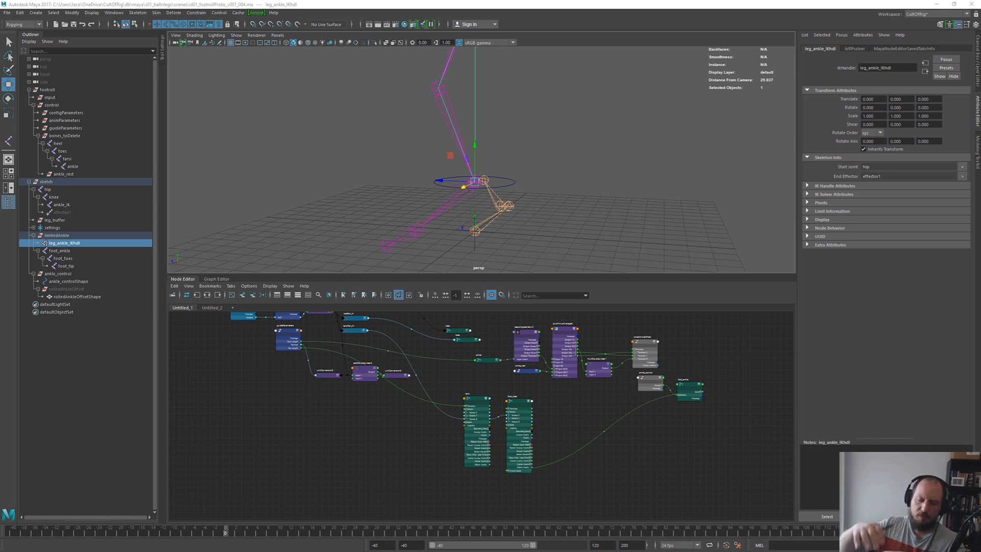
Return to Maya, select the leg's knee joint, and show the overview of open windows
left_click(444, 90)
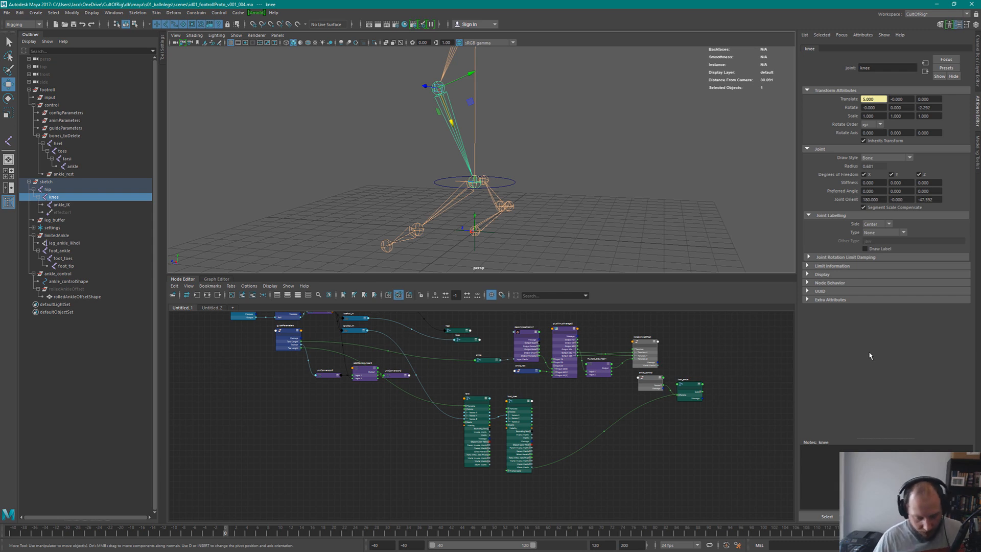
key("alt+Tab")
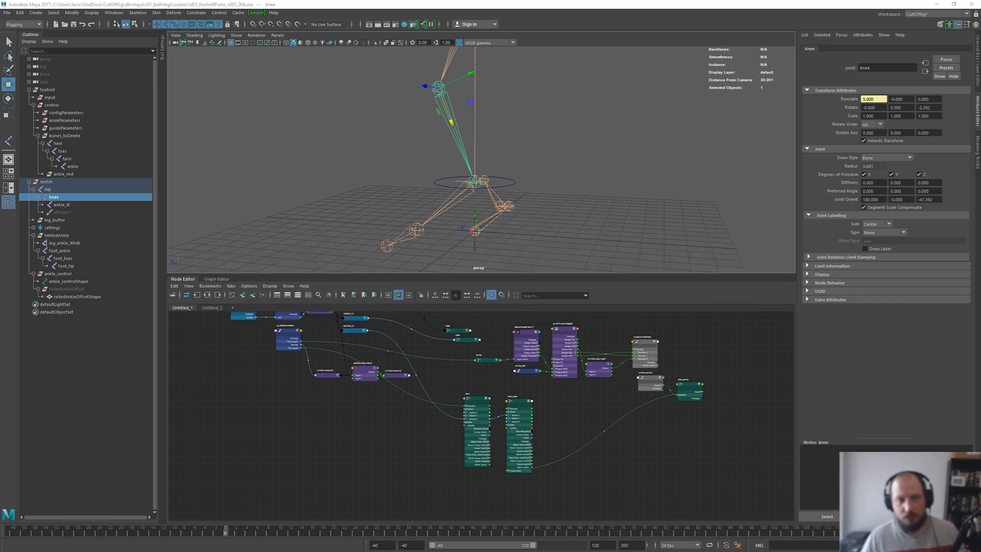
key("super+Tab")
key("Return")
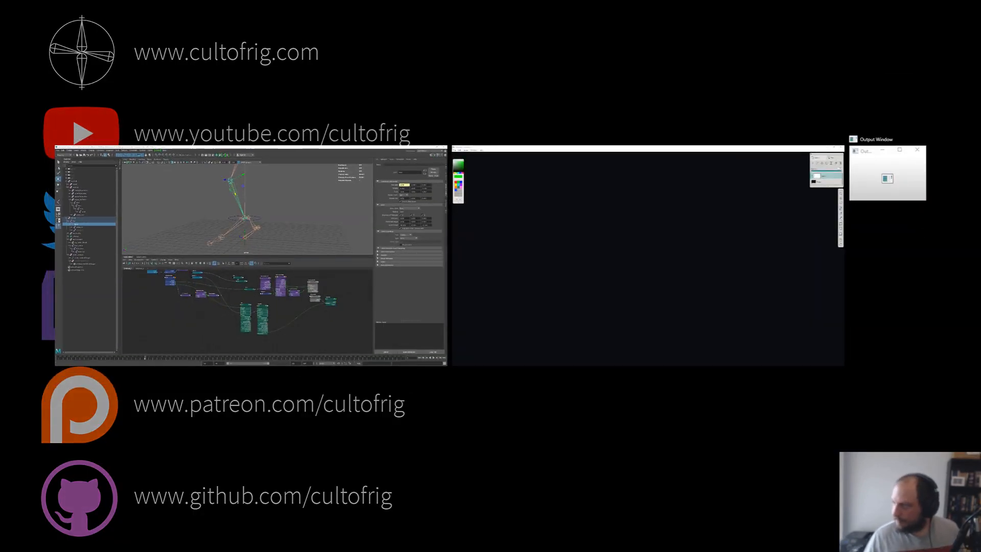